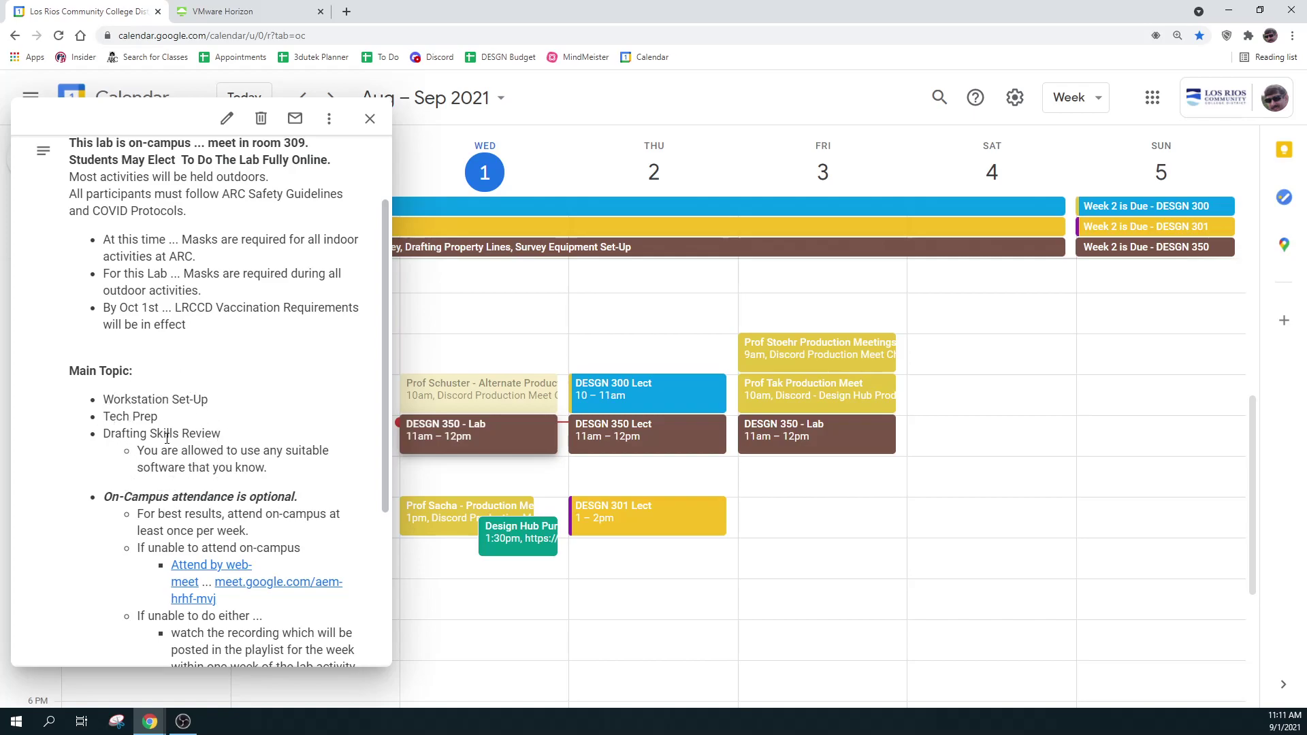
Switch to the VMware Horizon remote desktop and minimize AutoCAD
{"action": "left_click", "coordinate": [167, 439]}
{"action": "mouse_move", "coordinate": [386, 345]}
{"action": "left_mouse_down"}
{"action": "mouse_move", "coordinate": [385, 399]}
{"action": "mouse_move", "coordinate": [382, 337]}
{"action": "left_mouse_up"}
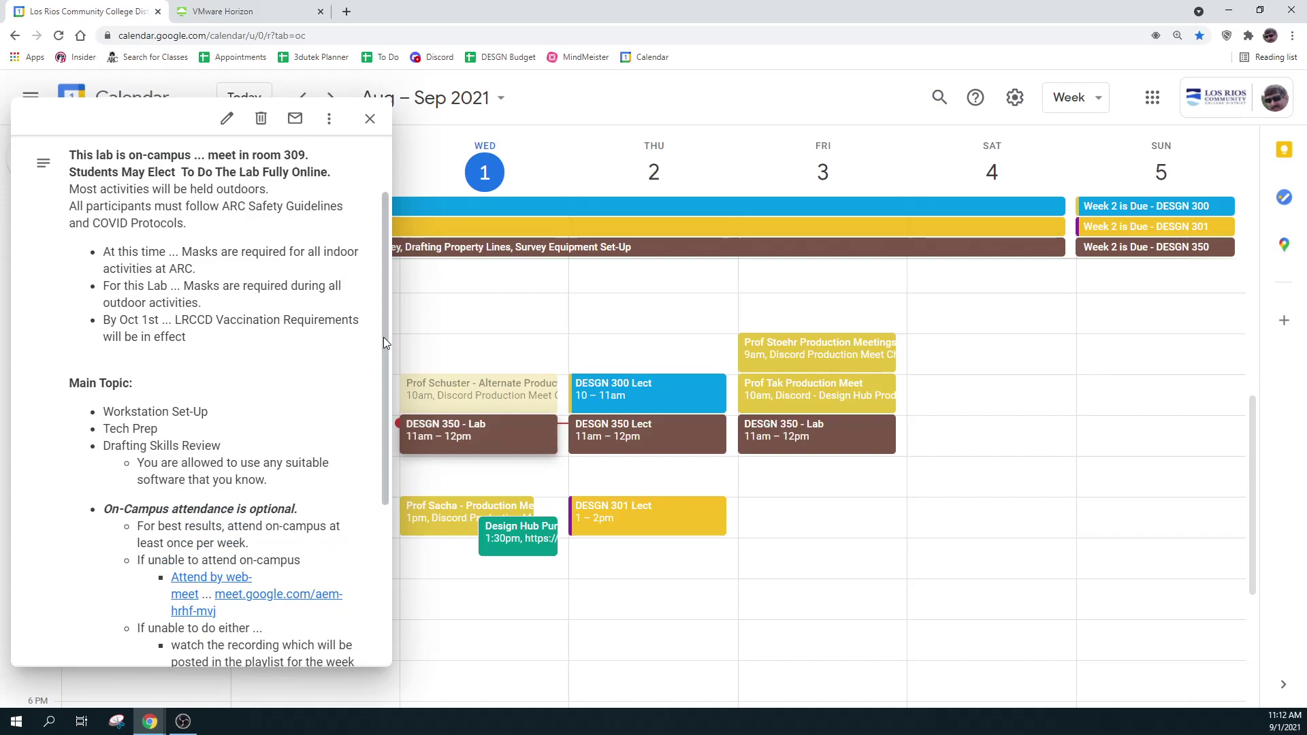
{"action": "left_click", "coordinate": [246, 18]}
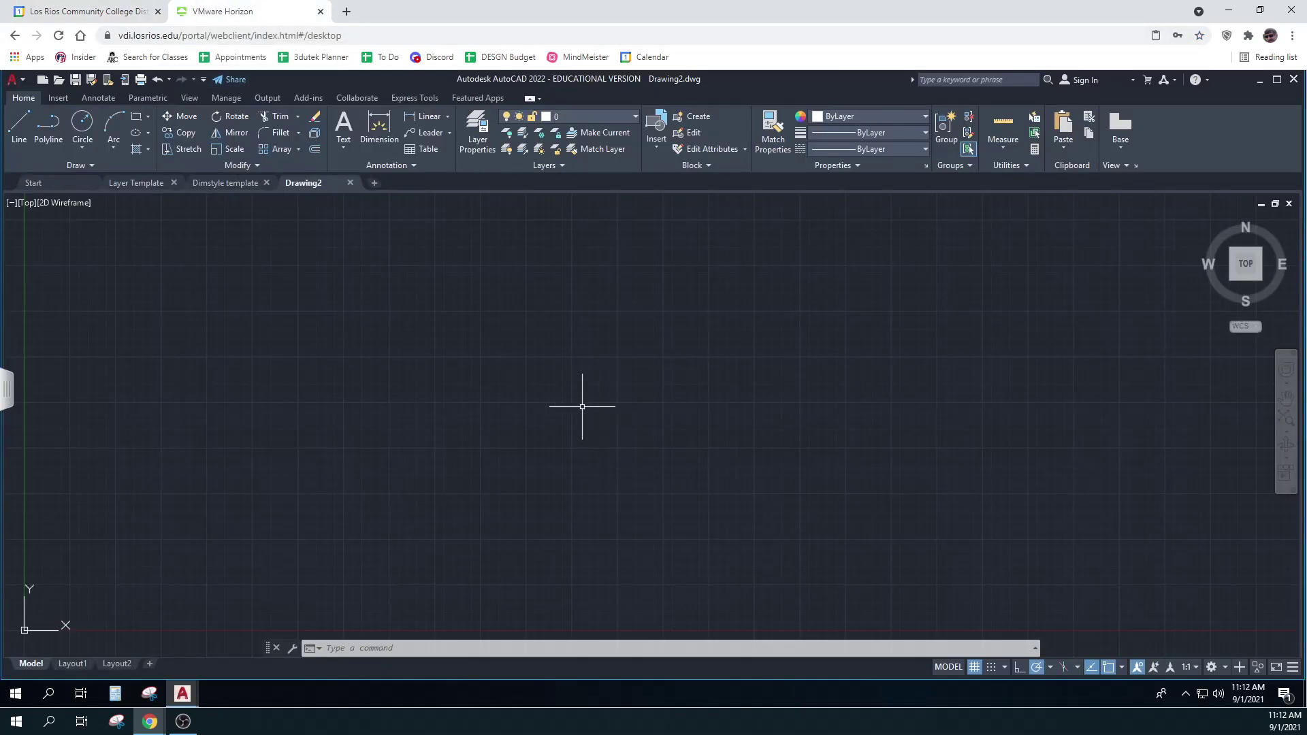
{"action": "left_click", "coordinate": [1260, 80]}
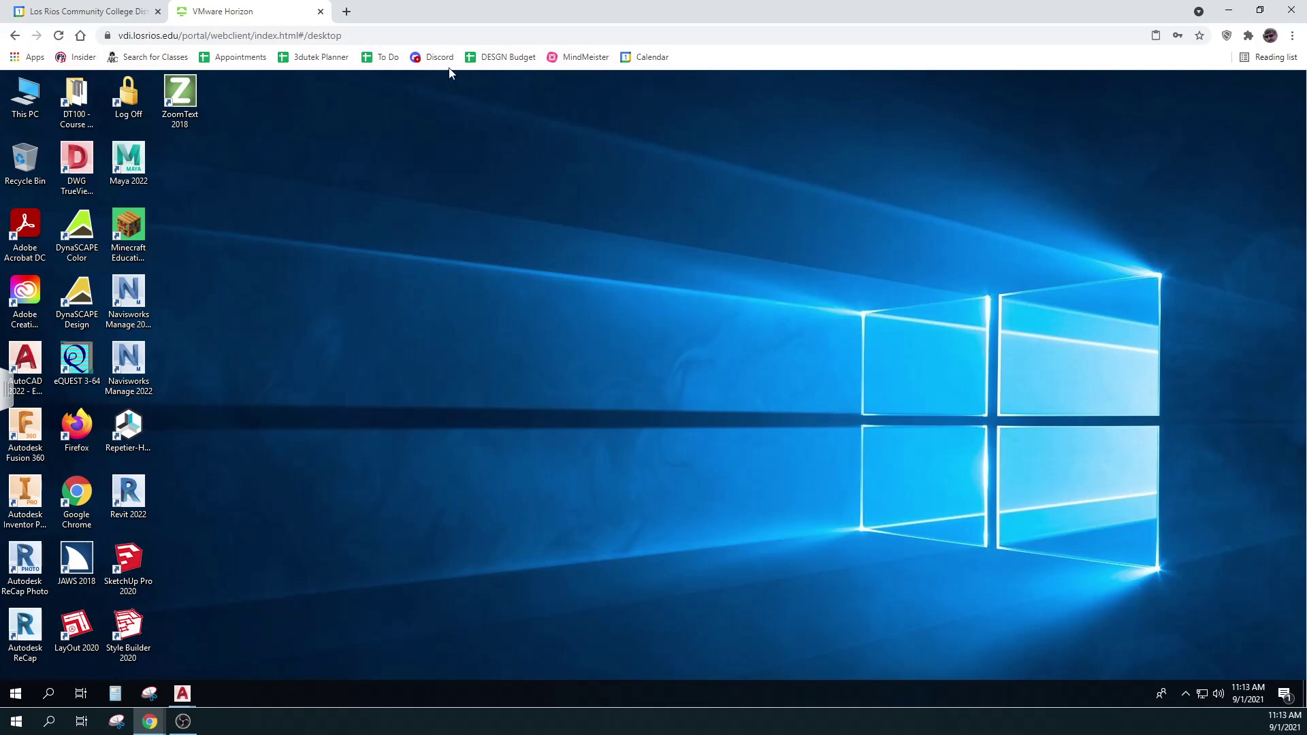
Hide Chrome's bookmarks bar through the Bookmarks menu
{"action": "left_click", "coordinate": [1292, 36]}
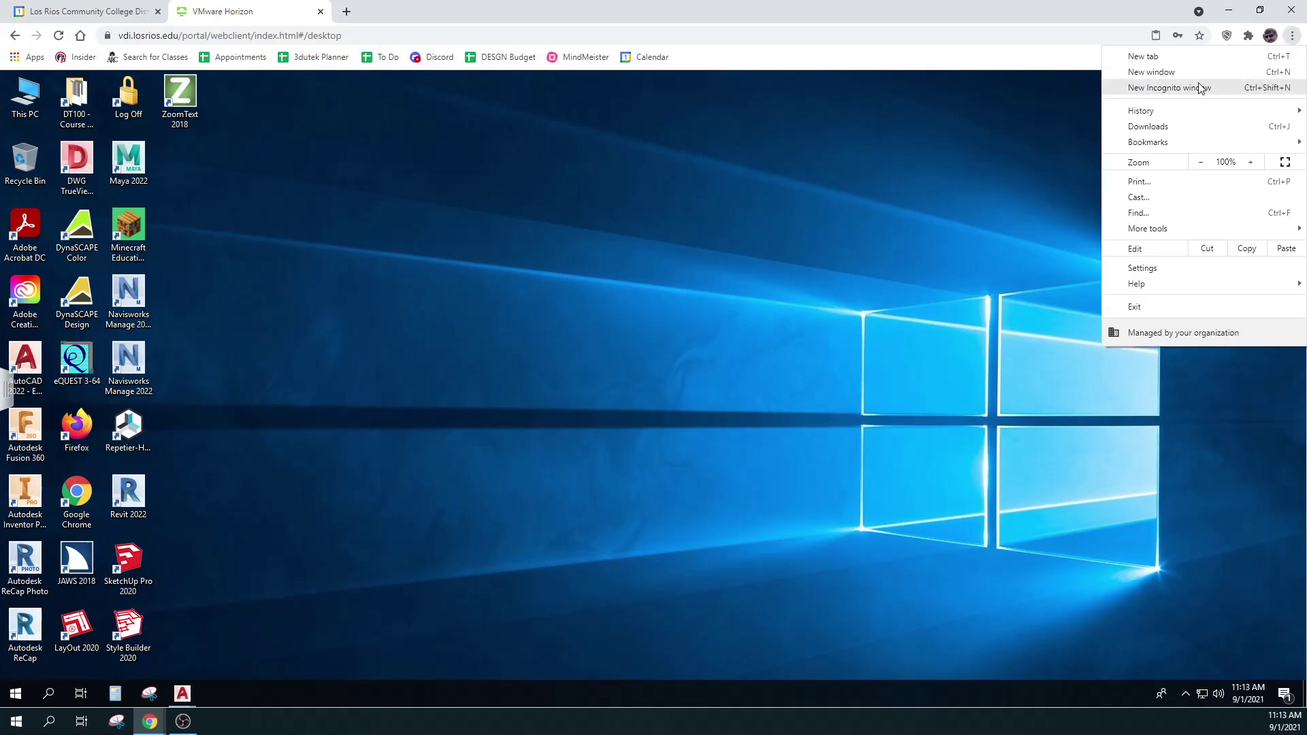
{"action": "mouse_move", "coordinate": [1180, 142]}
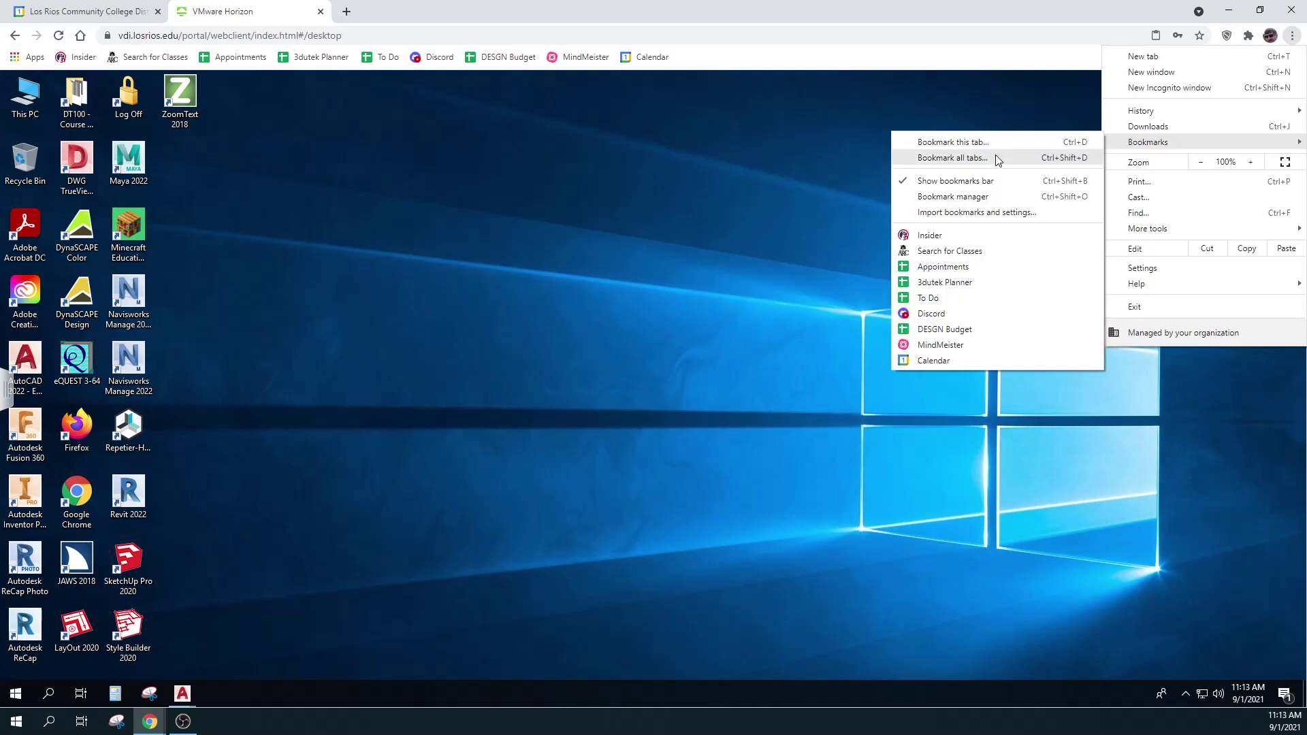
{"action": "left_click", "coordinate": [956, 181]}
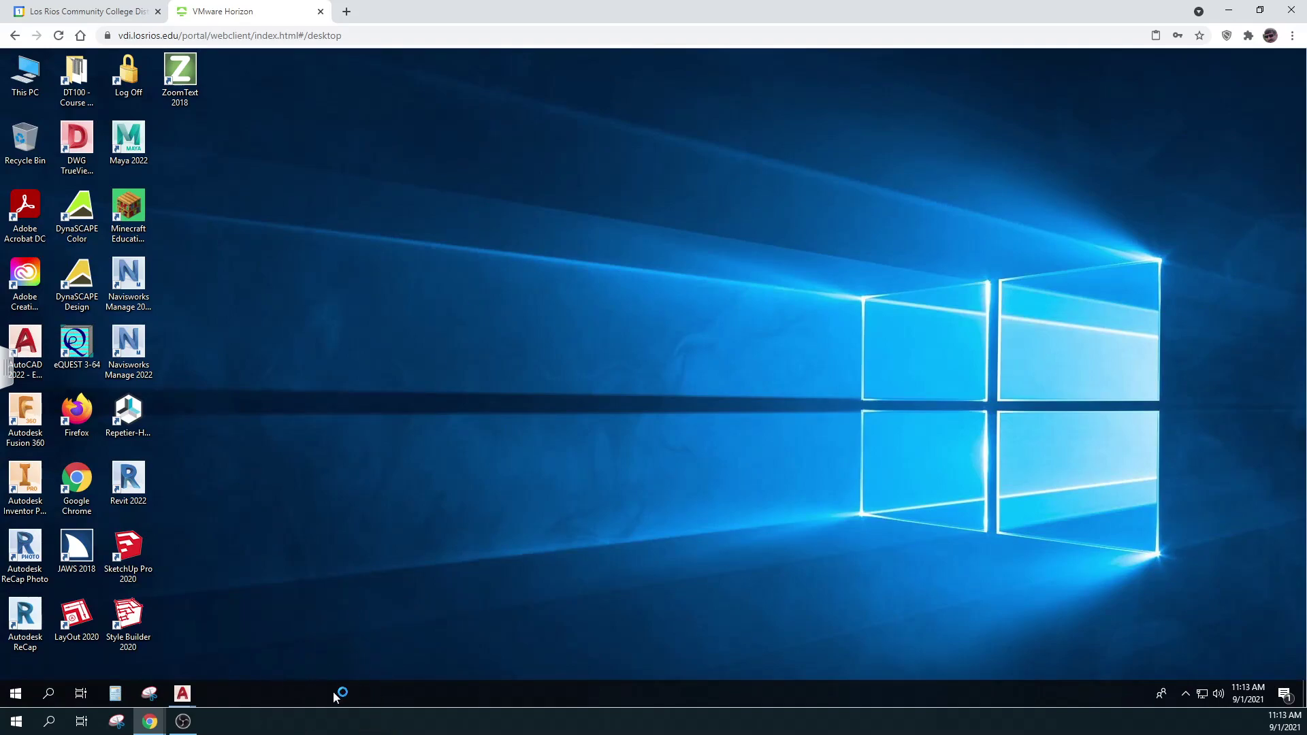
Open This PC in File Explorer and then the U: network drive
{"action": "left_click", "coordinate": [364, 729]}
{"action": "left_click", "coordinate": [117, 723]}
{"action": "mouse_move", "coordinate": [149, 722]}
{"action": "double_click", "coordinate": [25, 73]}
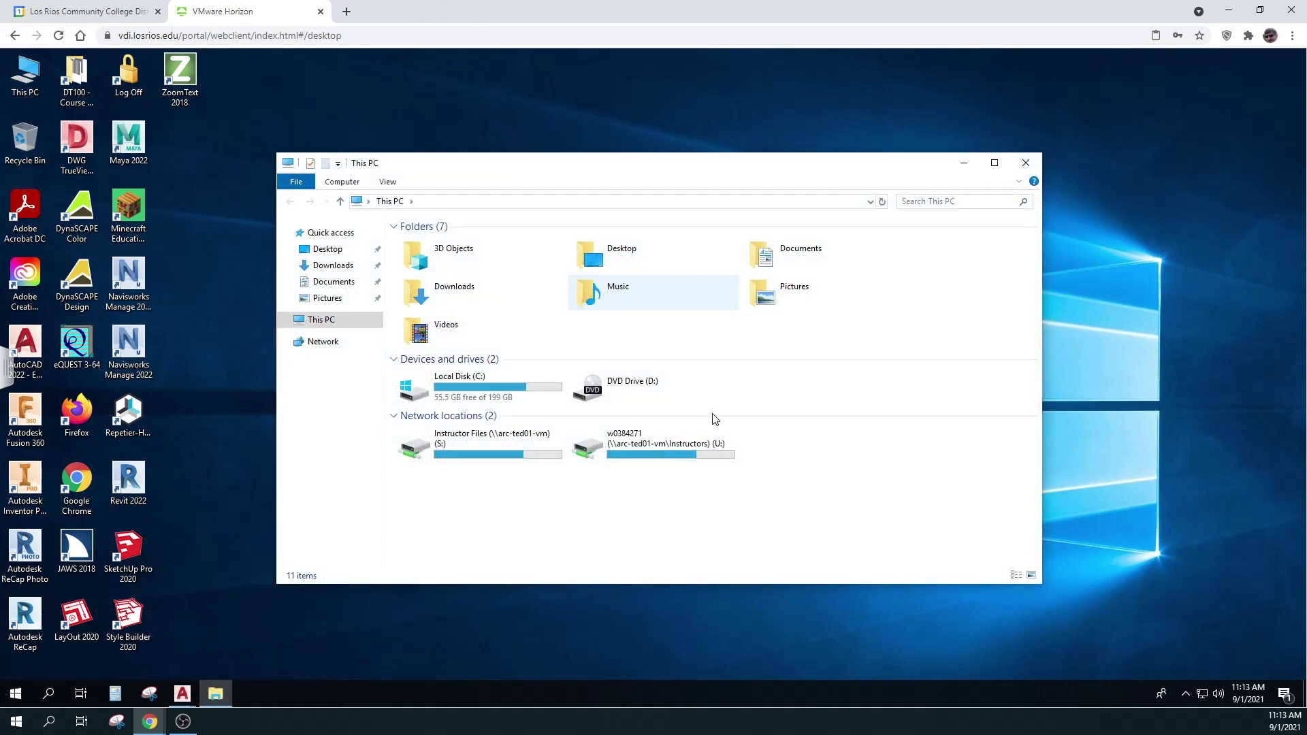
{"action": "double_click", "coordinate": [638, 445]}
{"action": "double_click", "coordinate": [639, 446]}
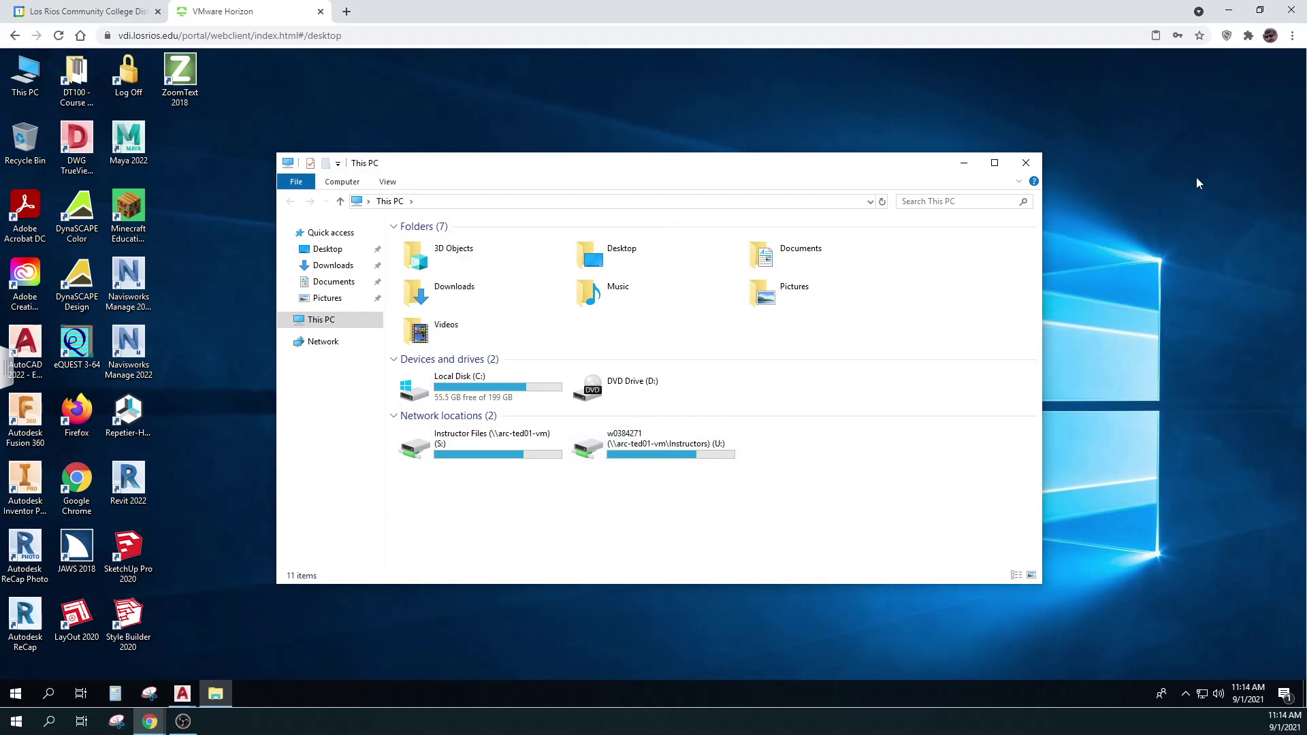
Minimize the This PC window, restore it, and minimize it again
{"action": "left_click", "coordinate": [965, 166]}
{"action": "left_click", "coordinate": [541, 260]}
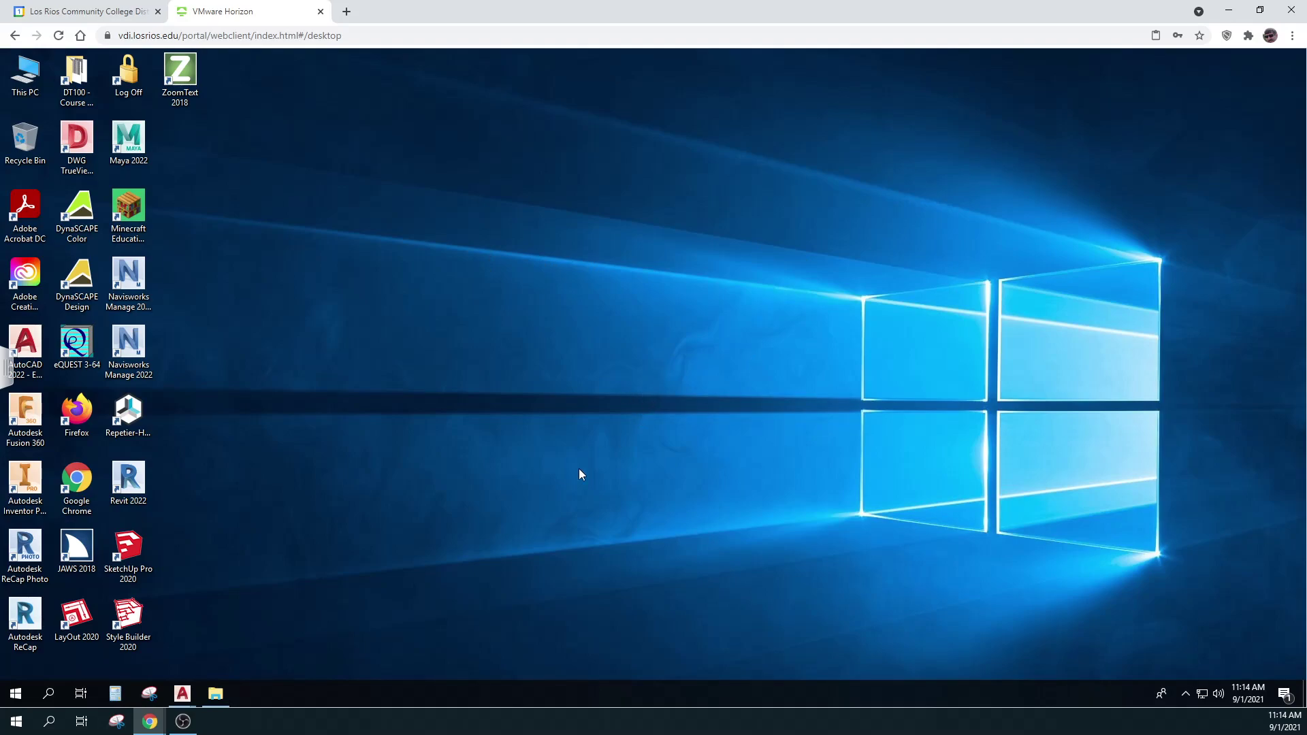
{"action": "left_click", "coordinate": [216, 693]}
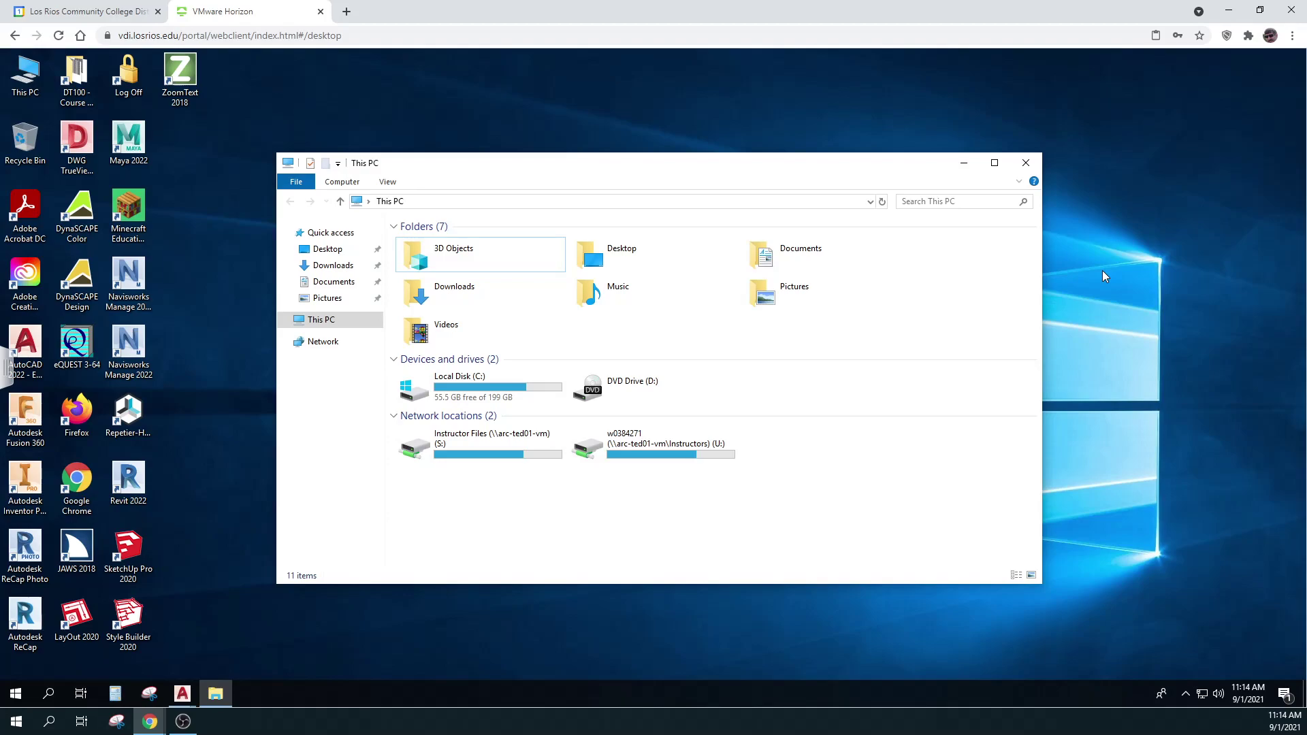
{"action": "left_click", "coordinate": [963, 164]}
Launch Chrome and enter the student username and password on the Los Rios SSO page
{"action": "key", "text": "g"}
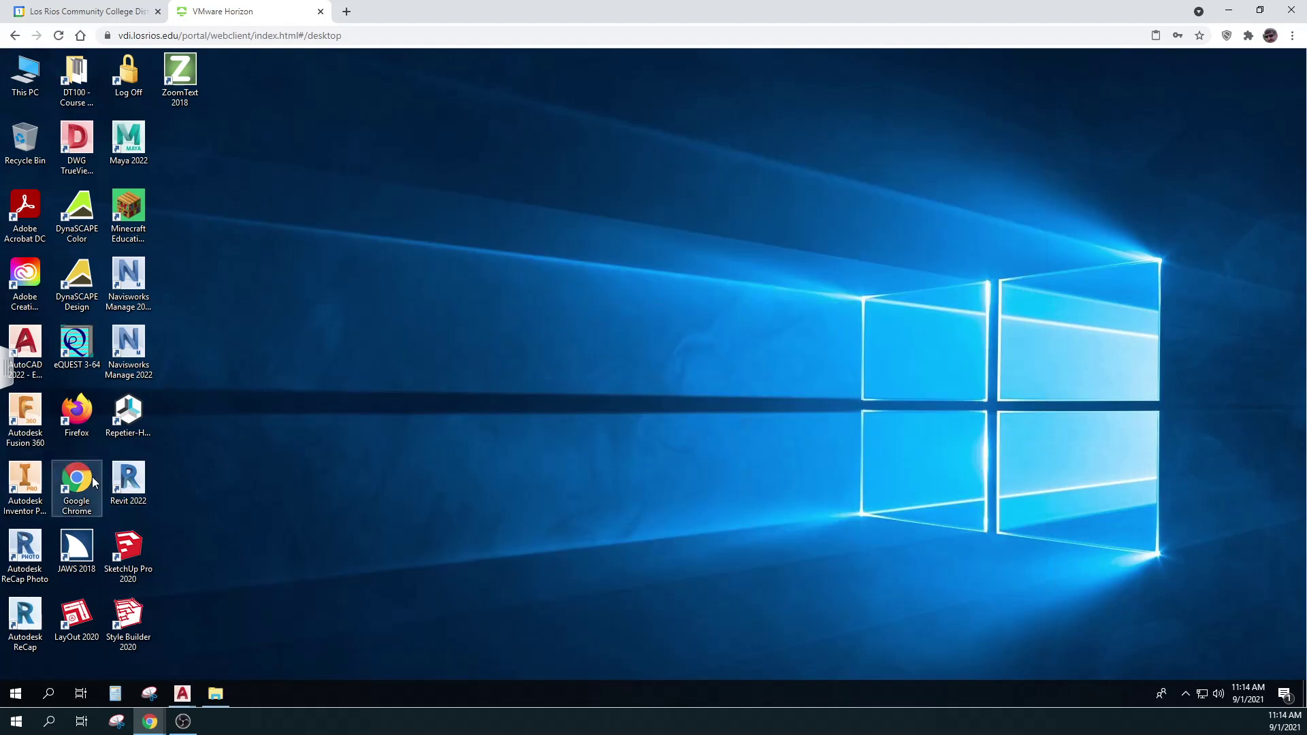
{"action": "key", "text": "Return"}
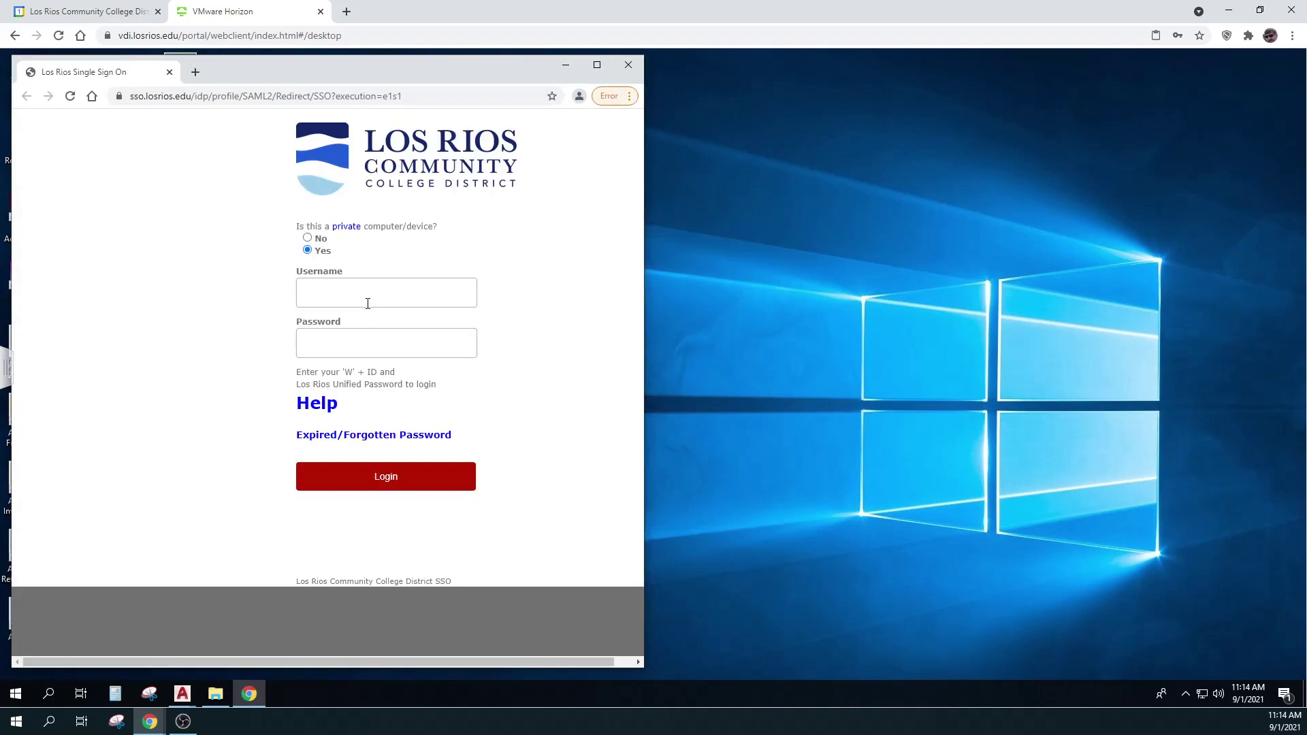
{"action": "left_click", "coordinate": [366, 294]}
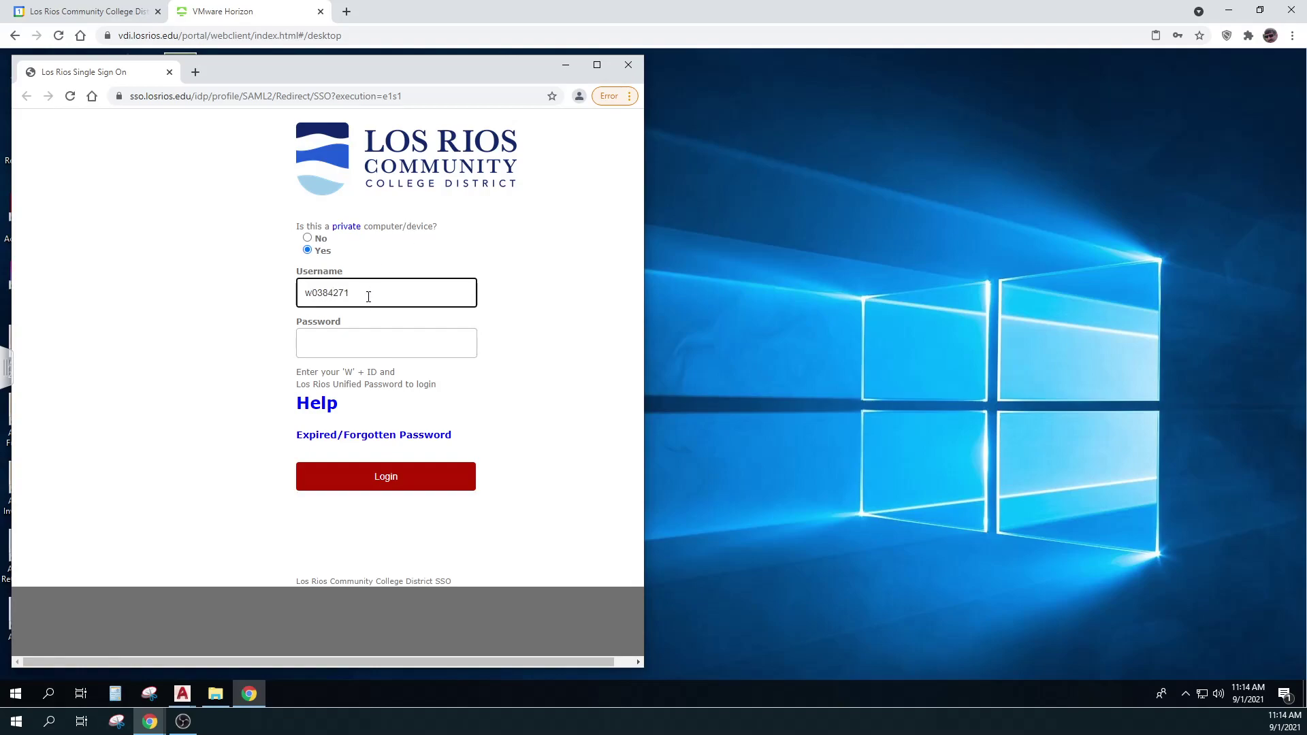
{"action": "left_click", "coordinate": [347, 348]}
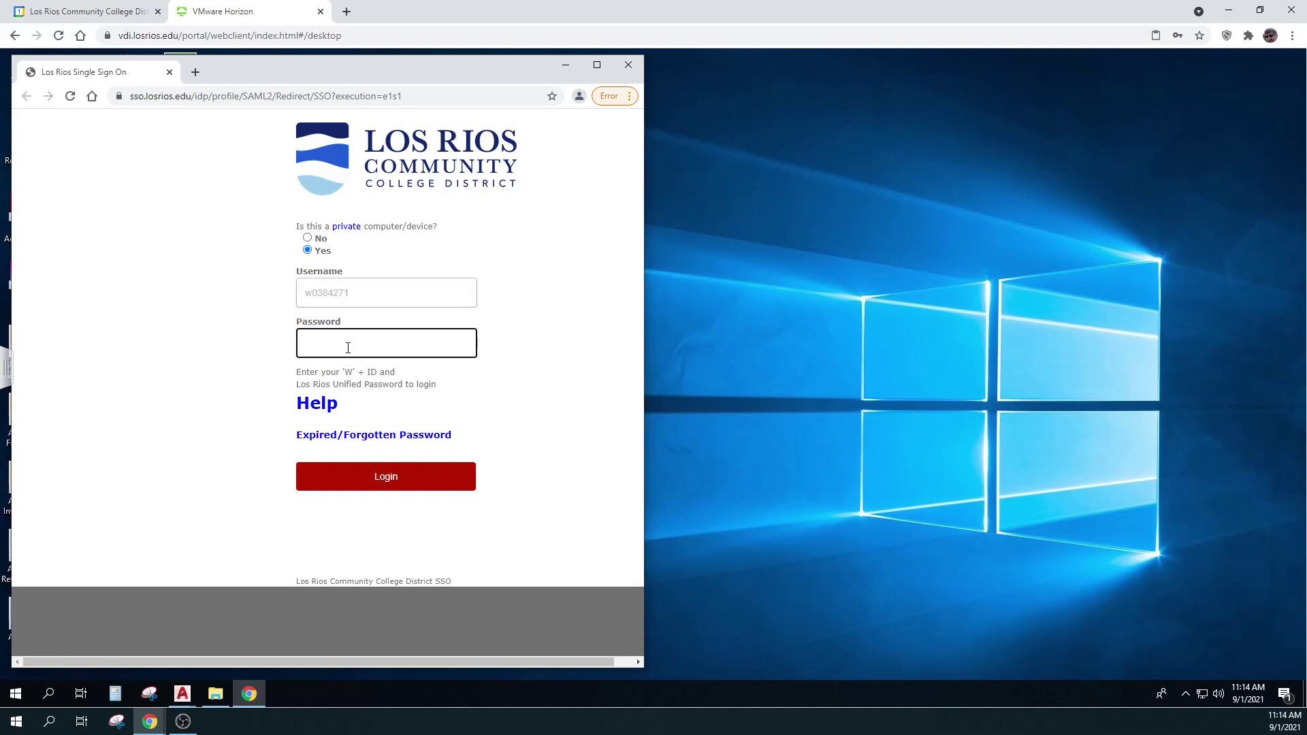
{"action": "type", "text": "•••••••••••"}
Submit the sign-in and open Google Drive from the Los Rios Hub
{"action": "key", "text": "Return"}
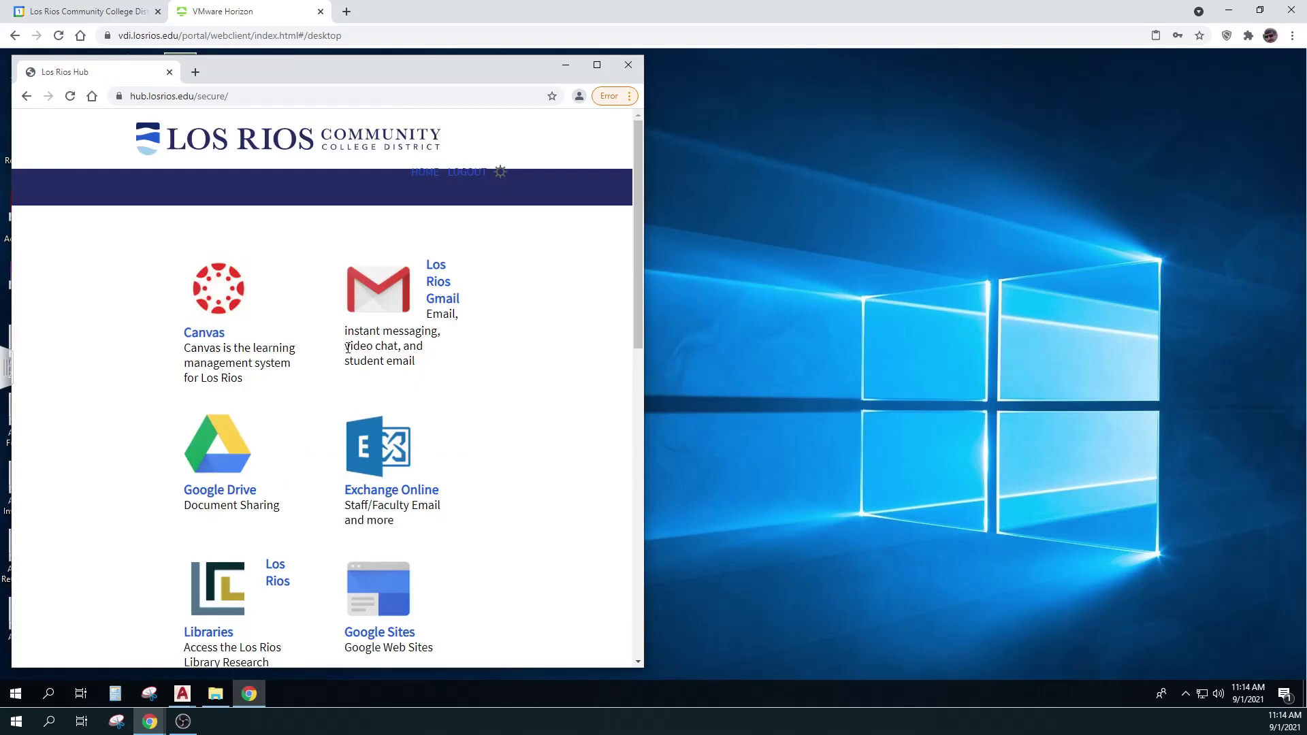
{"action": "left_click_drag", "start_coordinate": [431, 68], "coordinate": [979, 64]}
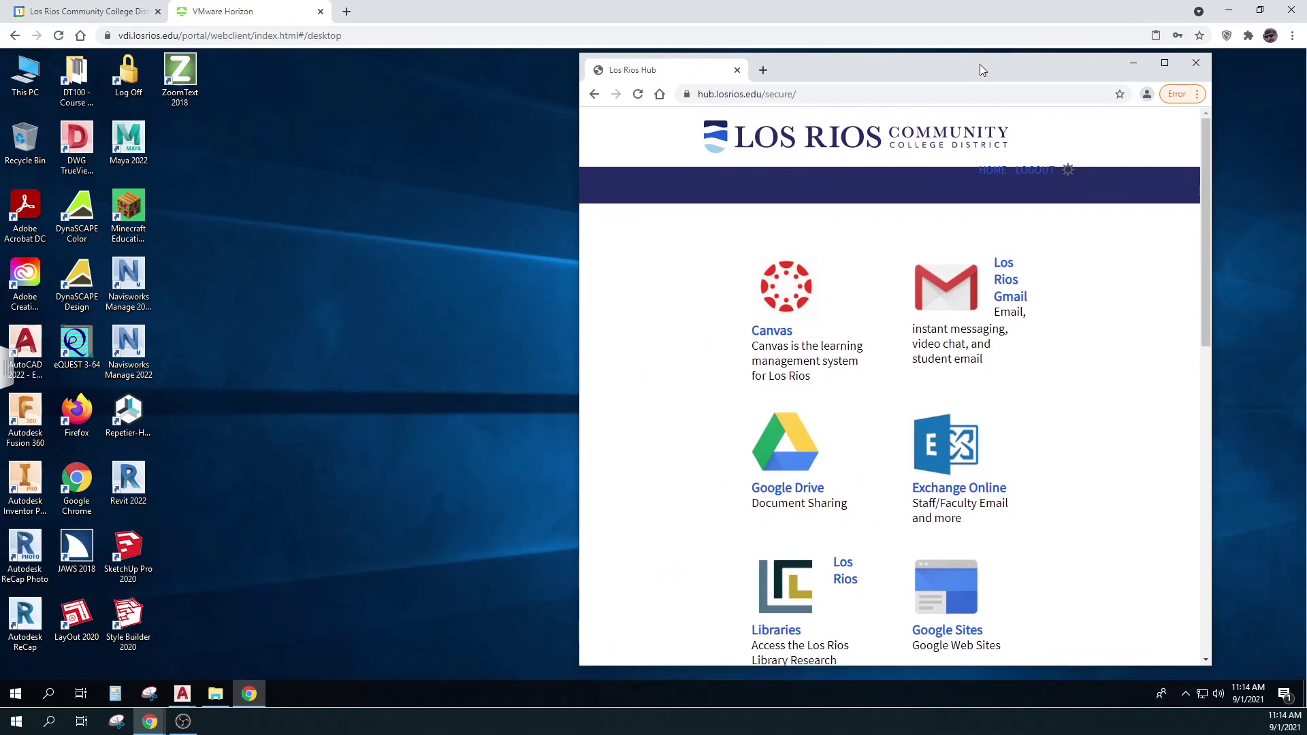
{"action": "left_click", "coordinate": [790, 488]}
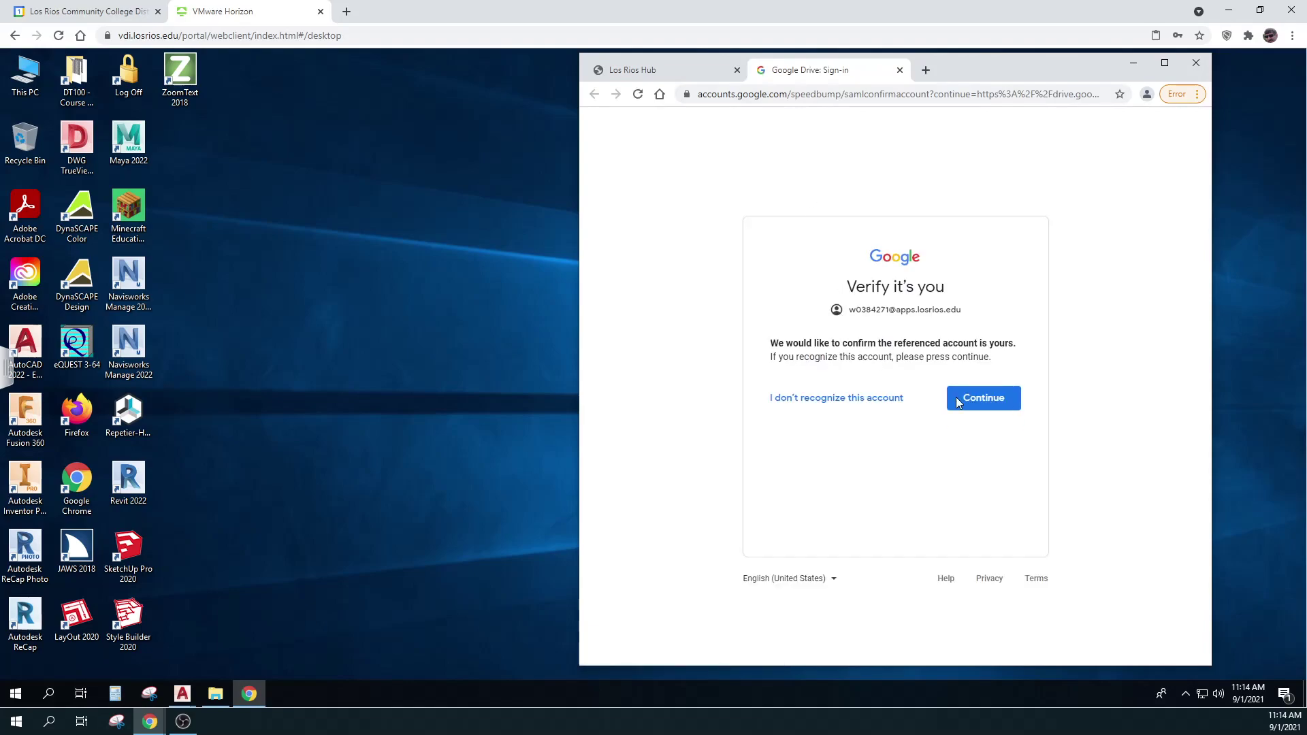
Continue into Drive, search 350, and navigate to DESGN 350 - F2021 > My Work
{"action": "left_click", "coordinate": [983, 396]}
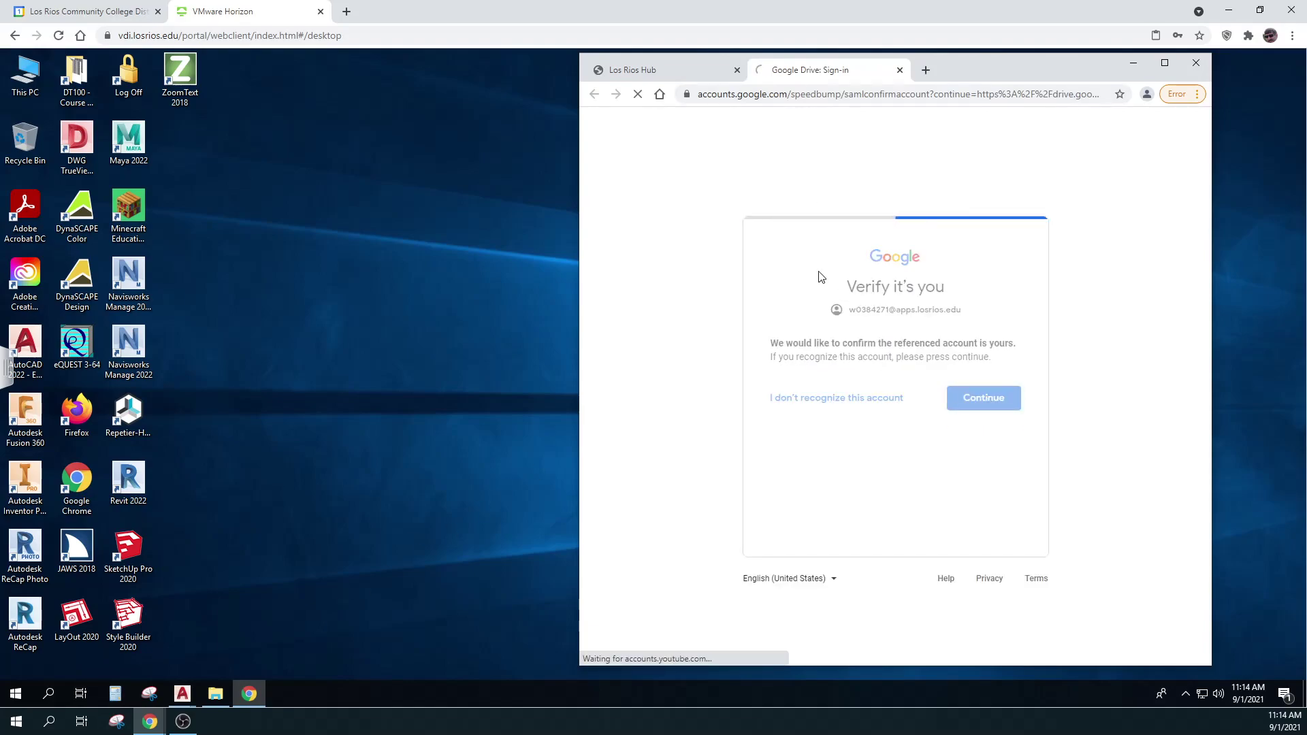
{"action": "left_click", "coordinate": [849, 126]}
{"action": "type", "text": "350"}
{"action": "key", "text": "Return"}
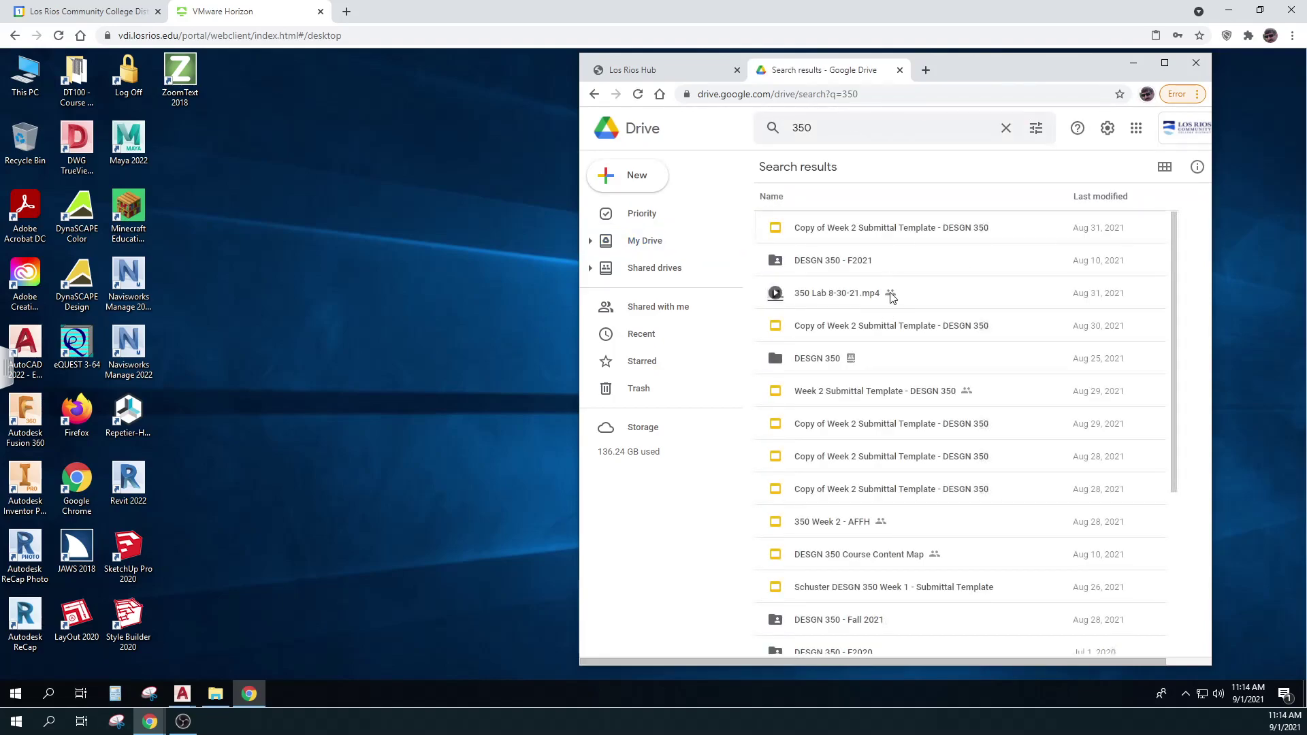
{"action": "double_click", "coordinate": [855, 264]}
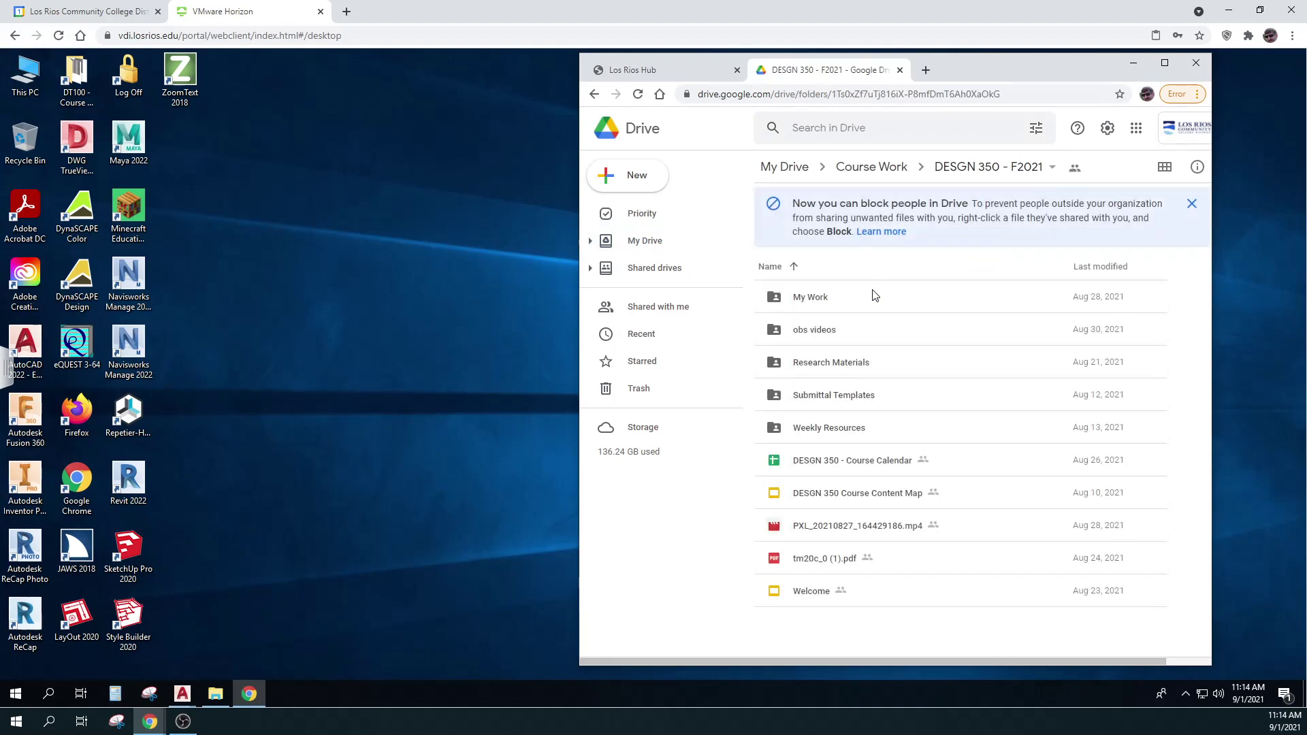
{"action": "double_click", "coordinate": [820, 299]}
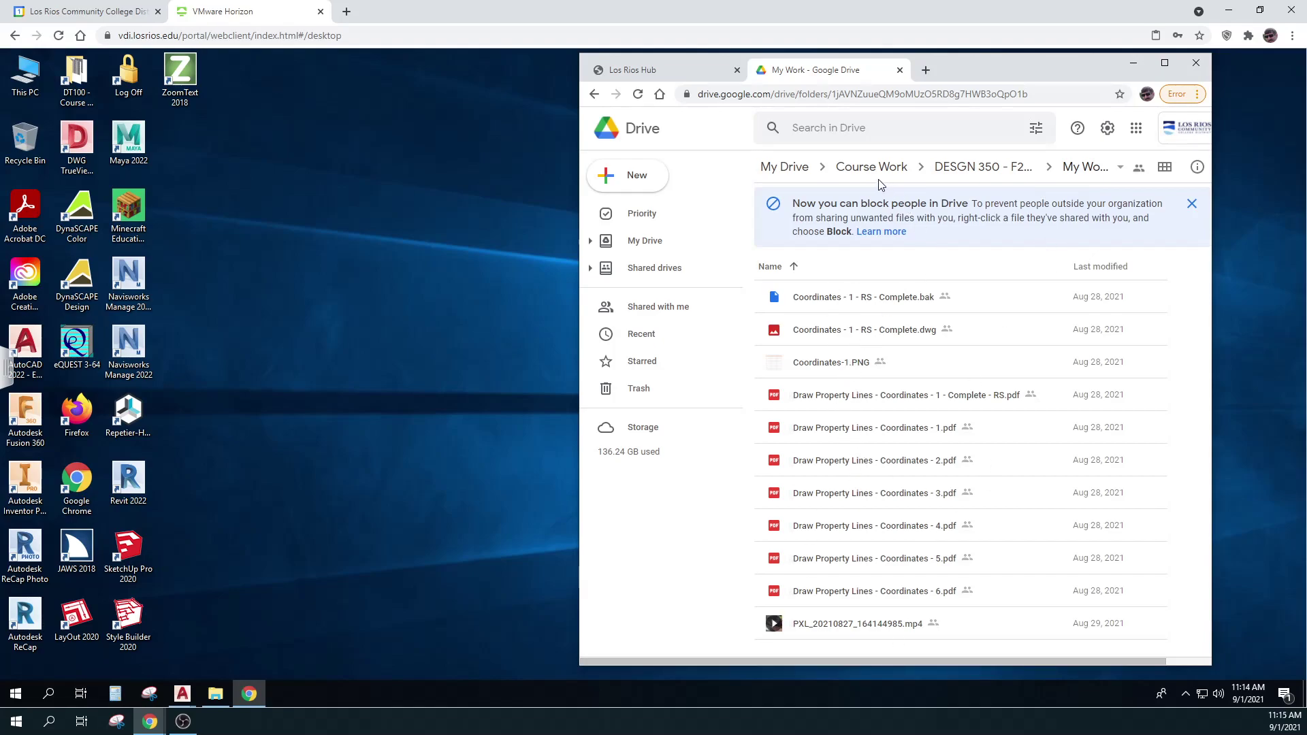
{"action": "left_click", "coordinate": [1091, 170]}
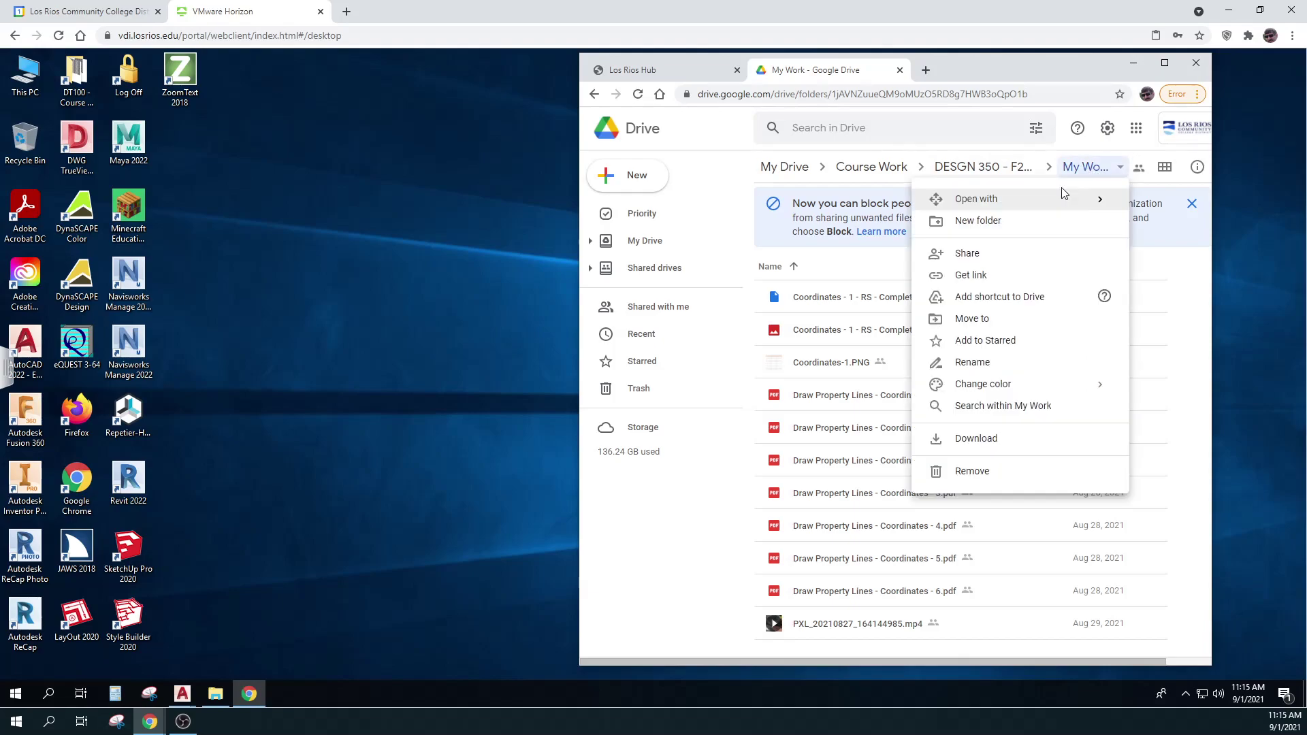
{"action": "left_click", "coordinate": [981, 167]}
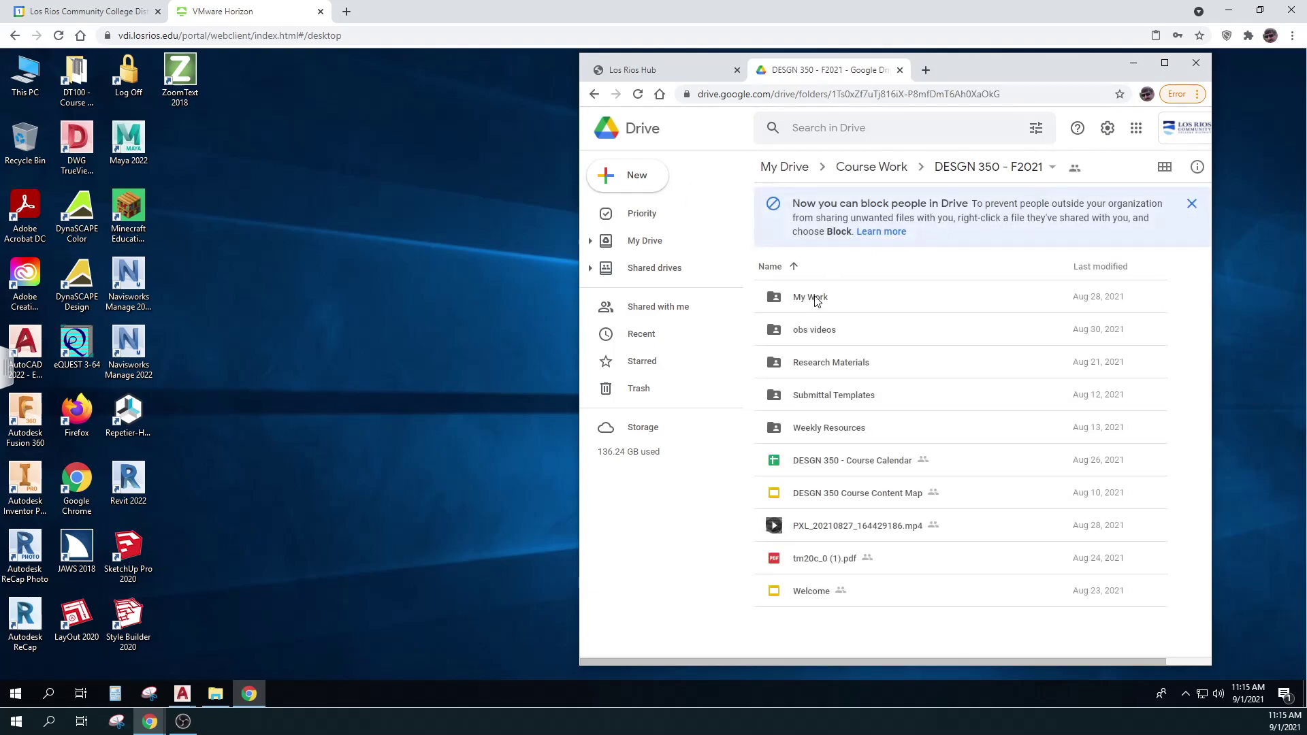
{"action": "double_click", "coordinate": [816, 299]}
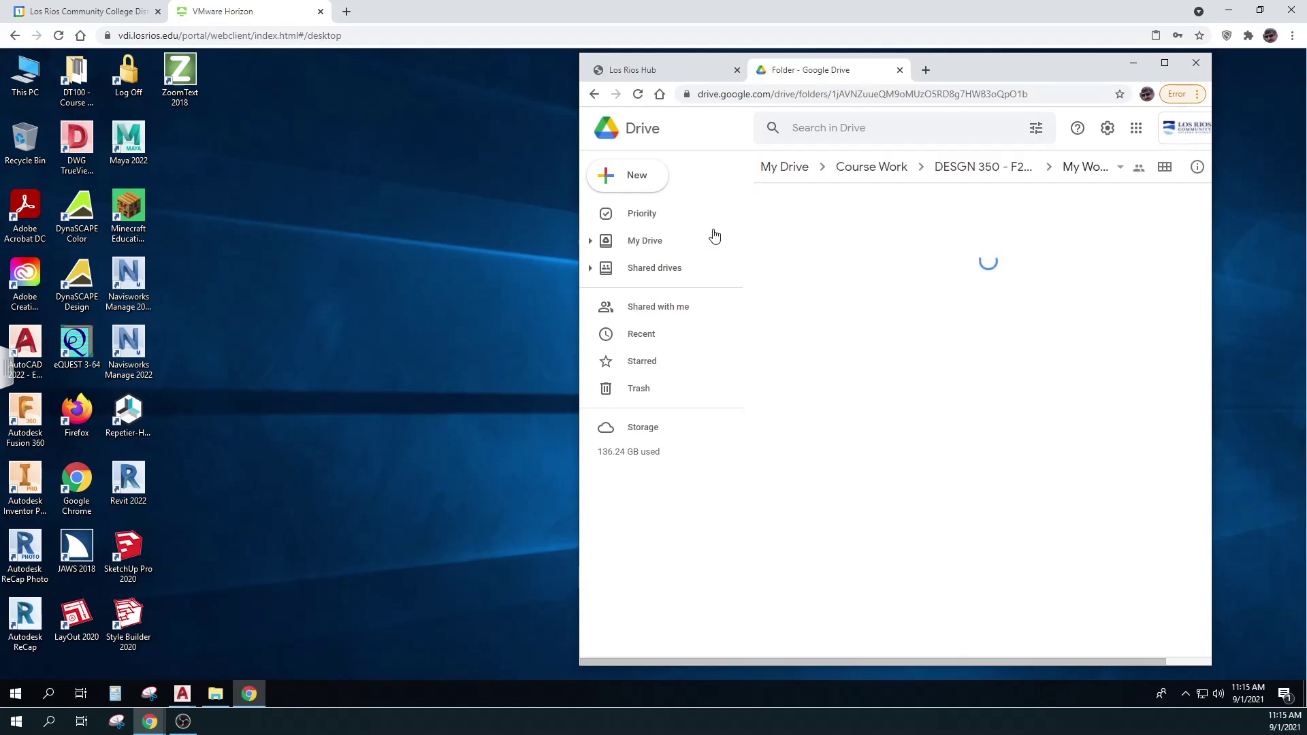
Create and open a new Week 2 folder in My Work, then minimize Chrome
{"action": "left_click", "coordinate": [637, 177]}
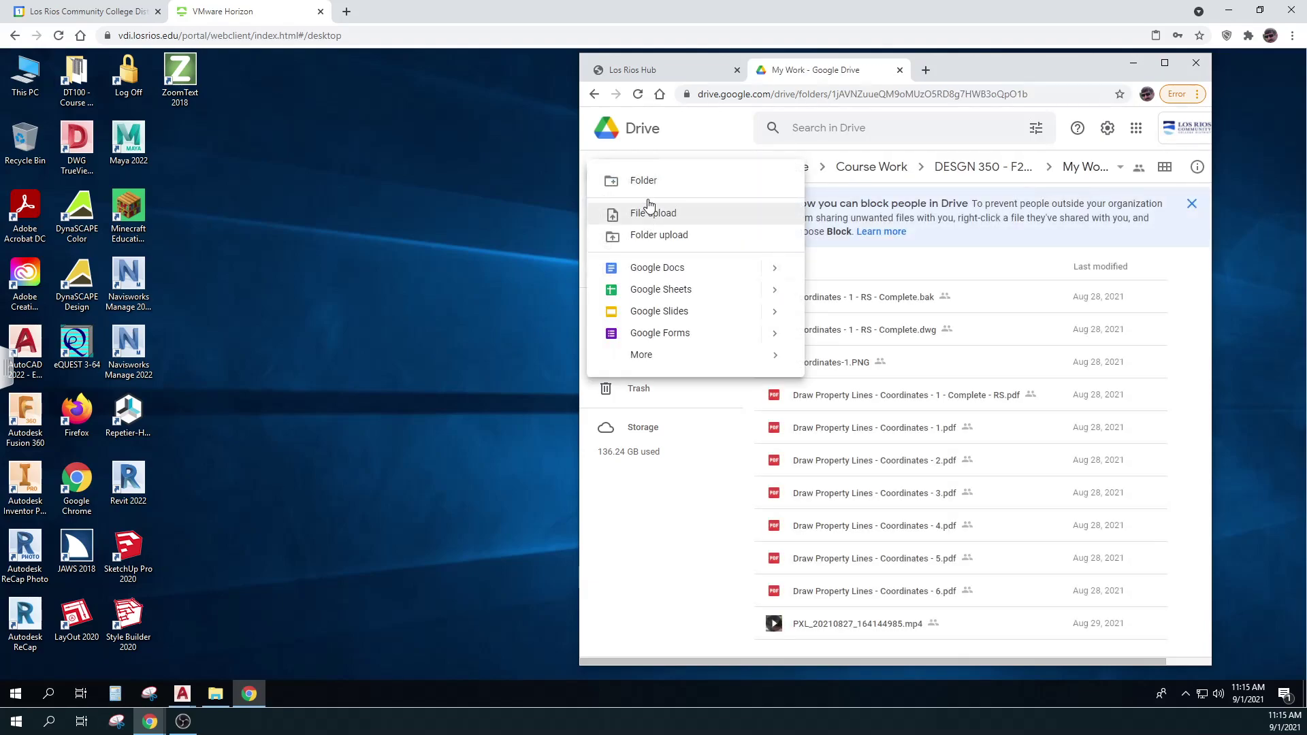
{"action": "left_click", "coordinate": [647, 178]}
{"action": "type", "text": "Week 2"}
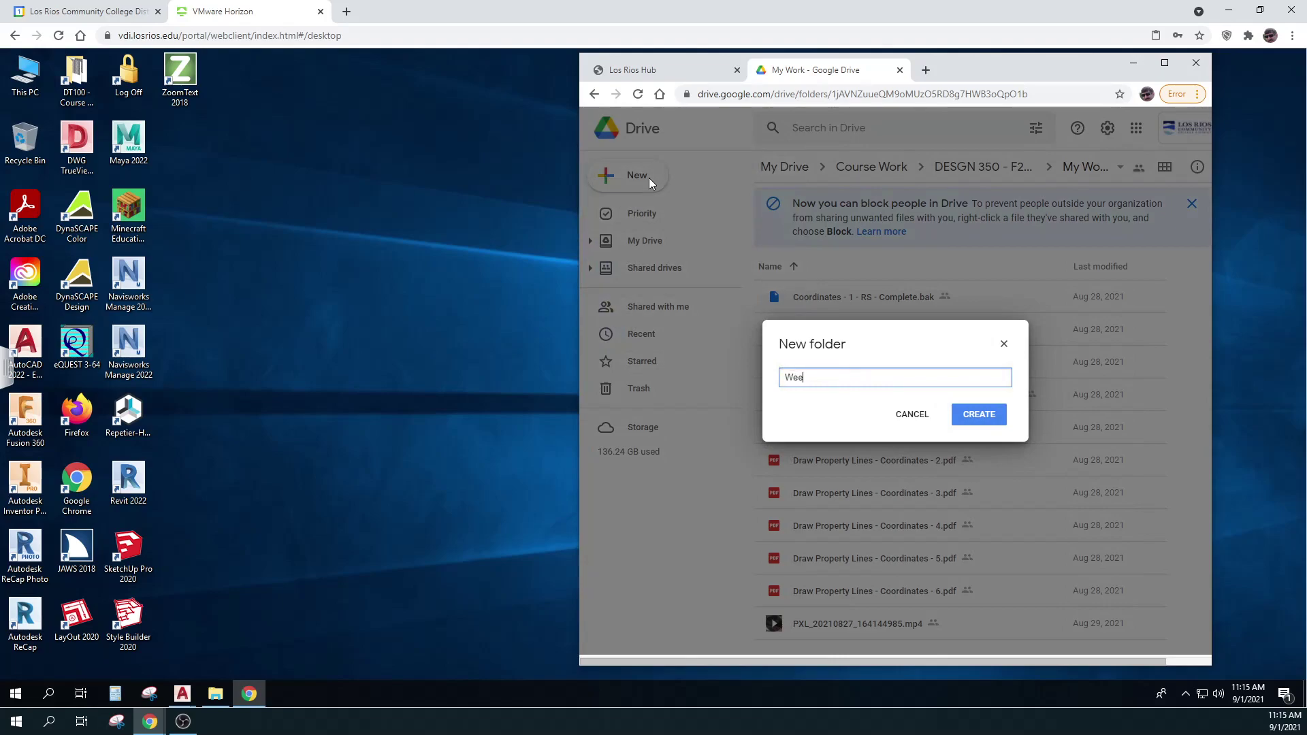
{"action": "left_click", "coordinate": [974, 416]}
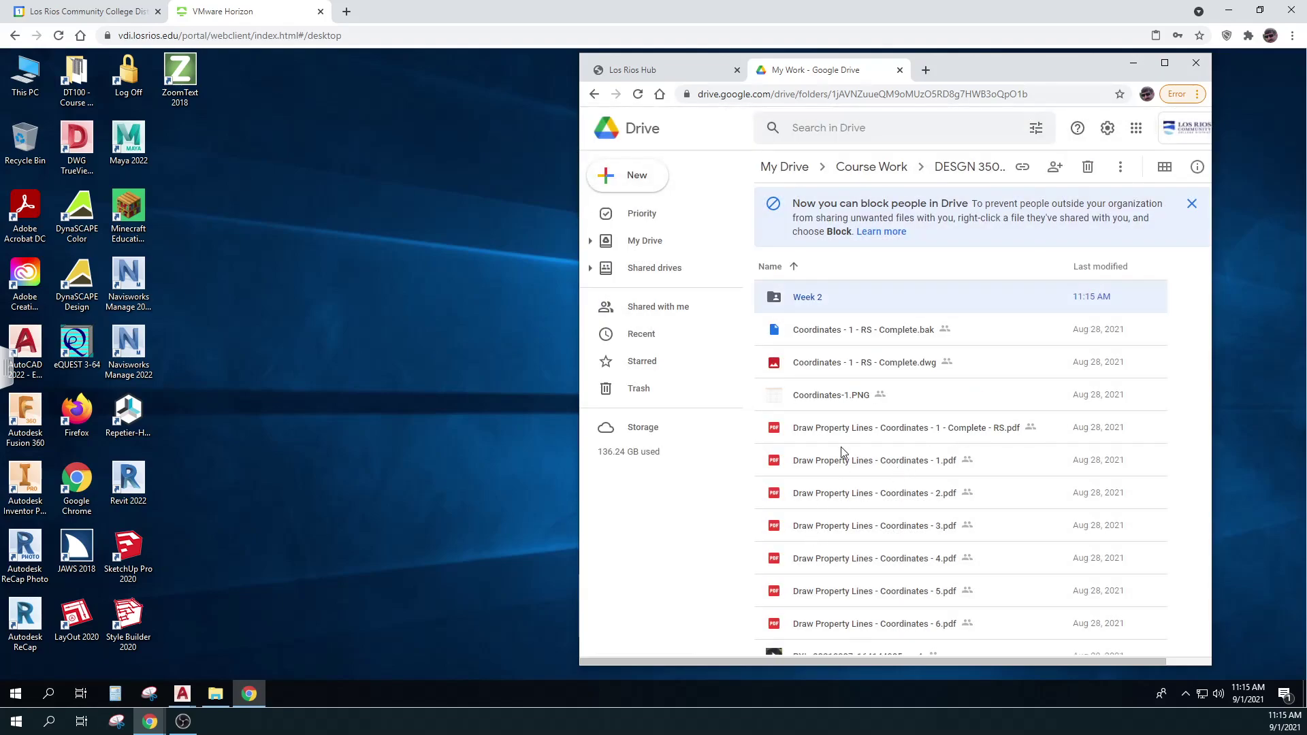
{"action": "double_click", "coordinate": [821, 295]}
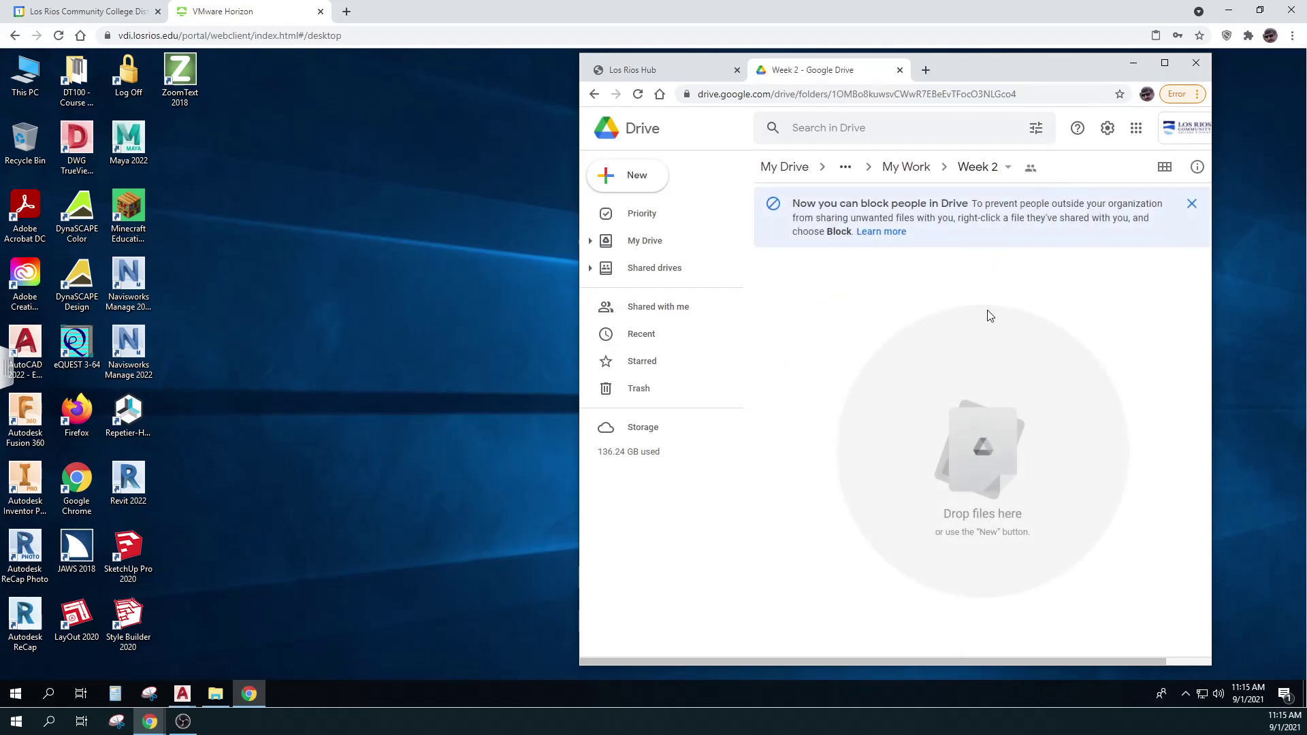
{"action": "left_click", "coordinate": [1134, 63]}
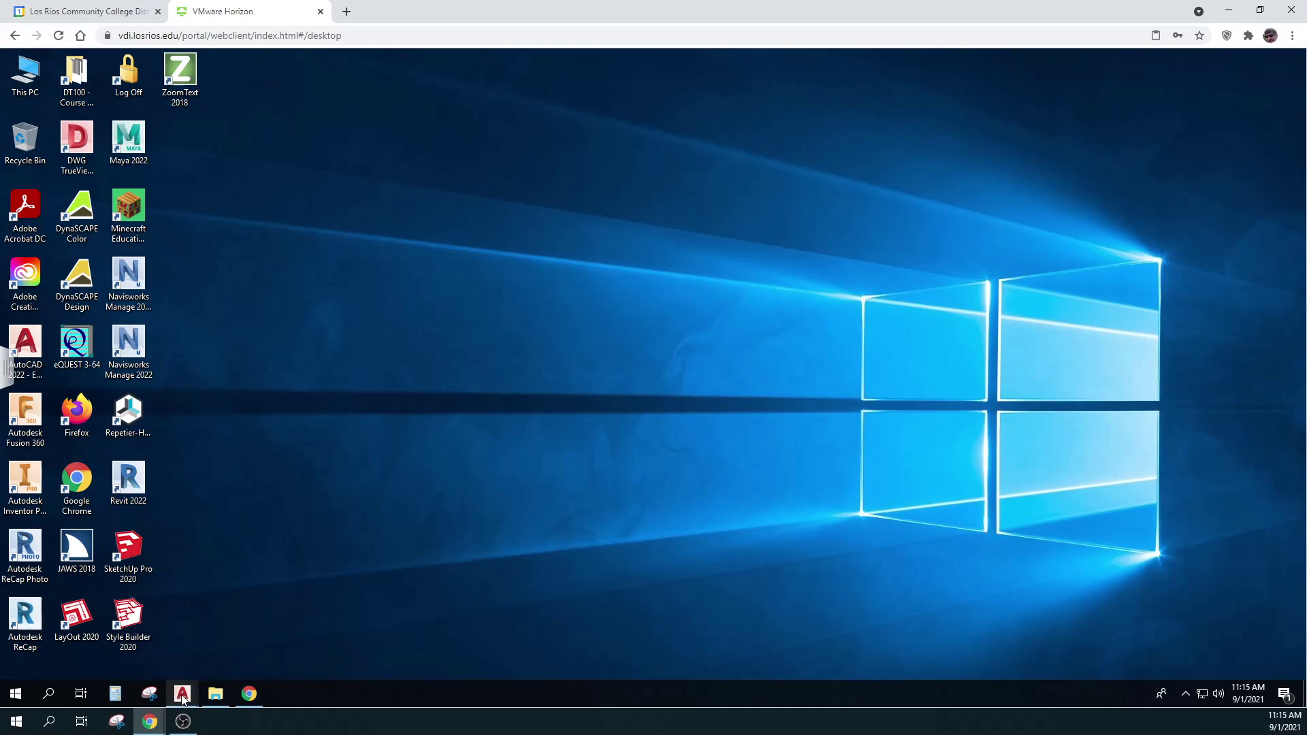
Restore AutoCAD, switch to Drawing2, and open the Display settings in Options
{"action": "mouse_move", "coordinate": [183, 699]}
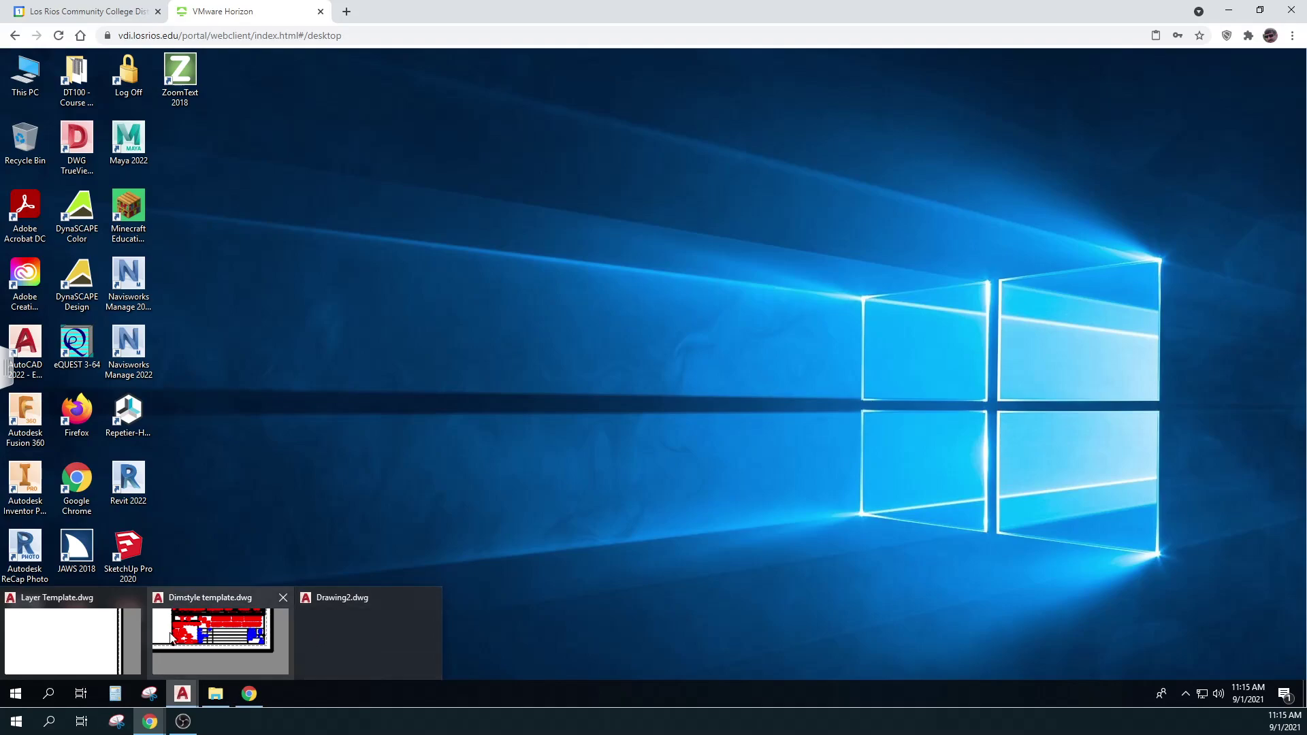
{"action": "left_click", "coordinate": [74, 639]}
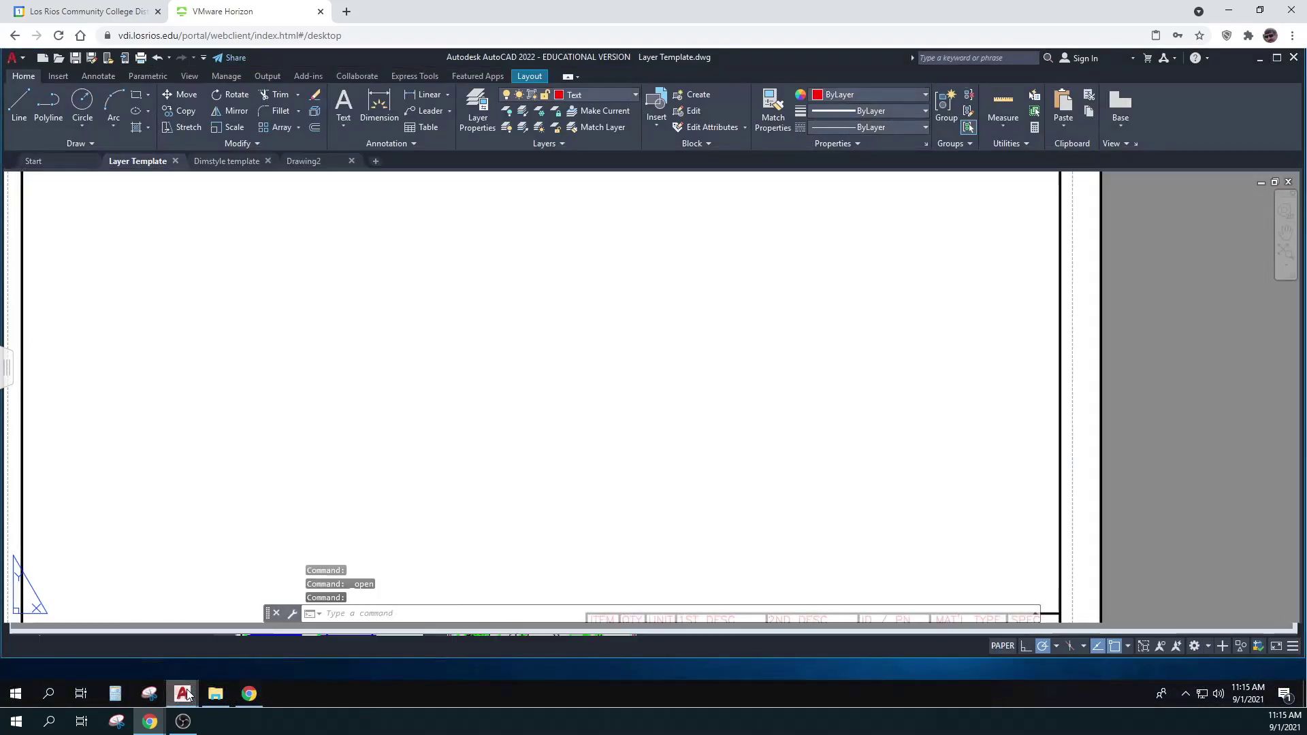
{"action": "left_click", "coordinate": [306, 162]}
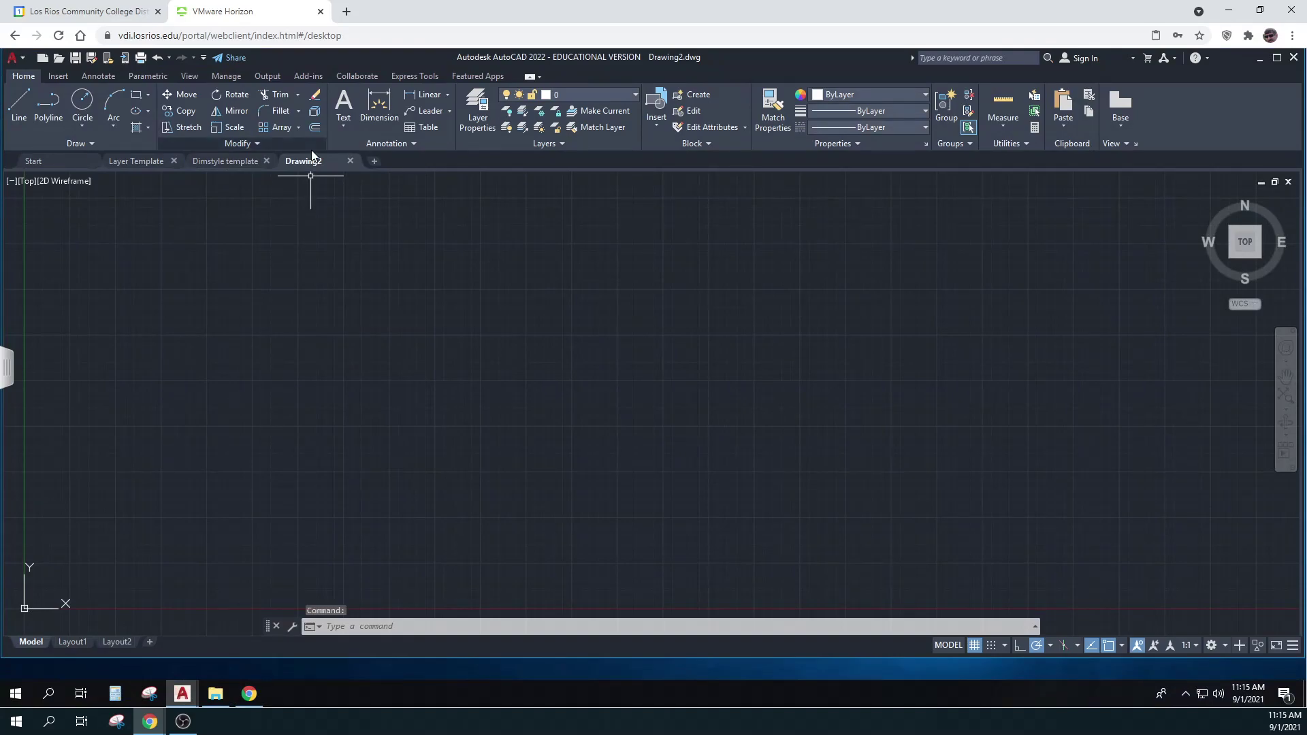
{"action": "mouse_move", "coordinate": [308, 165]}
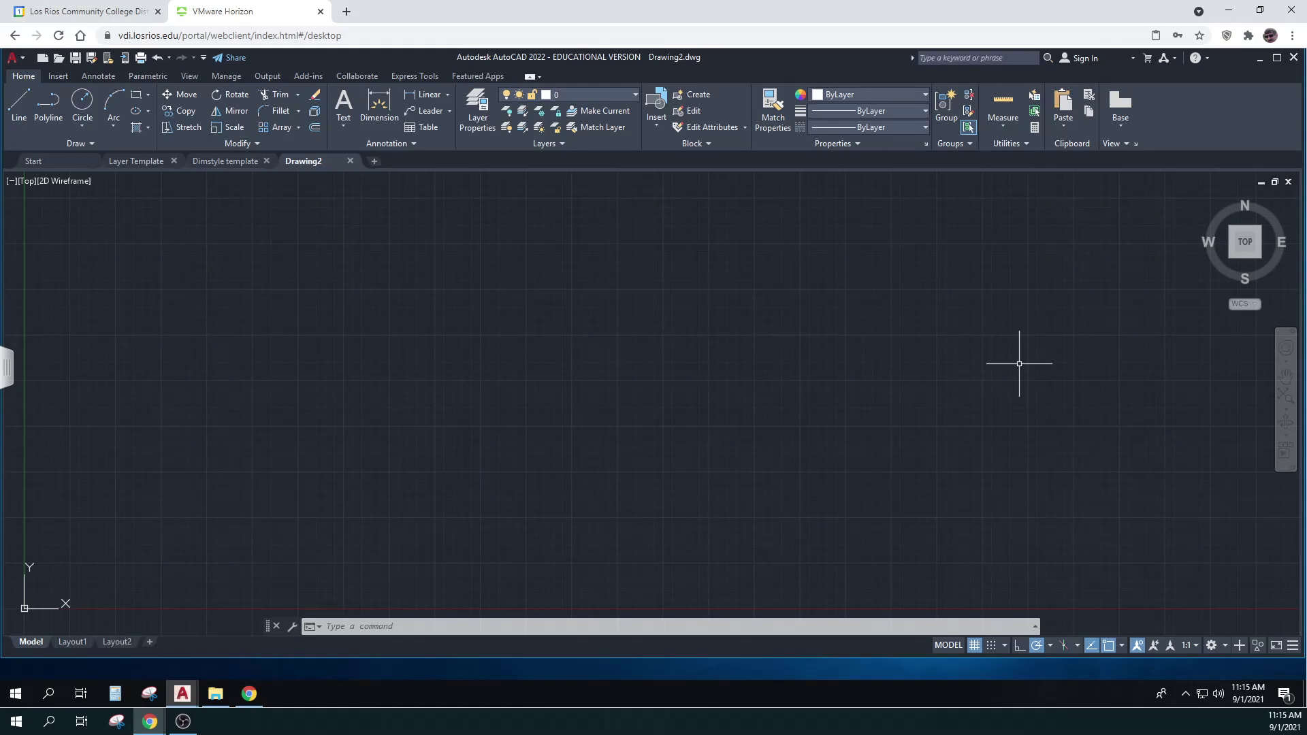
{"action": "right_click", "coordinate": [430, 282]}
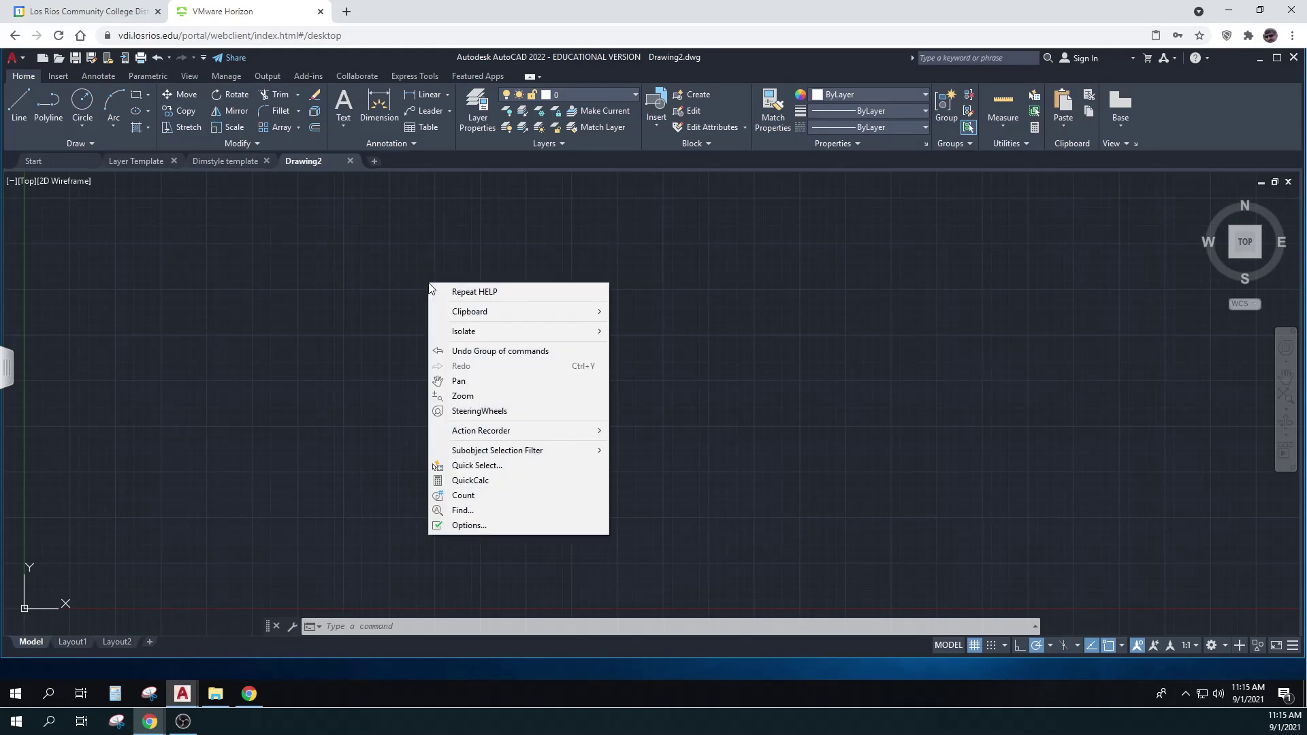
{"action": "left_click", "coordinate": [479, 524]}
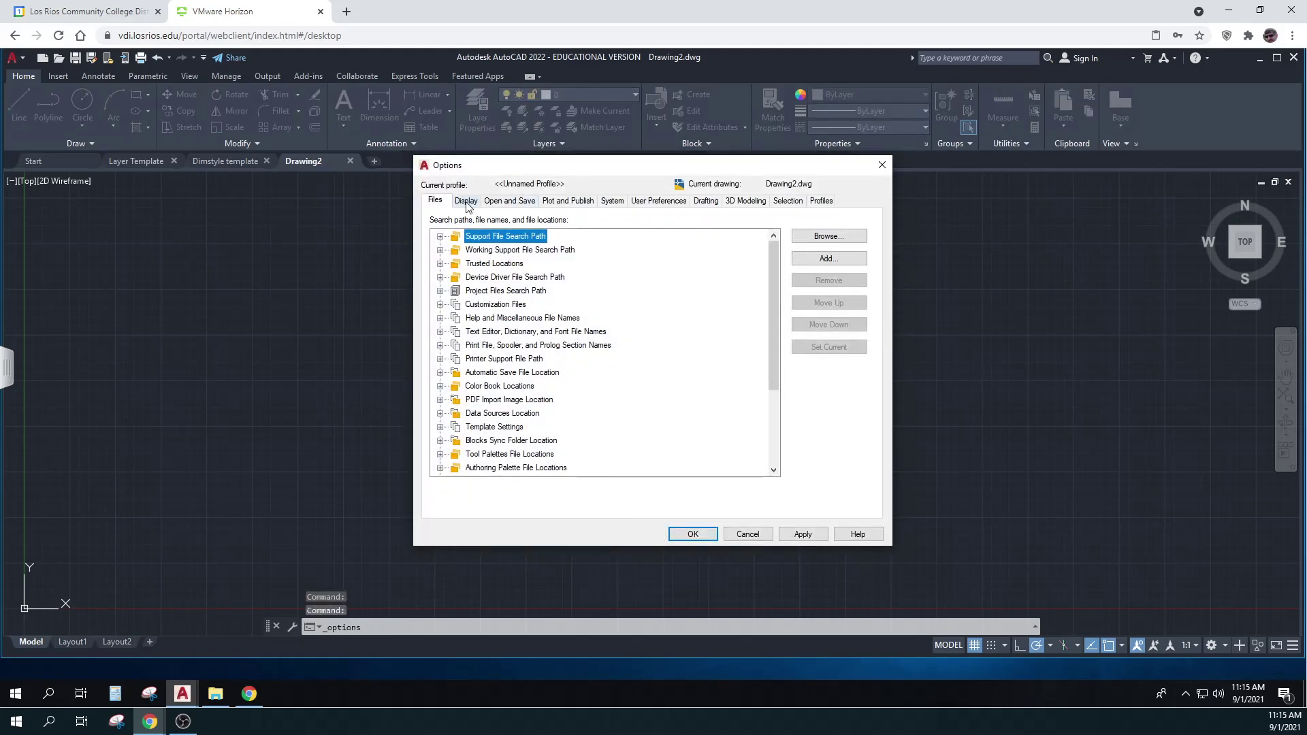
{"action": "left_click", "coordinate": [467, 201]}
Set the 2D model space uniform background colour to White and apply it
{"action": "left_click", "coordinate": [519, 235]}
{"action": "left_click", "coordinate": [523, 257]}
{"action": "left_click", "coordinate": [500, 403]}
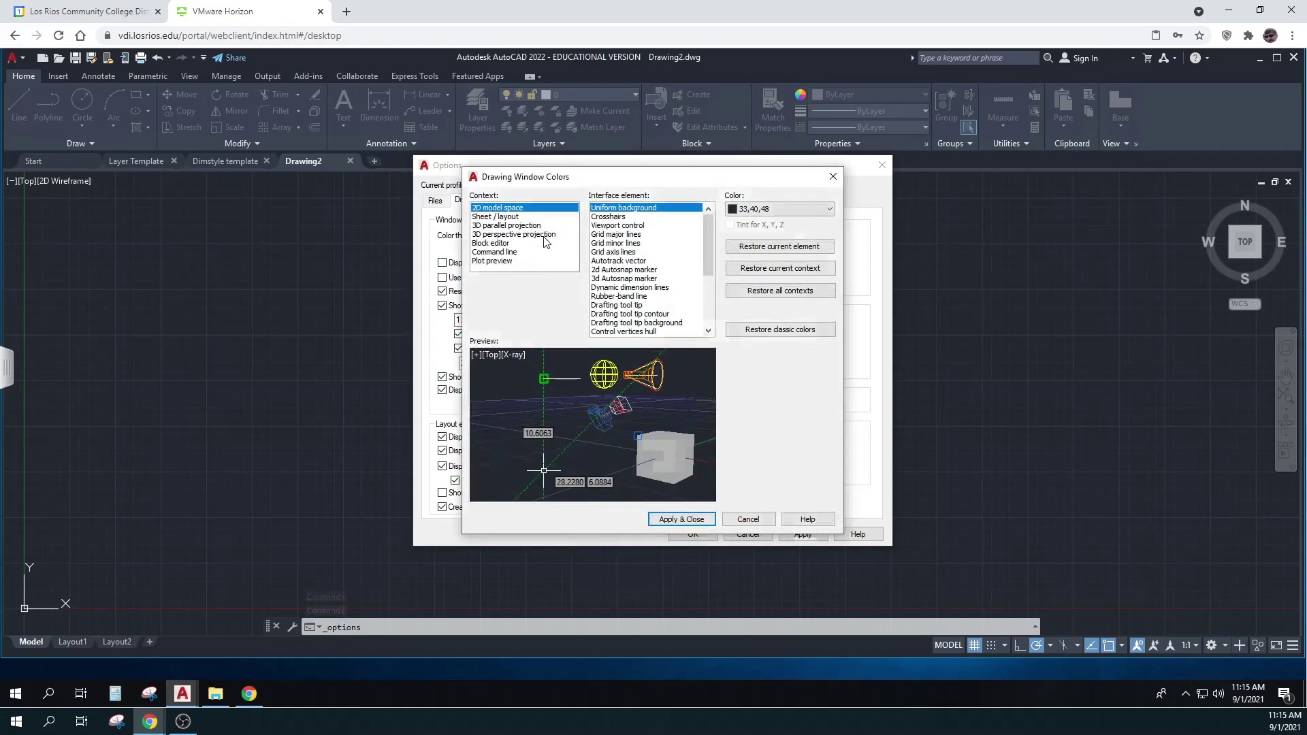
{"action": "left_click", "coordinate": [732, 209]}
{"action": "left_click", "coordinate": [756, 293]}
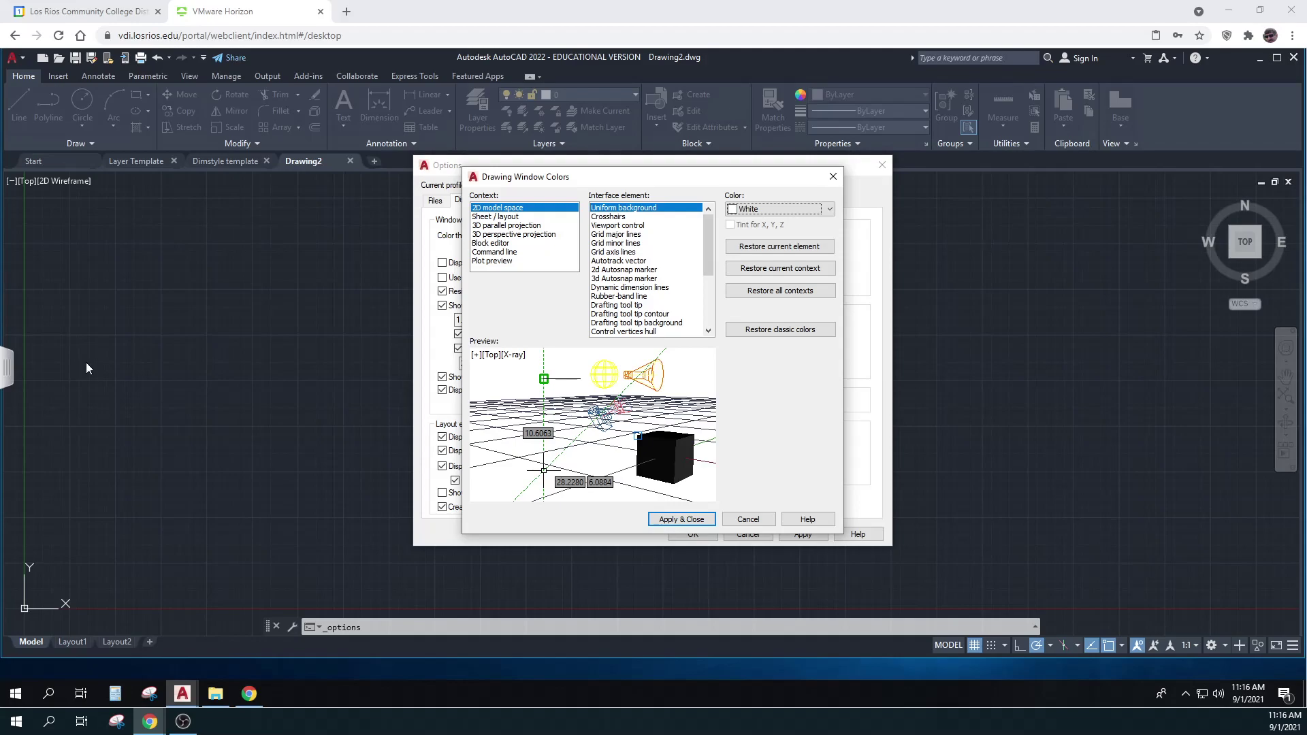
{"action": "left_click", "coordinate": [652, 519]}
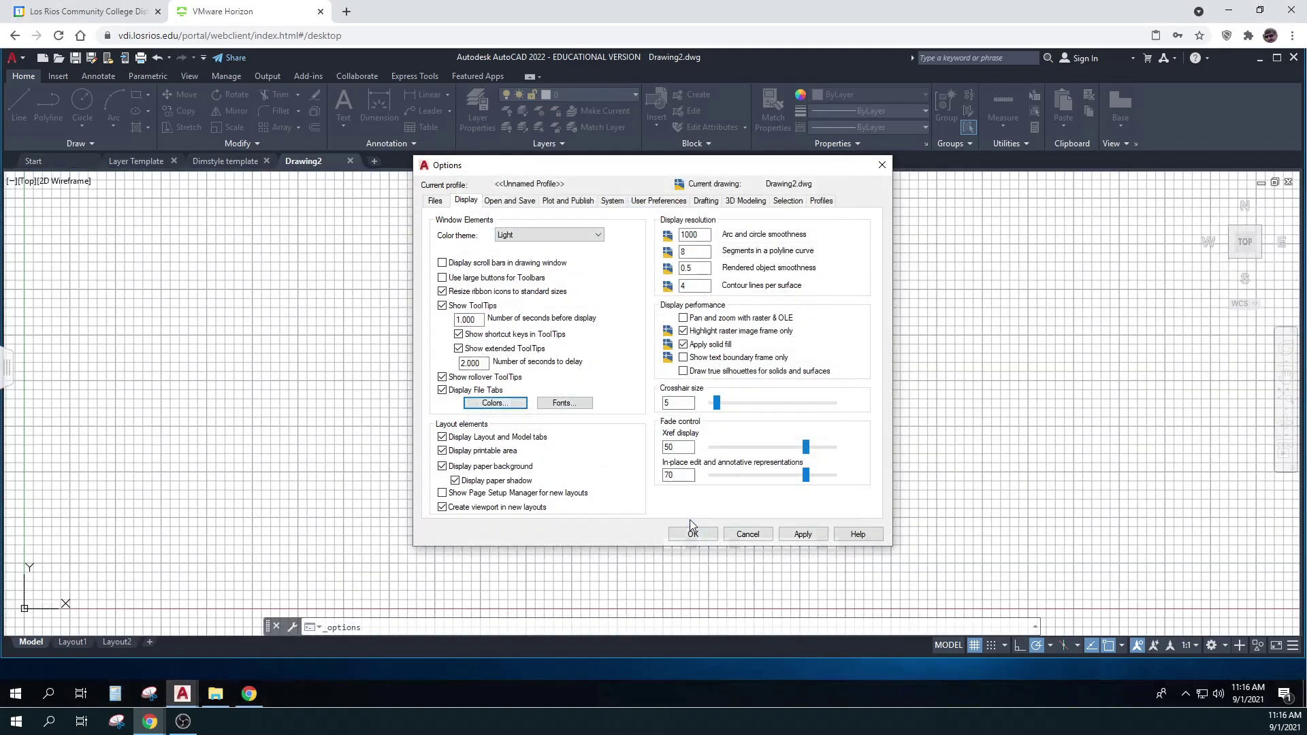
{"action": "left_click", "coordinate": [805, 535]}
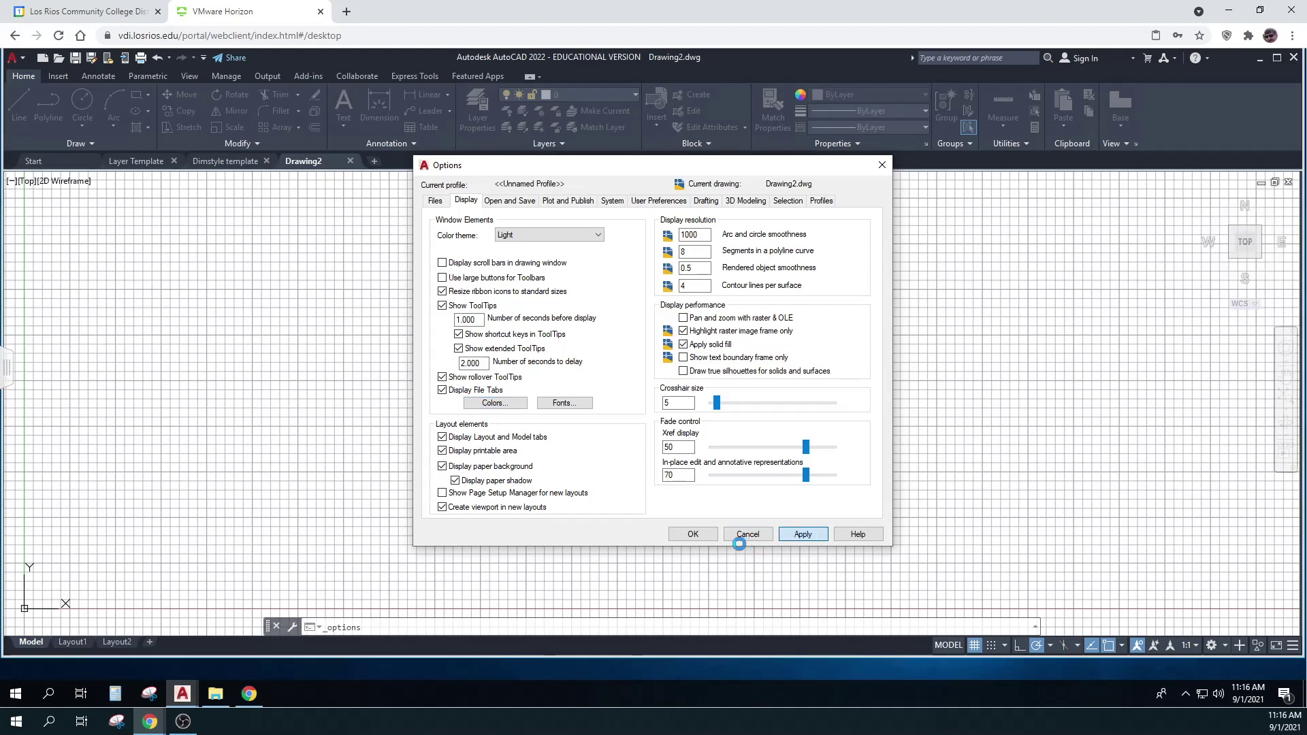
Close Options with OK, turn the grid off, and bring up the status-bar Customization list
{"action": "left_click", "coordinate": [702, 536]}
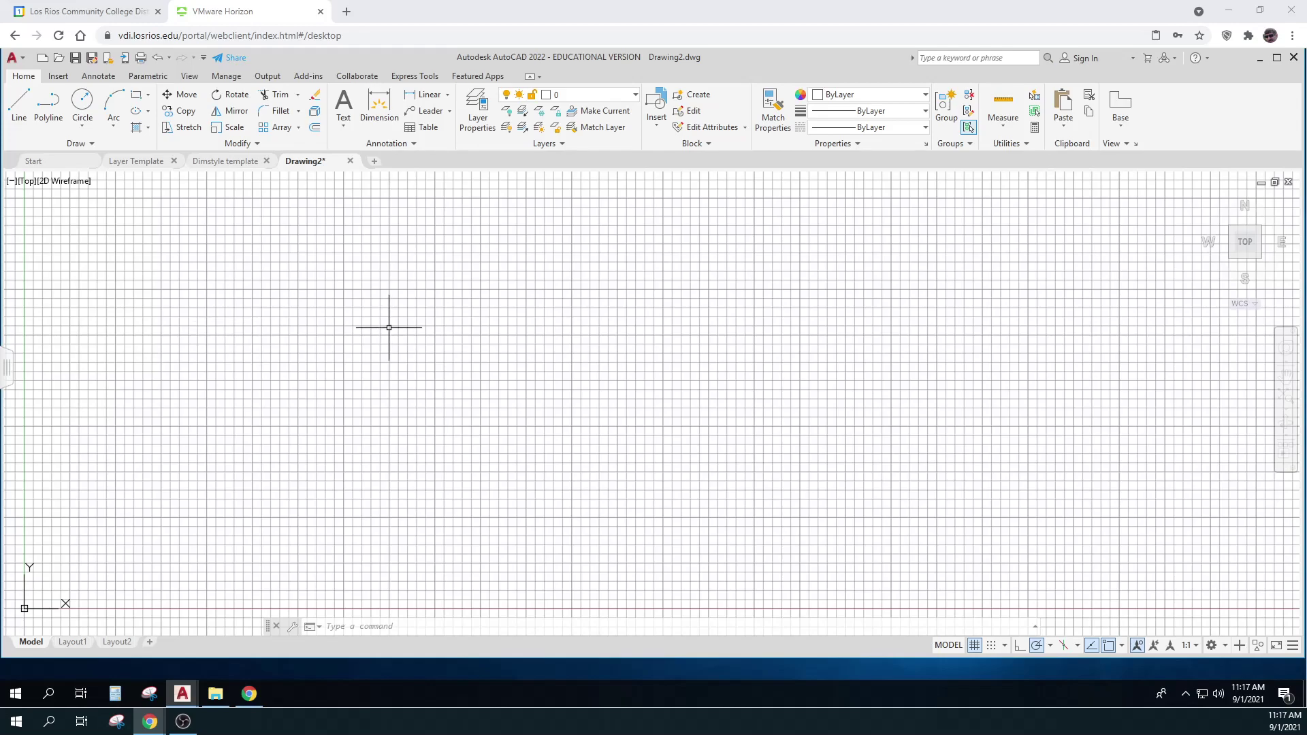
{"action": "left_click", "coordinate": [975, 645]}
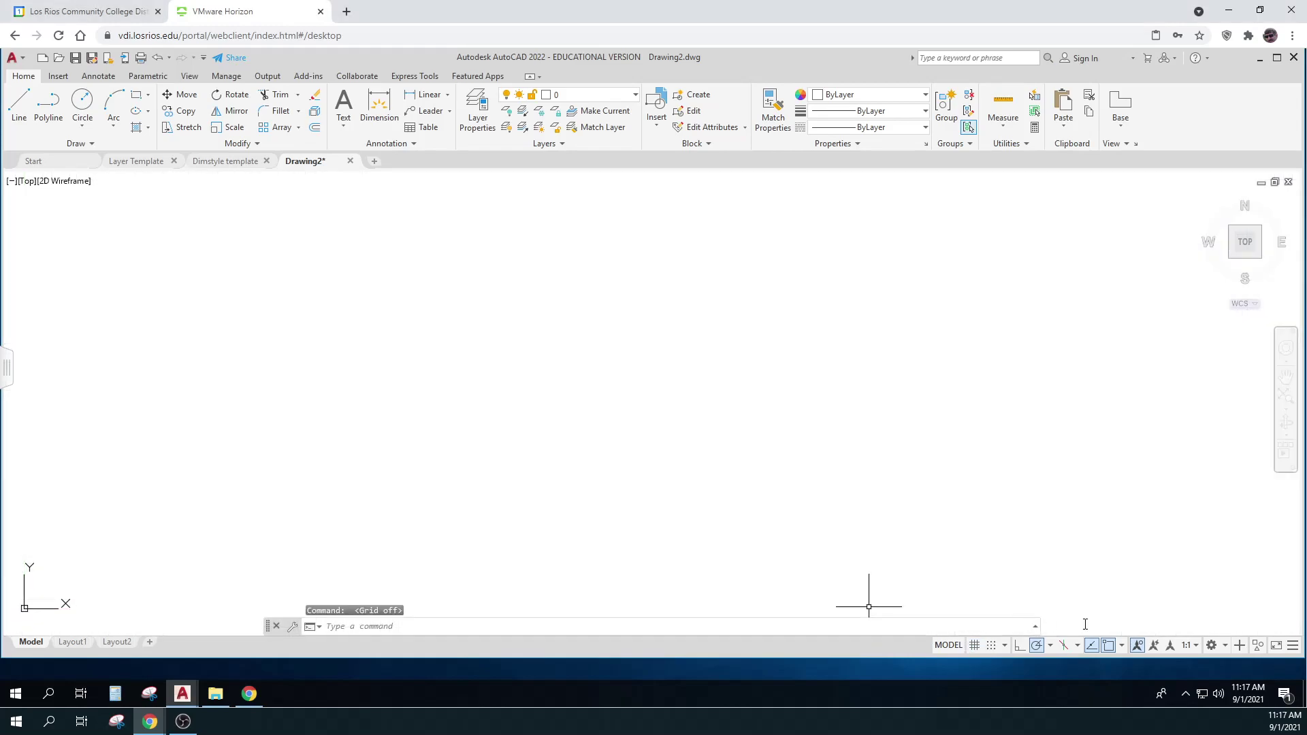
{"action": "left_click", "coordinate": [1293, 645]}
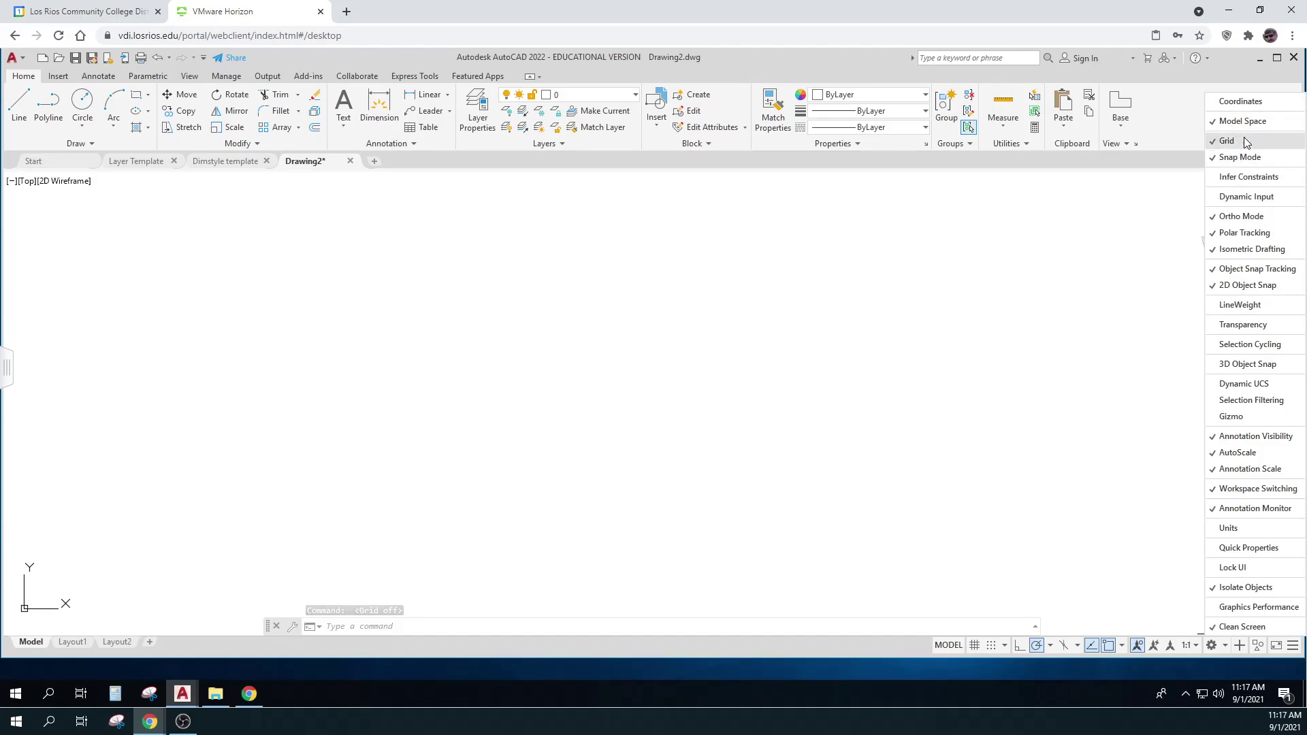
Add Dynamic Input and LineWeight to the status bar. Remove Isometric Drafting and Object Snap Tracking
{"action": "left_click", "coordinate": [1247, 204]}
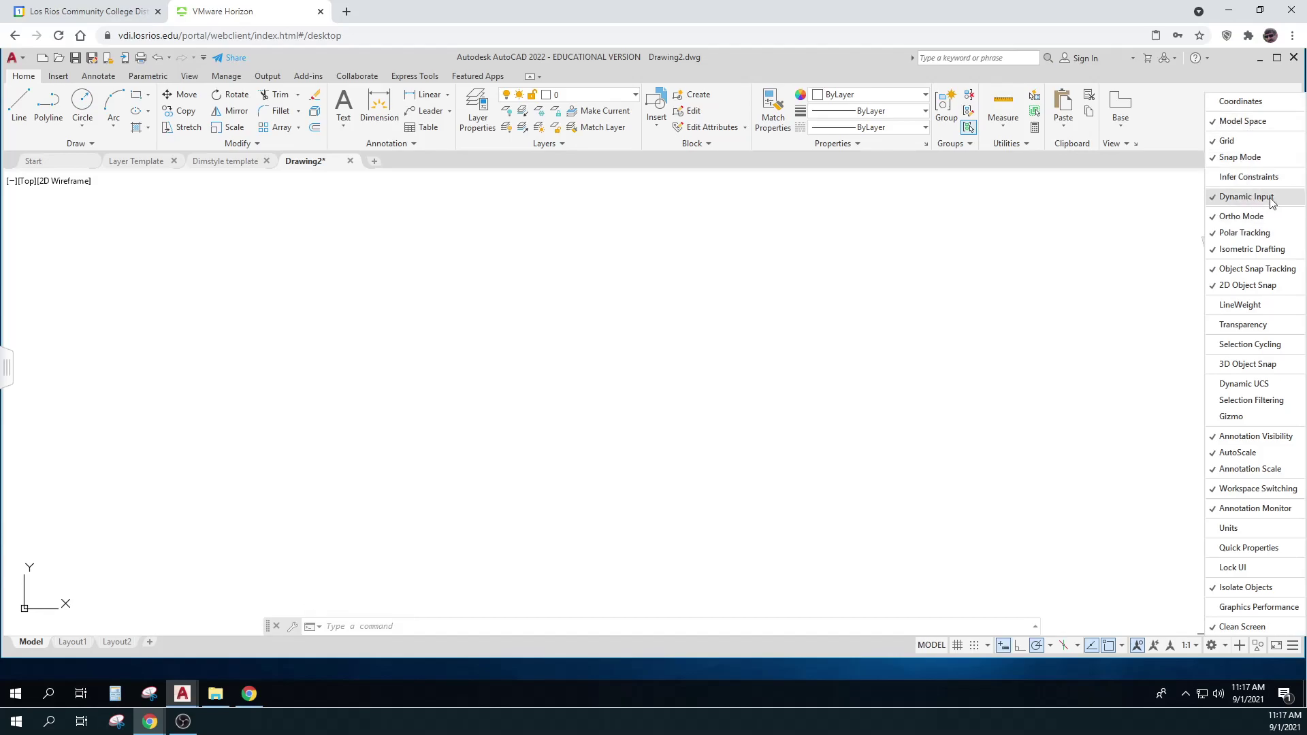
{"action": "left_click", "coordinate": [1255, 251]}
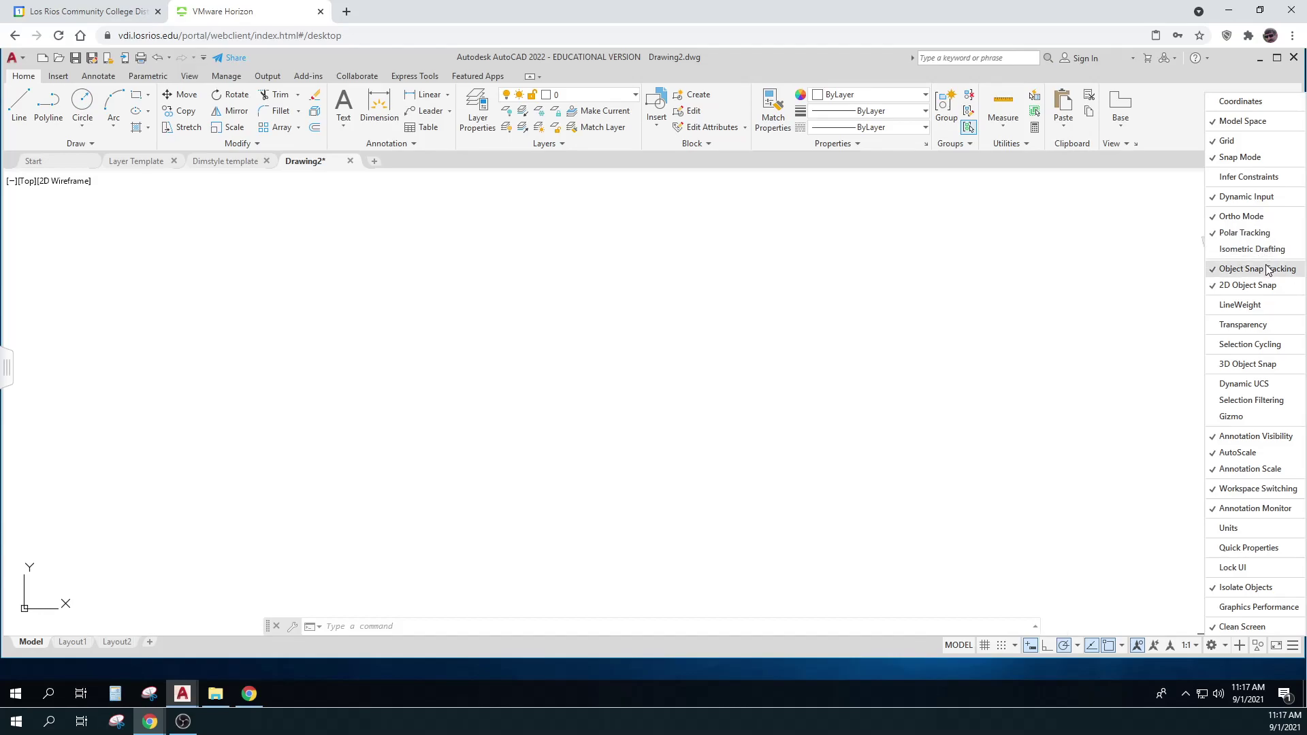
{"action": "left_click", "coordinate": [1267, 271]}
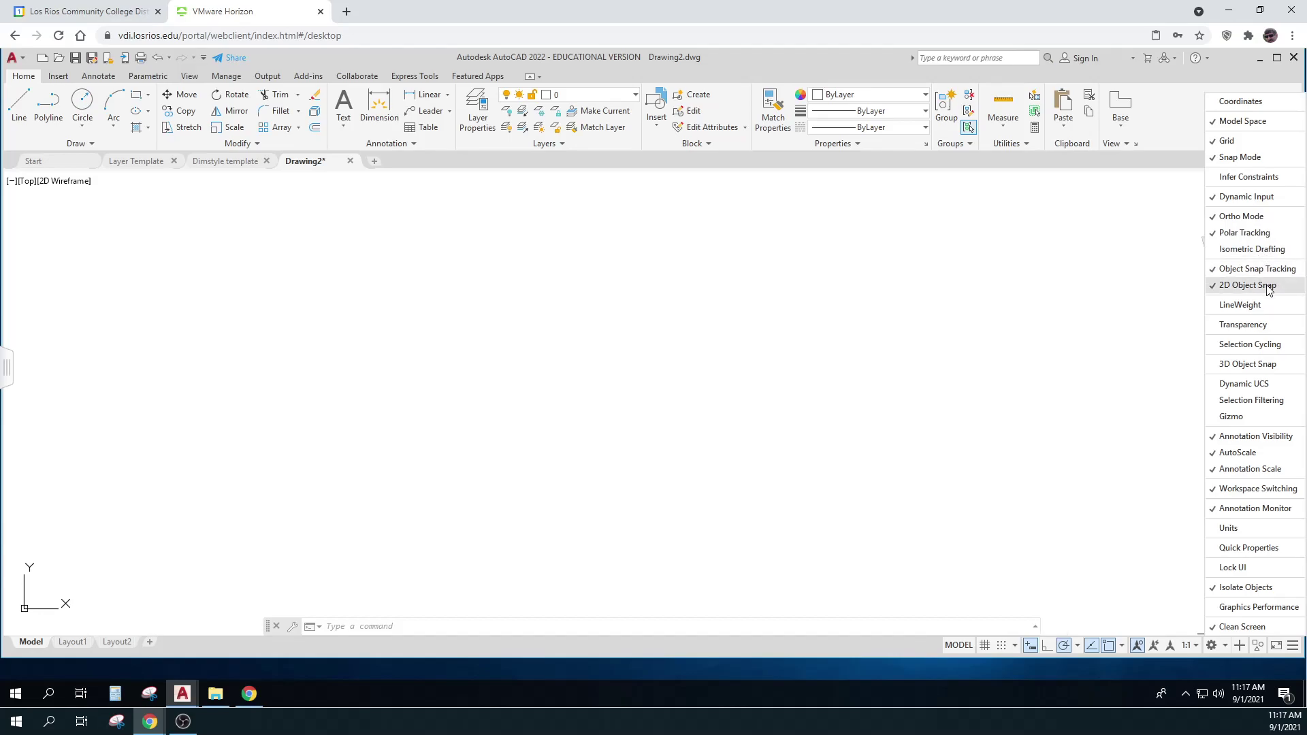
{"action": "left_click", "coordinate": [1277, 304]}
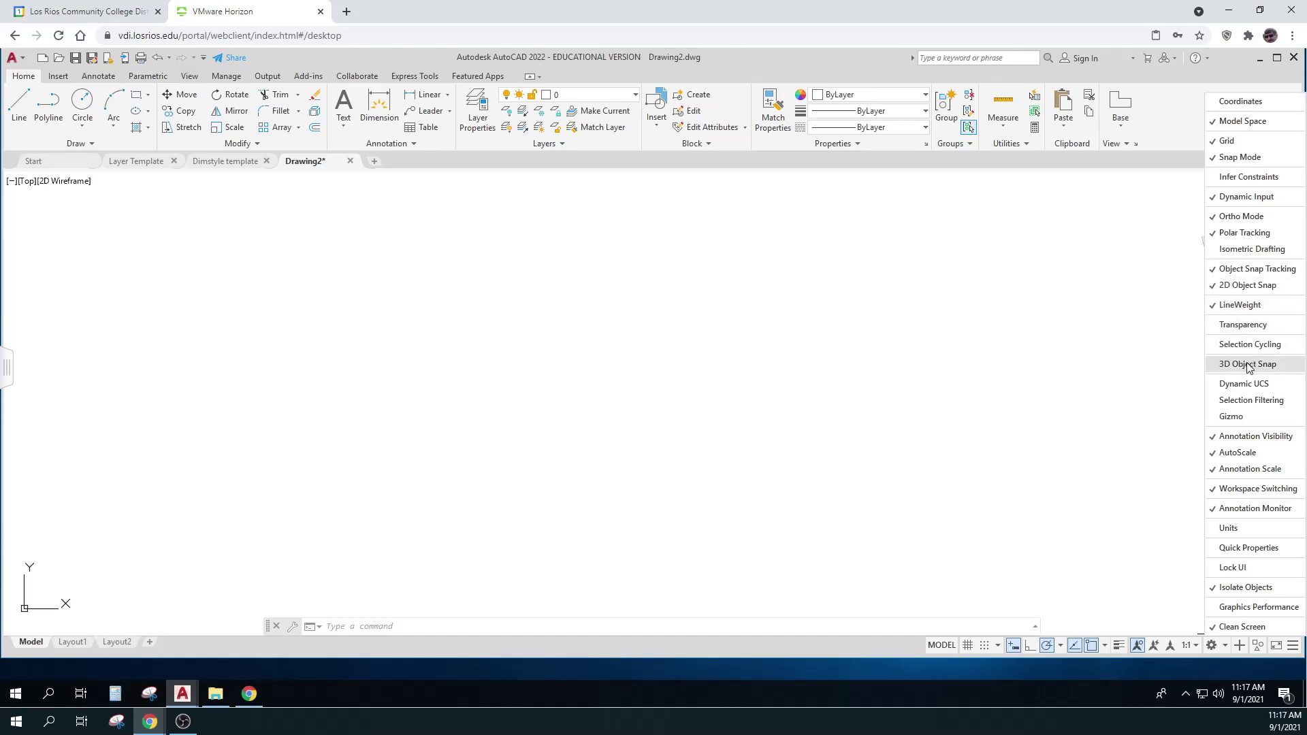
Remove Annotation Visibility, AutoScale, Annotation Scale, Annotation Monitor, Isolate Objects and Clean Screen toggles
{"action": "left_click", "coordinate": [1243, 438]}
{"action": "left_click", "coordinate": [1239, 453]}
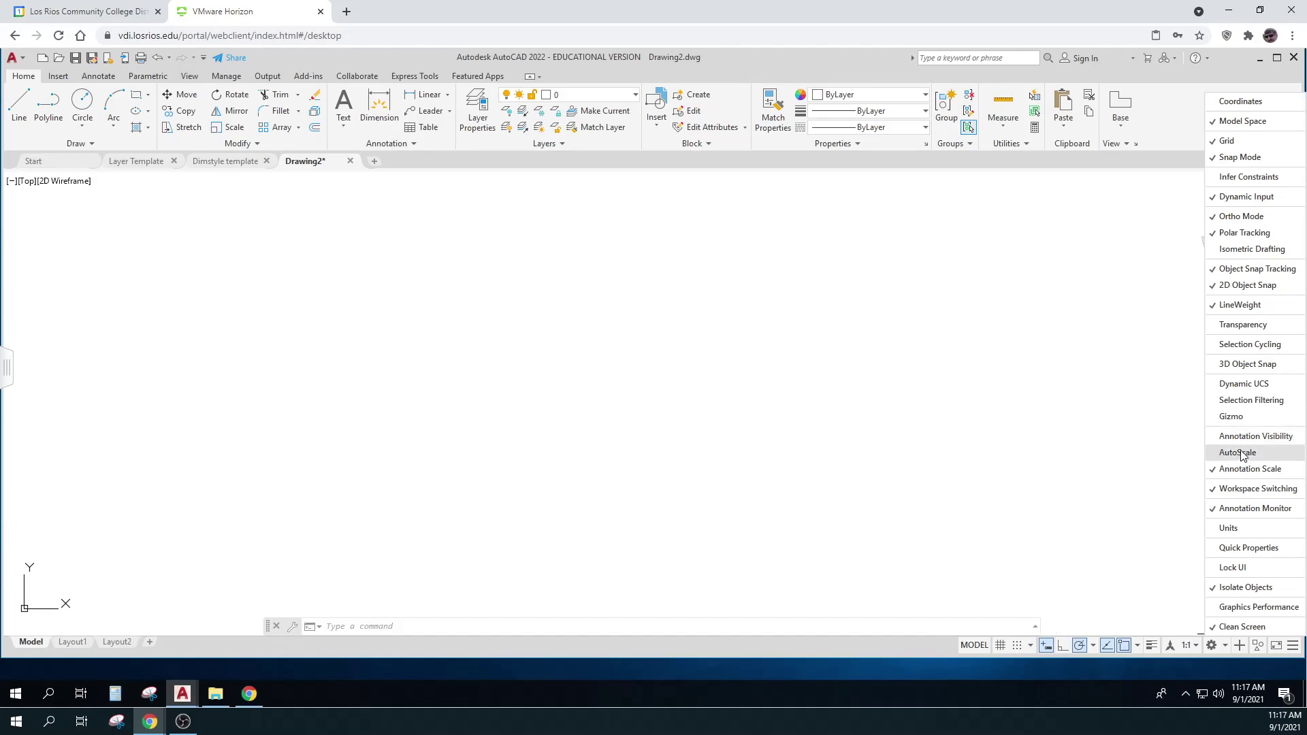
{"action": "left_click", "coordinate": [1238, 471]}
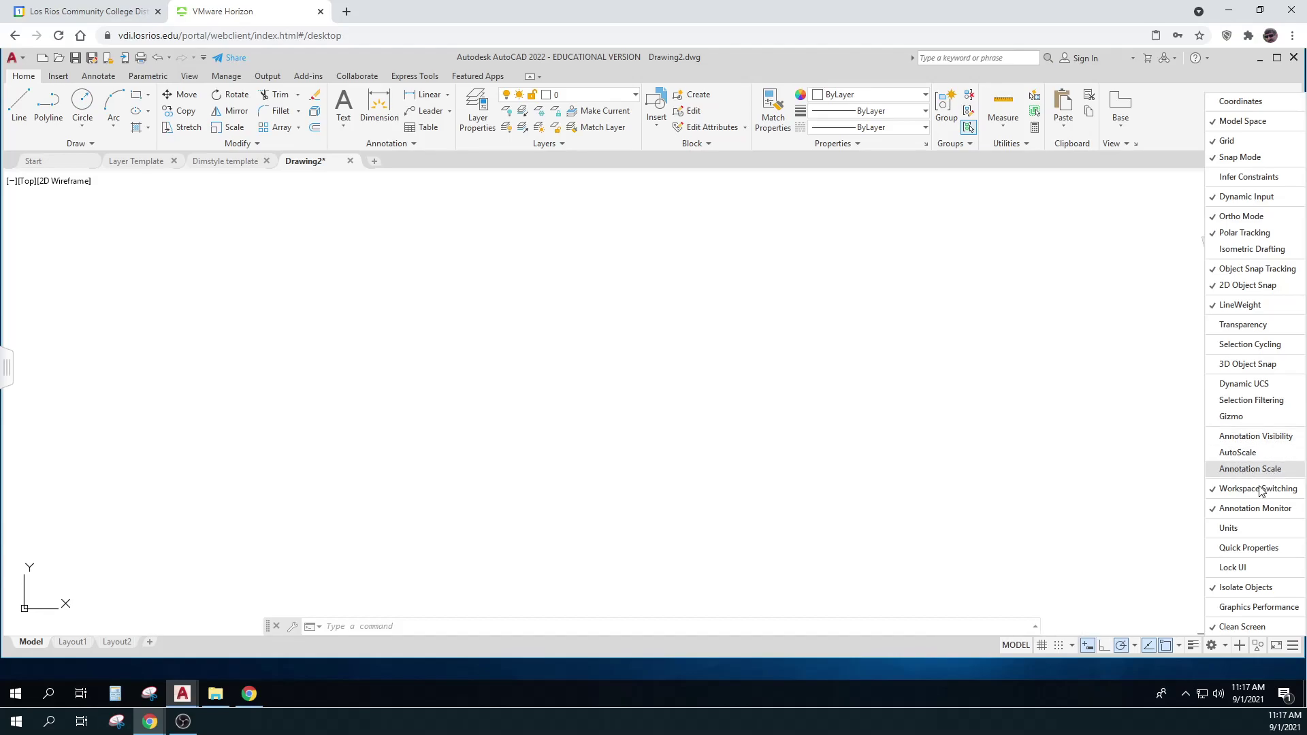
{"action": "key", "text": "ctrl"}
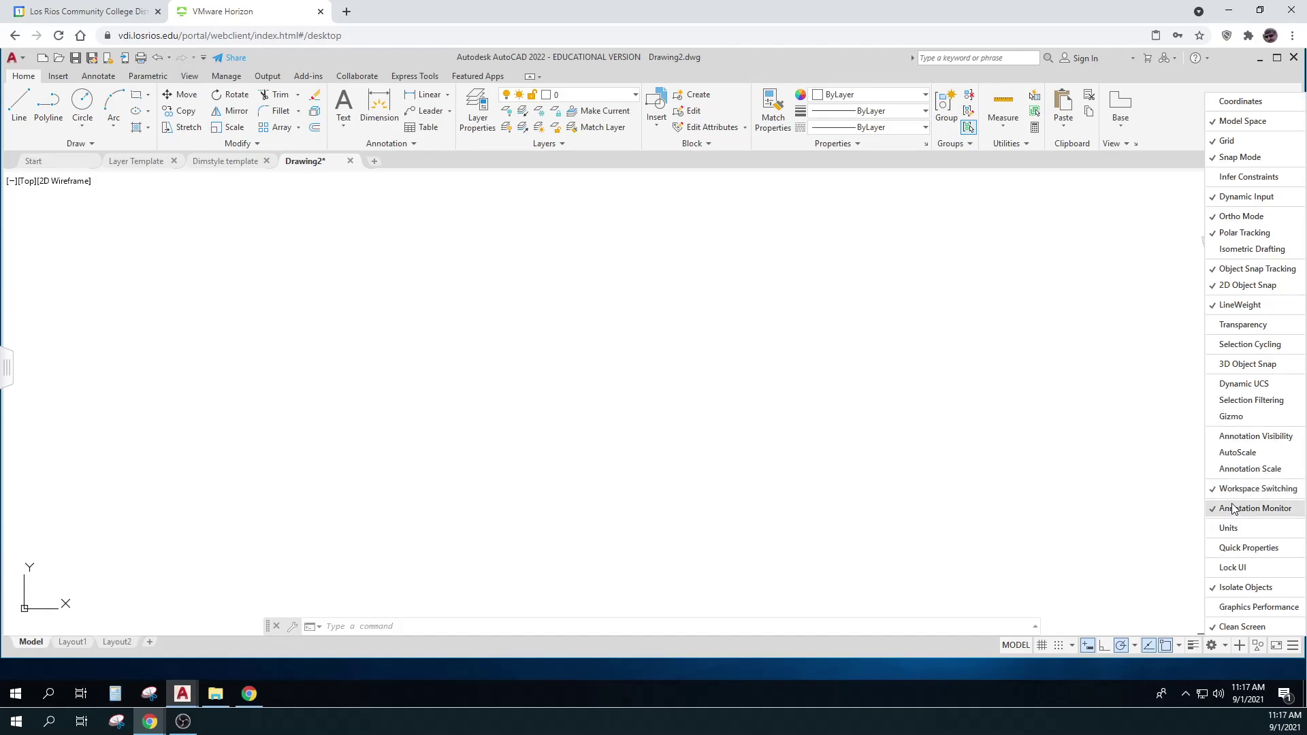
{"action": "left_click", "coordinate": [1233, 509]}
{"action": "left_click", "coordinate": [1235, 589]}
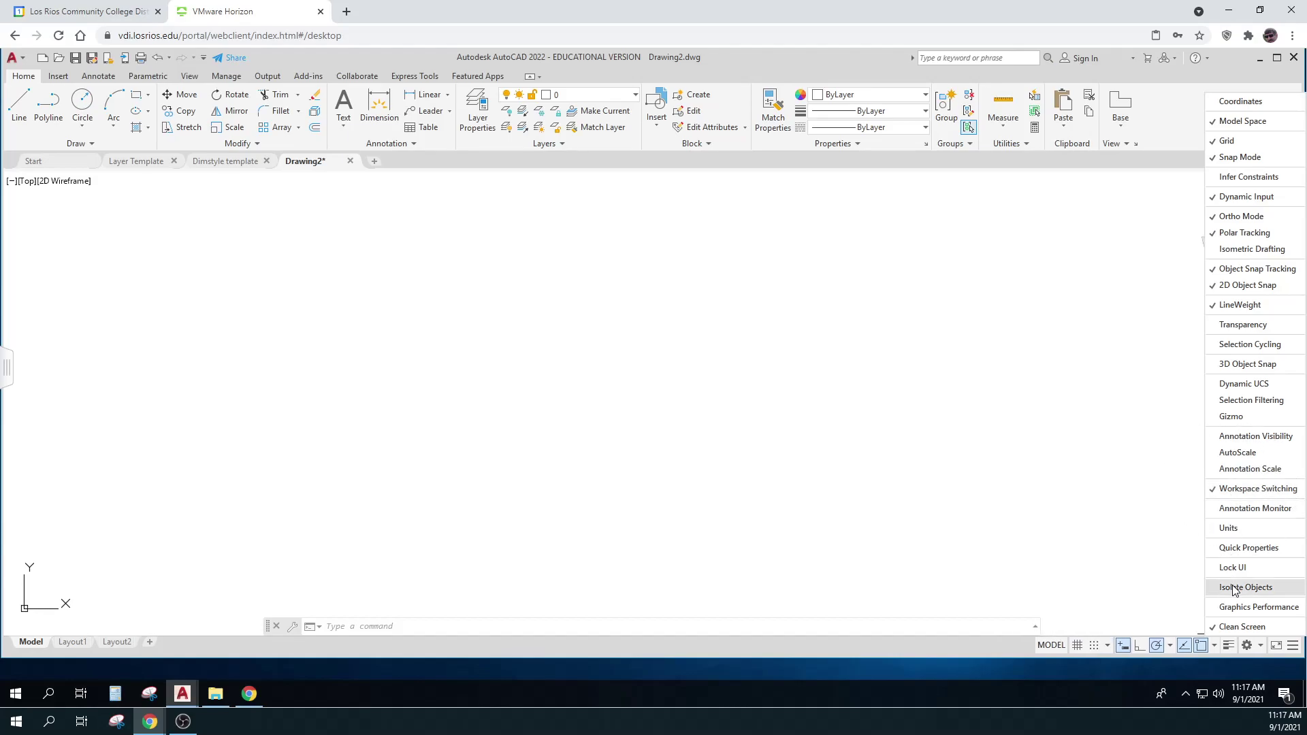
{"action": "left_click", "coordinate": [1236, 626]}
{"action": "left_click", "coordinate": [1111, 569]}
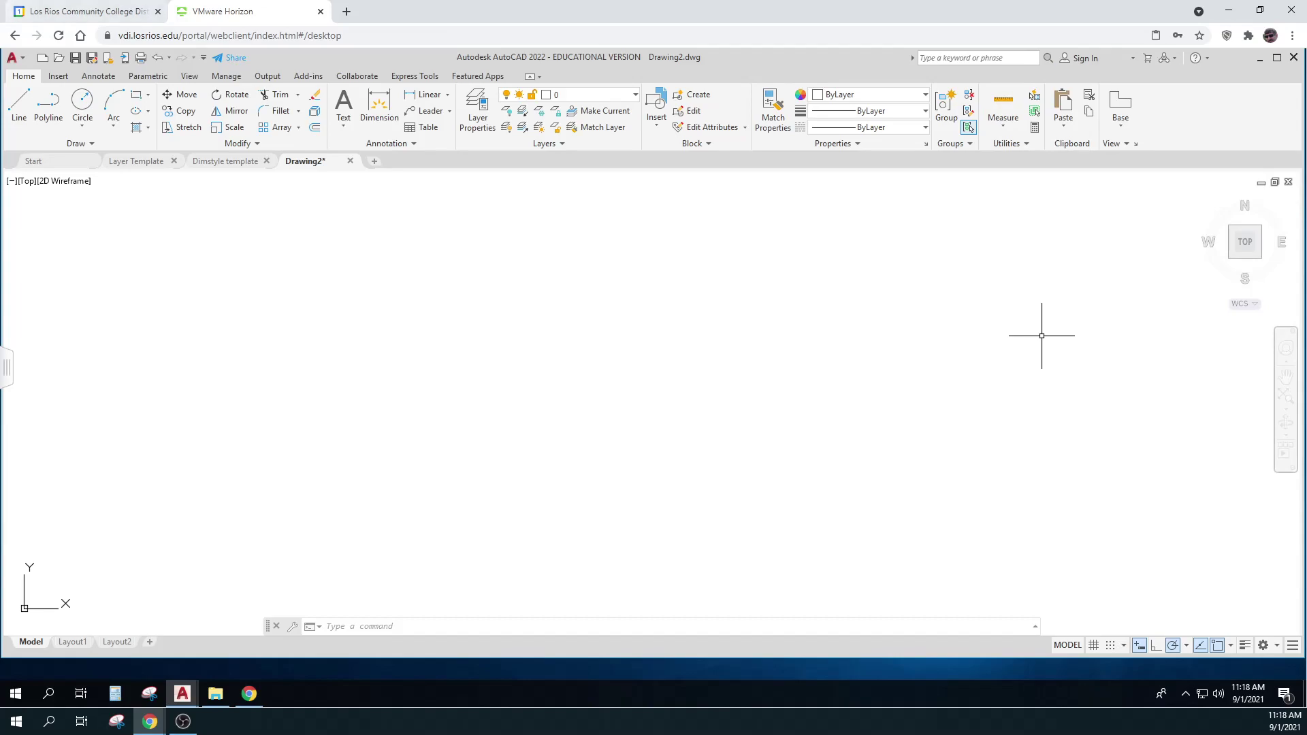
{"action": "key", "text": "alt+Tab"}
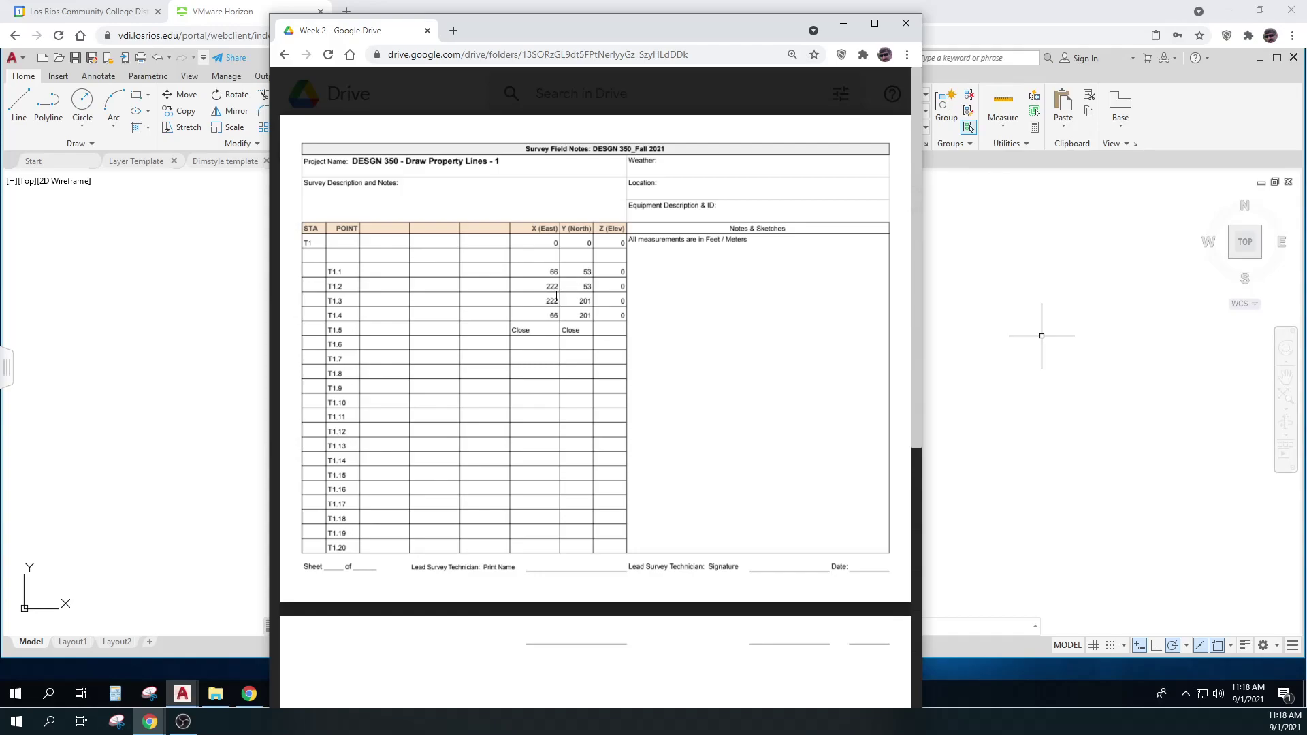
{"action": "left_click", "coordinate": [548, 289]}
{"action": "mouse_move", "coordinate": [755, 129]}
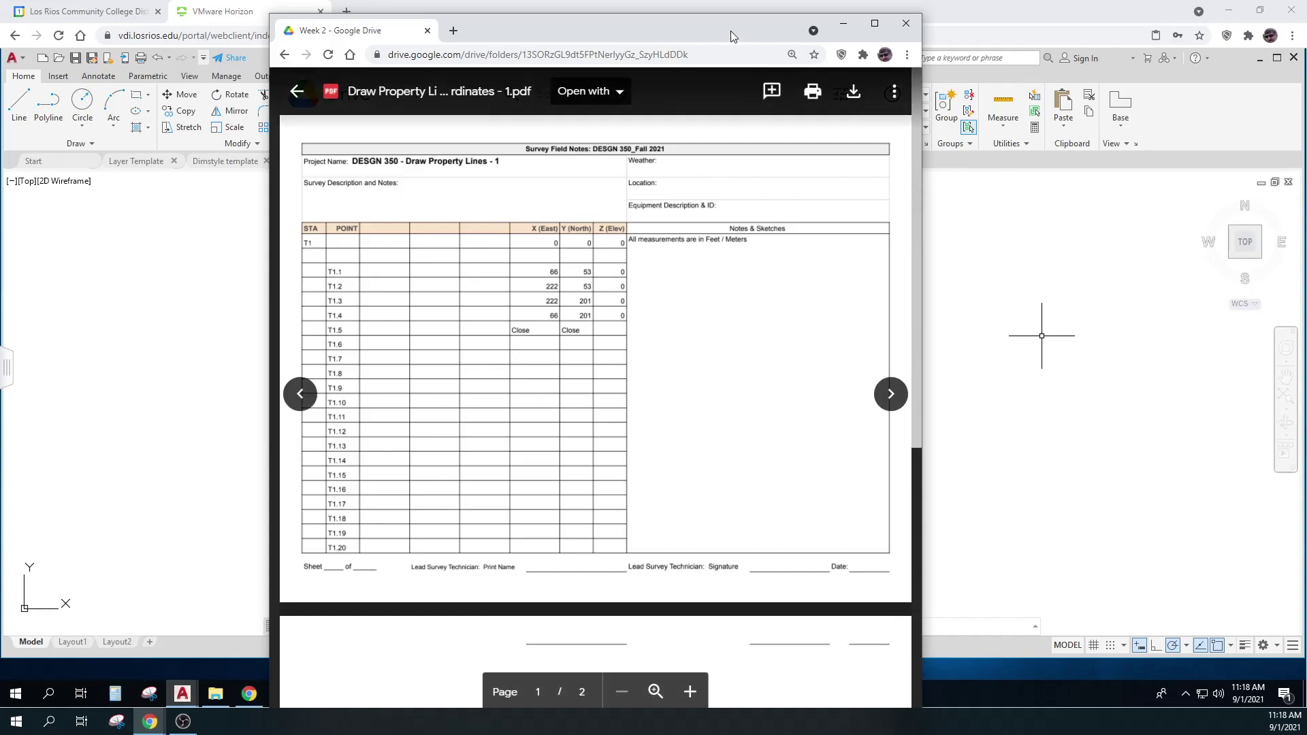
{"action": "left_click", "coordinate": [842, 23]}
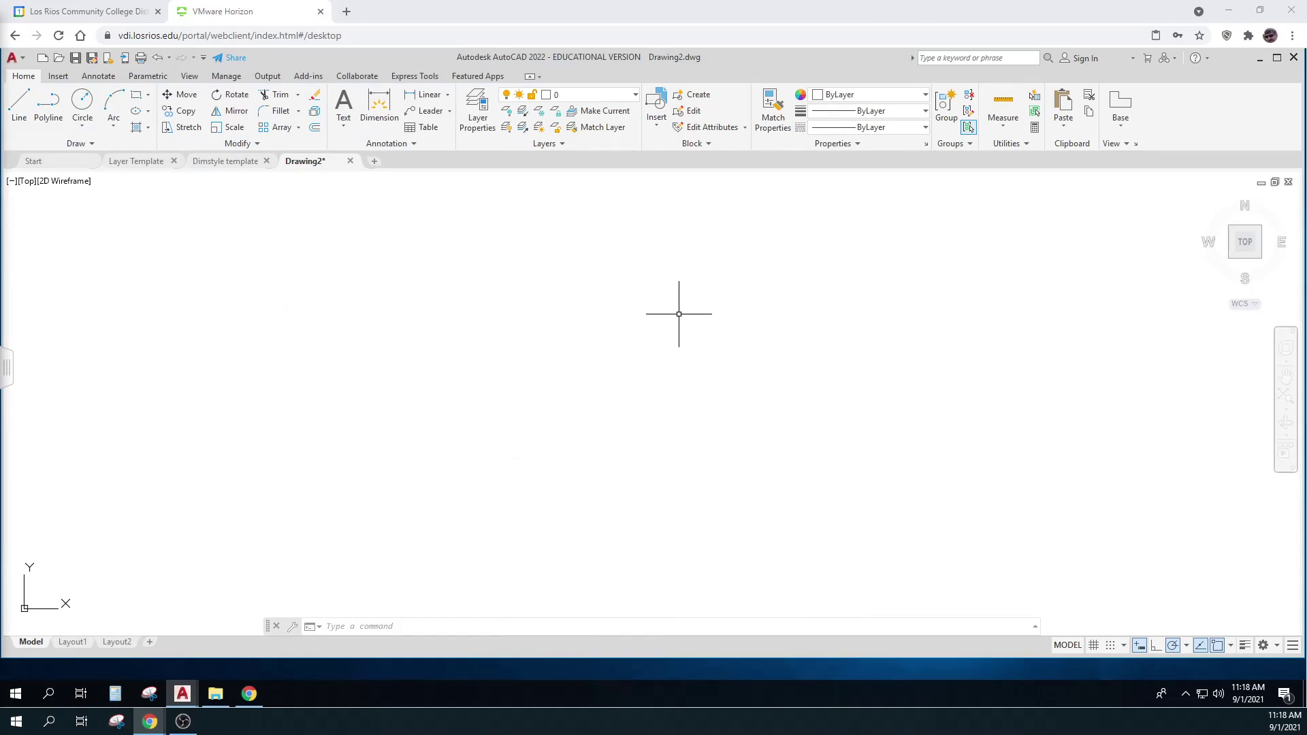
Cancel two accidental selection windows in the drawing
{"action": "left_click", "coordinate": [679, 313]}
{"action": "key", "text": "Escape"}
{"action": "key", "text": "Escape"}
{"action": "left_click", "coordinate": [679, 327]}
{"action": "key", "text": "Escape"}
Through UNIT, set insertion scale Feet, Surveyor's Units angles and 0.0000 decimal lengths
{"action": "type", "text": "unit"}
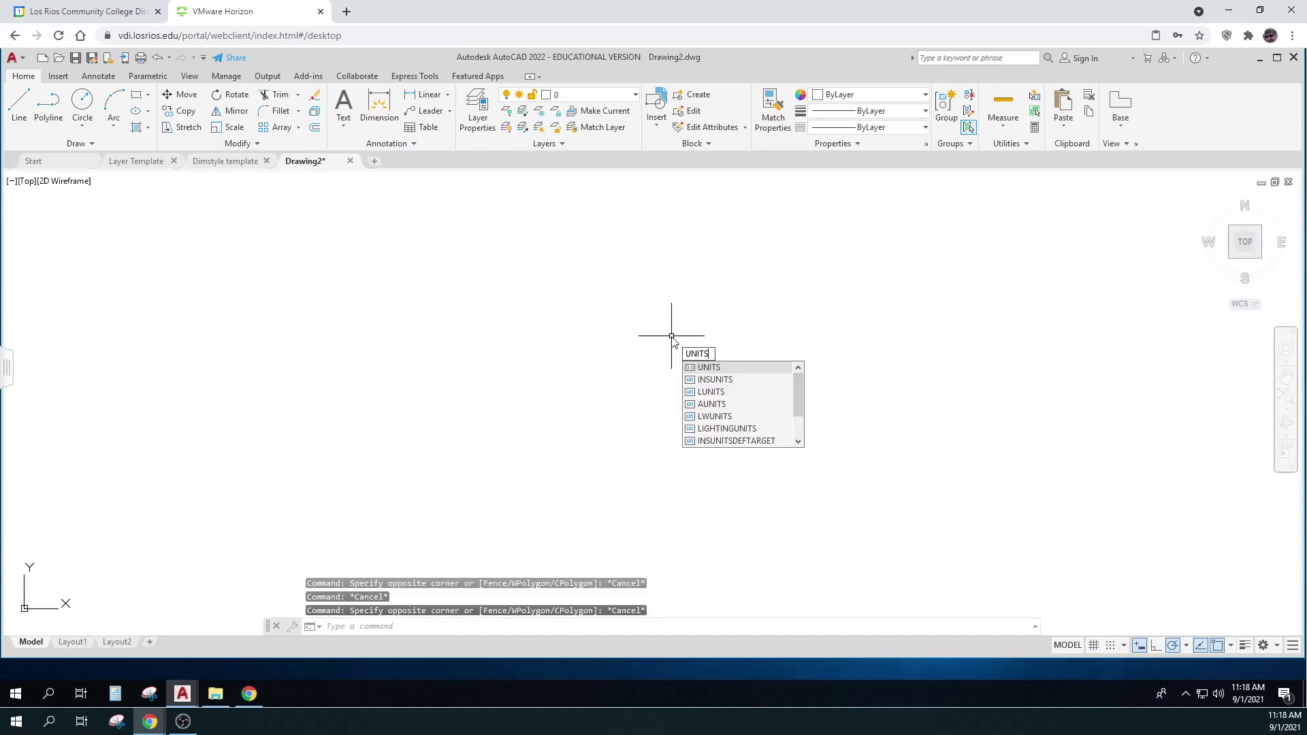
{"action": "key", "text": "Return"}
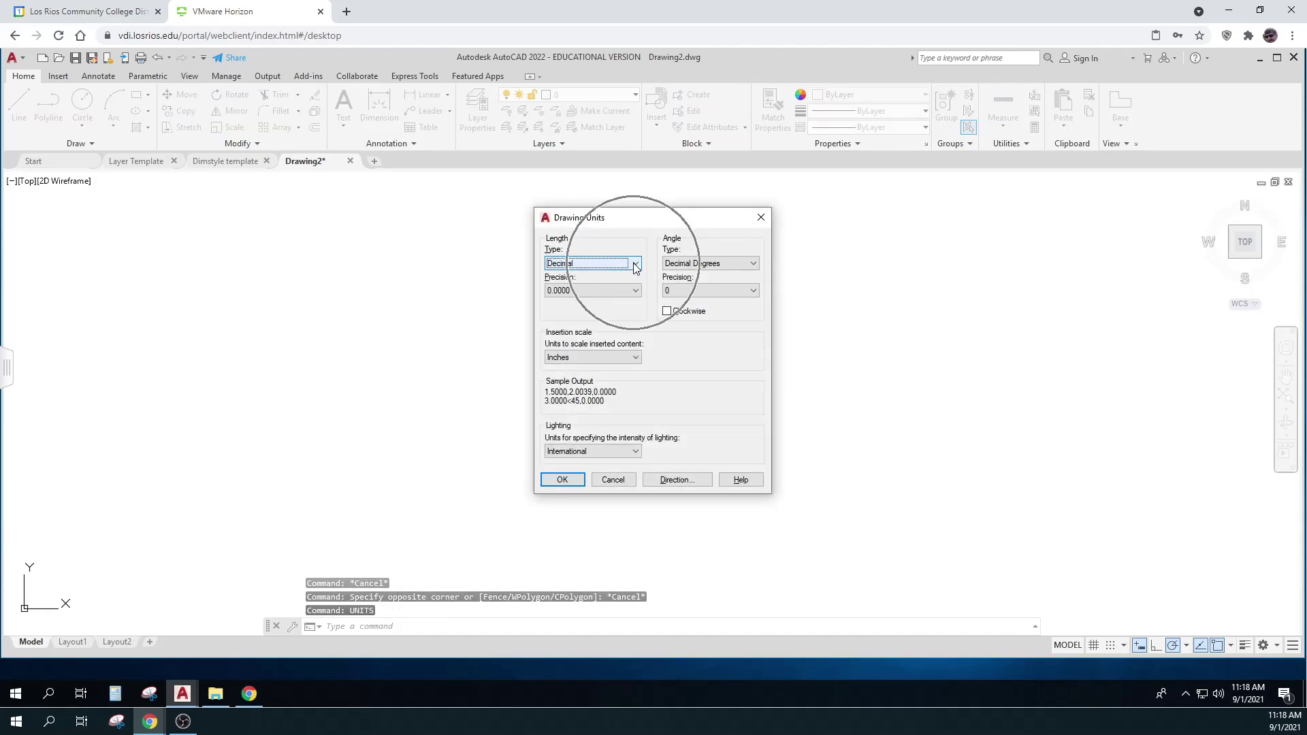
{"action": "left_click", "coordinate": [631, 359]}
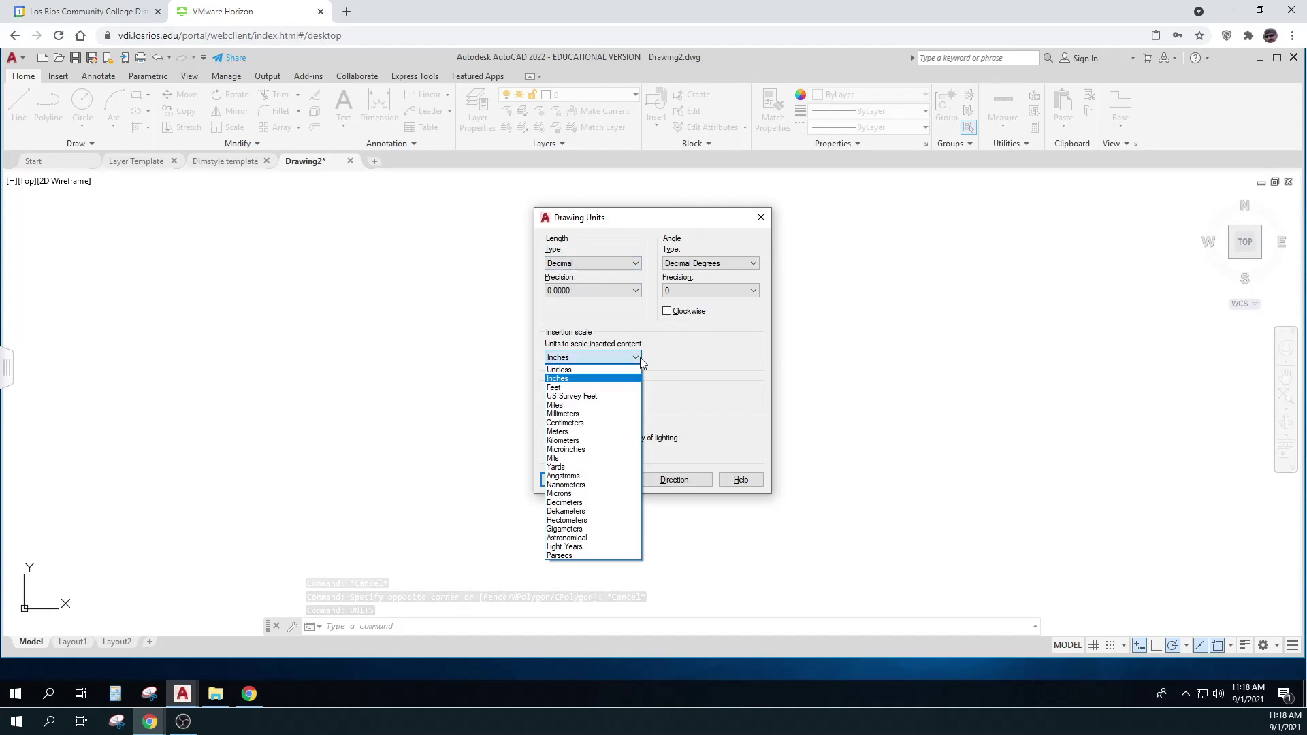
{"action": "left_click", "coordinate": [602, 388]}
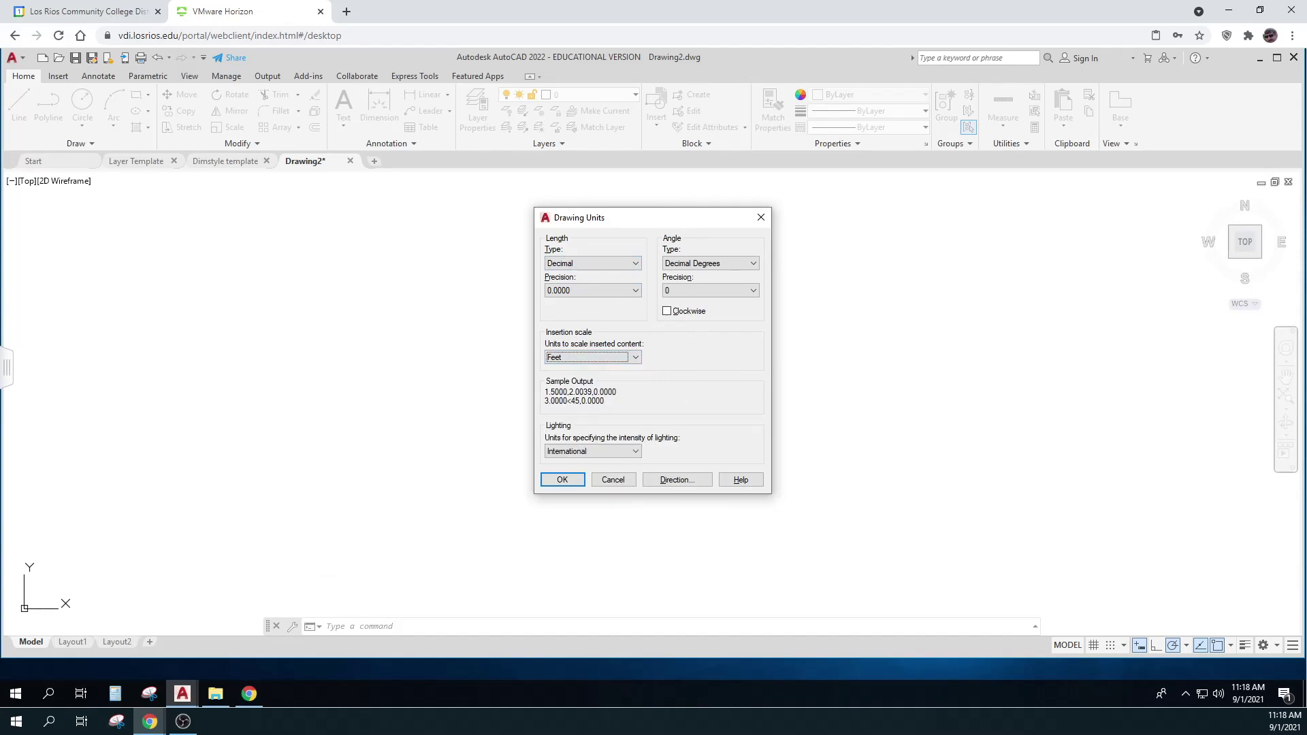
{"action": "left_click", "coordinate": [736, 291]}
{"action": "key", "text": "Escape"}
{"action": "scroll", "coordinate": [737, 292], "scroll_direction": "down", "scroll_amount": 2}
{"action": "left_click", "coordinate": [750, 263]}
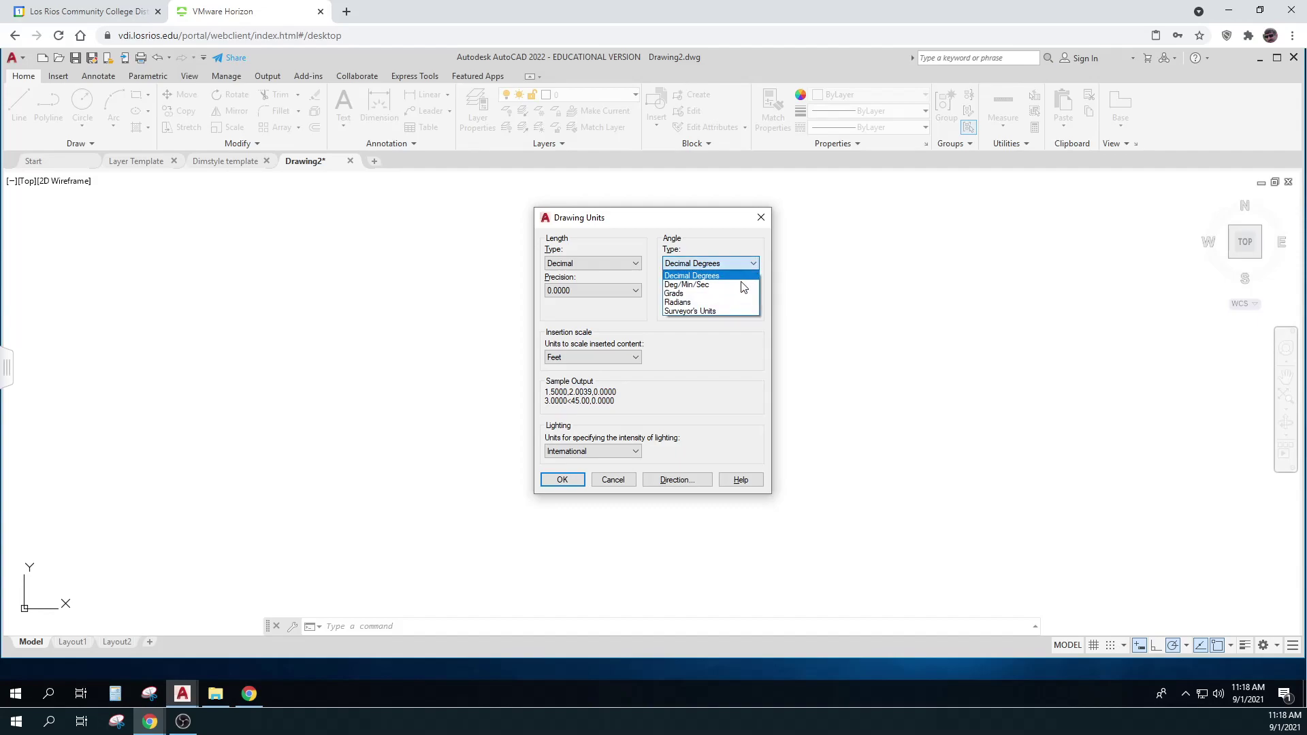
{"action": "left_click", "coordinate": [726, 312]}
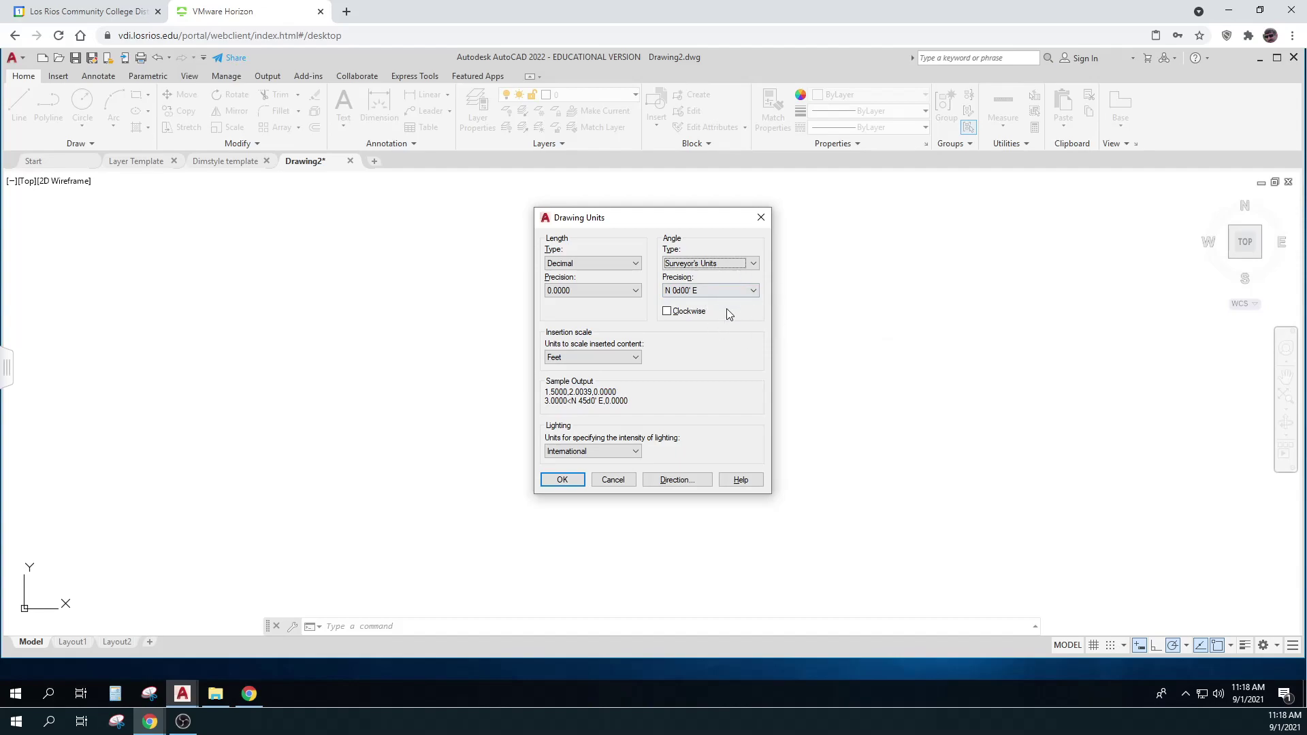
{"action": "left_click", "coordinate": [559, 481]}
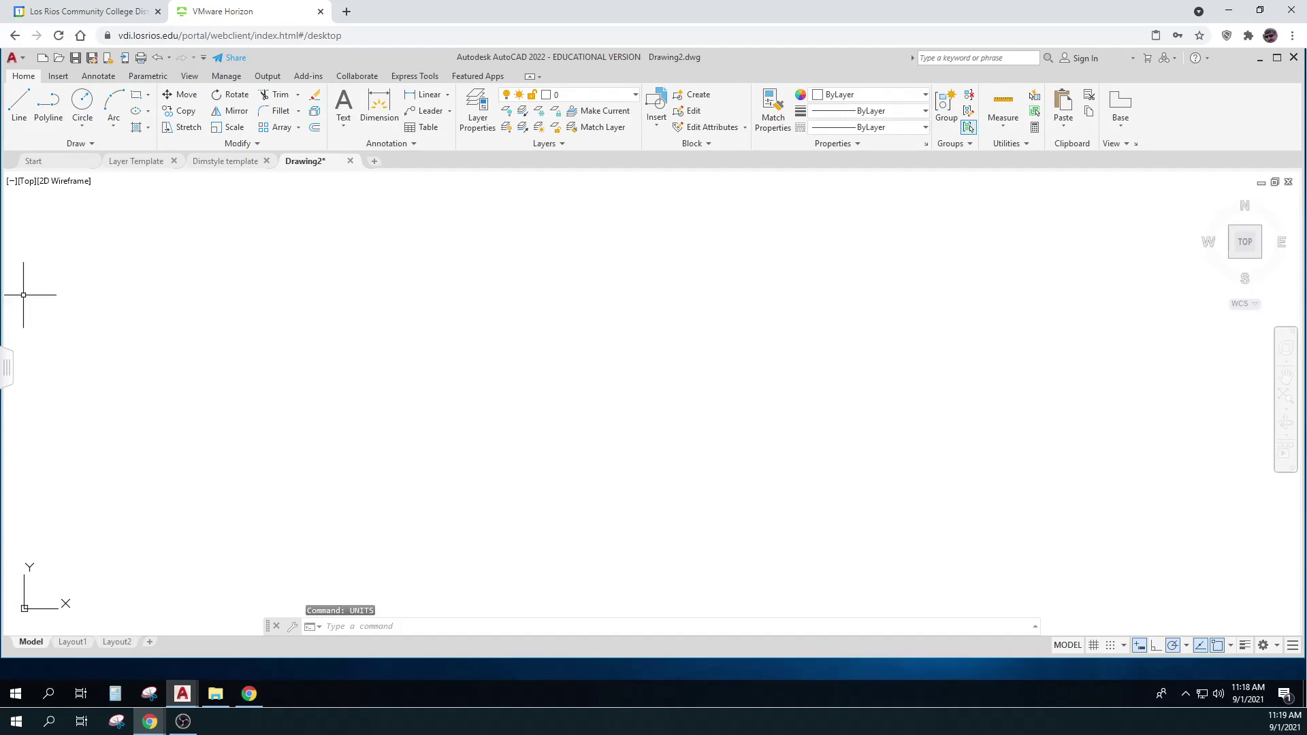
Draw a 200-unit test line and zoom out to see it
{"action": "left_click", "coordinate": [17, 95]}
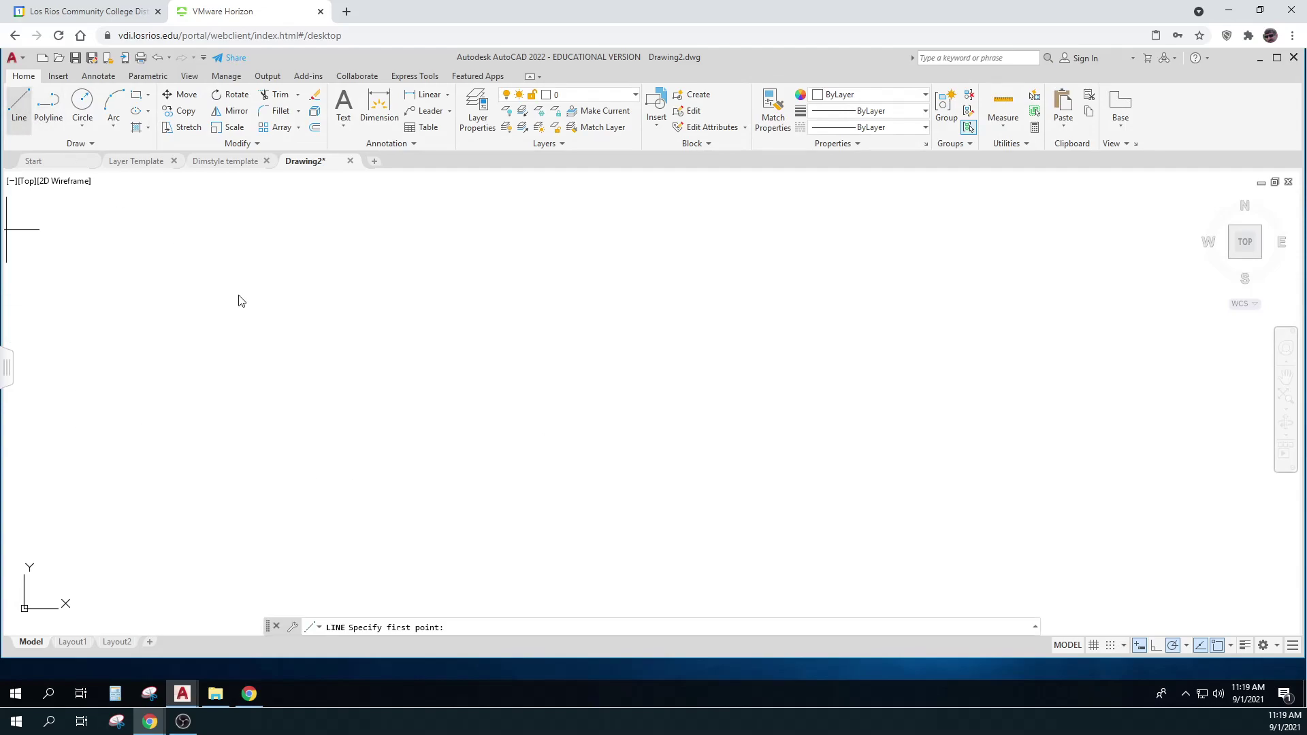
{"action": "left_click", "coordinate": [238, 344]}
{"action": "type", "text": "200"}
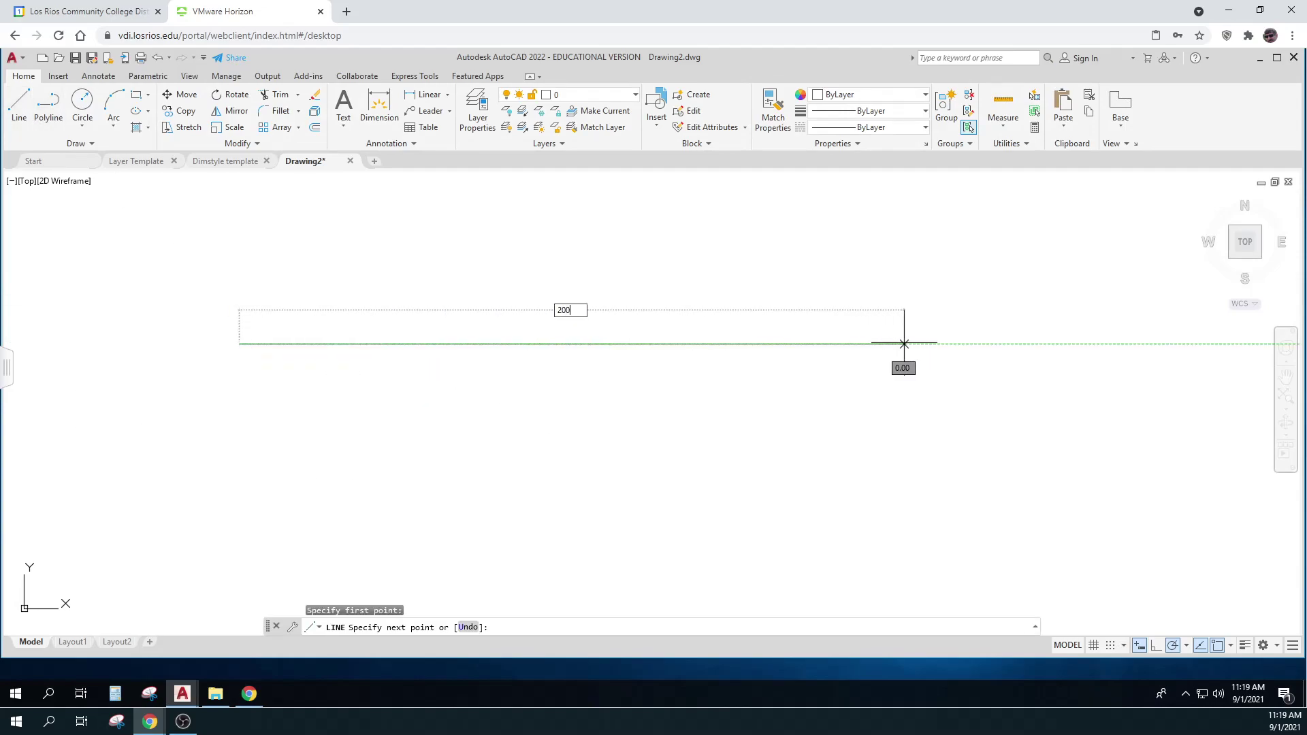
{"action": "key", "text": "Return"}
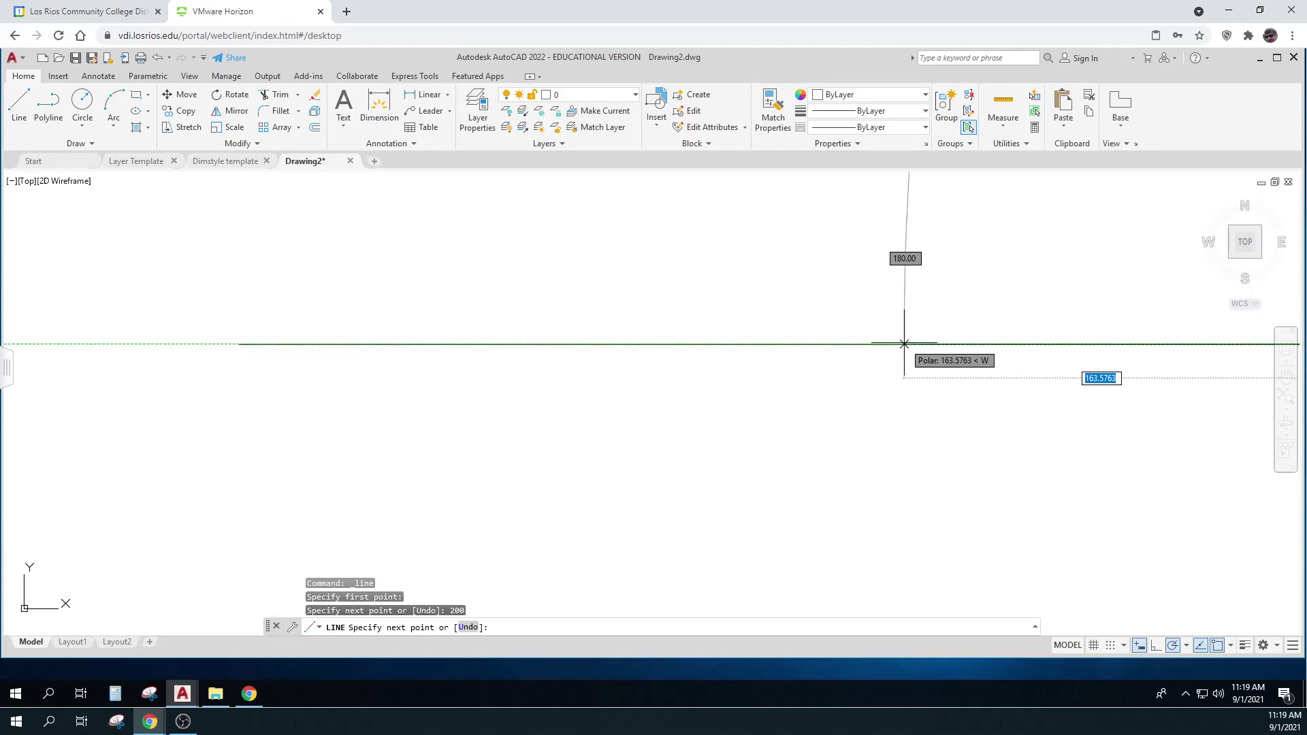
{"action": "key", "text": "Return"}
{"action": "middle_click", "coordinate": [904, 350]}
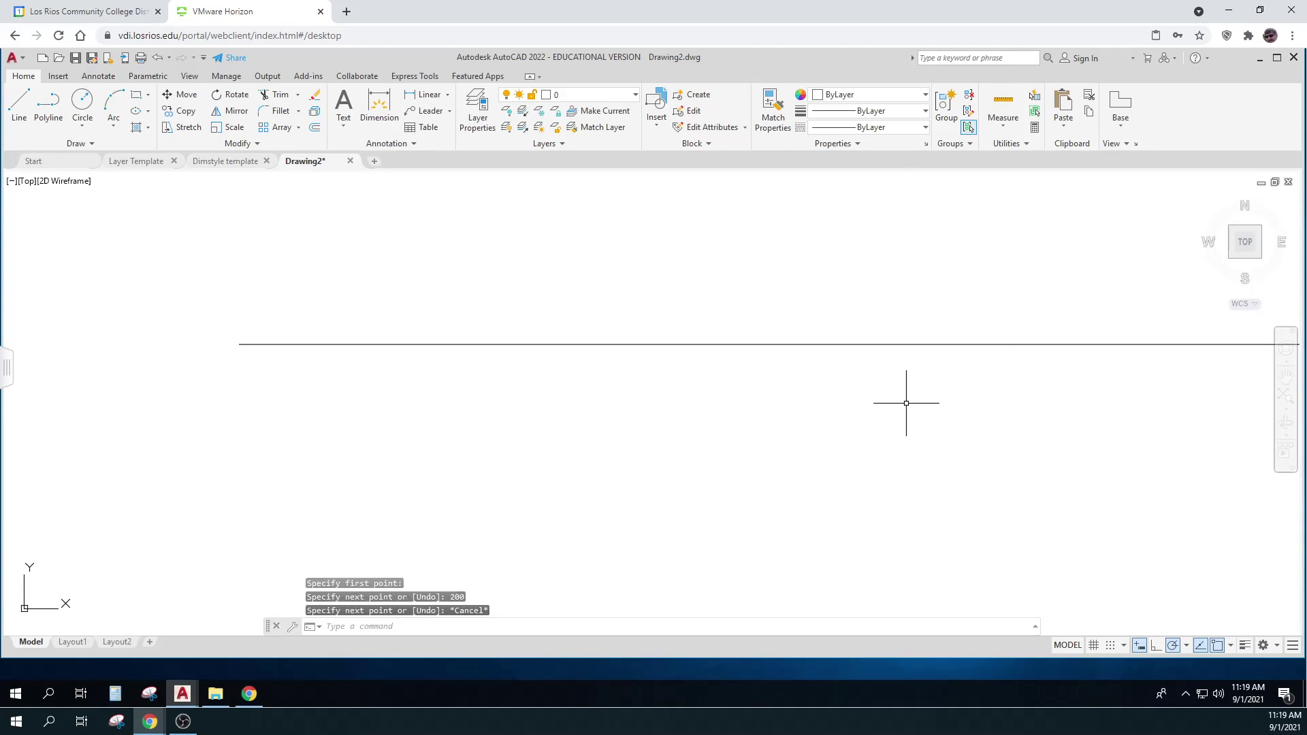
{"action": "scroll", "coordinate": [905, 400], "scroll_direction": "down", "scroll_amount": 4}
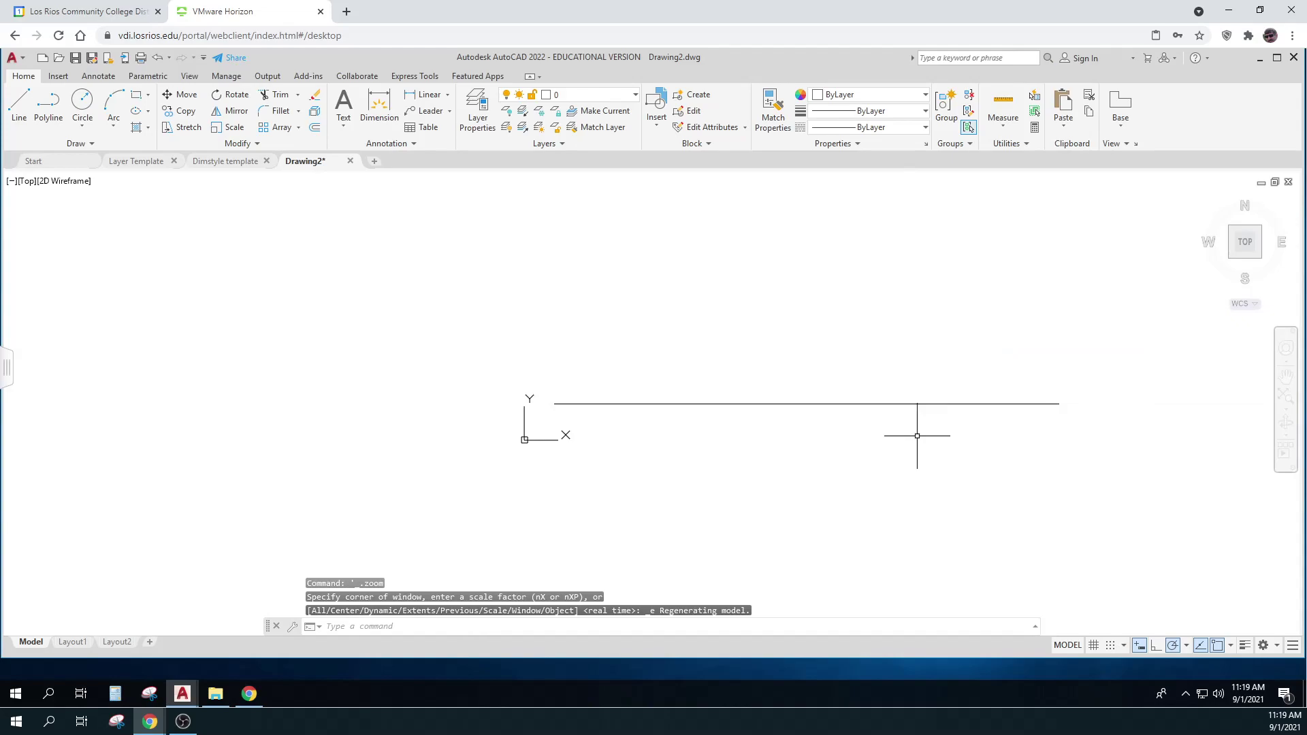
{"action": "scroll", "coordinate": [919, 436], "scroll_direction": "down", "scroll_amount": 2}
{"action": "middle_click_drag", "start_coordinate": [919, 438], "coordinate": [636, 298]}
{"action": "scroll", "coordinate": [829, 389], "scroll_direction": "down", "scroll_amount": 1}
Erase the test line and drag the survey notes PDF over AutoCAD
{"action": "left_click", "coordinate": [676, 327]}
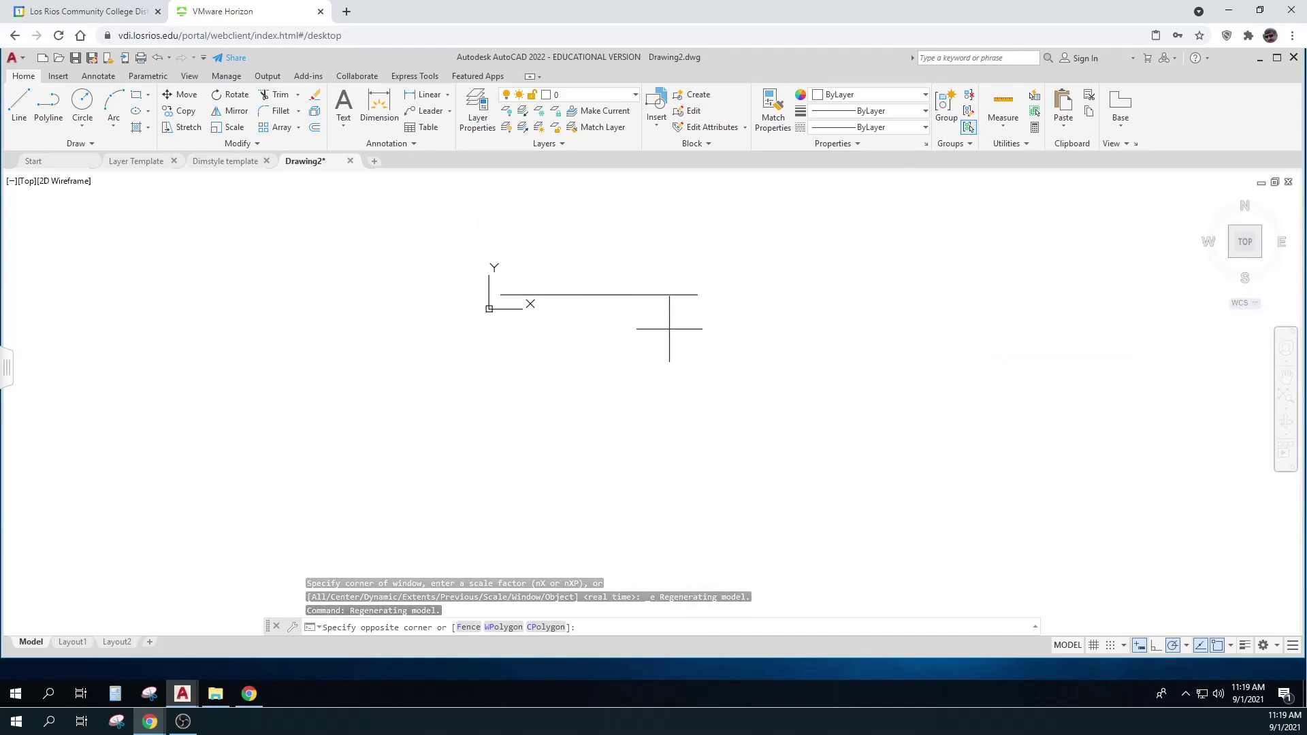
{"action": "left_click", "coordinate": [656, 265]}
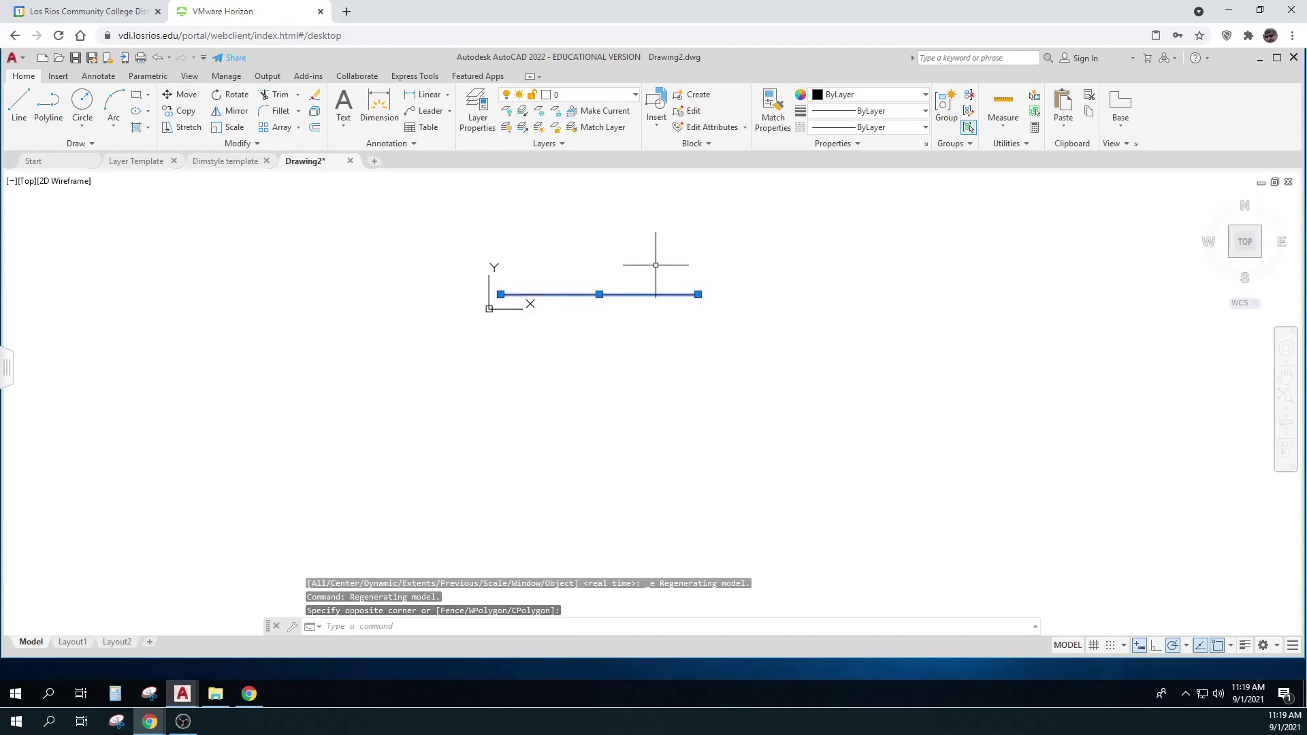
{"action": "key", "text": "Delete"}
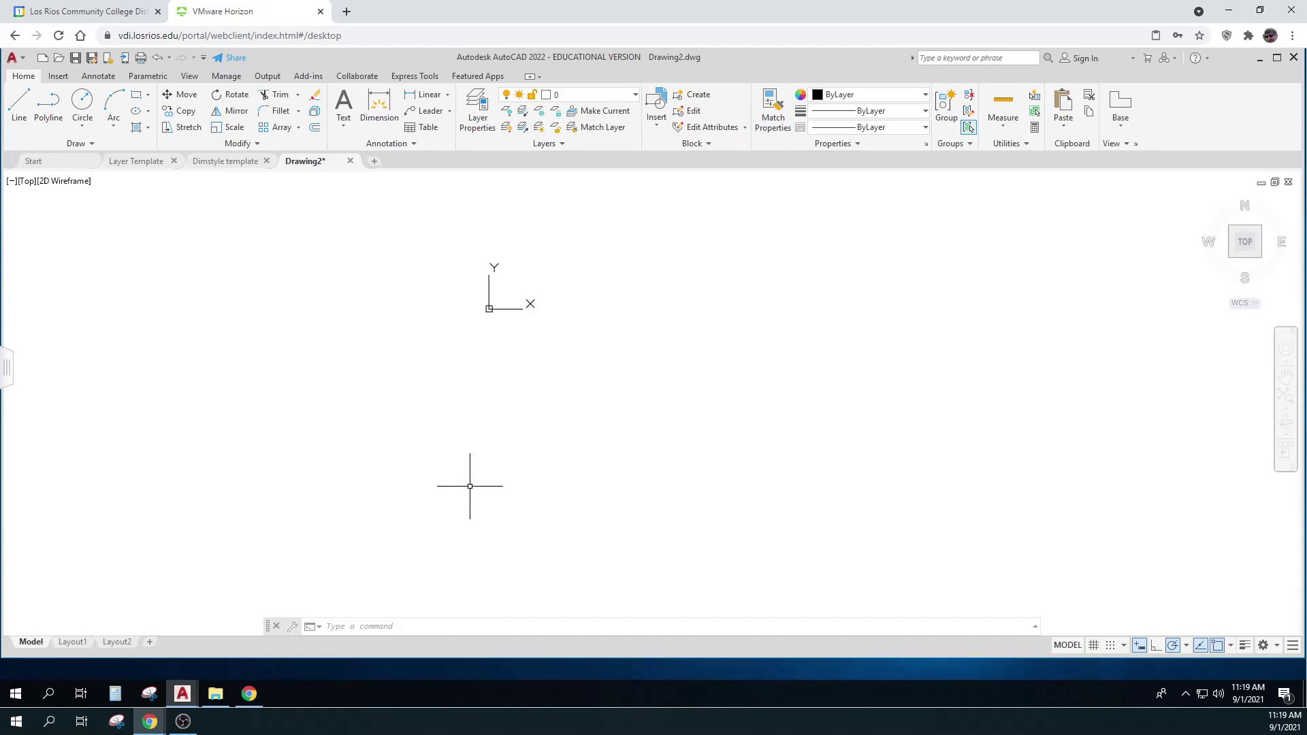
{"action": "left_click_drag", "start_coordinate": [0, 177], "coordinate": [379, 92]}
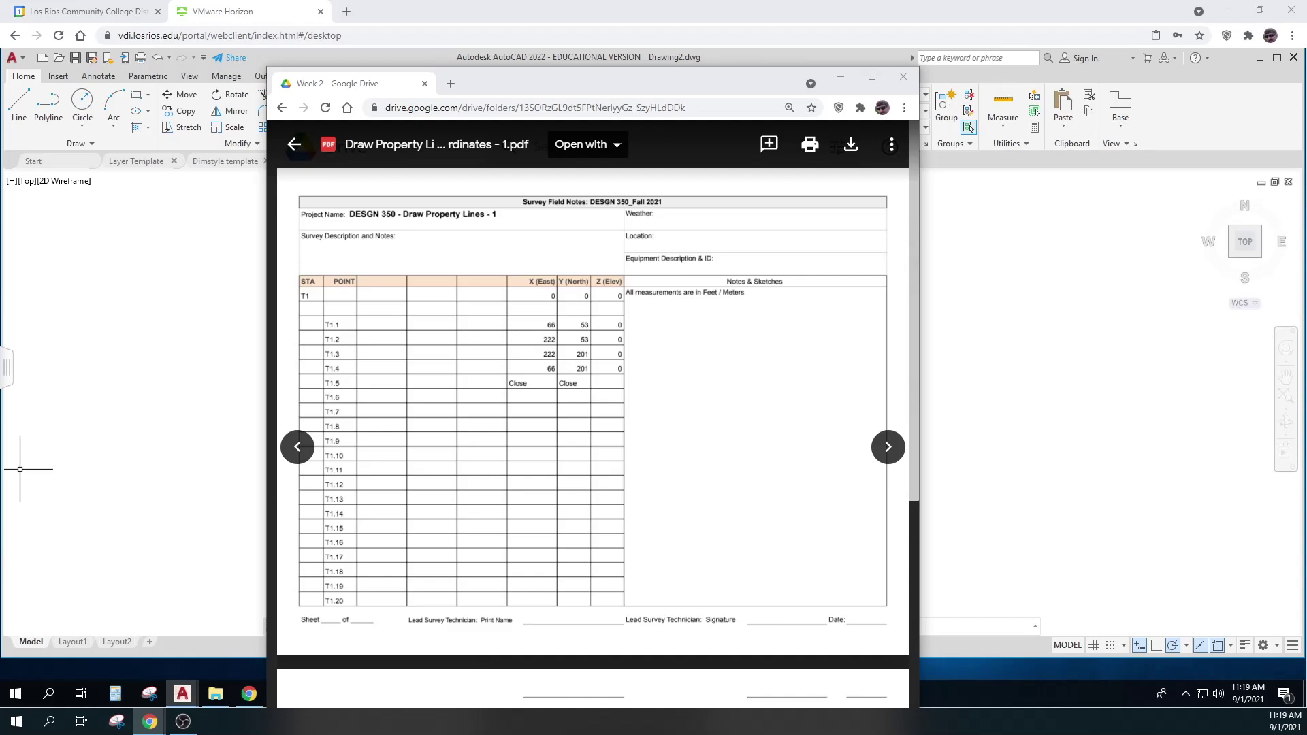
Point out the T1 X and Y coordinate values in the survey PDF, then minimize Chrome
{"action": "left_click", "coordinate": [574, 294]}
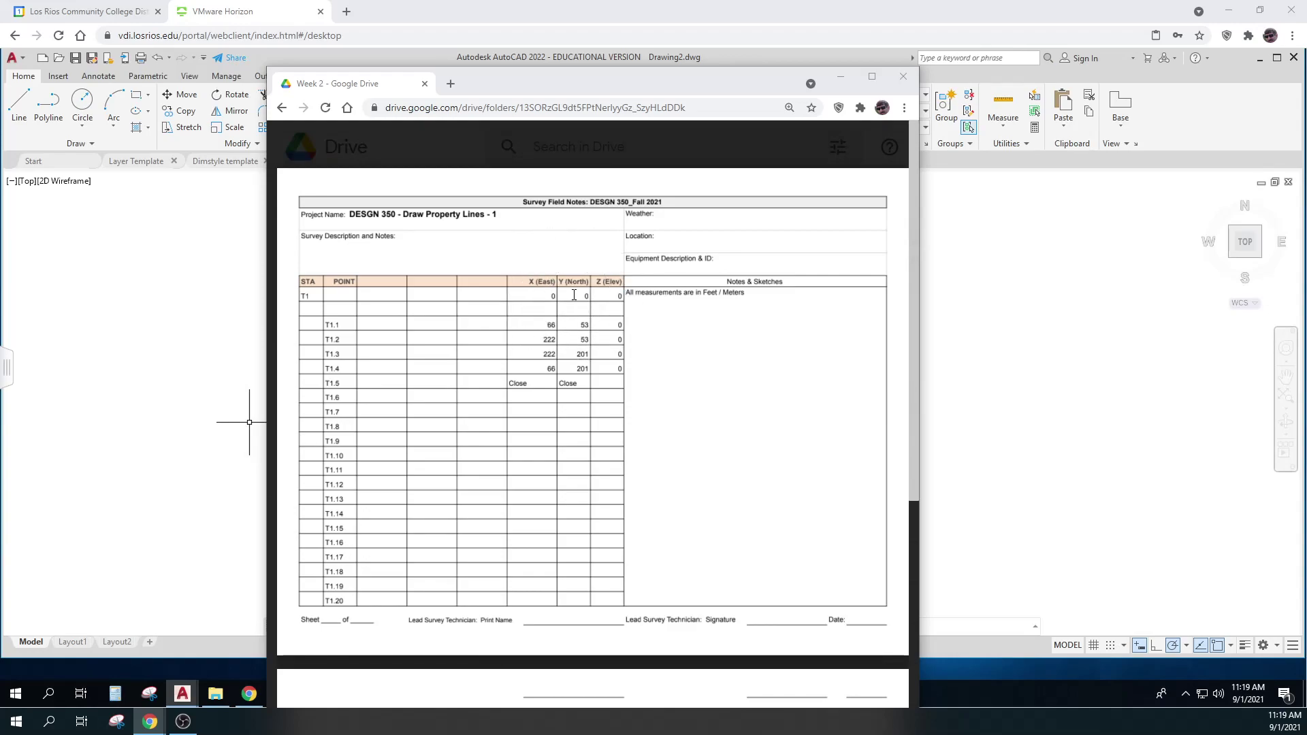
{"action": "left_click", "coordinate": [576, 324]}
{"action": "left_click", "coordinate": [590, 341]}
{"action": "left_click", "coordinate": [570, 330]}
{"action": "left_click", "coordinate": [150, 721]}
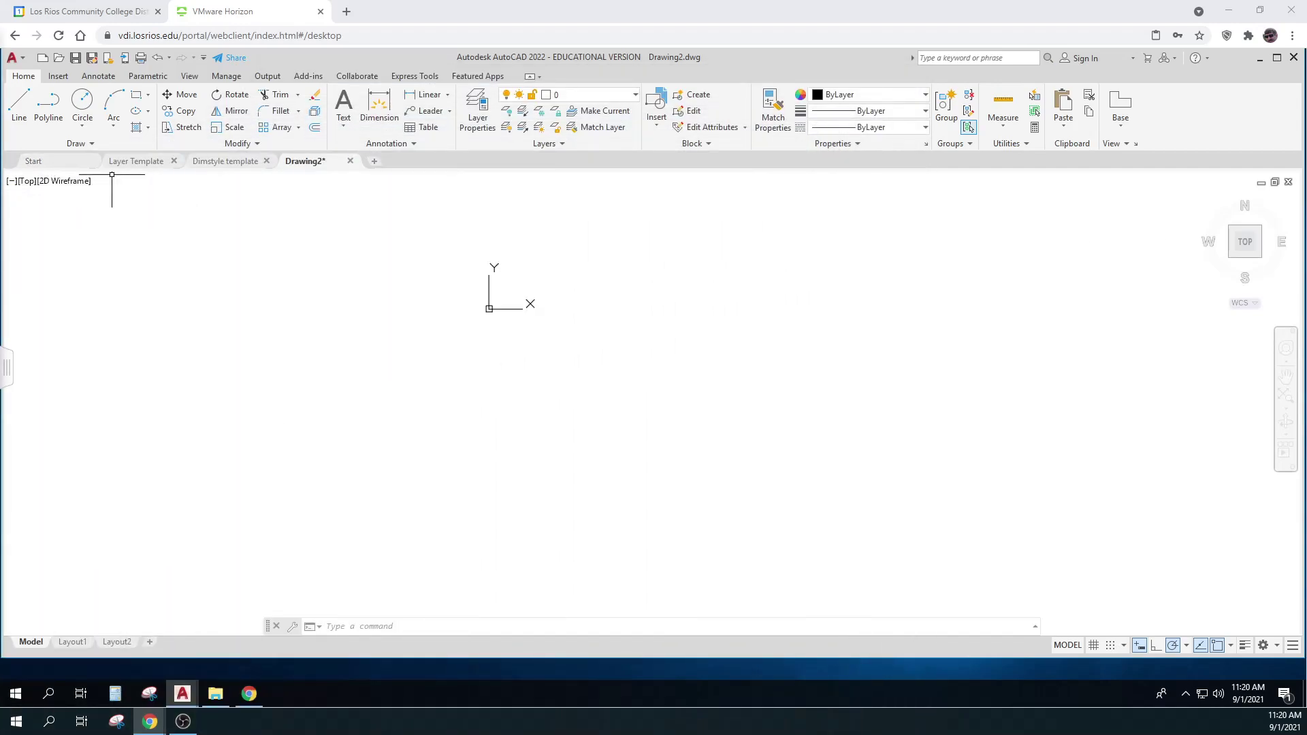
Open DesignCenter with DC and browse to the Layers of the open Layer Template.dwg
{"action": "mouse_move", "coordinate": [136, 161]}
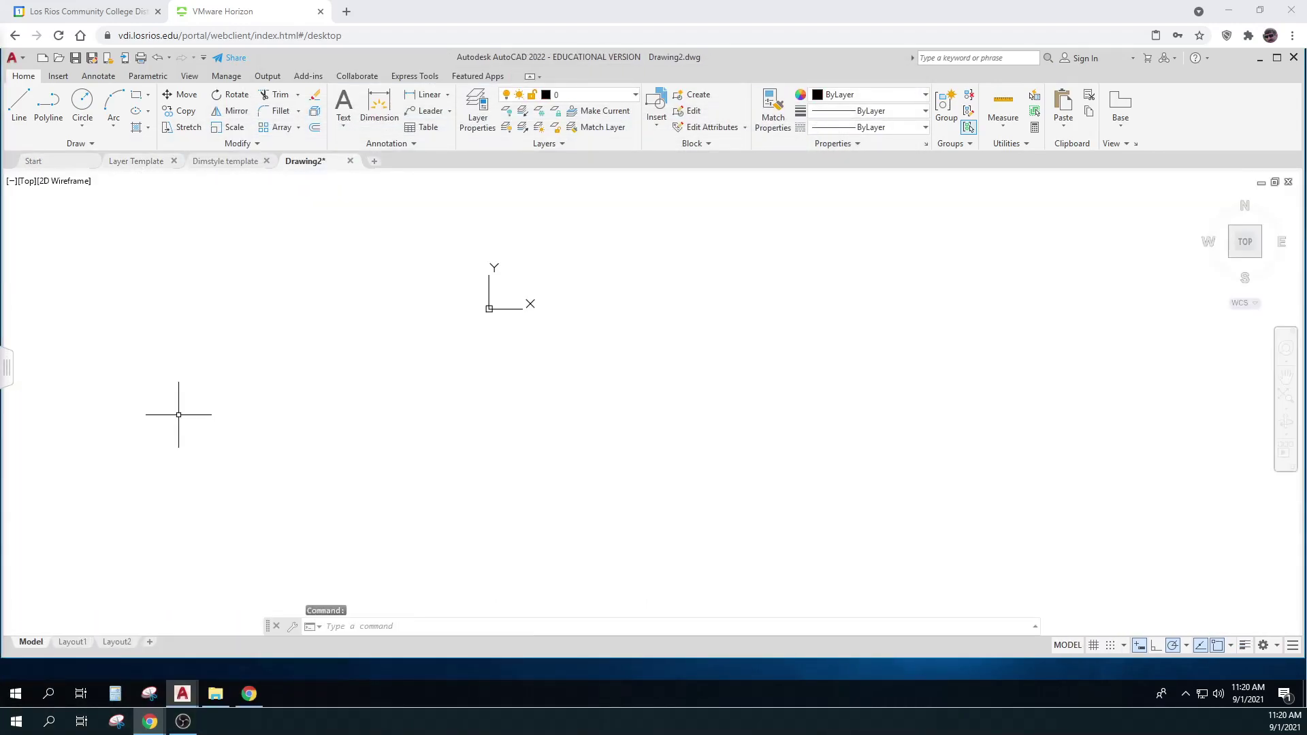
{"action": "left_click", "coordinate": [178, 415]}
{"action": "key", "text": "Escape"}
{"action": "key", "text": "Escape"}
{"action": "type", "text": "dc"}
{"action": "key", "text": "Return"}
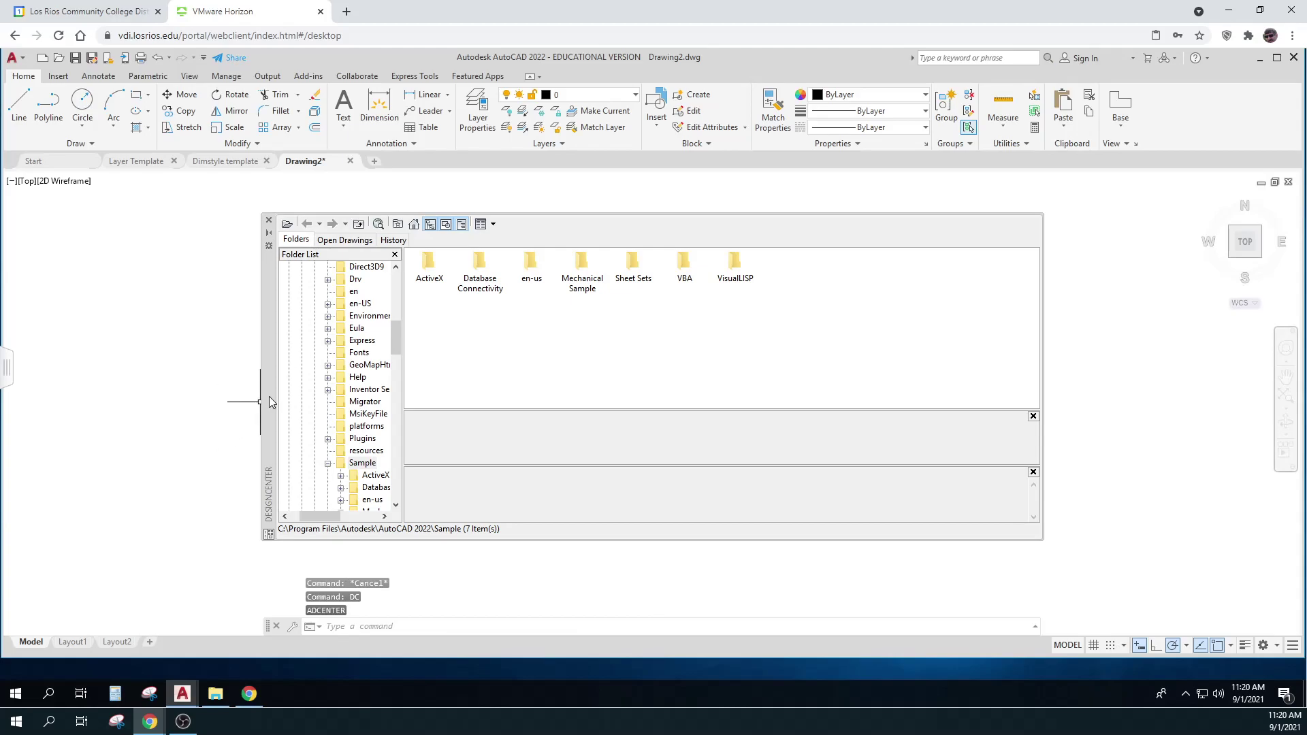
{"action": "left_click", "coordinate": [344, 240]}
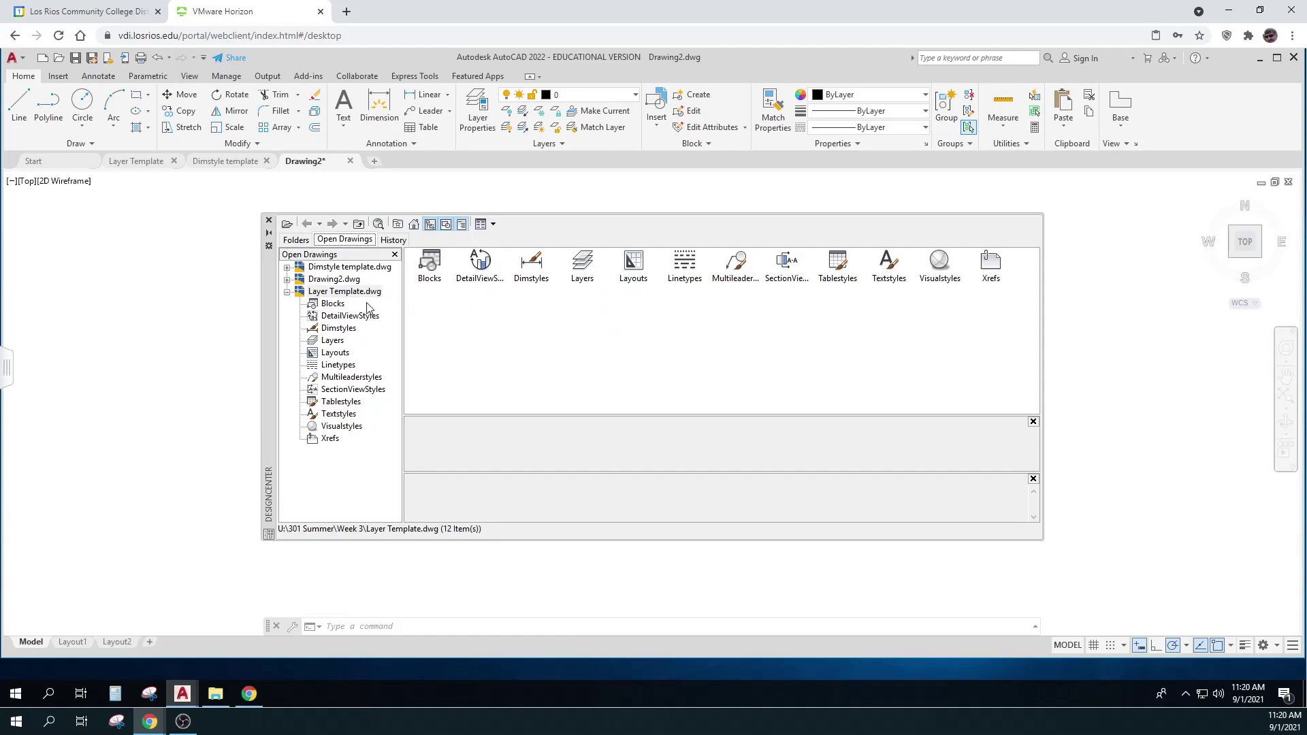
{"action": "left_click", "coordinate": [343, 342]}
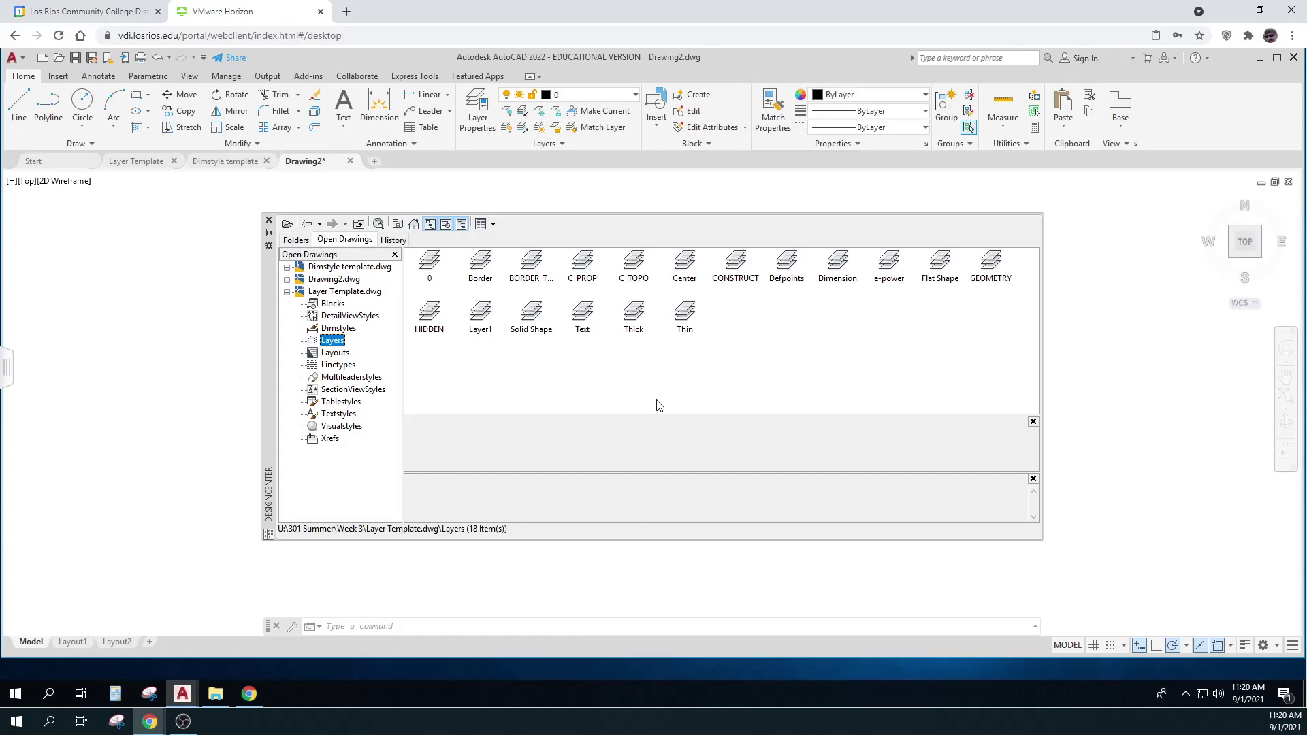
Copy the CONSTRUCT, C_PROP, Text, Thick, Thin and Dimension layers into the drawing
{"action": "mouse_move", "coordinate": [737, 262]}
{"action": "left_mouse_down"}
{"action": "mouse_move", "coordinate": [1034, 341]}
{"action": "mouse_move", "coordinate": [1117, 335]}
{"action": "left_mouse_up"}
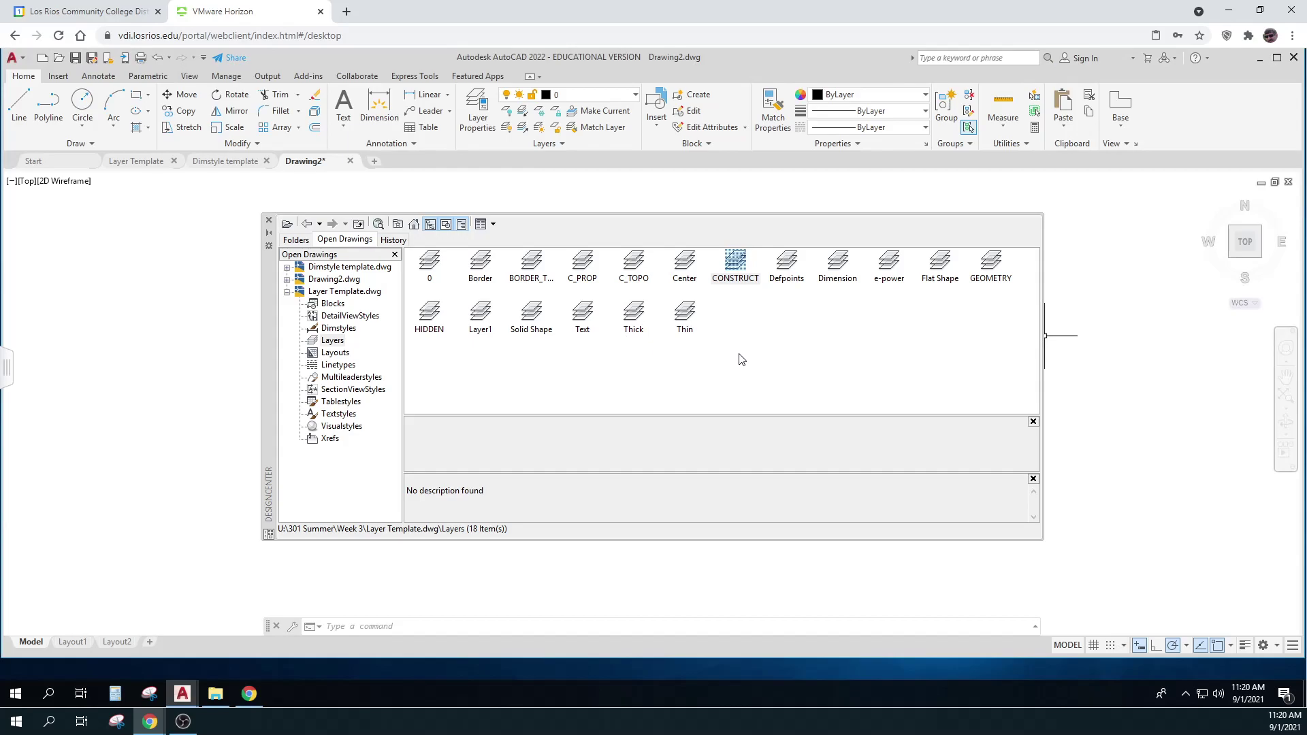
{"action": "mouse_move", "coordinate": [580, 265]}
{"action": "left_mouse_down"}
{"action": "mouse_move", "coordinate": [753, 324]}
{"action": "mouse_move", "coordinate": [1103, 369]}
{"action": "left_mouse_up"}
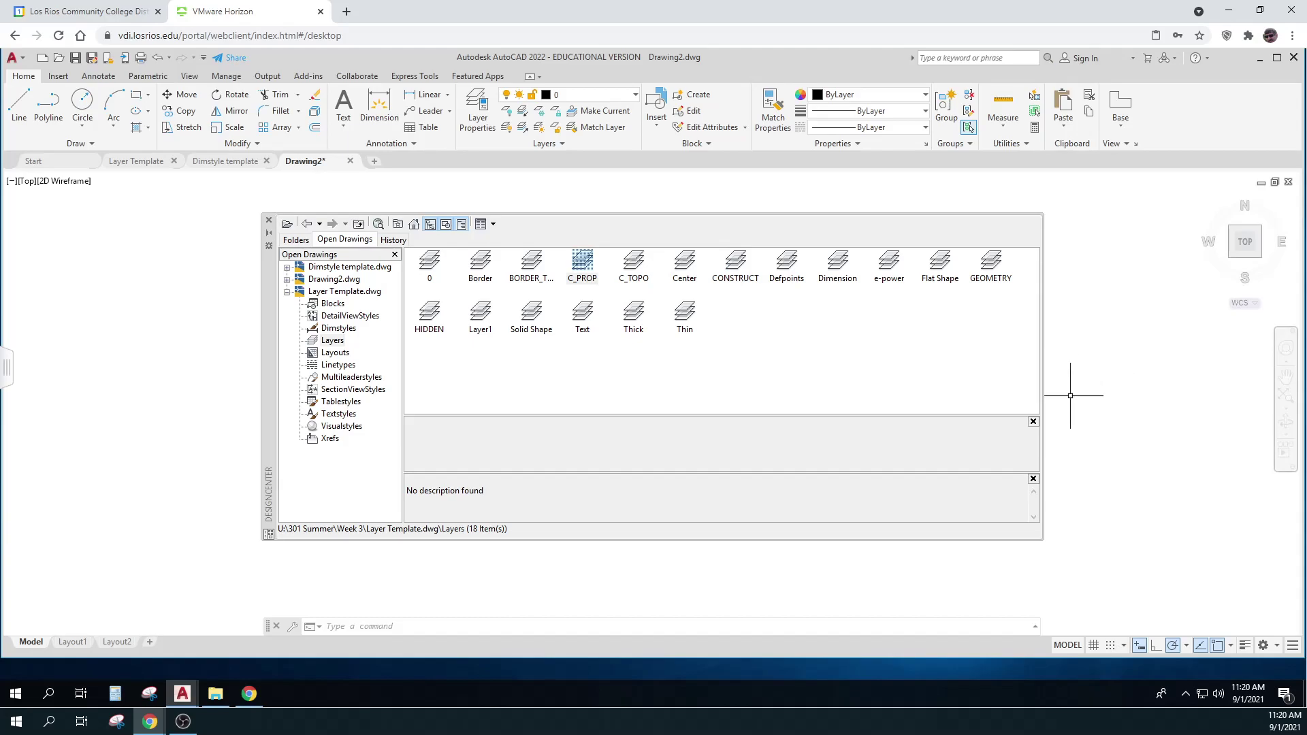
{"action": "left_click", "coordinate": [578, 310]}
{"action": "mouse_move", "coordinate": [577, 311]}
{"action": "left_mouse_down"}
{"action": "mouse_move", "coordinate": [1041, 356]}
{"action": "mouse_move", "coordinate": [1094, 341]}
{"action": "left_mouse_up"}
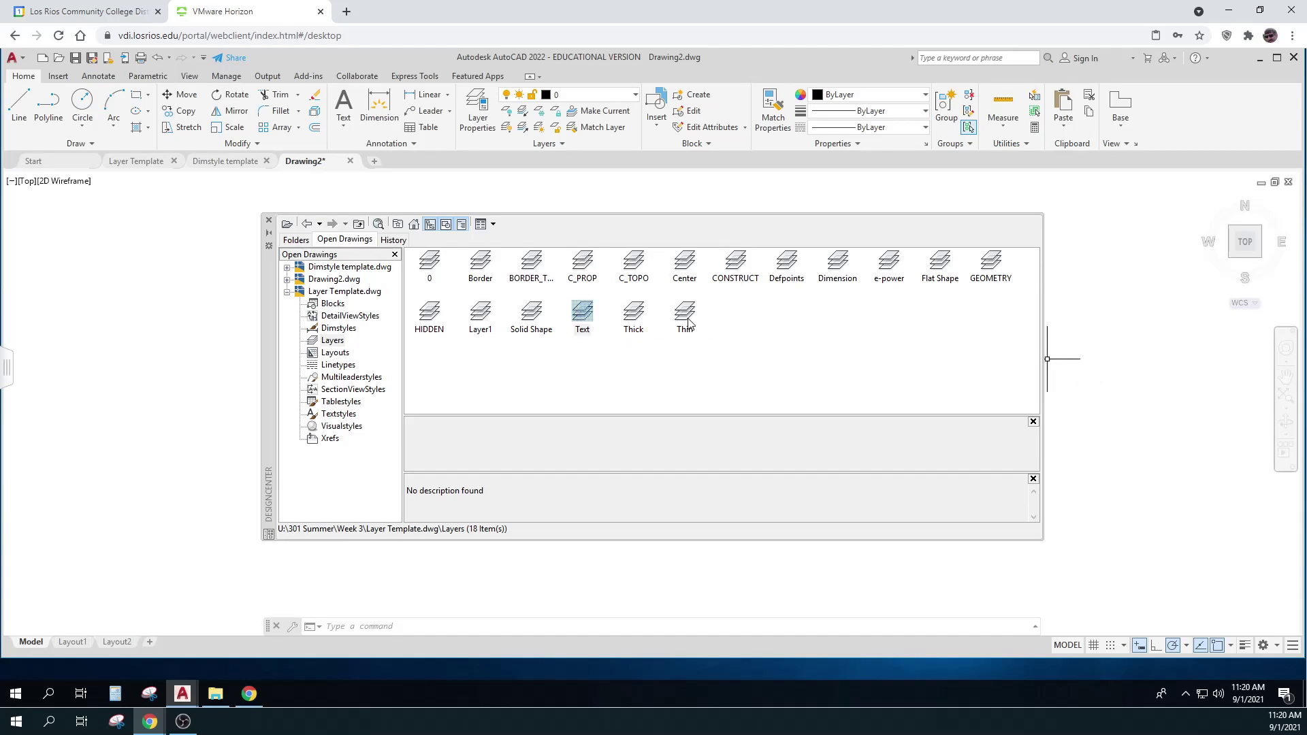
{"action": "left_click", "coordinate": [633, 315]}
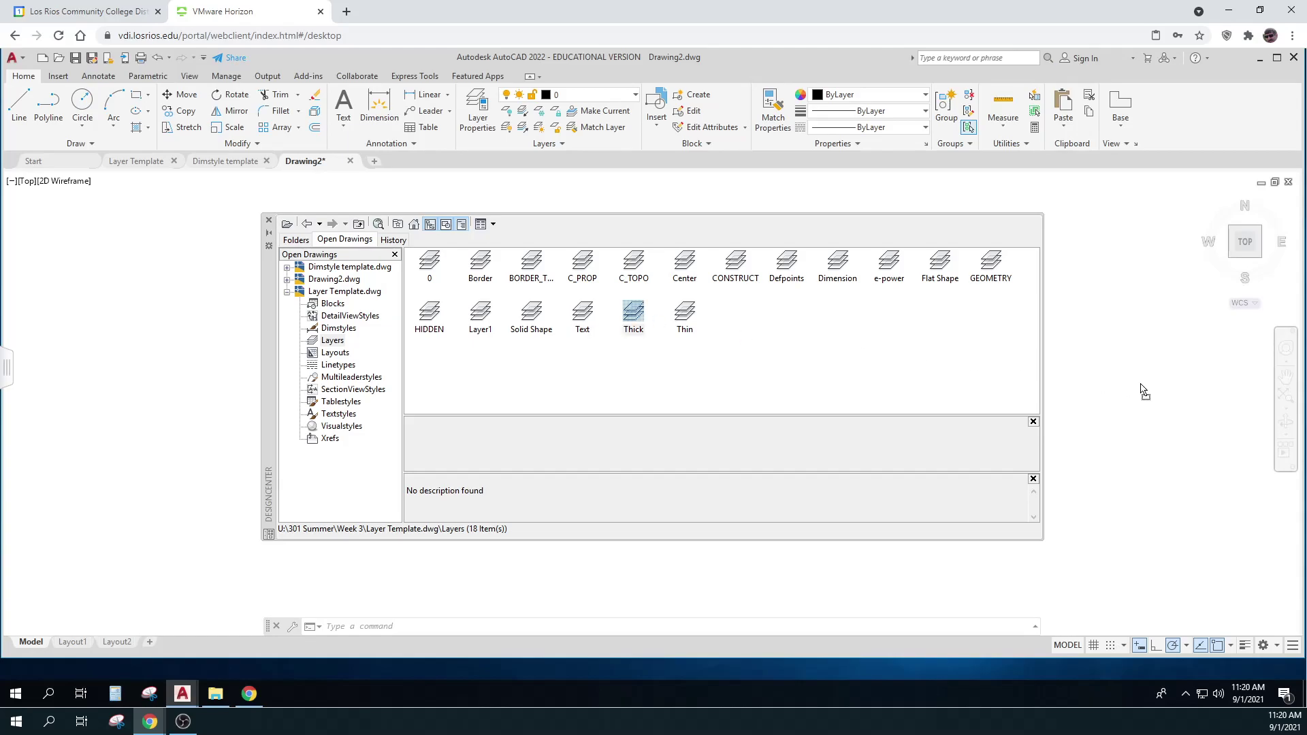
{"action": "left_click", "coordinate": [685, 314]}
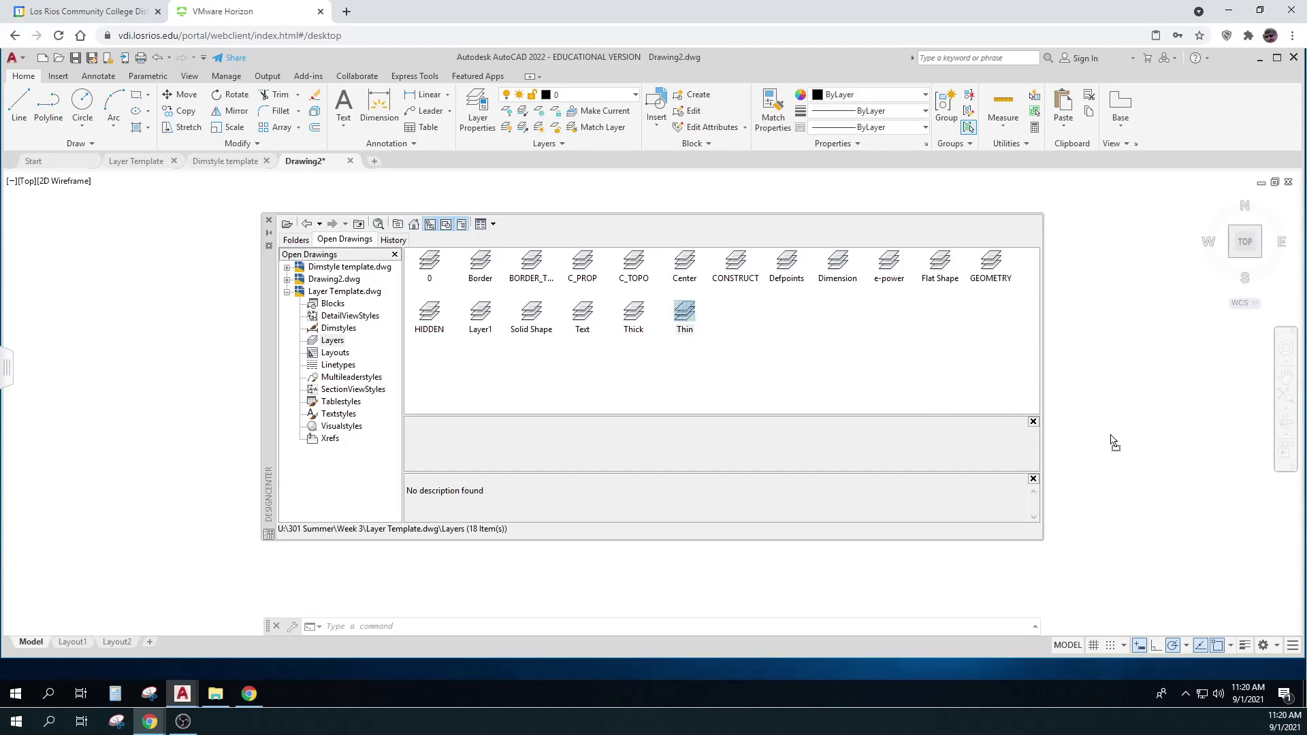
{"action": "left_click", "coordinate": [839, 273]}
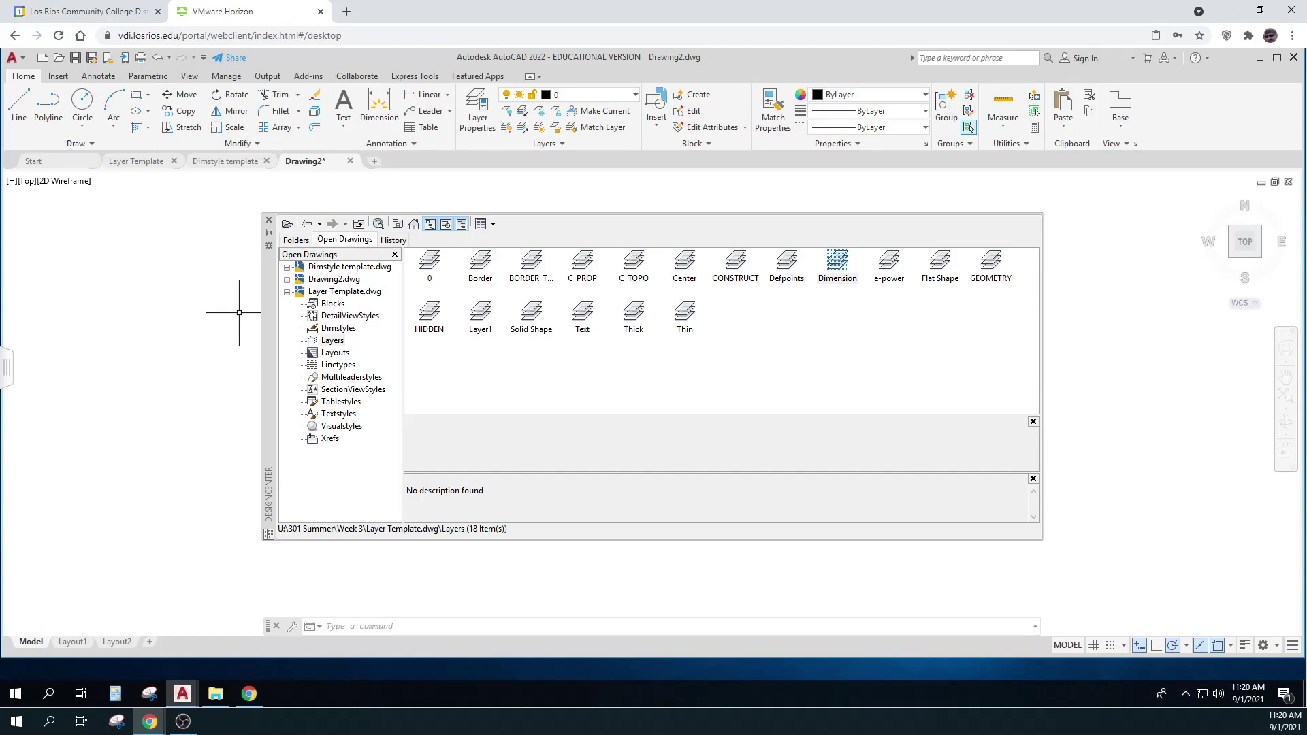
Close DesignCenter and confirm the new layers in the layer list
{"action": "left_click", "coordinate": [269, 219]}
{"action": "left_click", "coordinate": [636, 95]}
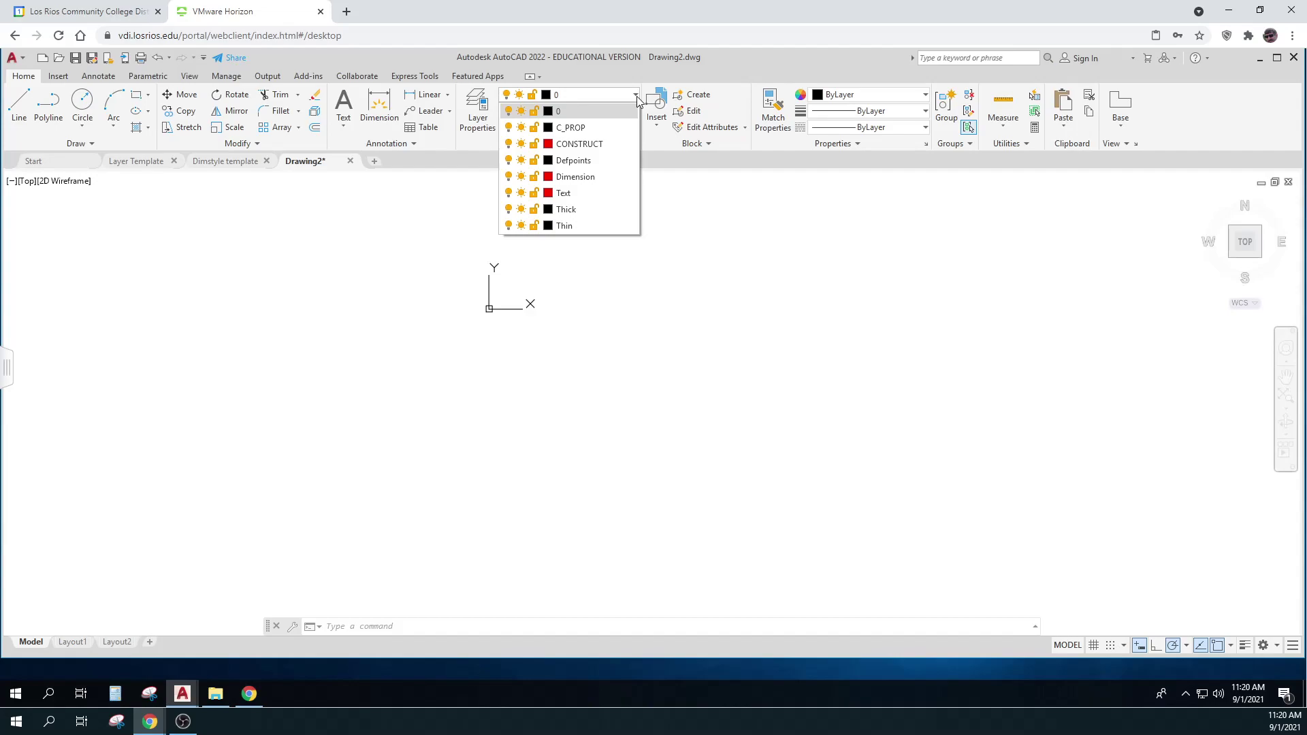
{"action": "left_click", "coordinate": [644, 467]}
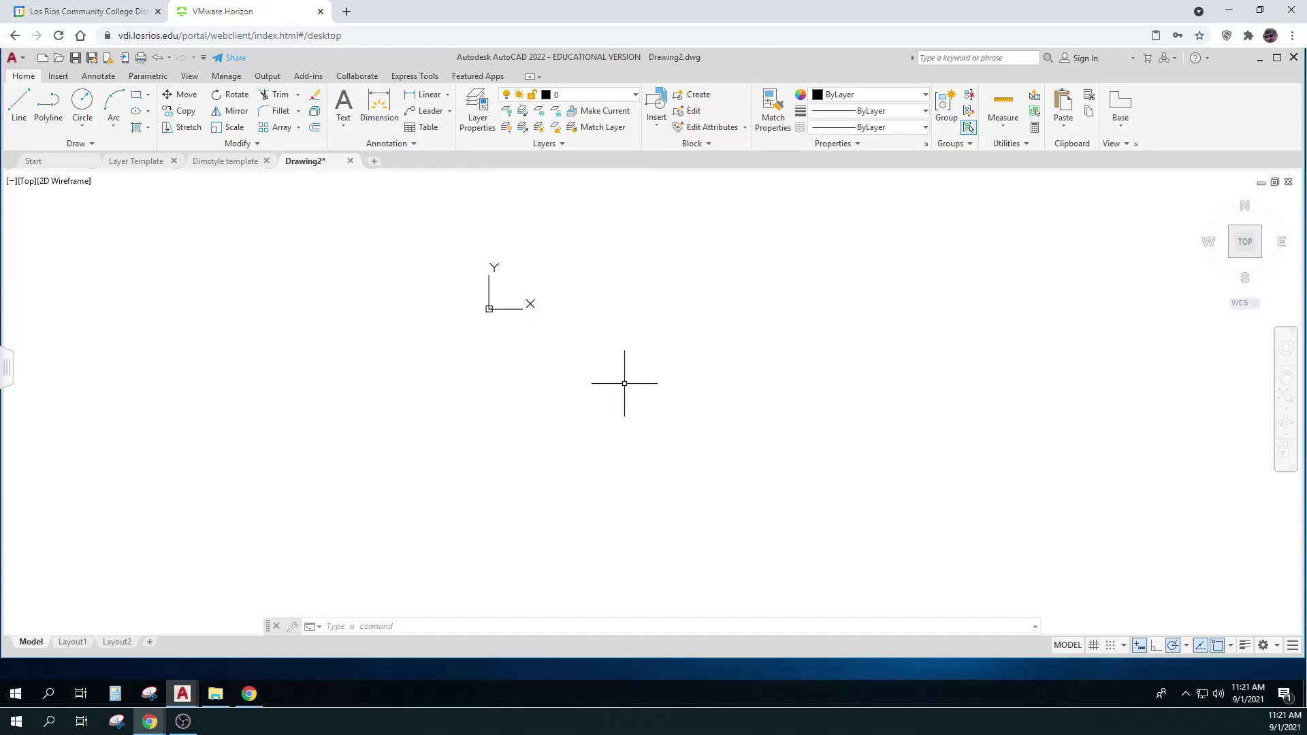
Set CONSTRUCT as the current layer, pan the origin lower left, and switch to the survey notes PDF
{"action": "left_click", "coordinate": [635, 97]}
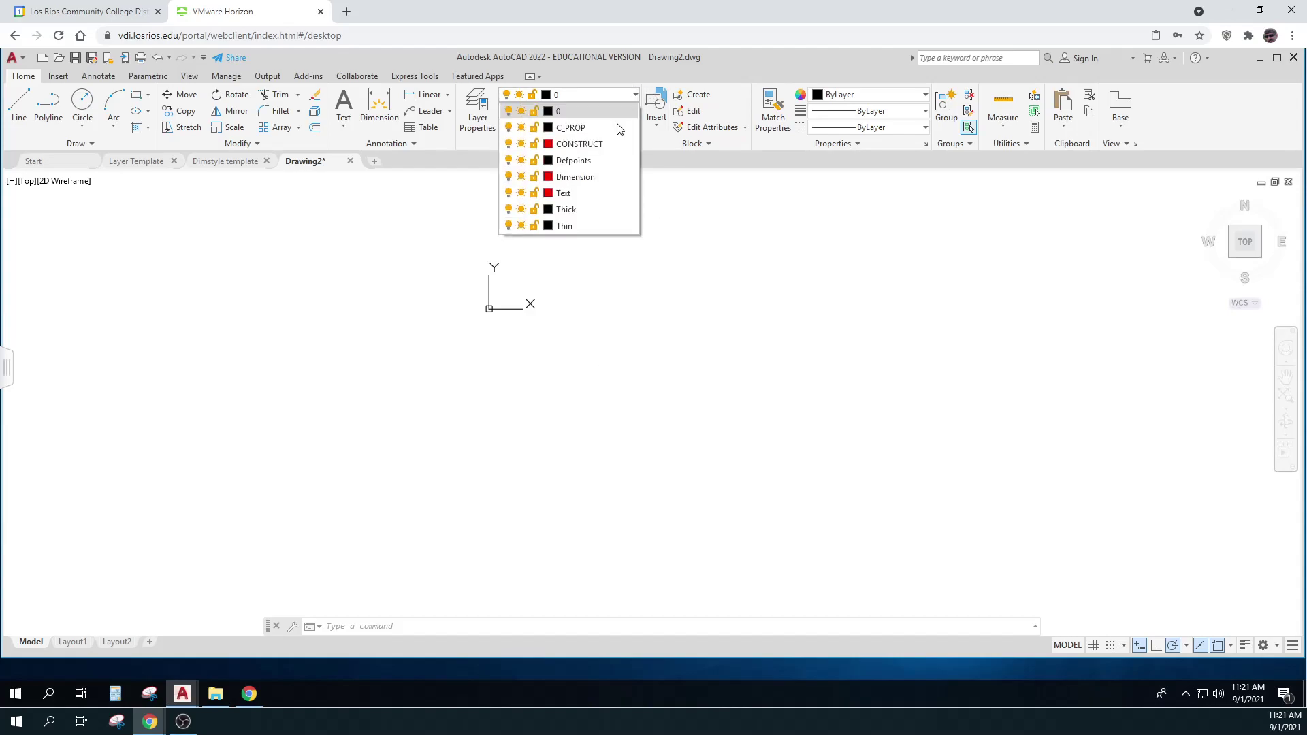
{"action": "left_click", "coordinate": [593, 143]}
{"action": "mouse_move", "coordinate": [640, 272]}
{"action": "middle_mouse_down"}
{"action": "mouse_move", "coordinate": [537, 371]}
{"action": "mouse_move", "coordinate": [434, 408]}
{"action": "middle_mouse_up"}
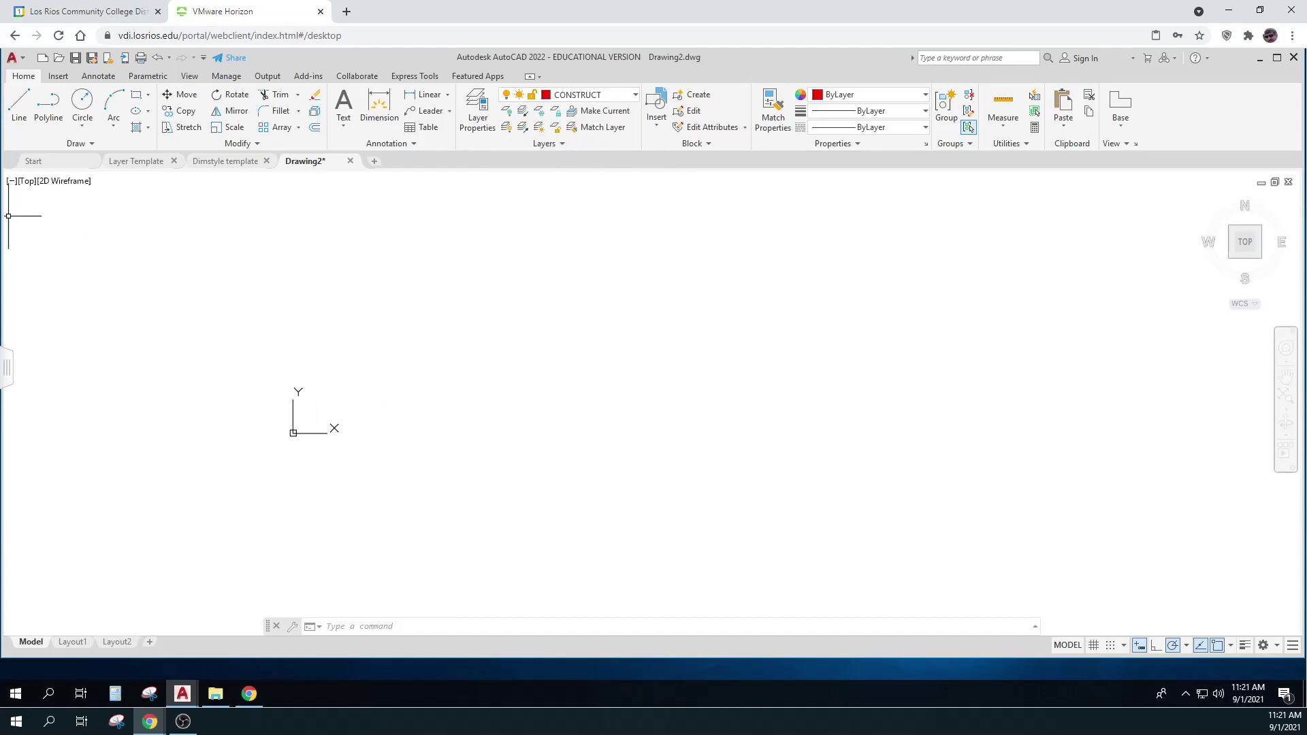
{"action": "key", "text": "alt+Tab"}
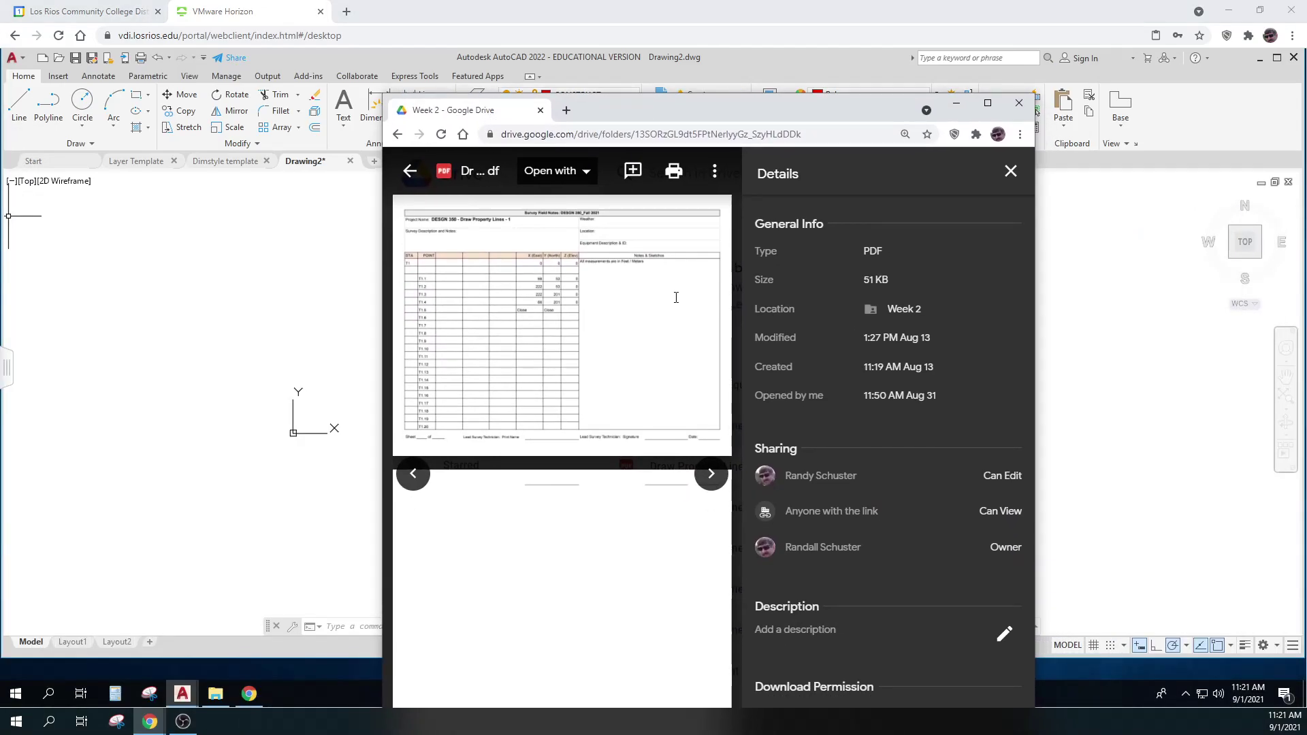
Maximize the survey notes PDF, check the T1 and T1.1 X/Y values, then return to AutoCAD
{"action": "left_click", "coordinate": [988, 102]}
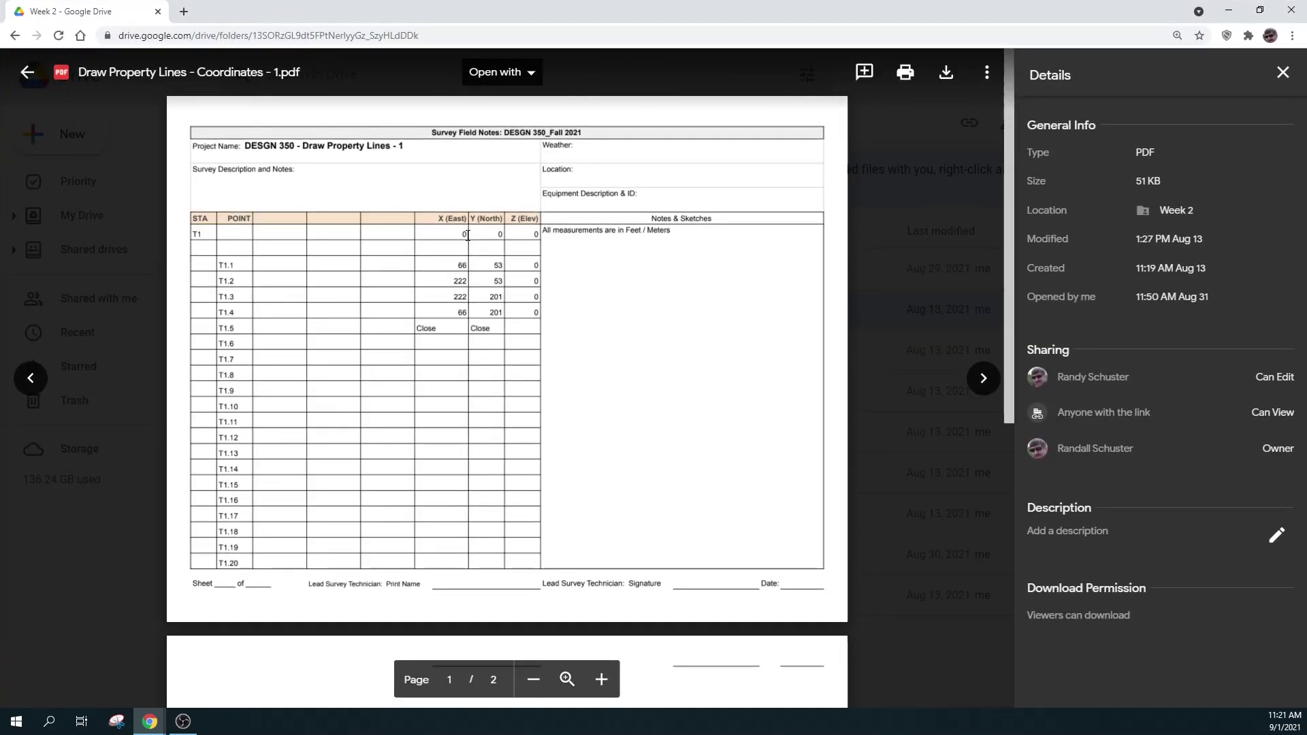
{"action": "left_click", "coordinate": [492, 234]}
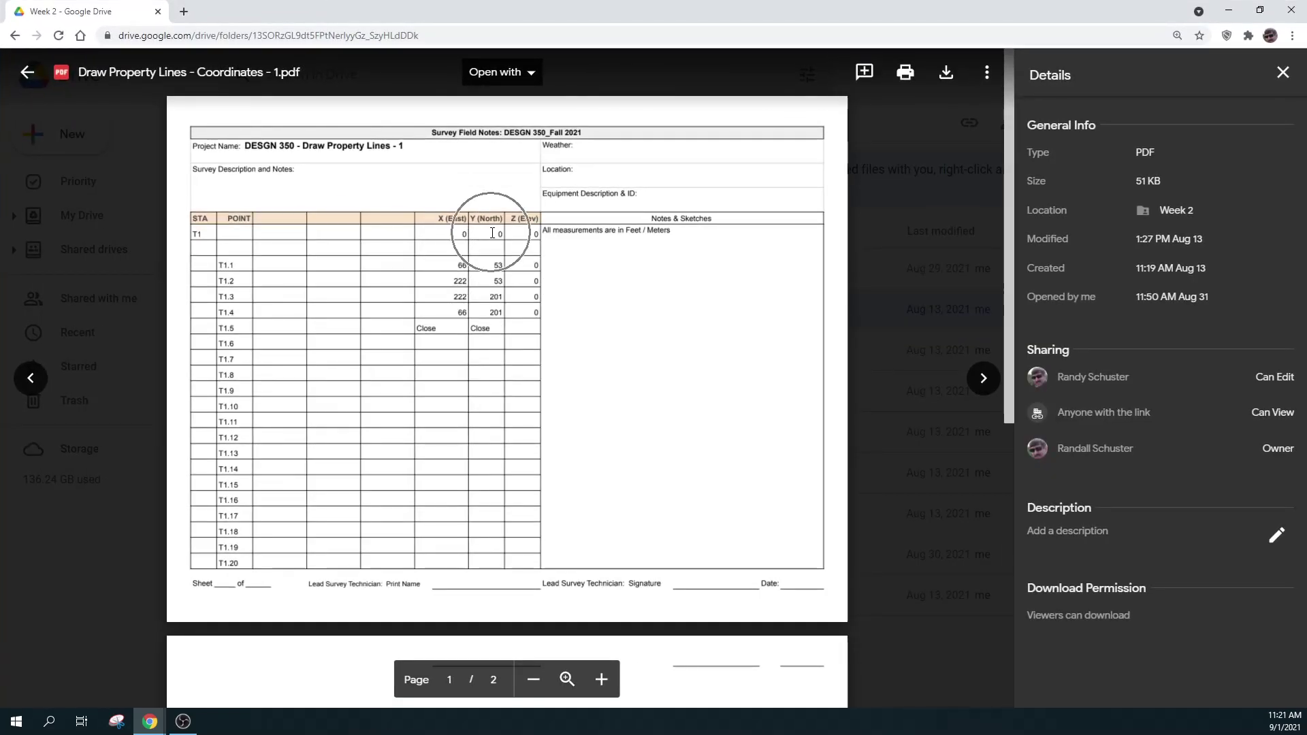
{"action": "left_click", "coordinate": [455, 267]}
{"action": "left_click", "coordinate": [494, 265]}
{"action": "key", "text": "alt+Tab"}
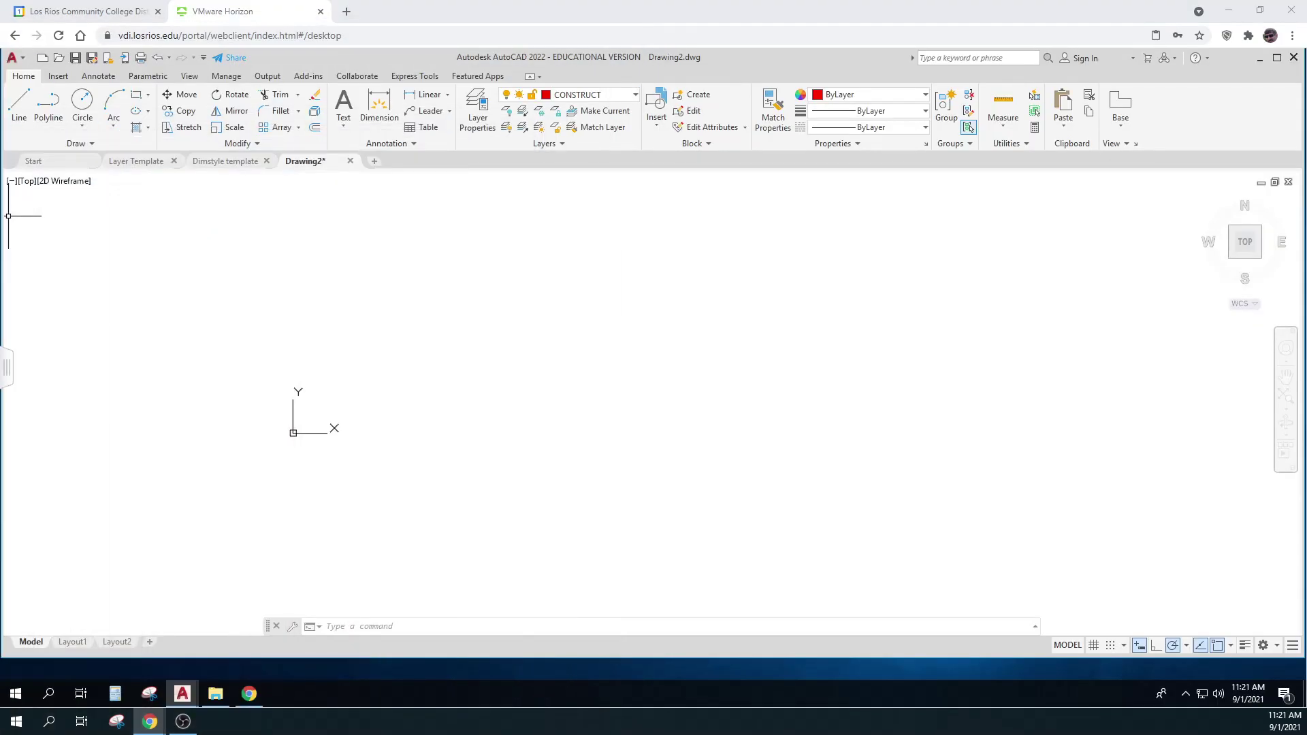
Start a line at 0,0 and enter 66,53, then cancel the attempt
{"action": "left_click", "coordinate": [19, 103]}
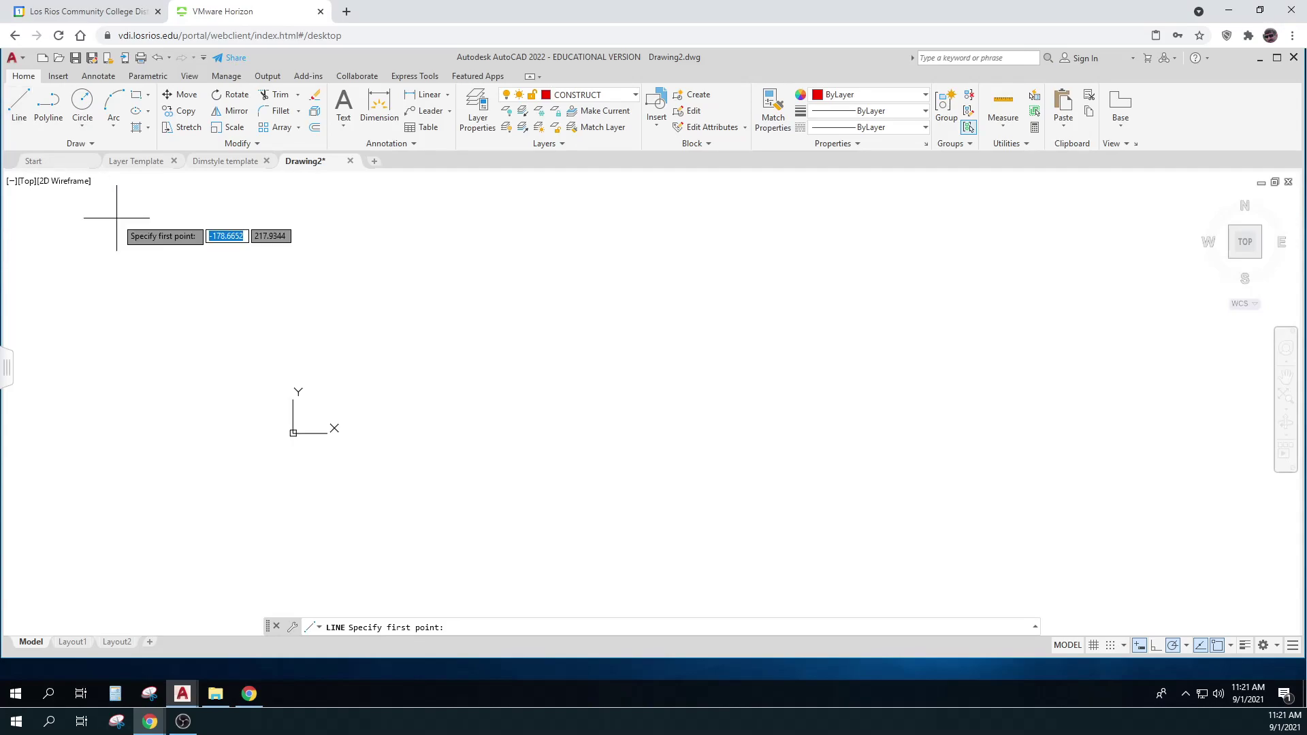
{"action": "type", "text": "0,0"}
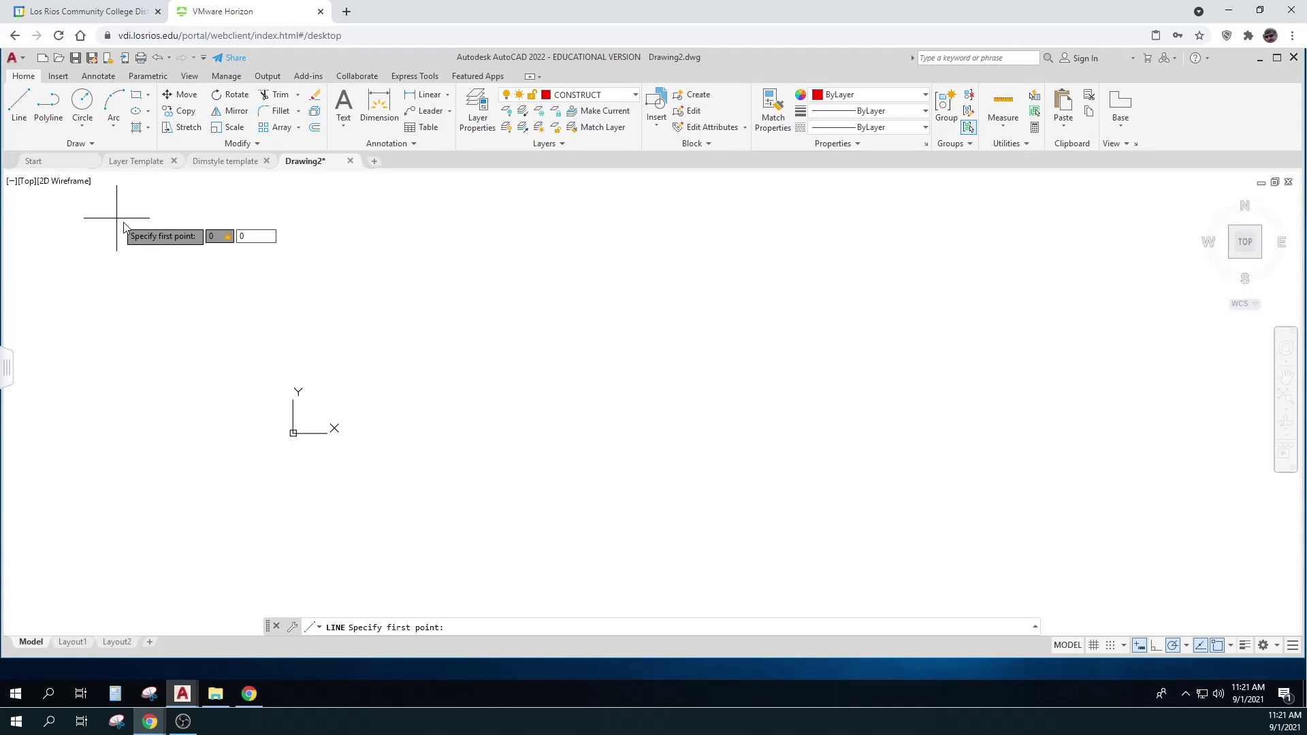
{"action": "key", "text": "Tab"}
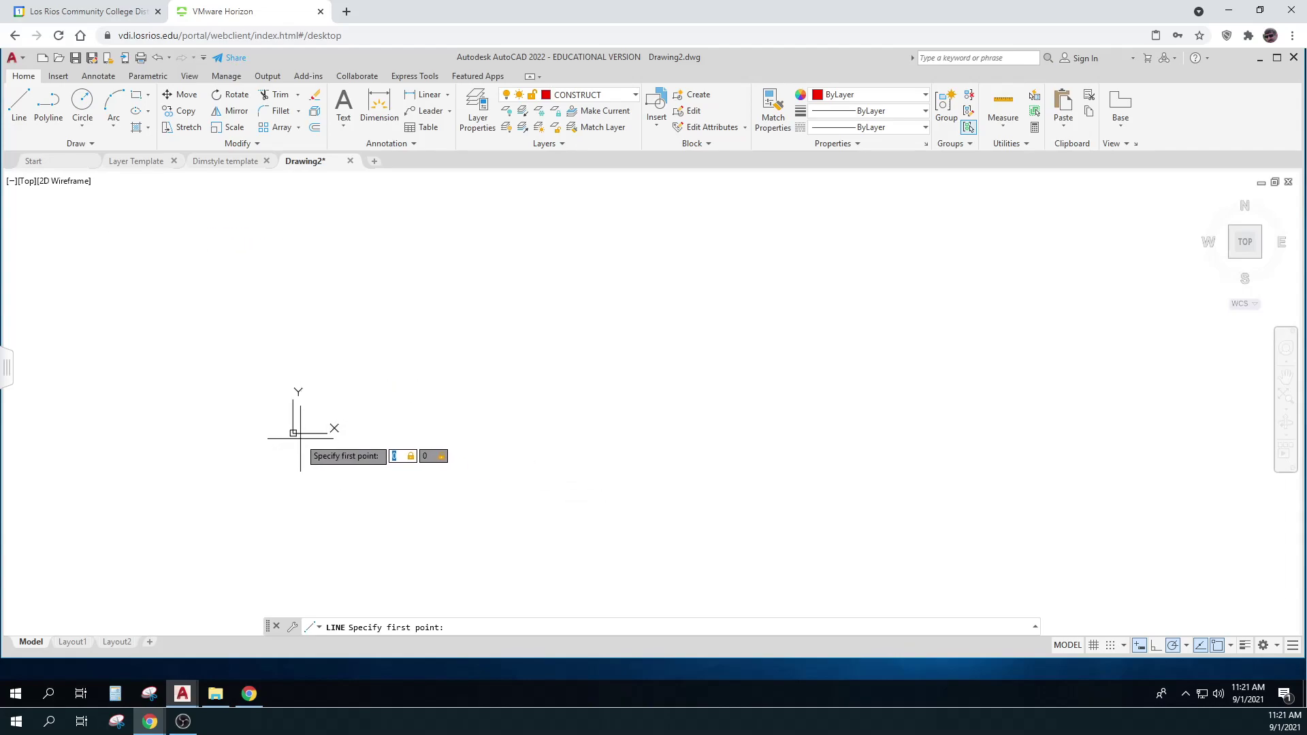
{"action": "type", "text": ","}
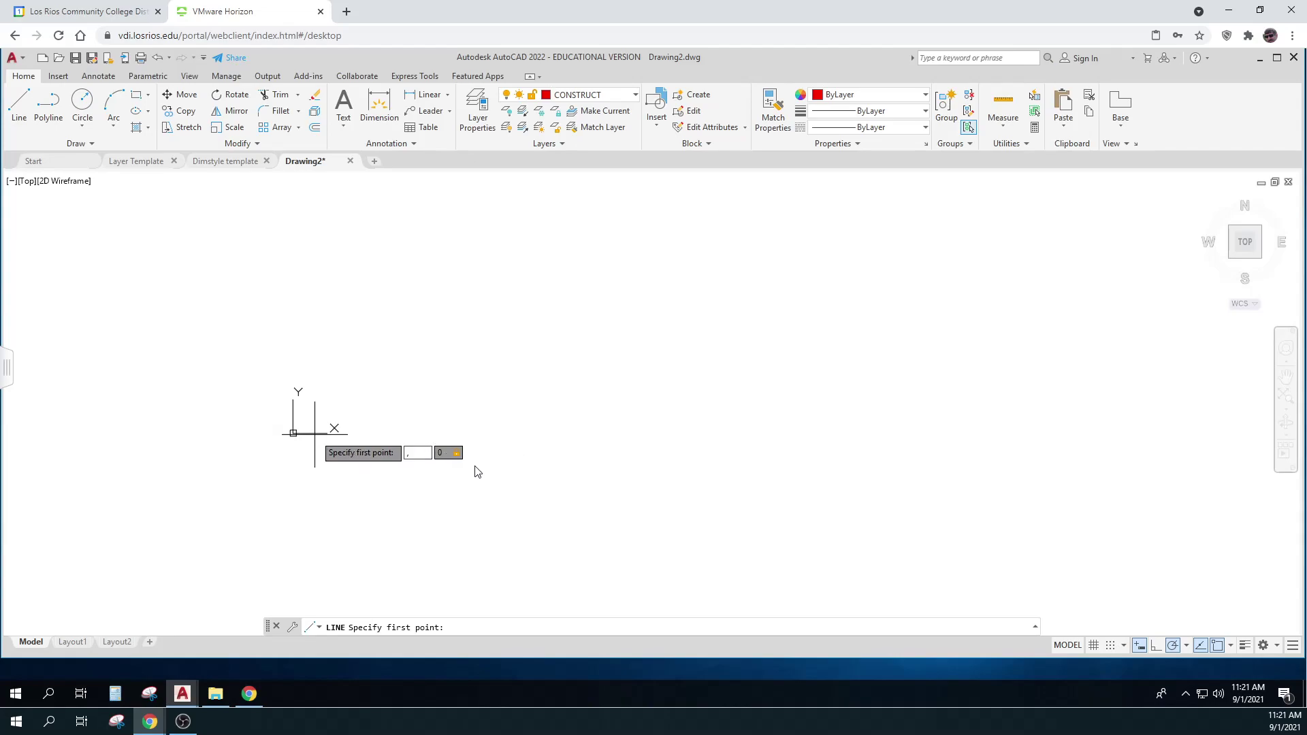
{"action": "type", "text": "66,53"}
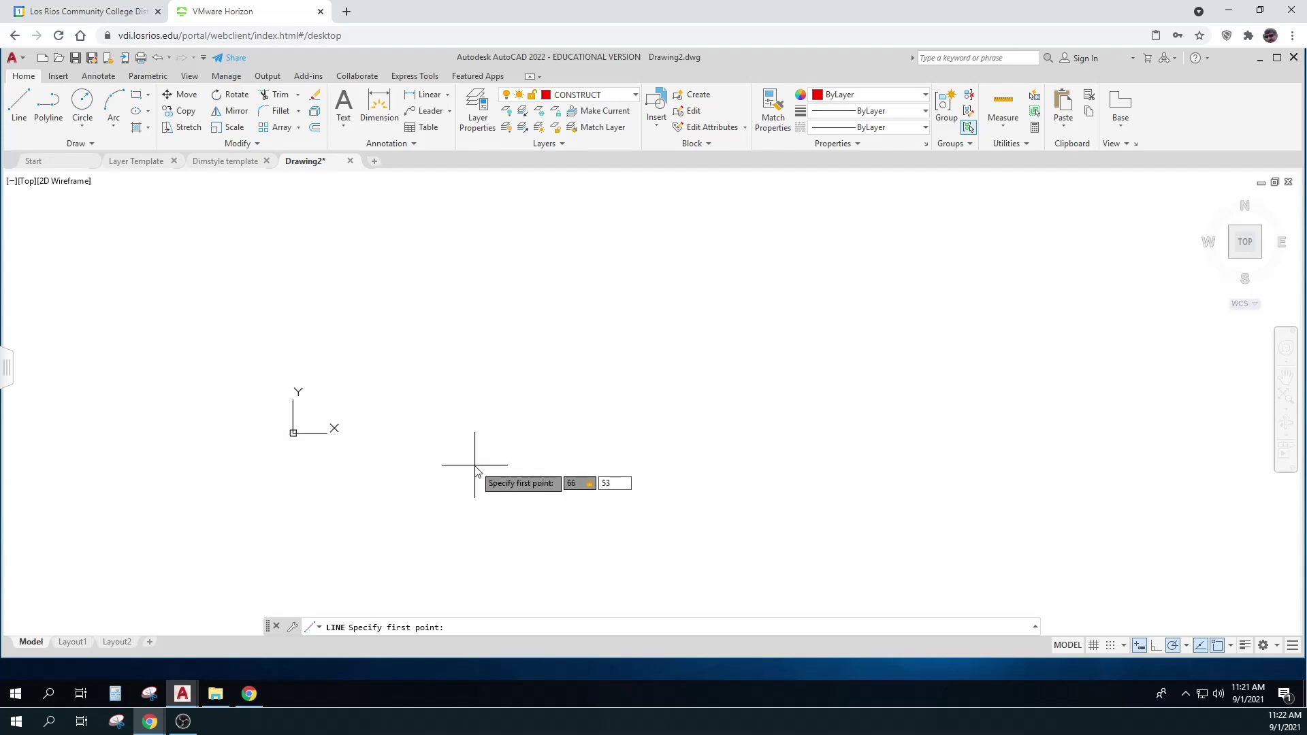
{"action": "key", "text": "Escape"}
{"action": "key", "text": "Escape"}
{"action": "key", "text": "Escape"}
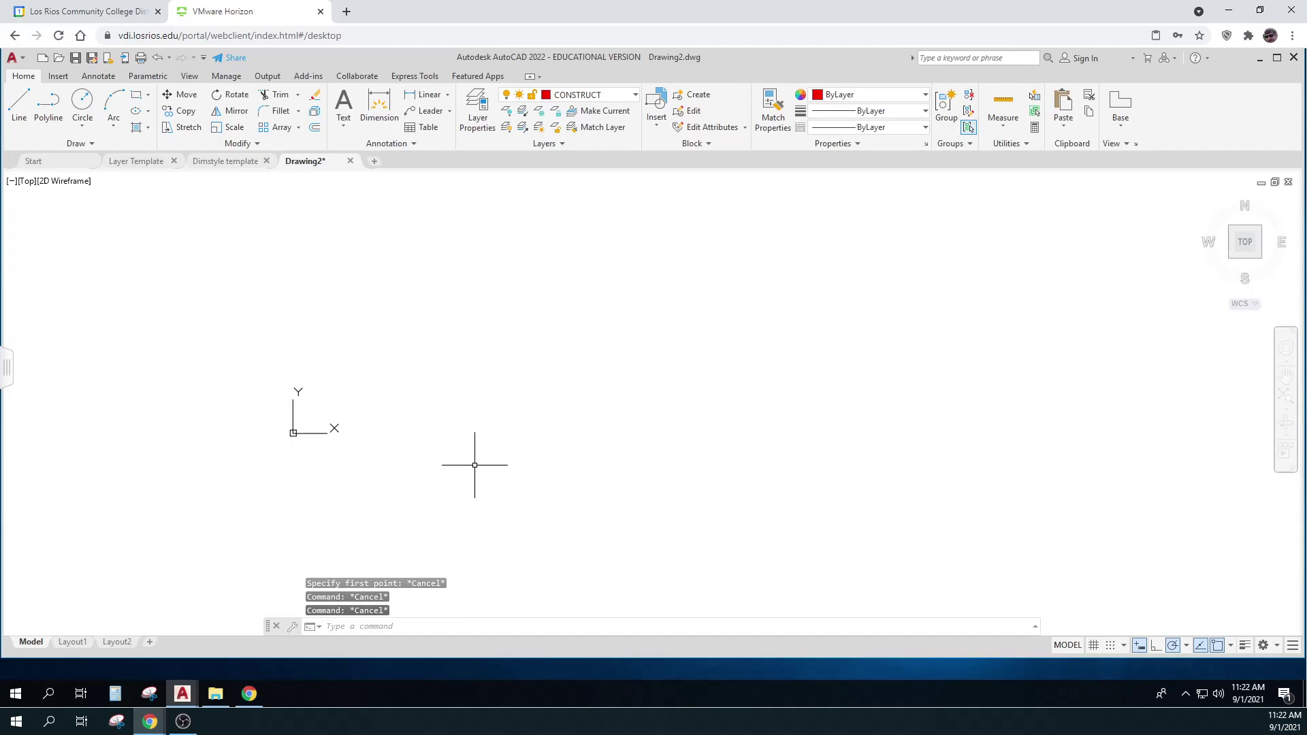
Draw the right triangle from 0,0 with legs 66 and 53, then crossing-select its legs
{"action": "left_click", "coordinate": [19, 102]}
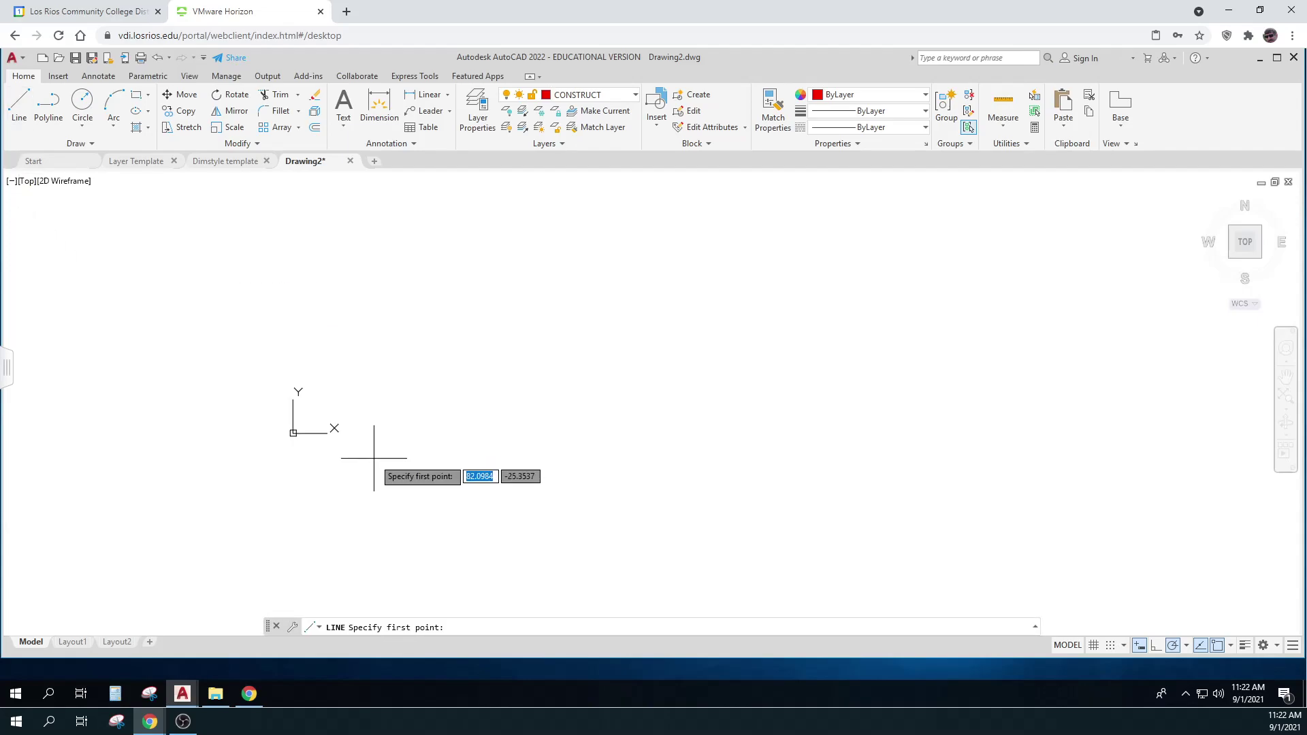
{"action": "type", "text": "0,0"}
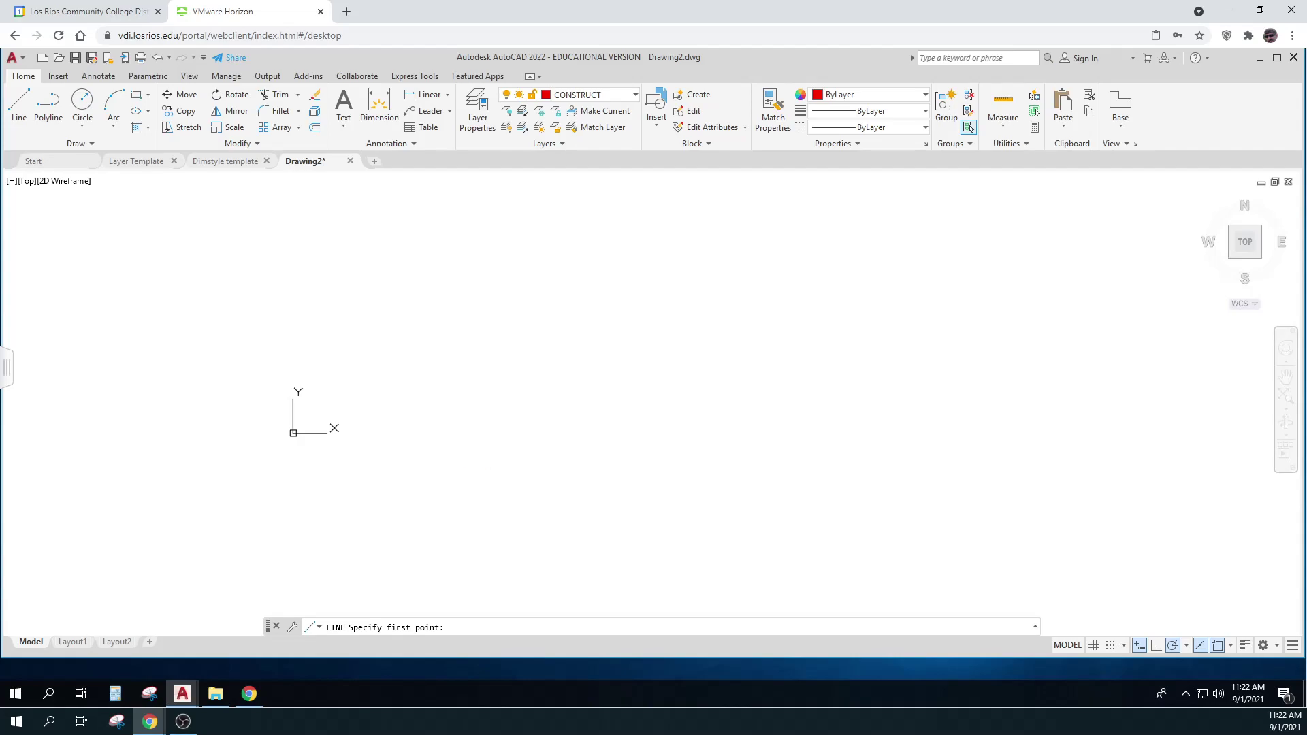
{"action": "key", "text": "Return"}
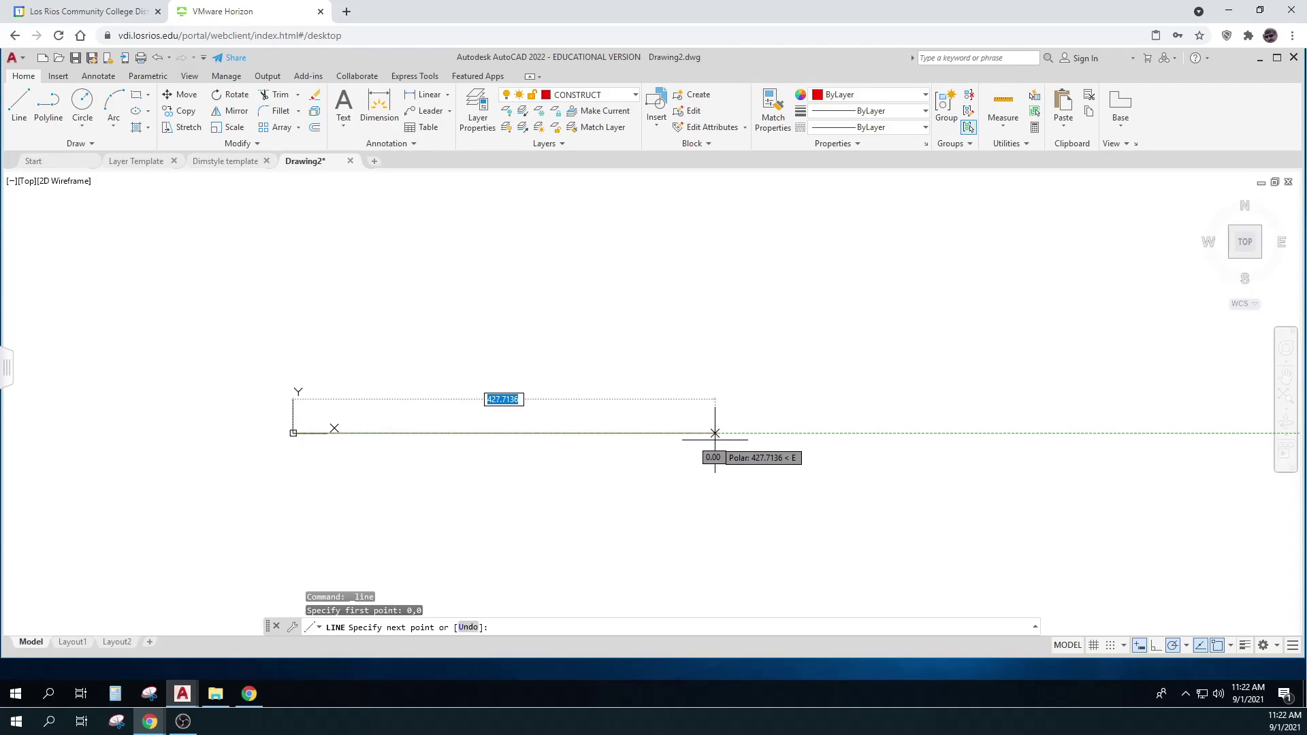
{"action": "type", "text": "66"}
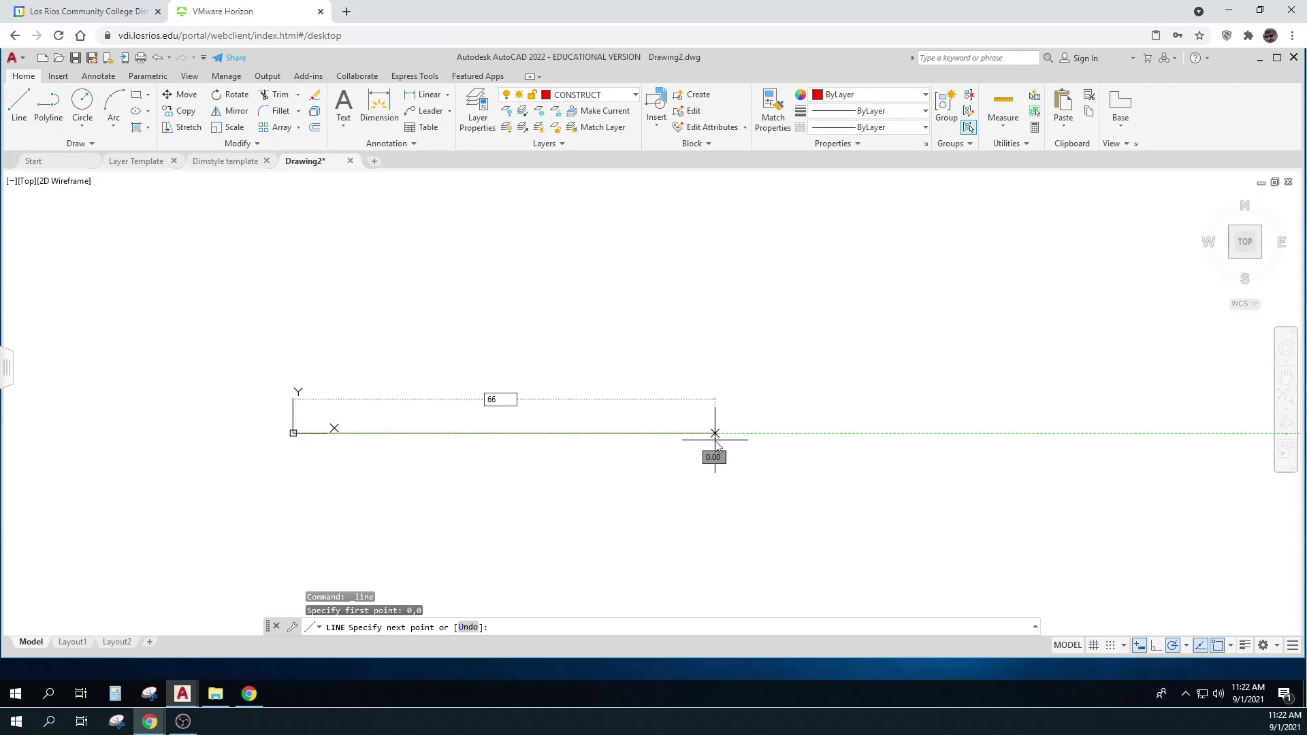
{"action": "key", "text": "Return"}
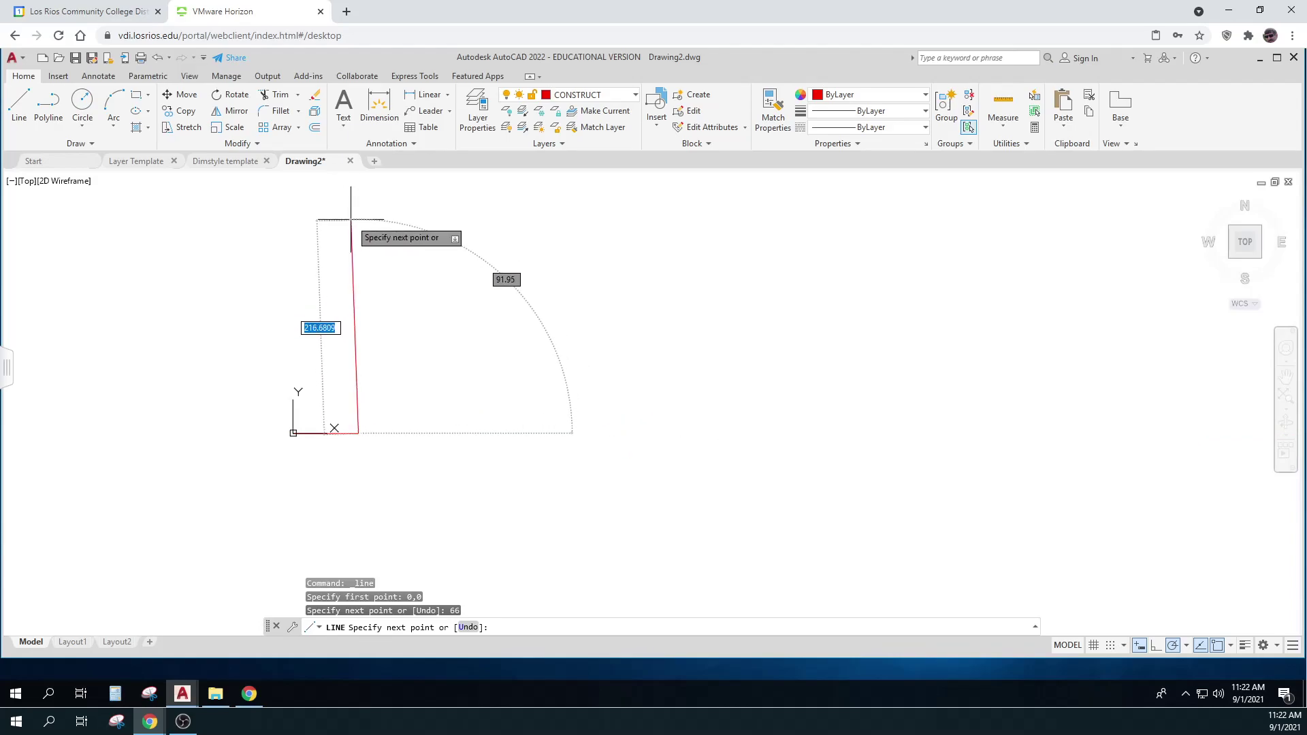
{"action": "type", "text": "53"}
{"action": "key", "text": "Return"}
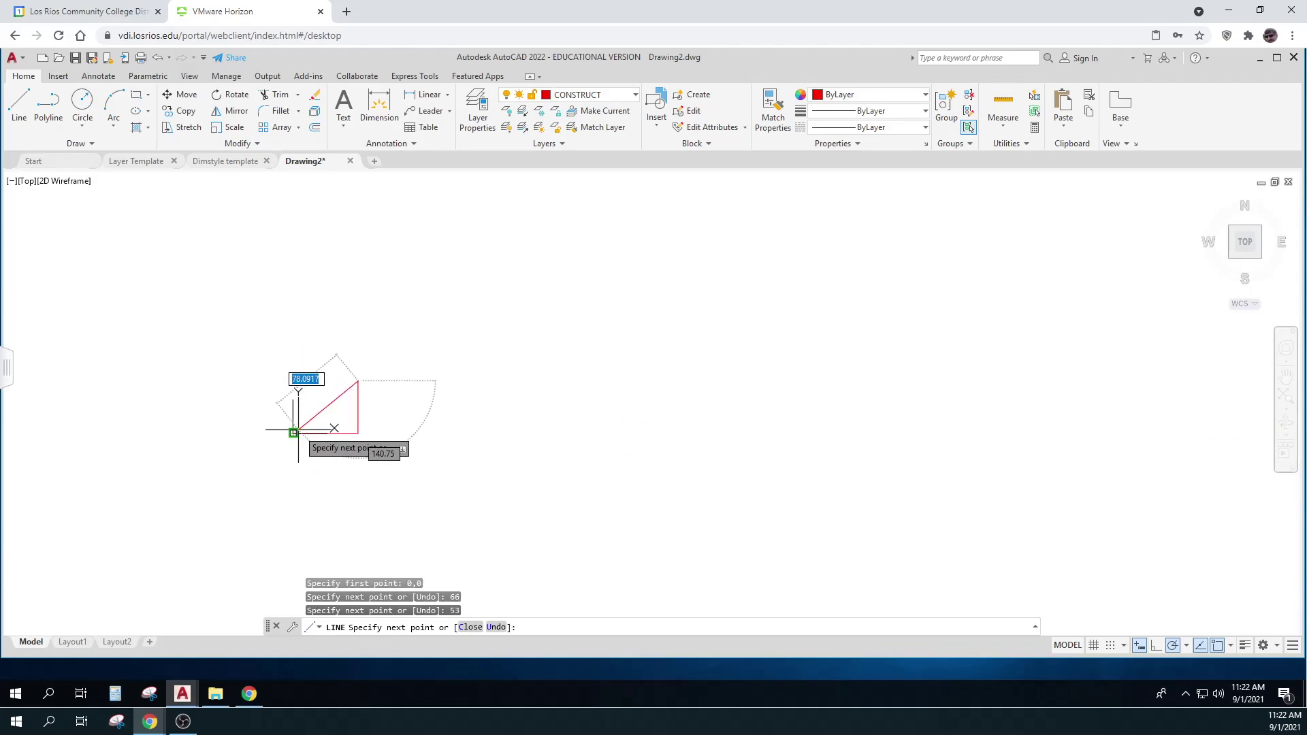
{"action": "left_click", "coordinate": [293, 433]}
{"action": "key", "text": "Escape"}
{"action": "key", "text": "Escape"}
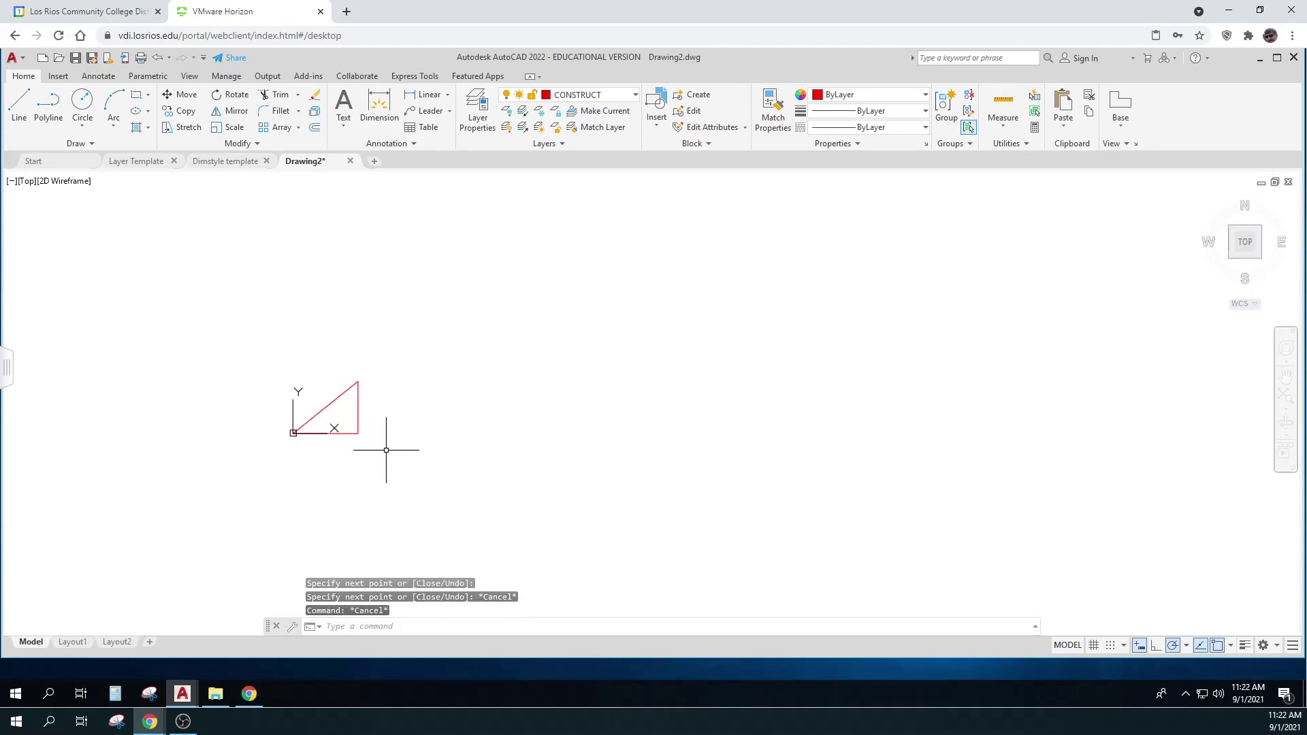
{"action": "left_click", "coordinate": [386, 430]}
{"action": "left_click", "coordinate": [354, 422]}
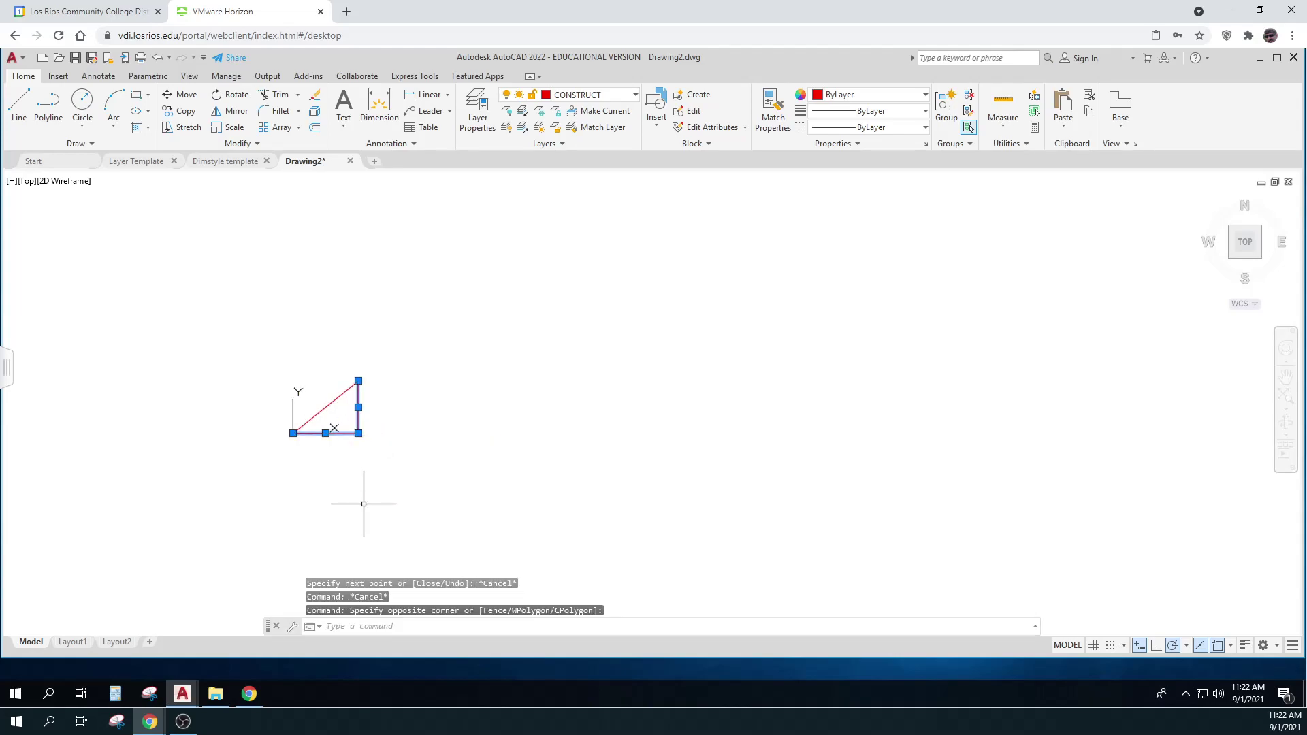
Erase the two triangle legs, keeping the diagonal, and consult the maximized survey notes PDF
{"action": "key", "text": "Delete"}
{"action": "scroll", "coordinate": [333, 420], "scroll_direction": "up", "scroll_amount": 6}
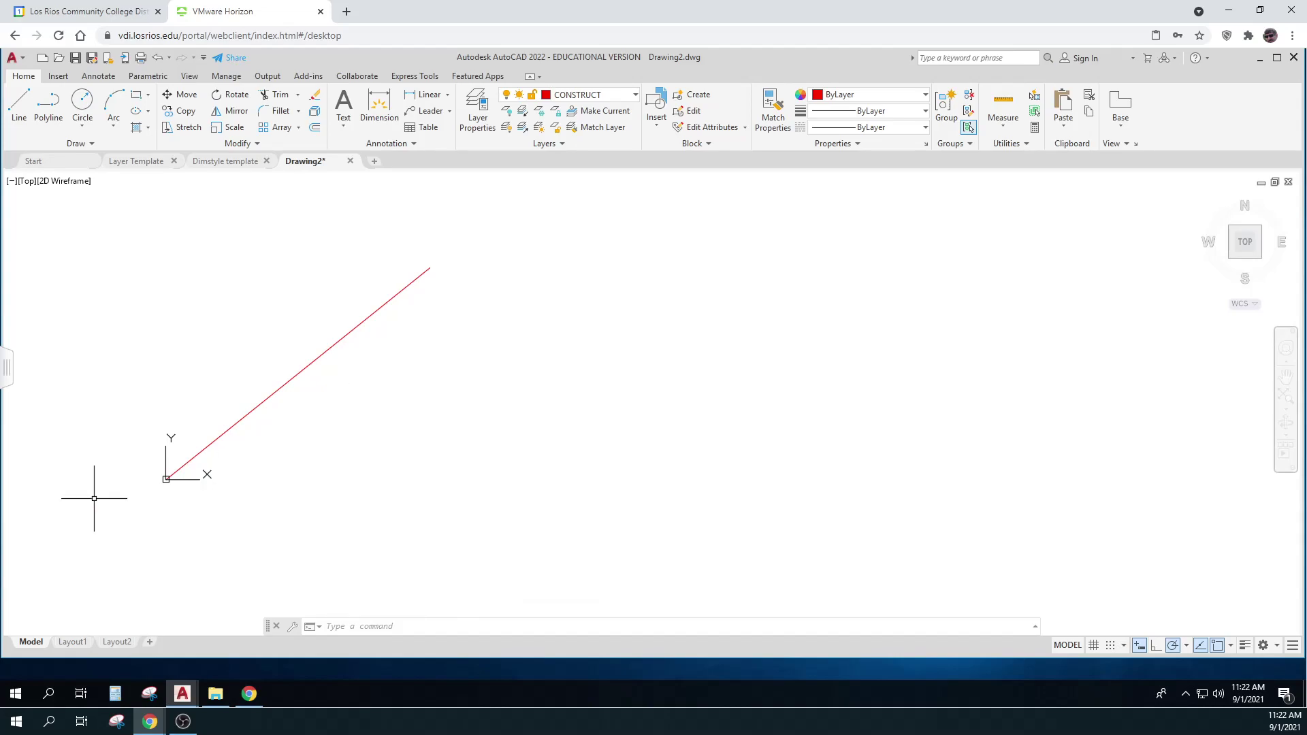
{"action": "key", "text": "alt+Tab"}
{"action": "left_click_drag", "start_coordinate": [143, 283], "coordinate": [272, 3]}
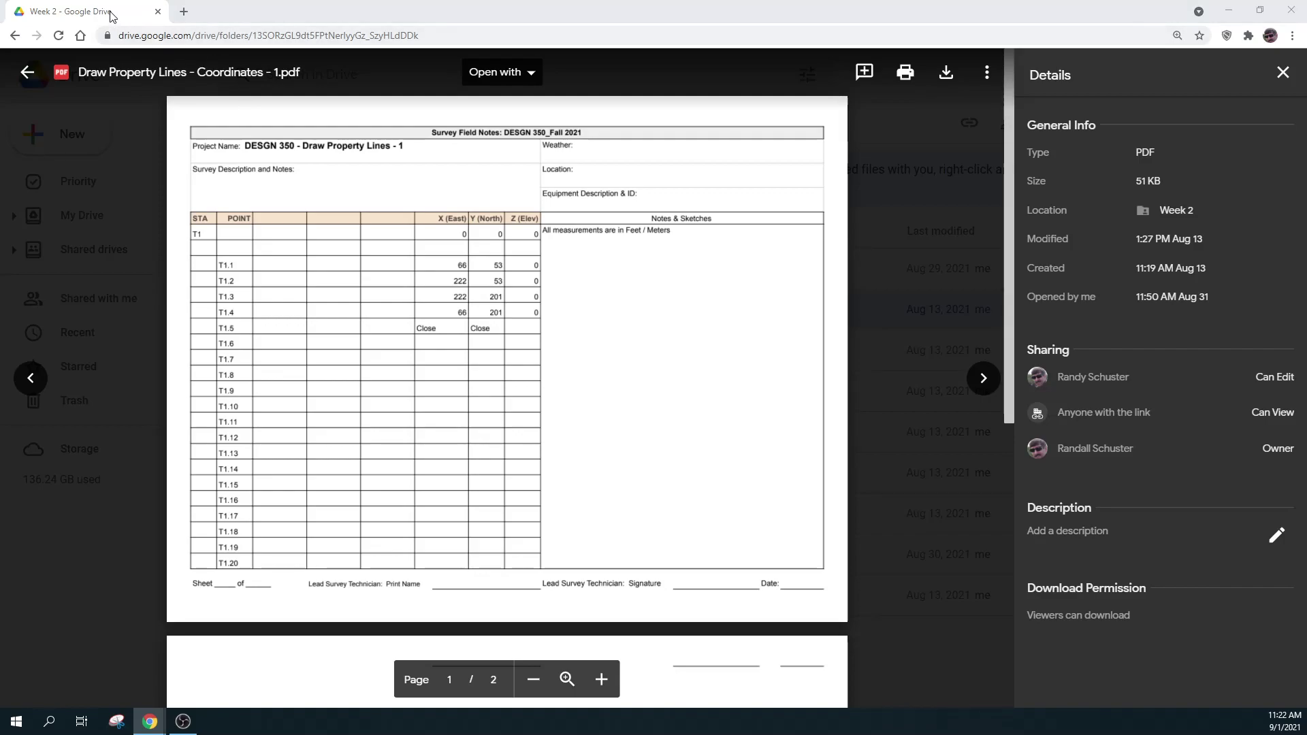
{"action": "key", "text": "alt+Tab"}
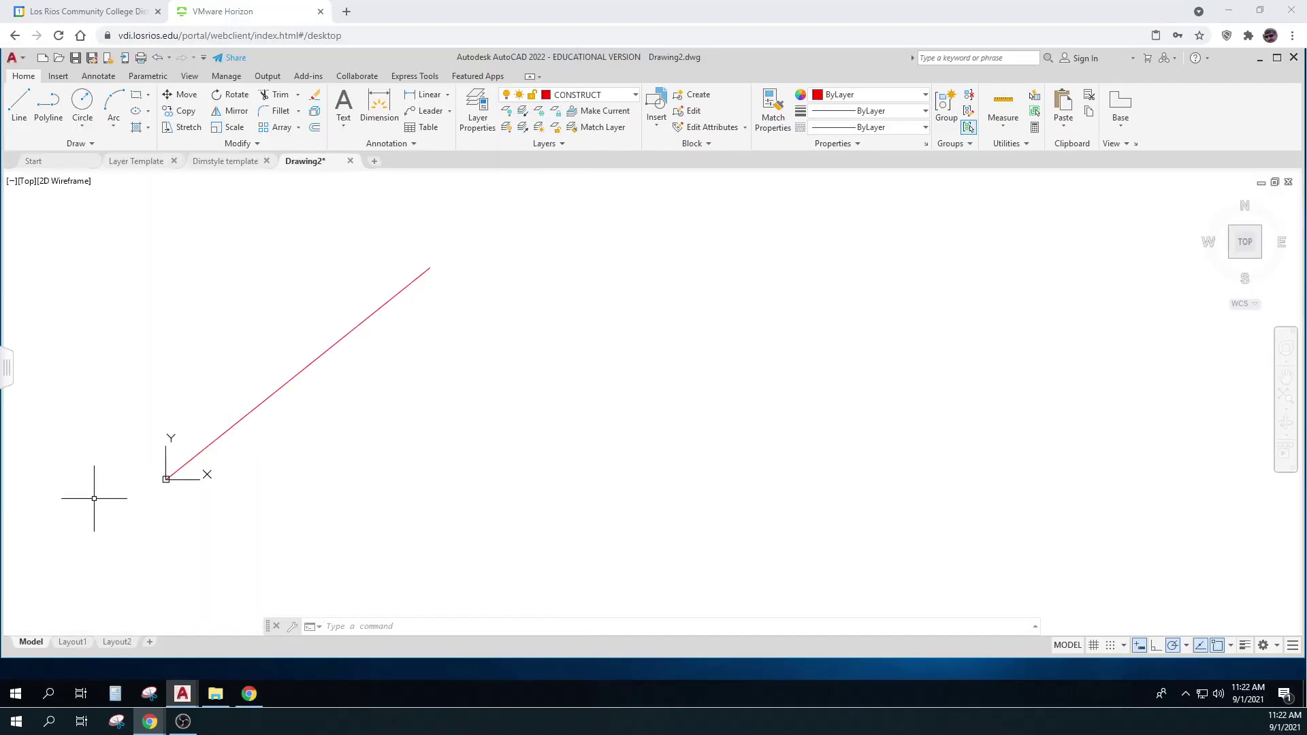
{"action": "left_click", "coordinate": [19, 105]}
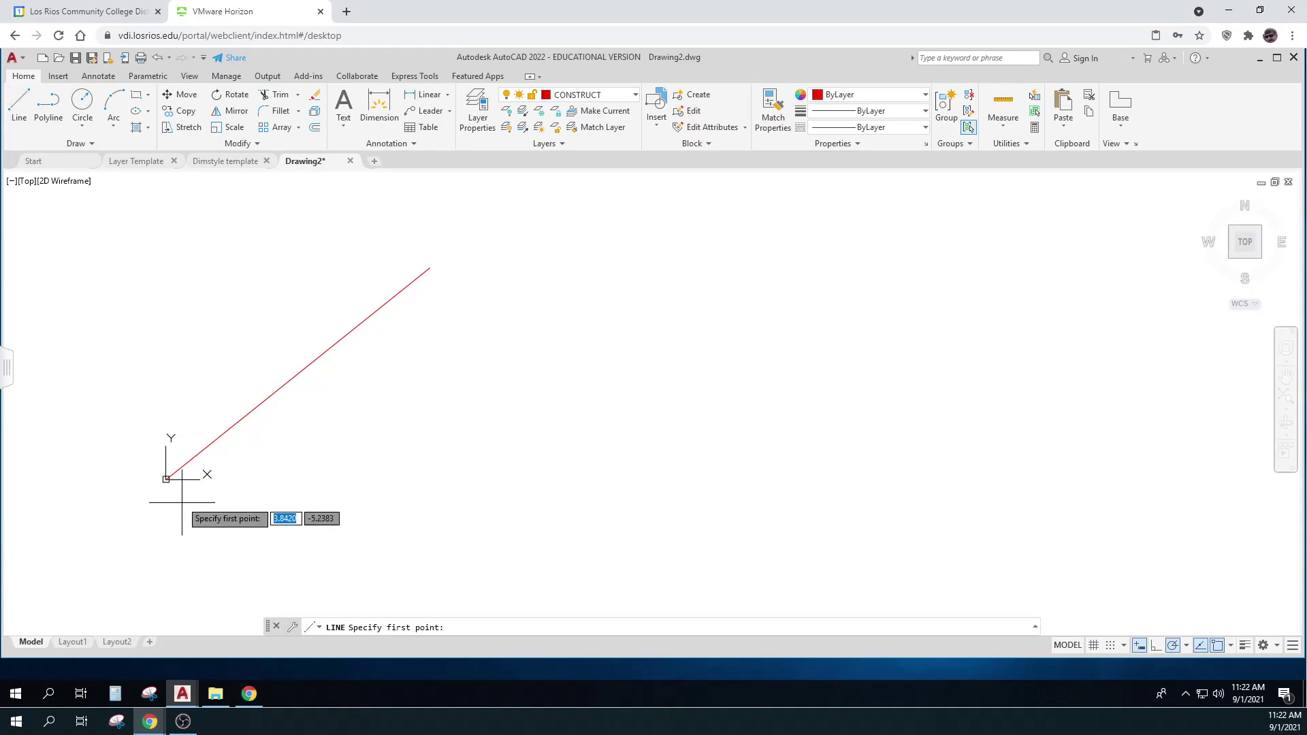
{"action": "left_click", "coordinate": [166, 480]}
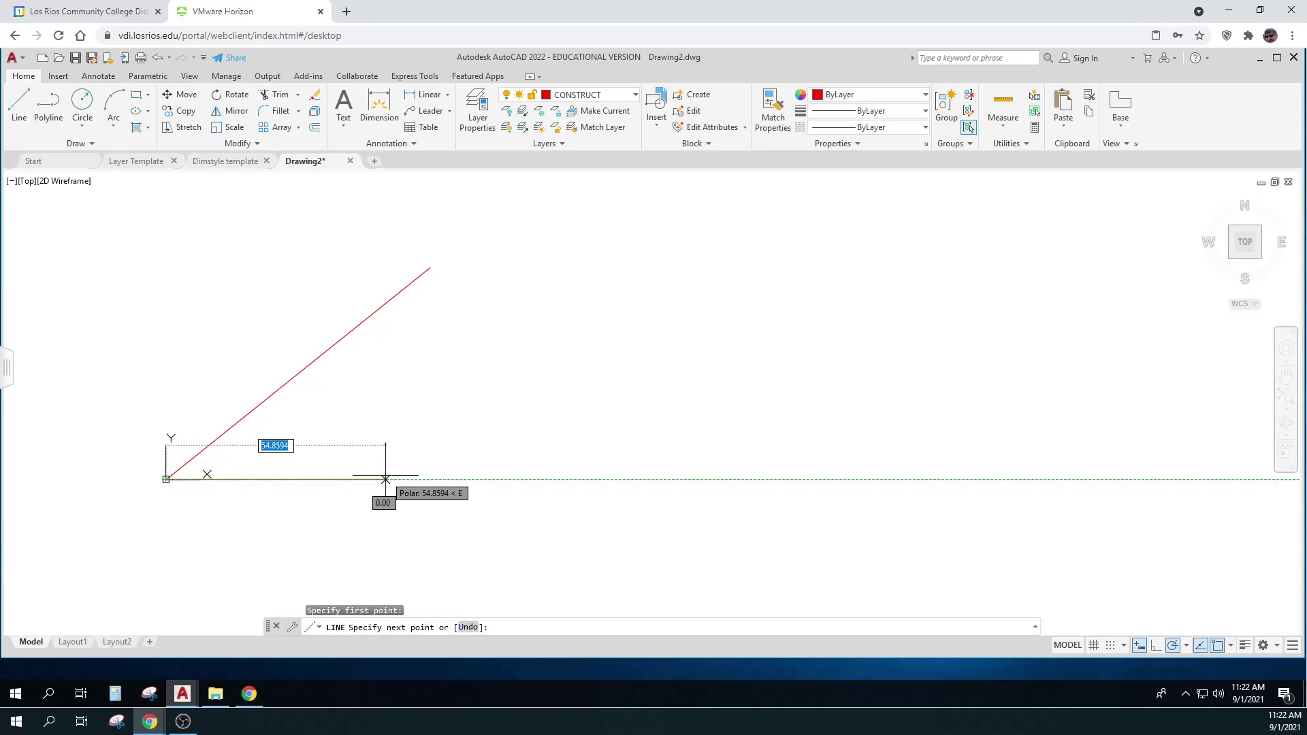
{"action": "type", "text": "222"}
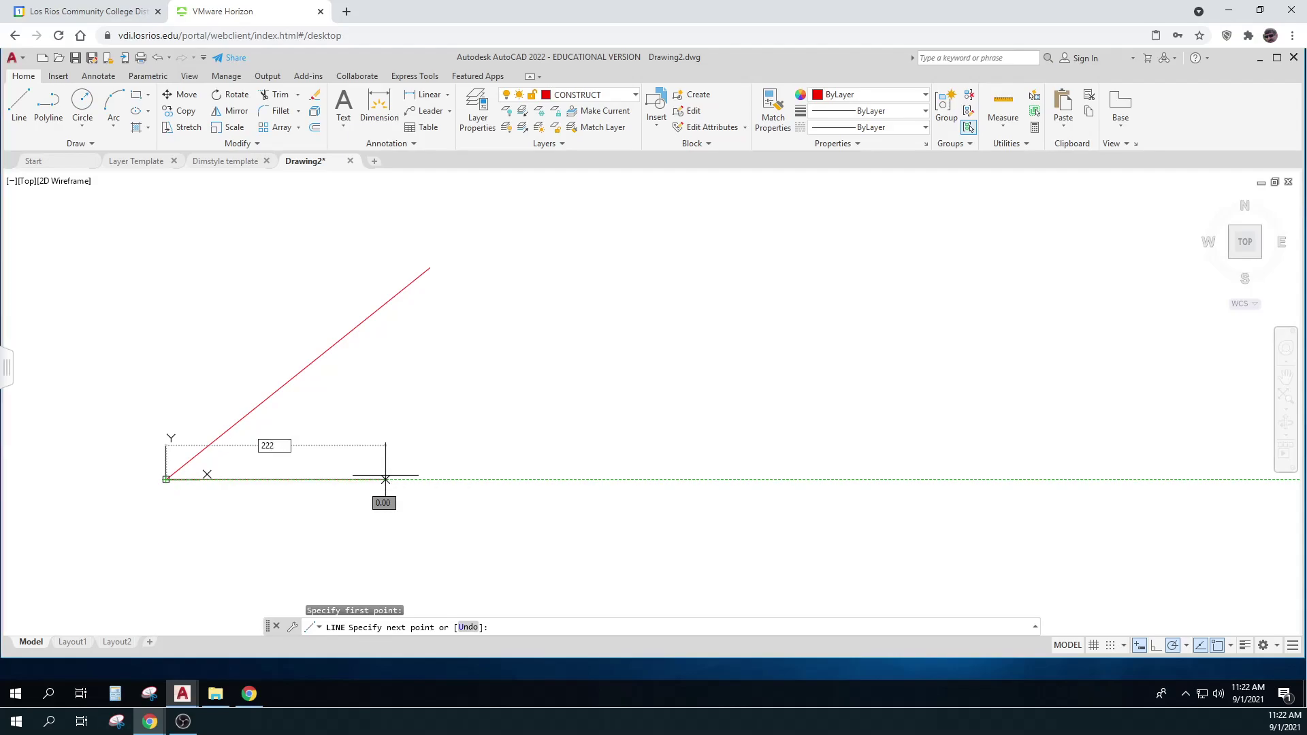
{"action": "key", "text": "Tab"}
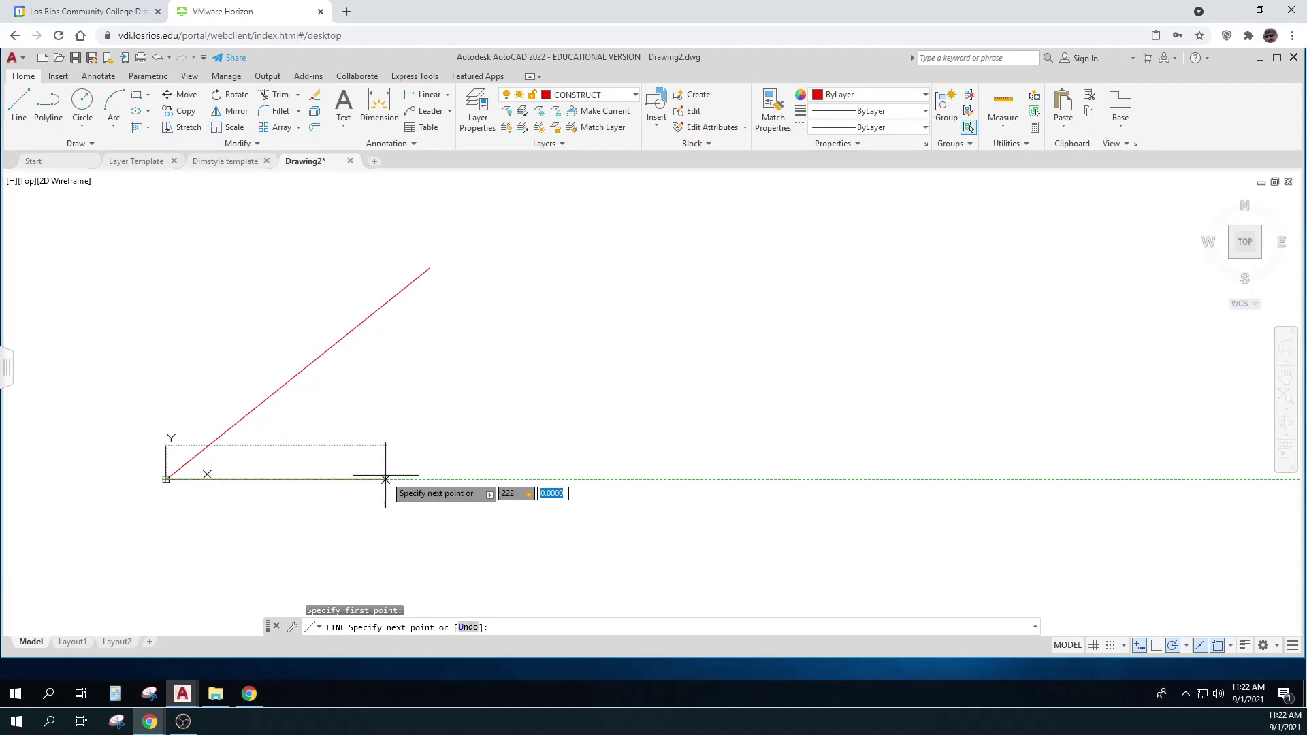
{"action": "type", "text": "53"}
{"action": "key", "text": "Return"}
{"action": "key", "text": "Return"}
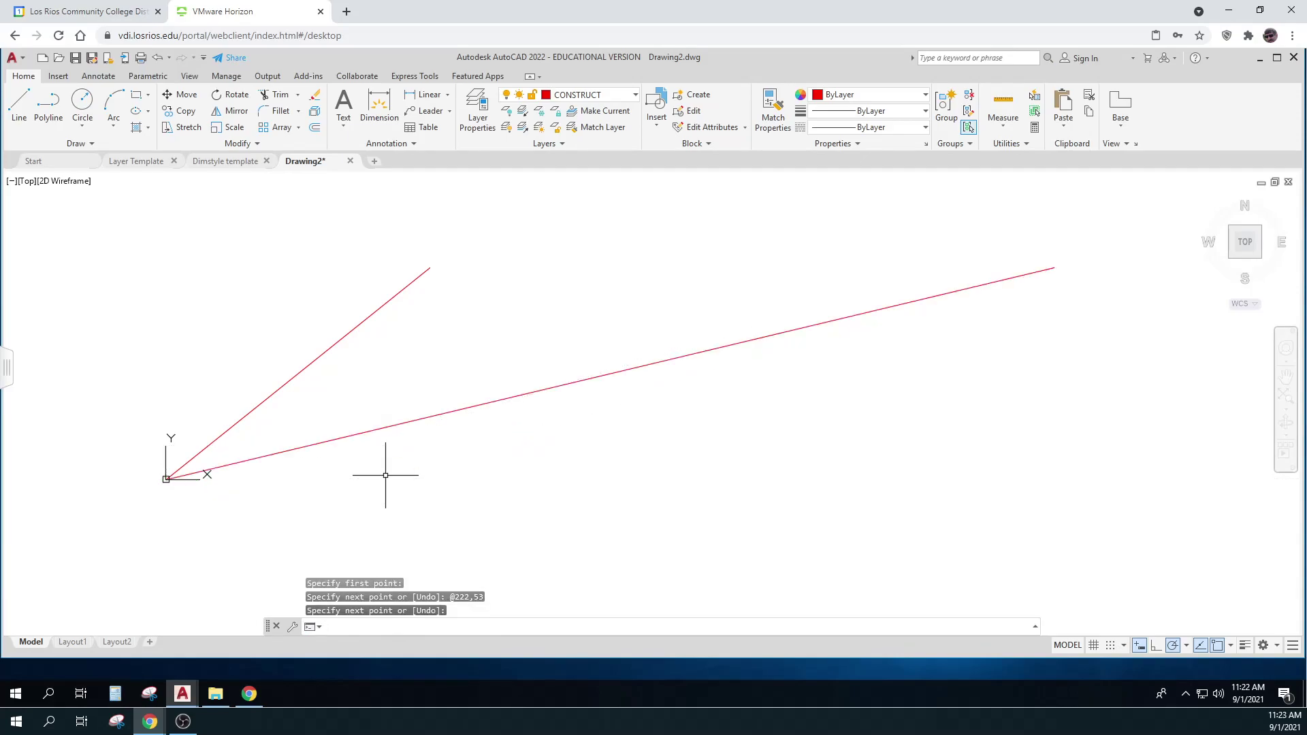
{"action": "scroll", "coordinate": [502, 518], "scroll_direction": "down", "scroll_amount": 2}
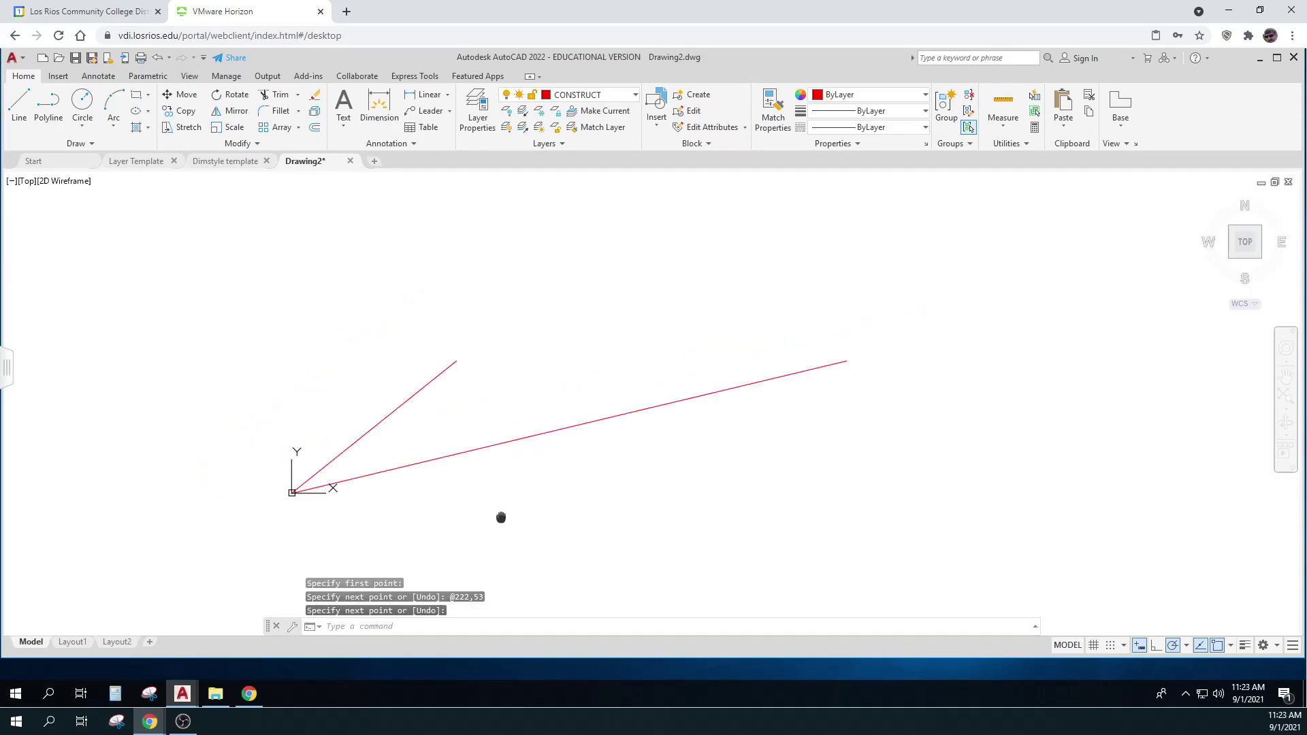
{"action": "key", "text": "alt+Tab"}
Review the survey field-notes coordinate table, then switch back to AutoCAD
{"action": "key", "text": "alt+Tab"}
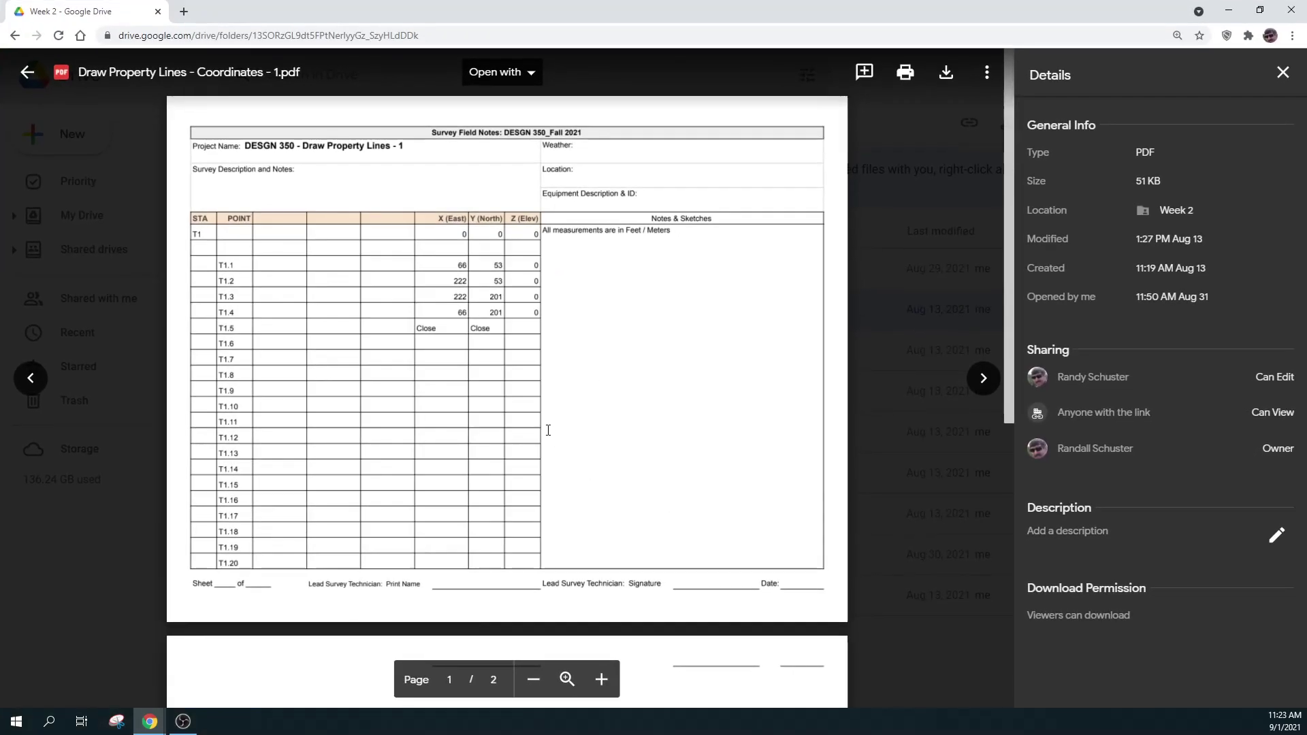
{"action": "key", "text": "ctrl"}
{"action": "key", "text": "ctrl"}
{"action": "key", "text": "ctrl"}
{"action": "key", "text": "ctrl"}
{"action": "key", "text": "ctrl"}
{"action": "key", "text": "ctrl"}
{"action": "key", "text": "alt+Tab"}
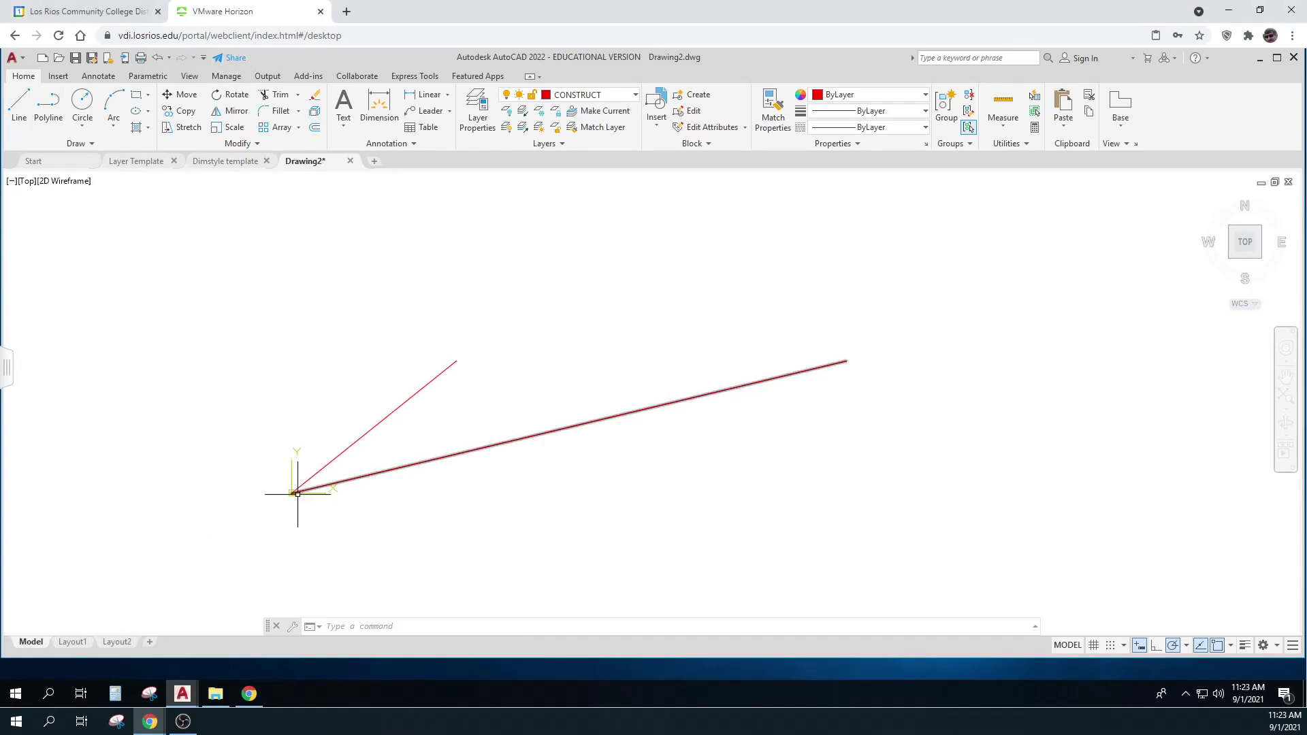
{"action": "left_click", "coordinate": [28, 111]}
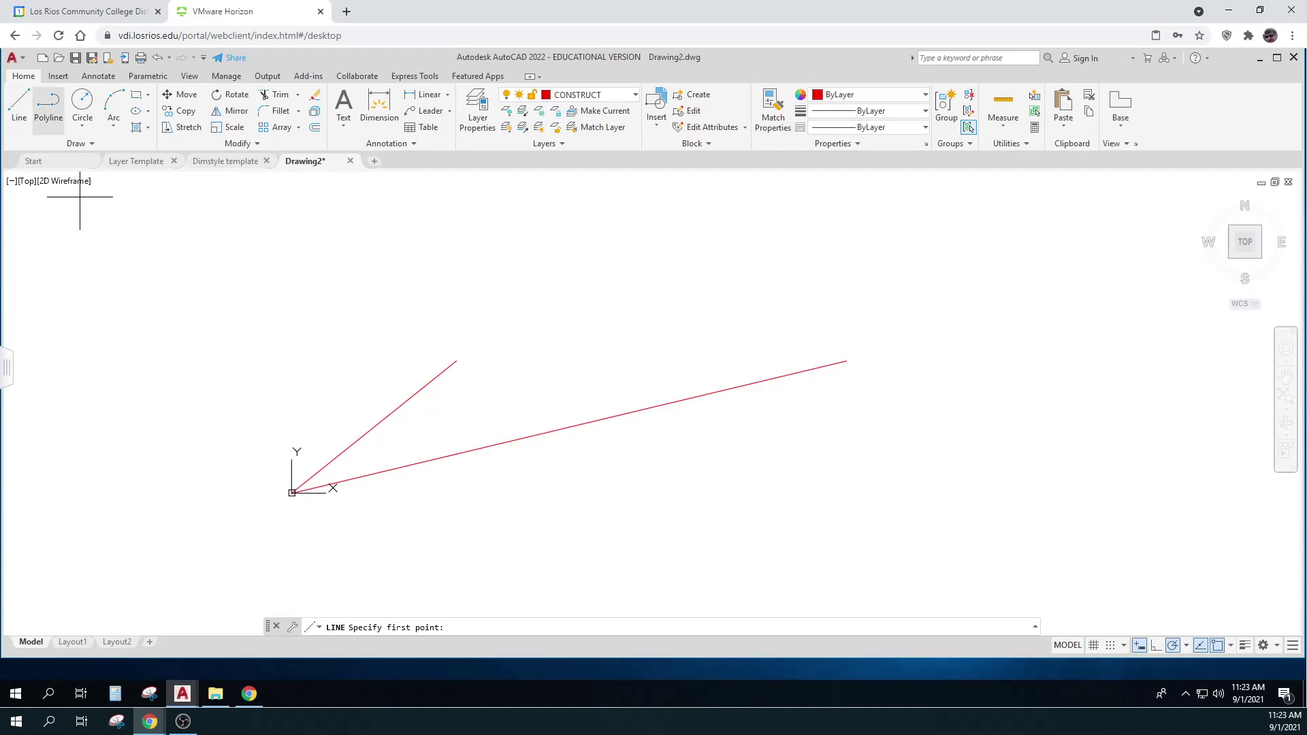
{"action": "left_click", "coordinate": [292, 492]}
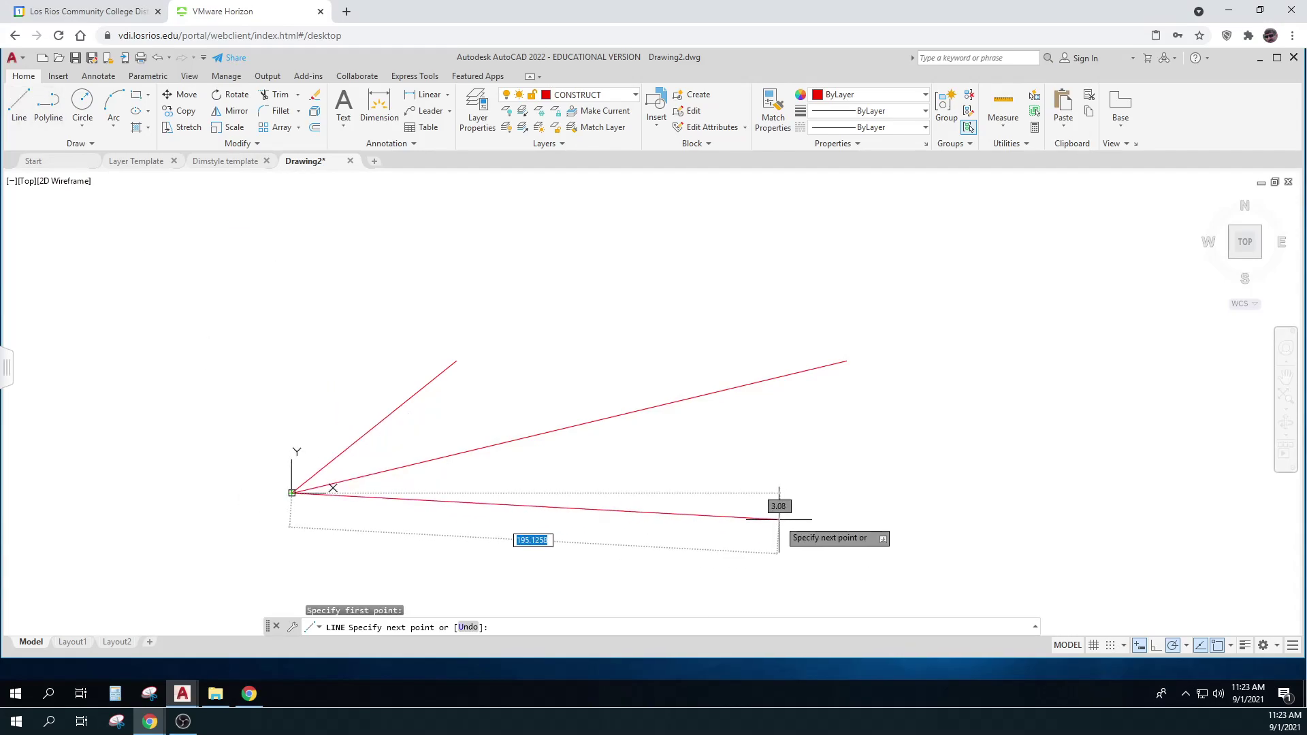
{"action": "type", "text": "222"}
{"action": "key", "text": "Tab"}
{"action": "type", "text": "201"}
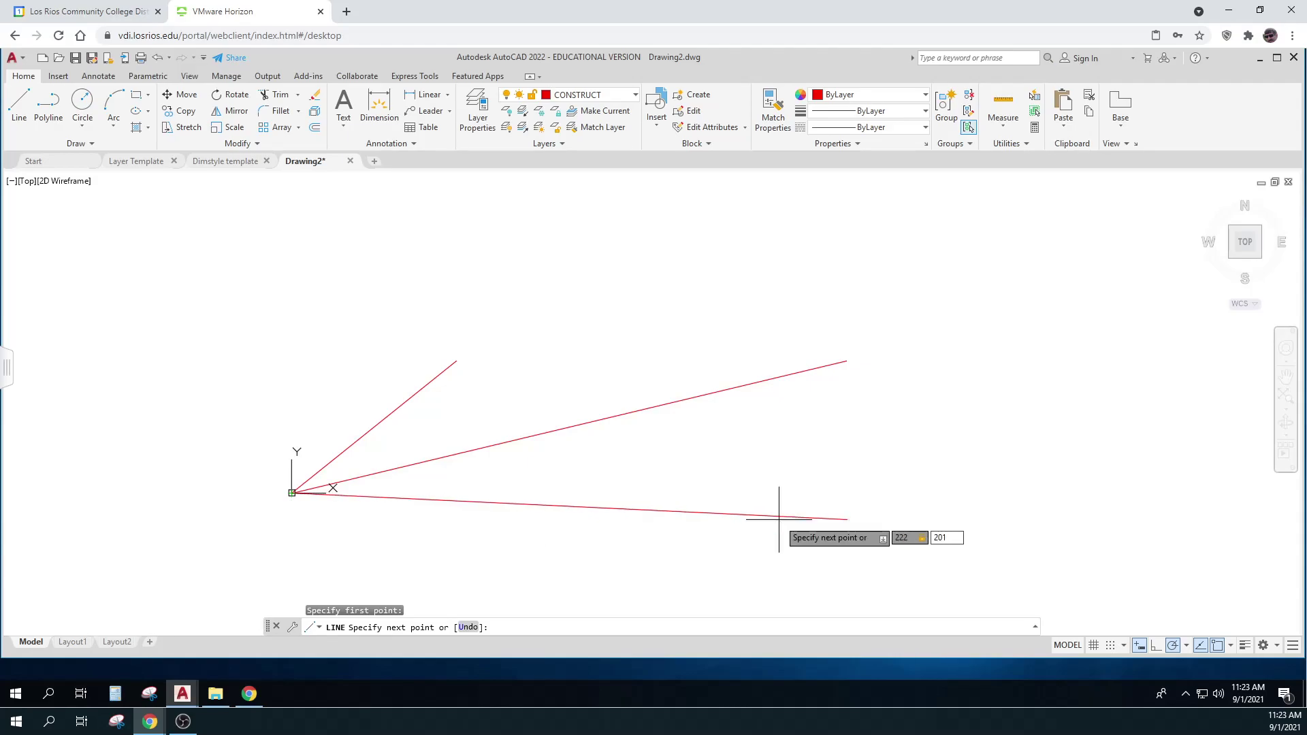
{"action": "key", "text": "Return"}
{"action": "key", "text": "Return"}
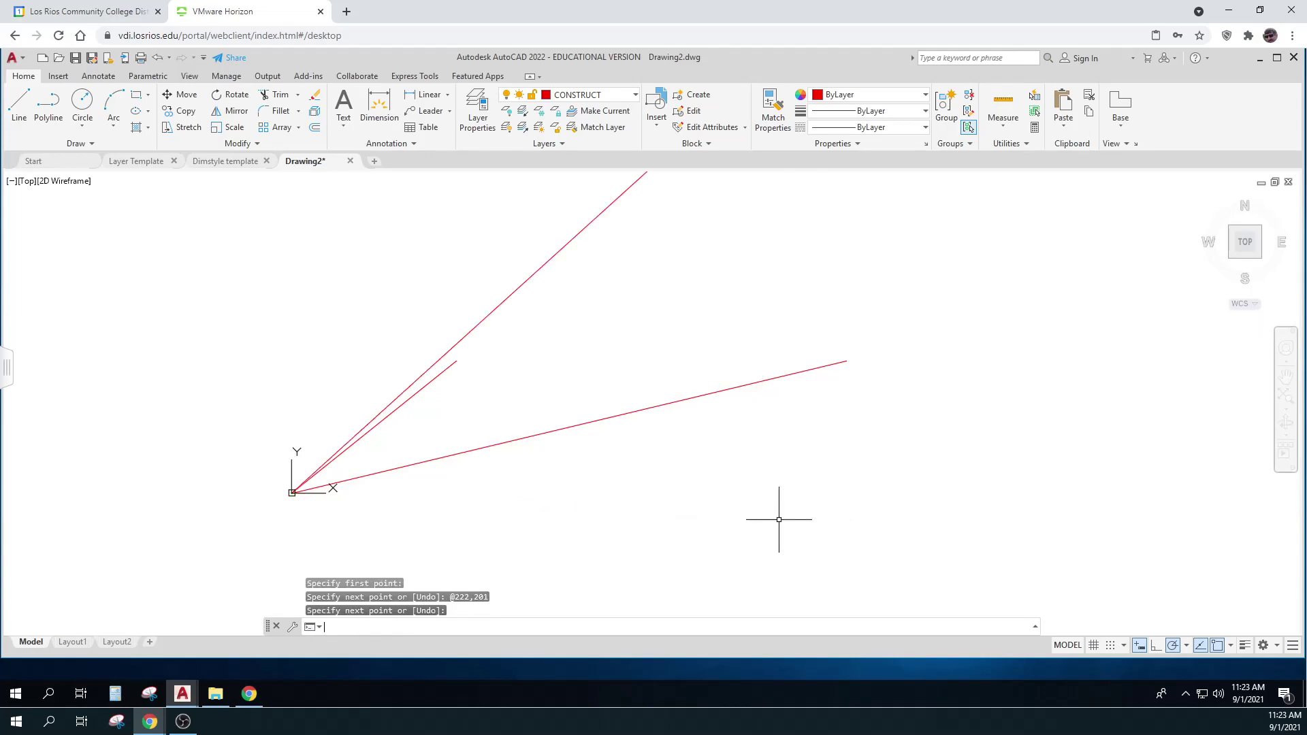
{"action": "scroll", "coordinate": [778, 519], "scroll_direction": "down", "scroll_amount": 5}
{"action": "middle_click_drag", "start_coordinate": [678, 578], "coordinate": [538, 522]}
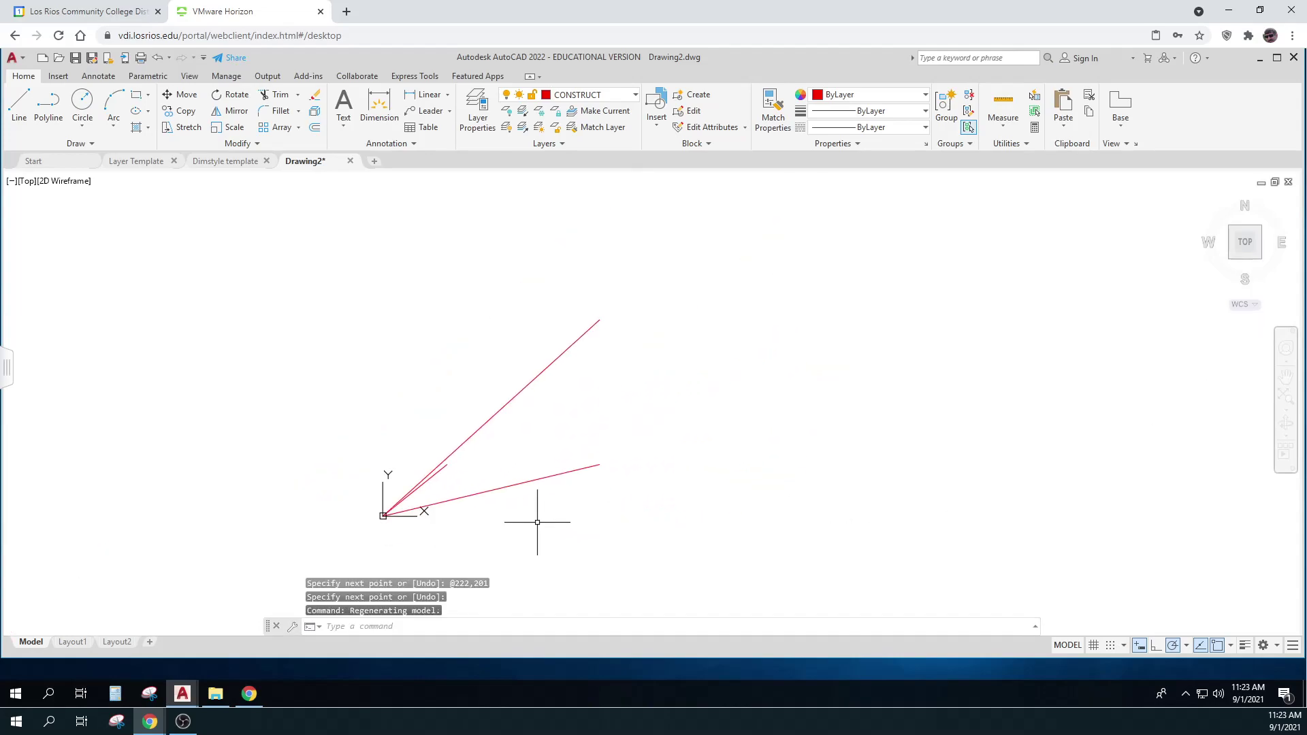
{"action": "left_click", "coordinate": [19, 104]}
{"action": "left_click", "coordinate": [383, 515]}
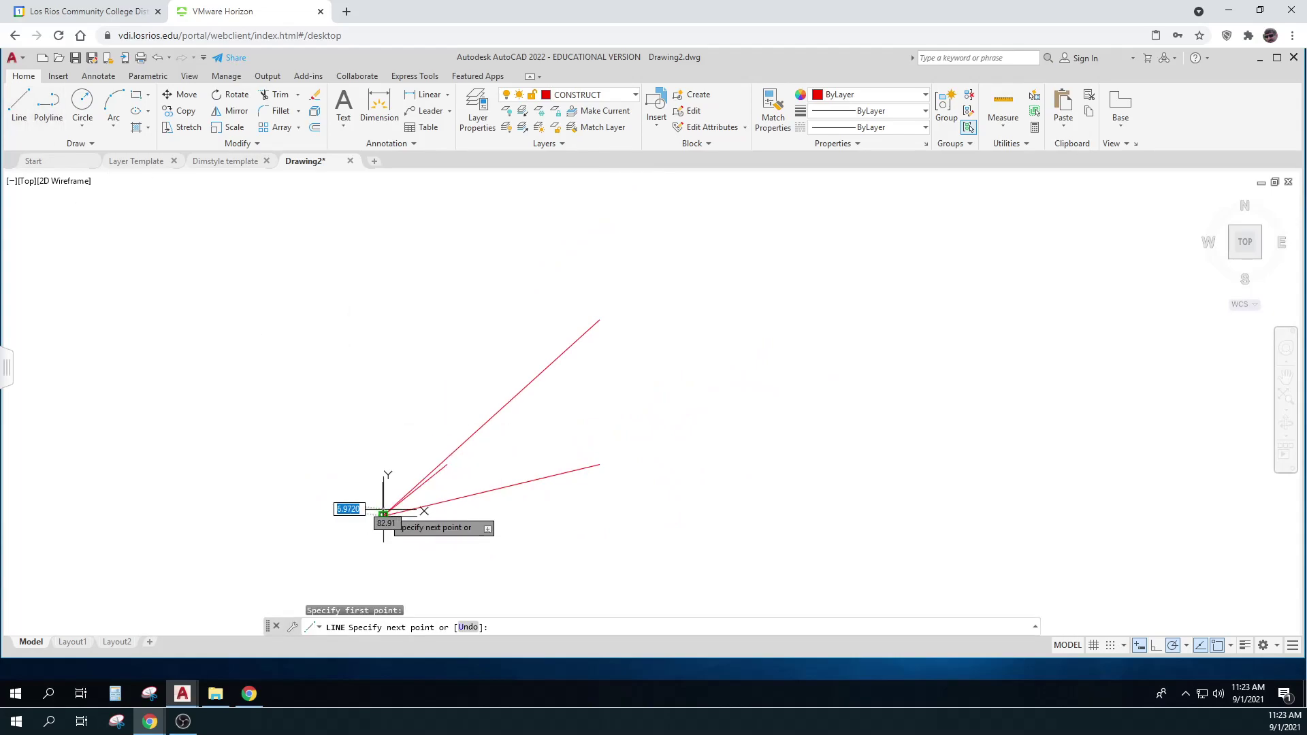
{"action": "type", "text": "66"}
{"action": "key", "text": "Tab"}
{"action": "type", "text": "201"}
{"action": "key", "text": "Return"}
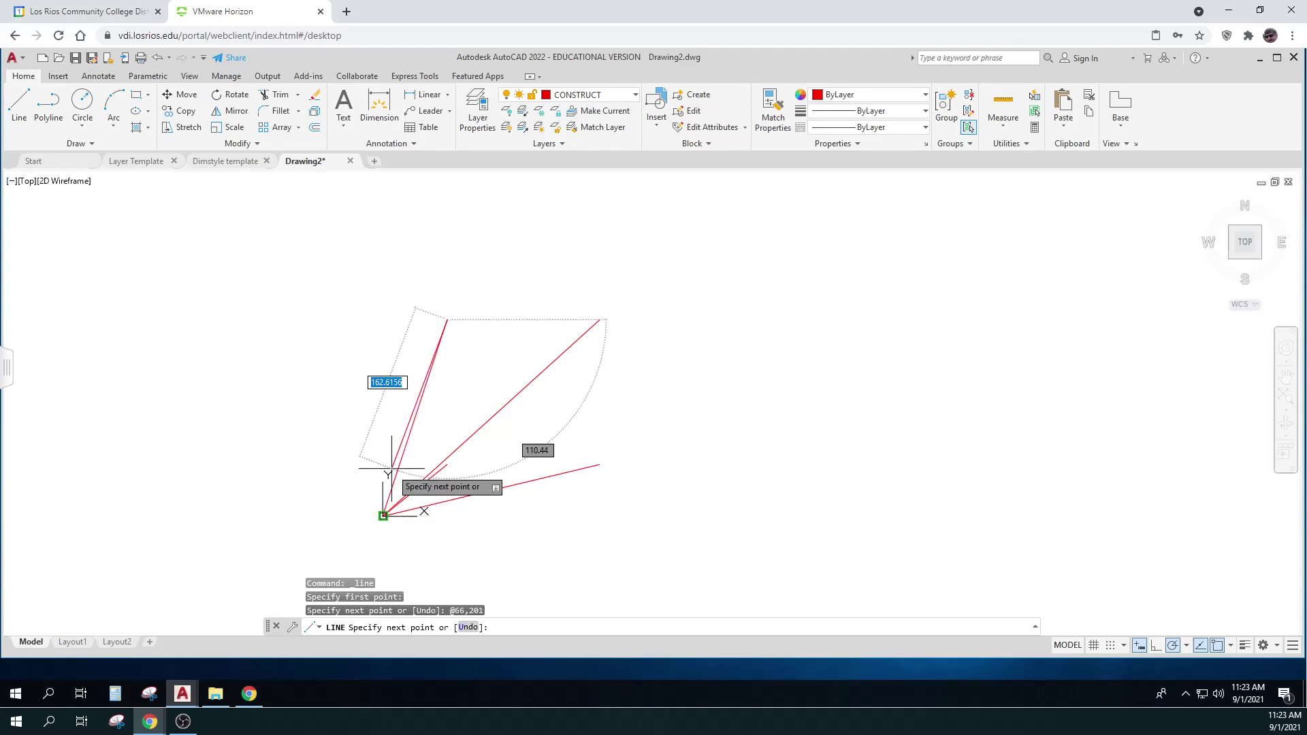
{"action": "key", "text": "Return"}
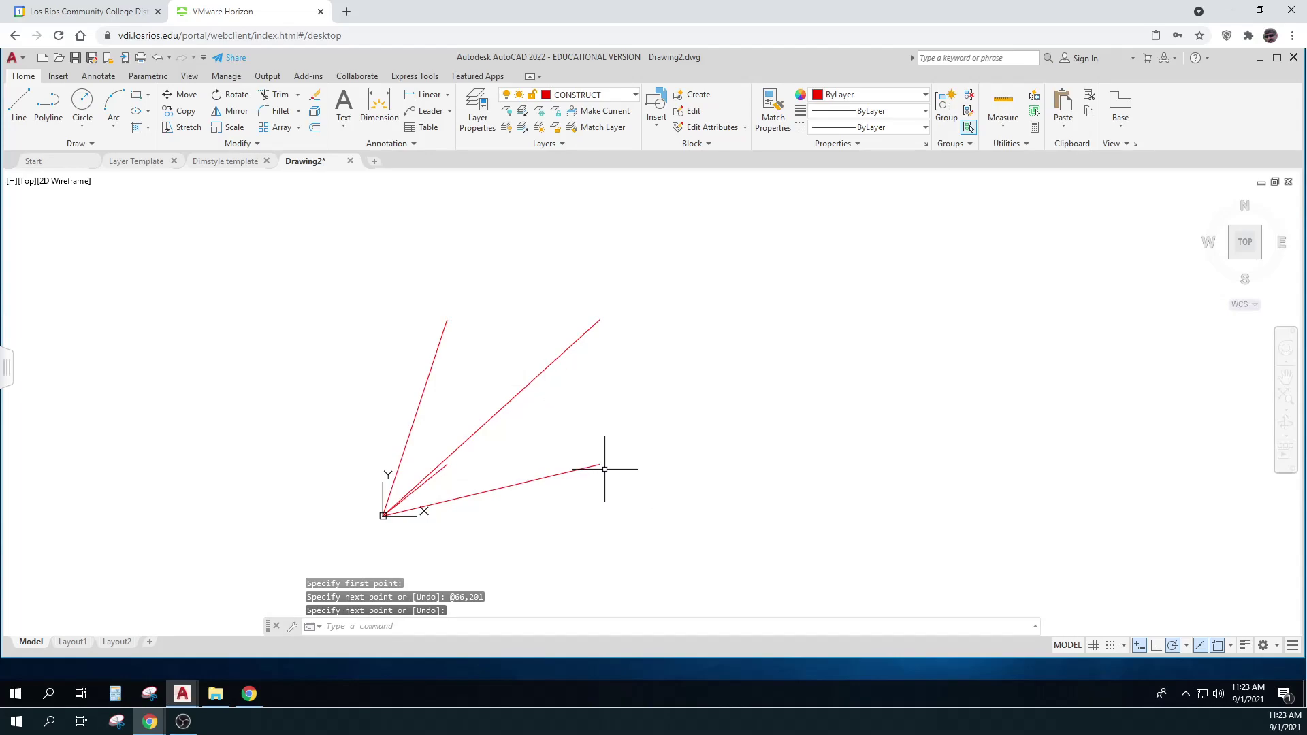
{"action": "scroll", "coordinate": [441, 462], "scroll_direction": "up", "scroll_amount": 4}
{"action": "scroll", "coordinate": [441, 463], "scroll_direction": "down", "scroll_amount": 2}
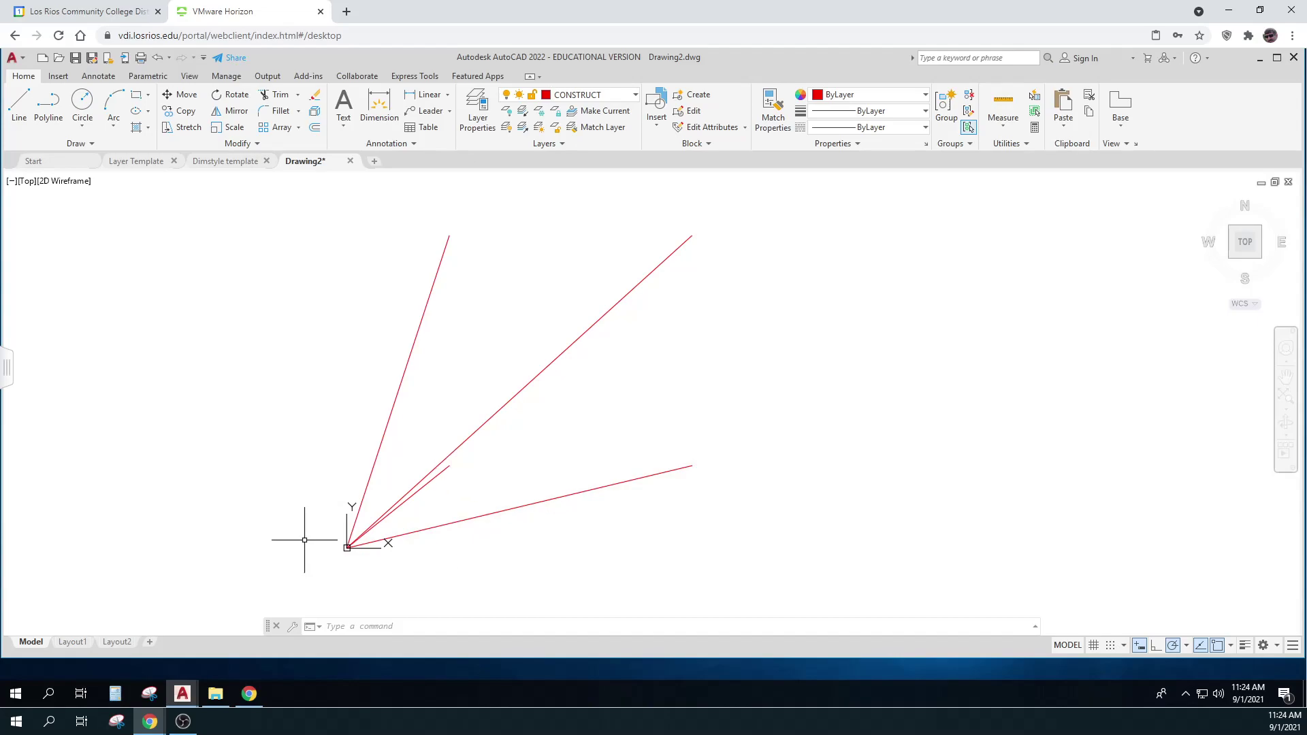
Make C_PROP the current layer and start a new line
{"action": "key", "text": "ctrl"}
{"action": "key", "text": "ctrl"}
{"action": "mouse_move", "coordinate": [692, 464]}
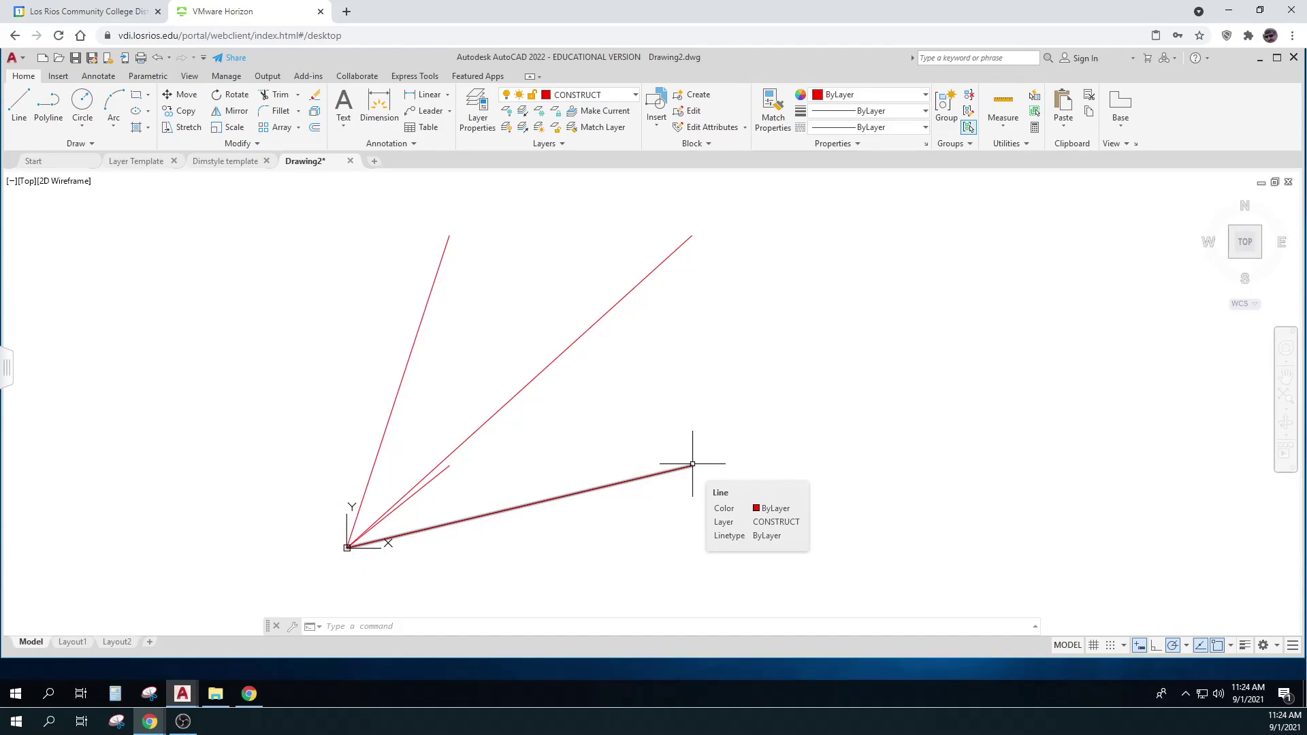
{"action": "left_click", "coordinate": [635, 96]}
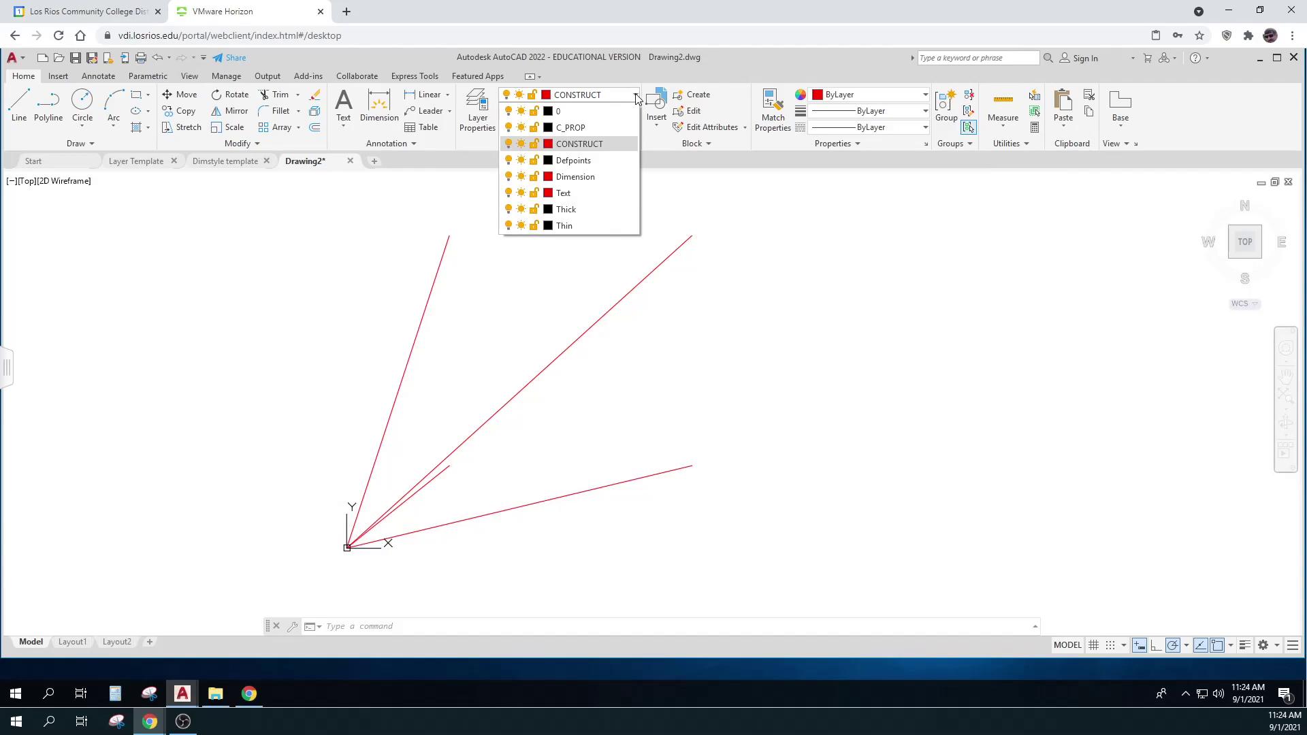
{"action": "left_click", "coordinate": [598, 129]}
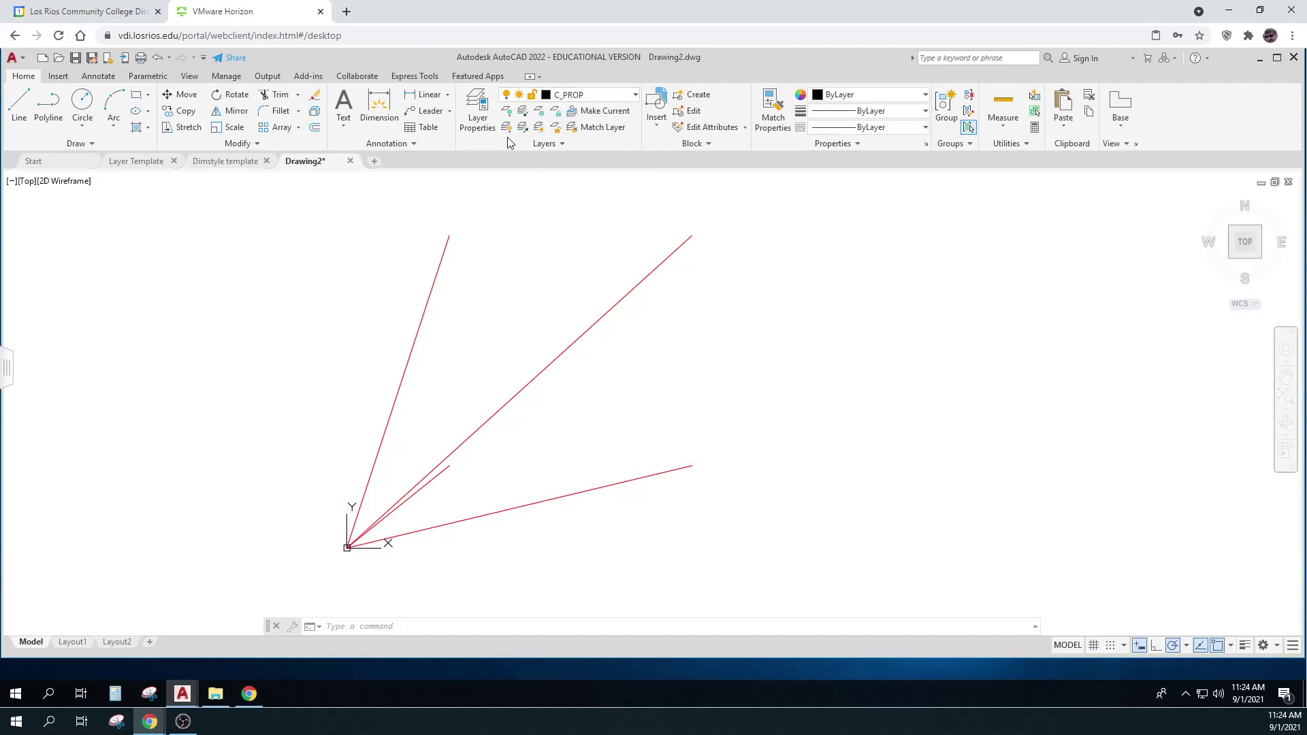
{"action": "left_click", "coordinate": [16, 101]}
Draw the four boundary edges on C_PROP by snapping to each red line's outer end
{"action": "left_click", "coordinate": [450, 465]}
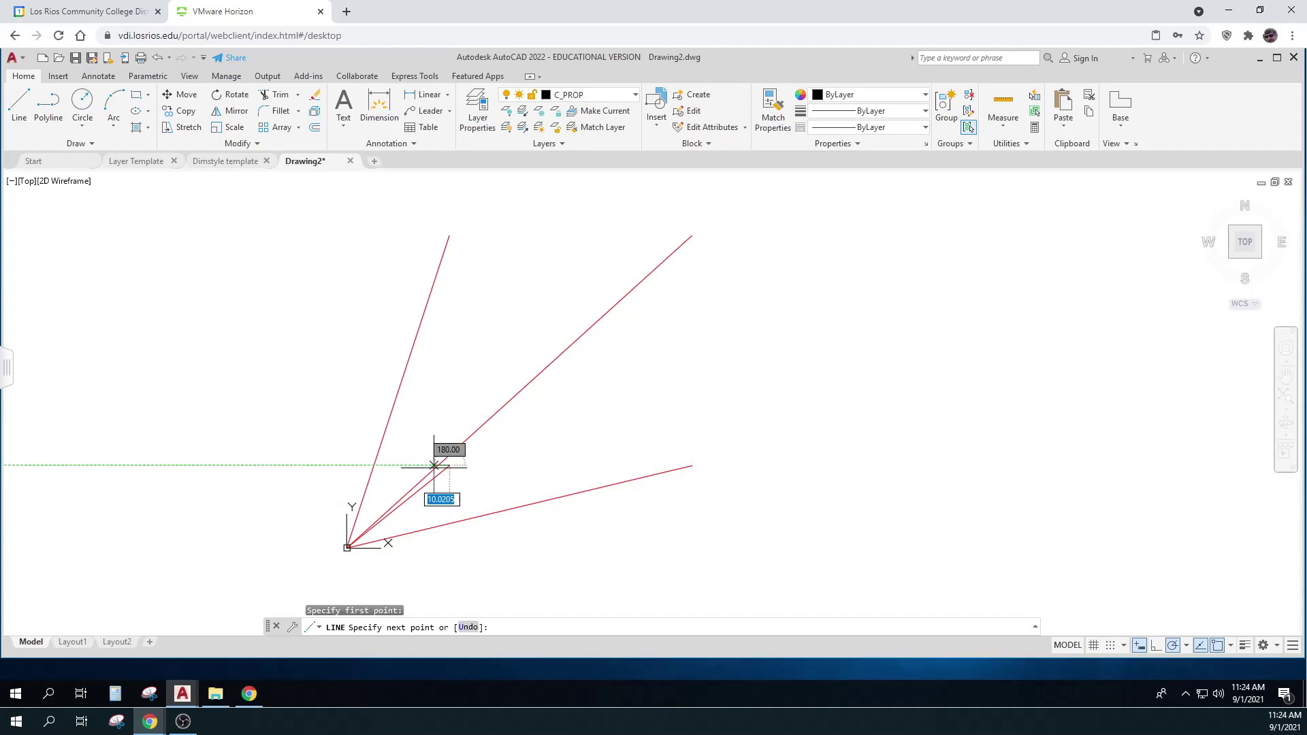
{"action": "left_click", "coordinate": [691, 466]}
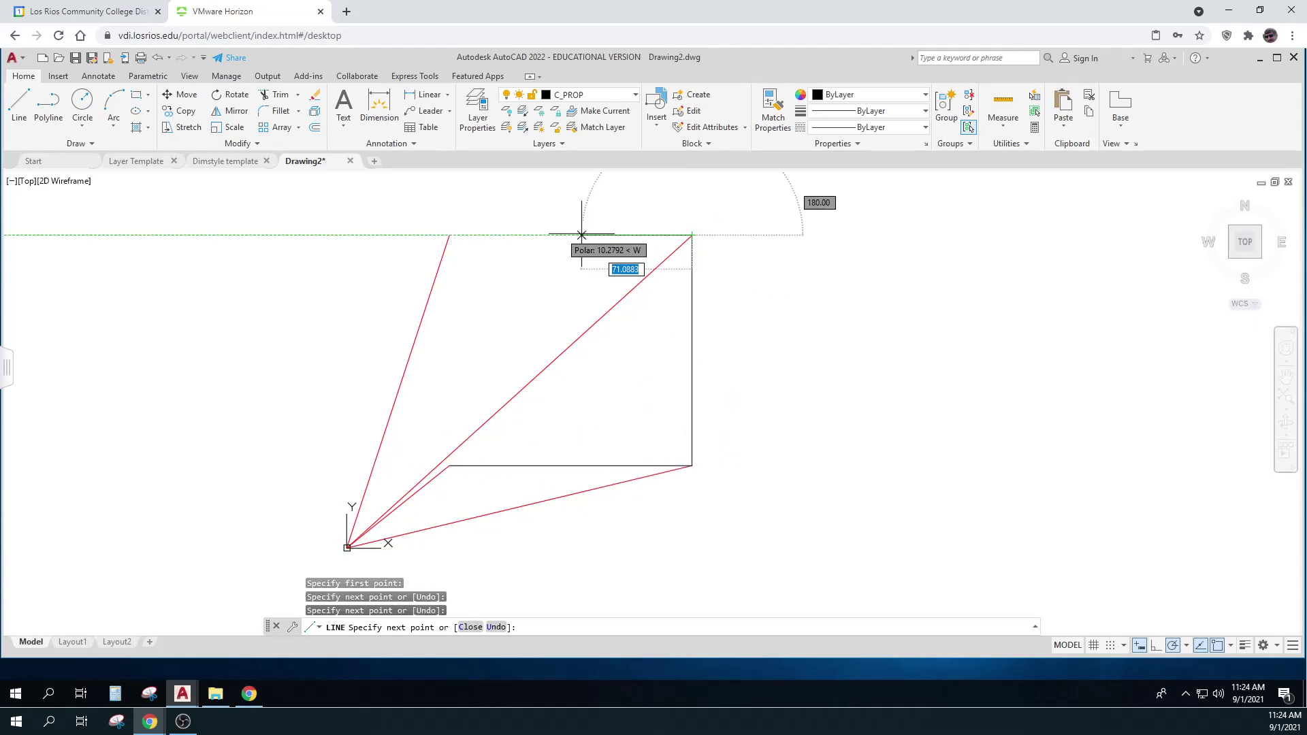
{"action": "left_click", "coordinate": [450, 235]}
{"action": "left_click", "coordinate": [450, 464]}
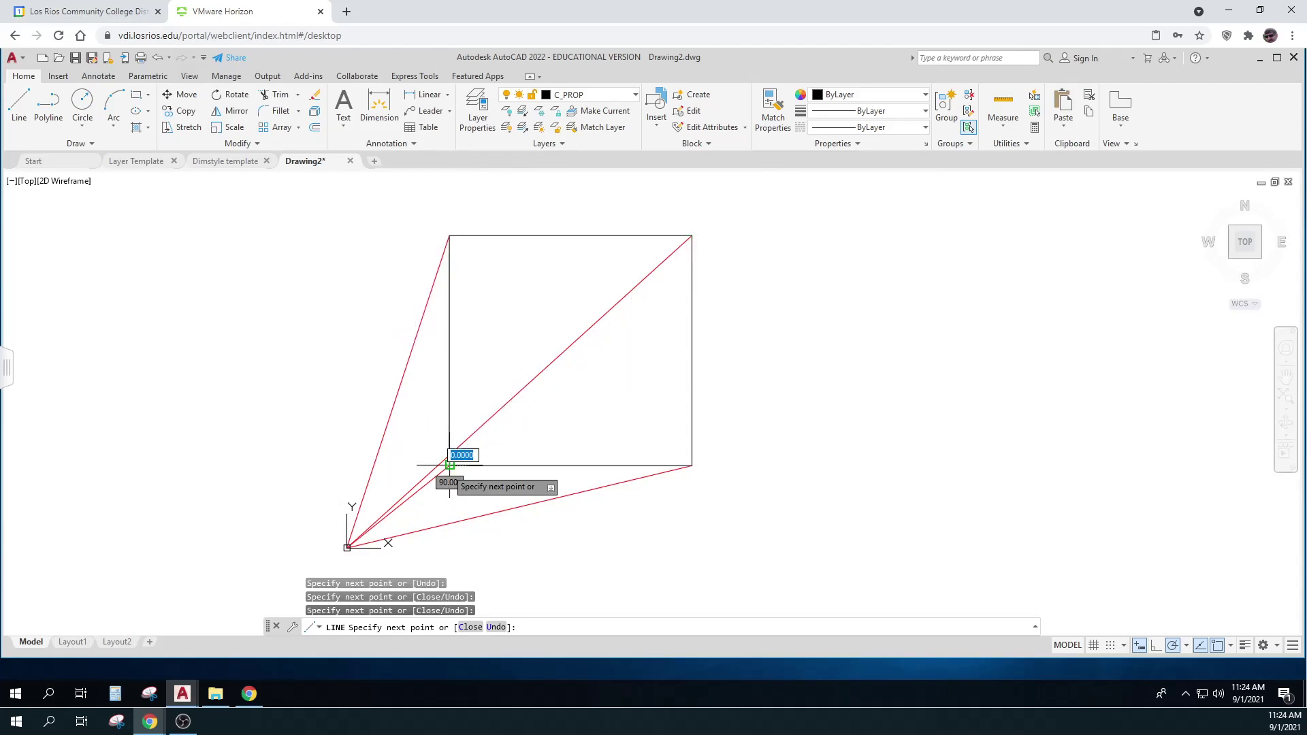
{"action": "left_click", "coordinate": [446, 469]}
{"action": "key", "text": "Return"}
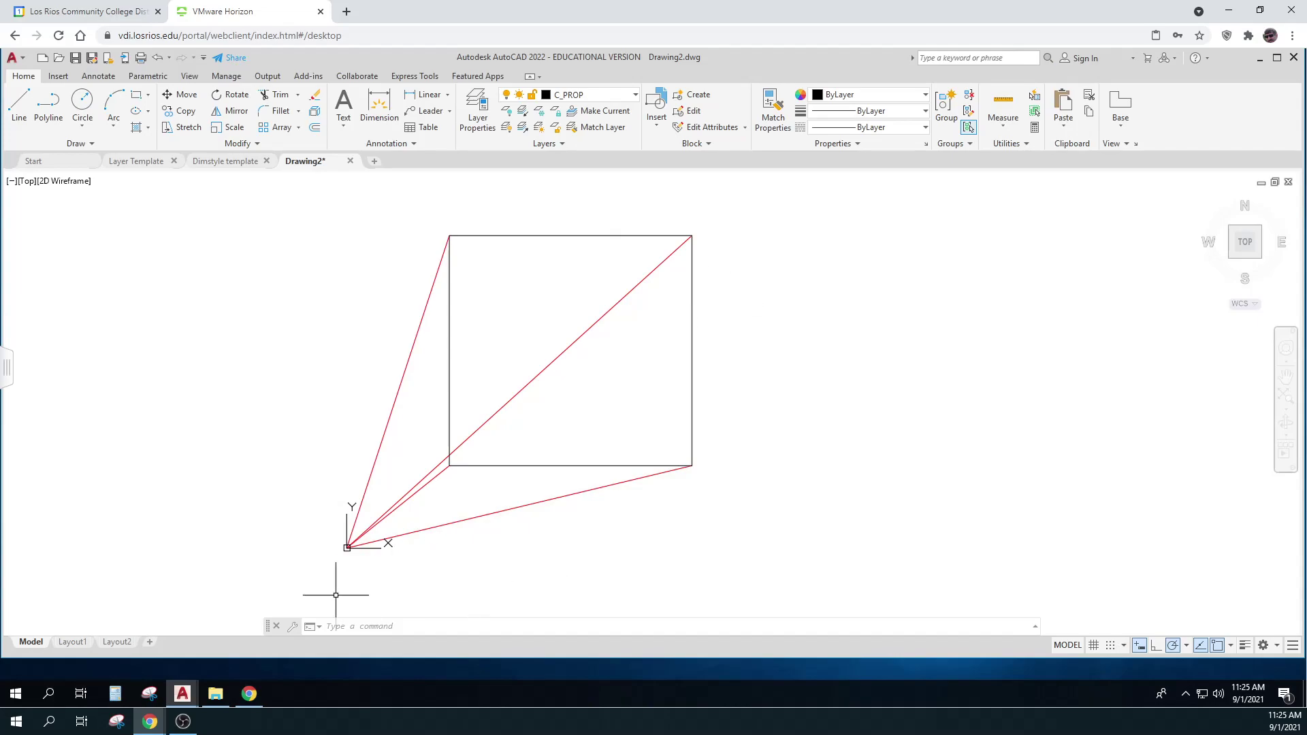
Add Layout3, window-select and delete its default viewport, and pan the blank sheet into view
{"action": "left_click", "coordinate": [150, 643]}
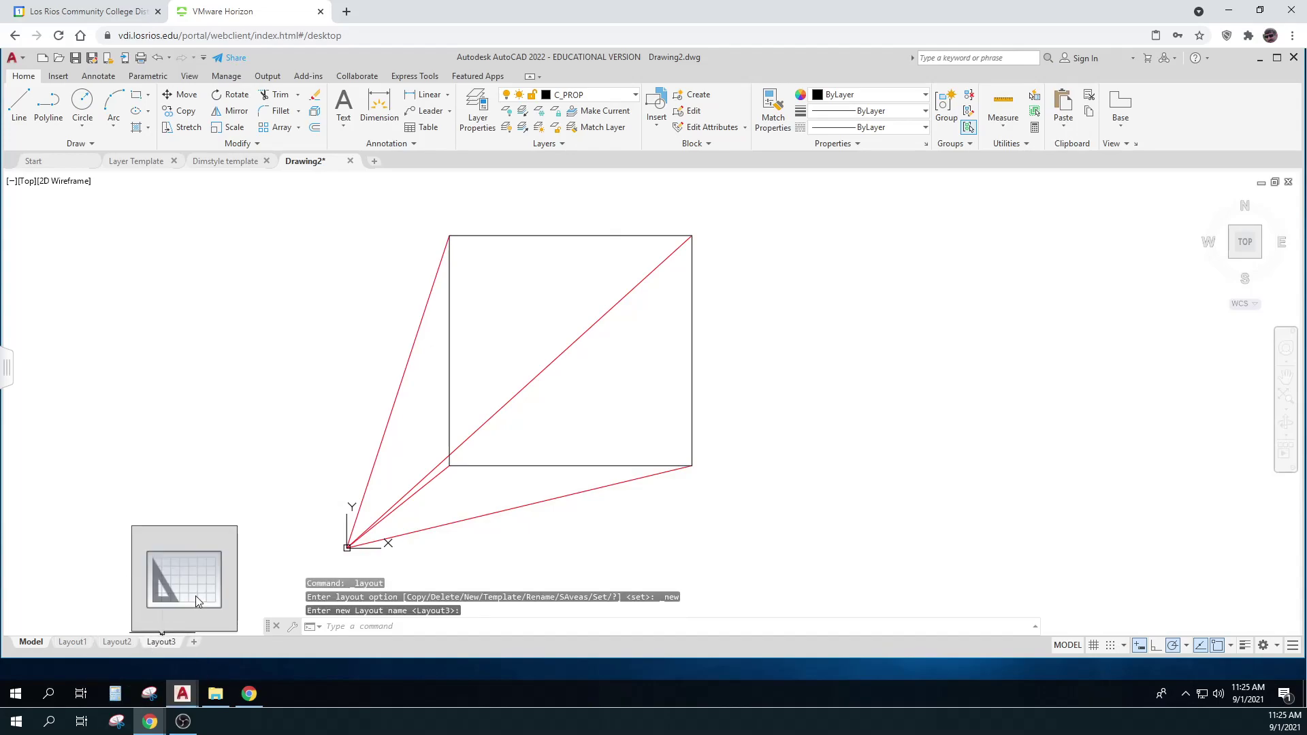
{"action": "left_click", "coordinate": [170, 643]}
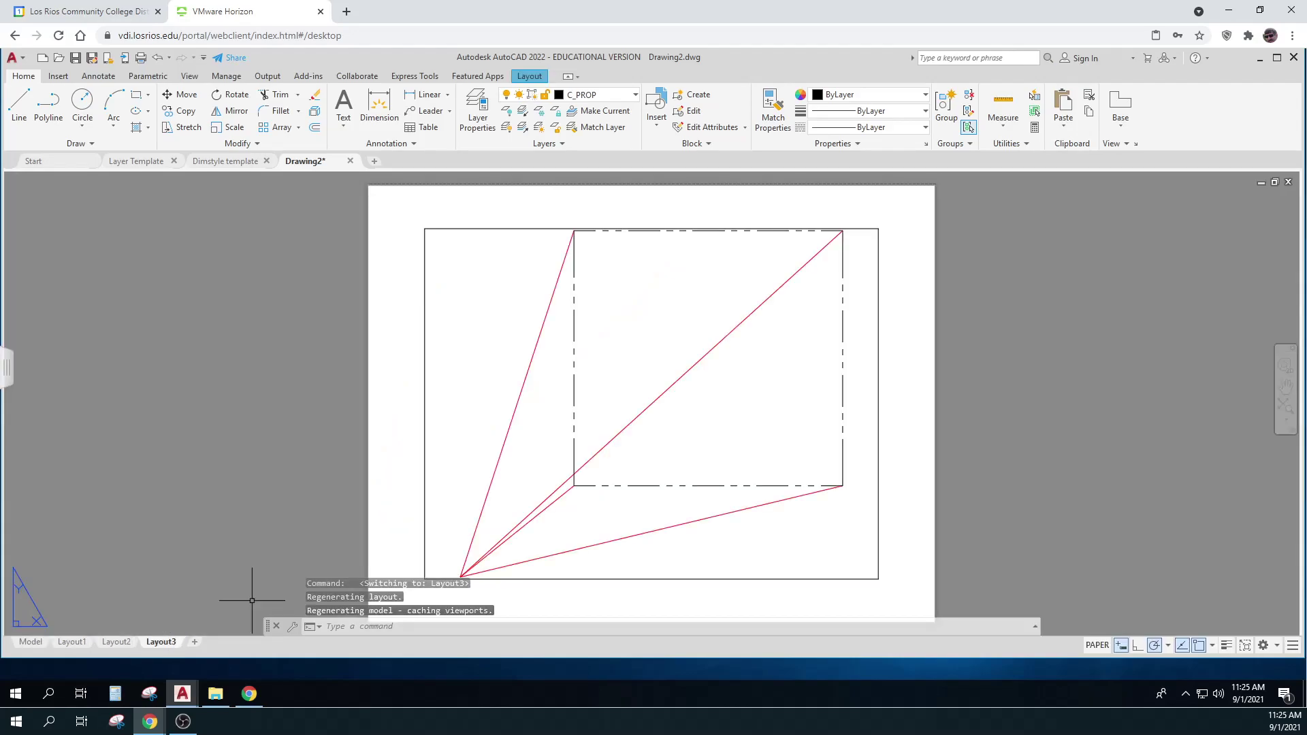
{"action": "left_click", "coordinate": [465, 426]}
{"action": "left_click", "coordinate": [386, 386]}
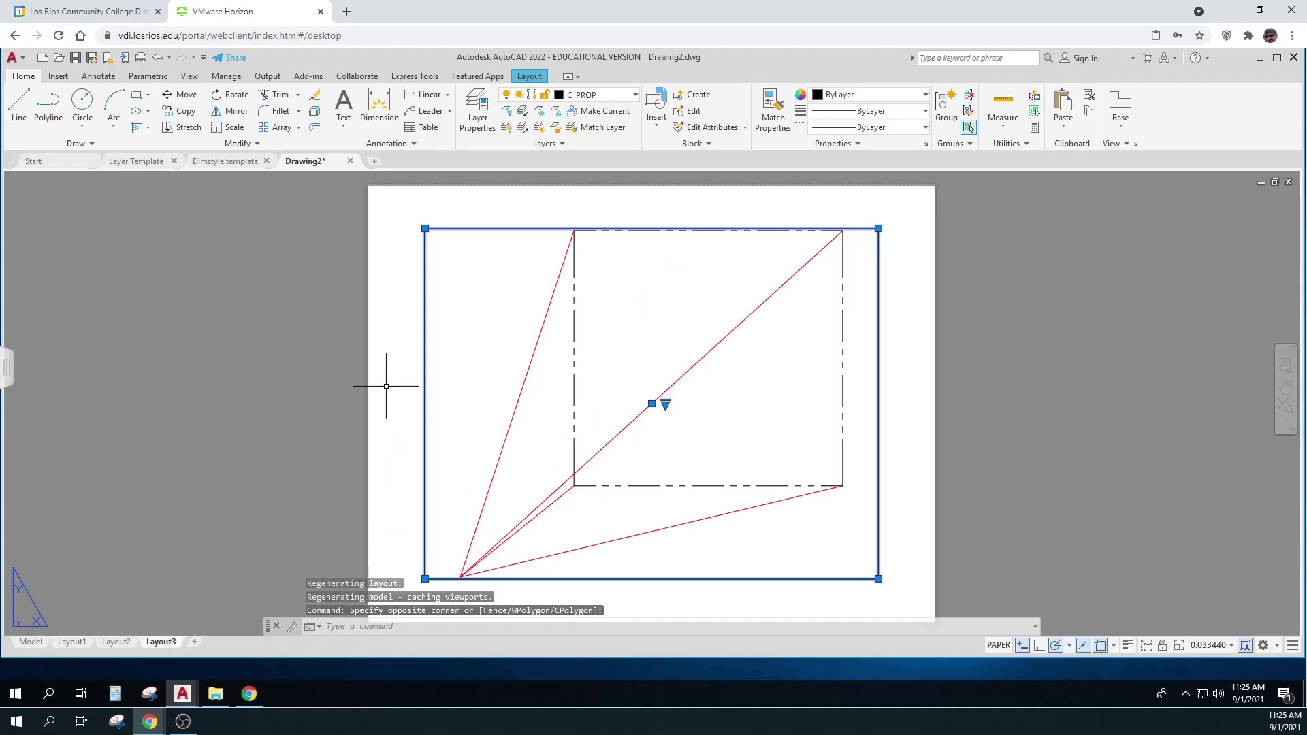
{"action": "key", "text": "Delete"}
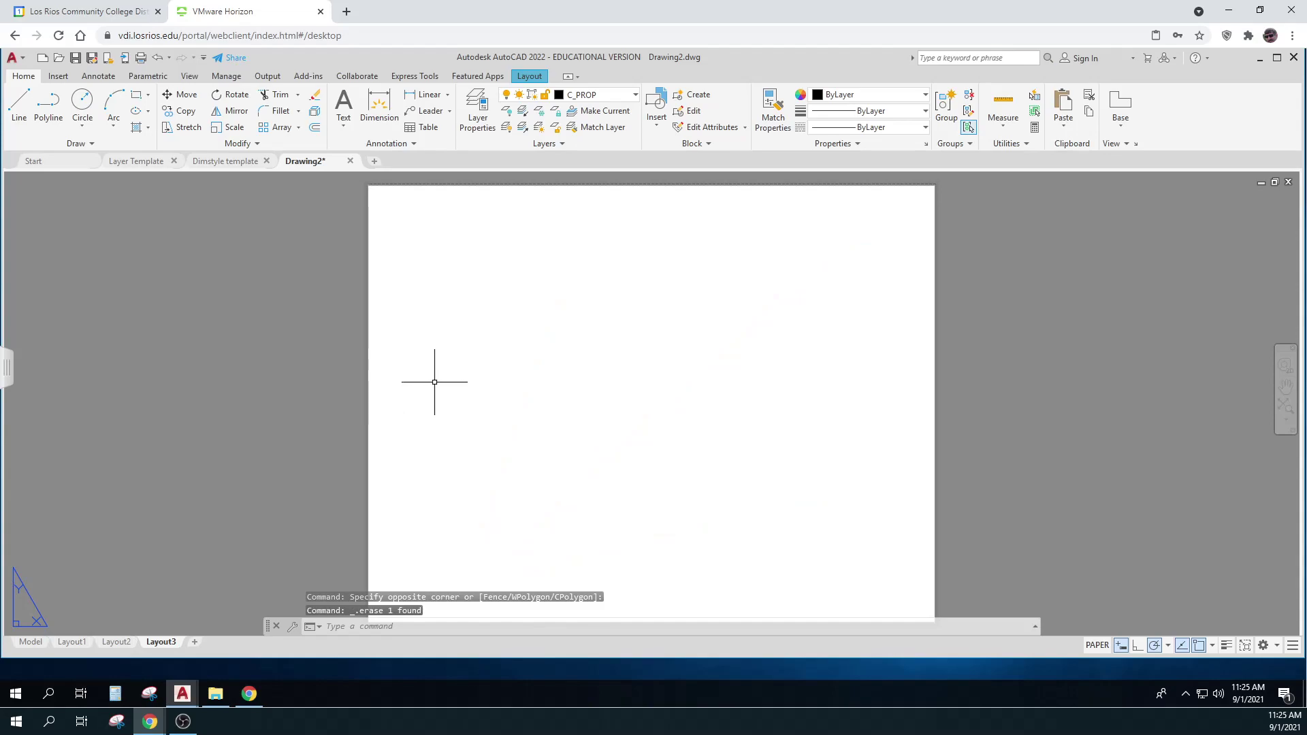
{"action": "scroll", "coordinate": [437, 374], "scroll_direction": "down", "scroll_amount": 3}
{"action": "middle_click_drag", "start_coordinate": [437, 374], "coordinate": [421, 371]}
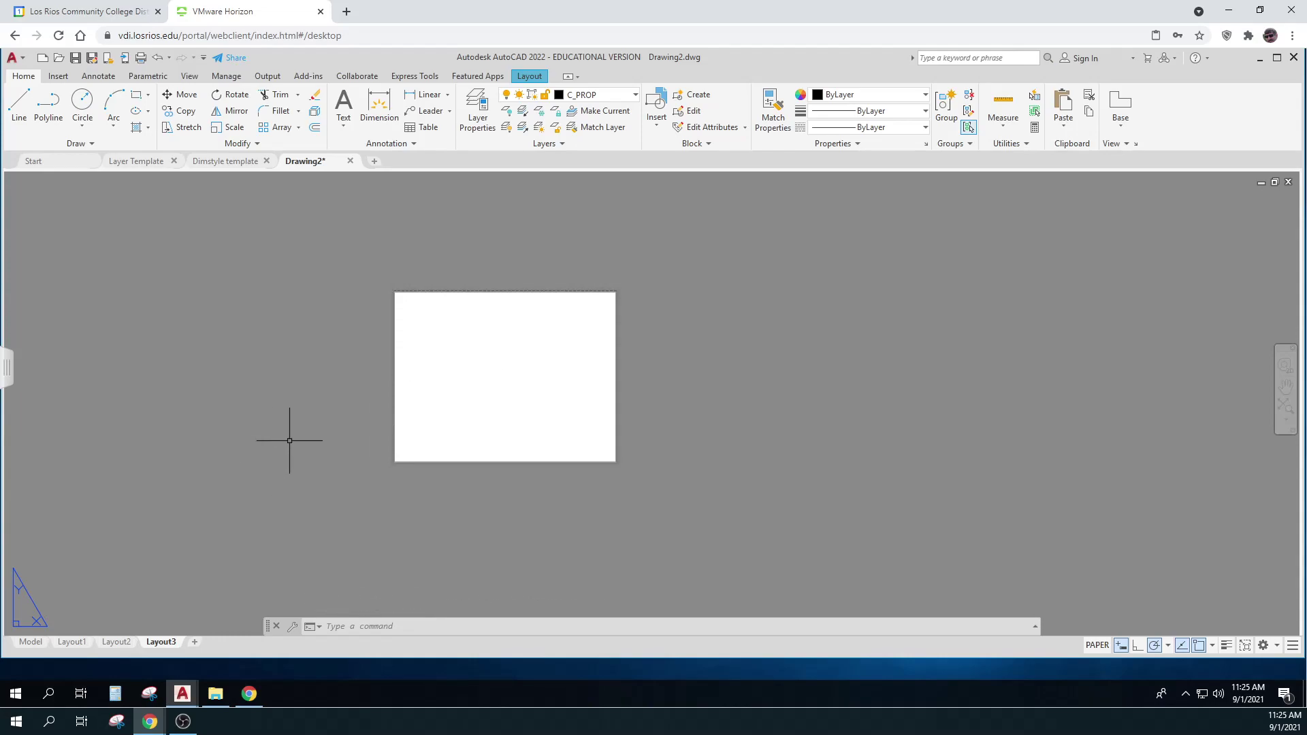
Edit Layout3's page setup to use the Adobe PDF printer and the Grayscale.ctb plot style
{"action": "right_click", "coordinate": [156, 645]}
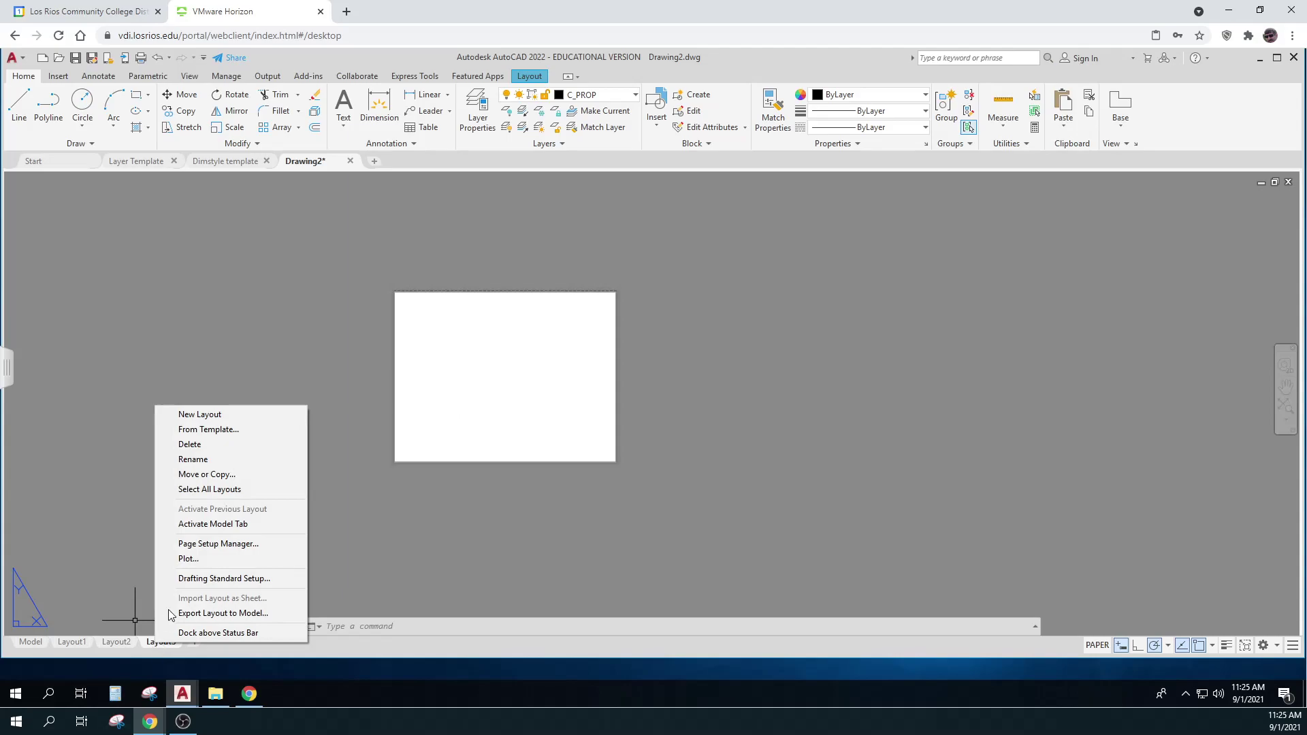
{"action": "left_click", "coordinate": [218, 545]}
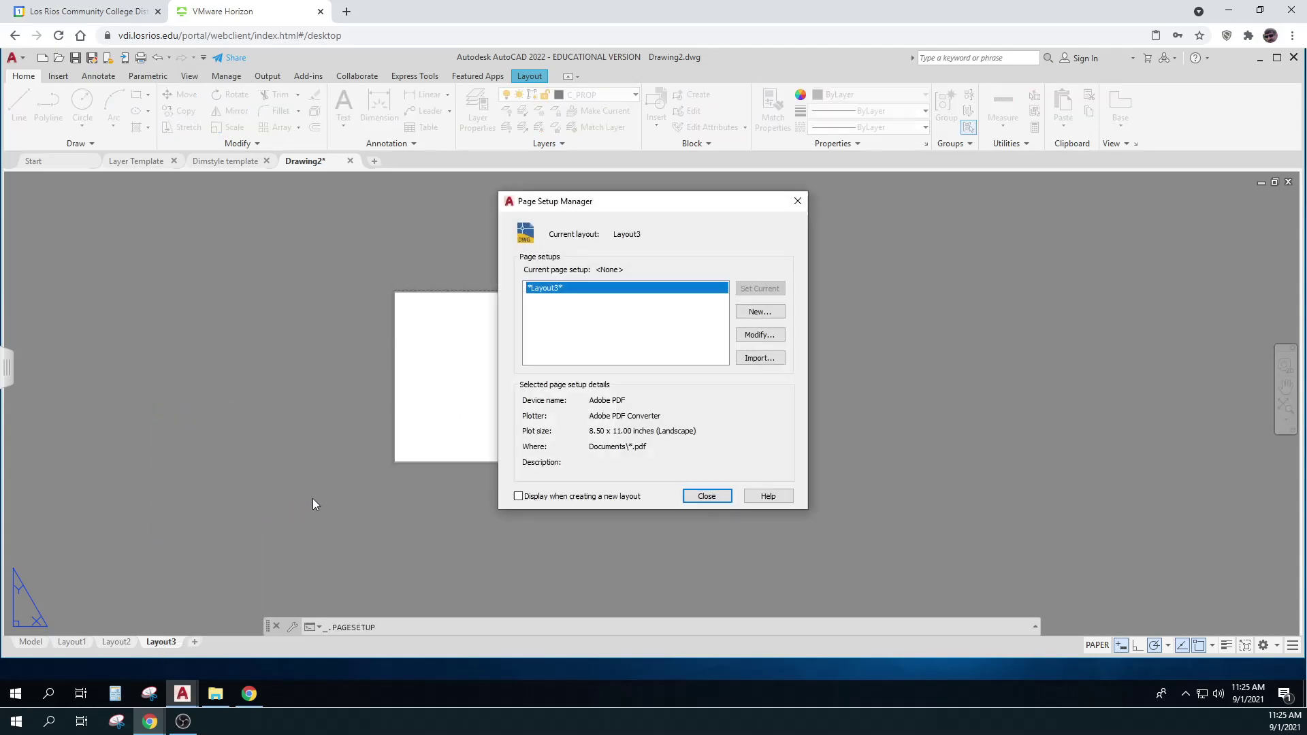
{"action": "left_click", "coordinate": [758, 336]}
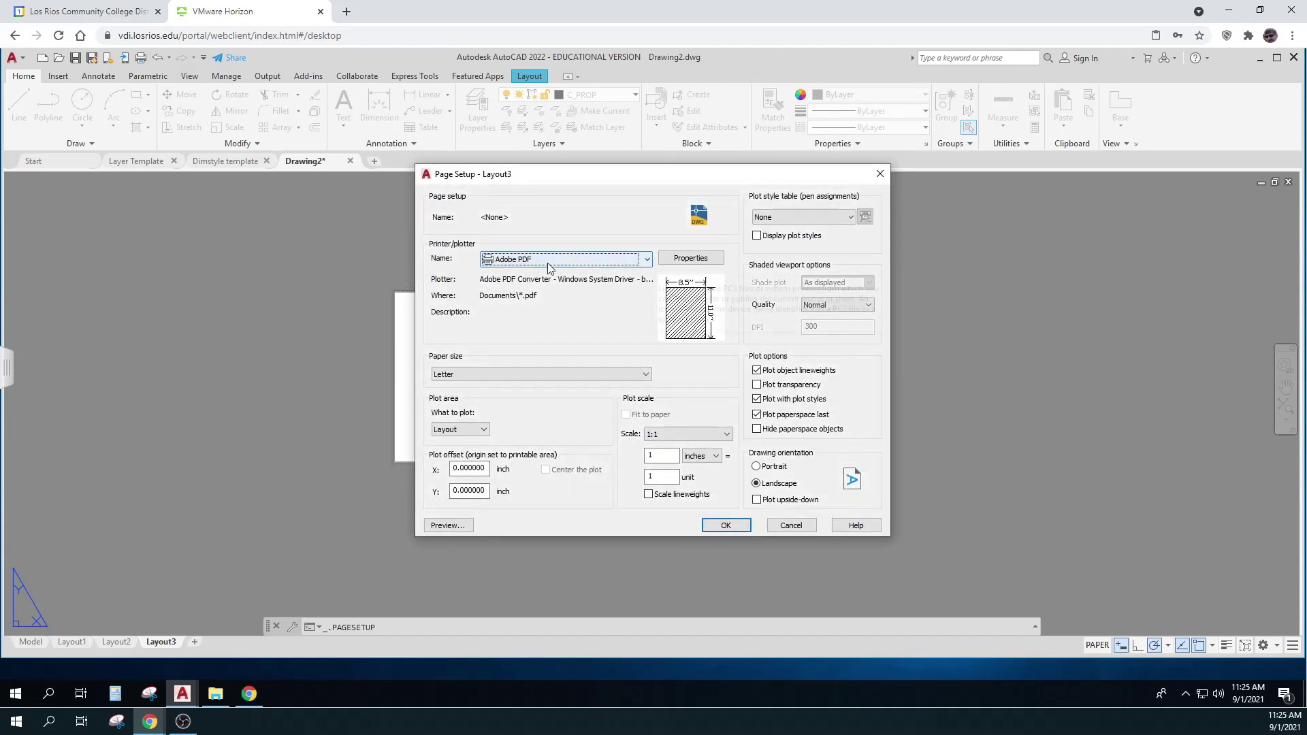
{"action": "left_click", "coordinate": [547, 263]}
{"action": "left_click", "coordinate": [849, 216]}
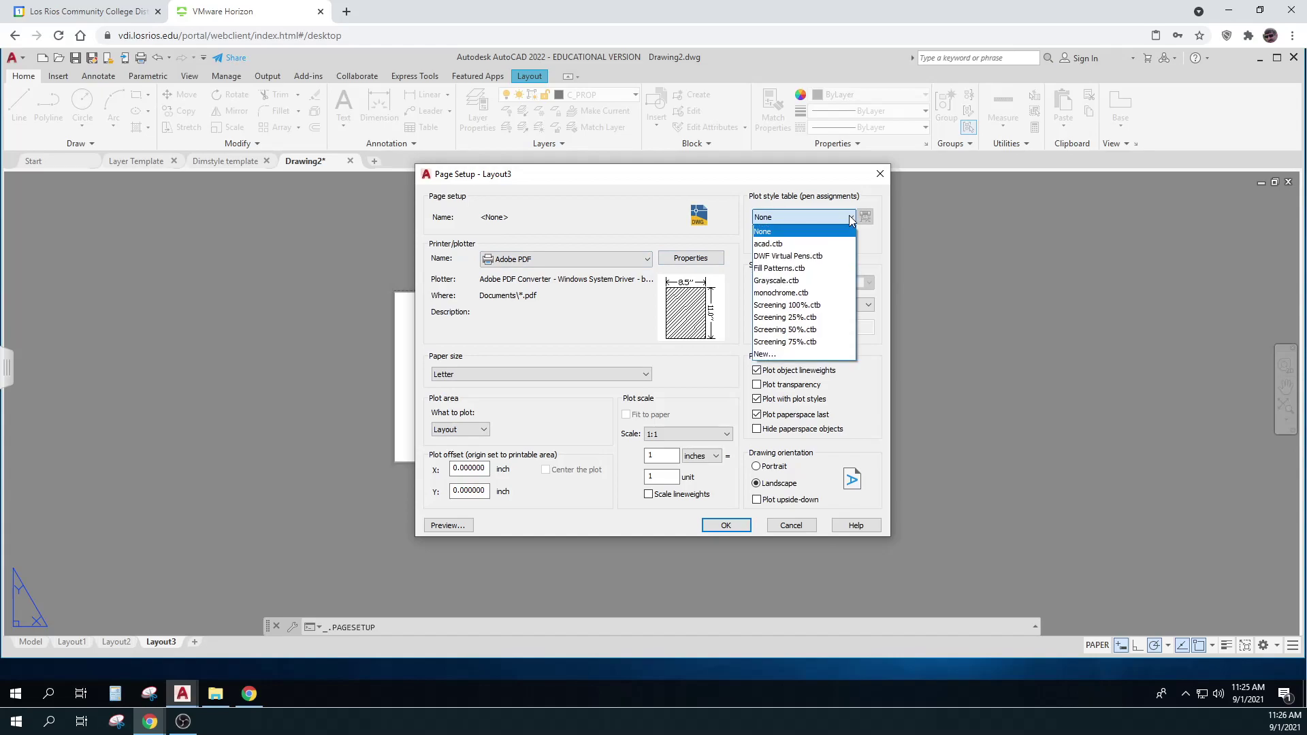
{"action": "left_click", "coordinate": [788, 281]}
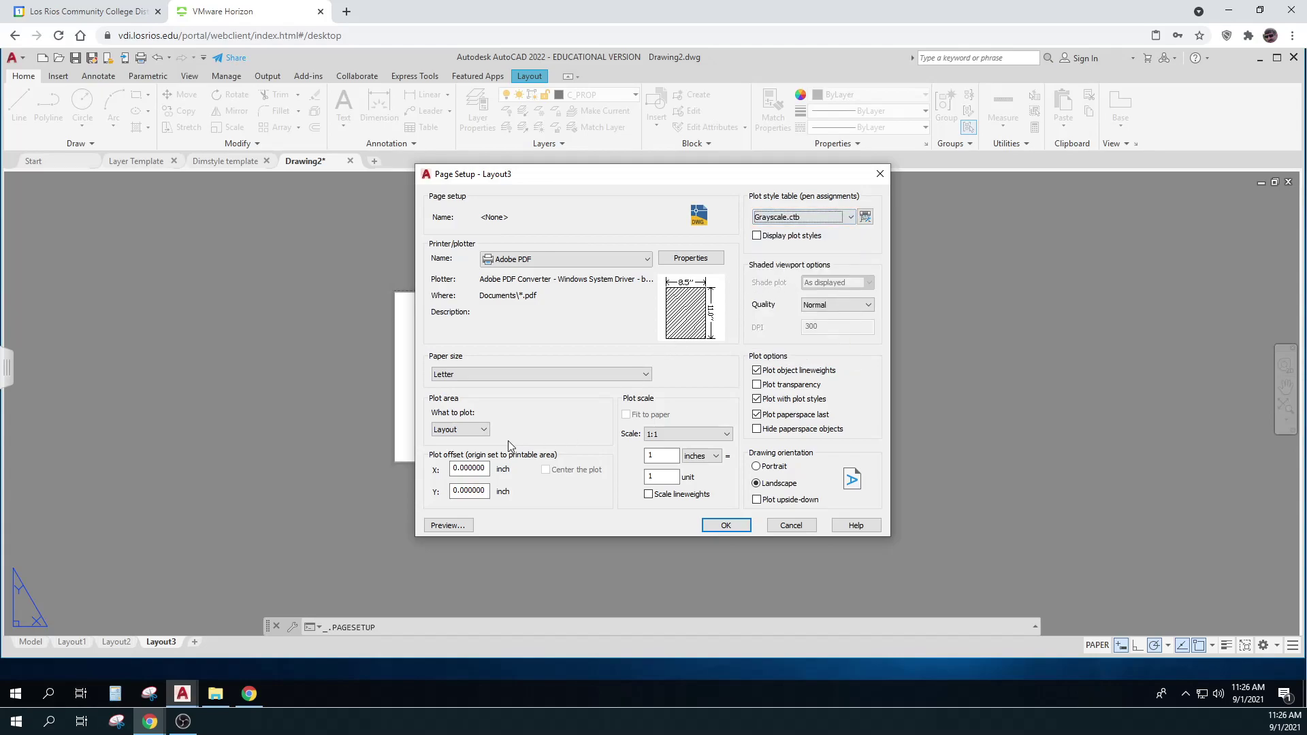
Set the paper size to 11 x 17, preview the sheet, and accept the page setup
{"action": "left_click", "coordinate": [640, 373]}
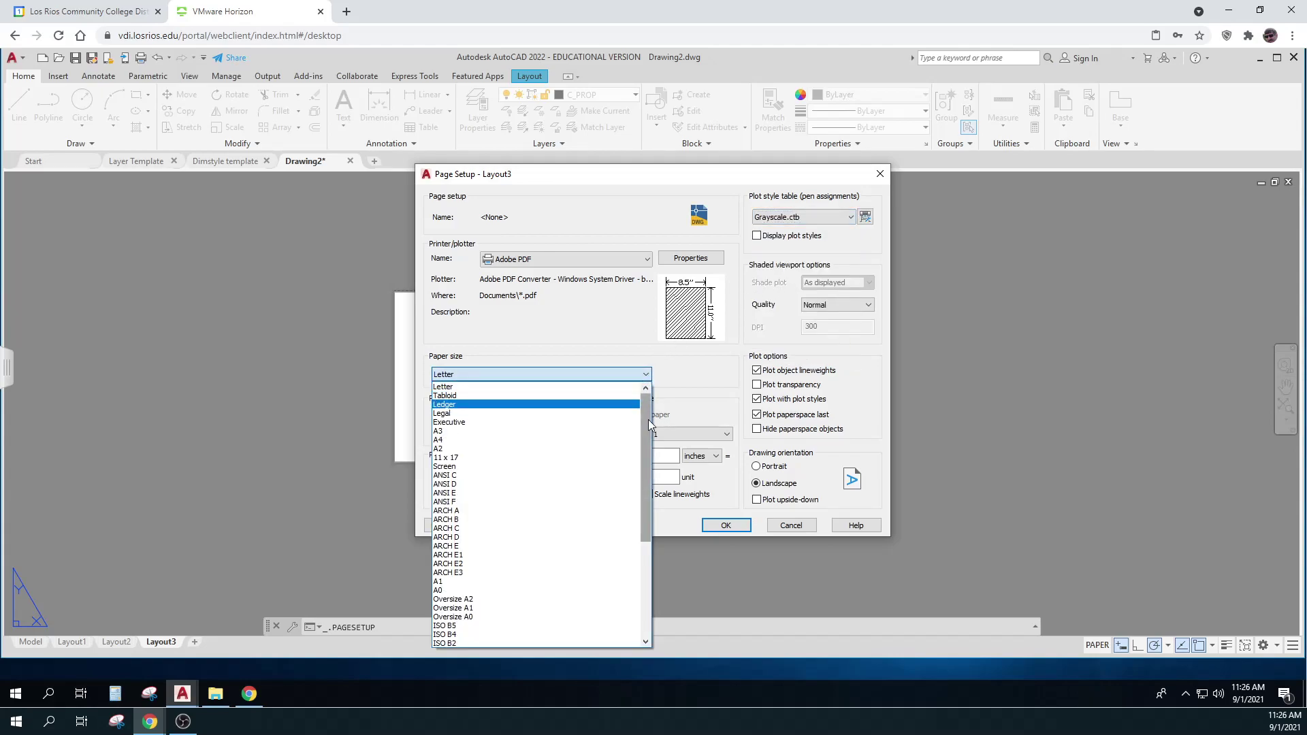
{"action": "left_click_drag", "start_coordinate": [648, 420], "coordinate": [648, 426]}
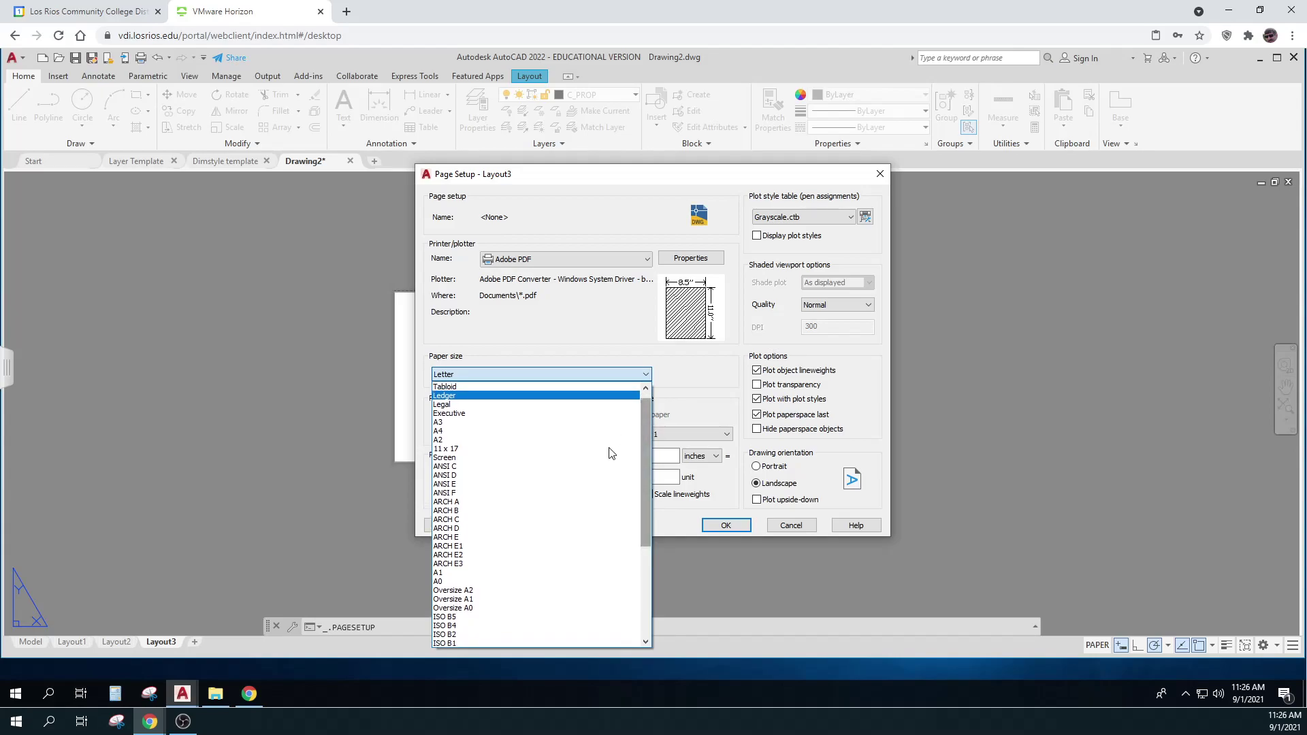
{"action": "left_click", "coordinate": [448, 512]}
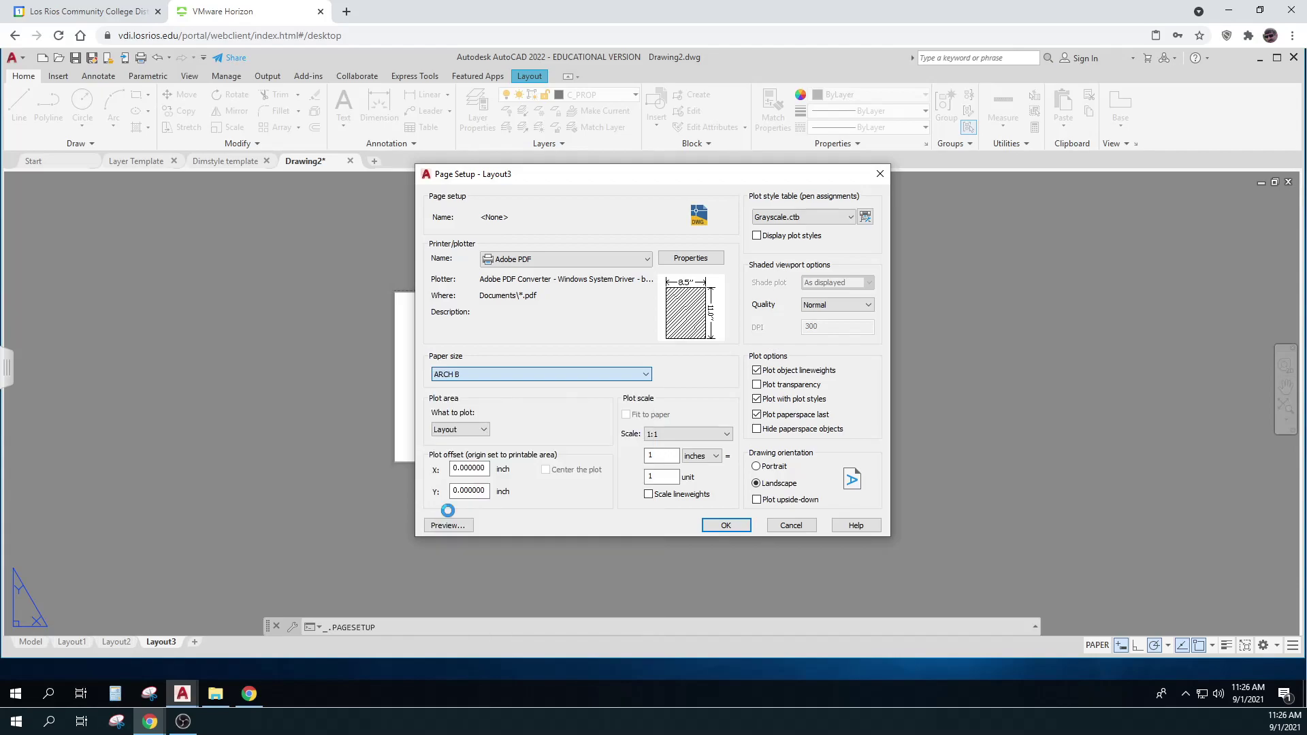
{"action": "left_click", "coordinate": [640, 375]}
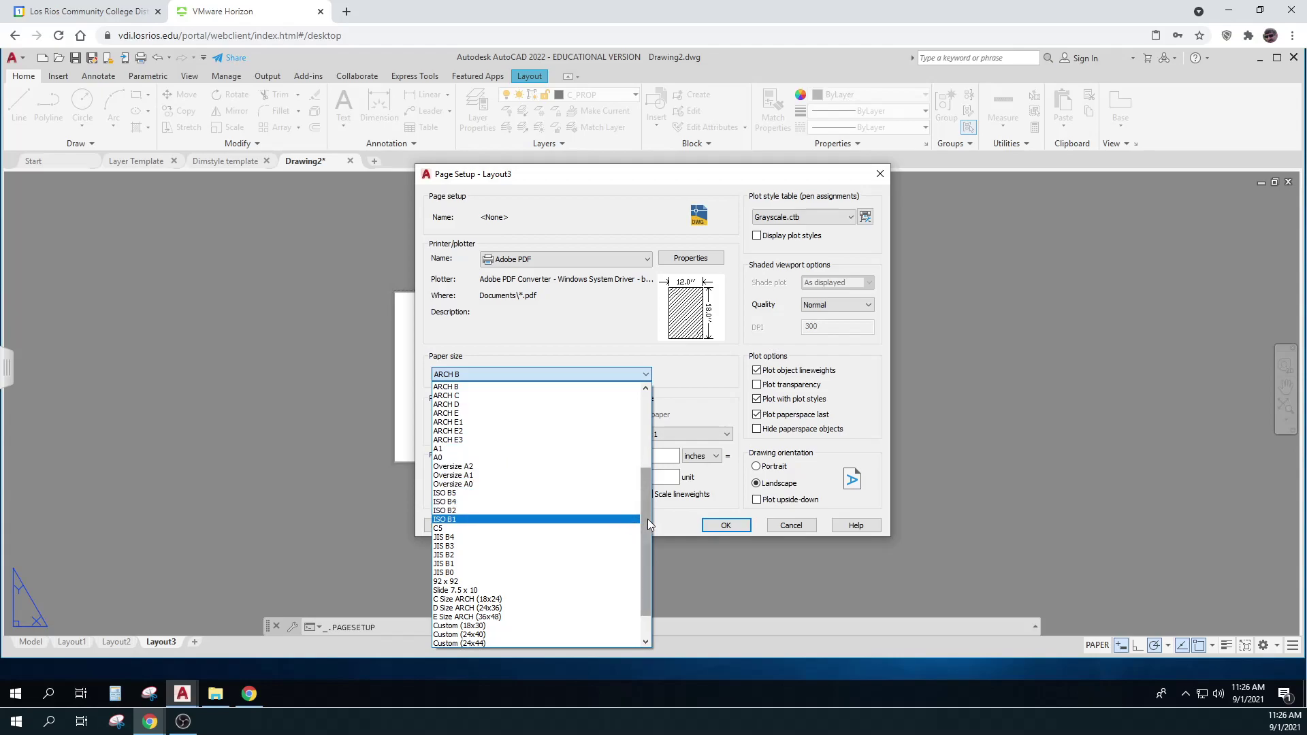
{"action": "left_click_drag", "start_coordinate": [647, 519], "coordinate": [654, 422]}
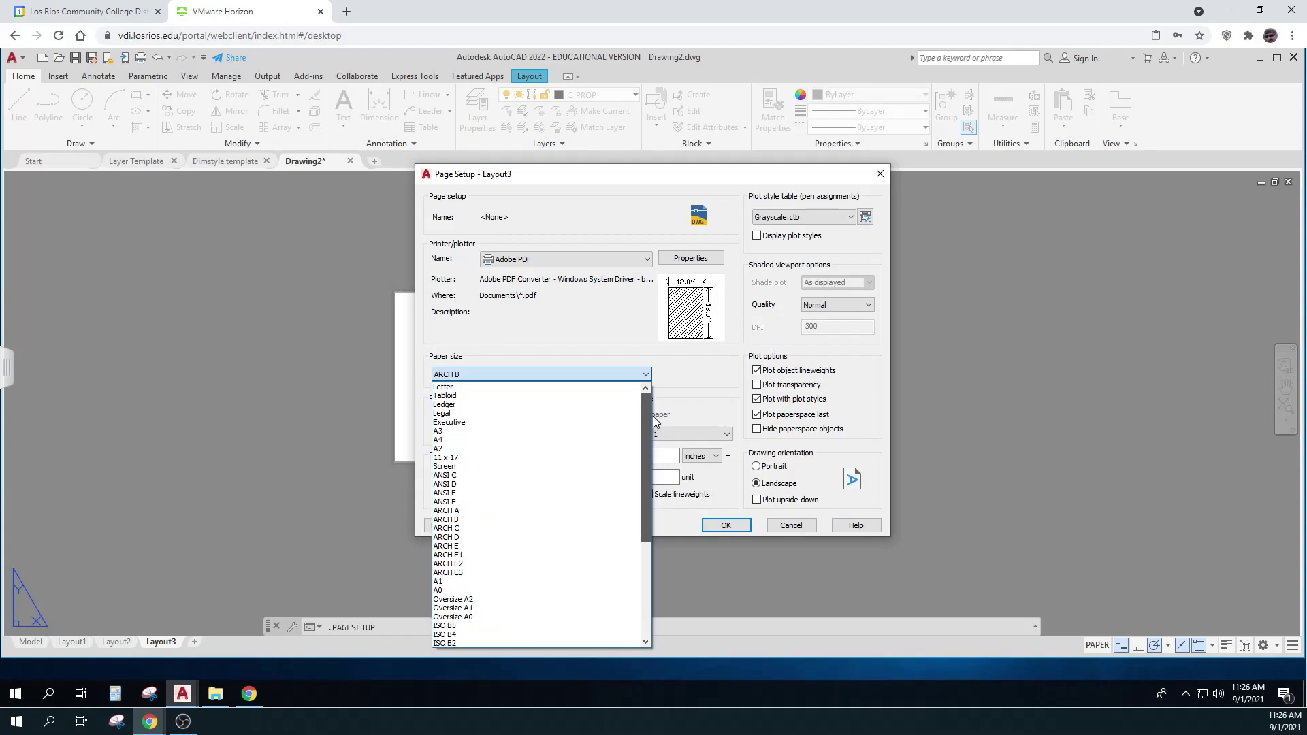
{"action": "left_click", "coordinate": [471, 459]}
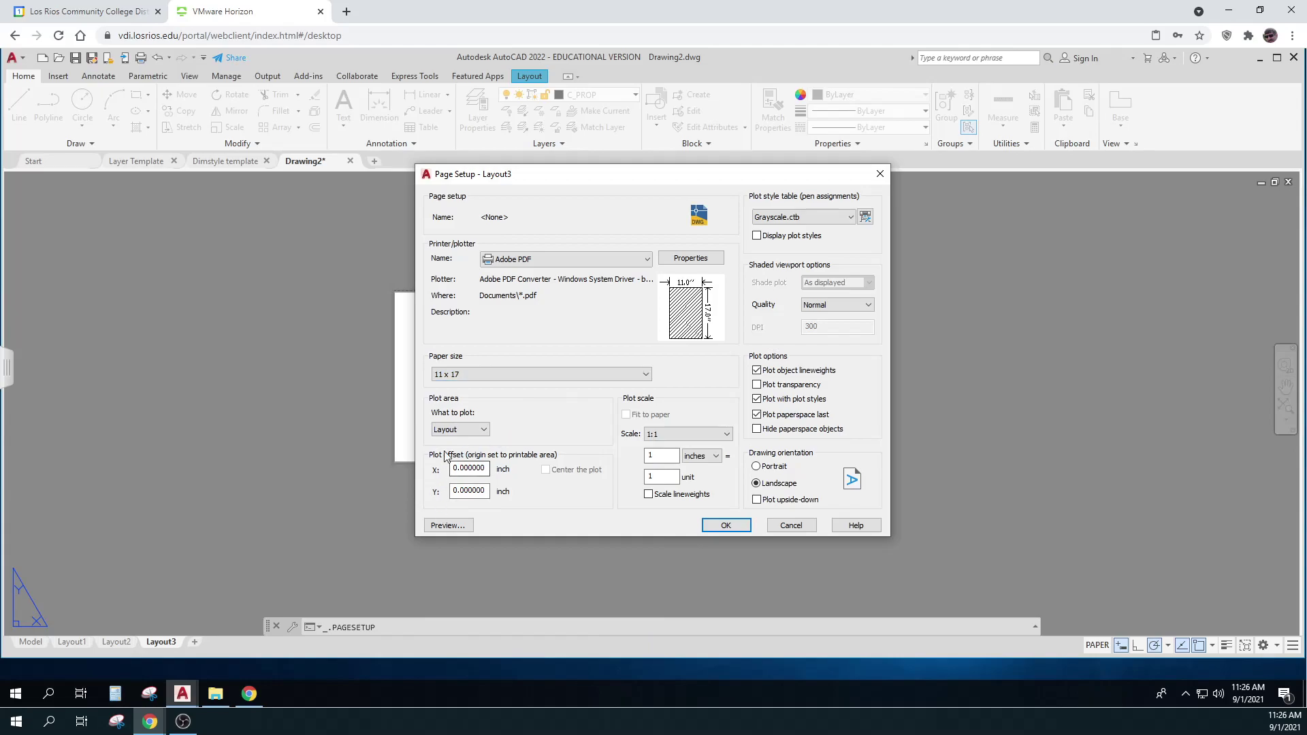
{"action": "left_click", "coordinate": [446, 526]}
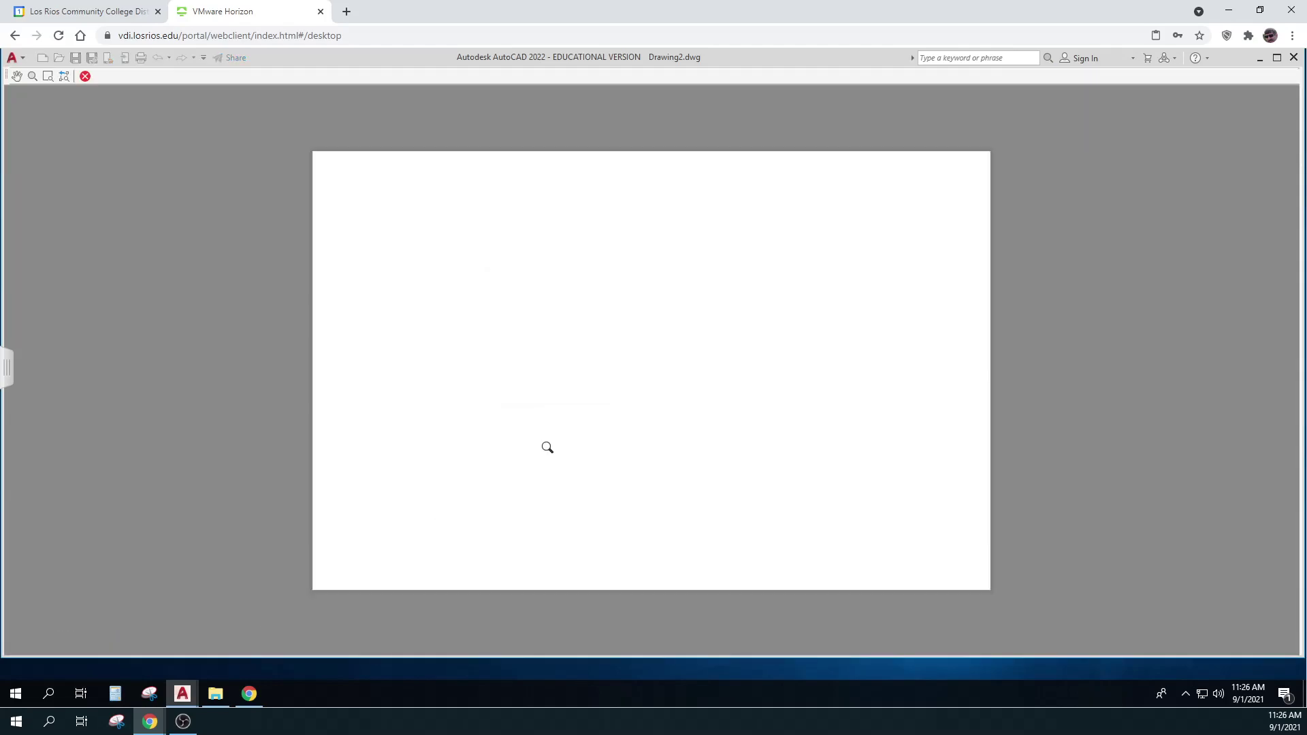
{"action": "right_click", "coordinate": [548, 442]}
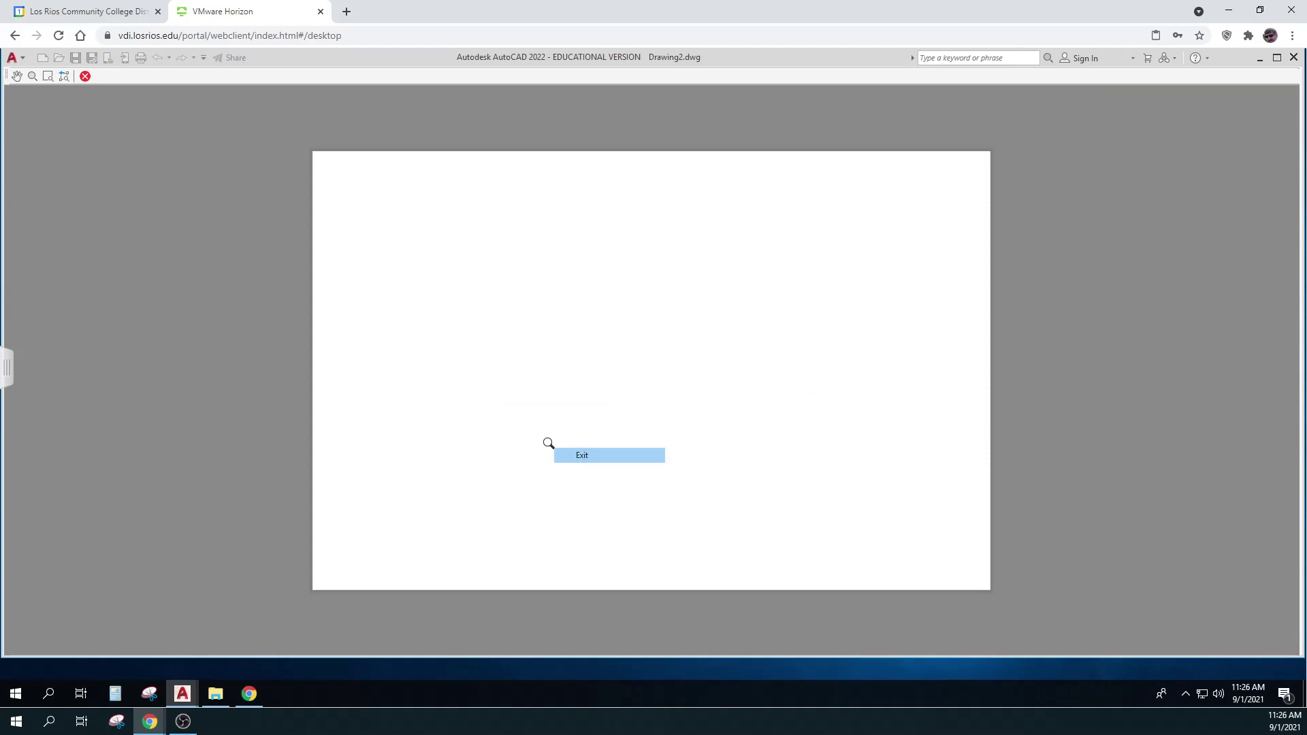
{"action": "left_click", "coordinate": [578, 455]}
{"action": "left_click", "coordinate": [719, 529]}
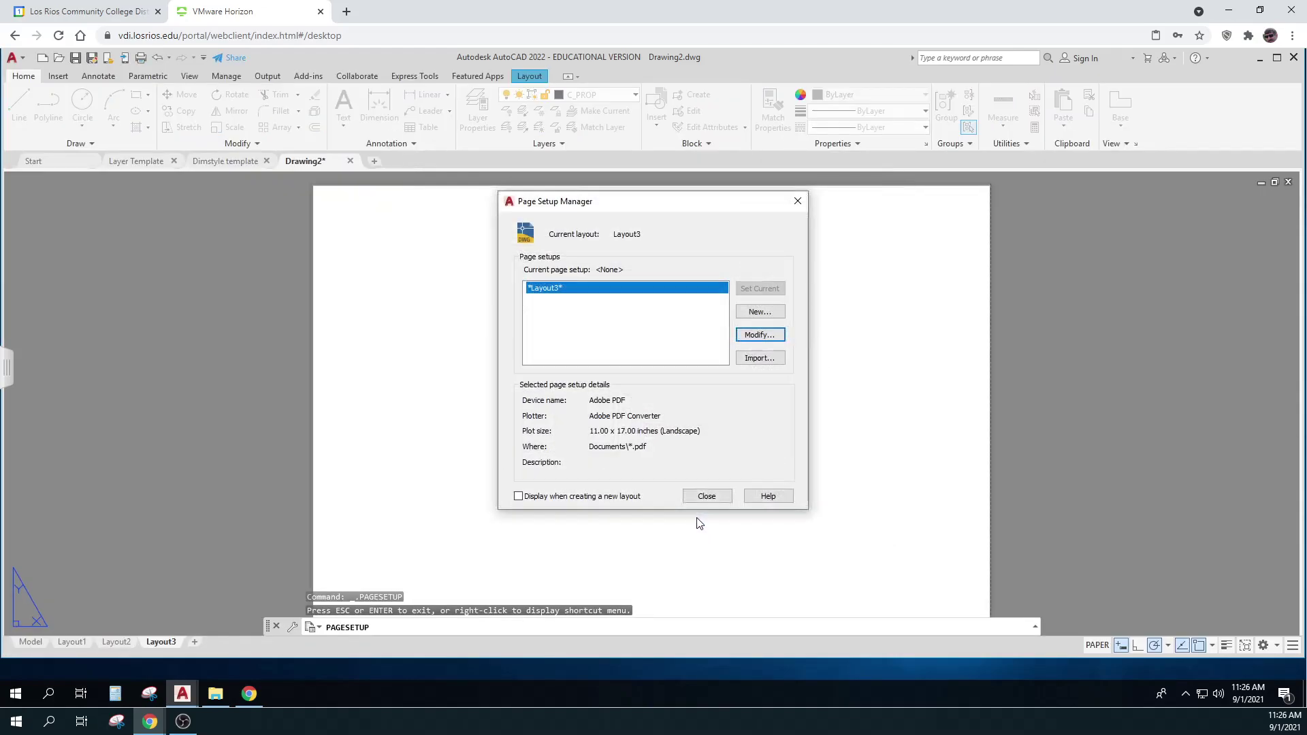
{"action": "left_click", "coordinate": [721, 499]}
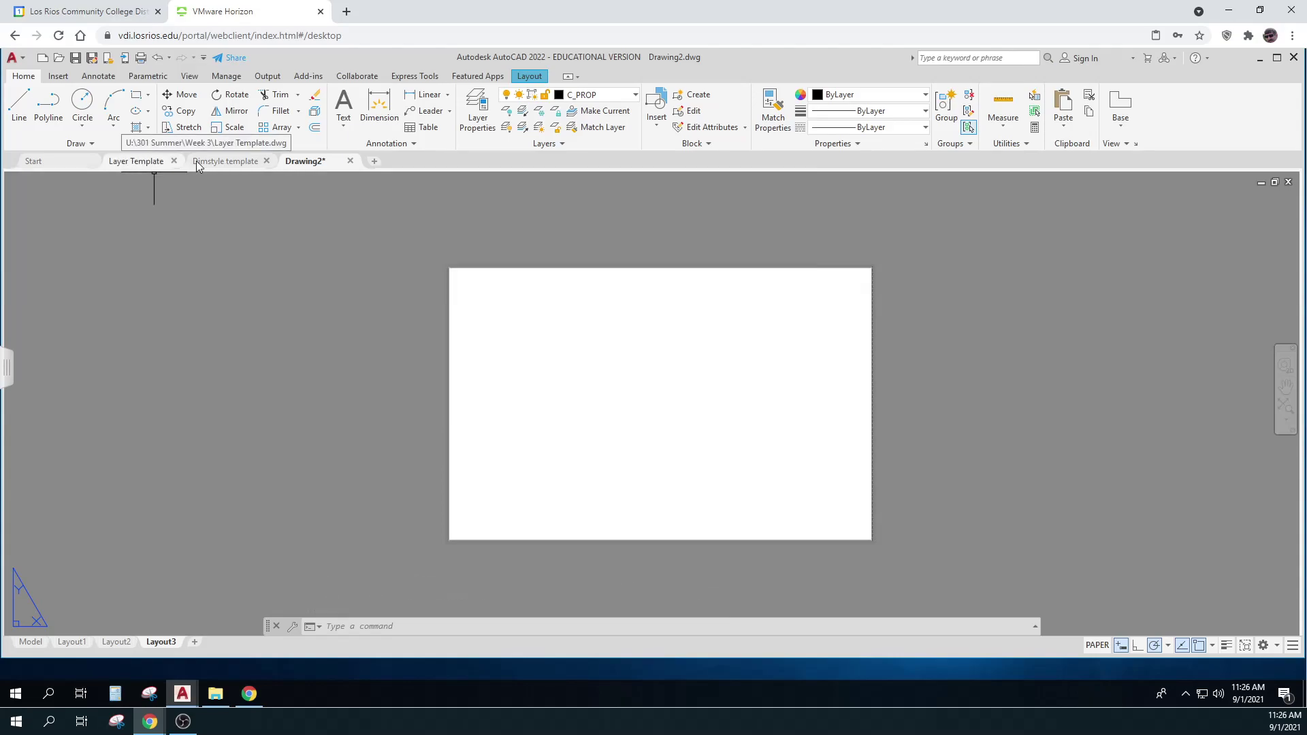
Open DesignCenter with DC and select Layout Arch B Border among Layer Template's blocks
{"action": "mouse_move", "coordinate": [213, 166]}
{"action": "left_click", "coordinate": [201, 241]}
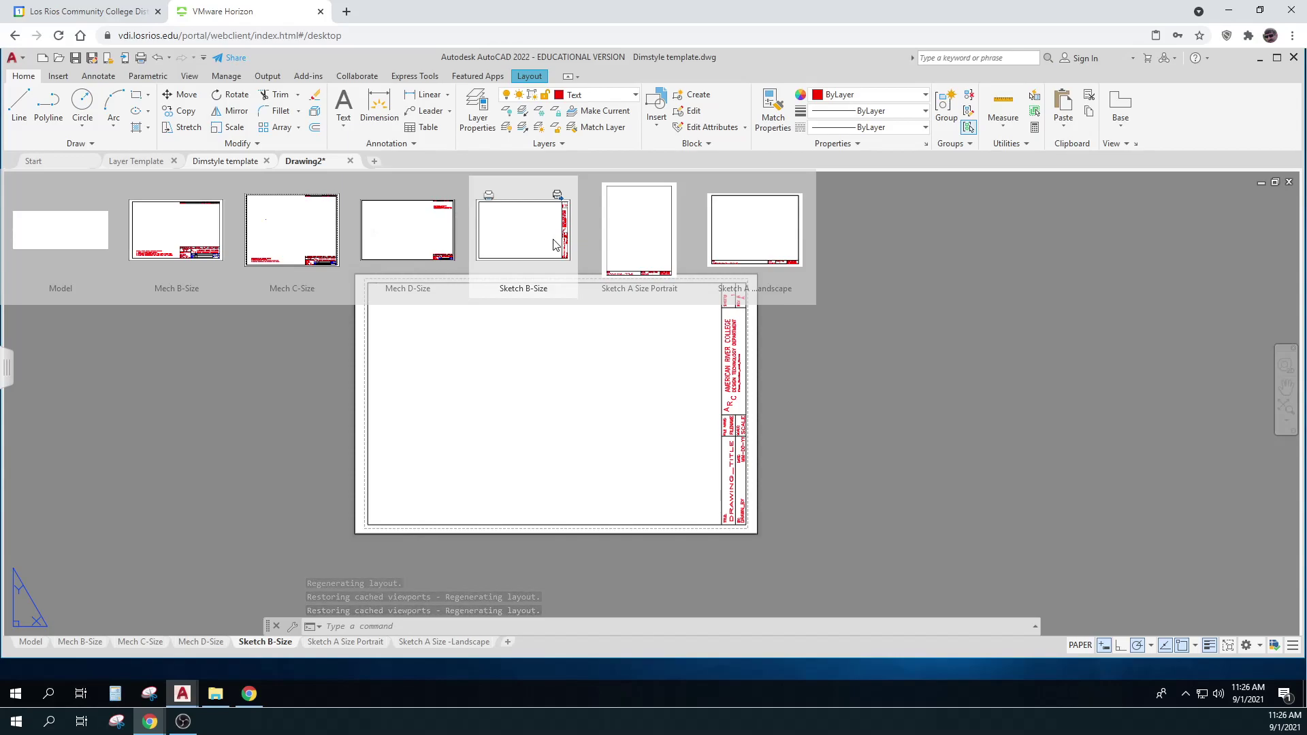
{"action": "key", "text": "Escape"}
{"action": "type", "text": "dc"}
{"action": "key", "text": "Return"}
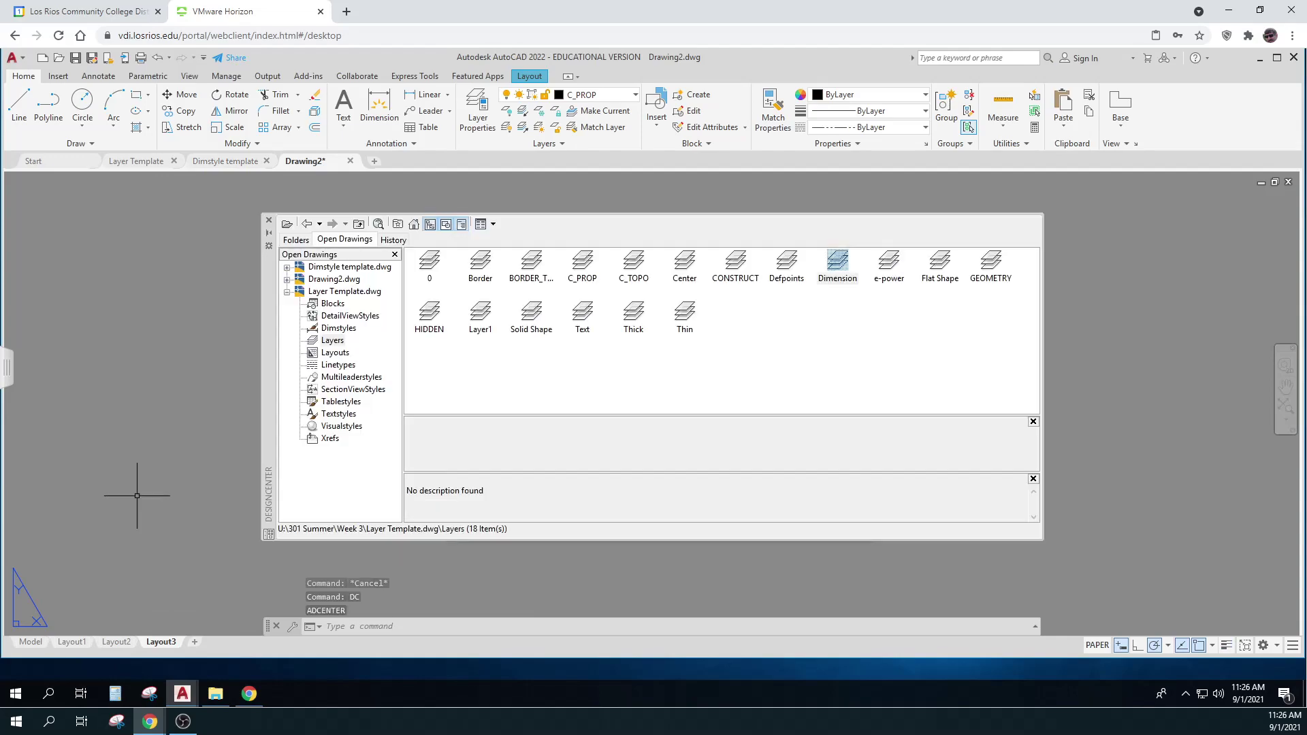
{"action": "left_click", "coordinate": [333, 303]}
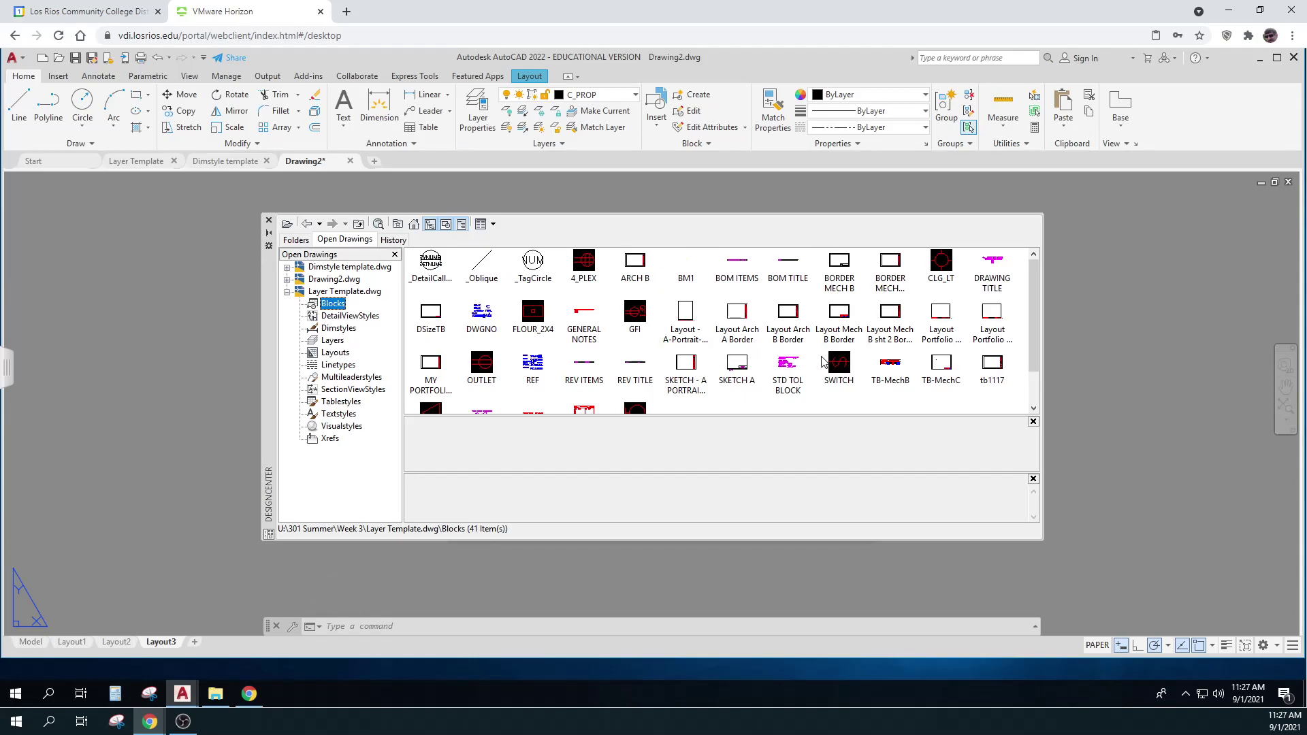
{"action": "left_click", "coordinate": [792, 318]}
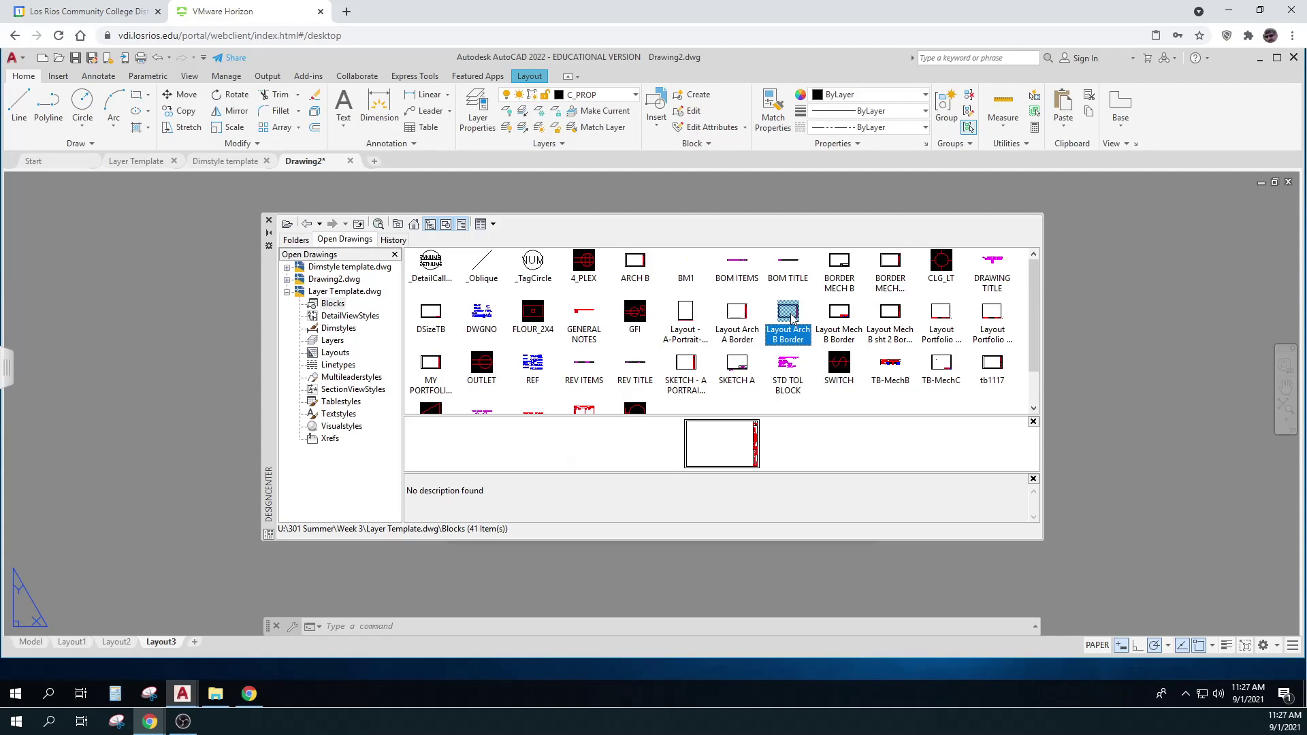
Place the Layout Arch B Border block left of the paper, skipping its attributes, and close DesignCenter
{"action": "double_click", "coordinate": [792, 318]}
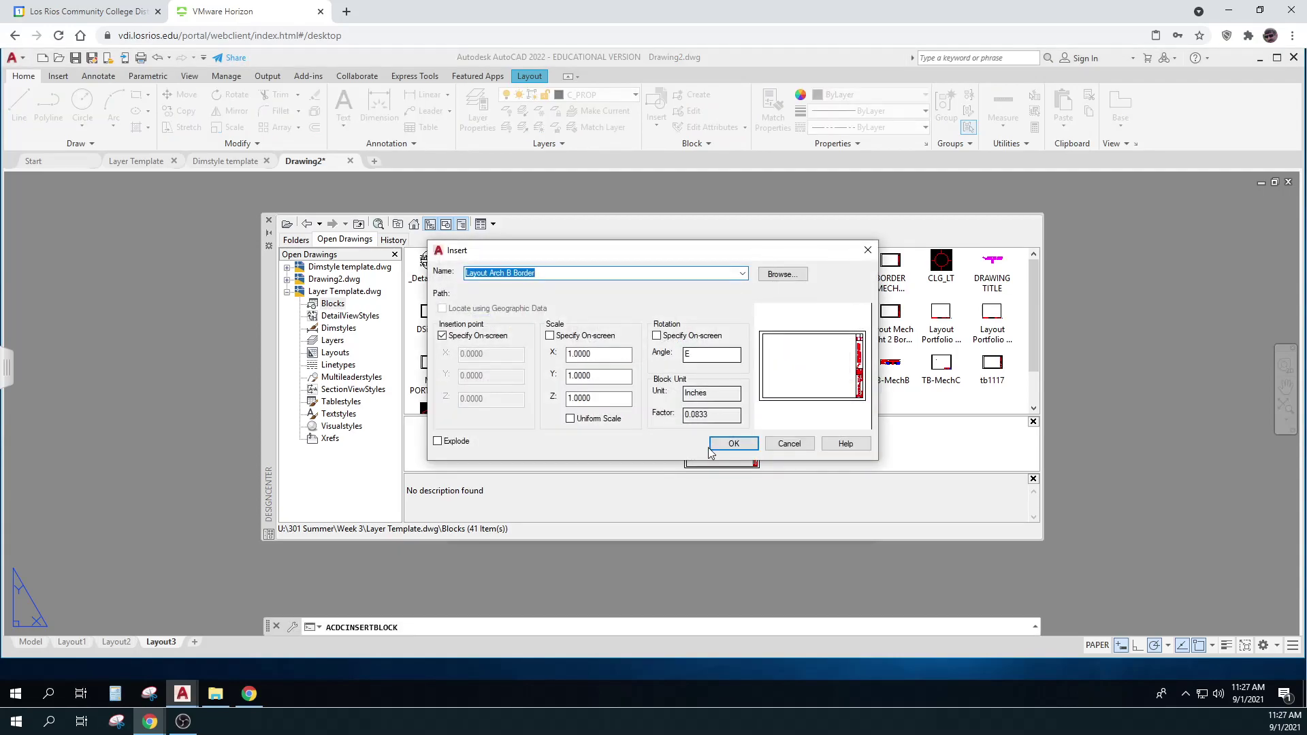
{"action": "left_click", "coordinate": [734, 450]}
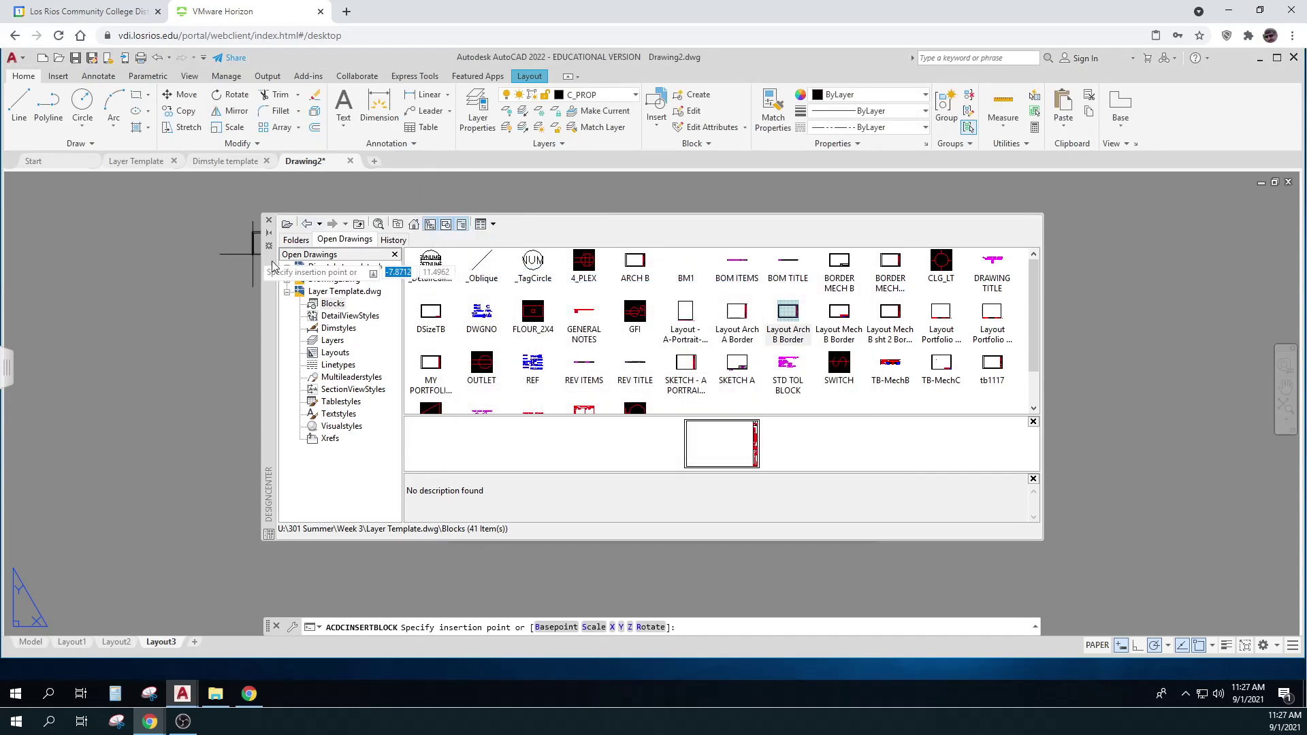
{"action": "left_click", "coordinate": [207, 339]}
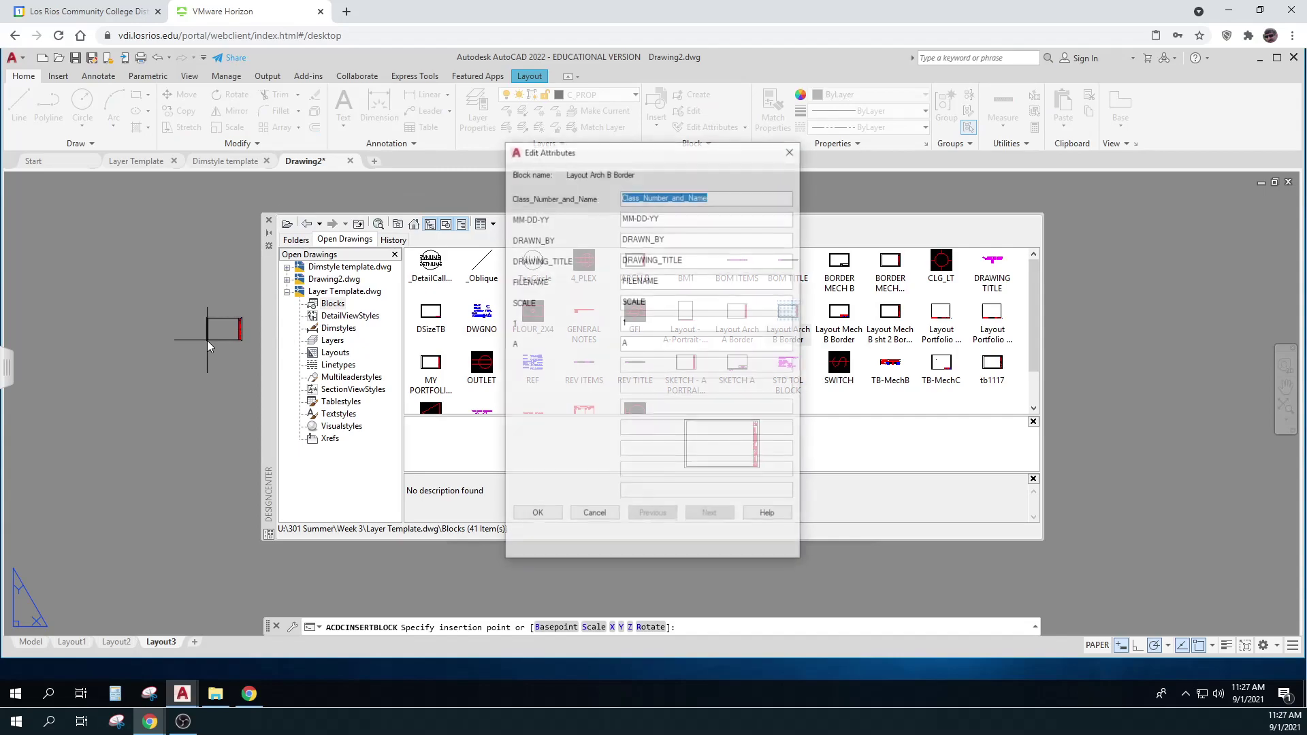
{"action": "left_click", "coordinate": [791, 151]}
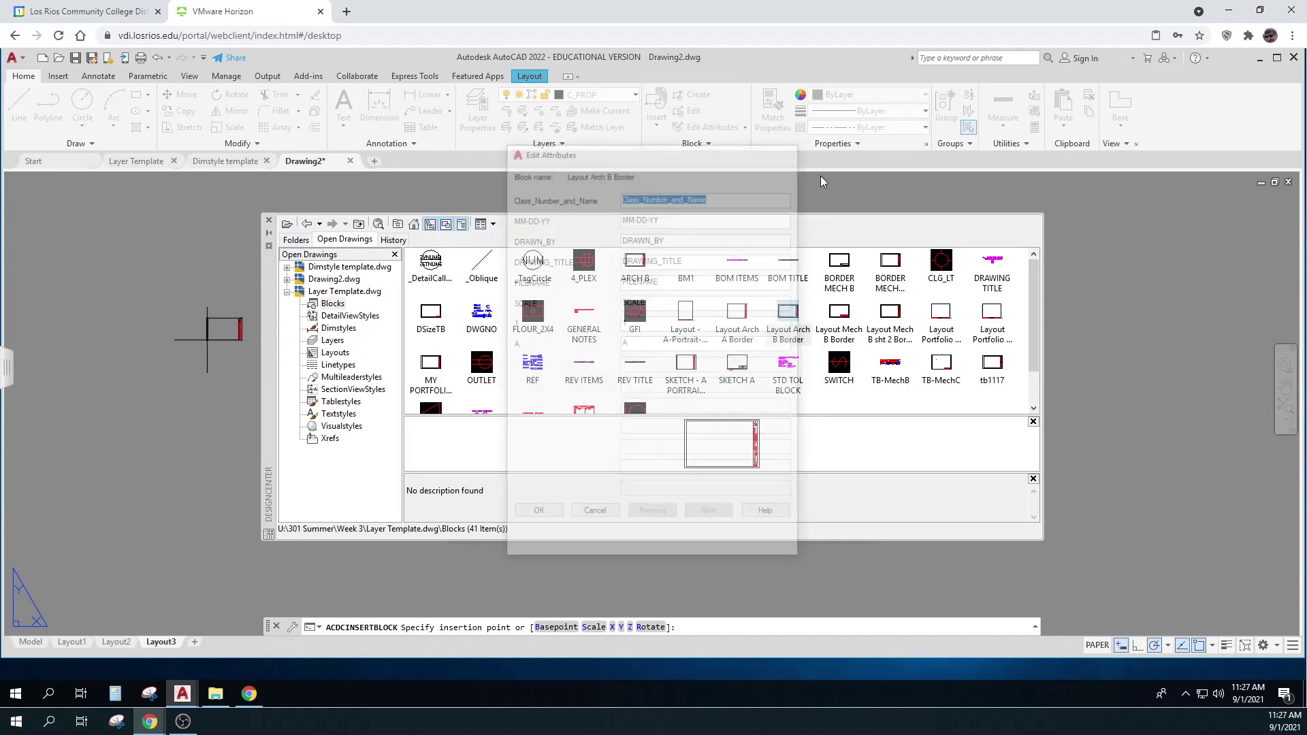
{"action": "left_click", "coordinate": [269, 220]}
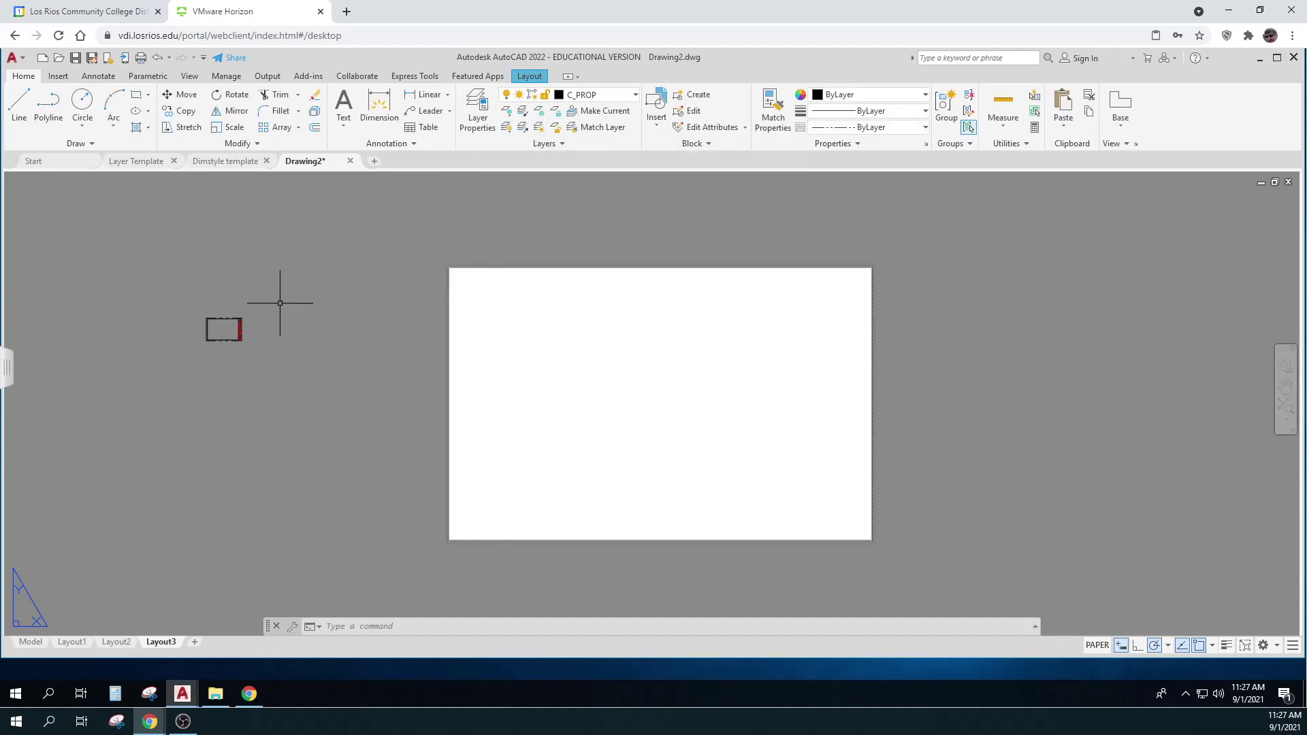
Grip-move the border block from its base point to the paper's lower-left corner
{"action": "left_click", "coordinate": [257, 371]}
{"action": "left_click", "coordinate": [190, 303]}
{"action": "key", "text": "Escape"}
{"action": "left_click", "coordinate": [265, 356]}
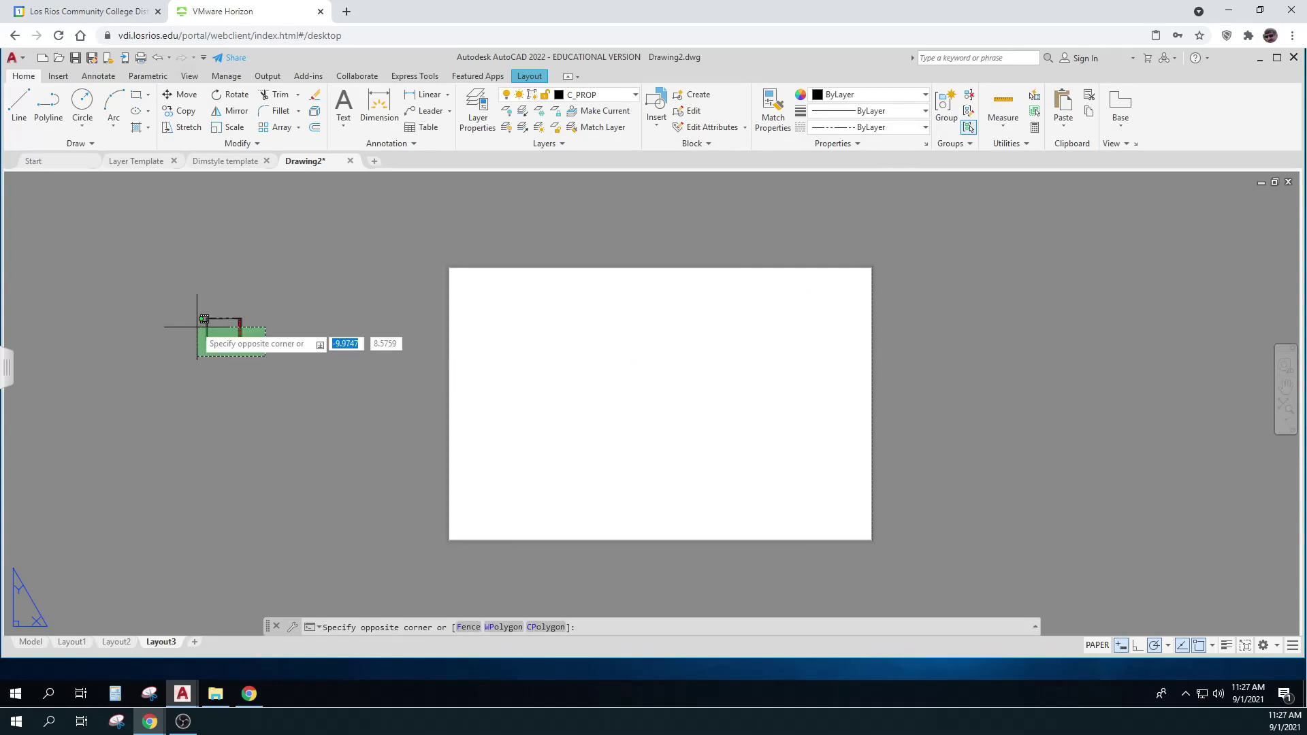
{"action": "left_click", "coordinate": [181, 294]}
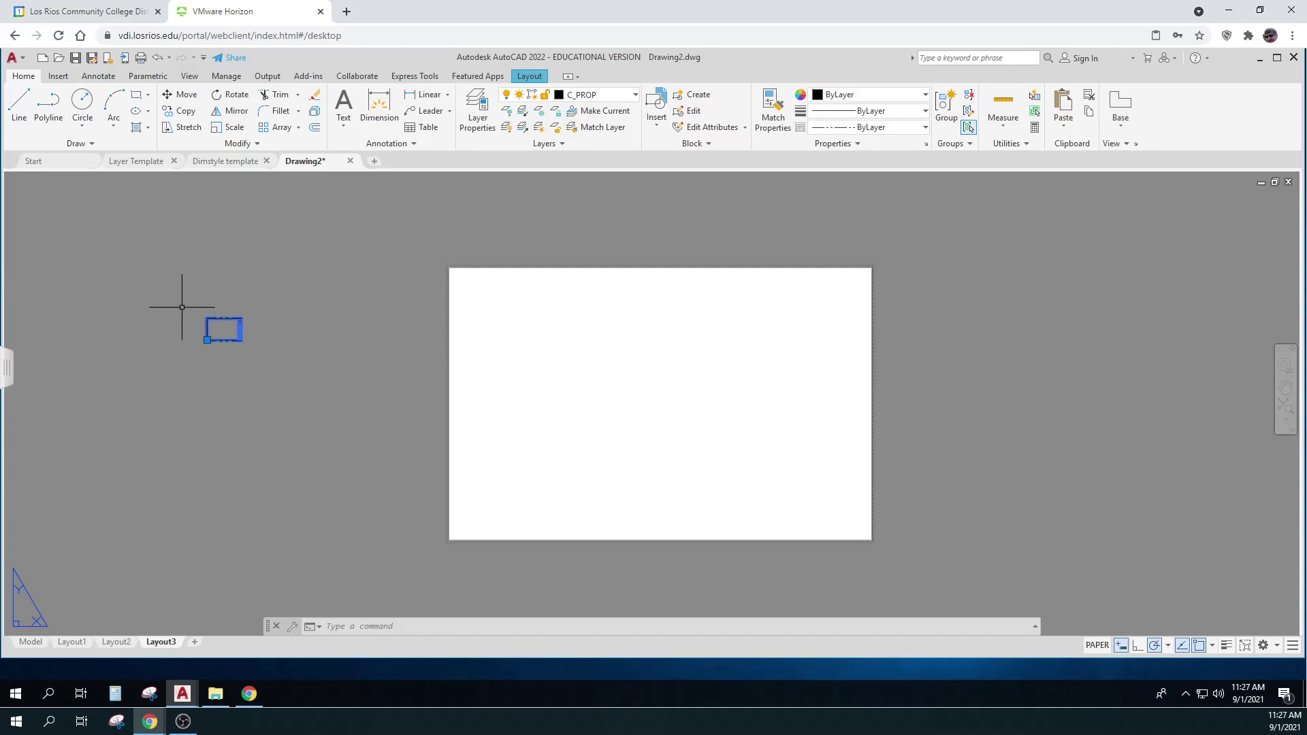
{"action": "left_click", "coordinate": [207, 339]}
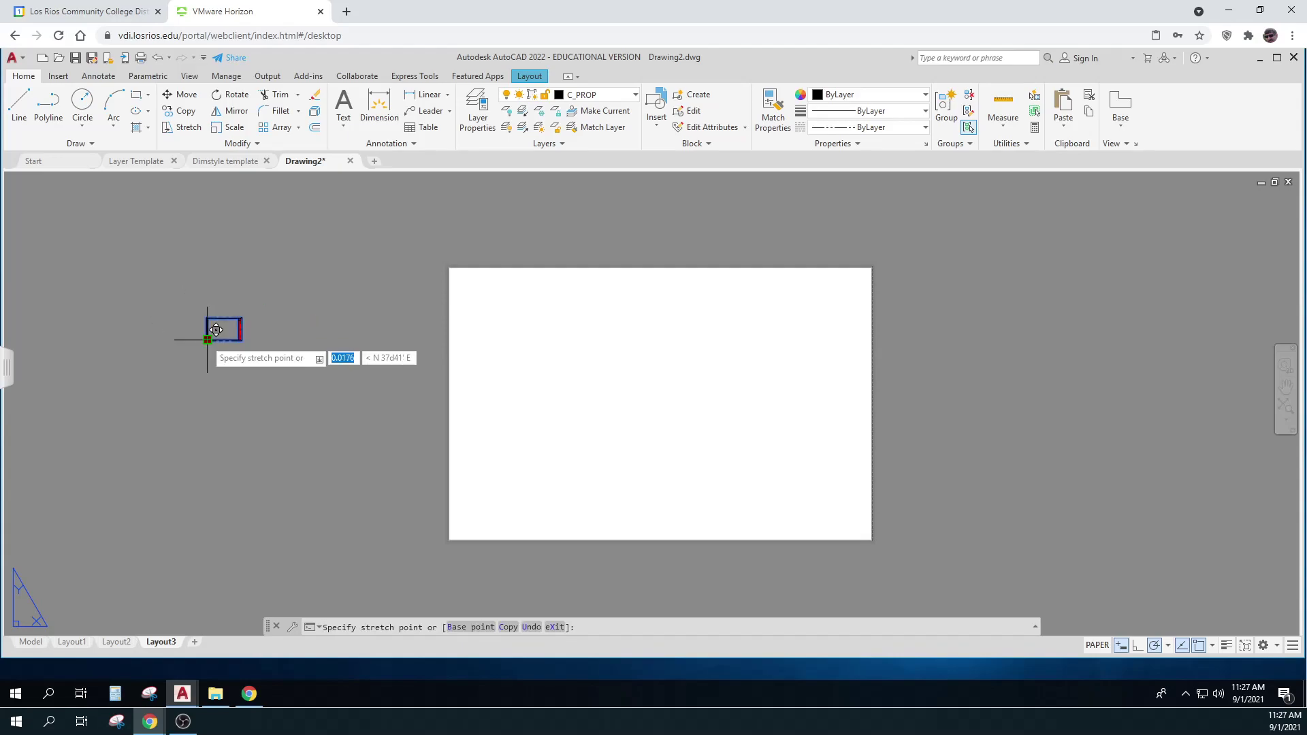
{"action": "left_click", "coordinate": [457, 533]}
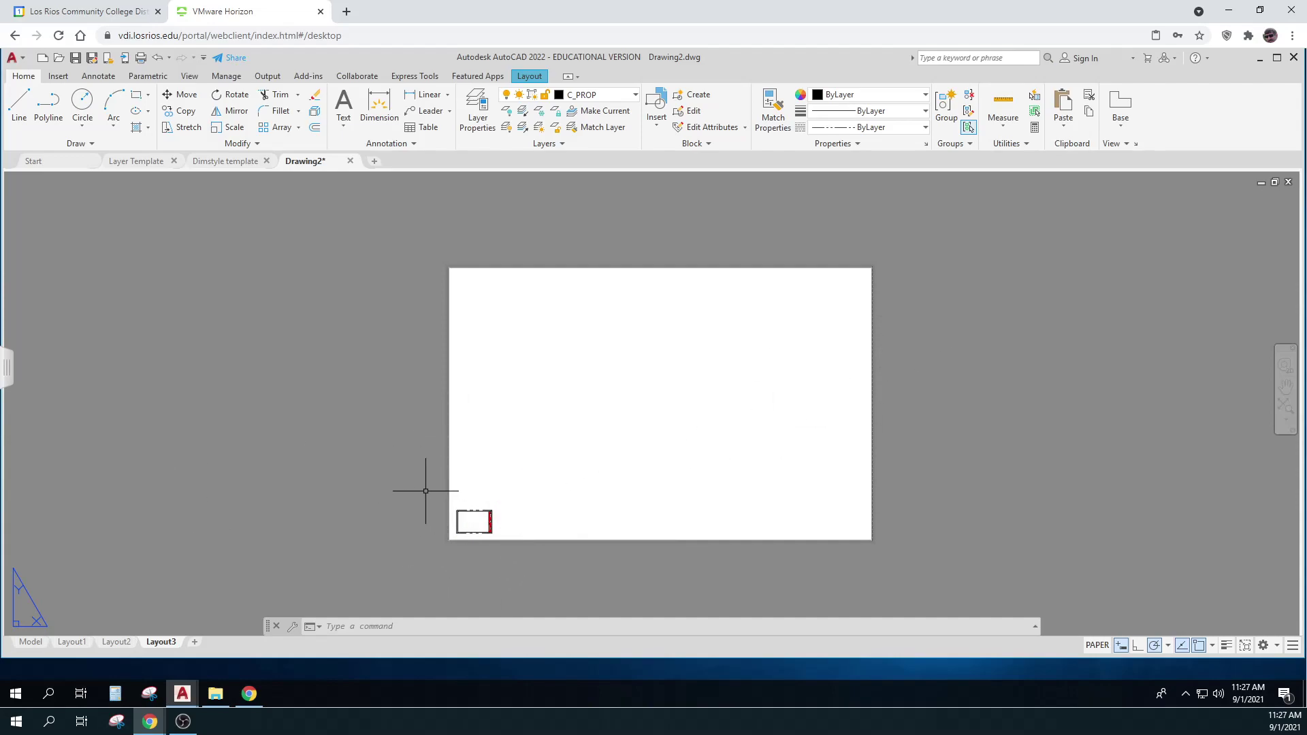
Put the border block on the Border layer
{"action": "left_click", "coordinate": [483, 508]}
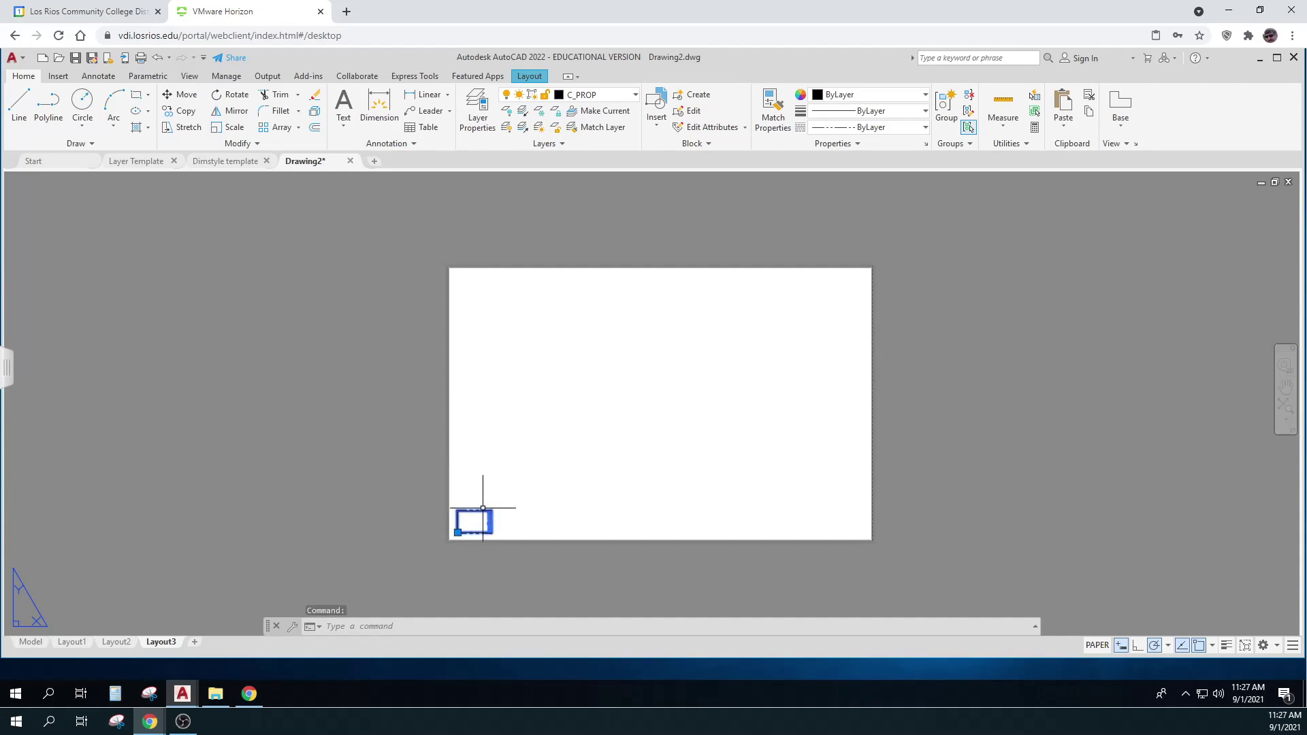
{"action": "left_click", "coordinate": [635, 95]}
{"action": "left_click", "coordinate": [585, 127]}
{"action": "key", "text": "Escape"}
{"action": "key", "text": "Escape"}
Re-snap the border block's corner exactly onto the paper's lower-left corner
{"action": "left_click", "coordinate": [482, 508]}
{"action": "left_click", "coordinate": [458, 532]}
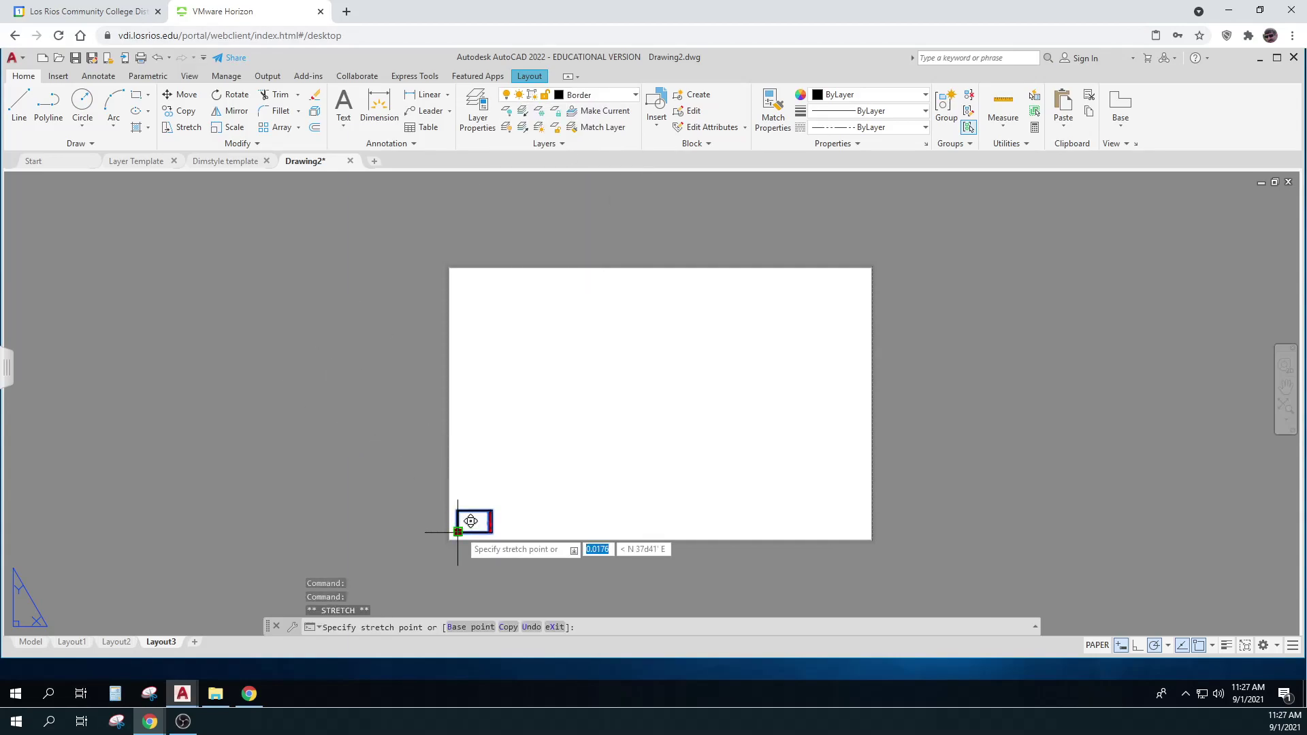
{"action": "scroll", "coordinate": [457, 531], "scroll_direction": "up", "scroll_amount": 10}
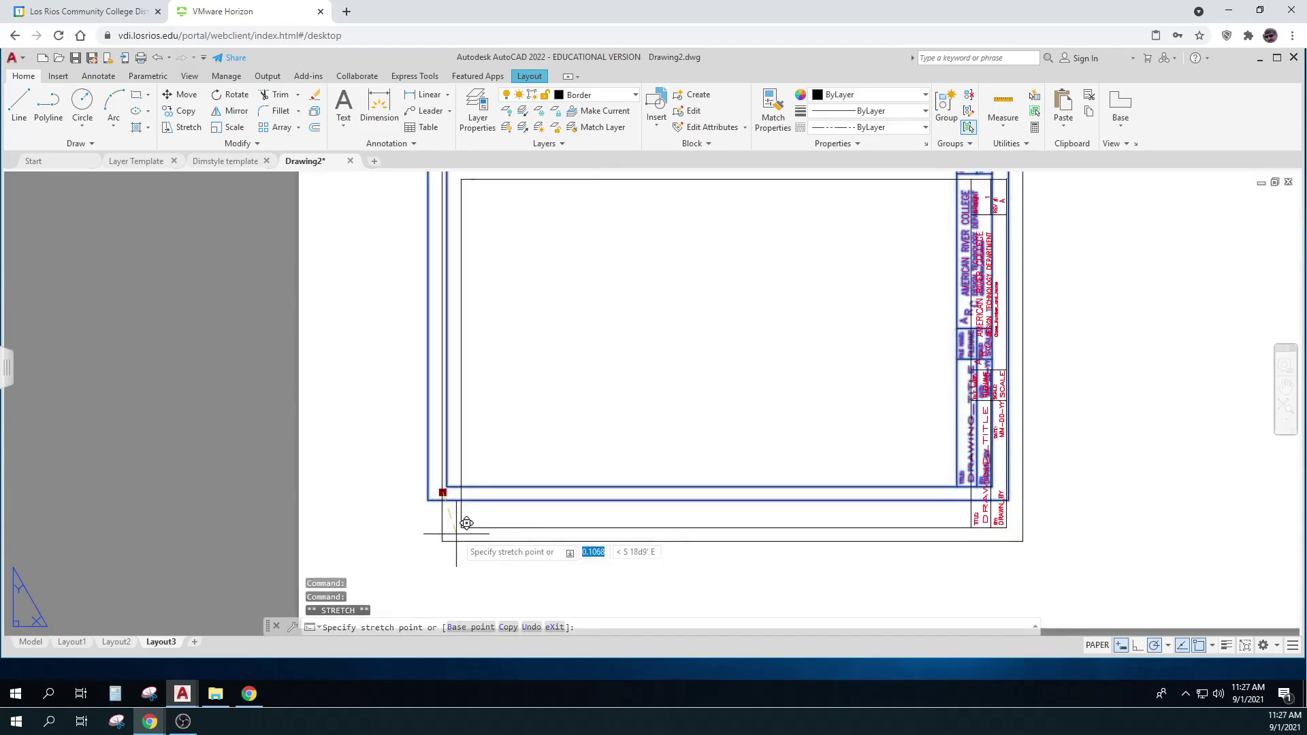
{"action": "middle_click_drag", "start_coordinate": [393, 546], "coordinate": [408, 370]}
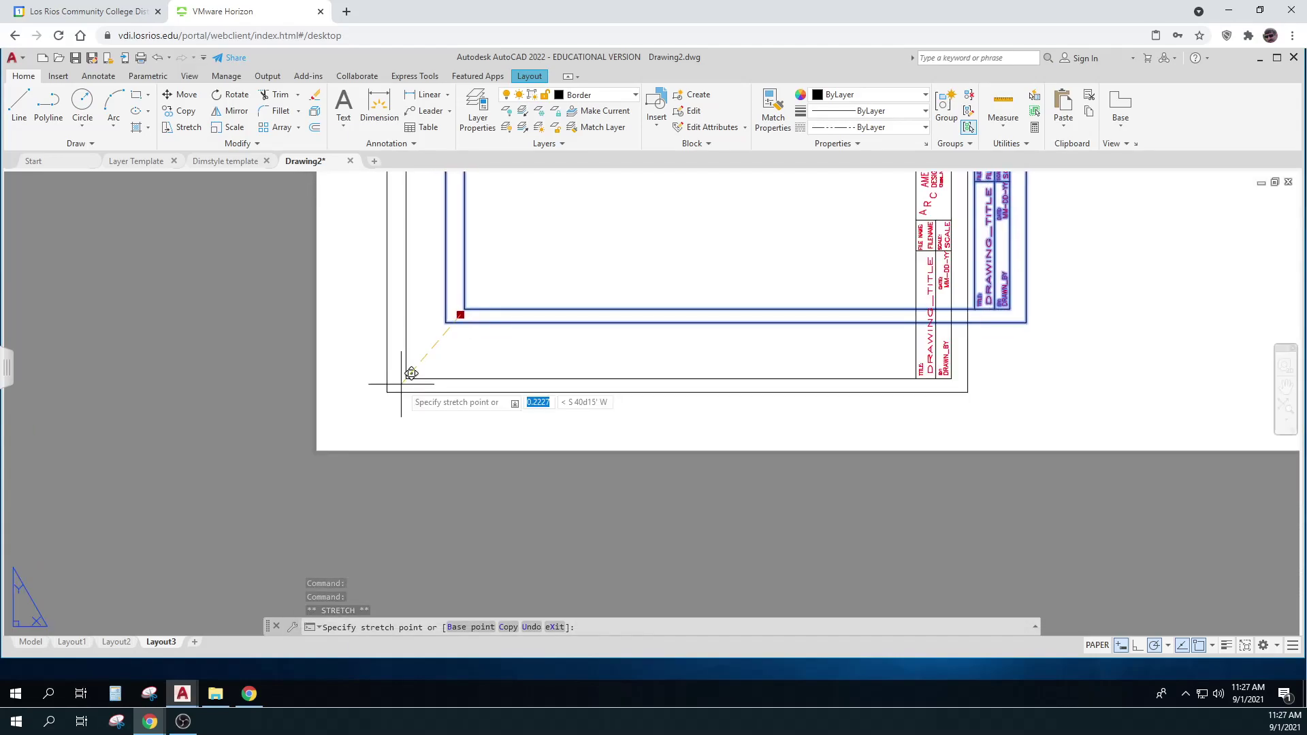
{"action": "left_click", "coordinate": [340, 436]}
{"action": "scroll", "coordinate": [330, 442], "scroll_direction": "down", "scroll_amount": 6}
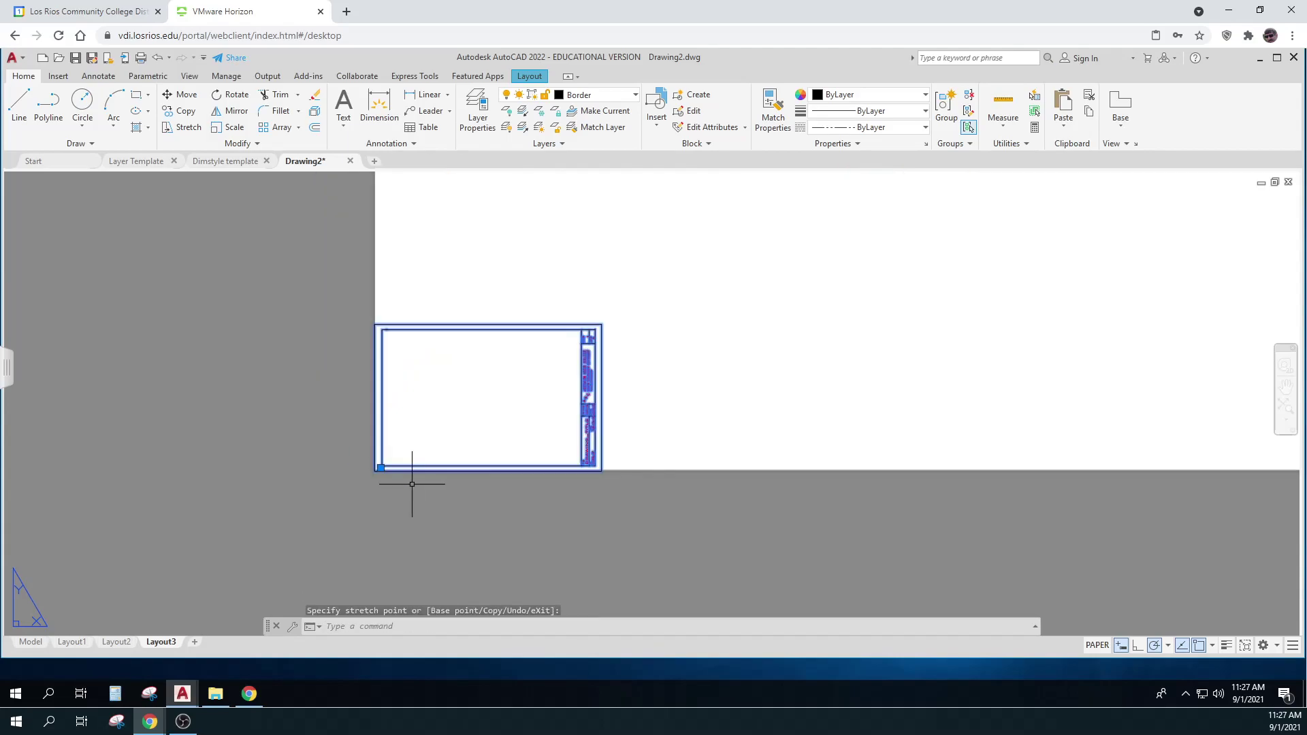
{"action": "scroll", "coordinate": [744, 473], "scroll_direction": "down", "scroll_amount": 8}
{"action": "middle_click_drag", "start_coordinate": [747, 470], "coordinate": [688, 470]}
{"action": "key", "text": "Escape"}
Begin scaling the border block from its corner, then cancel to start over
{"action": "type", "text": "scal"}
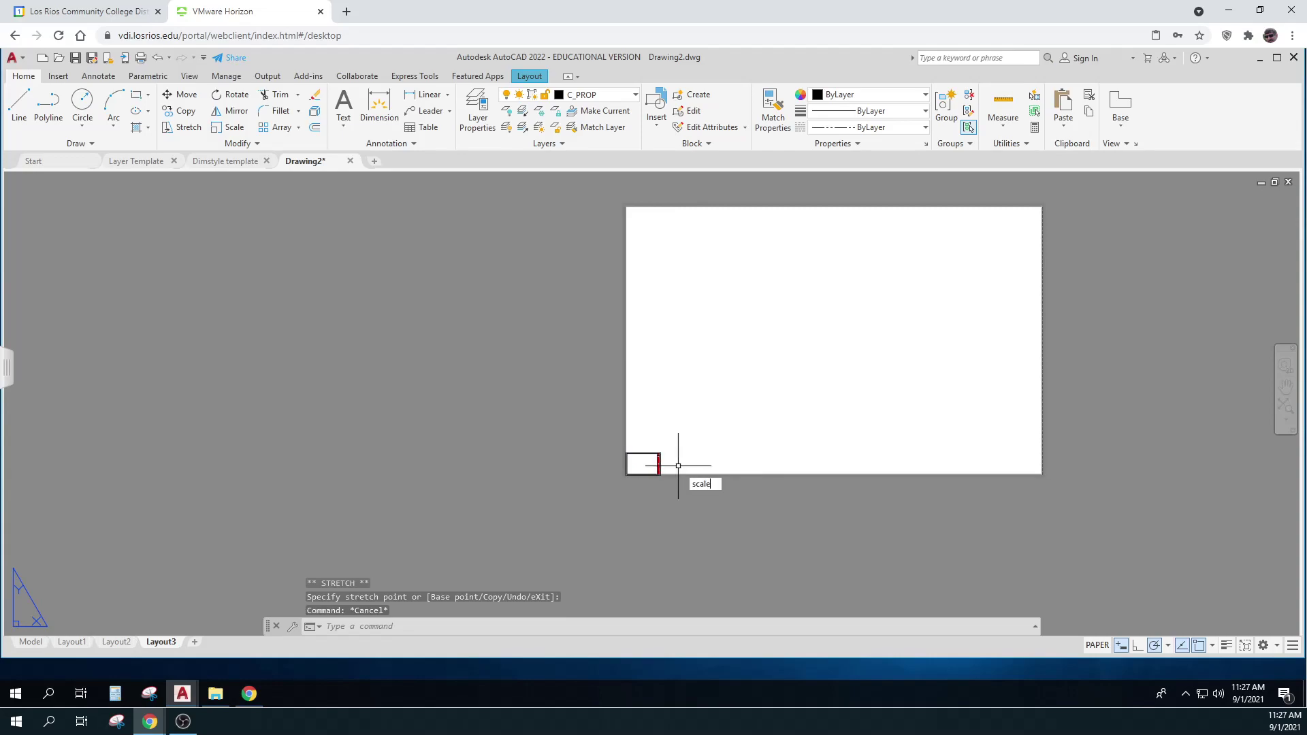
{"action": "type", "text": "e"}
{"action": "key", "text": "Return"}
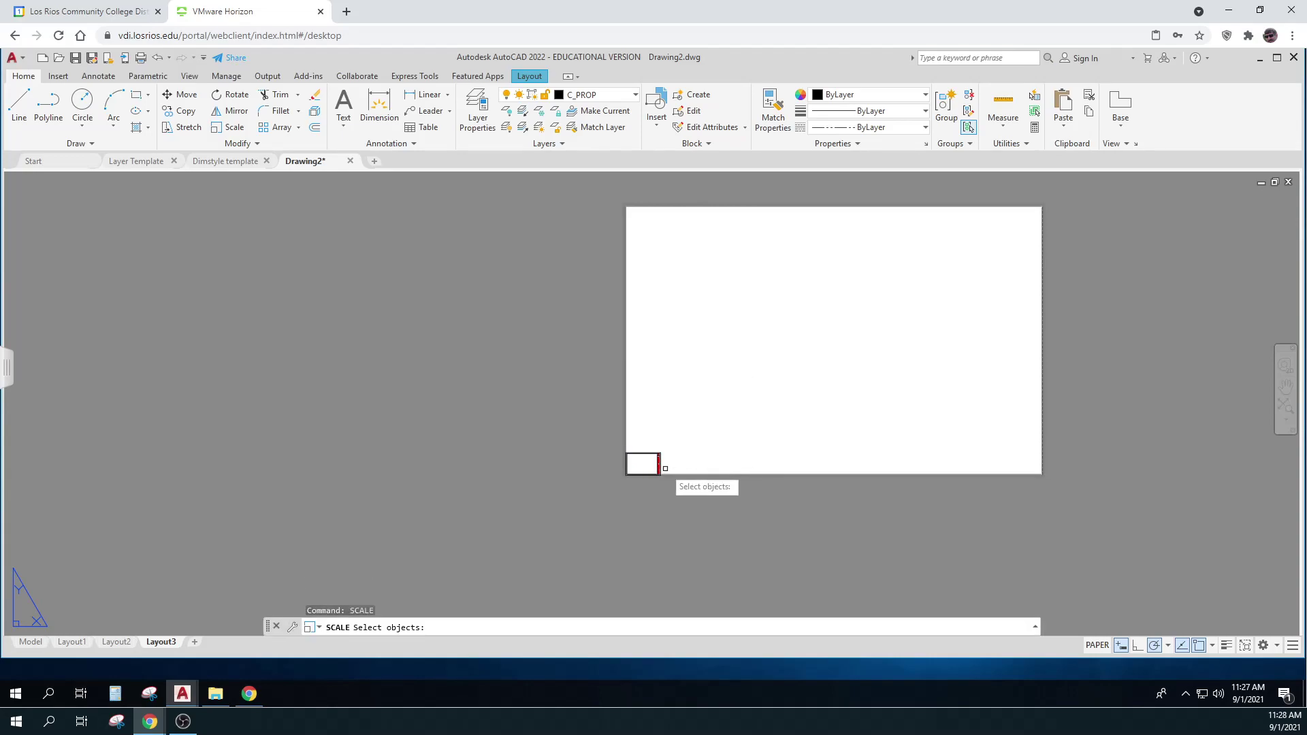
{"action": "left_click", "coordinate": [665, 468]}
{"action": "key", "text": "Return"}
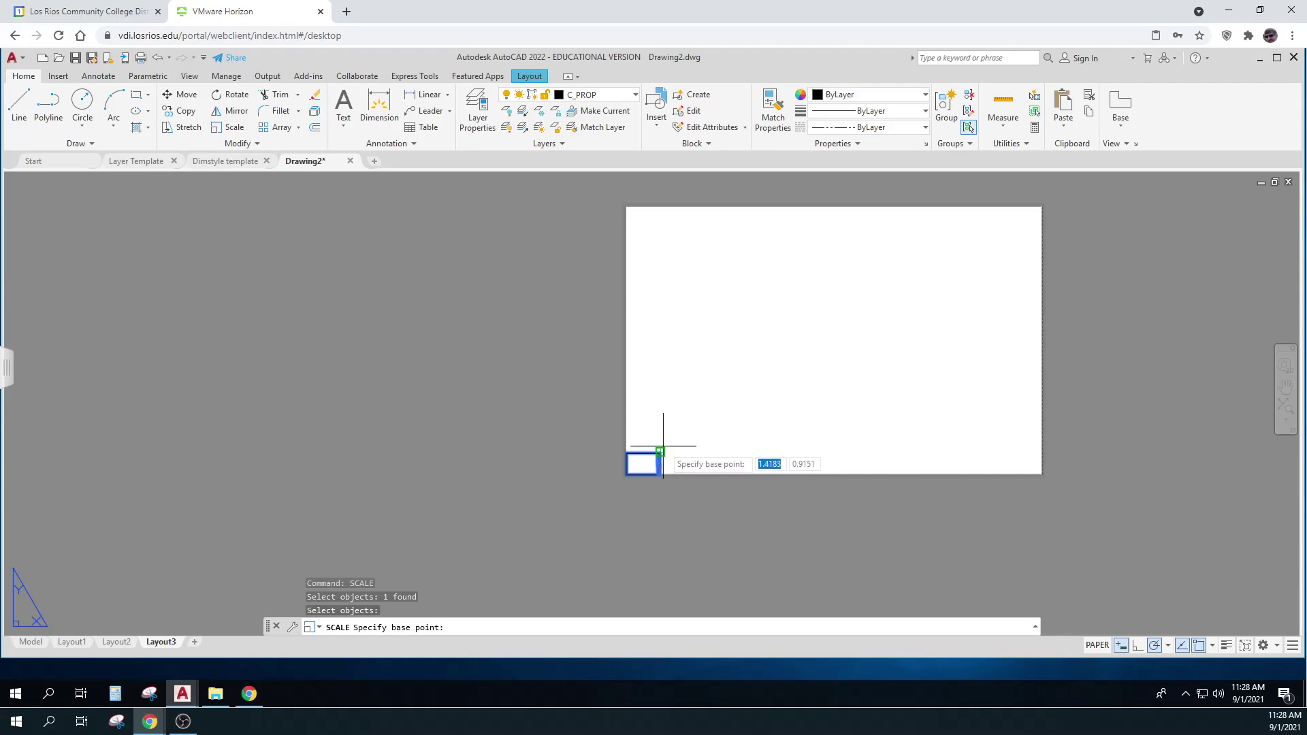
{"action": "left_click", "coordinate": [661, 451]}
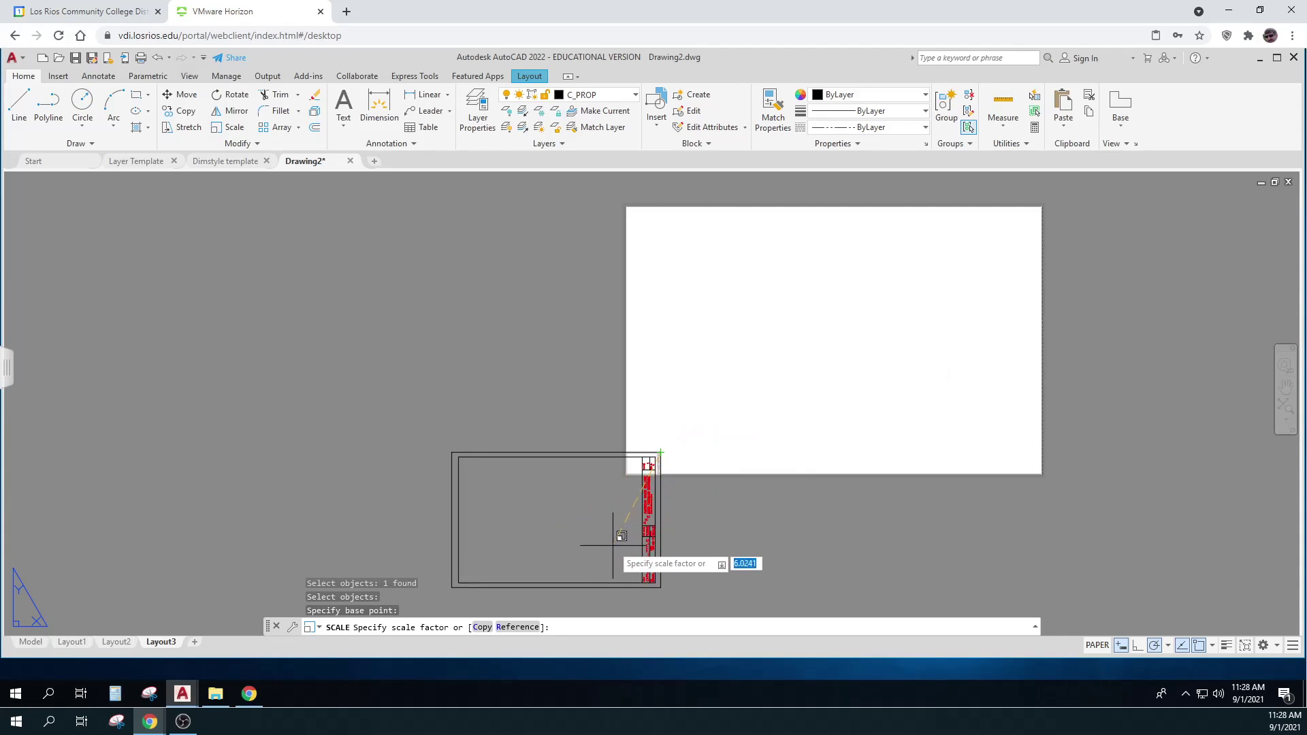
{"action": "key", "text": "Escape"}
Scale the border block from its lower-left corner to fill the sheet, about 11.87 times
{"action": "type", "text": "scale"}
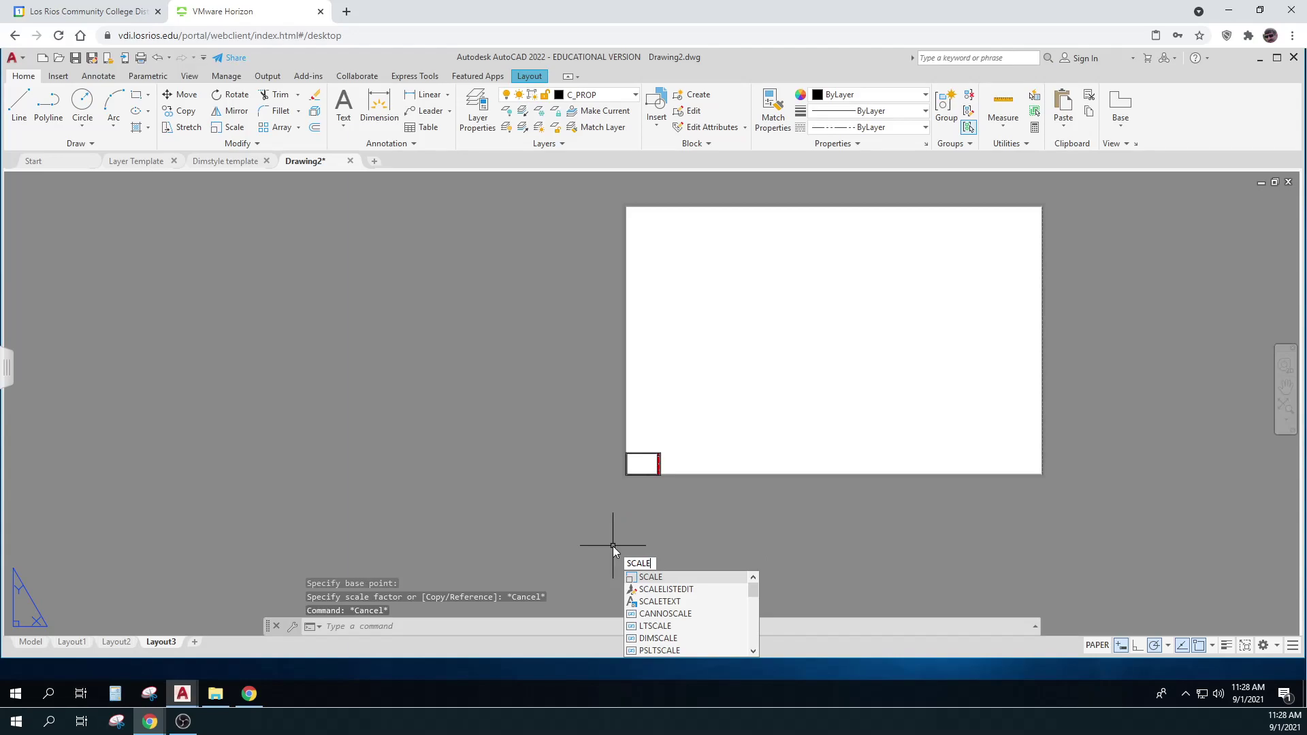
{"action": "key", "text": "Return"}
{"action": "left_click", "coordinate": [659, 465]}
{"action": "key", "text": "Return"}
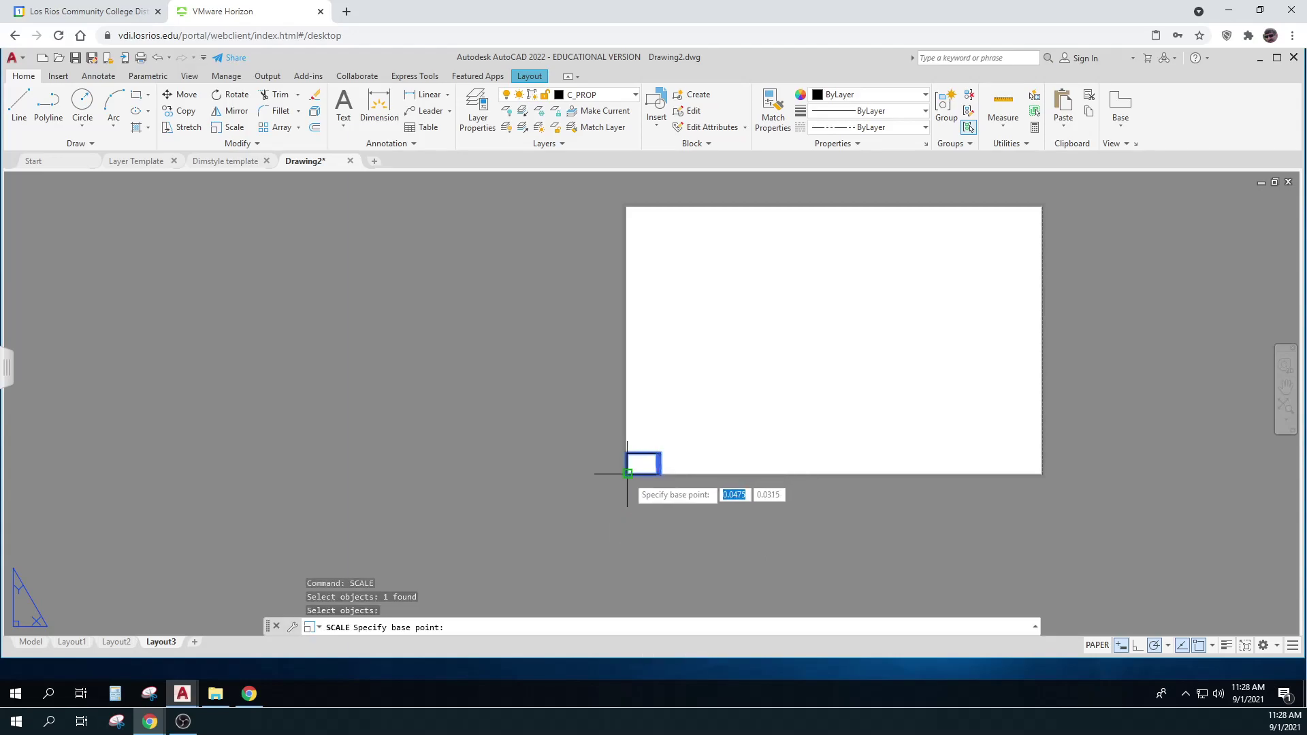
{"action": "left_click", "coordinate": [626, 477]}
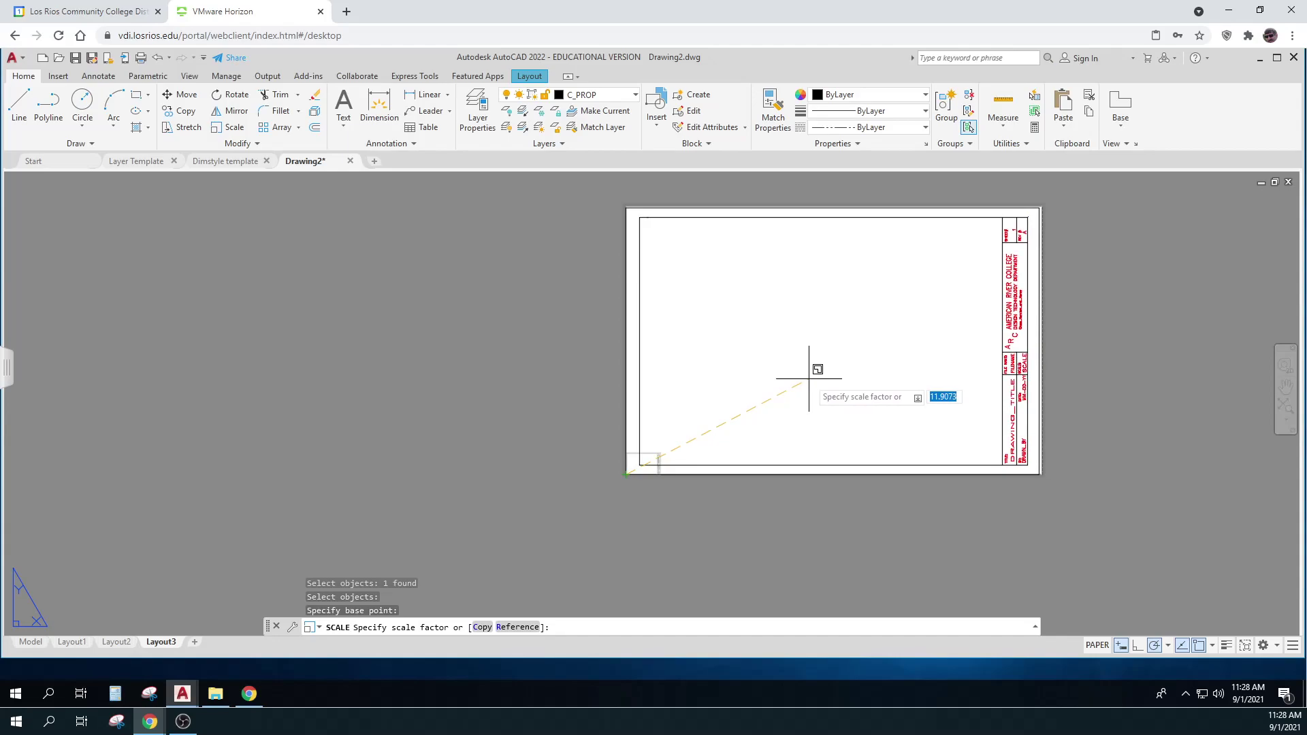
{"action": "left_click", "coordinate": [808, 374]}
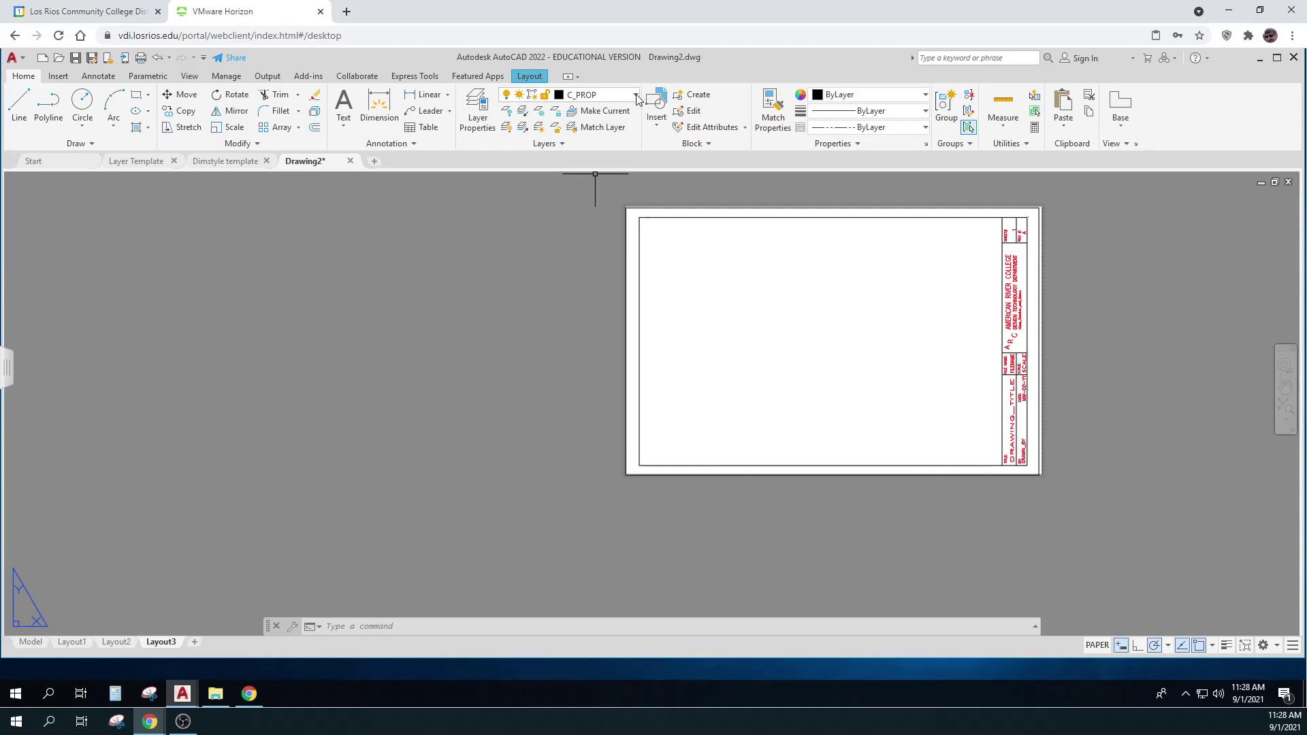
{"action": "middle_click_drag", "start_coordinate": [735, 401], "coordinate": [612, 418]}
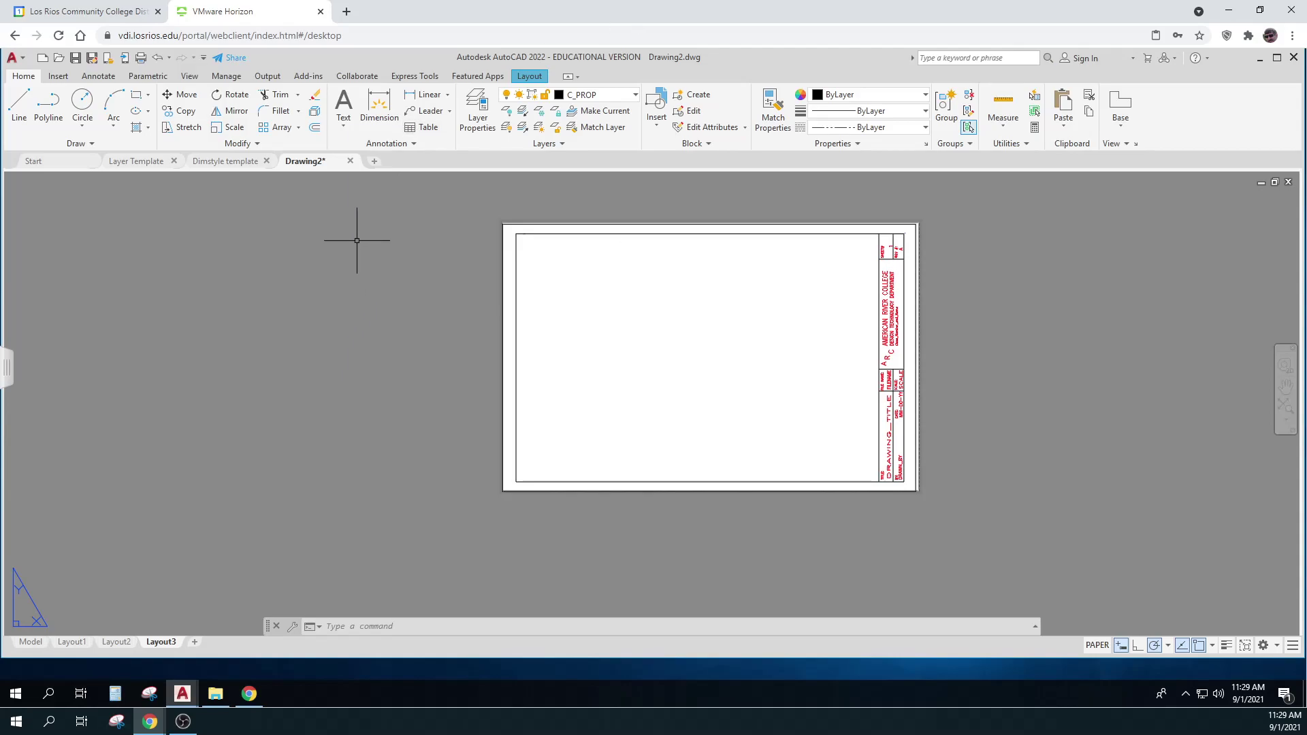
Minimize AutoCAD and open the DT100 - Course Materials folder, selecting the TB1117-ATT drawing
{"action": "left_click", "coordinate": [1259, 60]}
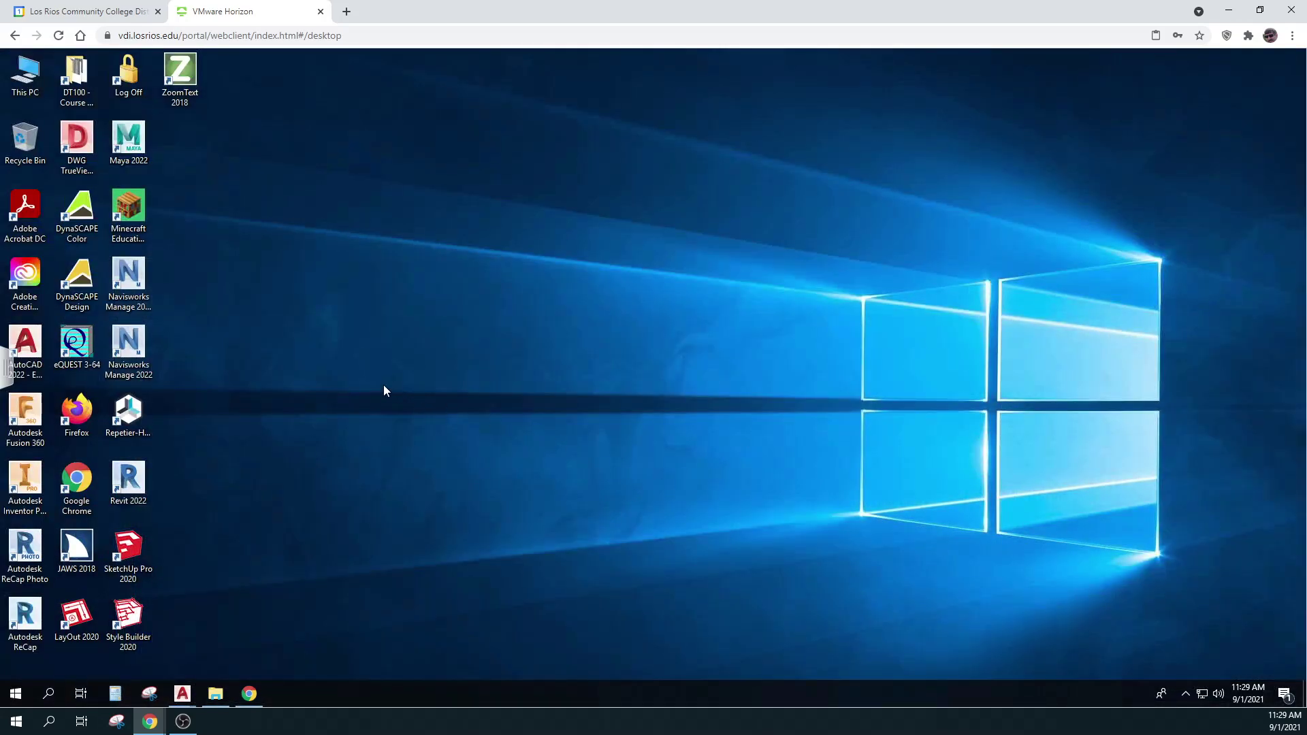
{"action": "left_click", "coordinate": [74, 77]}
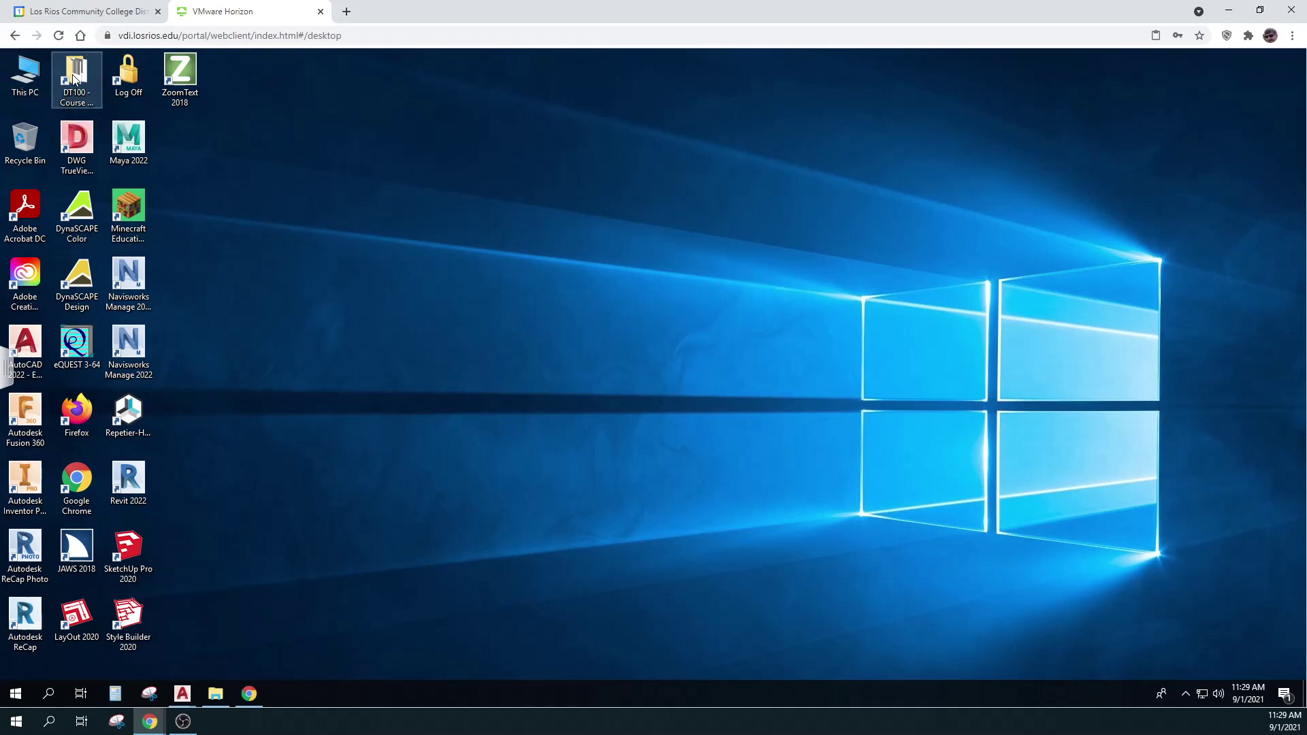
{"action": "double_click", "coordinate": [75, 77]}
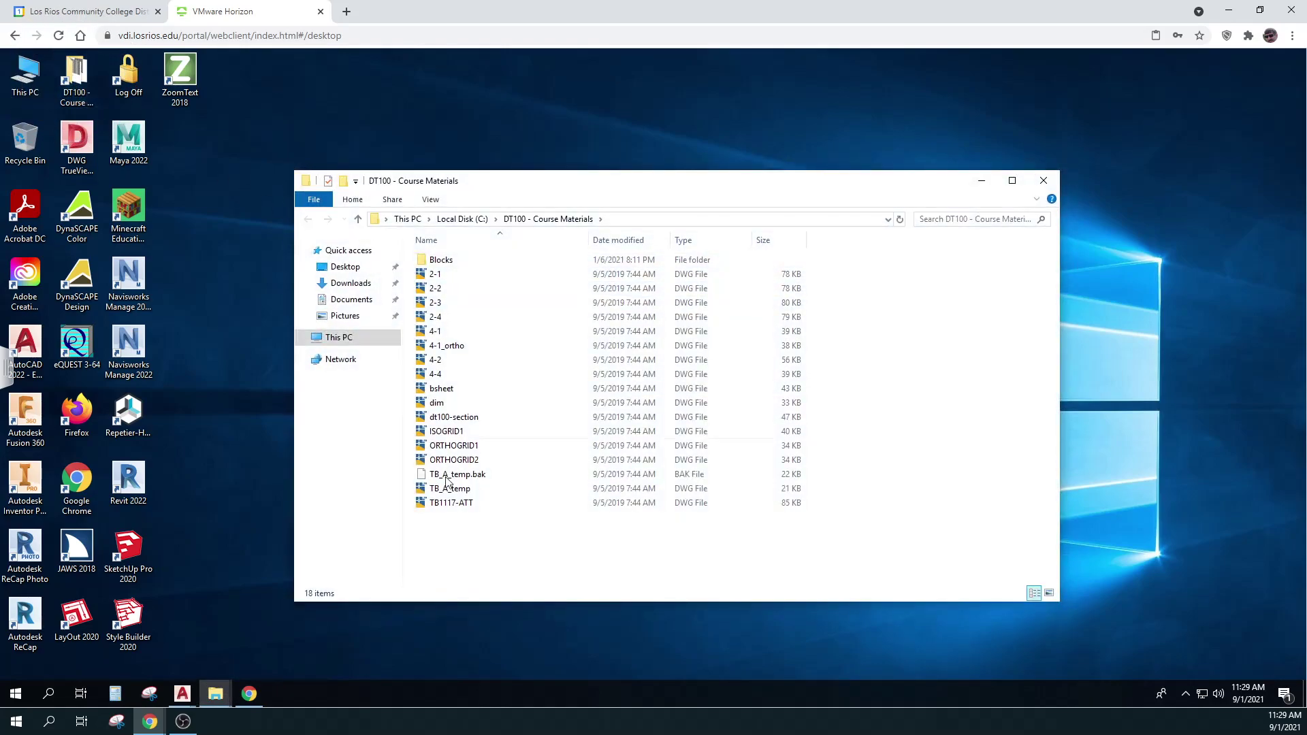
{"action": "left_click", "coordinate": [448, 511]}
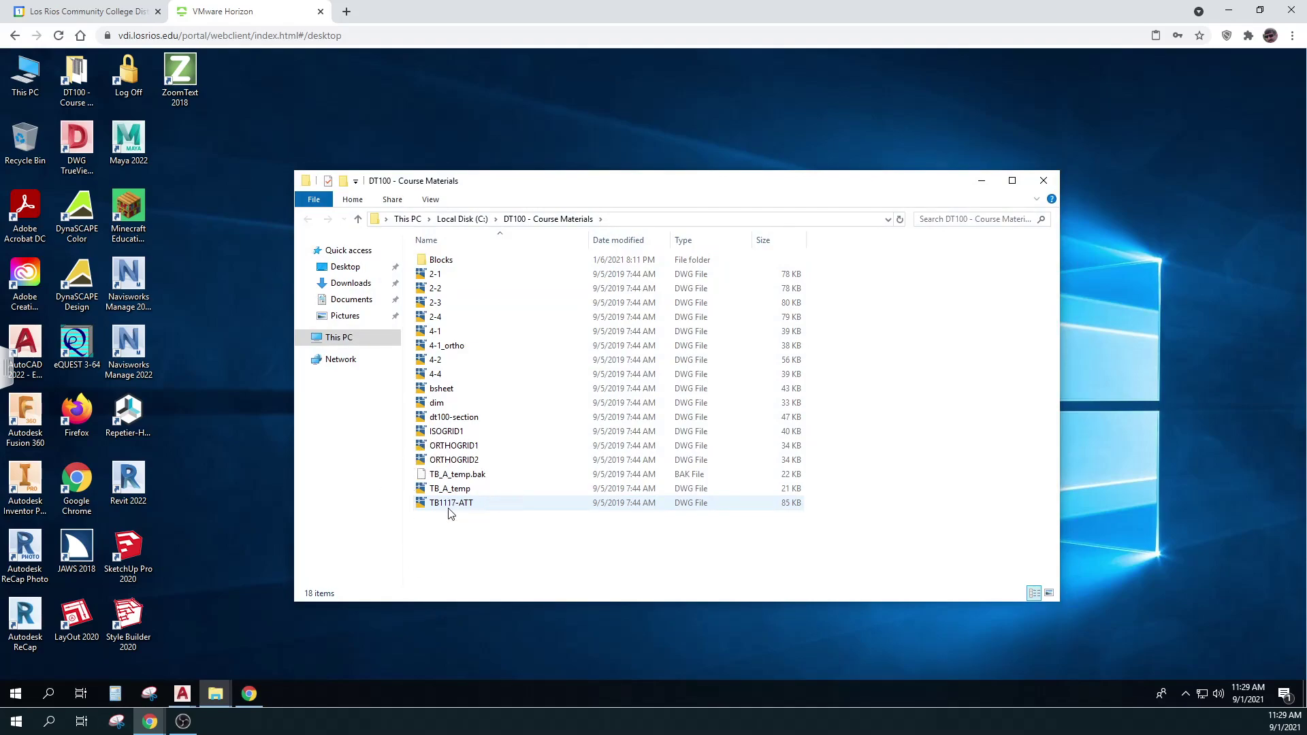
{"action": "left_click", "coordinate": [448, 512]}
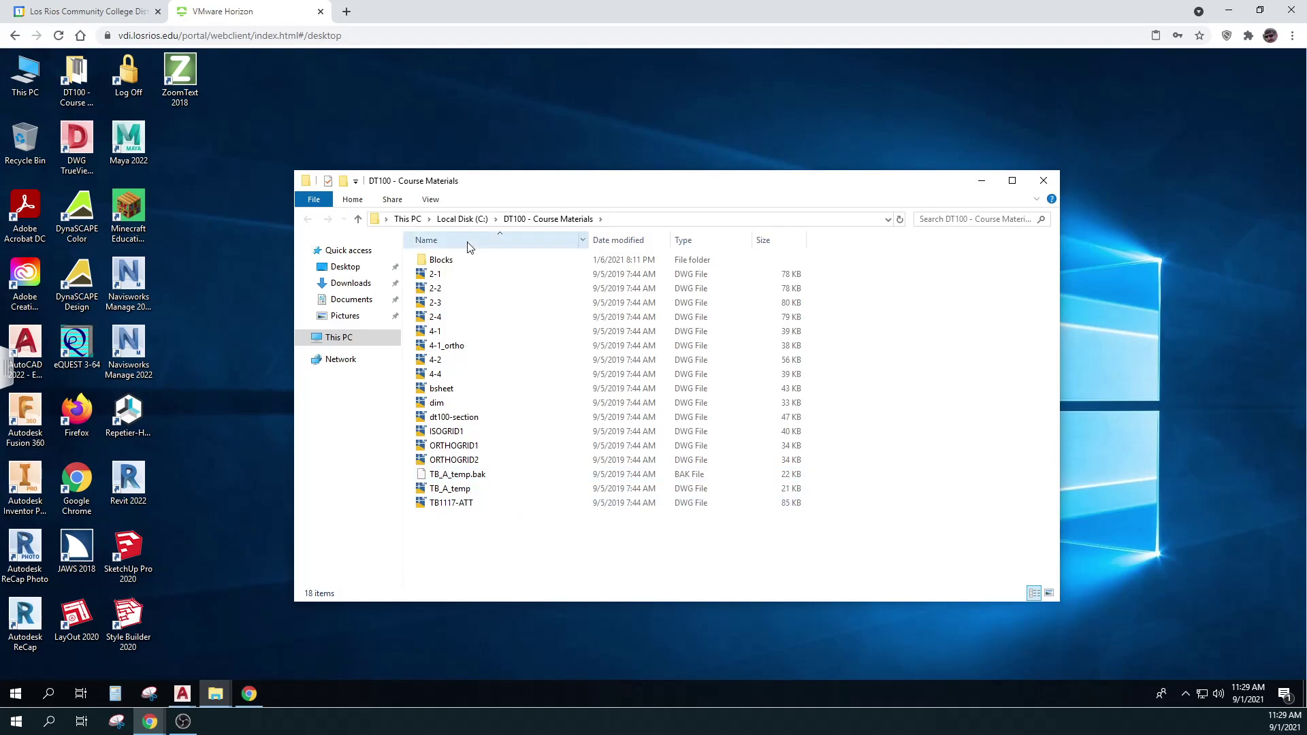
View the Blocks folder, return to DT100 - Course Materials, and minimize Explorer
{"action": "double_click", "coordinate": [432, 264]}
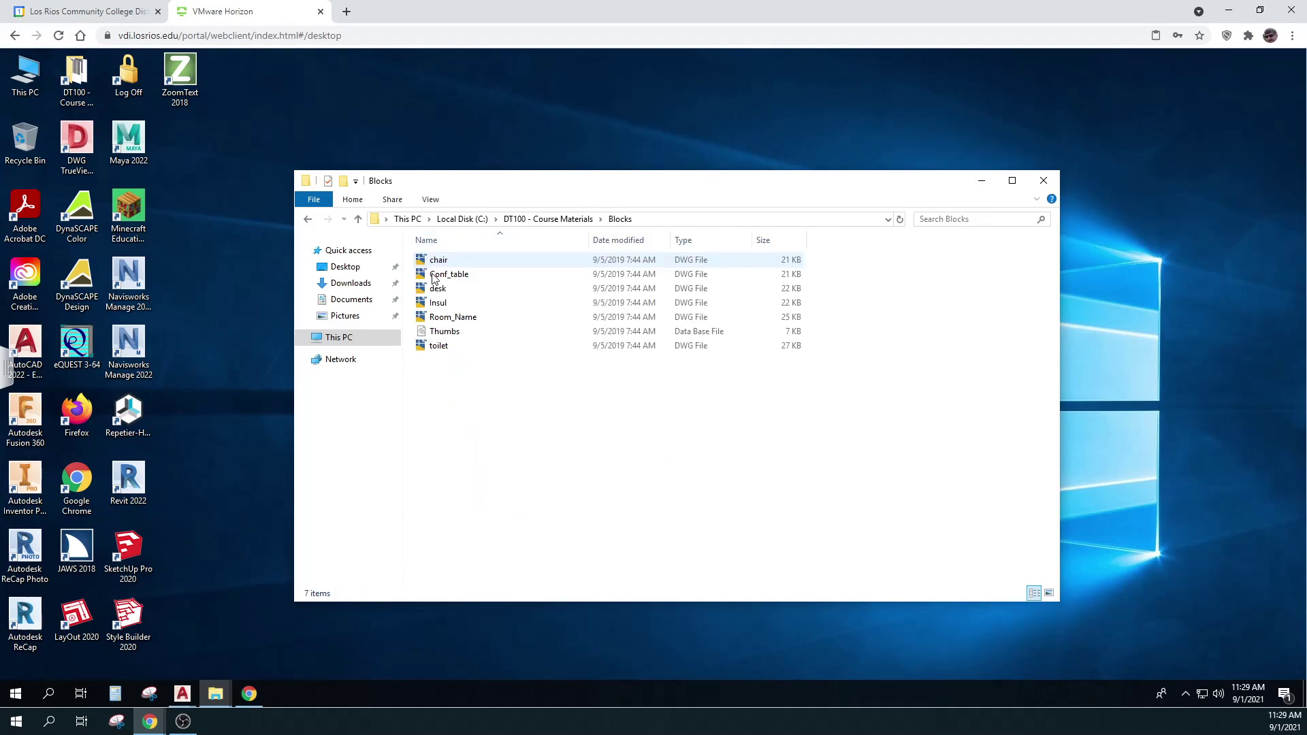
{"action": "left_click", "coordinate": [562, 222]}
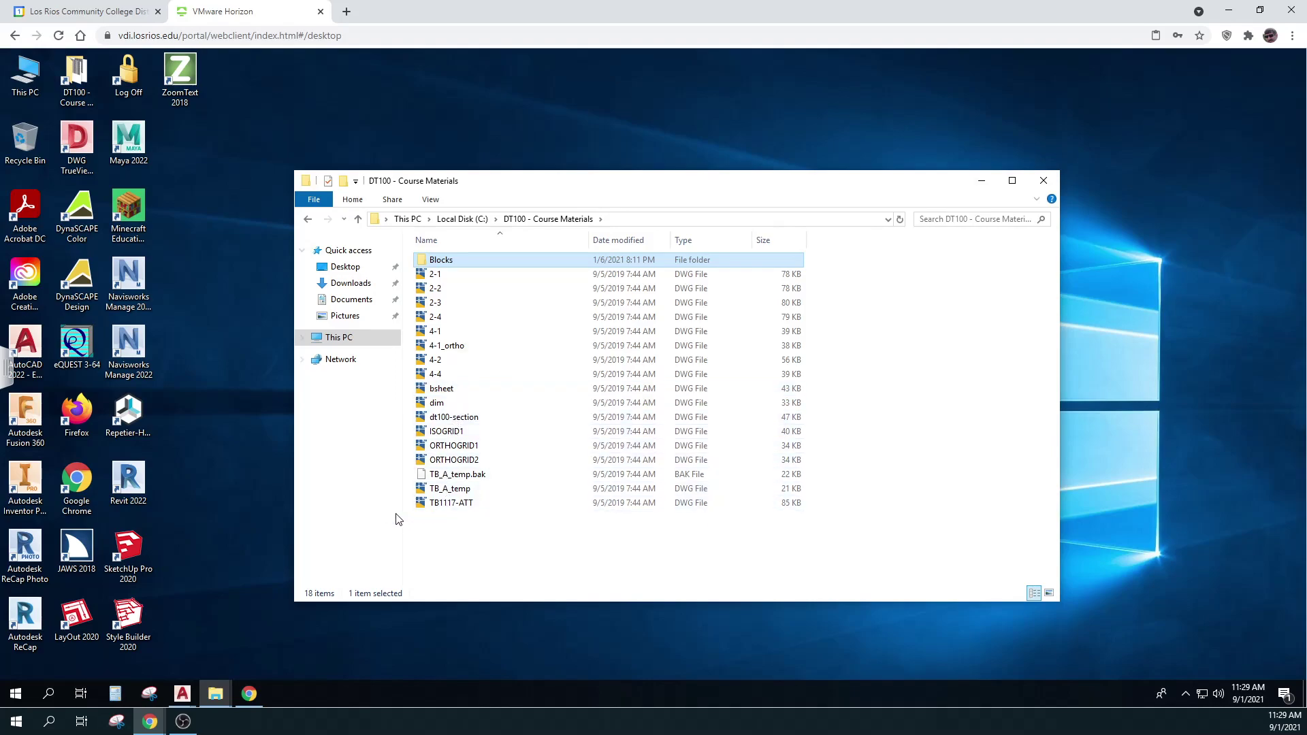
{"action": "left_click", "coordinate": [982, 187]}
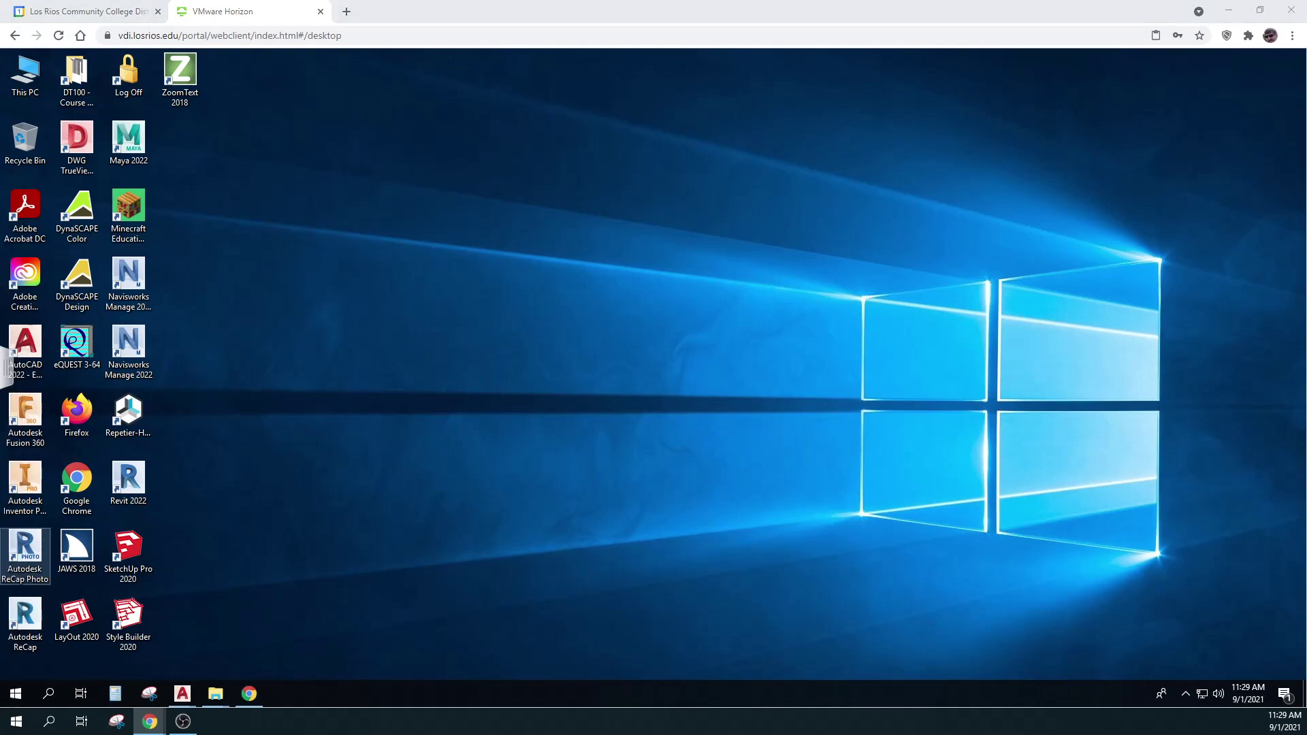
{"action": "left_click", "coordinate": [182, 694]}
Switch to the Drawing2 title-block drawing and start Save As with Ctrl+Shift+S
{"action": "left_click", "coordinate": [324, 638]}
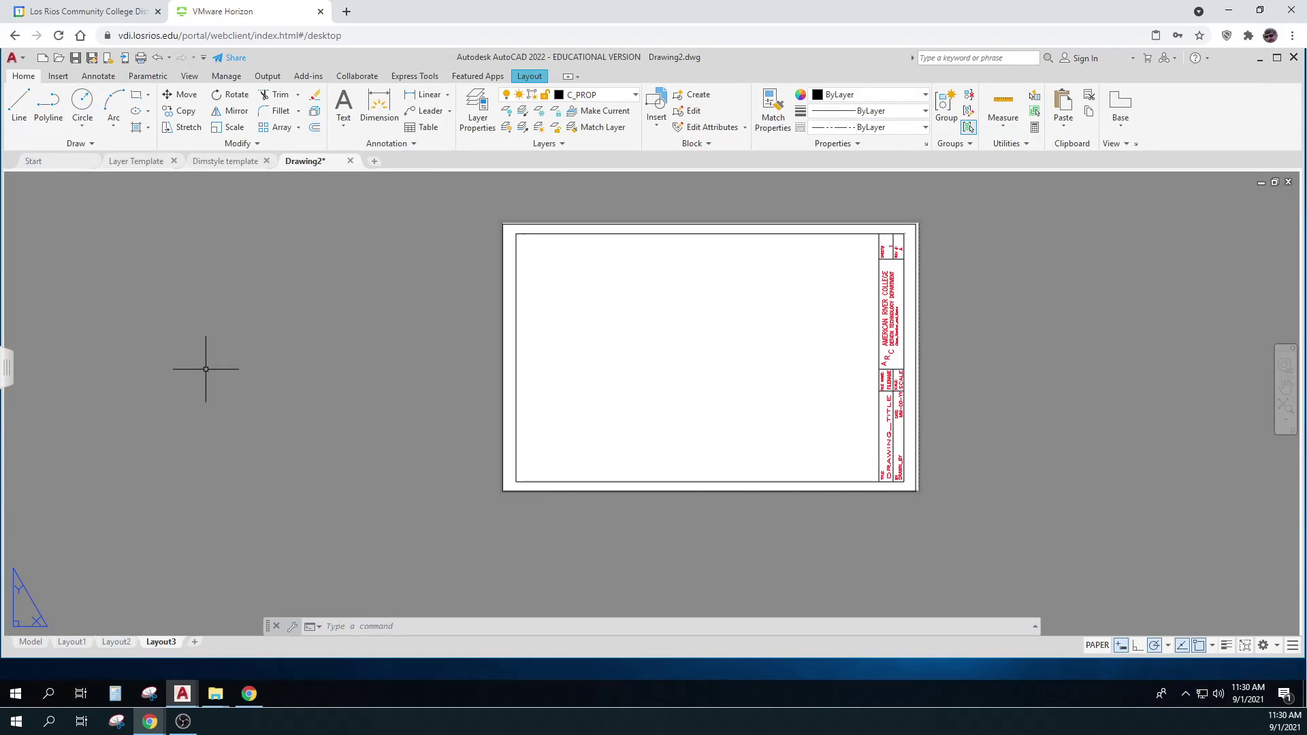
{"action": "left_click", "coordinate": [24, 61]}
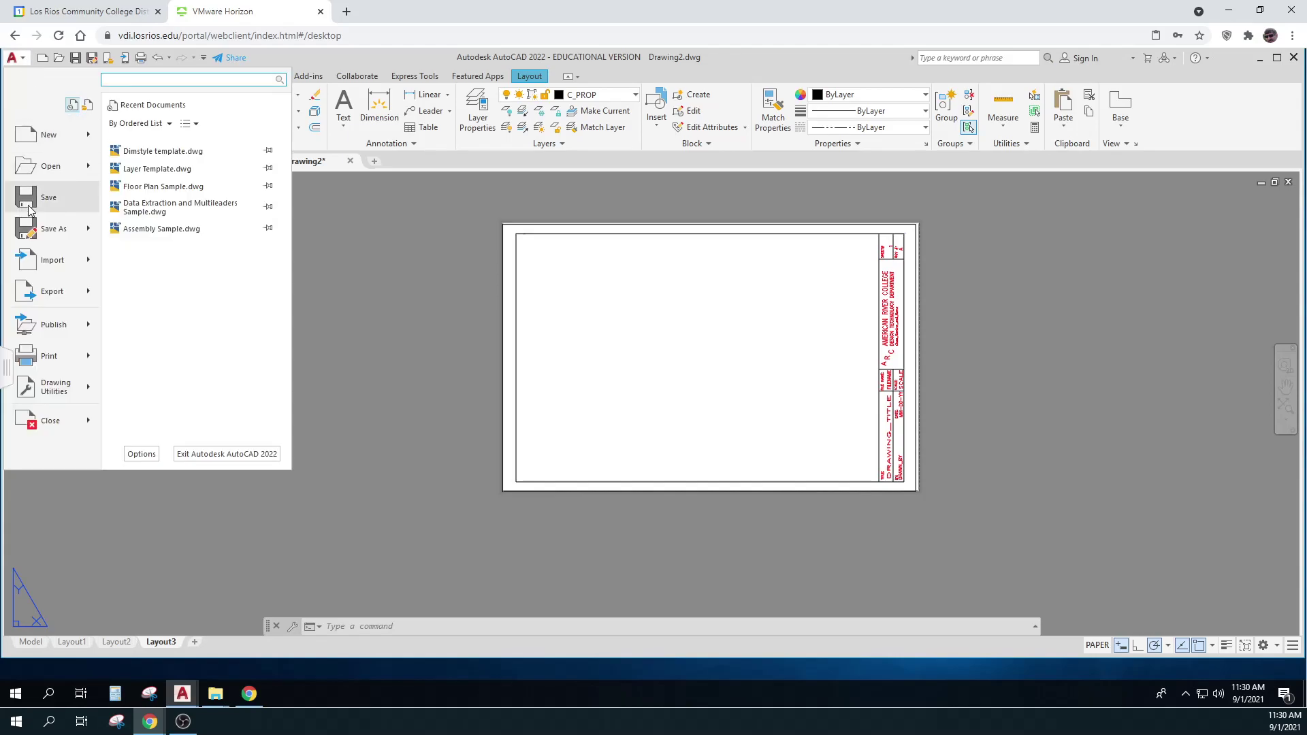
{"action": "key", "text": "Escape"}
{"action": "key", "text": "ctrl+shift+s"}
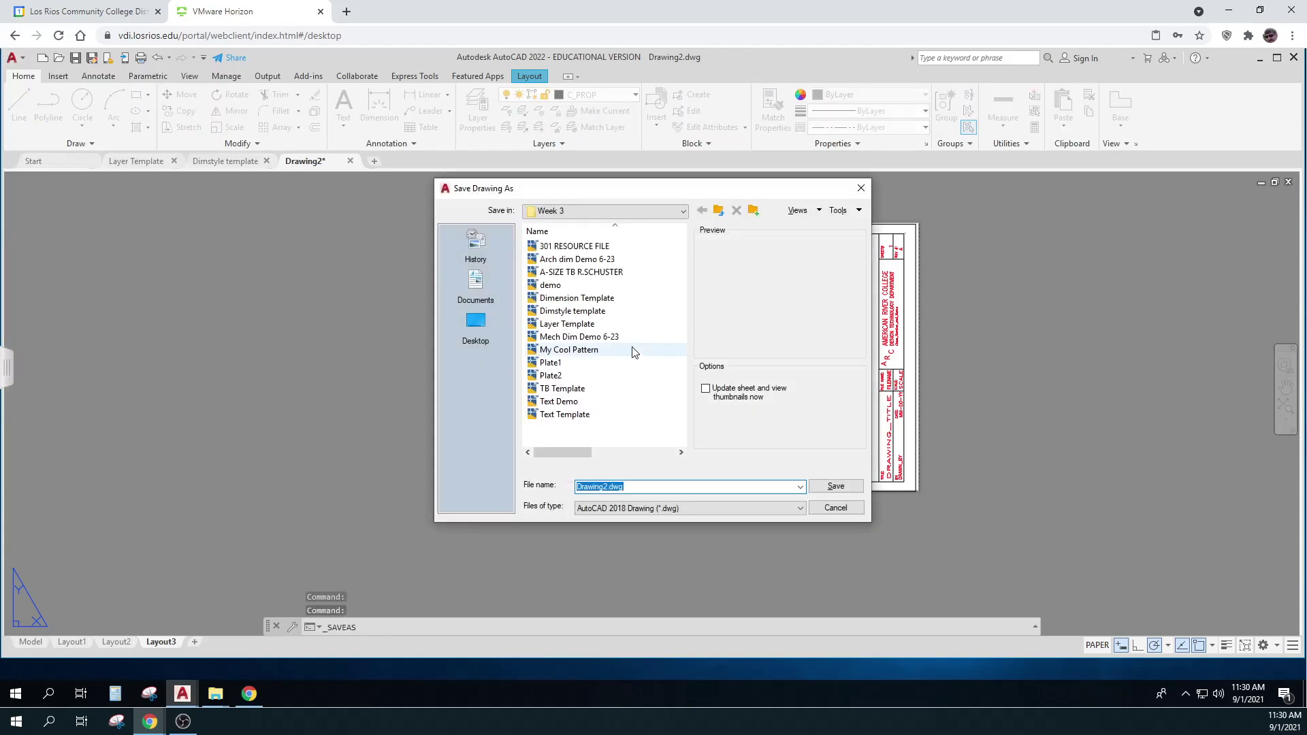
Save the drawing as Coordinates-Lab-RS in the 350 Fall 2021 network folder
{"action": "left_click", "coordinate": [684, 211]}
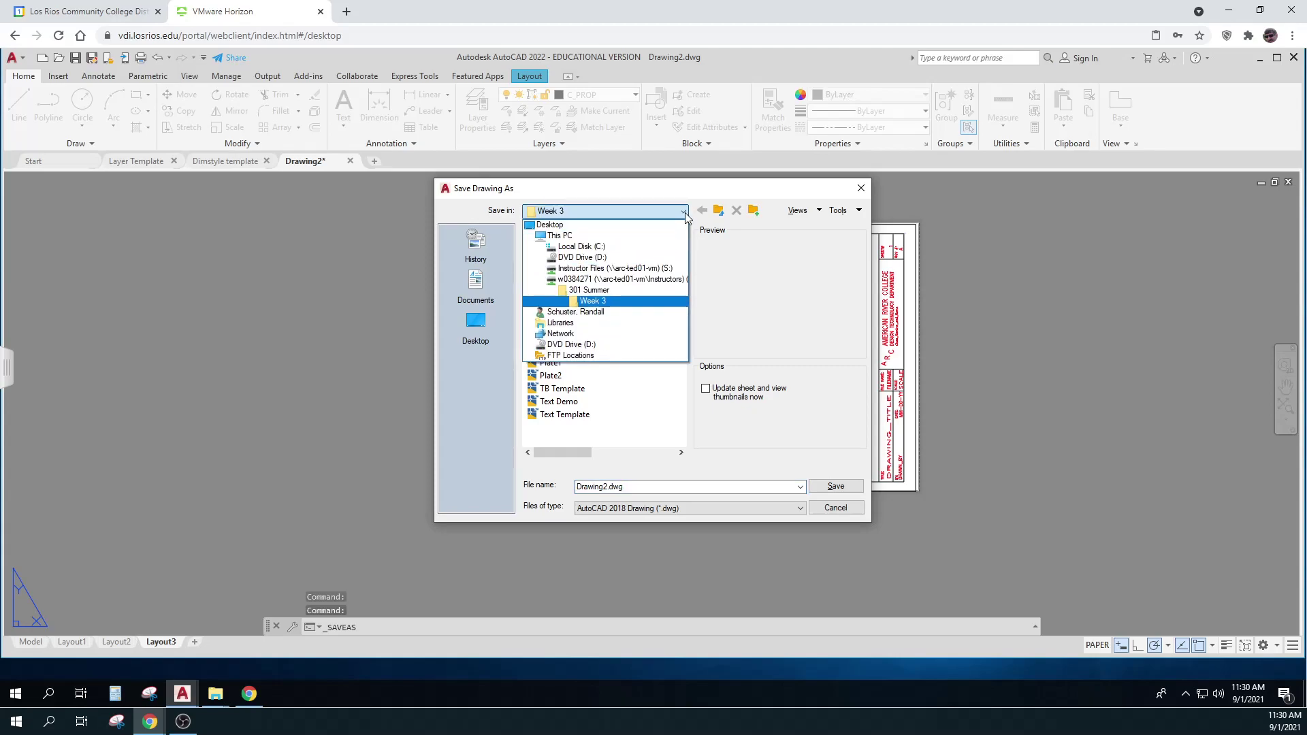
{"action": "left_click", "coordinate": [621, 280]}
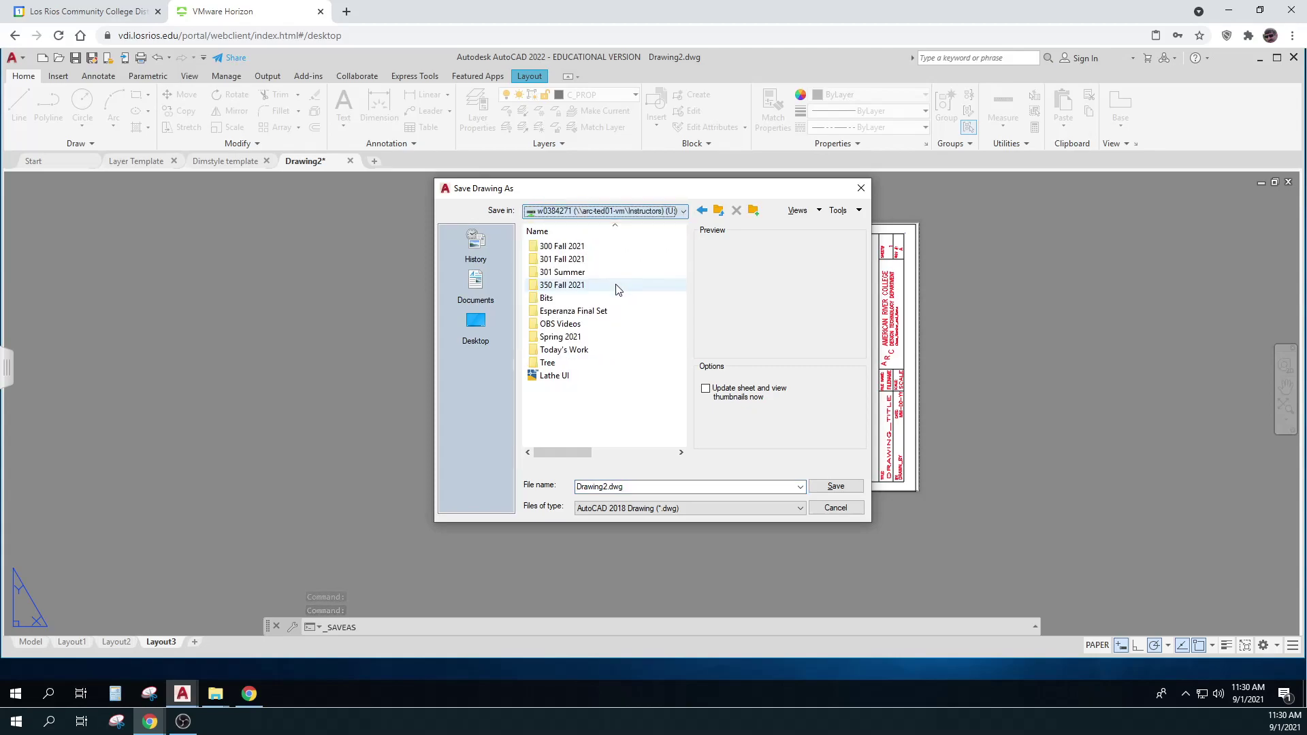
{"action": "double_click", "coordinate": [575, 261]}
{"action": "left_click", "coordinate": [718, 210]}
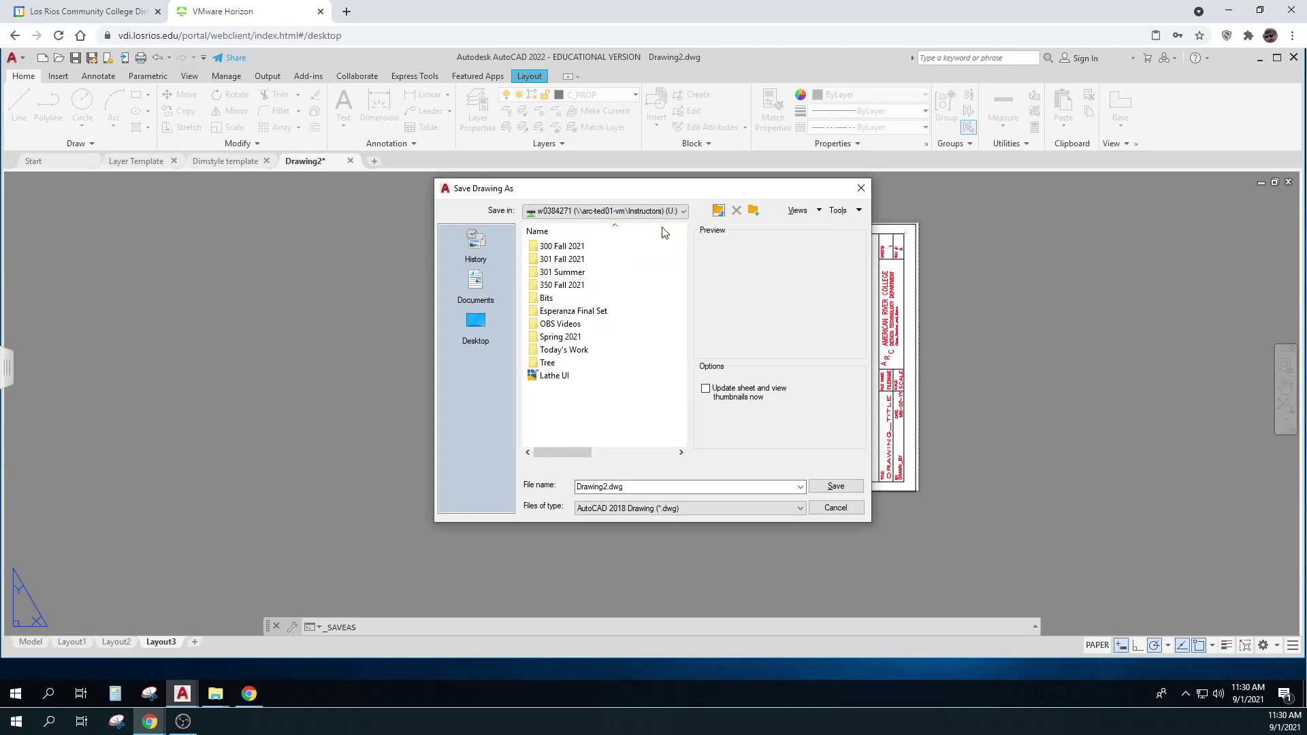
{"action": "left_click", "coordinate": [570, 290]}
{"action": "double_click", "coordinate": [570, 286]}
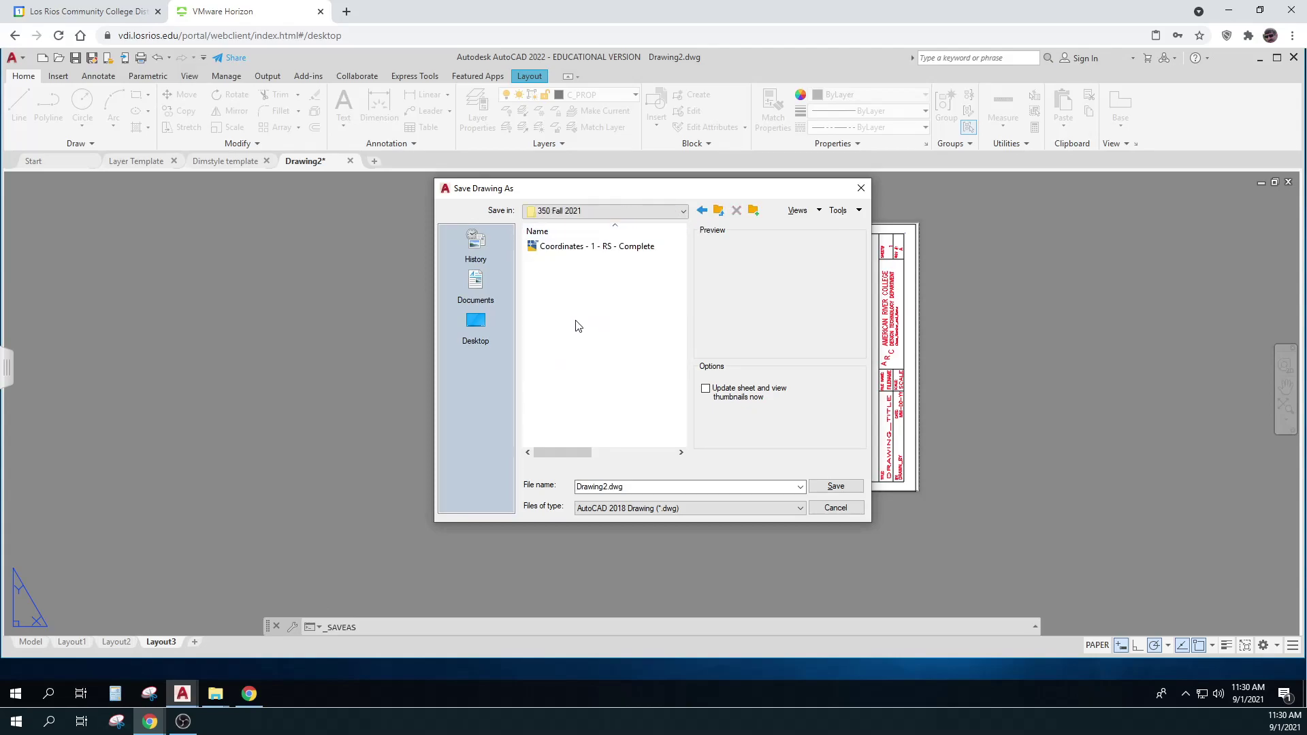
{"action": "left_click", "coordinate": [633, 487]}
{"action": "double_click", "coordinate": [633, 488]}
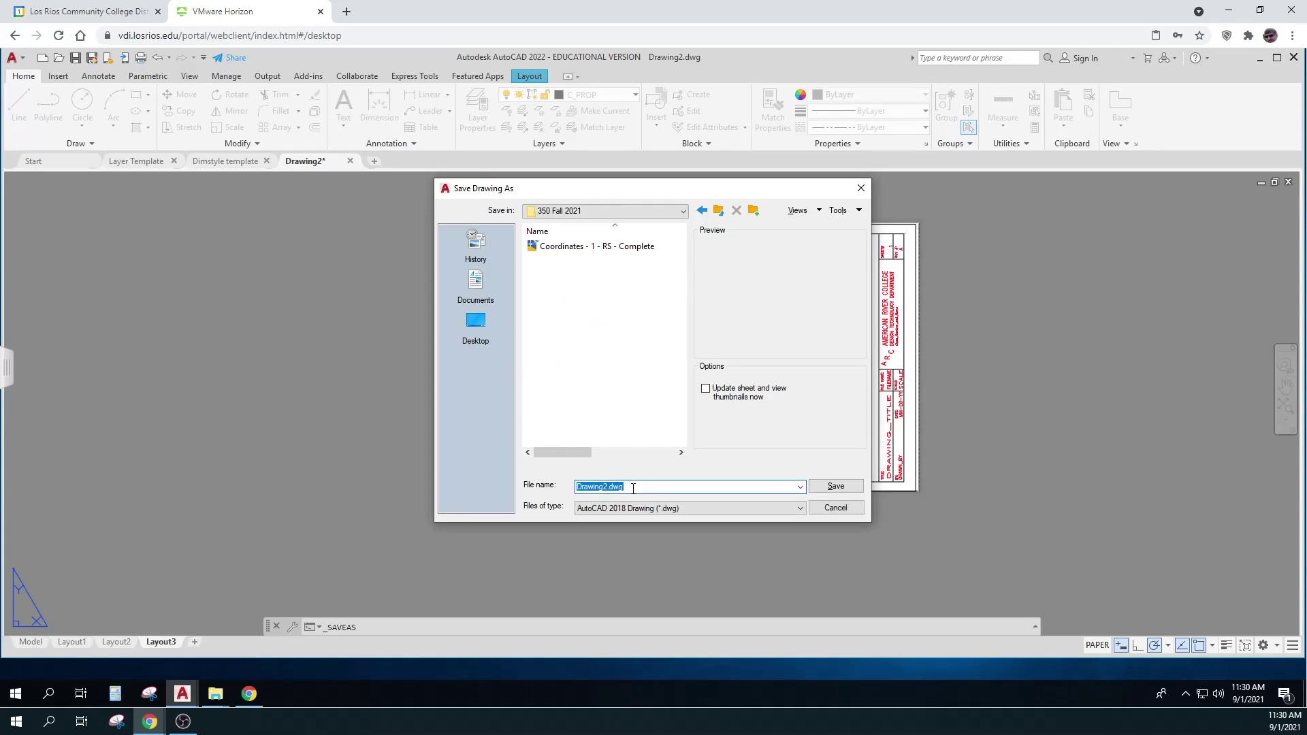
{"action": "type", "text": "Coordinates"}
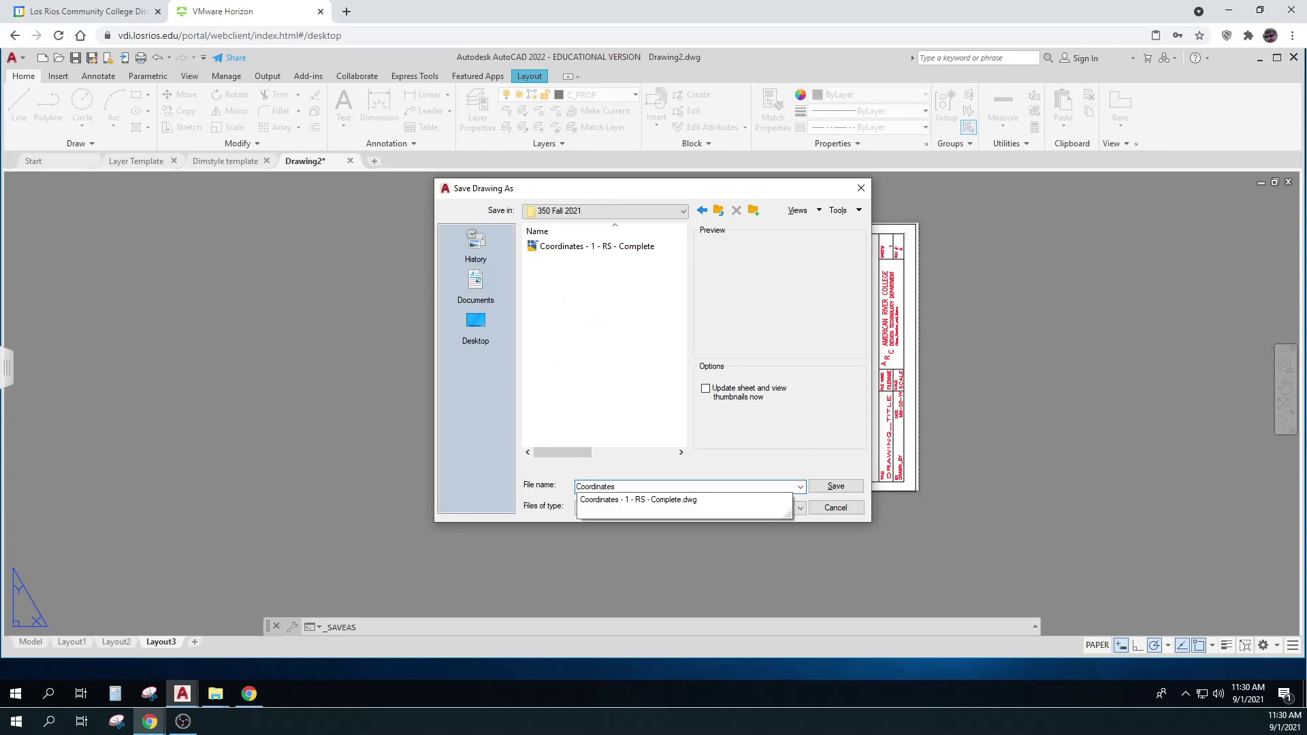
{"action": "type", "text": "-Lab"}
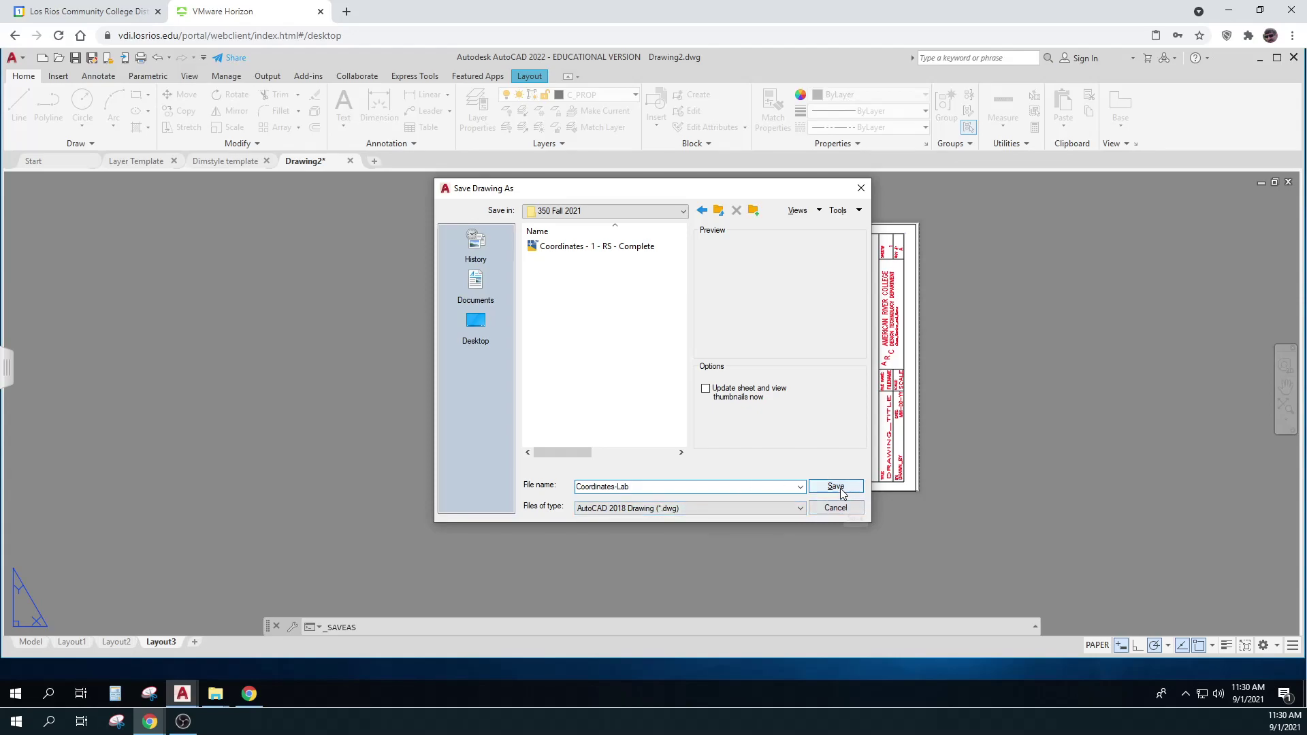
{"action": "type", "text": "-"}
{"action": "type", "text": "Rs"}
{"action": "type", "text": "S"}
{"action": "left_click", "coordinate": [835, 486]}
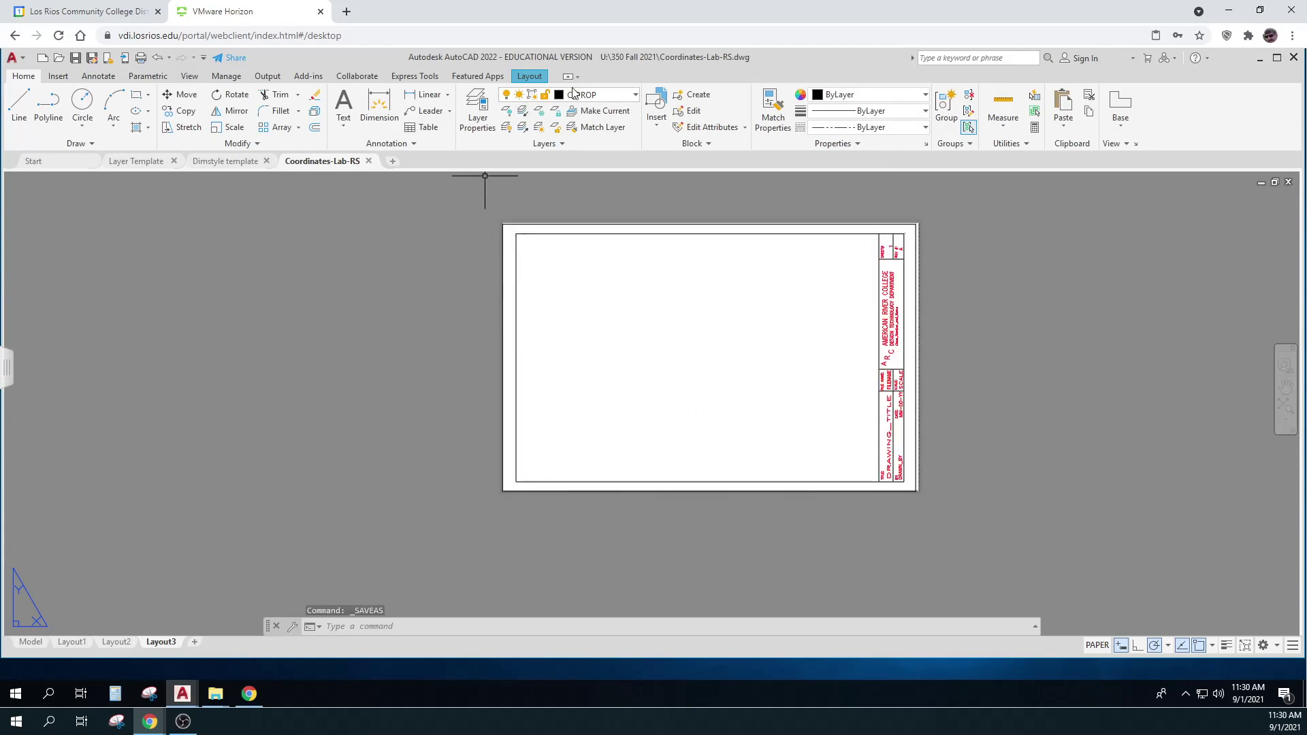
Make Defpoints current and start a rectangular viewport at the border's top-left corner
{"action": "left_click", "coordinate": [635, 100]}
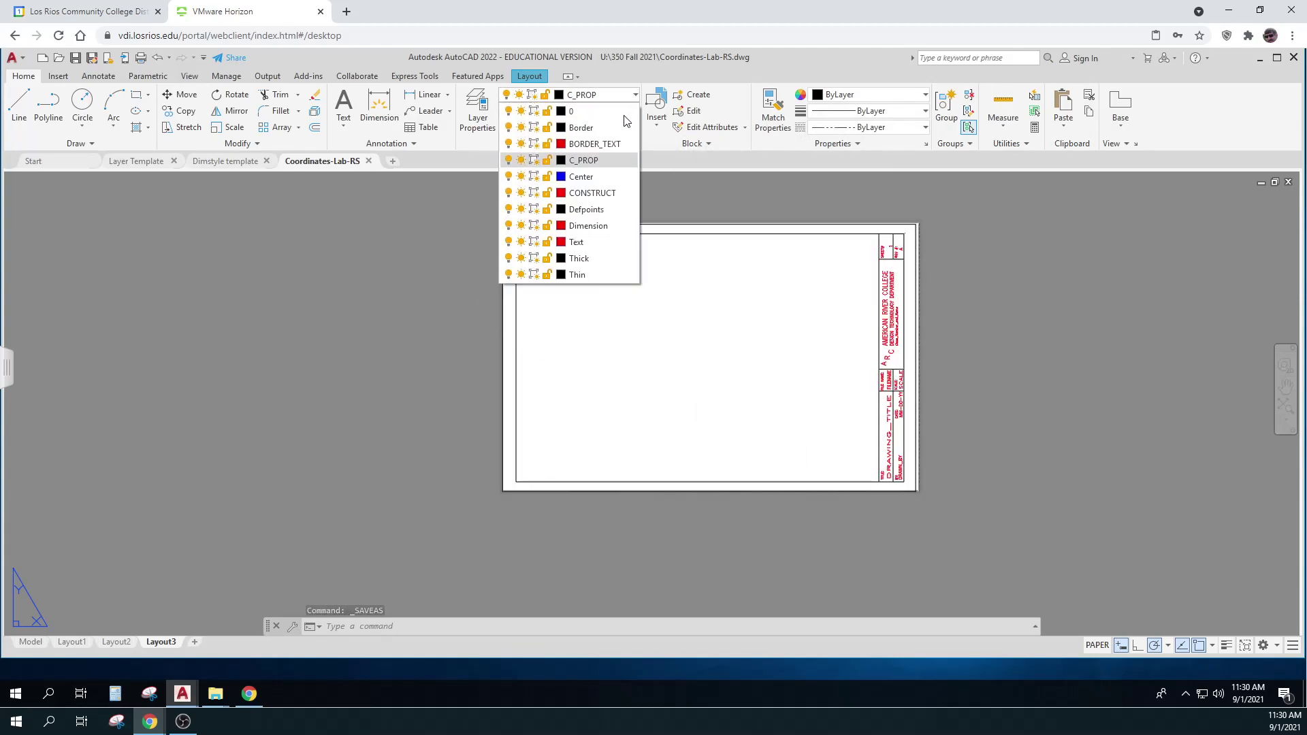
{"action": "left_click", "coordinate": [599, 210]}
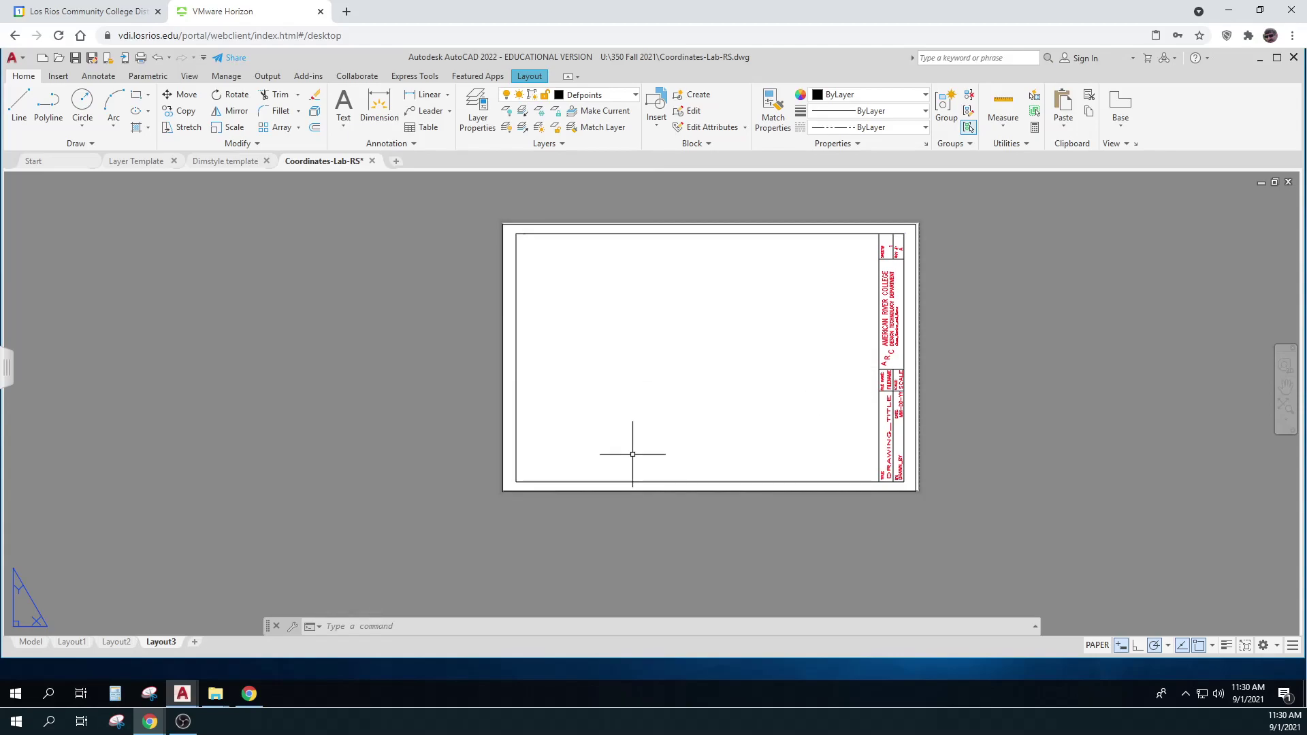
{"action": "left_click", "coordinate": [530, 79]}
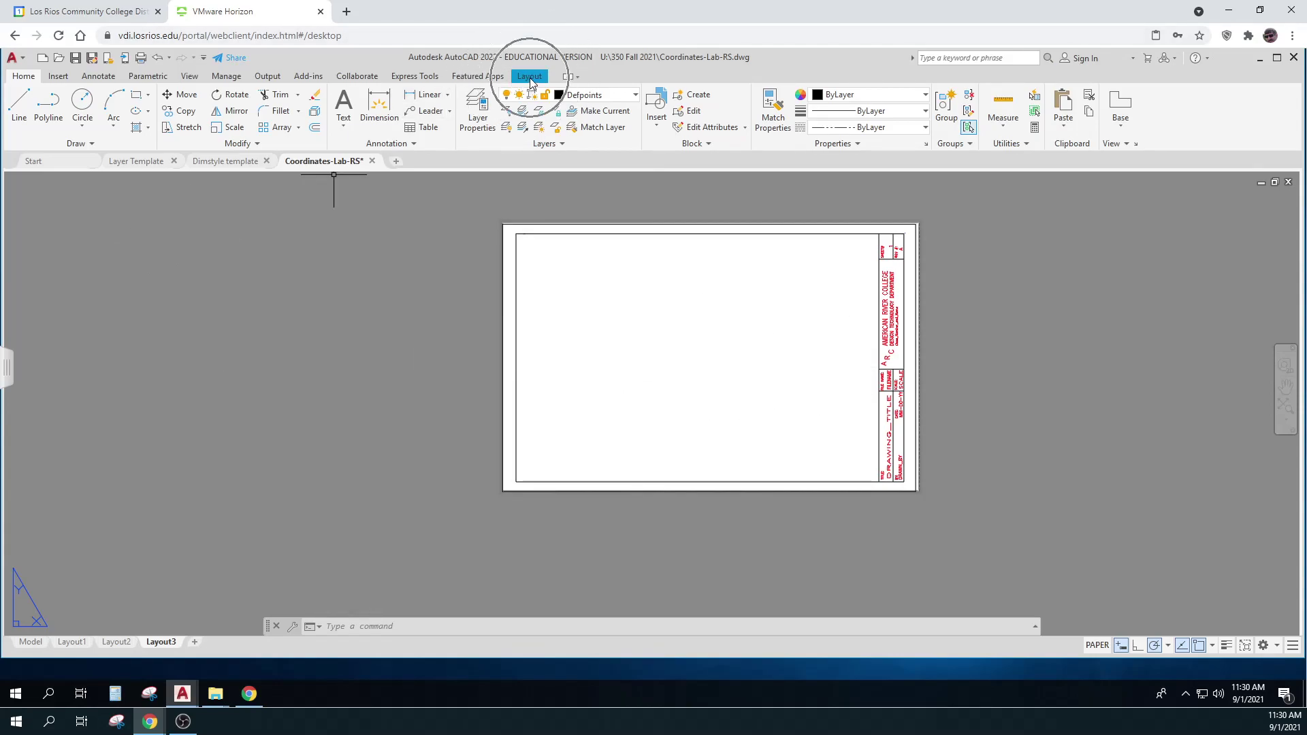
{"action": "left_click", "coordinate": [531, 78]}
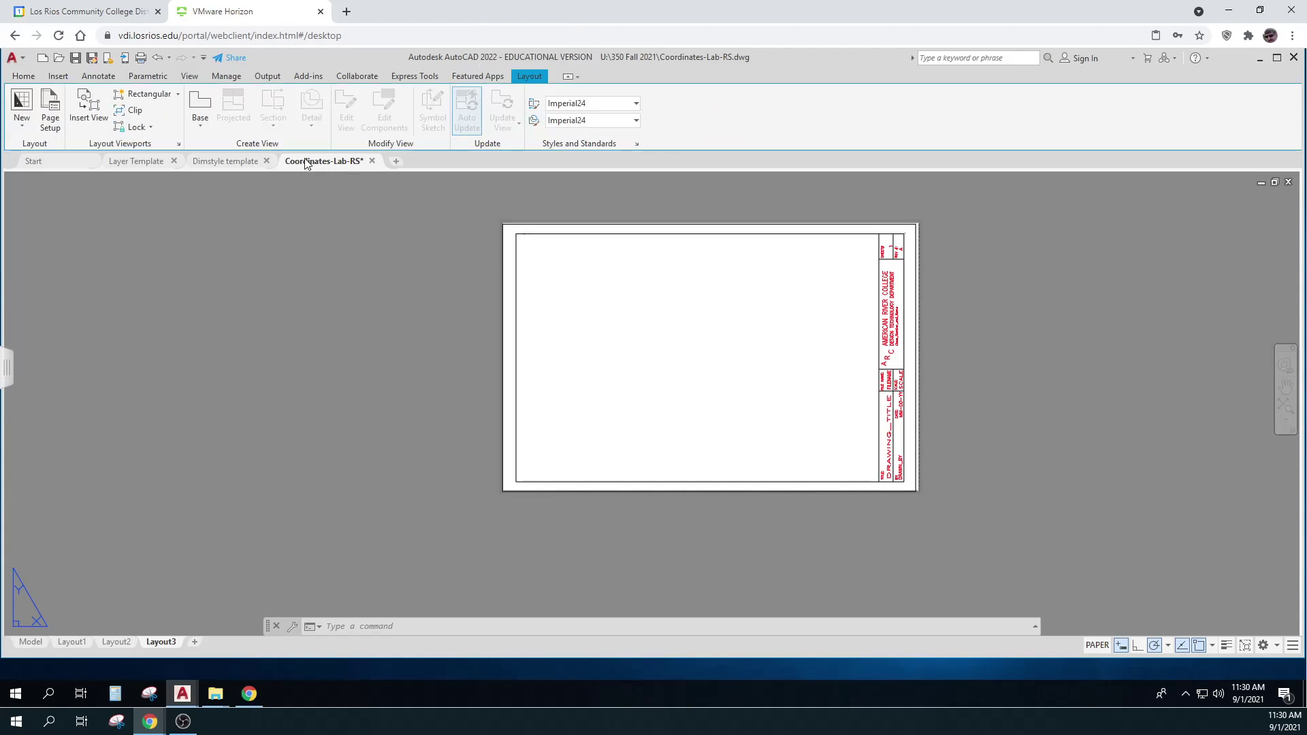
{"action": "left_click", "coordinate": [143, 99]}
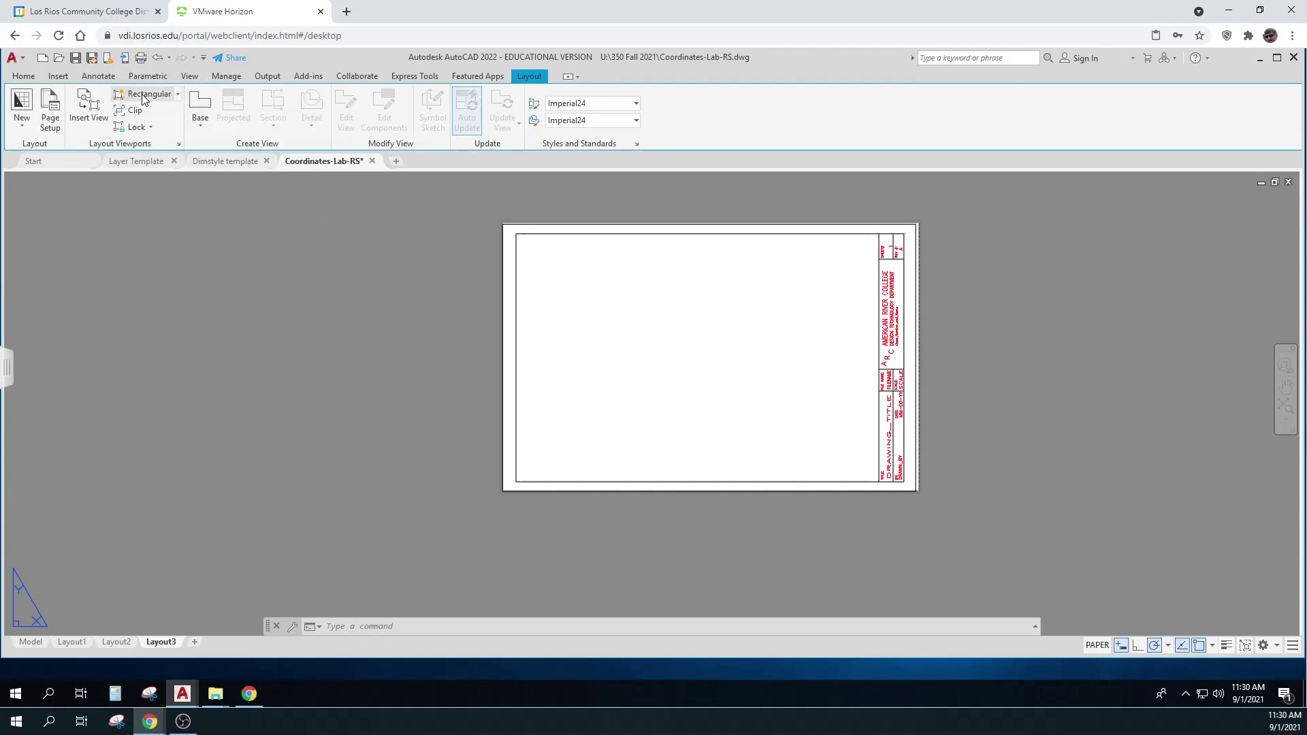
{"action": "left_click", "coordinate": [517, 233]}
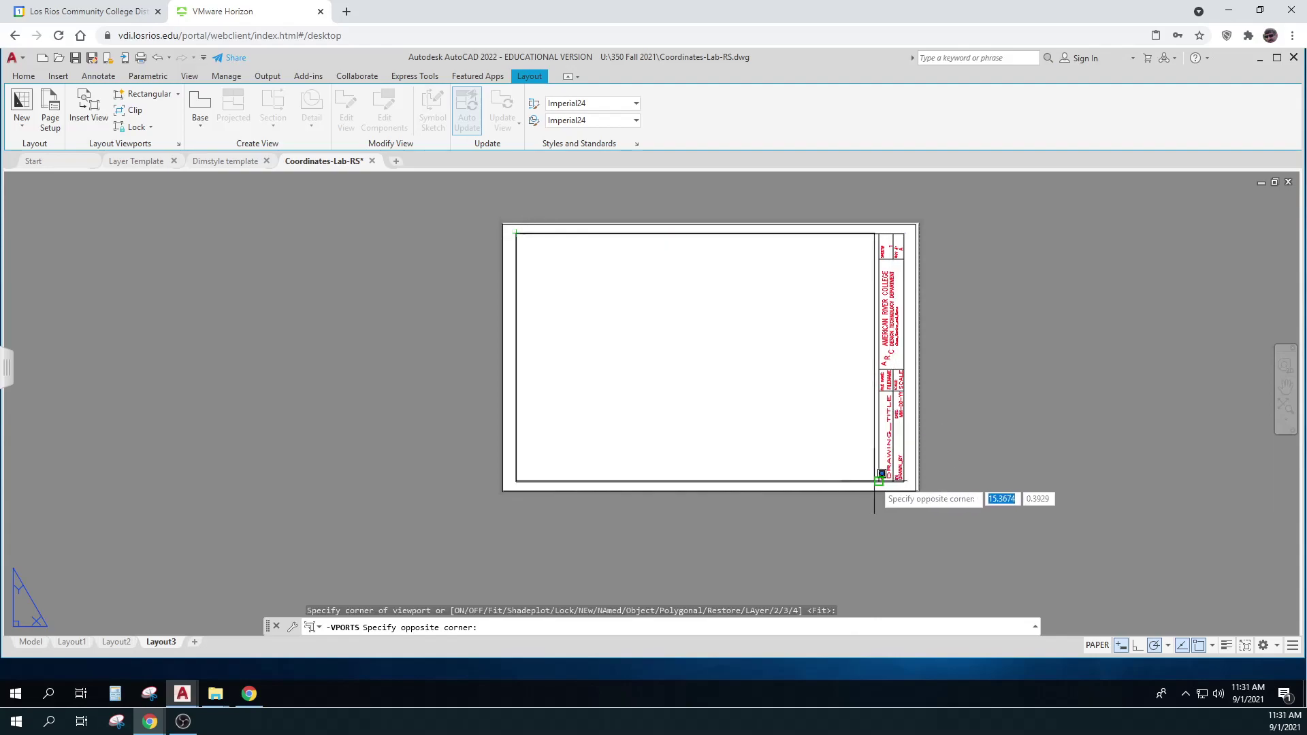
Finish the viewport at the border's bottom-right corner and switch into its model space
{"action": "left_click", "coordinate": [863, 480]}
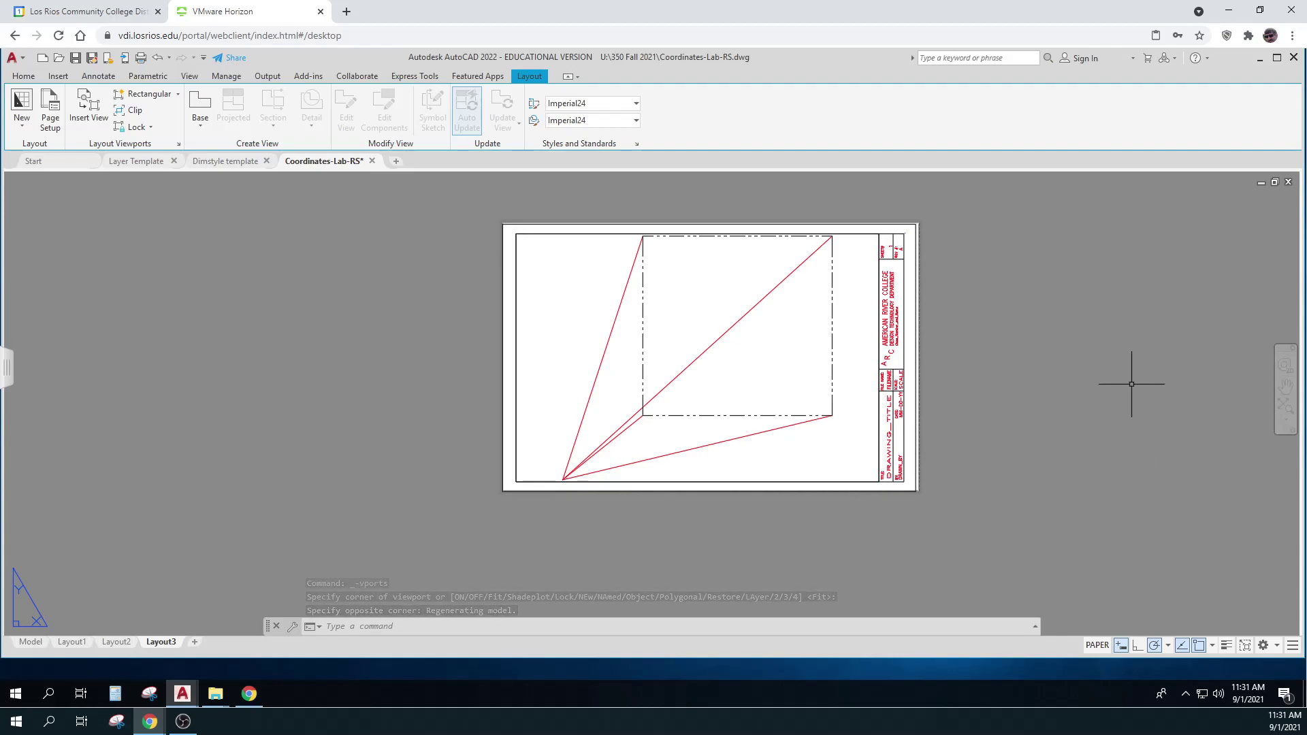
{"action": "key", "text": "ctrl"}
{"action": "key", "text": "ctrl"}
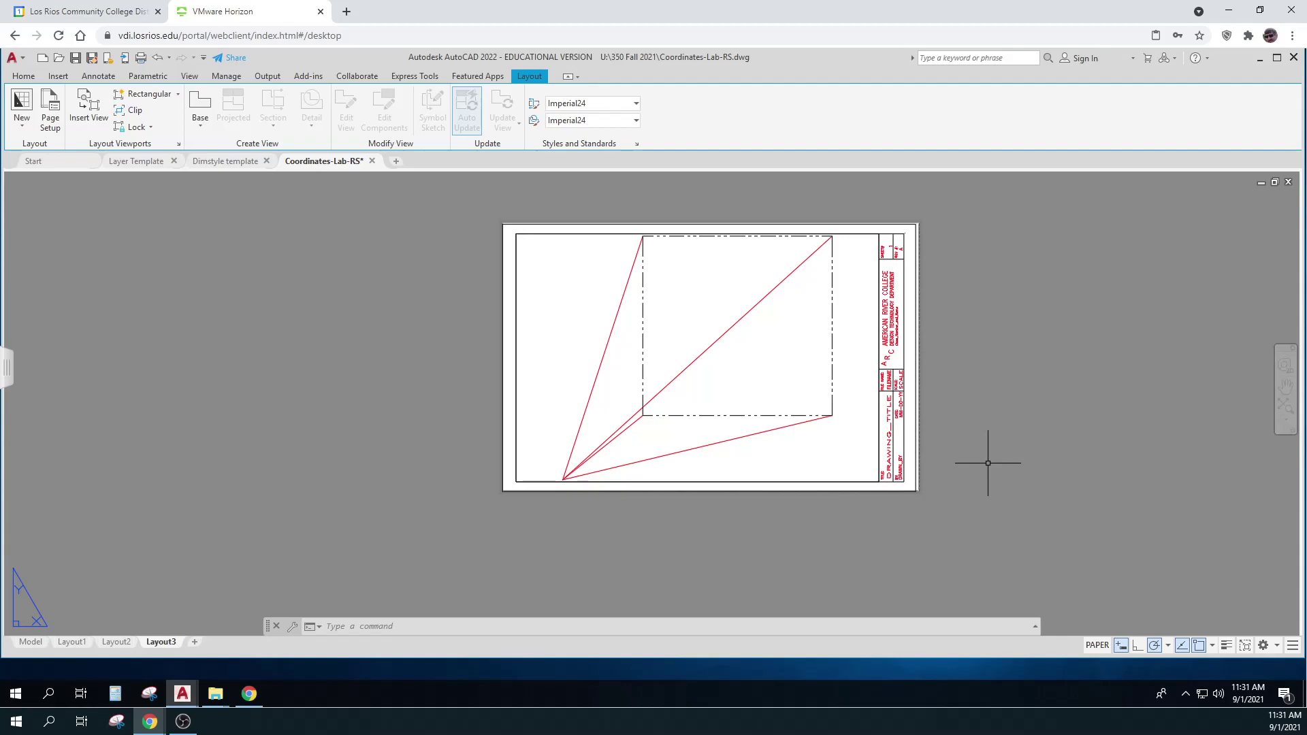
{"action": "left_click", "coordinate": [1098, 646]}
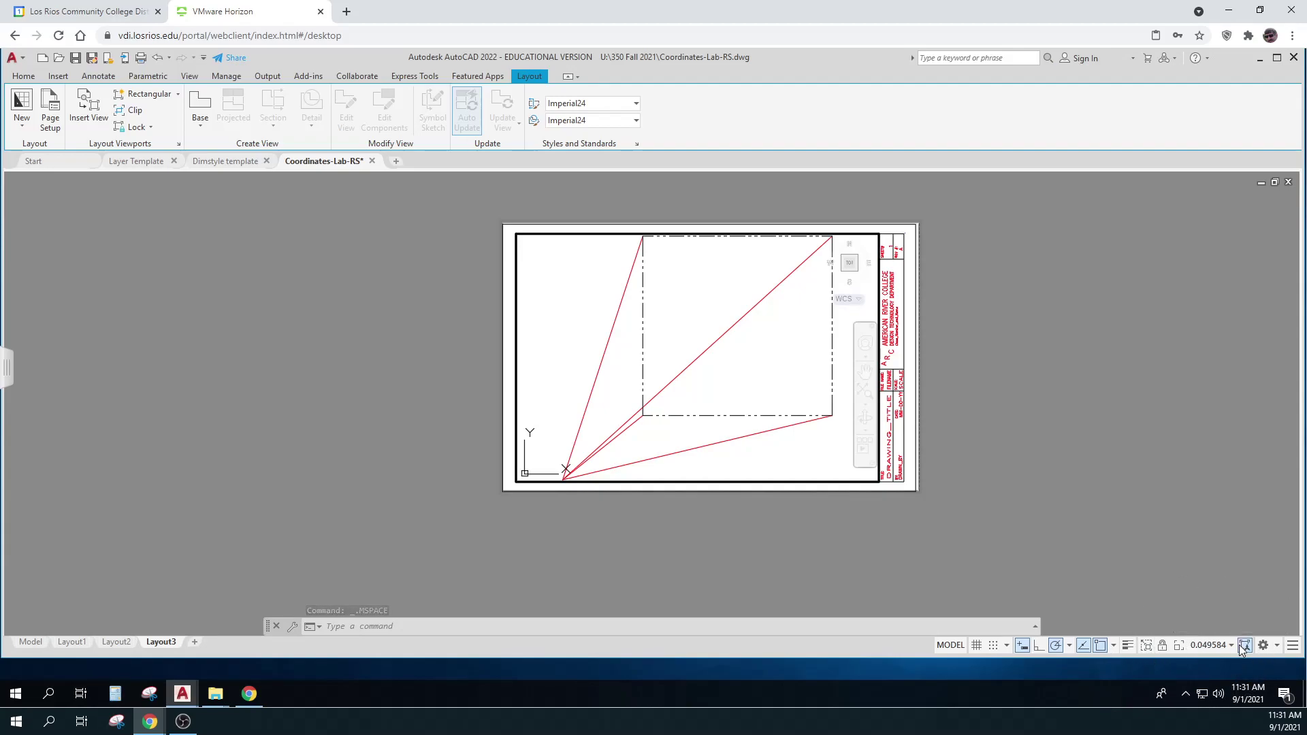
Set the viewport scale to 1:20, pan the property boundary into place, and lock the viewport
{"action": "left_click", "coordinate": [1231, 646]}
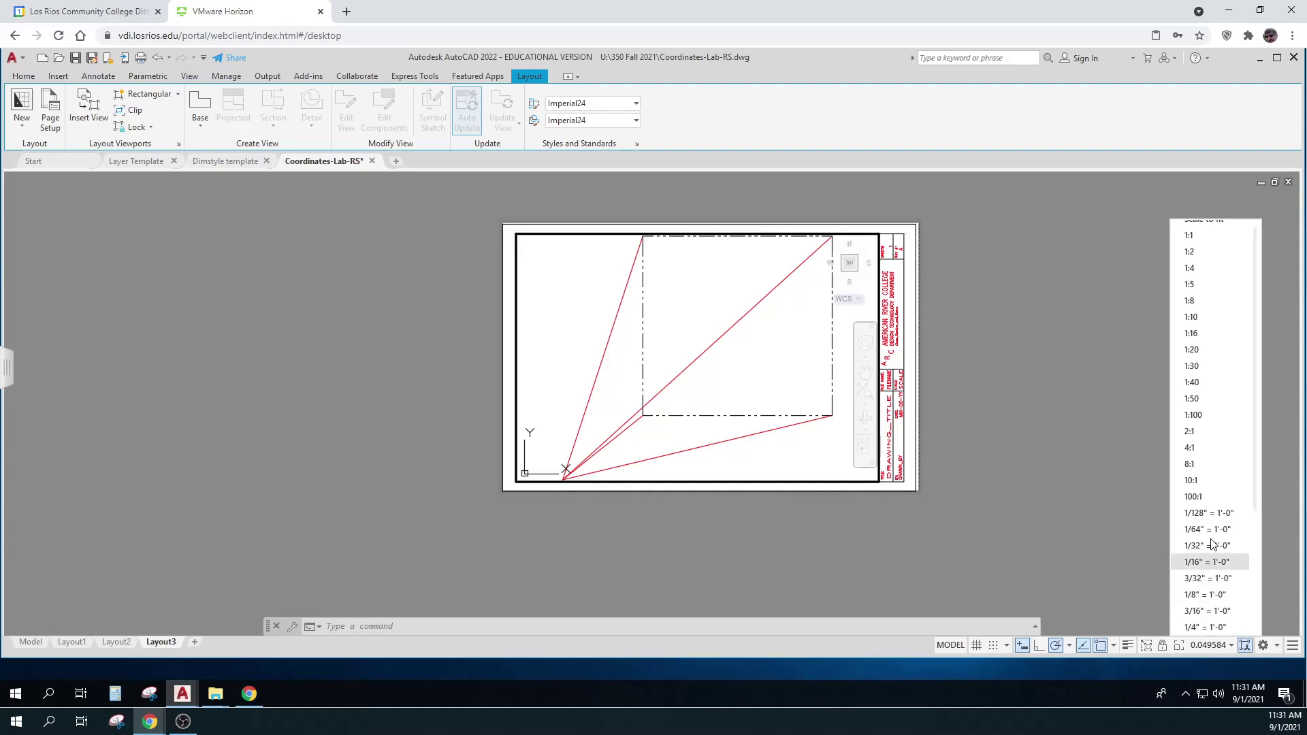
{"action": "left_click", "coordinate": [1215, 354]}
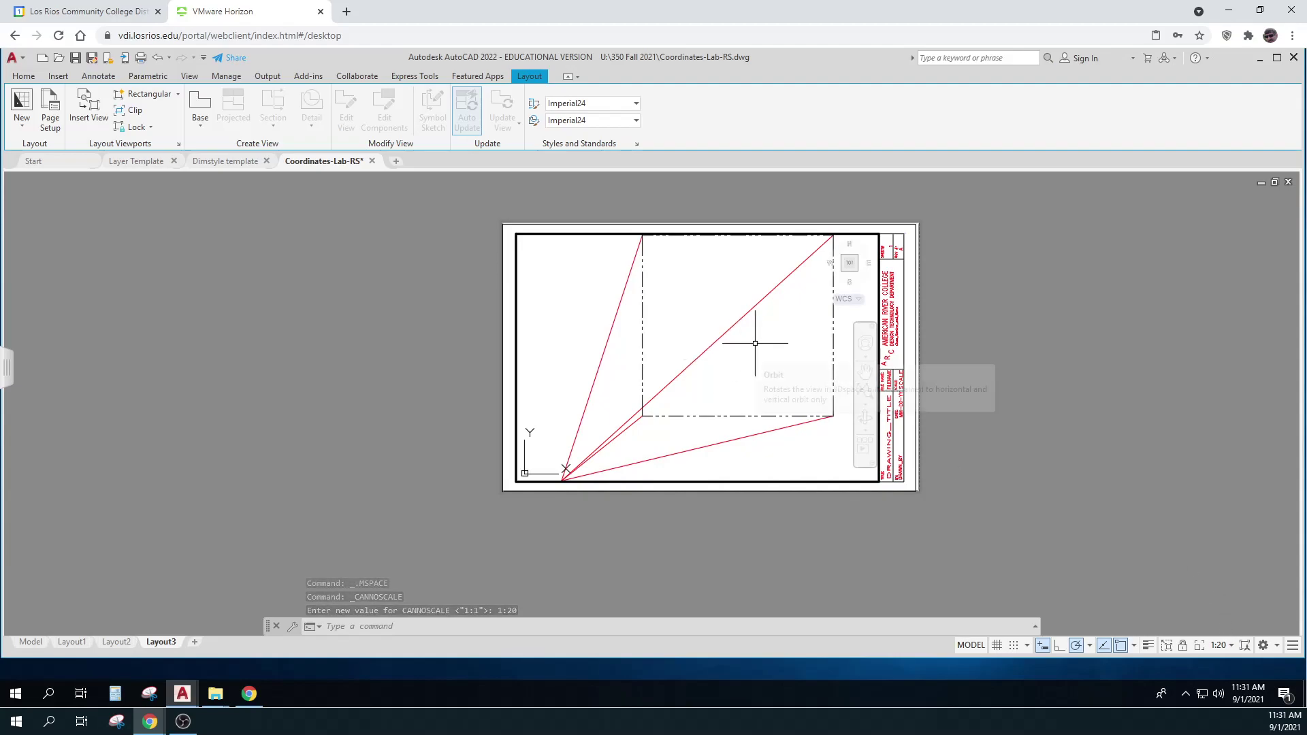
{"action": "mouse_move", "coordinate": [754, 344]}
{"action": "middle_mouse_down"}
{"action": "mouse_move", "coordinate": [735, 373]}
{"action": "mouse_move", "coordinate": [711, 367]}
{"action": "middle_mouse_up"}
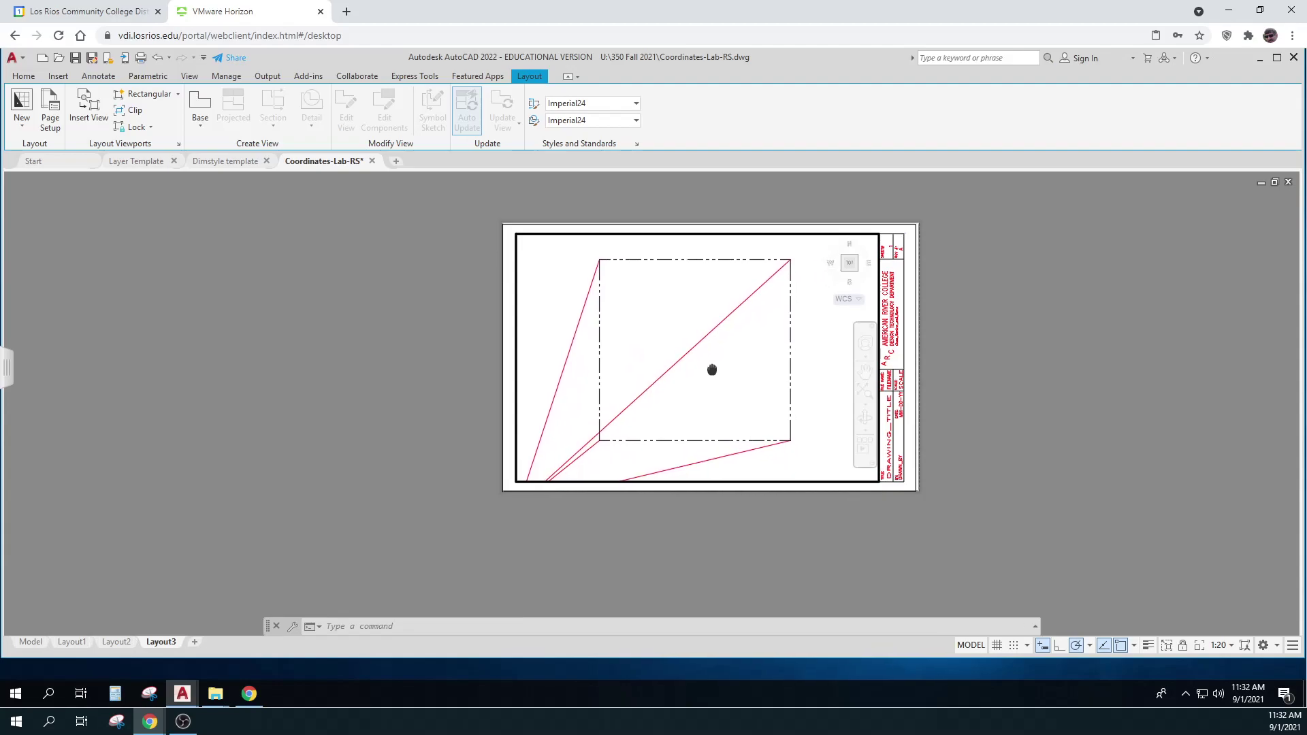
{"action": "left_click", "coordinate": [1183, 646]}
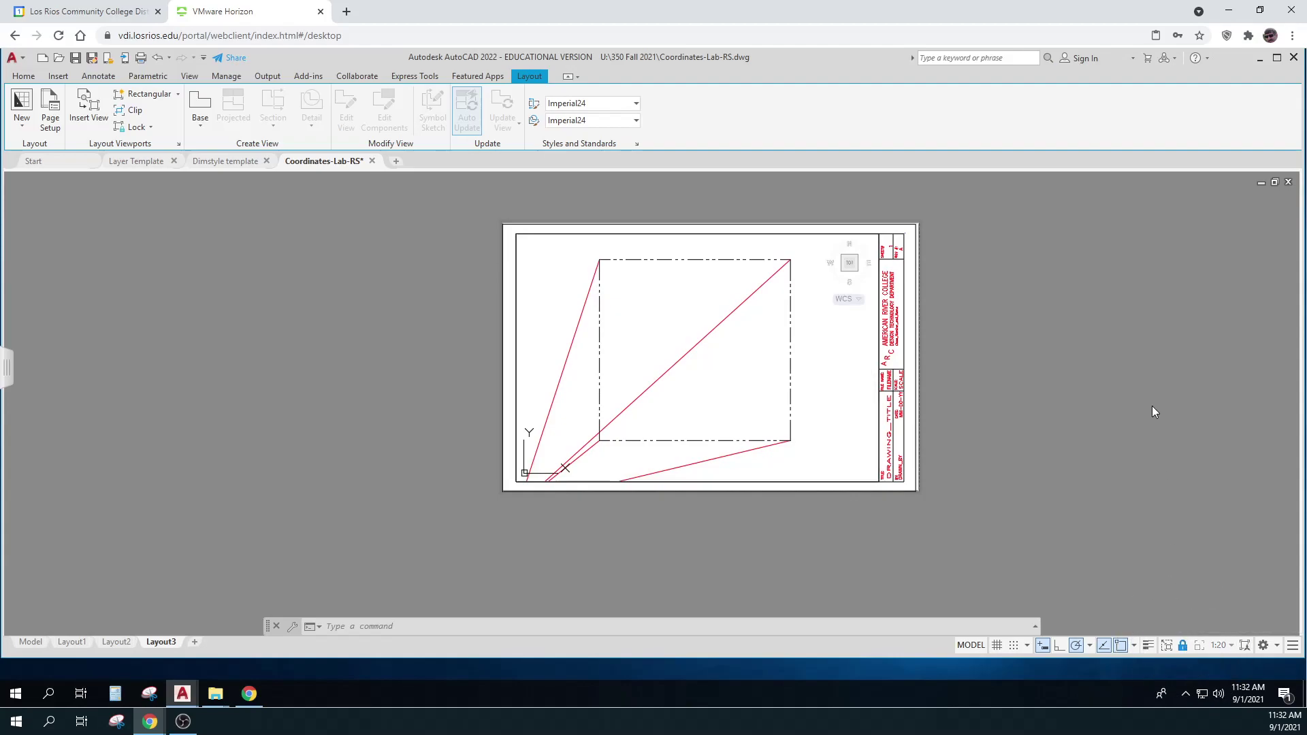
{"action": "left_click", "coordinate": [26, 76]}
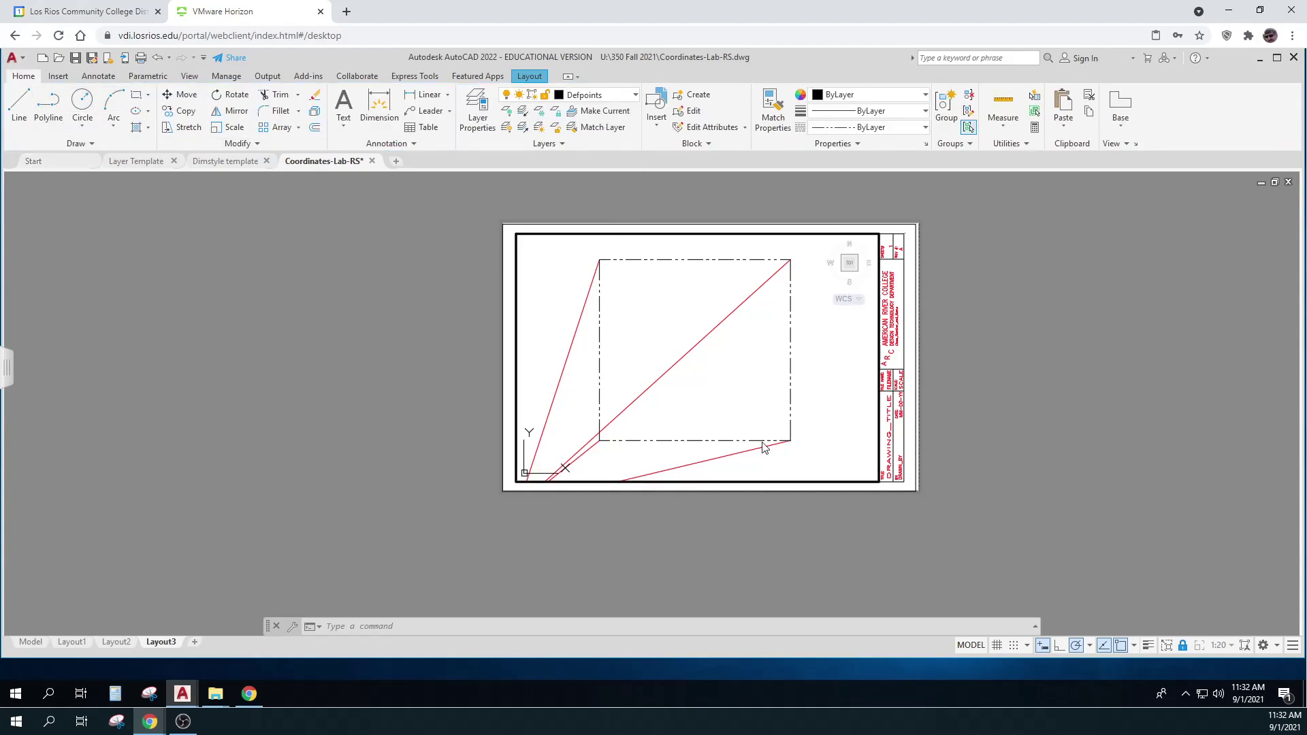
{"action": "left_click", "coordinate": [635, 94]}
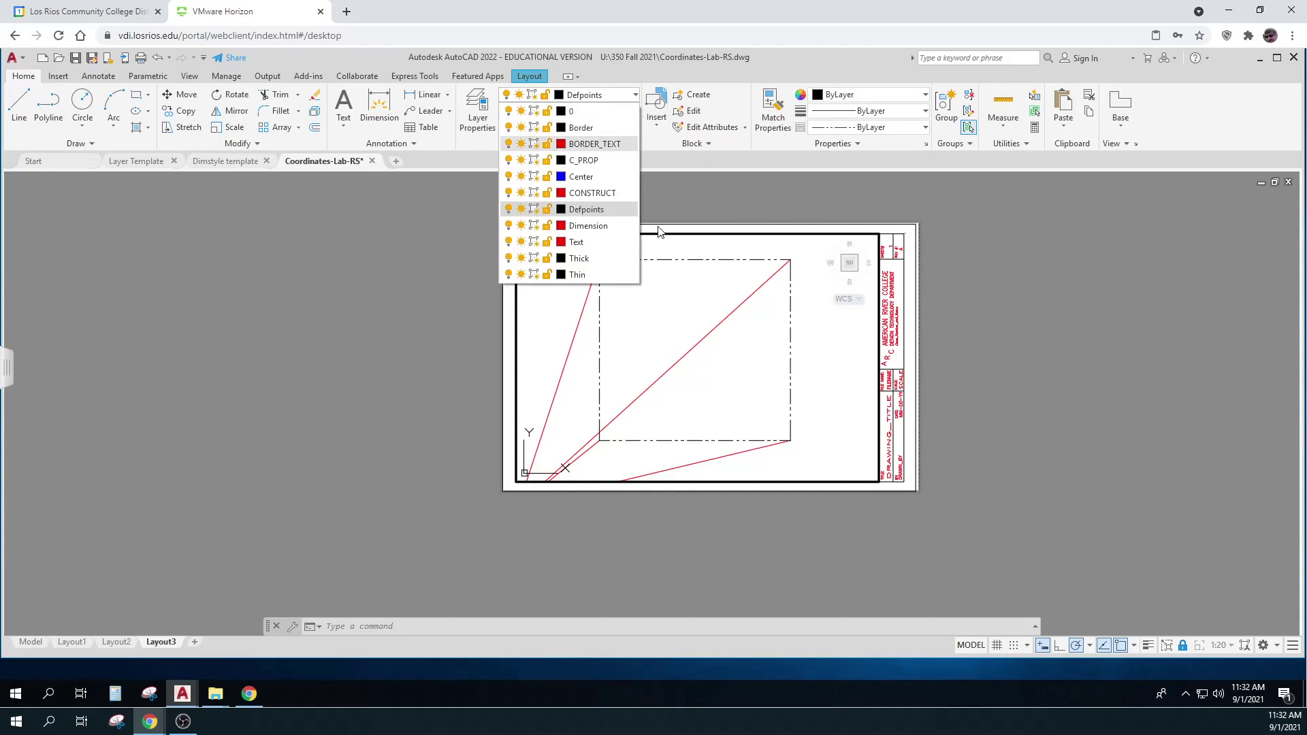
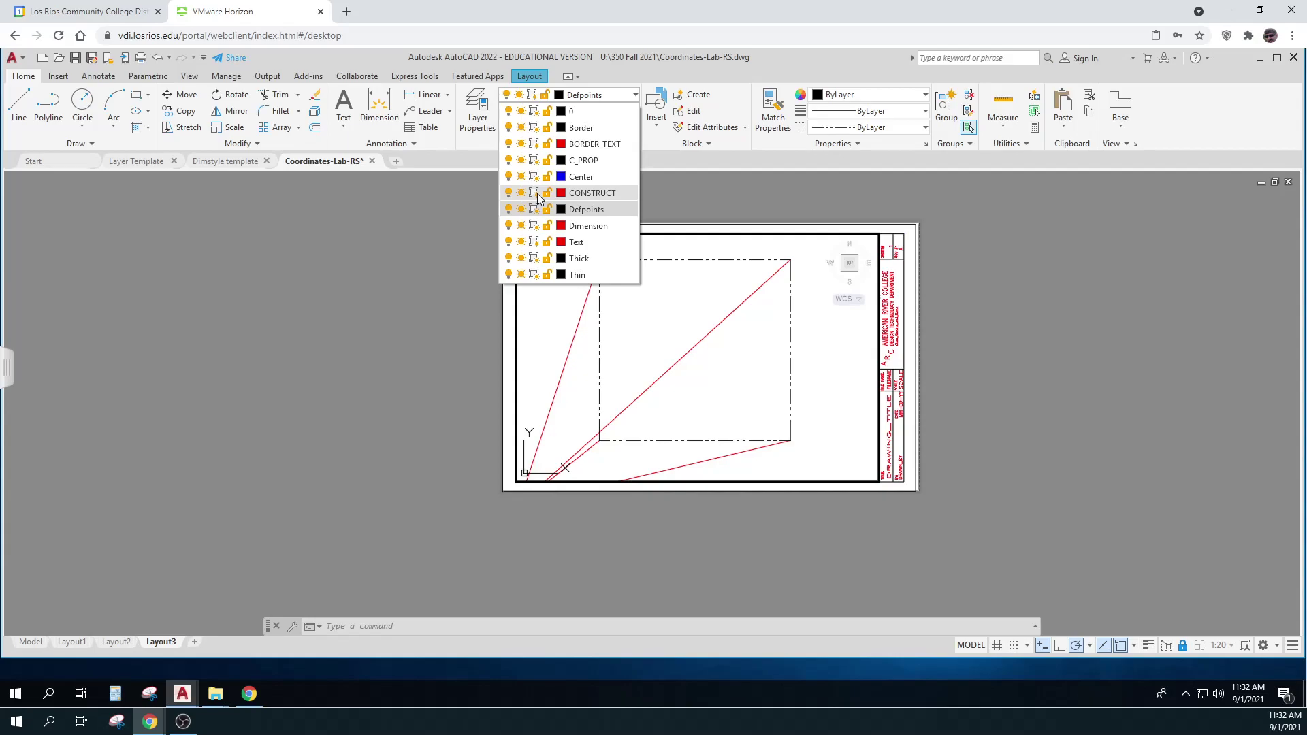
VP-freeze the CONSTRUCT layer in the Layout3 viewport, confirm it still shows in Model, then return
{"action": "left_click", "coordinate": [535, 193]}
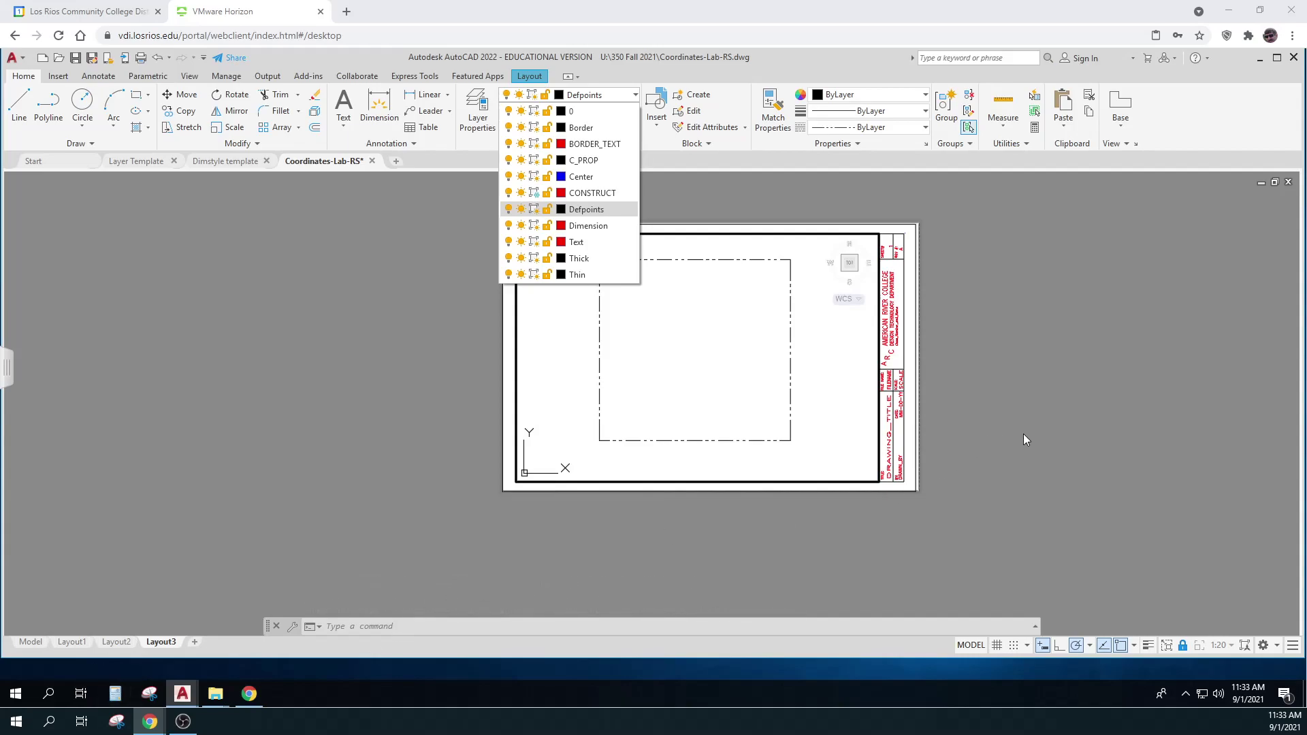
{"action": "left_click", "coordinate": [978, 648]}
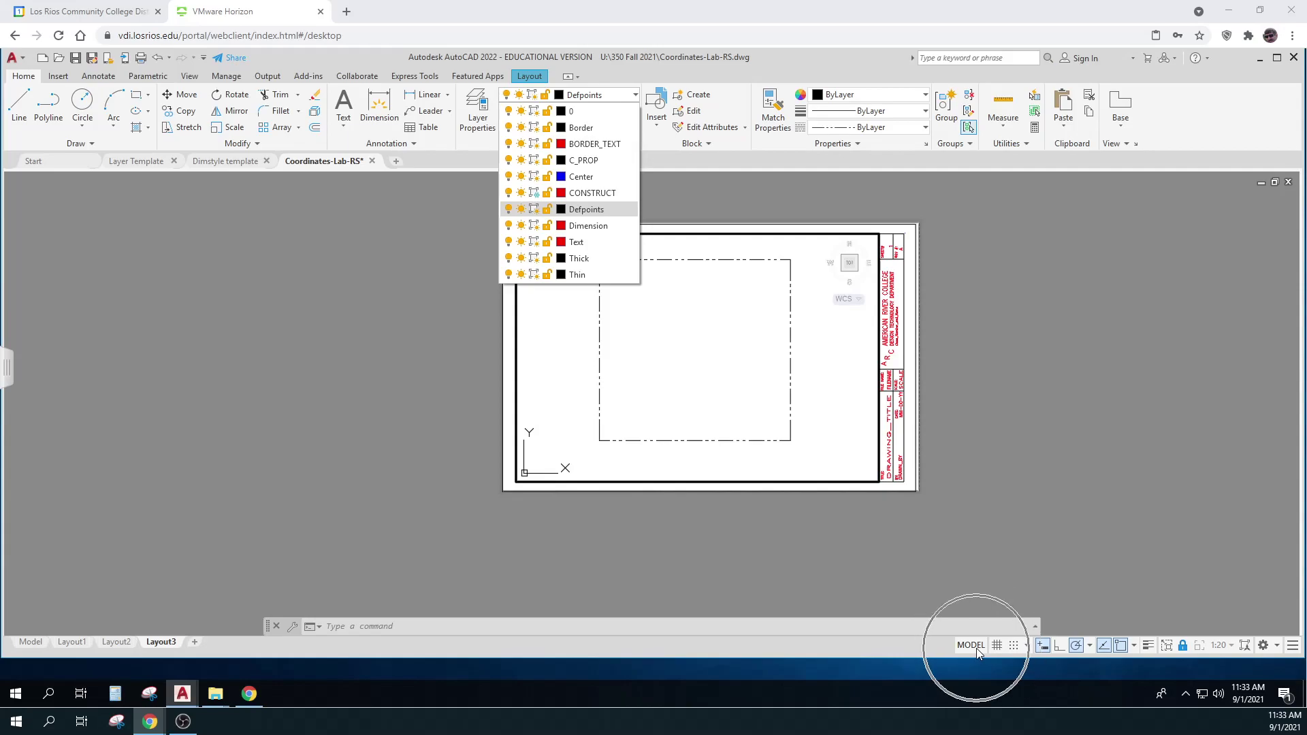
{"action": "left_click", "coordinate": [971, 645]}
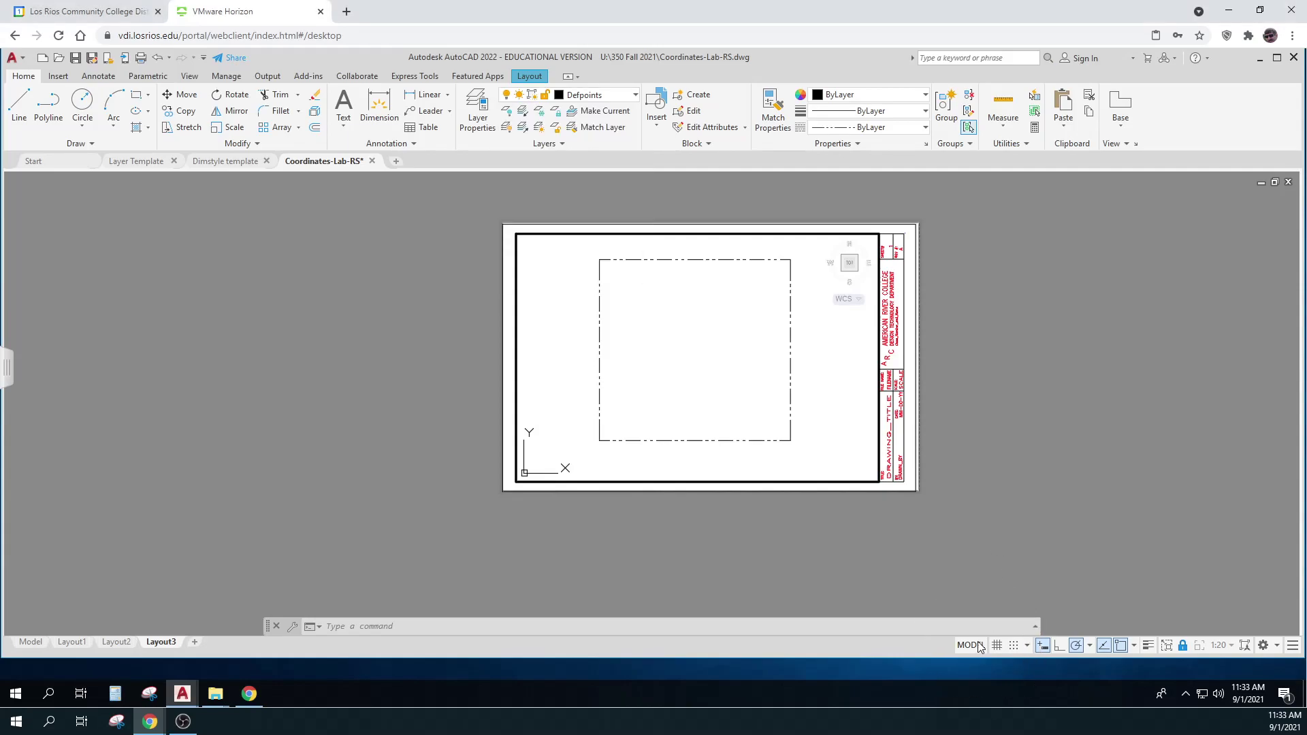
{"action": "left_click", "coordinate": [36, 640]}
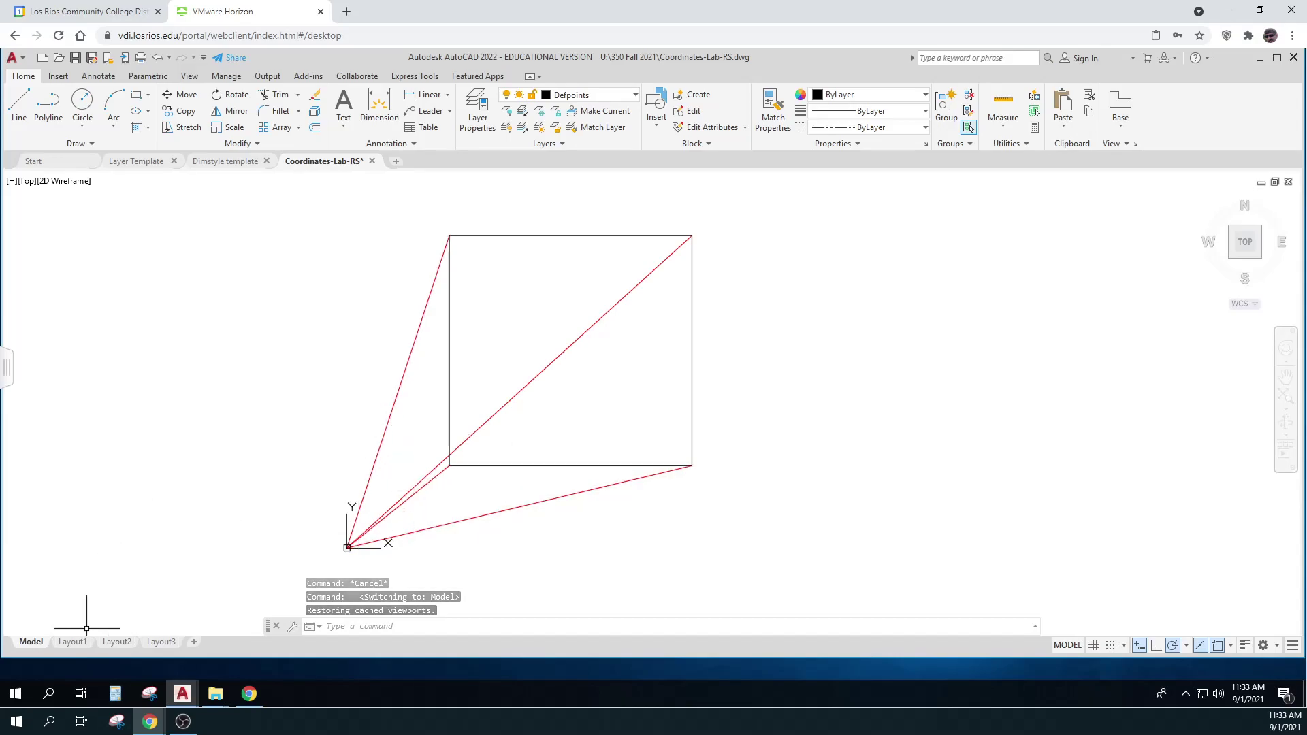
{"action": "left_click", "coordinate": [155, 642]}
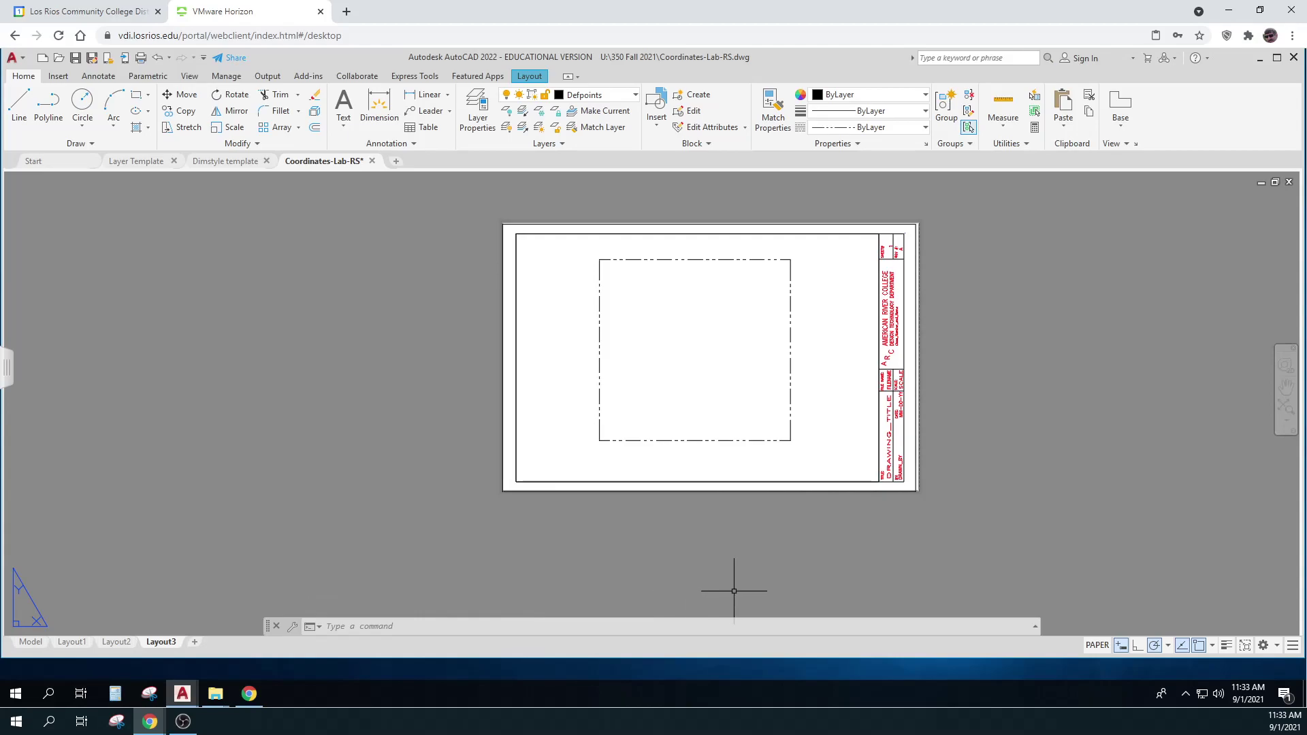
{"action": "left_click", "coordinate": [1102, 646]}
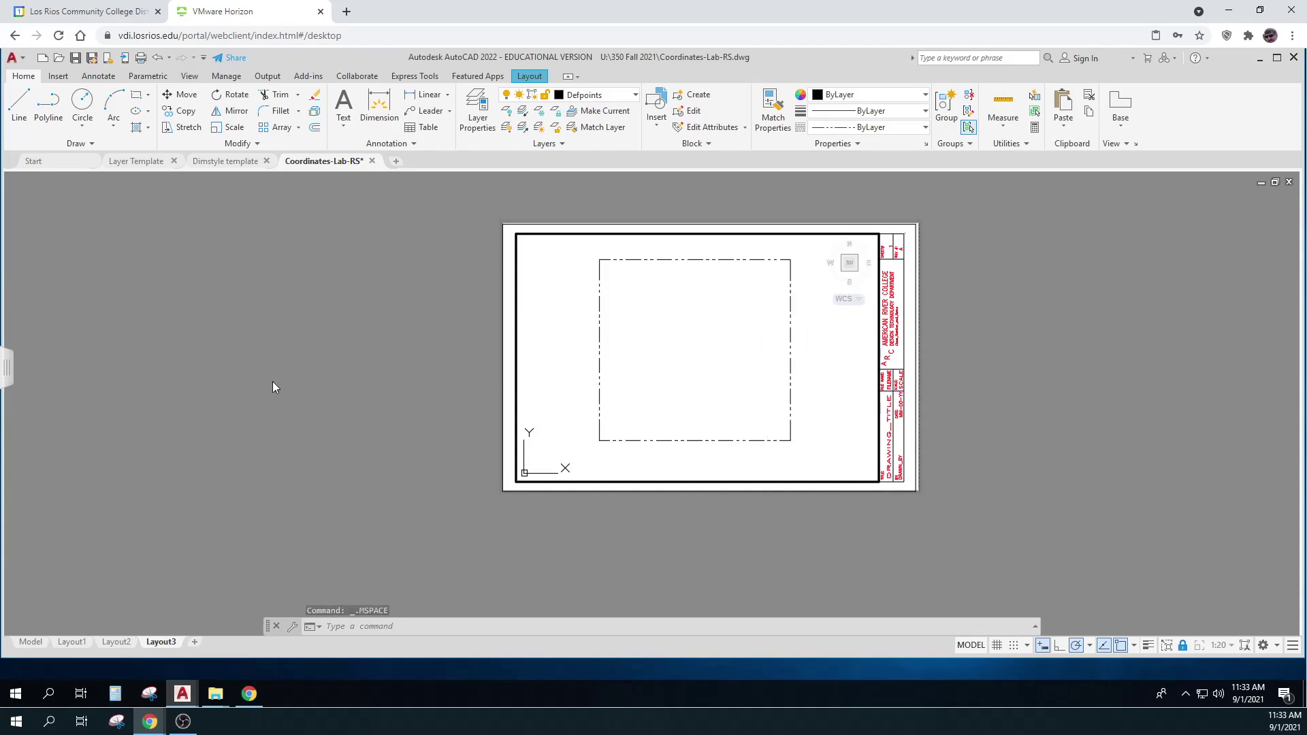
{"action": "left_click", "coordinate": [636, 96]}
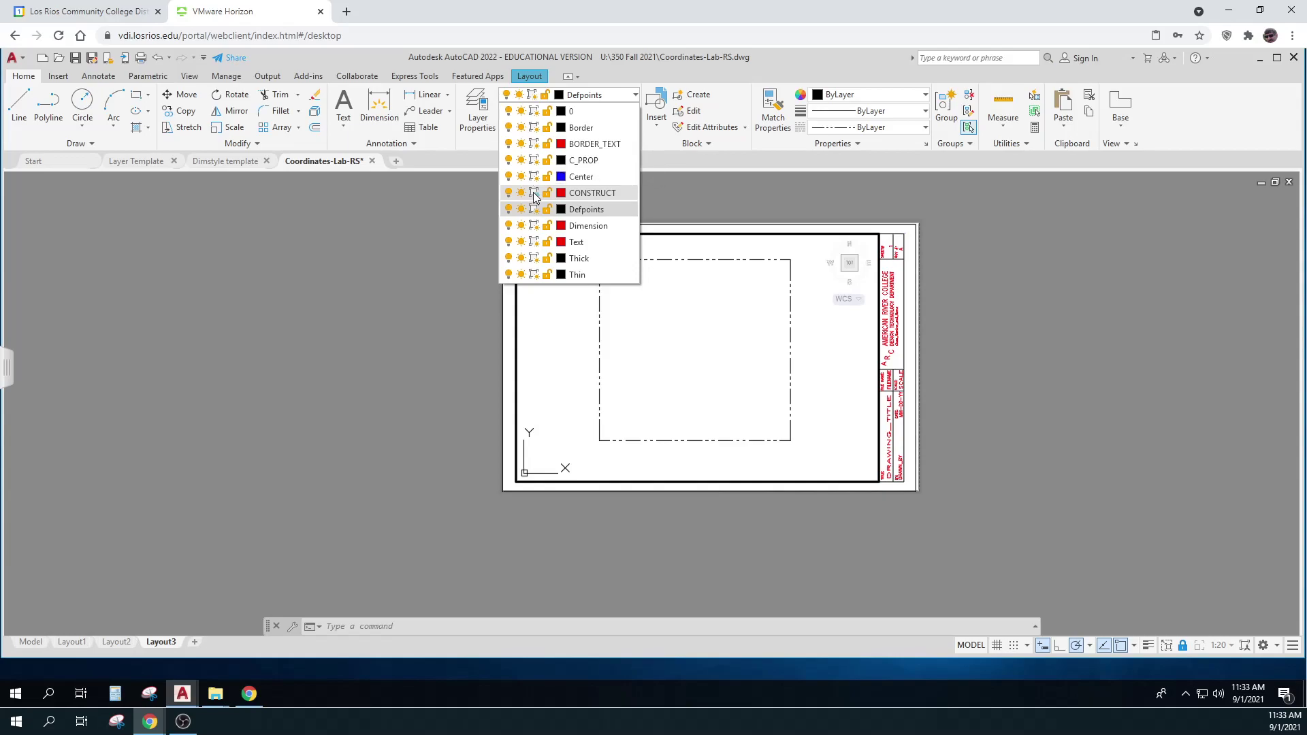
{"action": "left_click", "coordinate": [533, 193]}
{"action": "left_click", "coordinate": [1107, 344]}
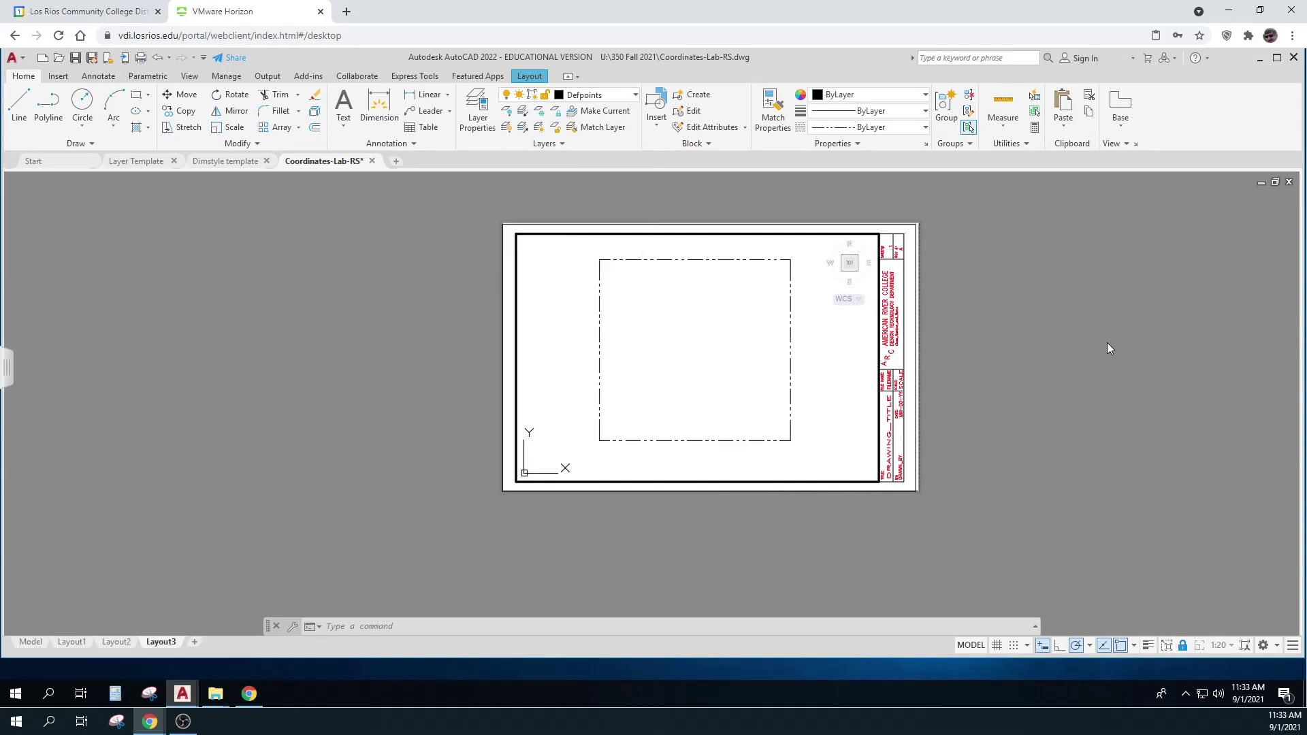
{"action": "left_click", "coordinate": [971, 644]}
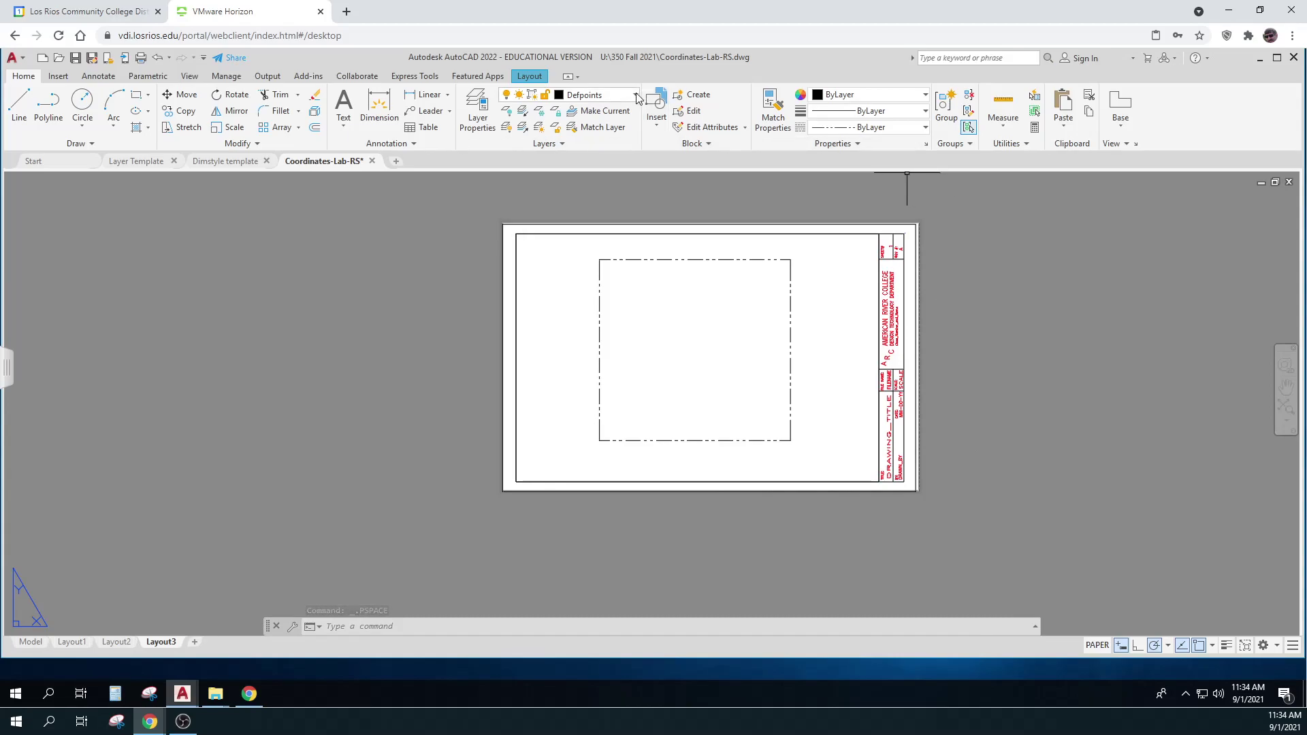
Make Text the current layer and start DONUT with inside diameter 0 and outside 3/16
{"action": "left_click", "coordinate": [602, 94]}
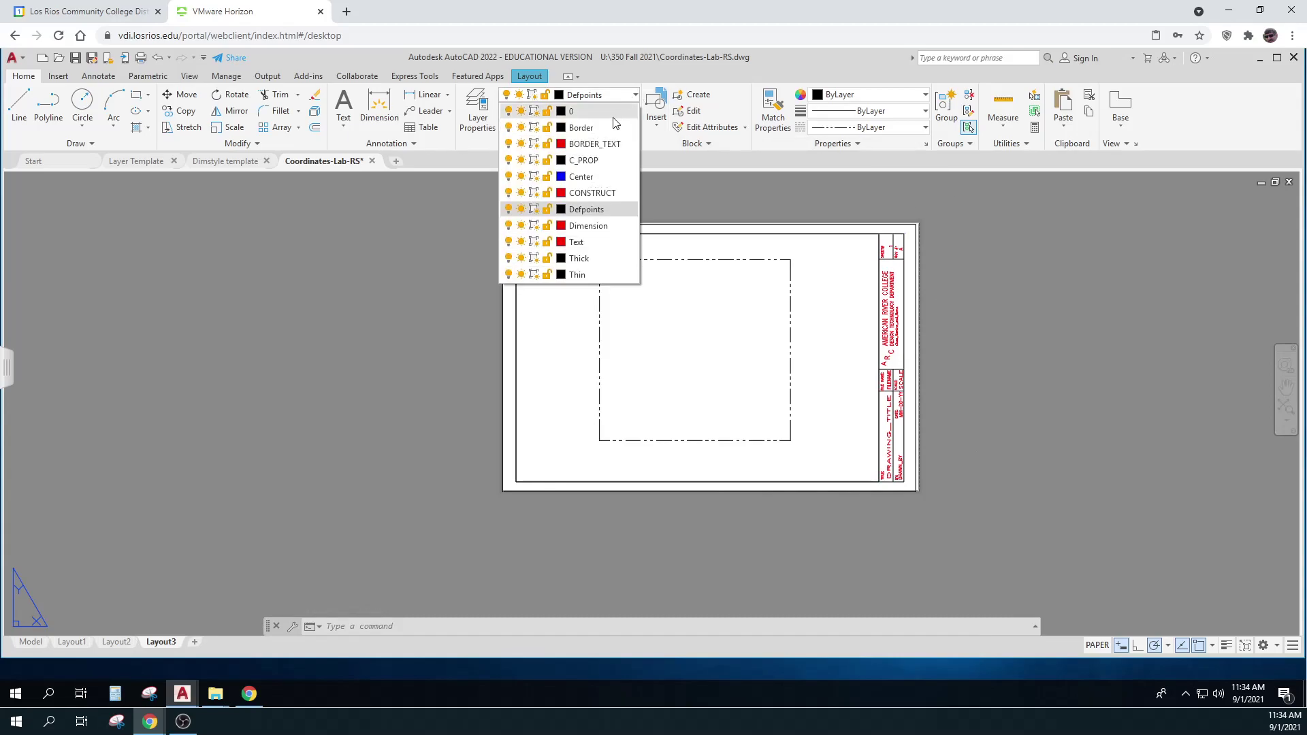
{"action": "left_click", "coordinate": [576, 242]}
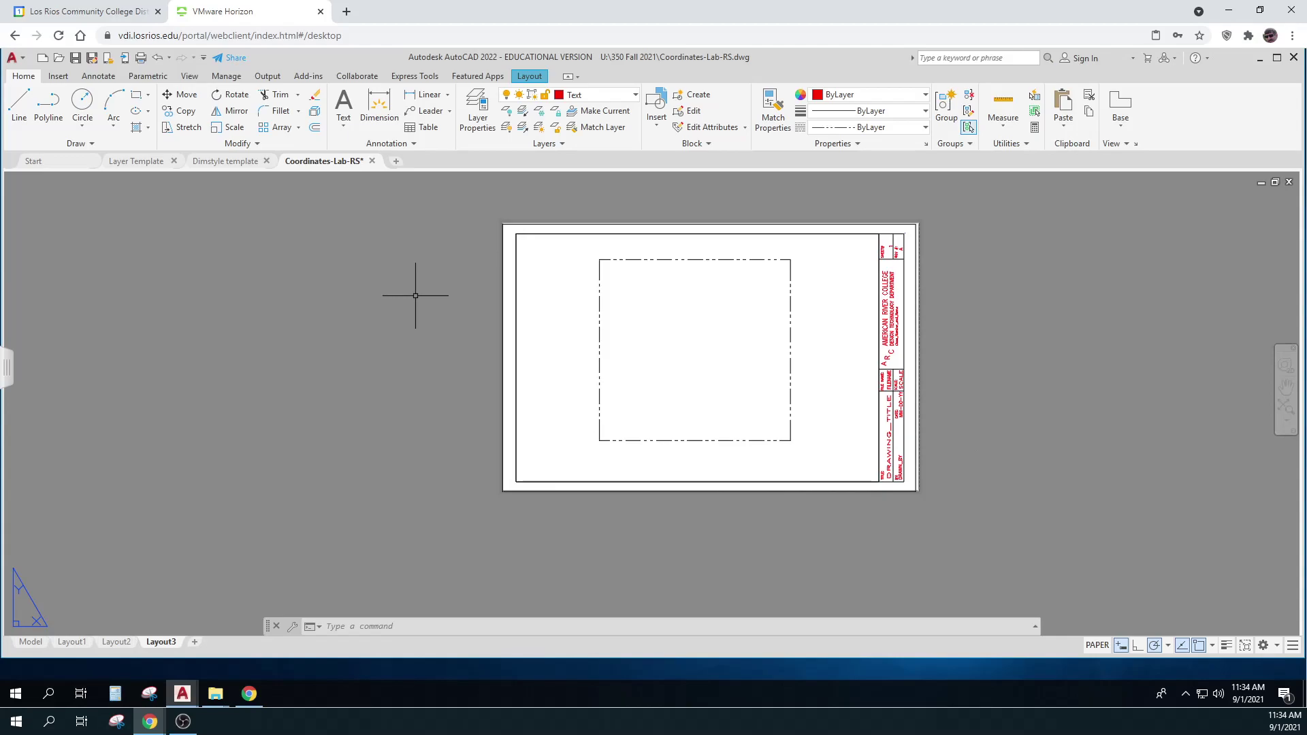
{"action": "type", "text": "dount"}
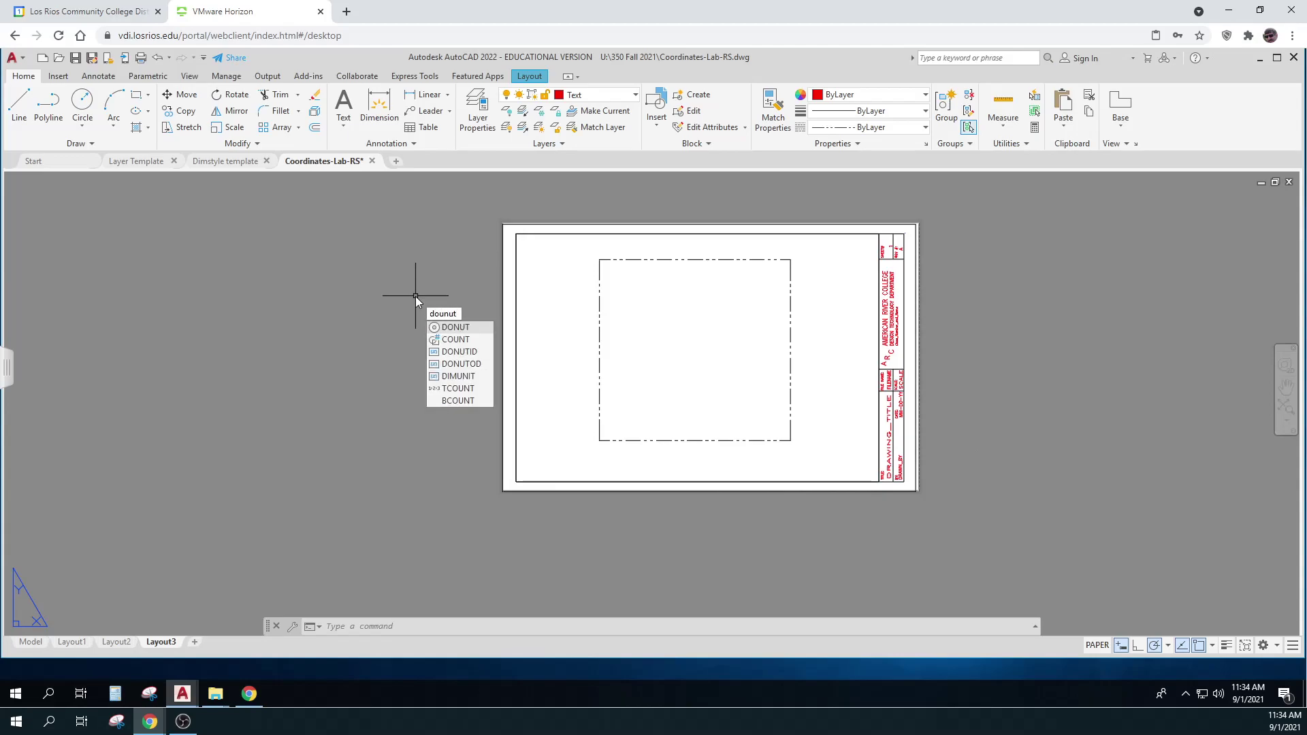
{"action": "key", "text": "Return"}
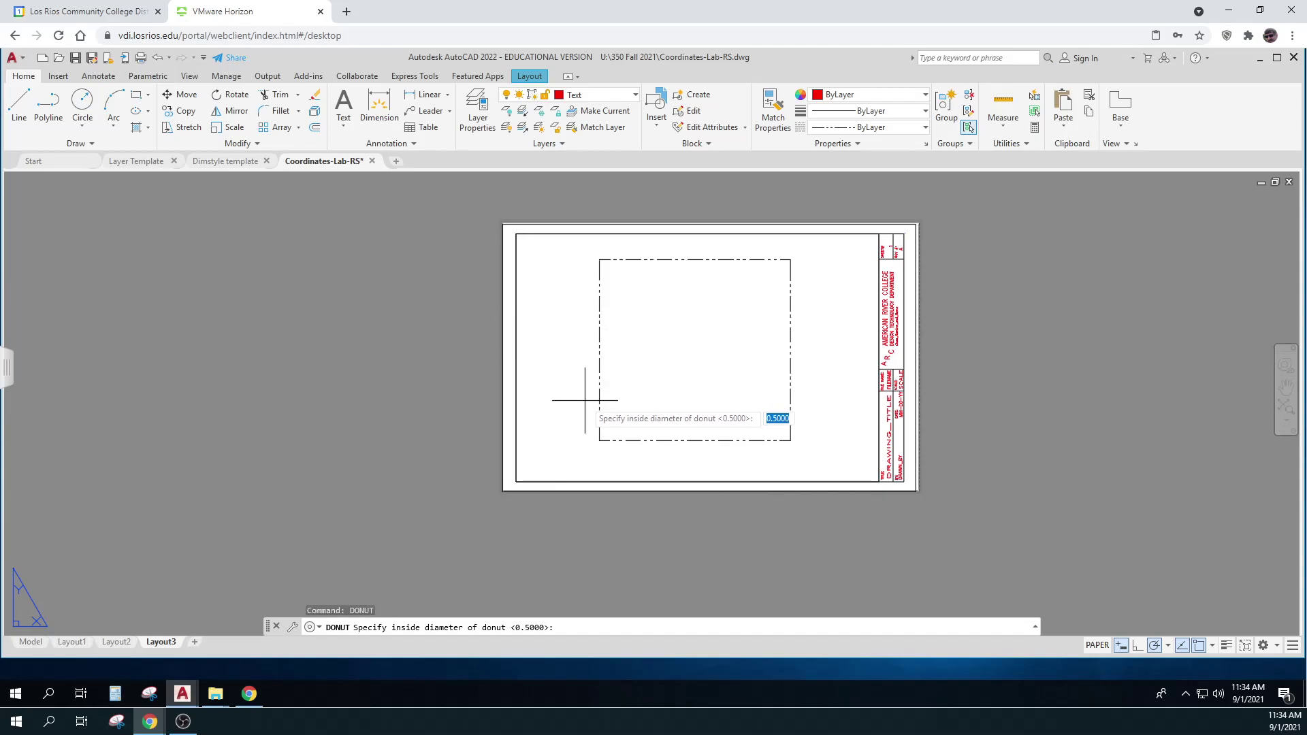
{"action": "type", "text": "0"}
{"action": "key", "text": "Return"}
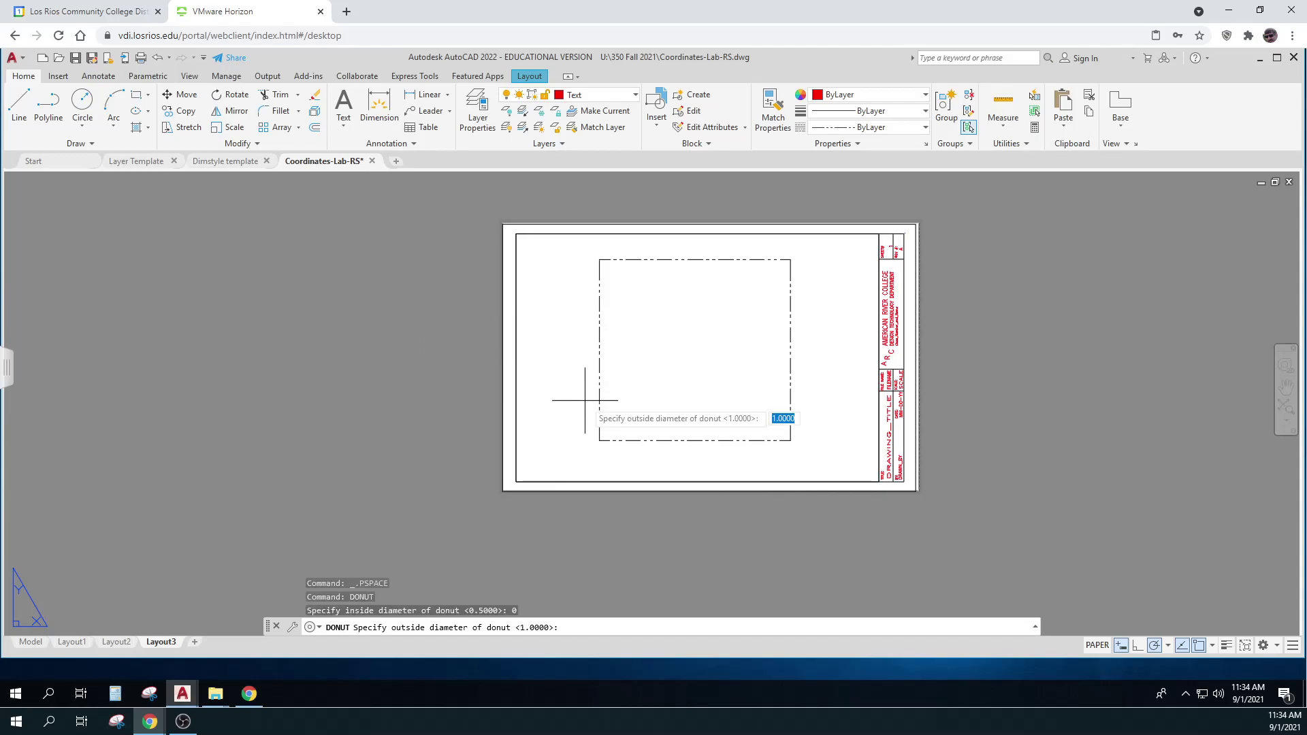
{"action": "type", "text": "3/16"}
{"action": "key", "text": "Return"}
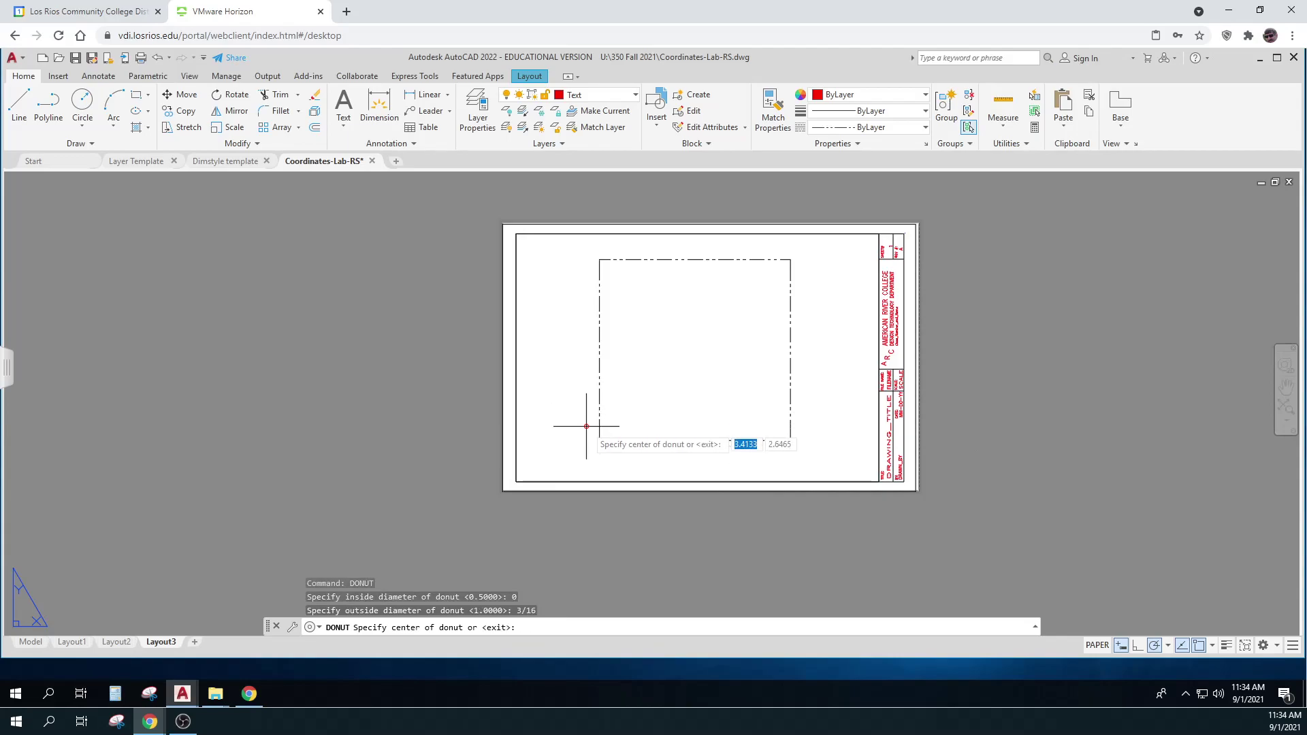
Place solid dots on the square's lower-left, lower-right, upper-right and upper-left corners
{"action": "left_click", "coordinate": [600, 440]}
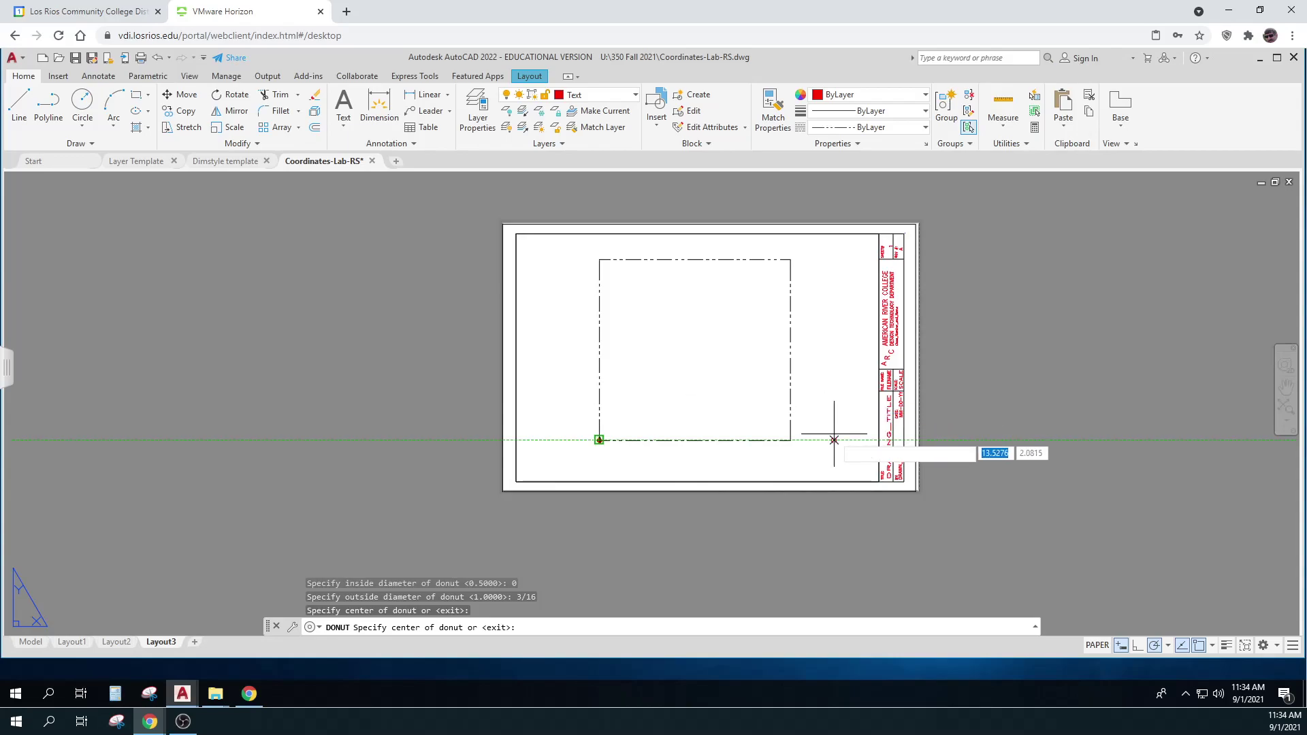
{"action": "left_click", "coordinate": [789, 439]}
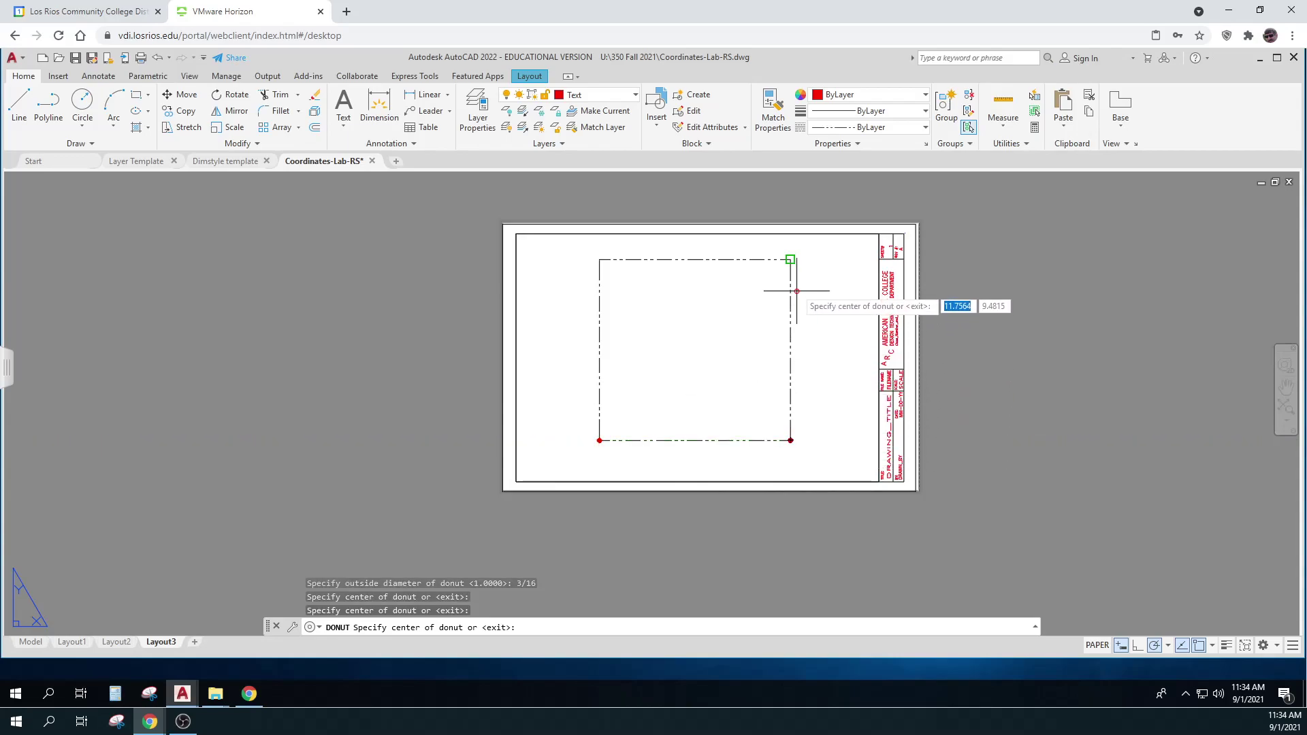
{"action": "left_click", "coordinate": [789, 259]}
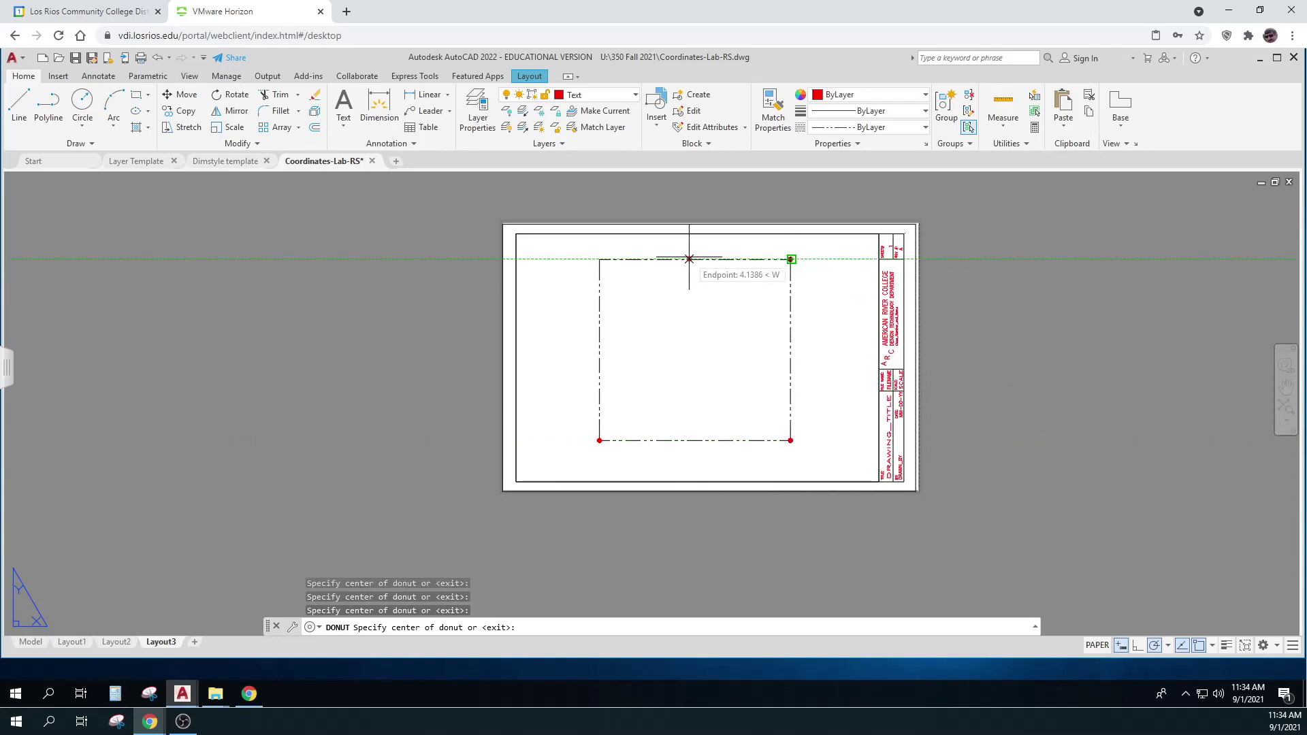
{"action": "left_click", "coordinate": [599, 258]}
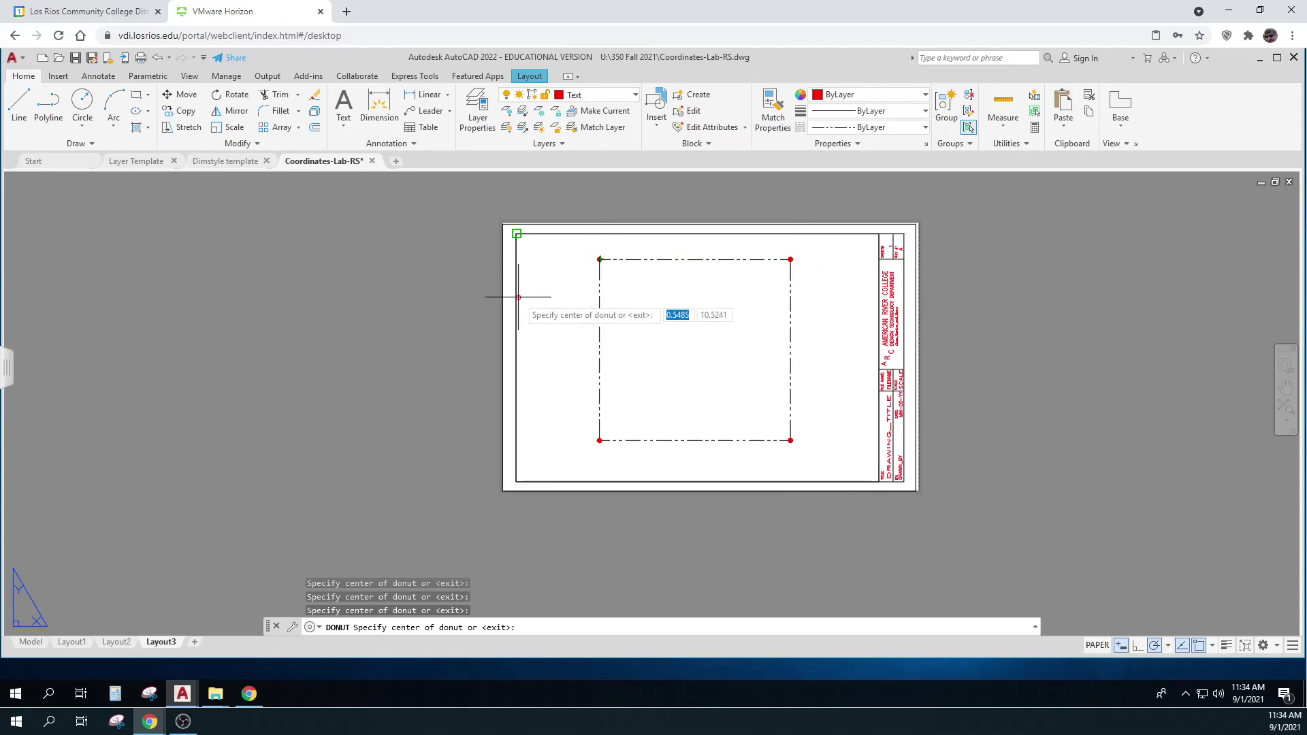
{"action": "key", "text": "Escape"}
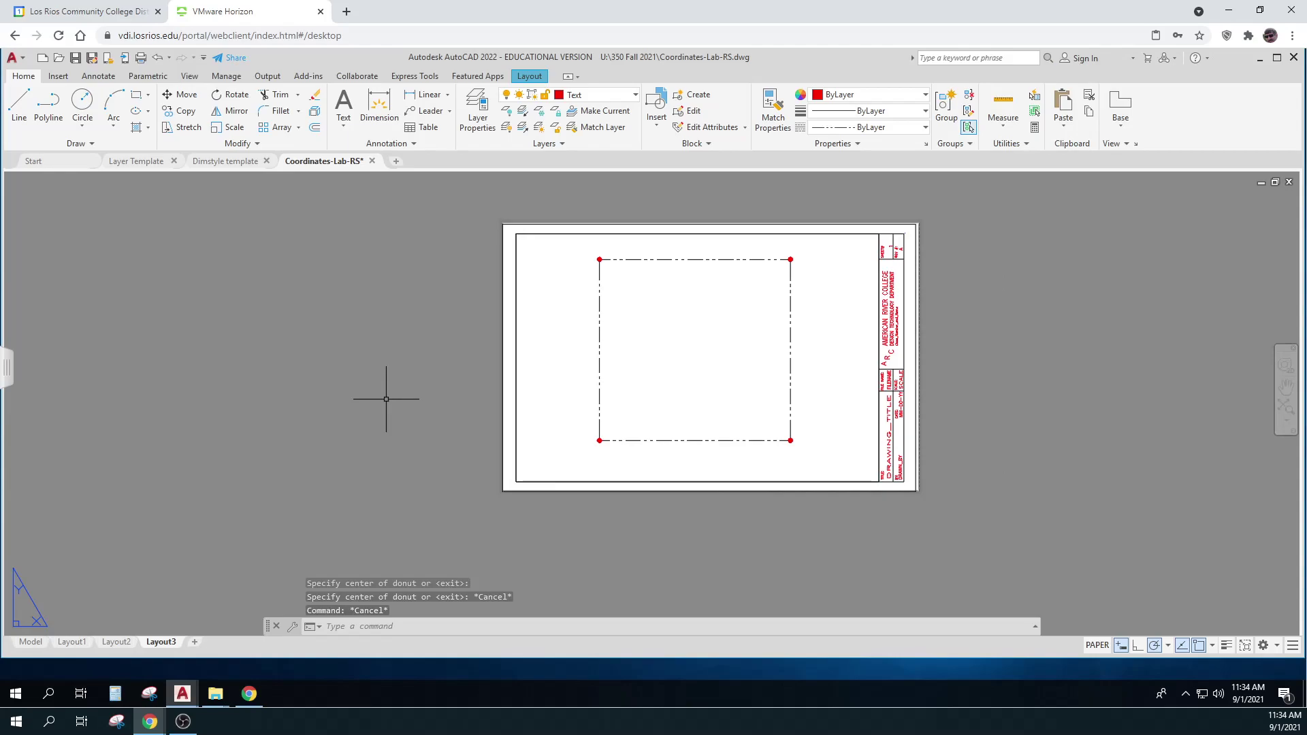
Zoom in on the square's bottom edge and switch to the Google Drive field-notes PDF preview
{"action": "scroll", "coordinate": [667, 463], "scroll_direction": "up", "scroll_amount": 4}
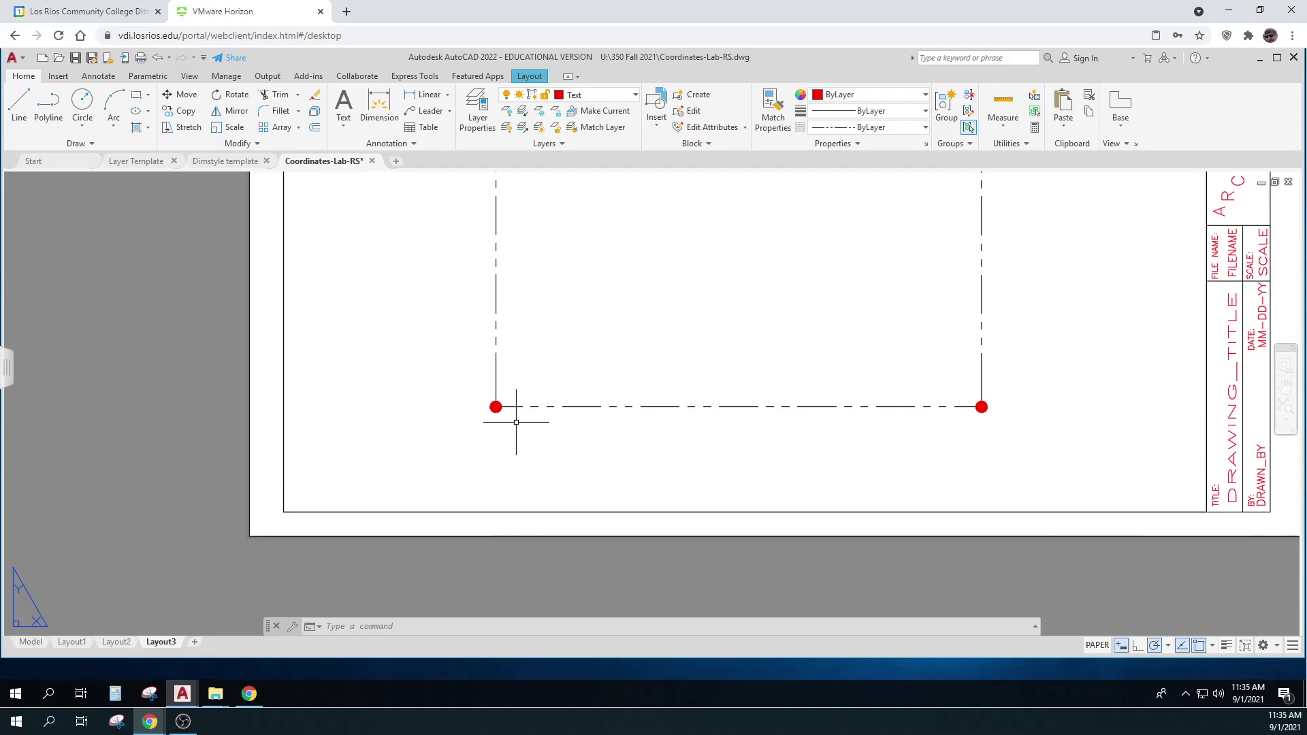
{"action": "left_click", "coordinate": [755, 407]}
{"action": "key", "text": "alt+Tab"}
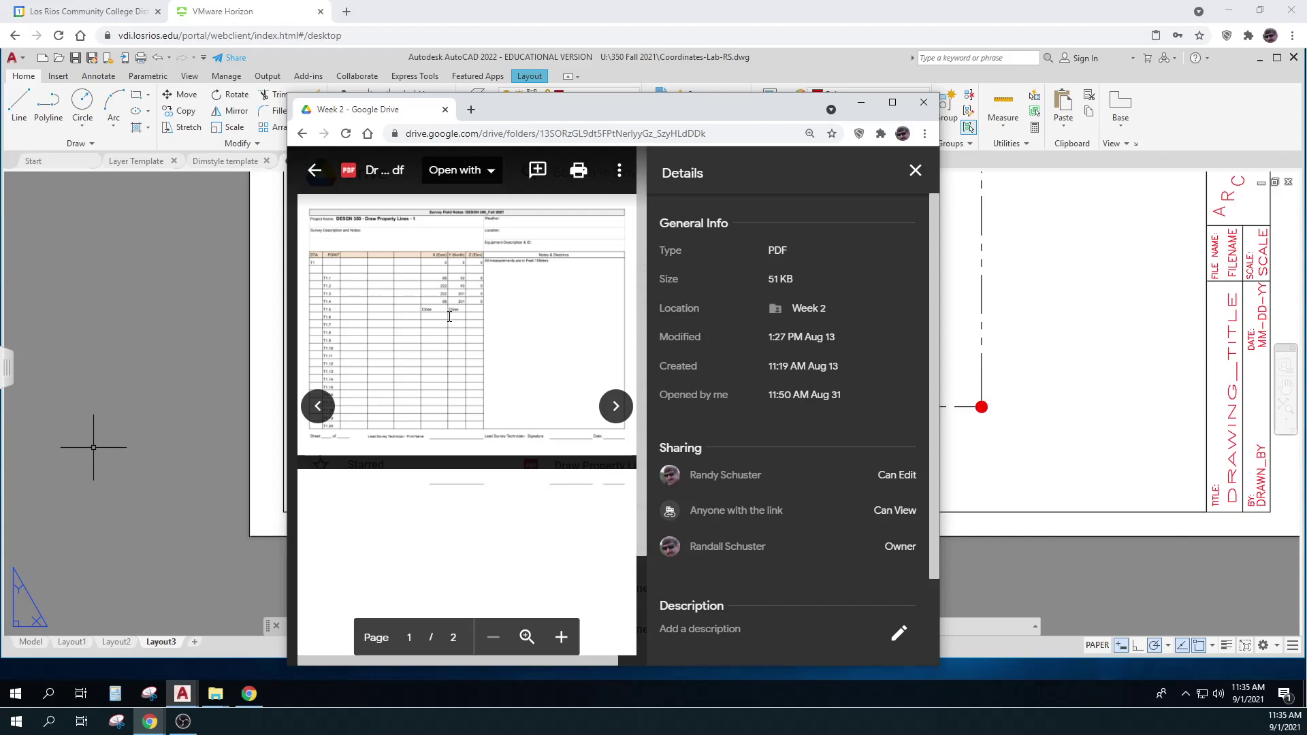
Maximize the PDF preview, read the East/North coordinate table, and switch back to AutoCAD
{"action": "left_click", "coordinate": [891, 102]}
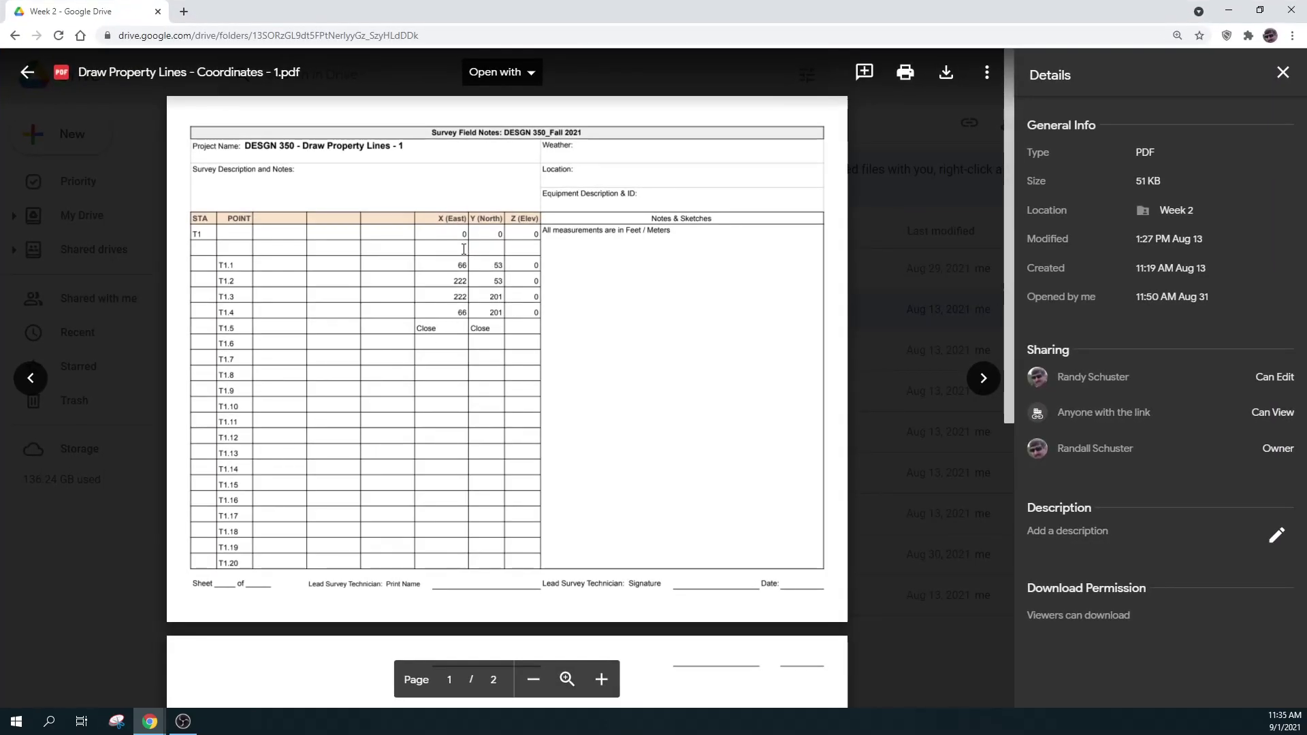
{"action": "left_click", "coordinate": [453, 281]}
{"action": "left_click", "coordinate": [453, 282]}
{"action": "left_click", "coordinate": [453, 265]}
{"action": "key", "text": "alt+Tab"}
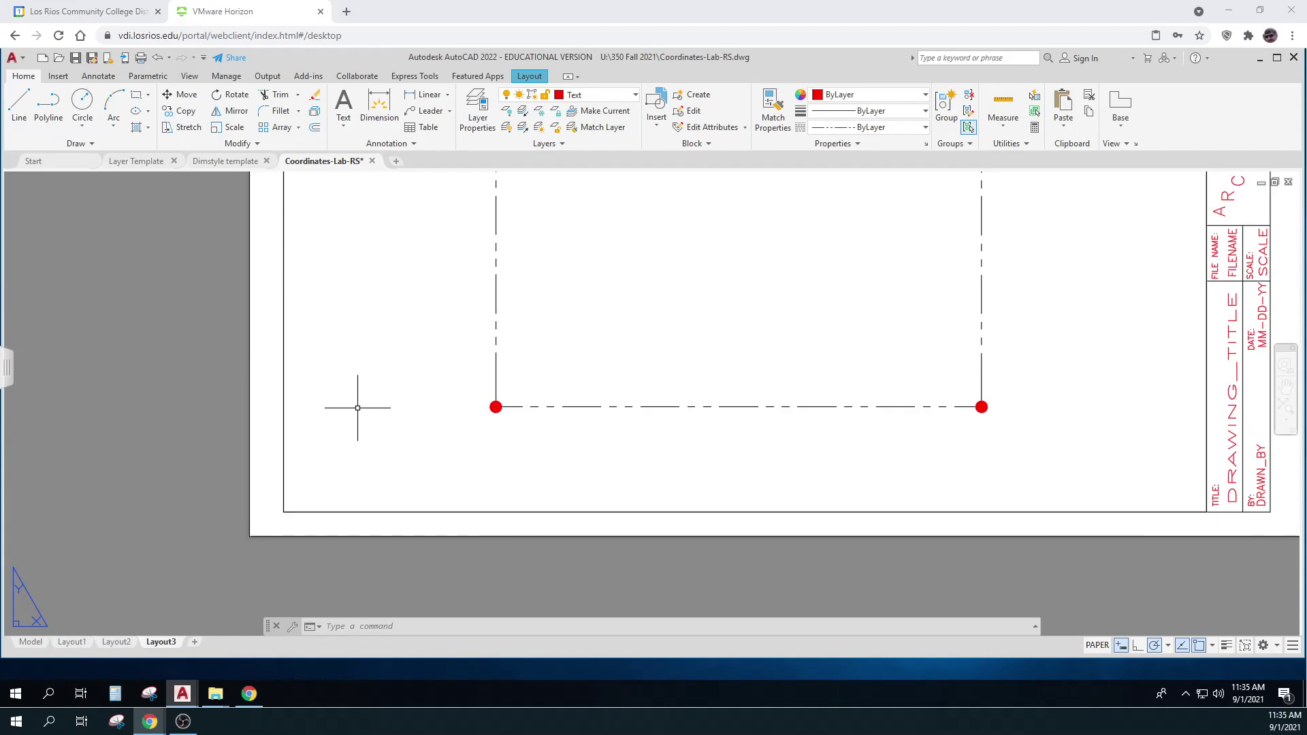
Measure between the square's bottom corners with DIST and endpoint snap, confirming 156 along X
{"action": "key", "text": "Escape"}
{"action": "left_click", "coordinate": [583, 292]}
{"action": "key", "text": "Escape"}
{"action": "key", "text": "Escape"}
{"action": "type", "text": "dist"}
{"action": "key", "text": "Return"}
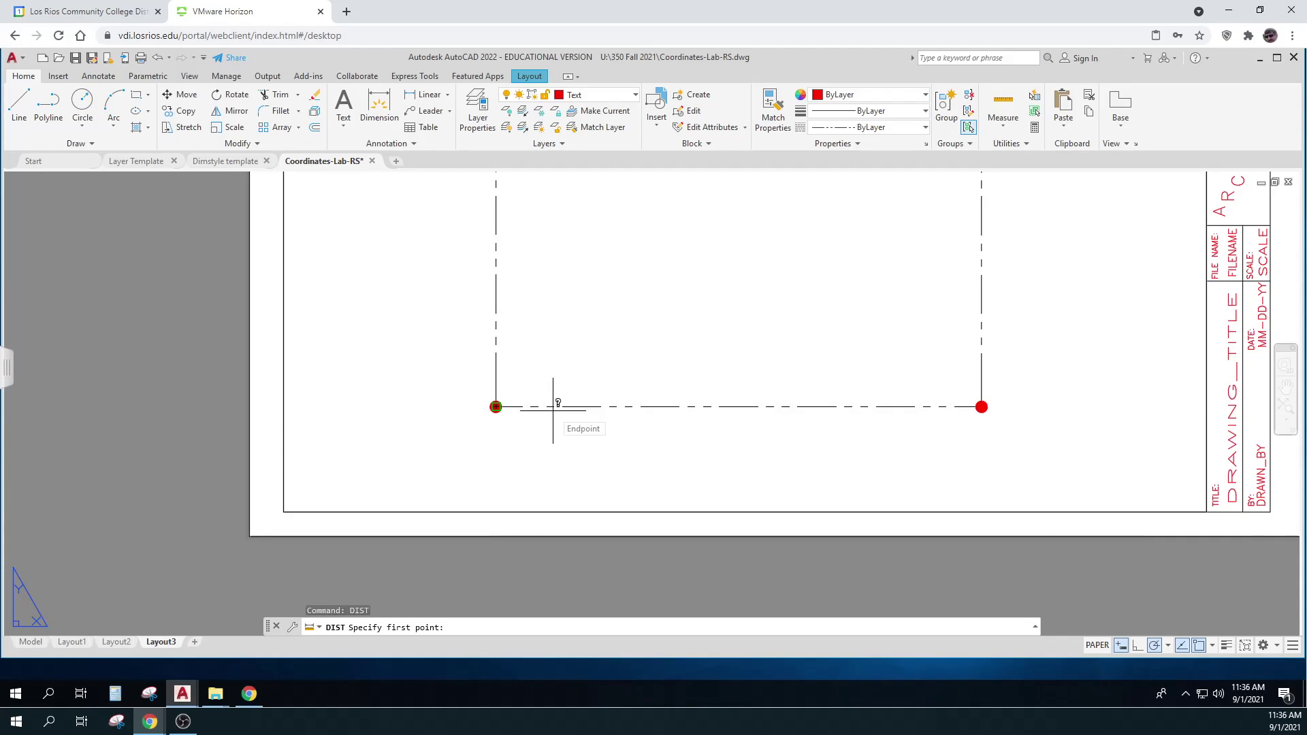
{"action": "left_click", "coordinate": [552, 407]}
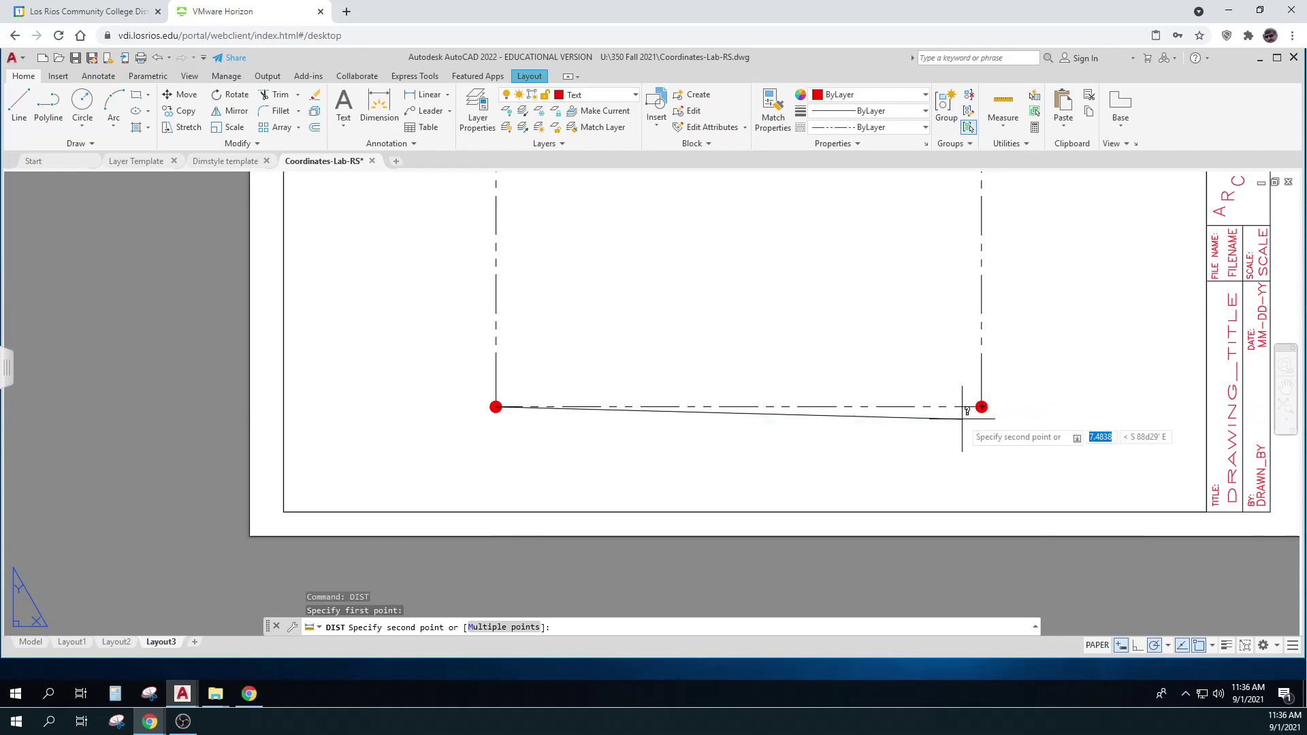
{"action": "right_click", "coordinate": [949, 434], "text": "shift"}
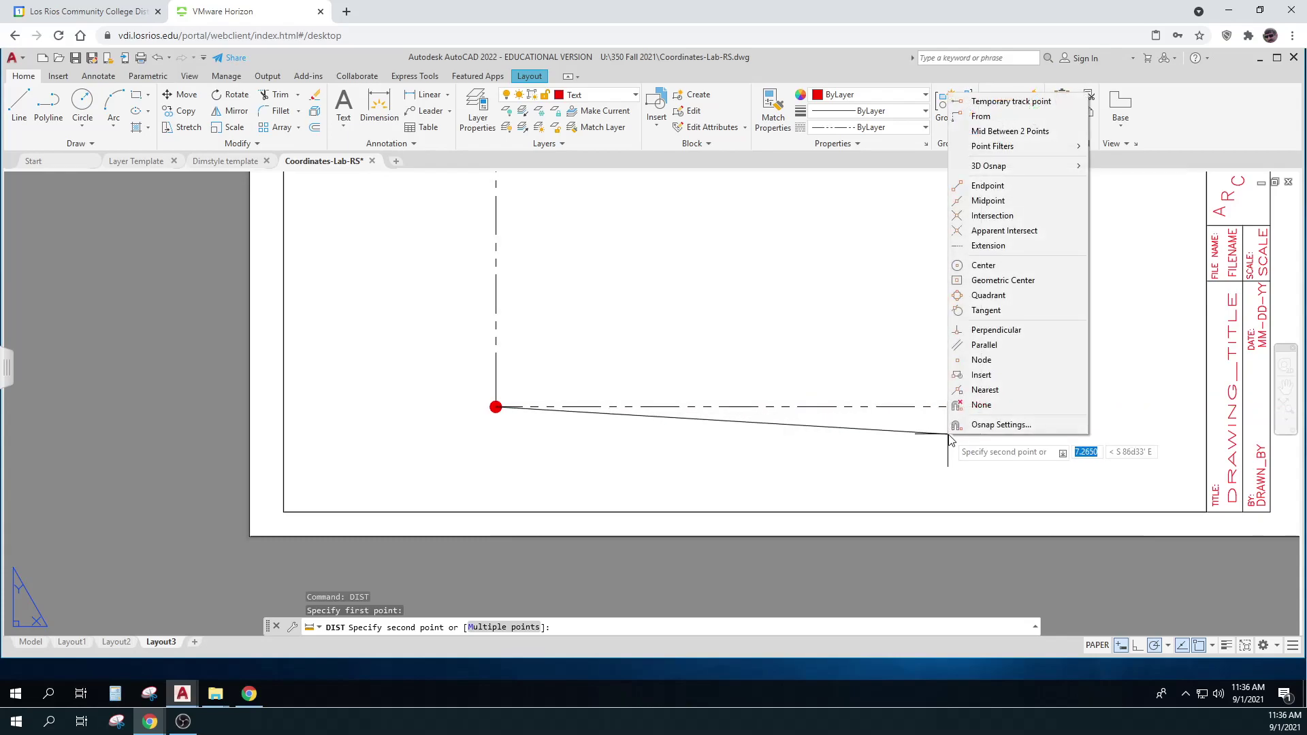
{"action": "left_click", "coordinate": [985, 185]}
{"action": "left_click", "coordinate": [965, 406]}
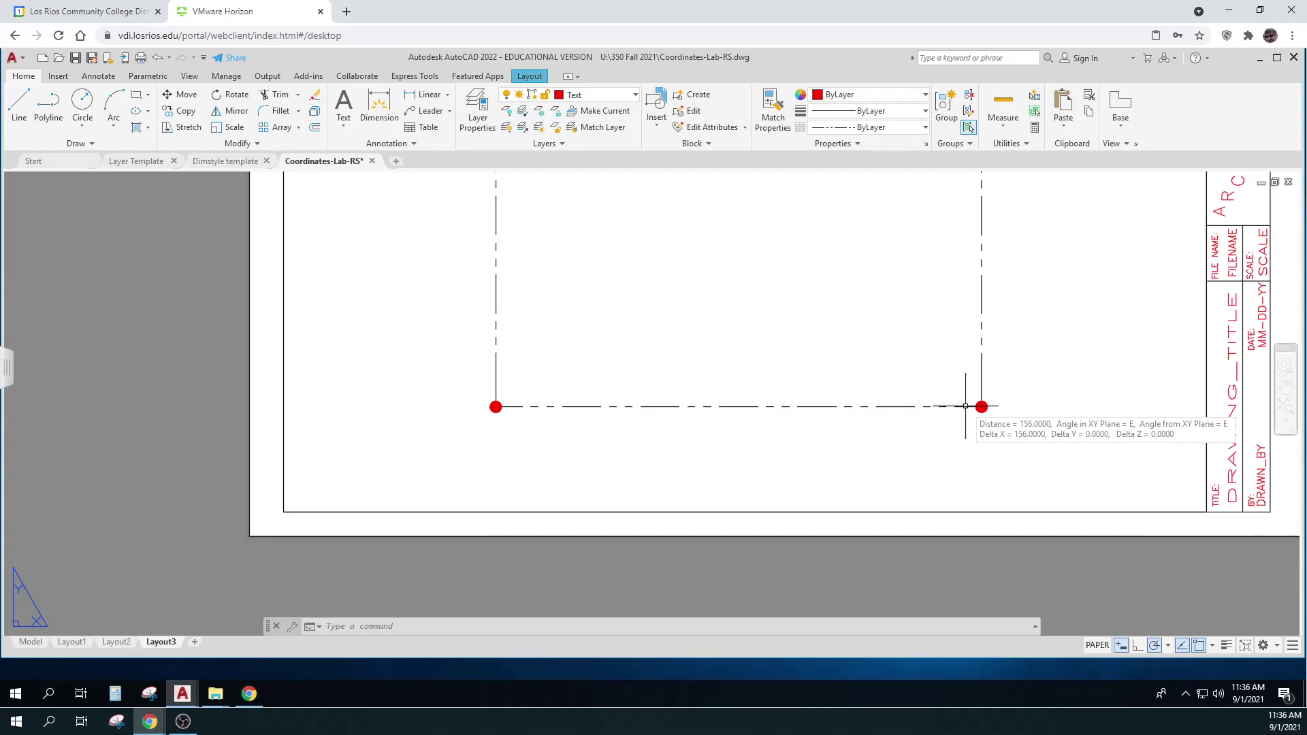
{"action": "key", "text": "Escape"}
{"action": "key", "text": "Escape"}
{"action": "key", "text": "Escape"}
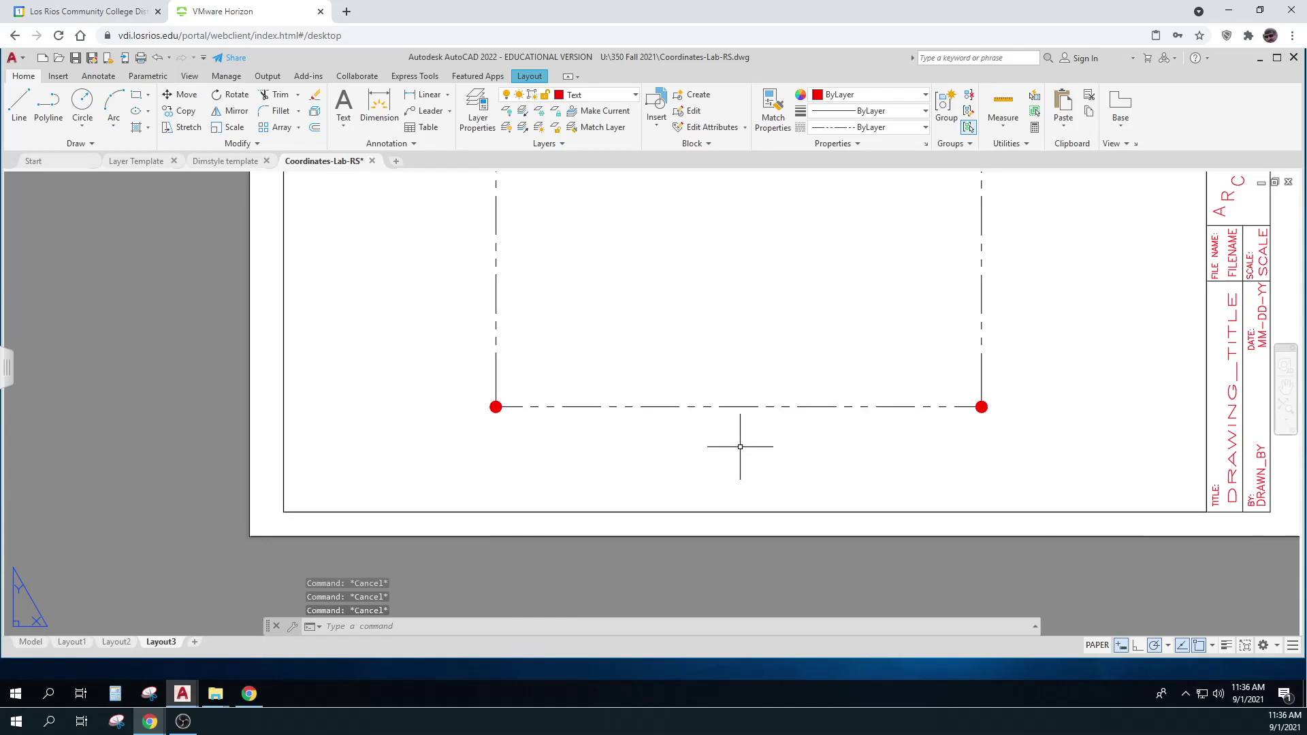
Start single-line text centred below the bottom edge, MC justified, 1/8 high at angle 0
{"action": "type", "text": "line"}
{"action": "key", "text": "Return"}
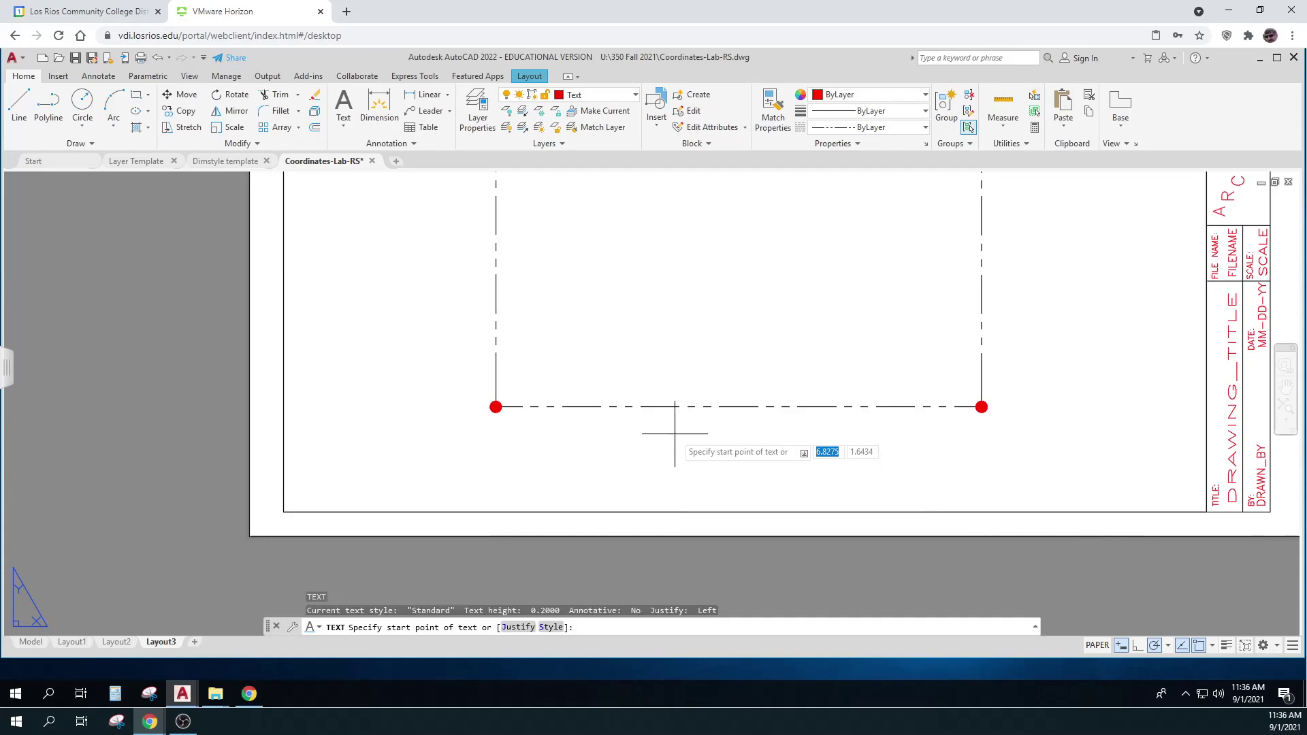
{"action": "type", "text": "mc"}
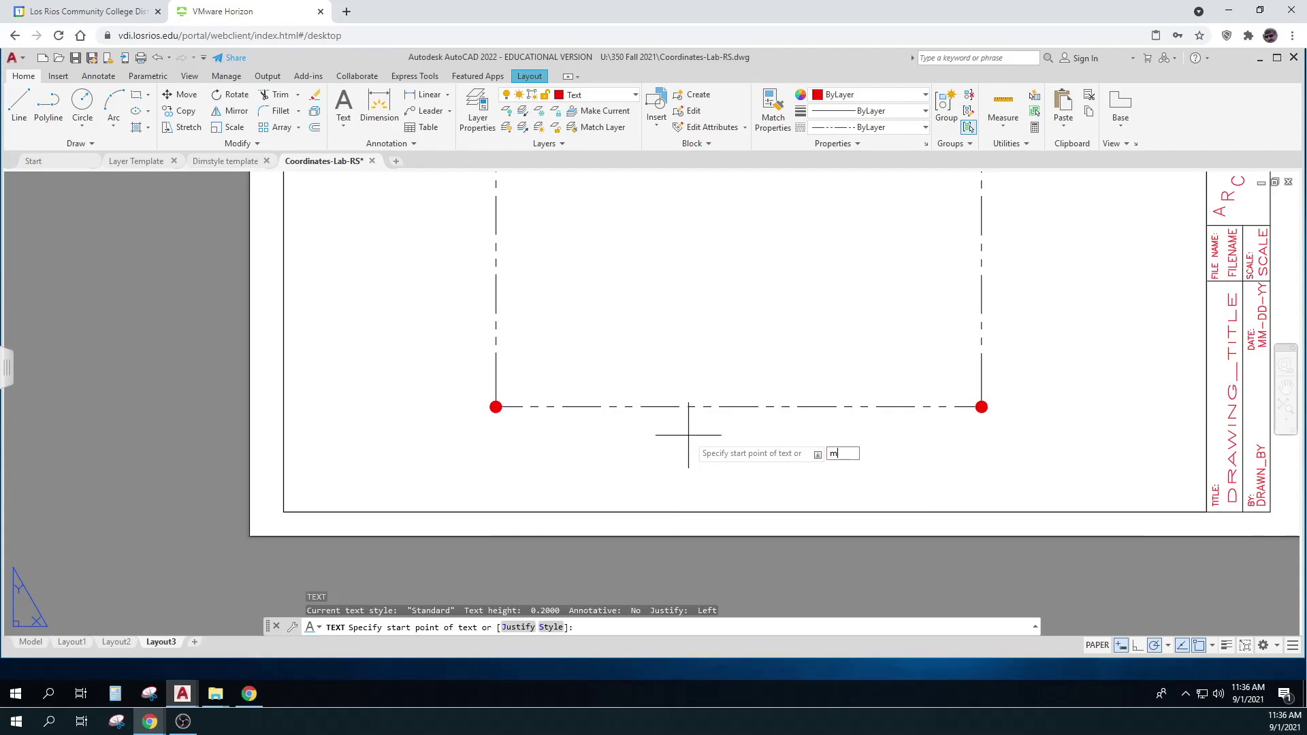
{"action": "key", "text": "Return"}
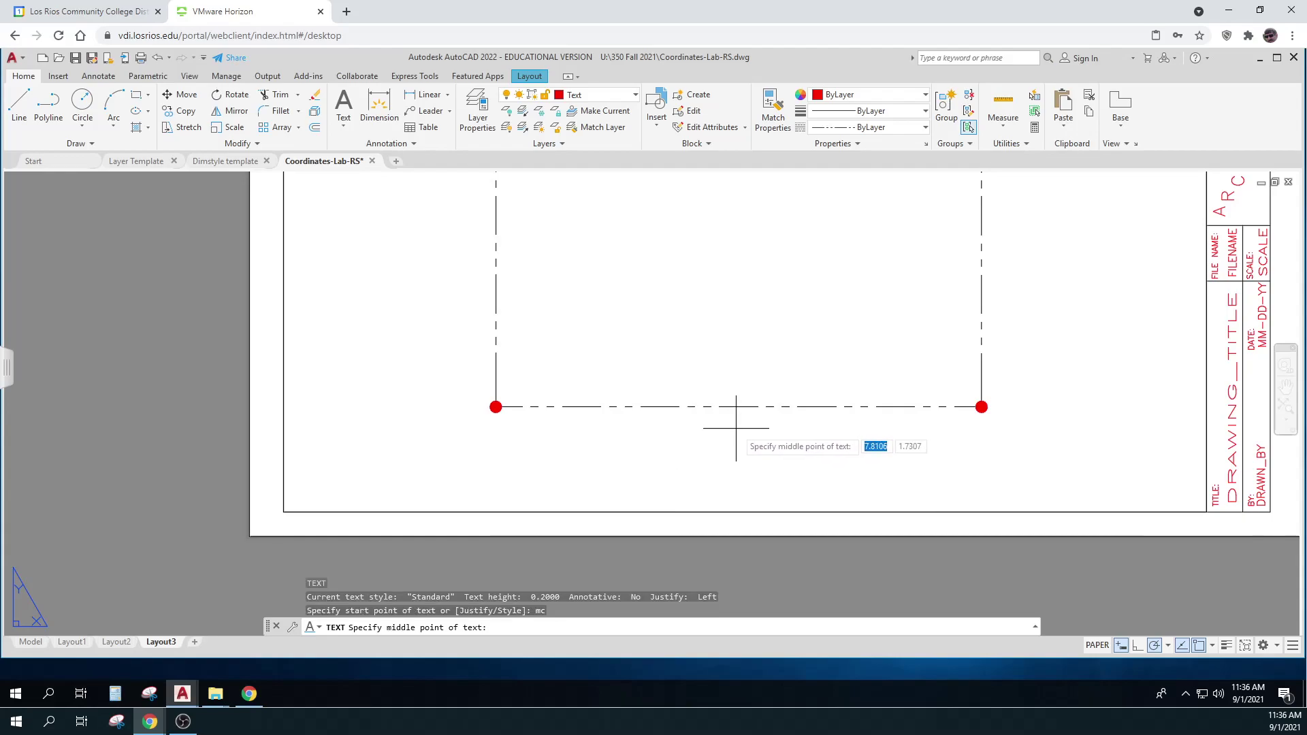
{"action": "left_click", "coordinate": [736, 427]}
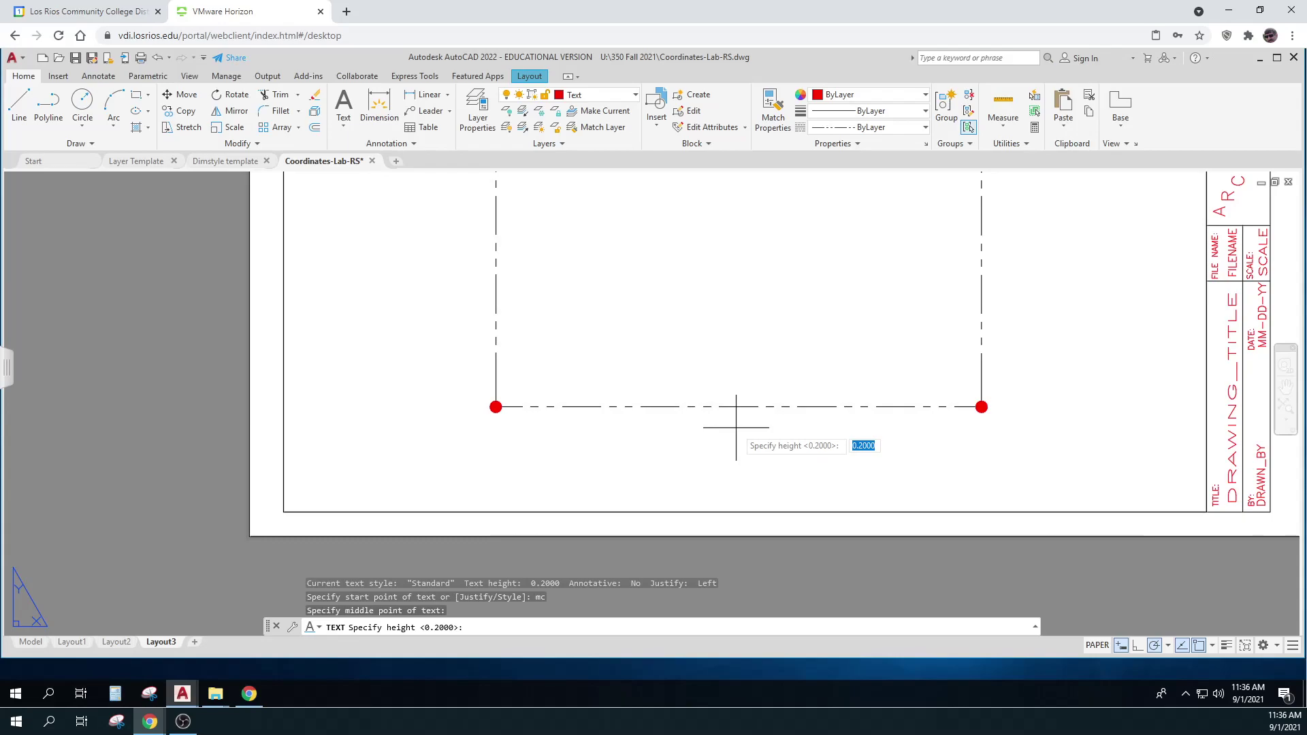
{"action": "type", "text": "1/8"}
{"action": "key", "text": "Return"}
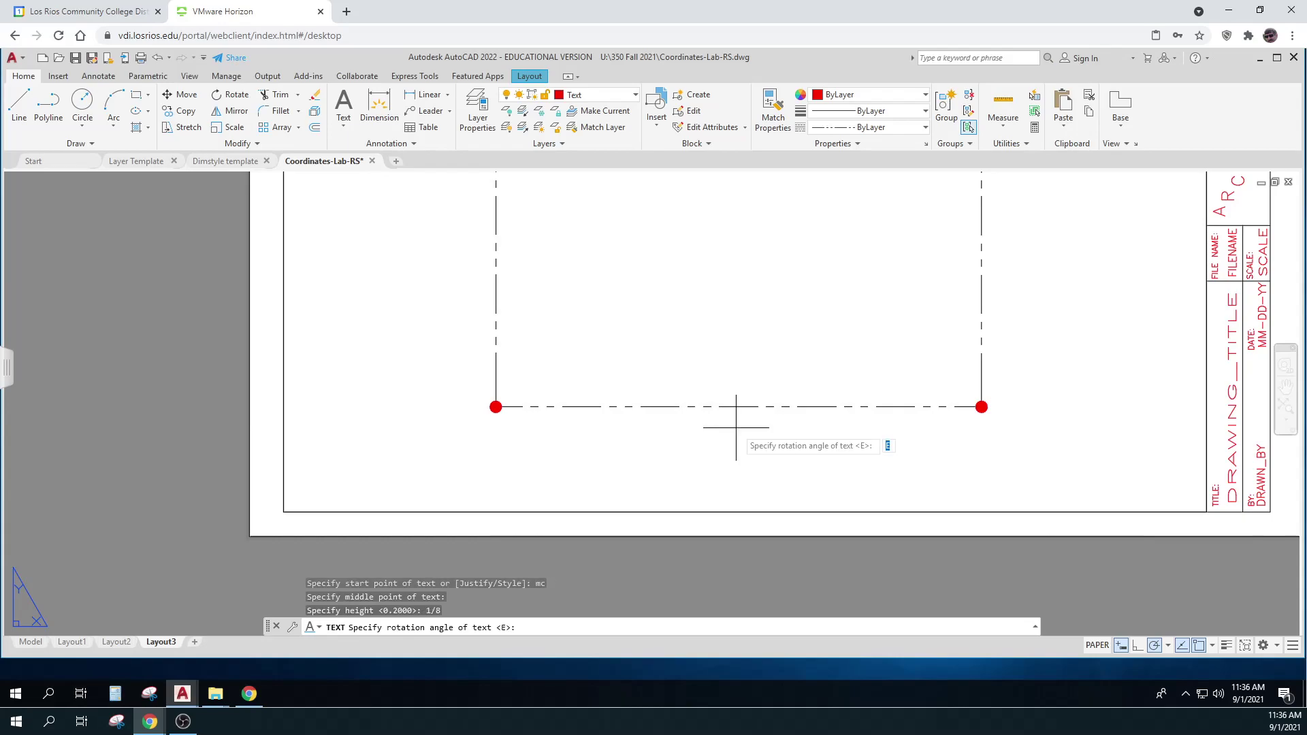
{"action": "key", "text": "Return"}
Enter the label text 156' DUE EAST and finish the command
{"action": "type", "text": "156"}
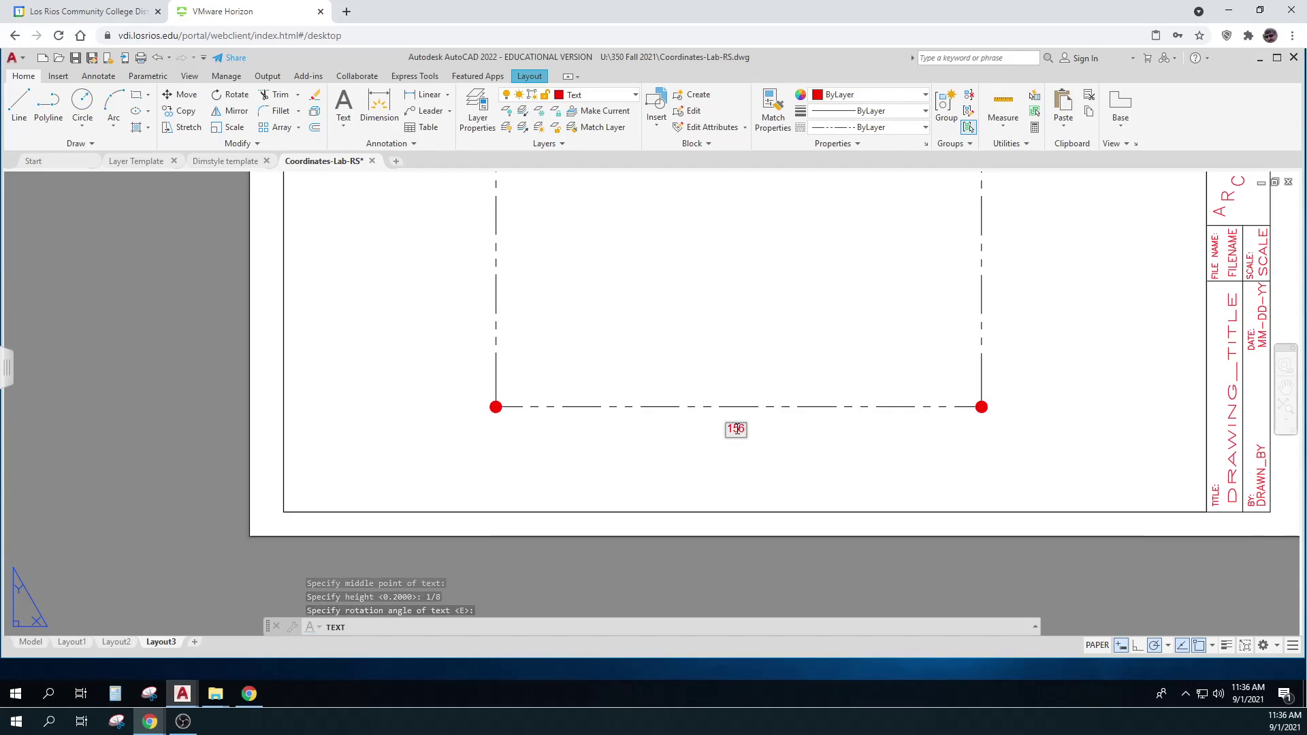
{"action": "type", "text": "'"}
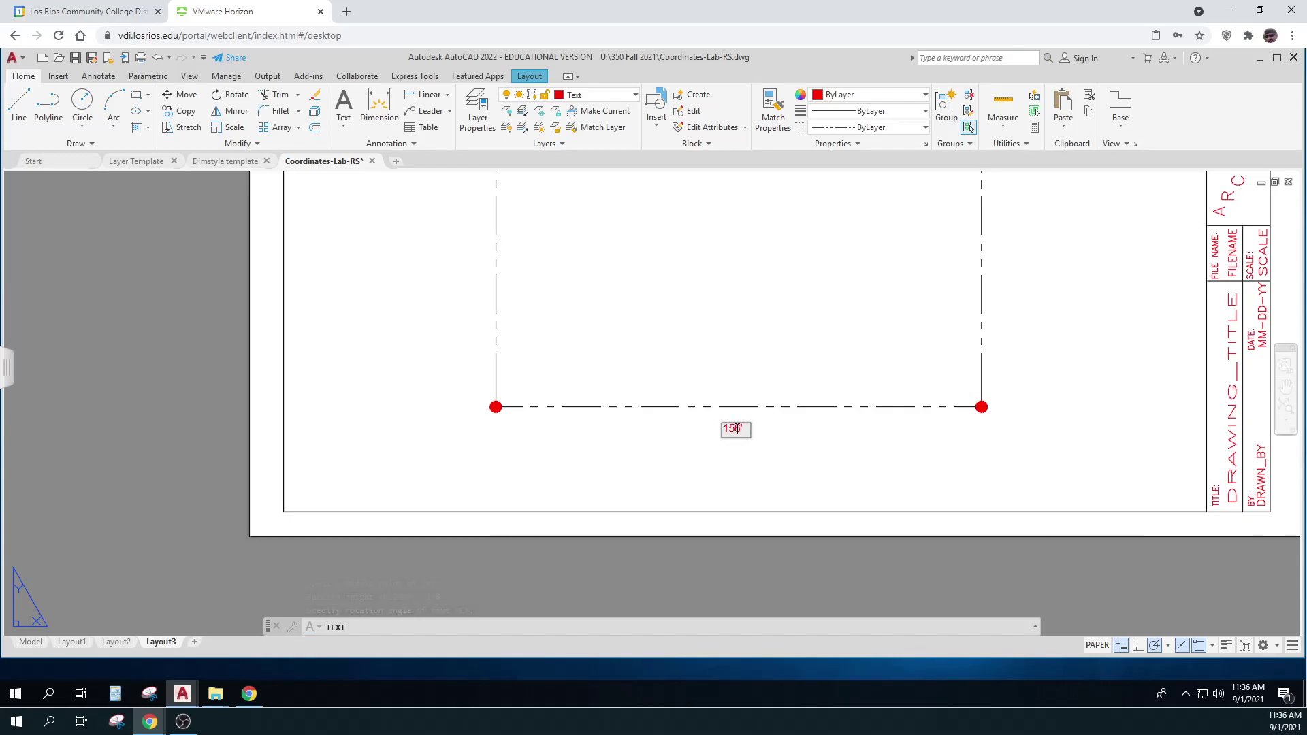
{"action": "type", "text": " DUE EAST"}
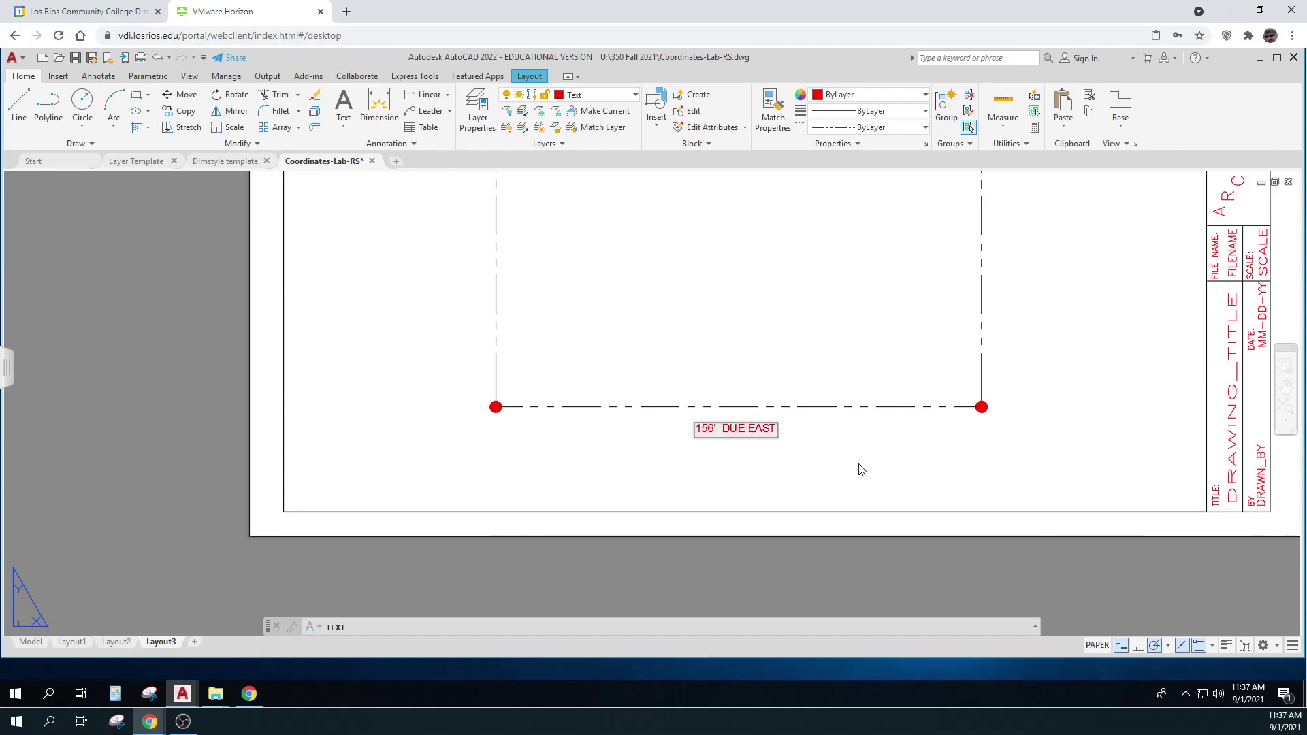
{"action": "key", "text": "Return"}
{"action": "key", "text": "Return"}
{"action": "key", "text": "Escape"}
{"action": "key", "text": "Escape"}
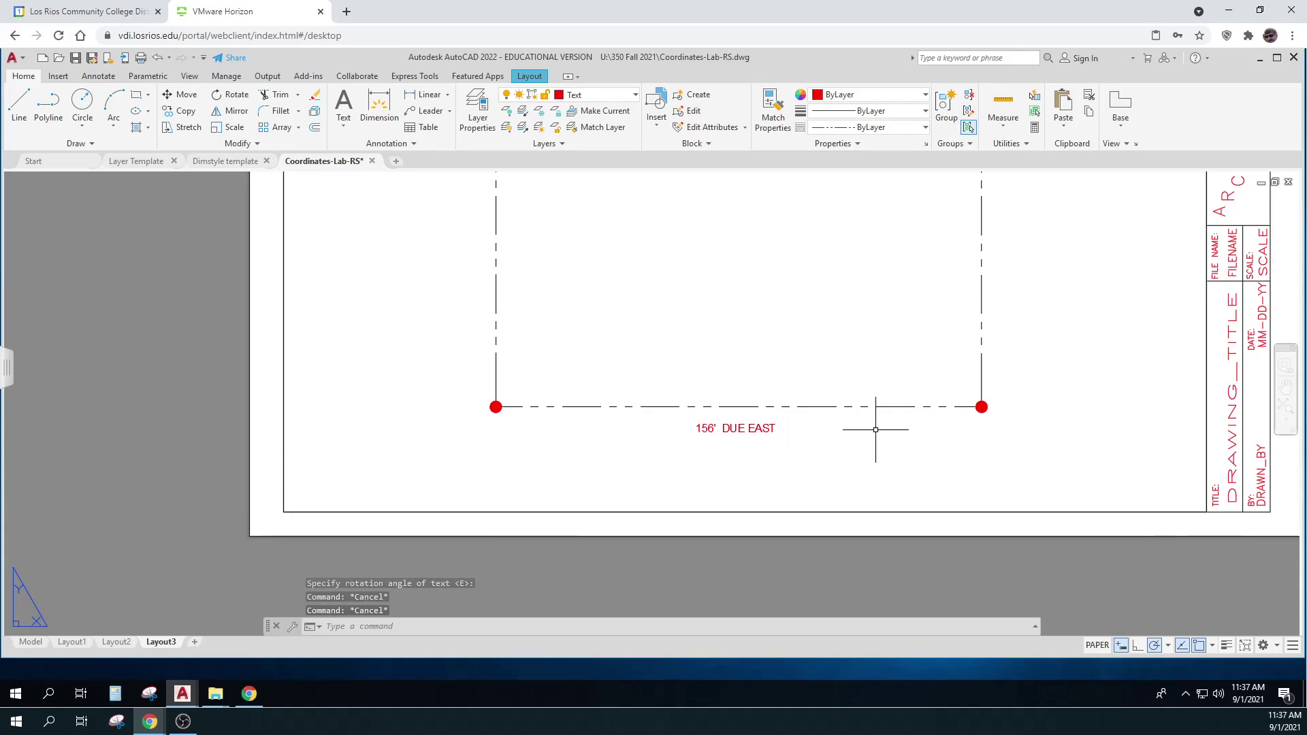
{"action": "scroll", "coordinate": [875, 428], "scroll_direction": "down", "scroll_amount": 4}
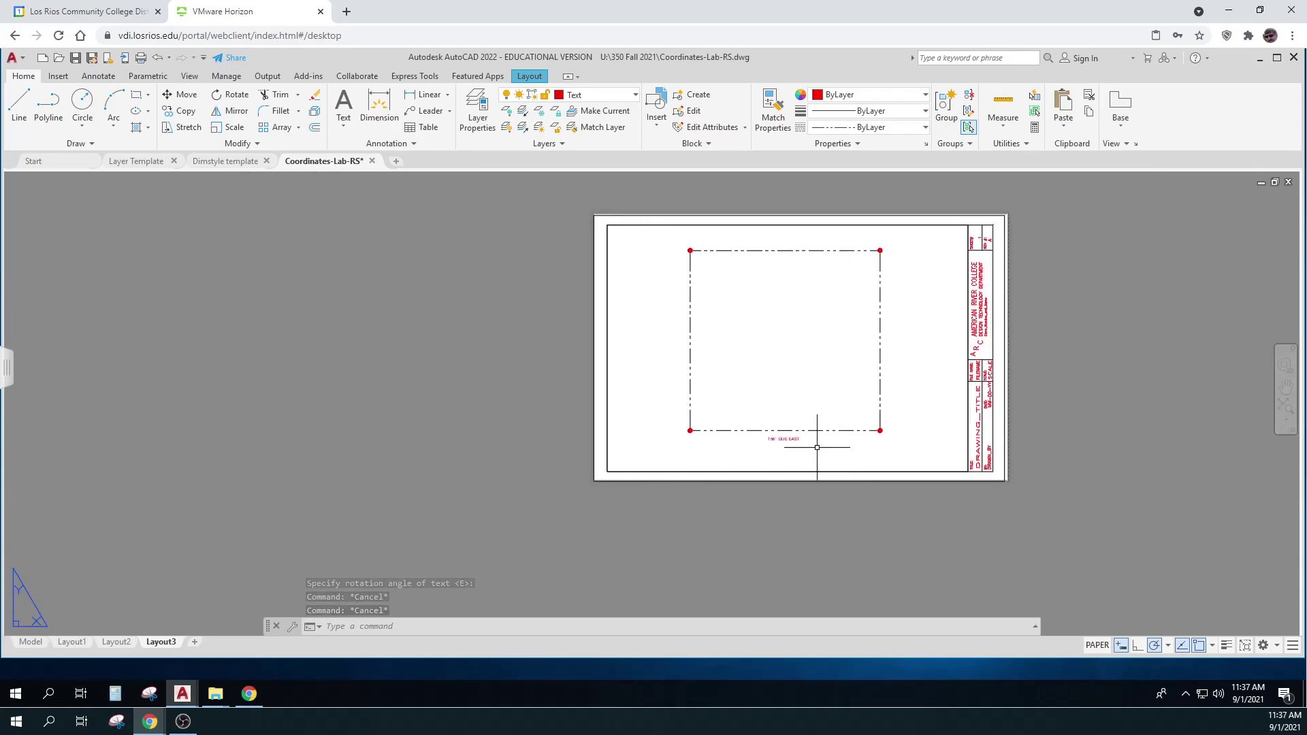
{"action": "scroll", "coordinate": [816, 447], "scroll_direction": "up", "scroll_amount": 4}
{"action": "scroll", "coordinate": [820, 529], "scroll_direction": "down", "scroll_amount": 4}
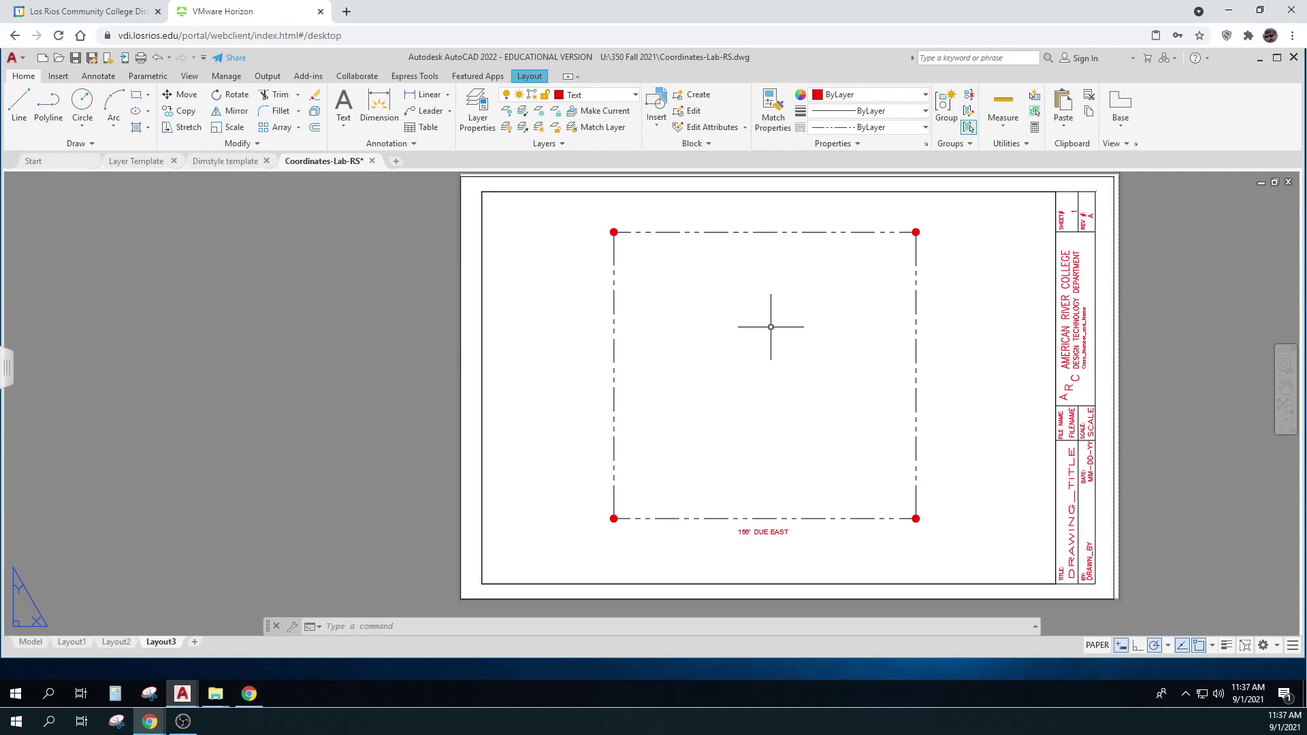
Copy the 156' DUE EAST label to just above the top property line
{"action": "type", "text": "copy"}
{"action": "key", "text": "Return"}
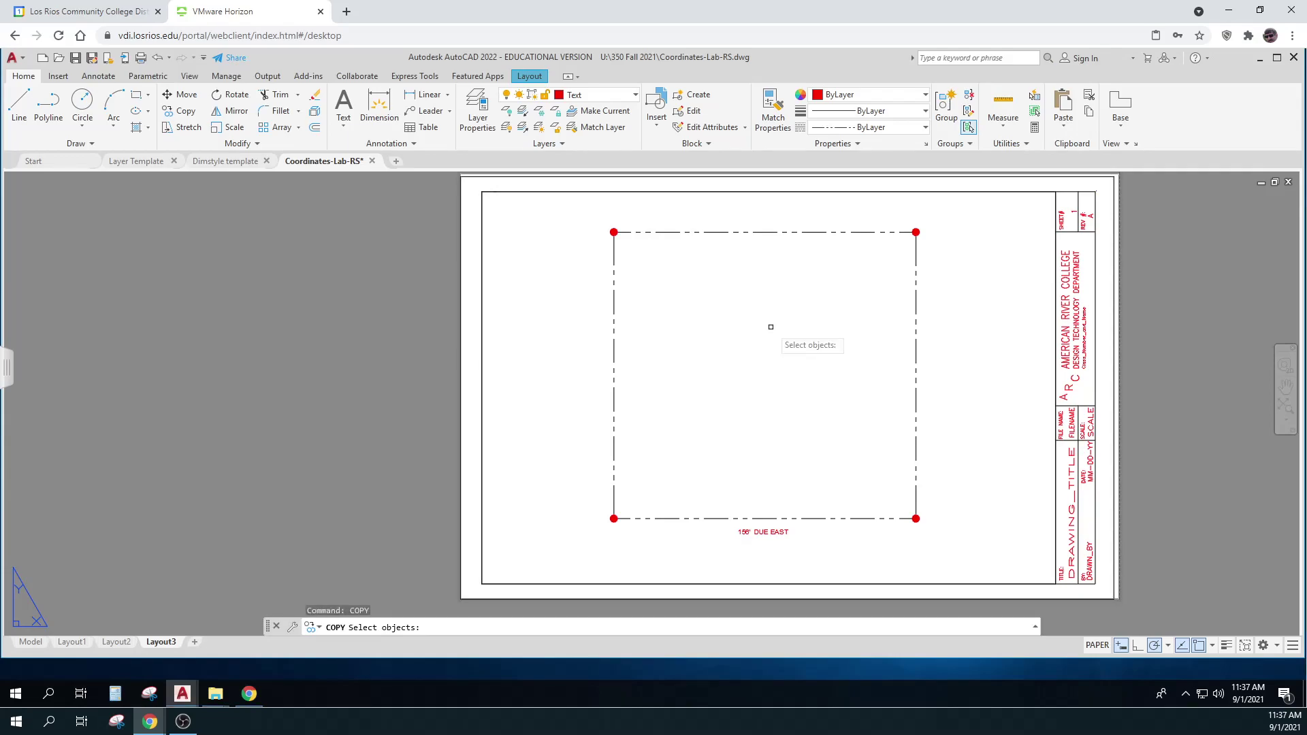
{"action": "left_click", "coordinate": [764, 531]}
{"action": "key", "text": "Return"}
{"action": "left_click", "coordinate": [767, 531]}
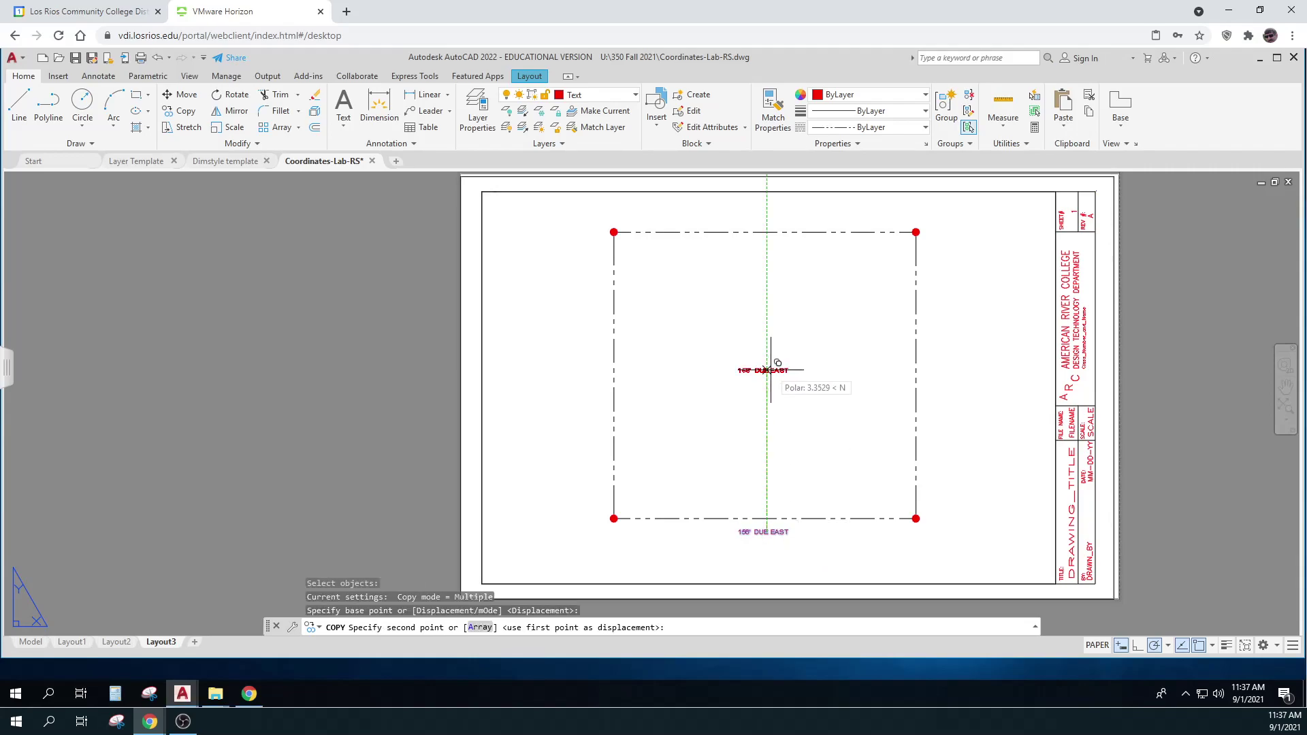
{"action": "left_click", "coordinate": [763, 224]}
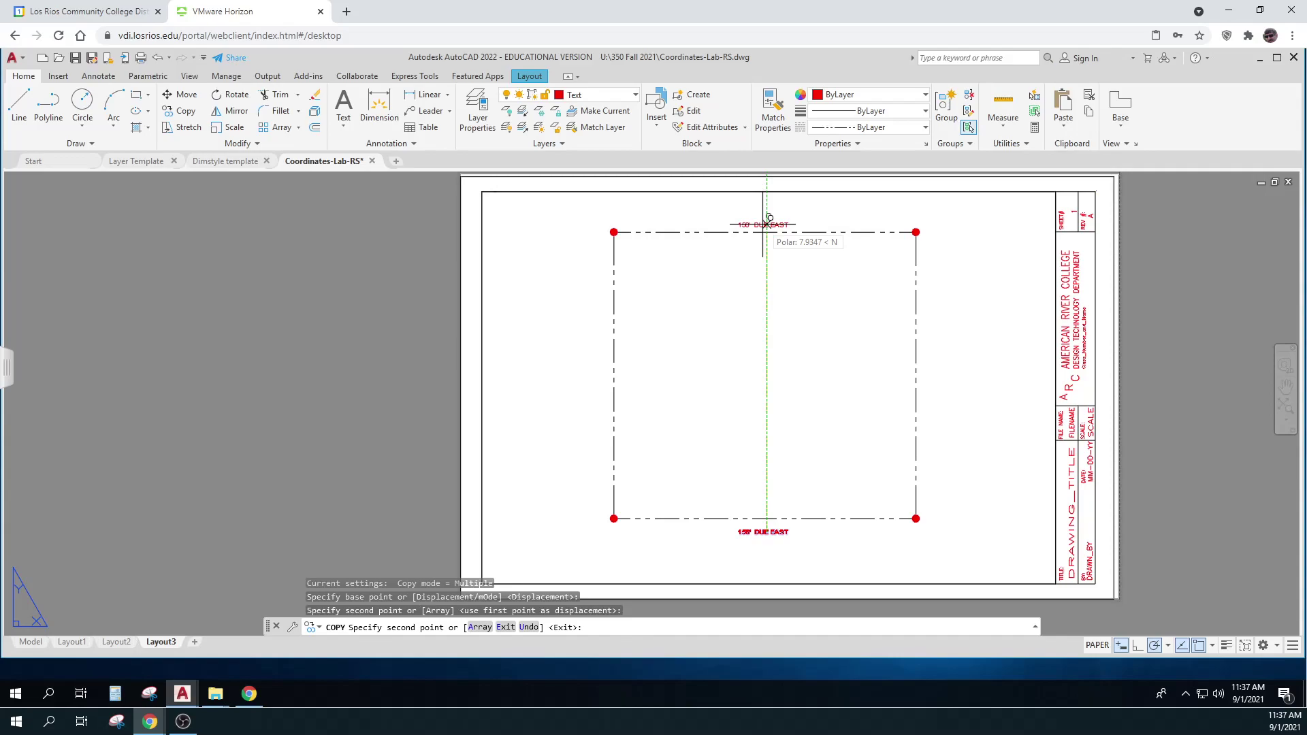
{"action": "key", "text": "Escape"}
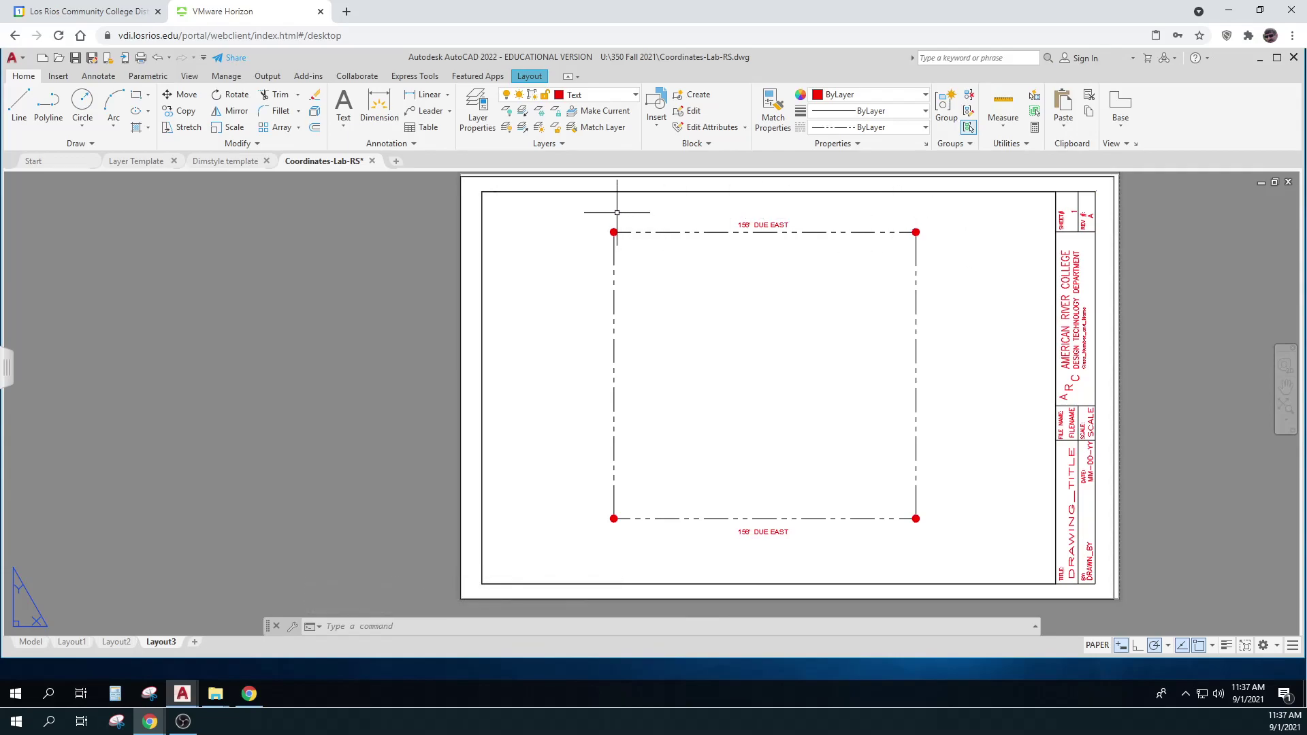
Edit the copied label so it reads 156' DUE WEST
{"action": "double_click", "coordinate": [786, 225]}
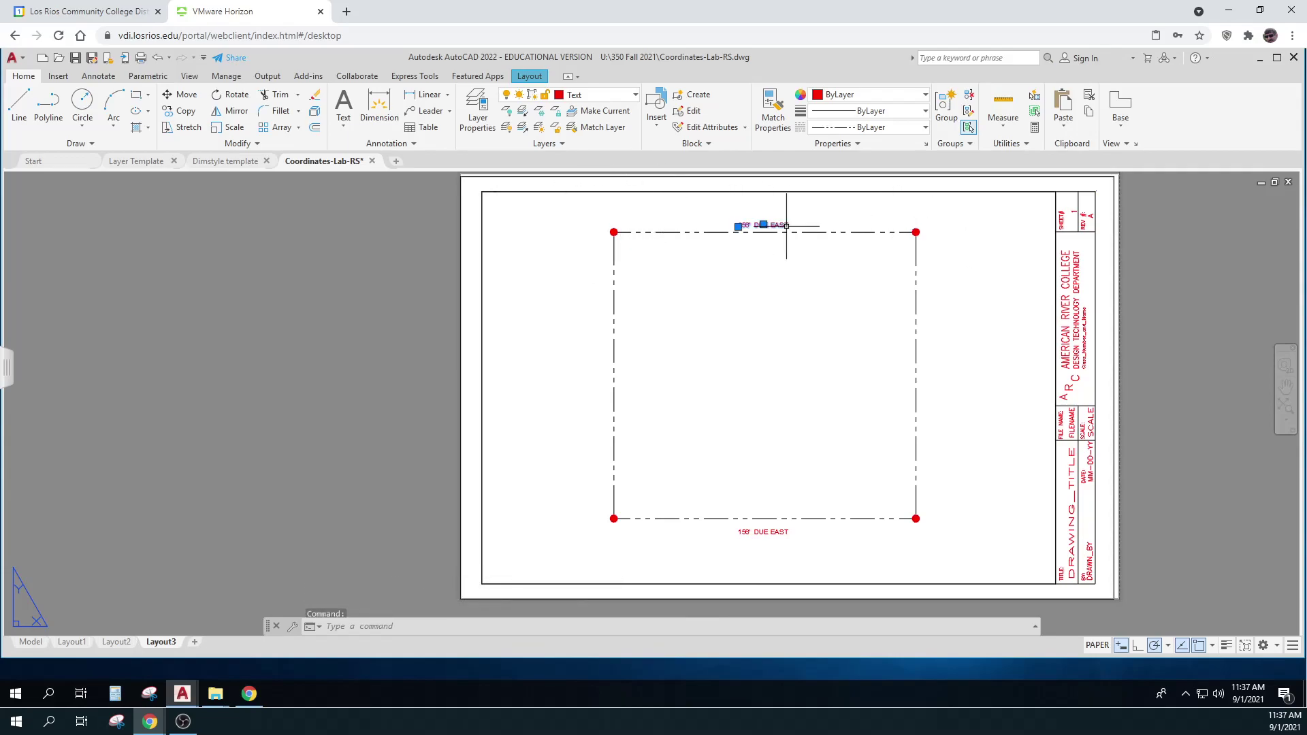
{"action": "key", "text": "BackSpace"}
{"action": "key", "text": "BackSpace"}
{"action": "key", "text": "BackSpace"}
{"action": "type", "text": "WEST"}
{"action": "key", "text": "BackSpace"}
{"action": "key", "text": "BackSpace"}
{"action": "key", "text": "BackSpace"}
{"action": "key", "text": "BackSpace"}
{"action": "key", "text": "BackSpace"}
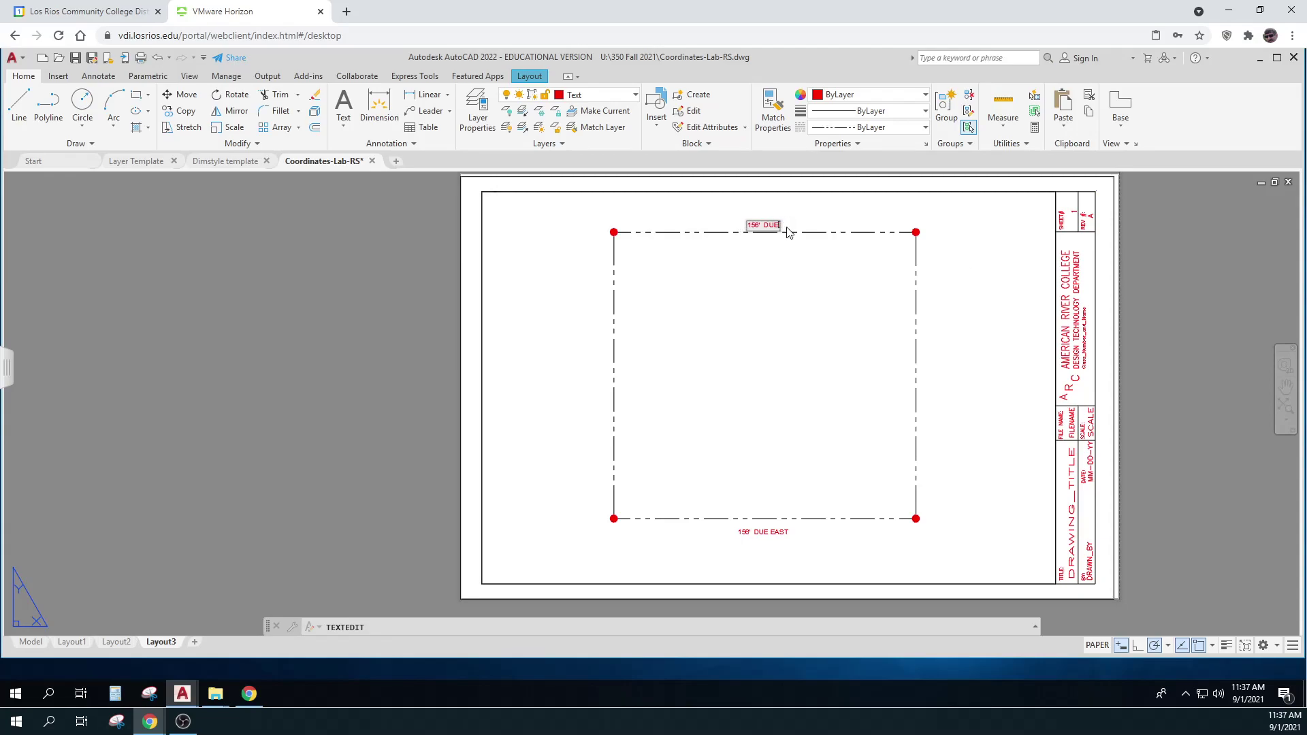
{"action": "type", "text": "WES"}
{"action": "type", "text": "T"}
{"action": "key", "text": "BackSpace"}
{"action": "type", "text": "ST"}
{"action": "left_click", "coordinate": [974, 391]}
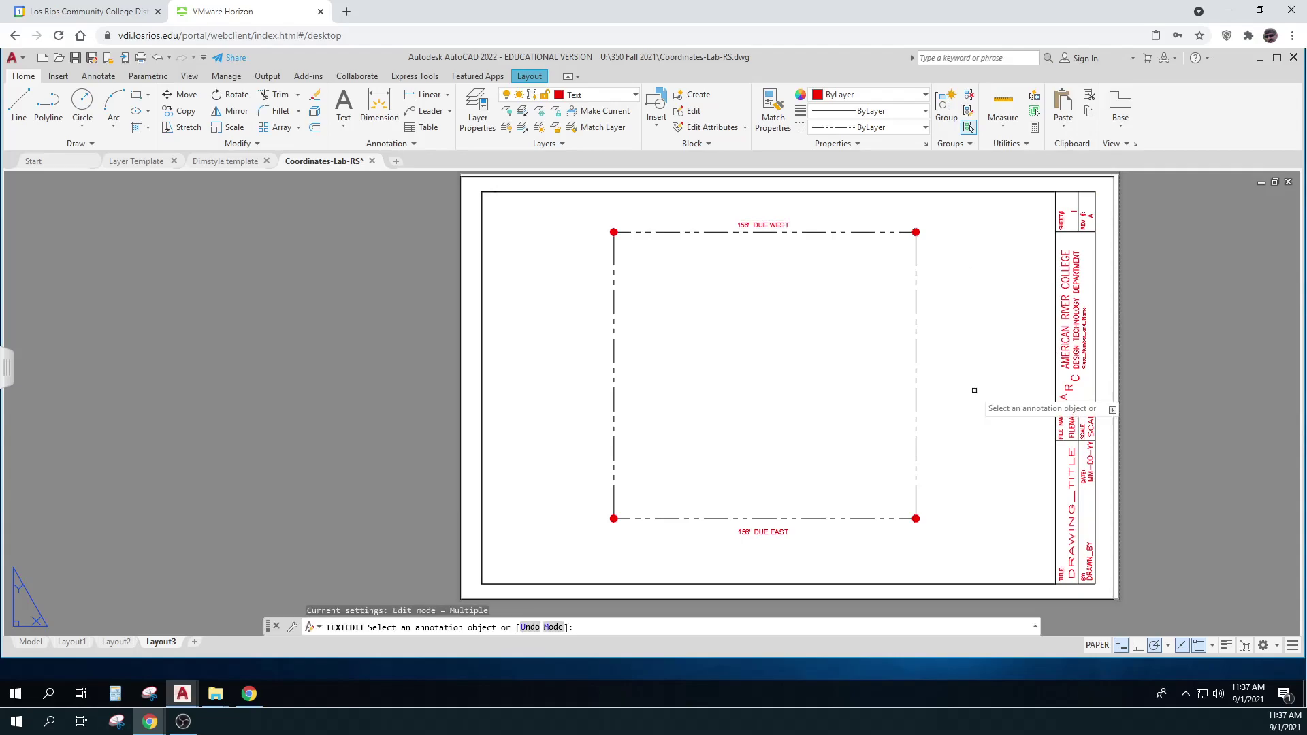
{"action": "key", "text": "Escape"}
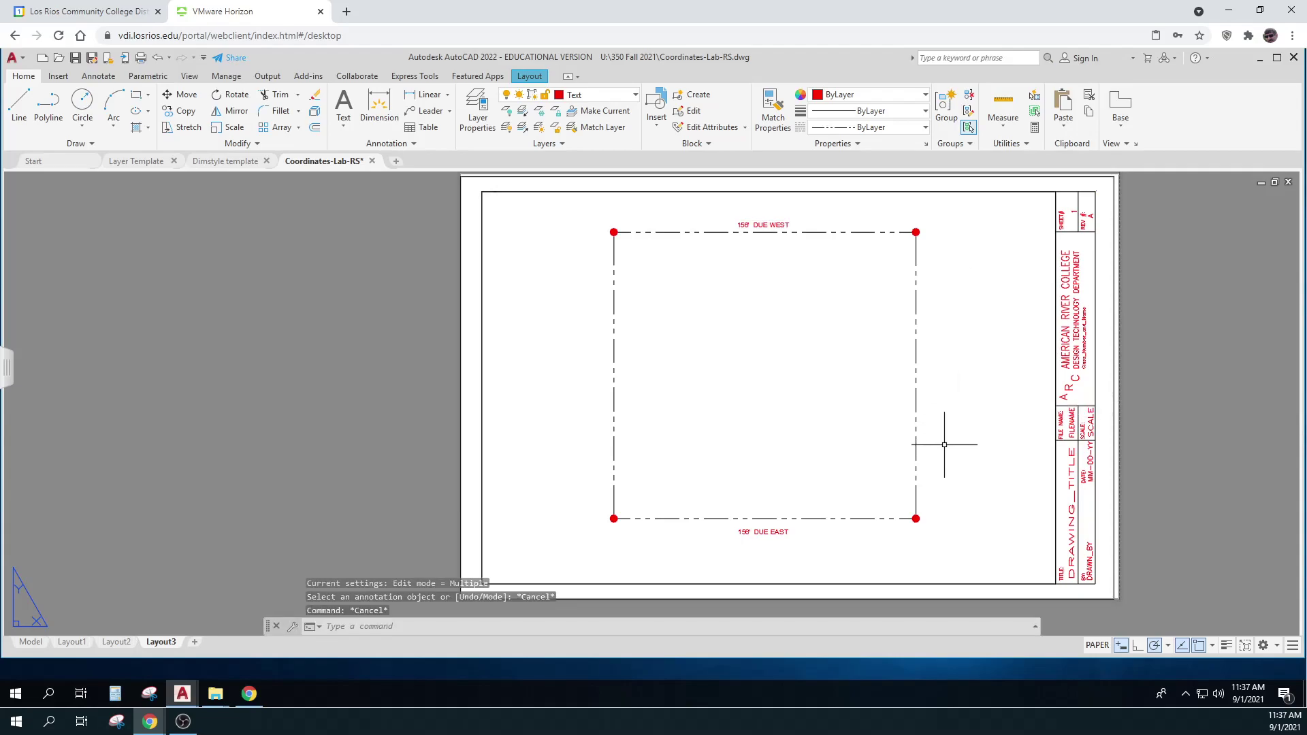
Measure the square's right side from lower-right to upper-right corner with DIST, reading 148
{"action": "type", "text": "DIST"}
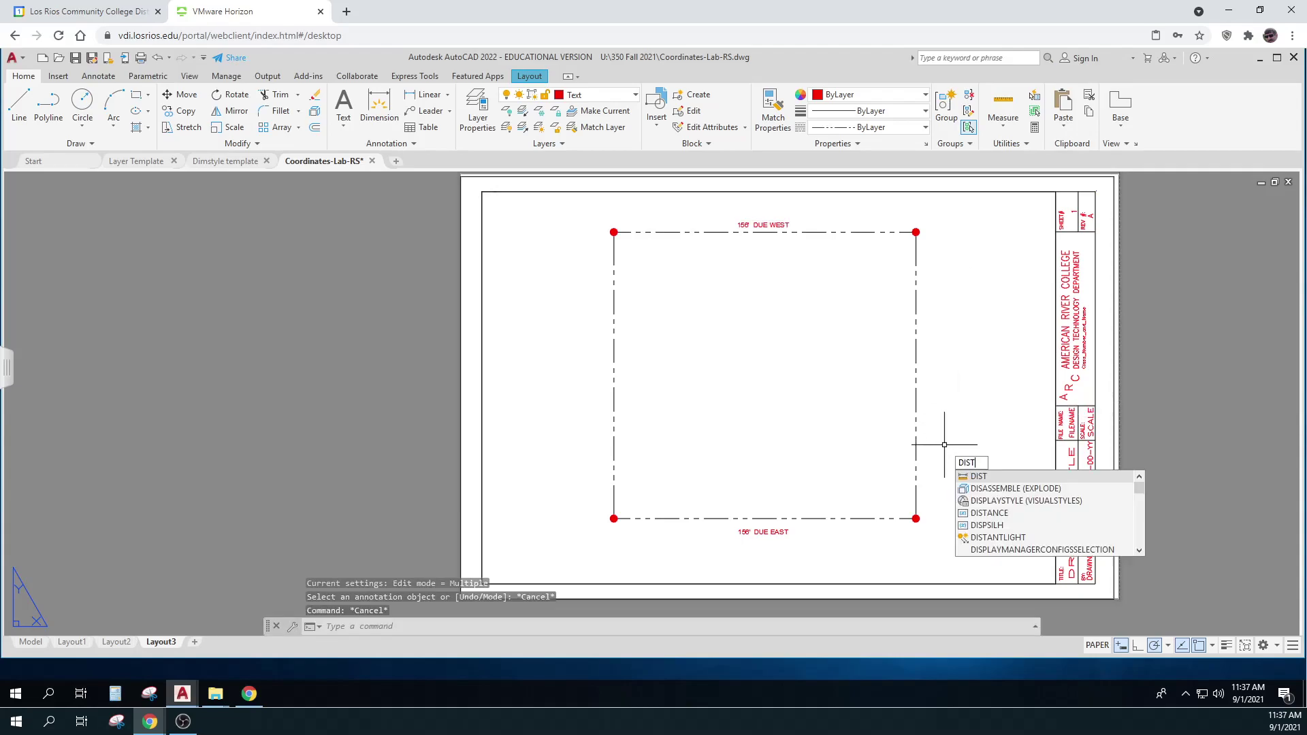
{"action": "key", "text": "Return"}
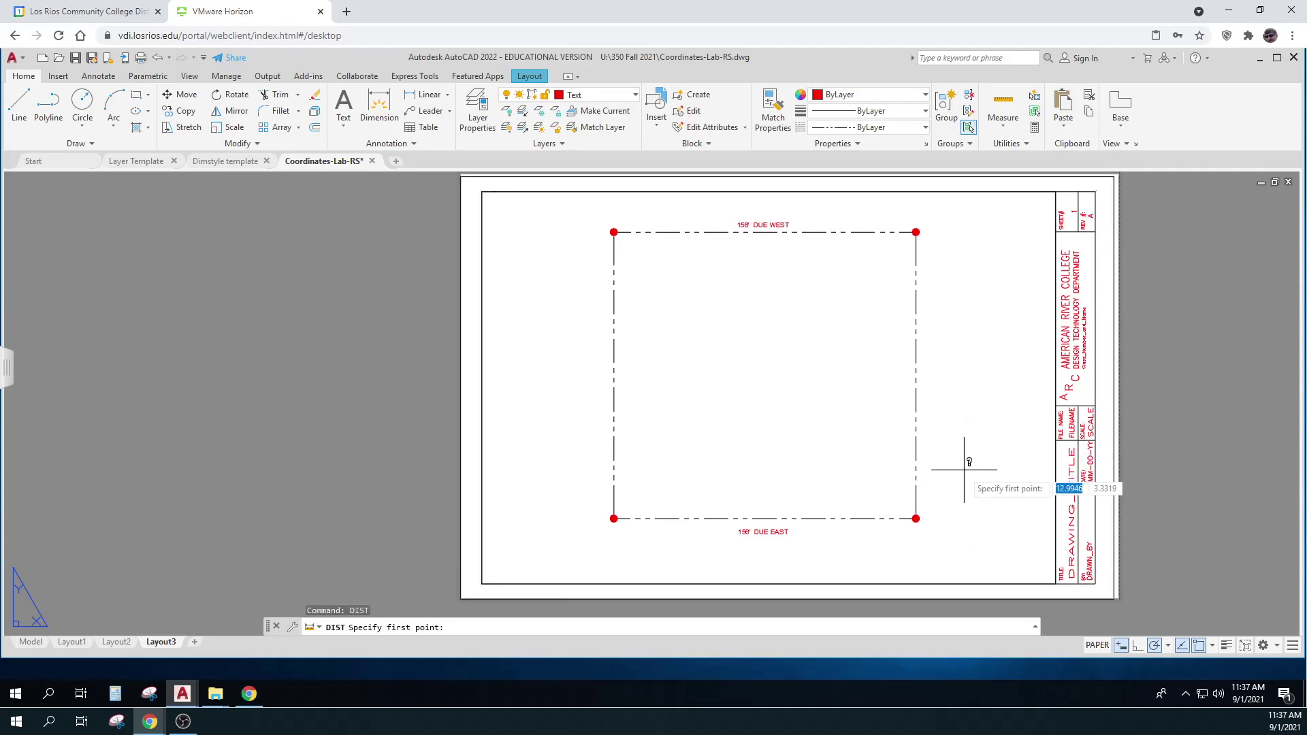
{"action": "left_click", "coordinate": [916, 518]}
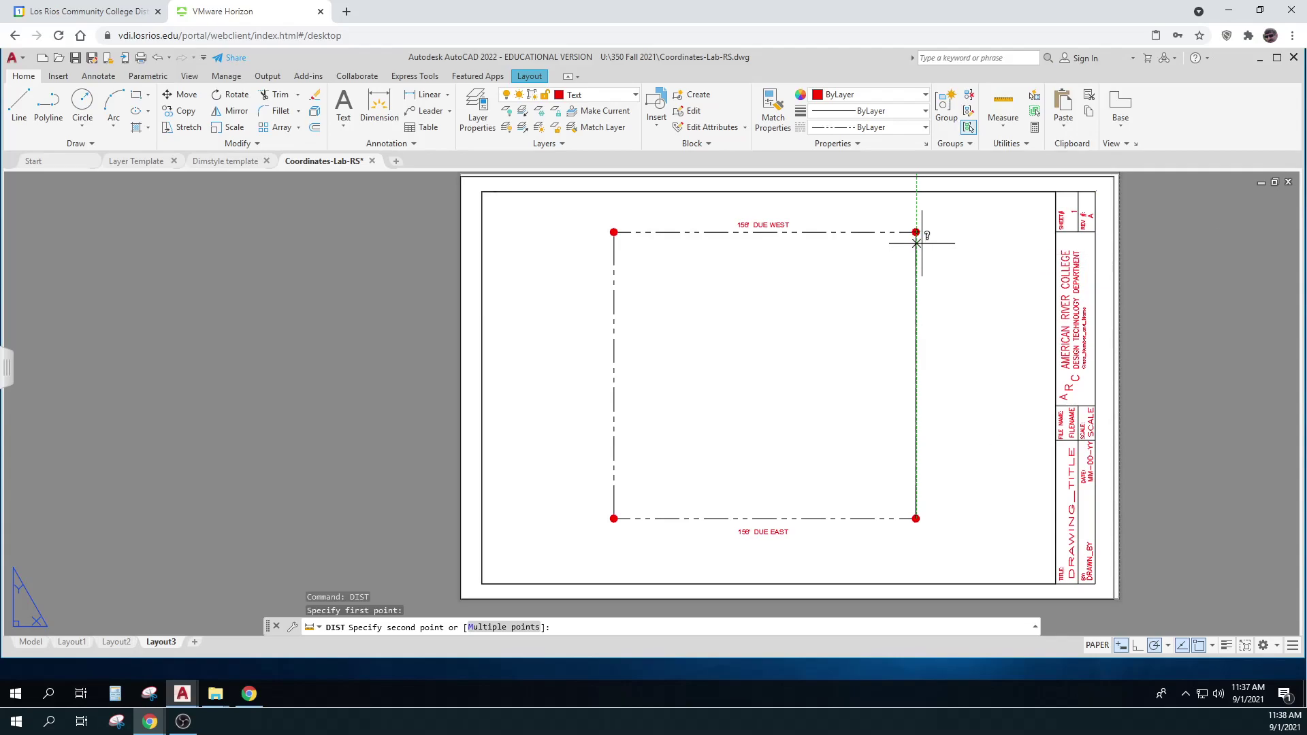
{"action": "right_click", "coordinate": [934, 259], "text": "shift"}
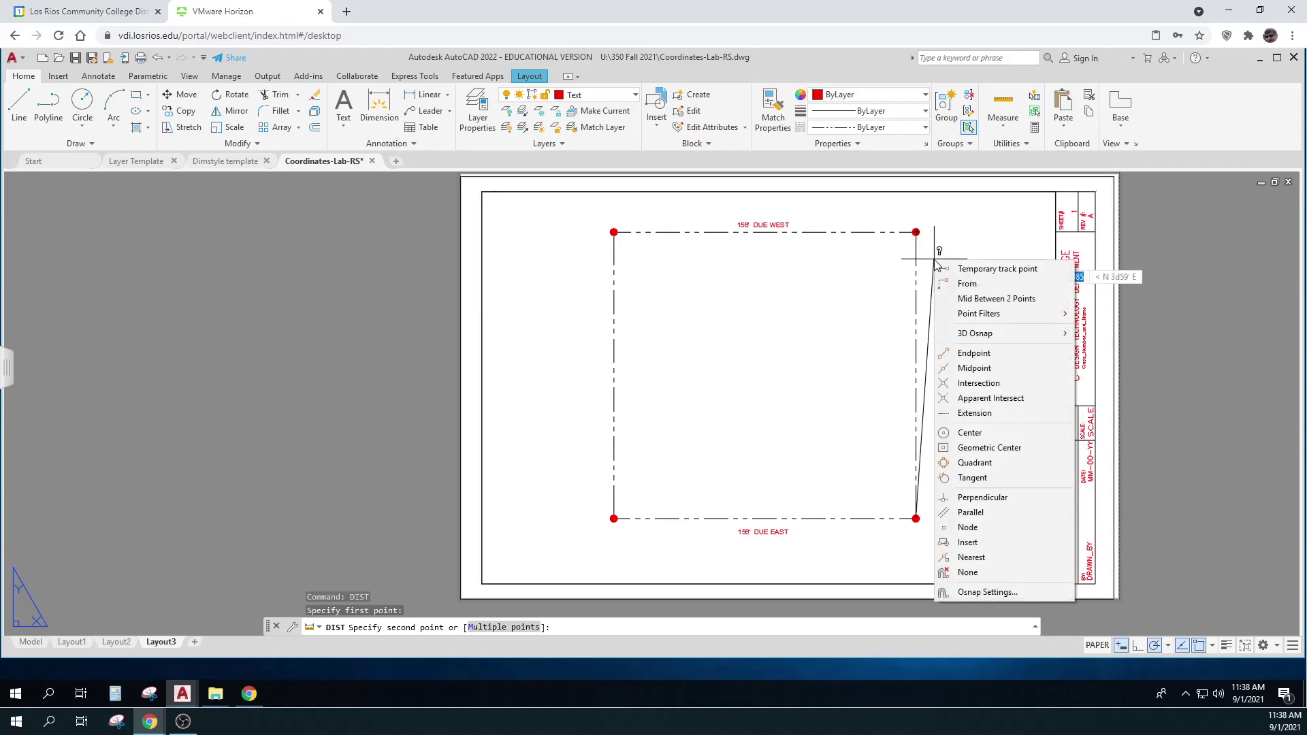
{"action": "left_click", "coordinate": [974, 353]}
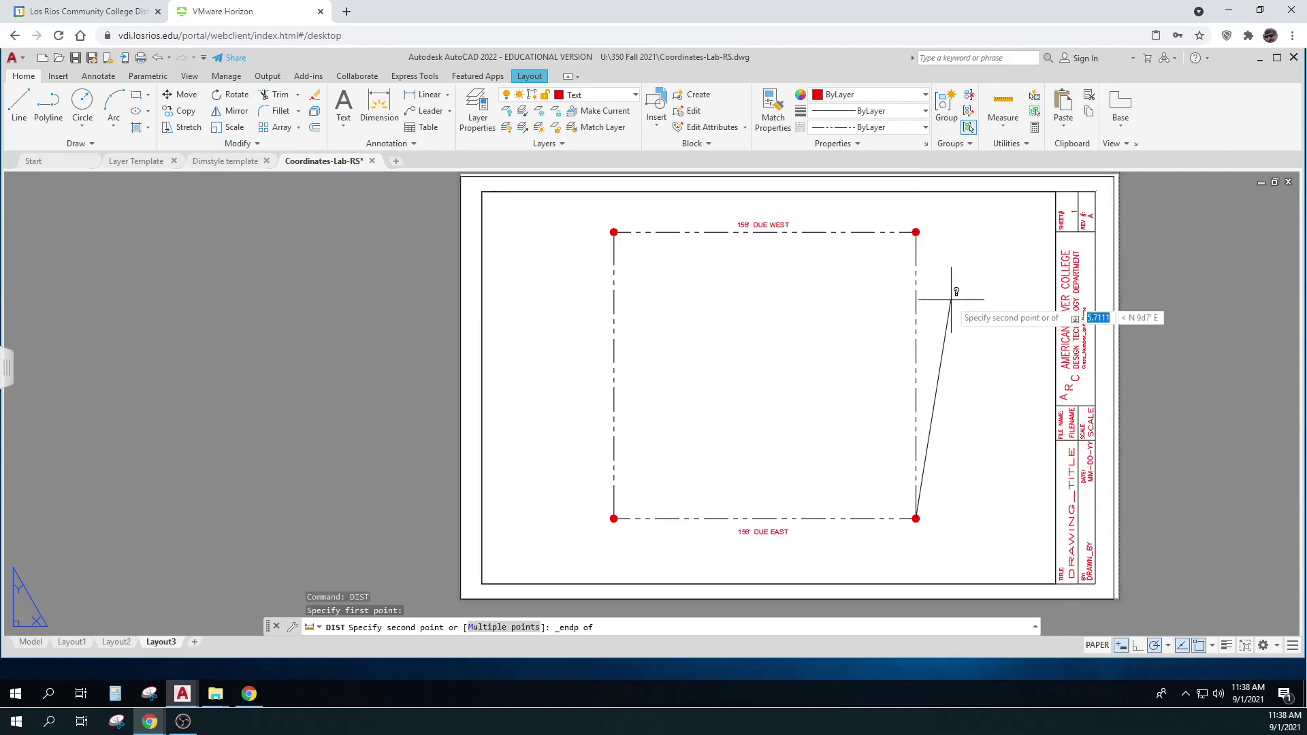
{"action": "left_click", "coordinate": [922, 262]}
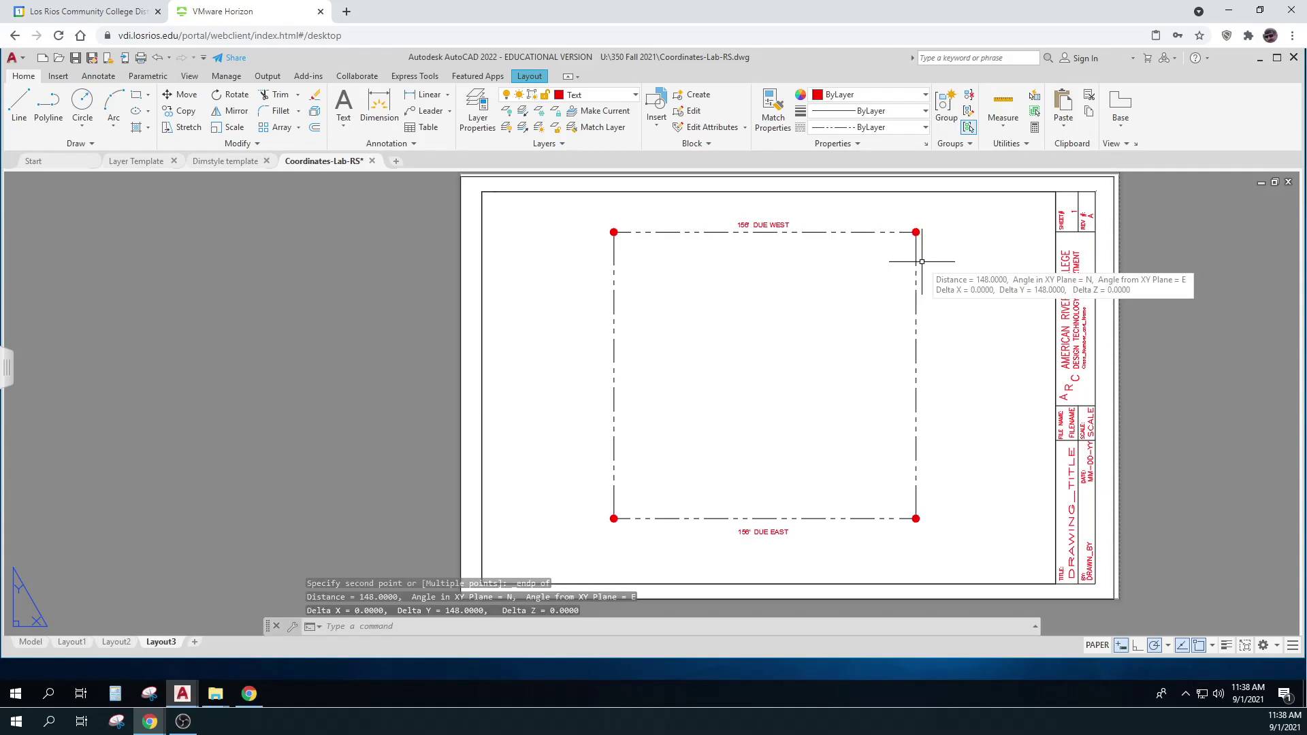
{"action": "key", "text": "Escape"}
{"action": "key", "text": "Escape"}
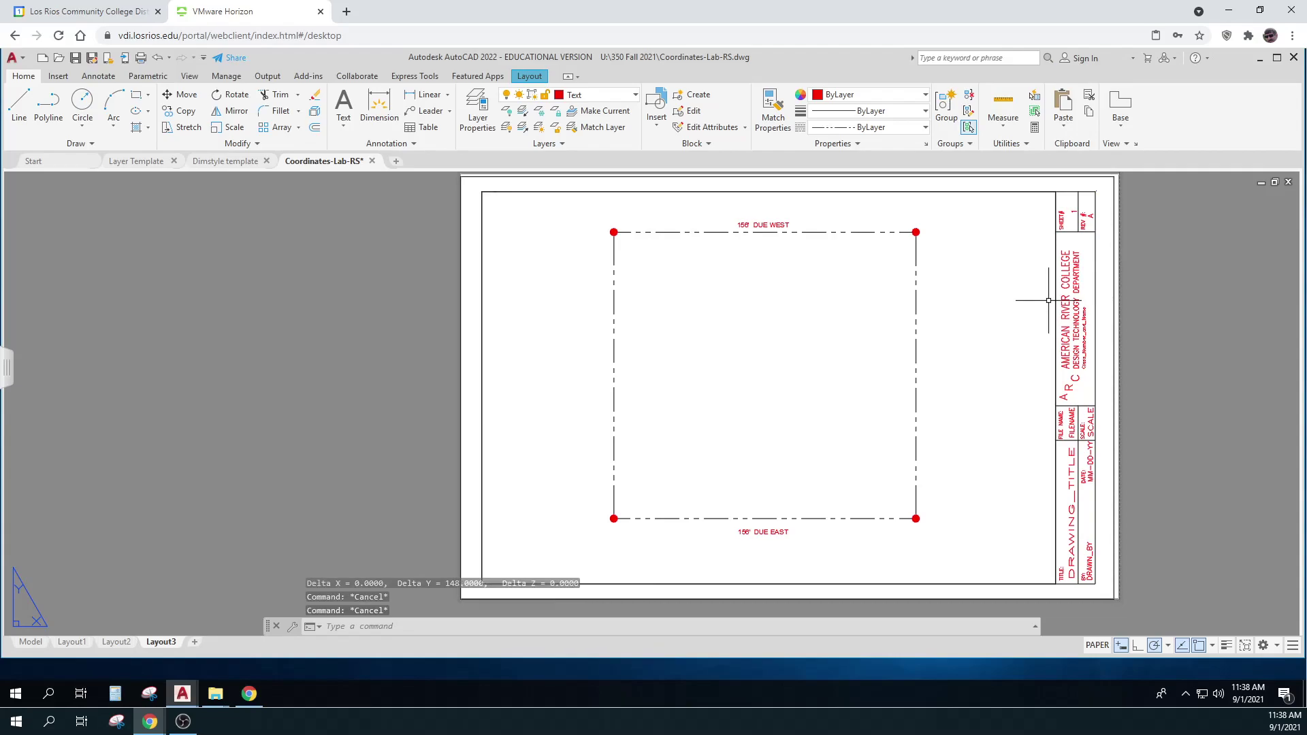
Add a vertical DUE NORTH label beside the right line with default 0.125 height and rotation N
{"action": "type", "text": "DT"}
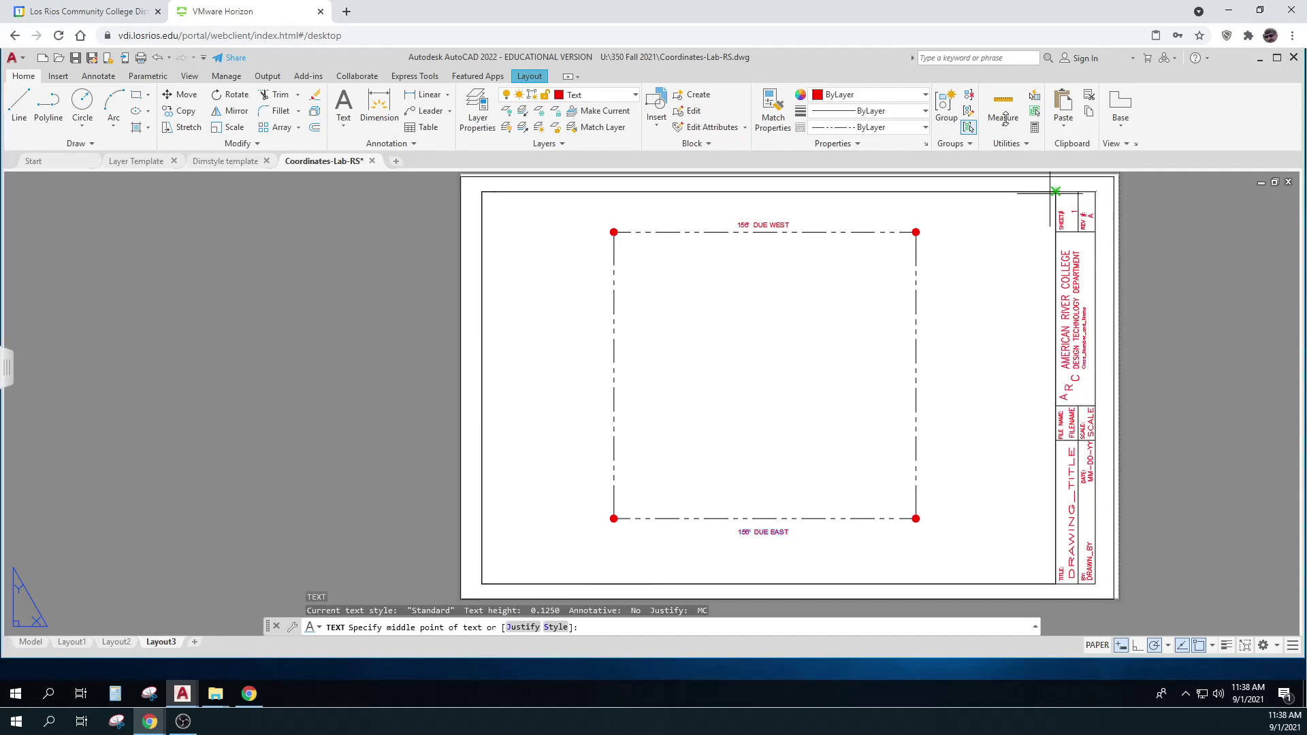
{"action": "left_click", "coordinate": [932, 388]}
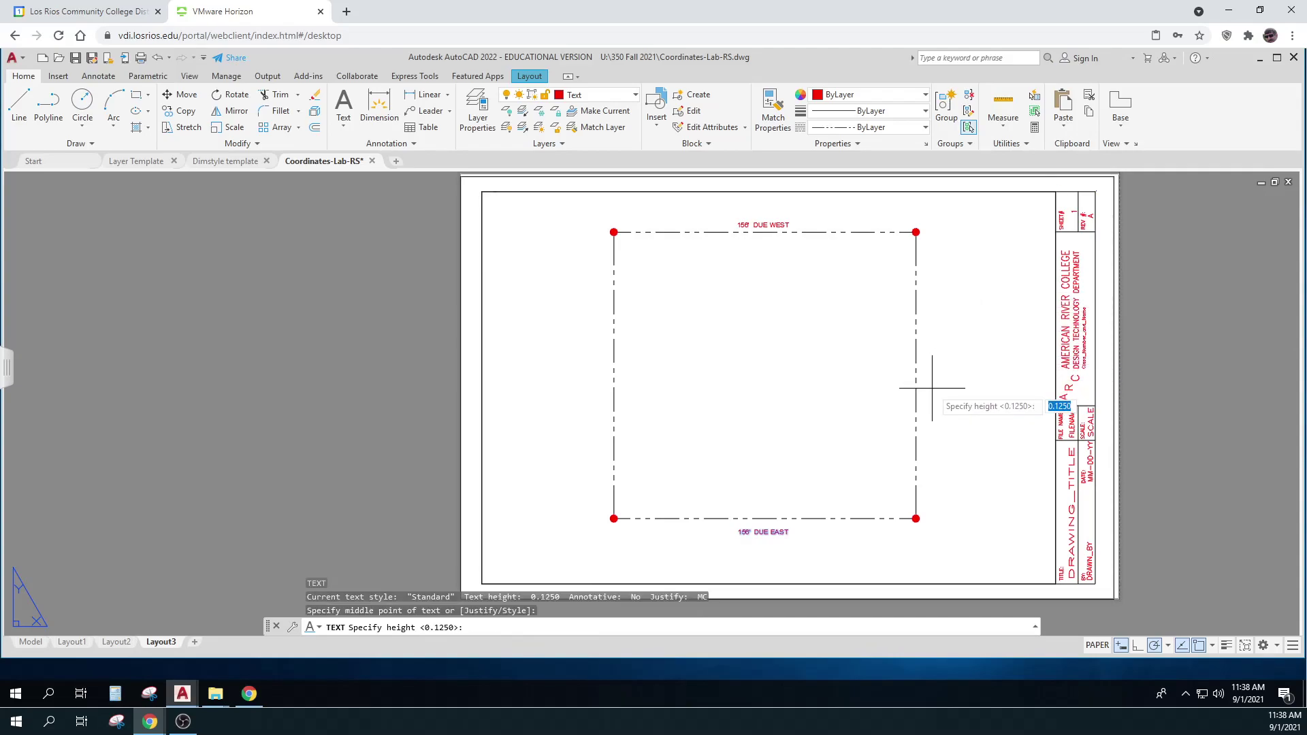
{"action": "key", "text": "Return"}
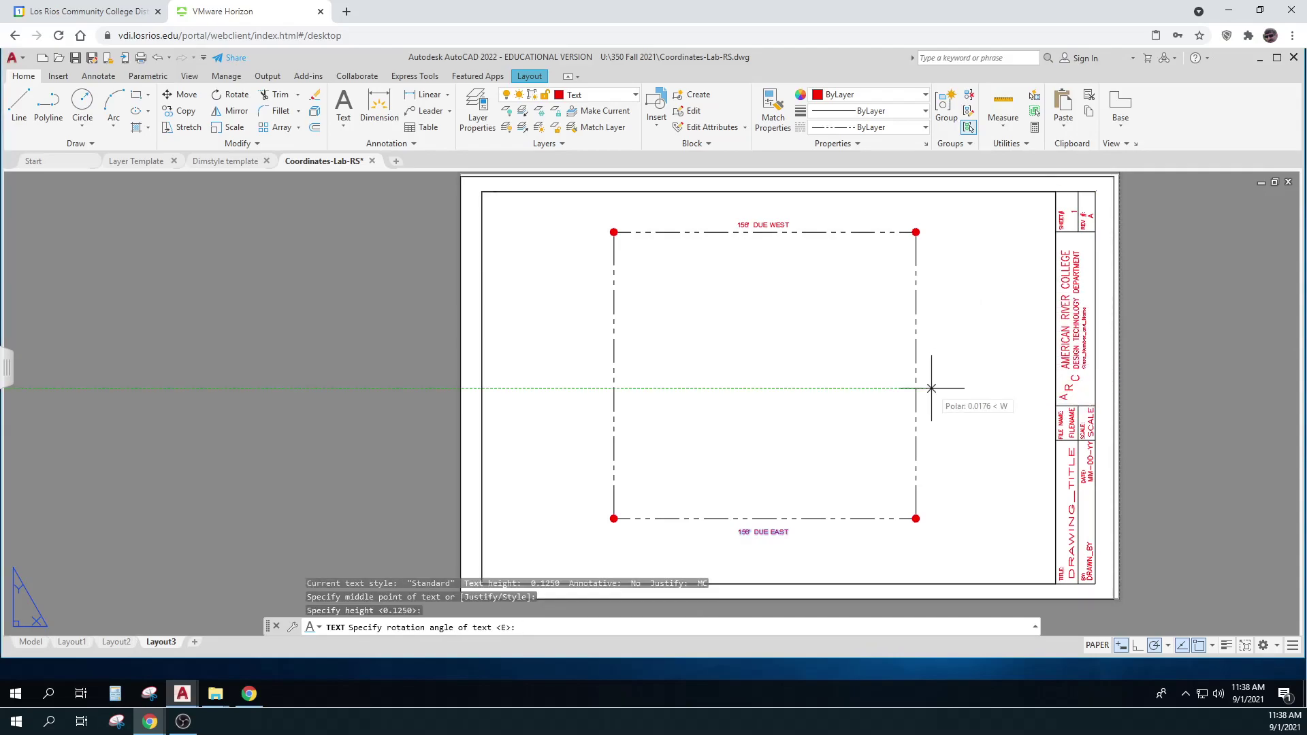
{"action": "key", "text": "Escape"}
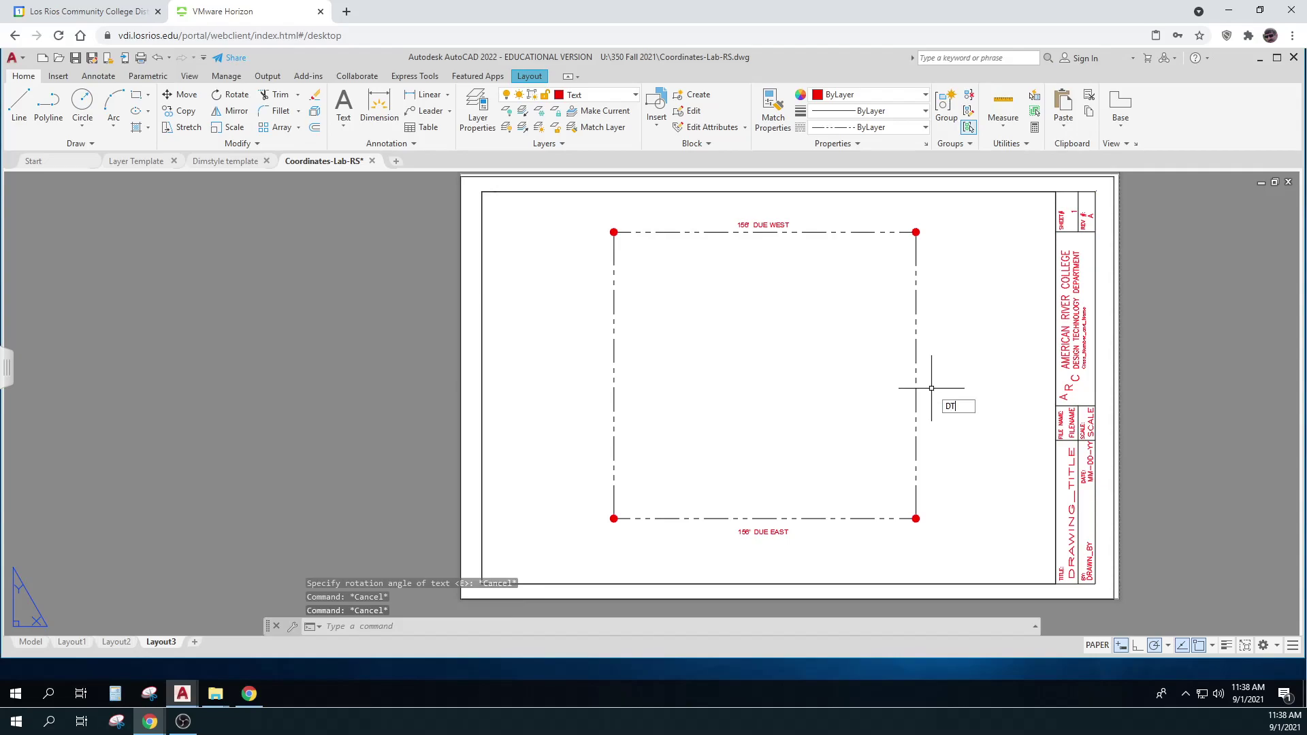
{"action": "key", "text": "Return"}
{"action": "left_click", "coordinate": [932, 388]}
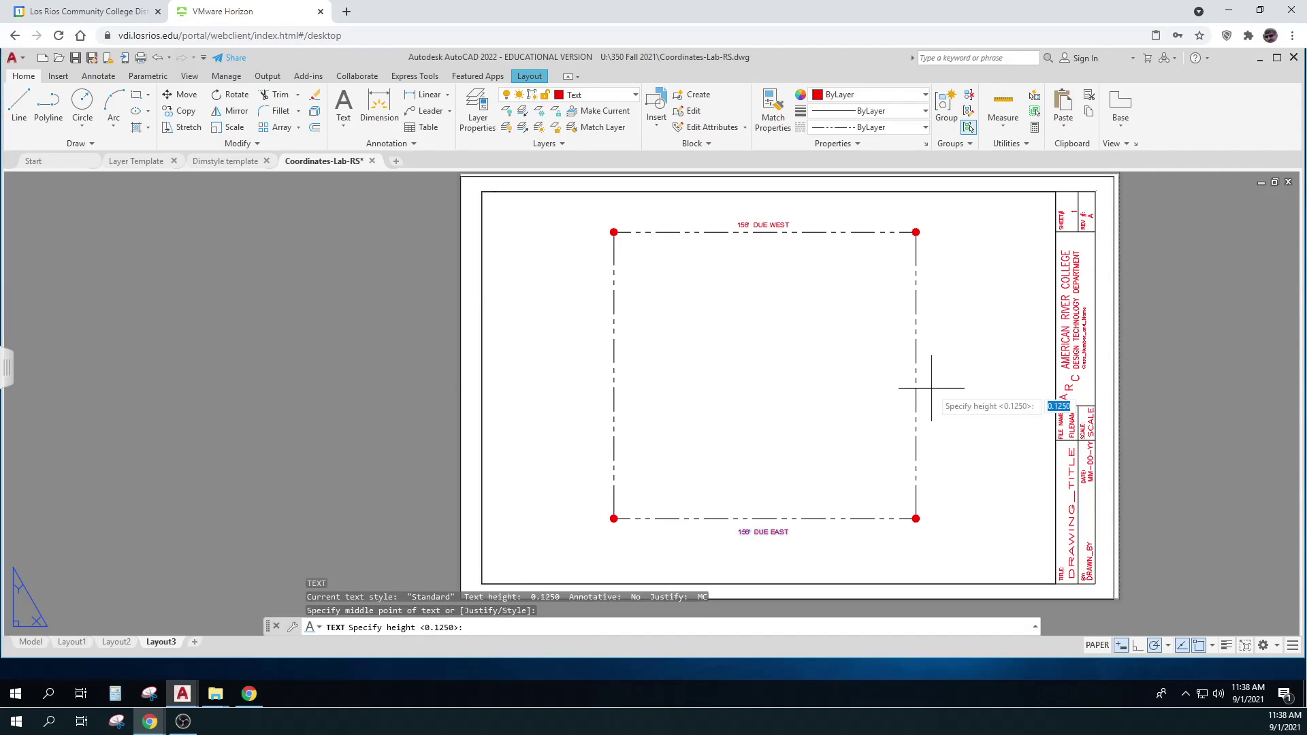
{"action": "key", "text": "Return"}
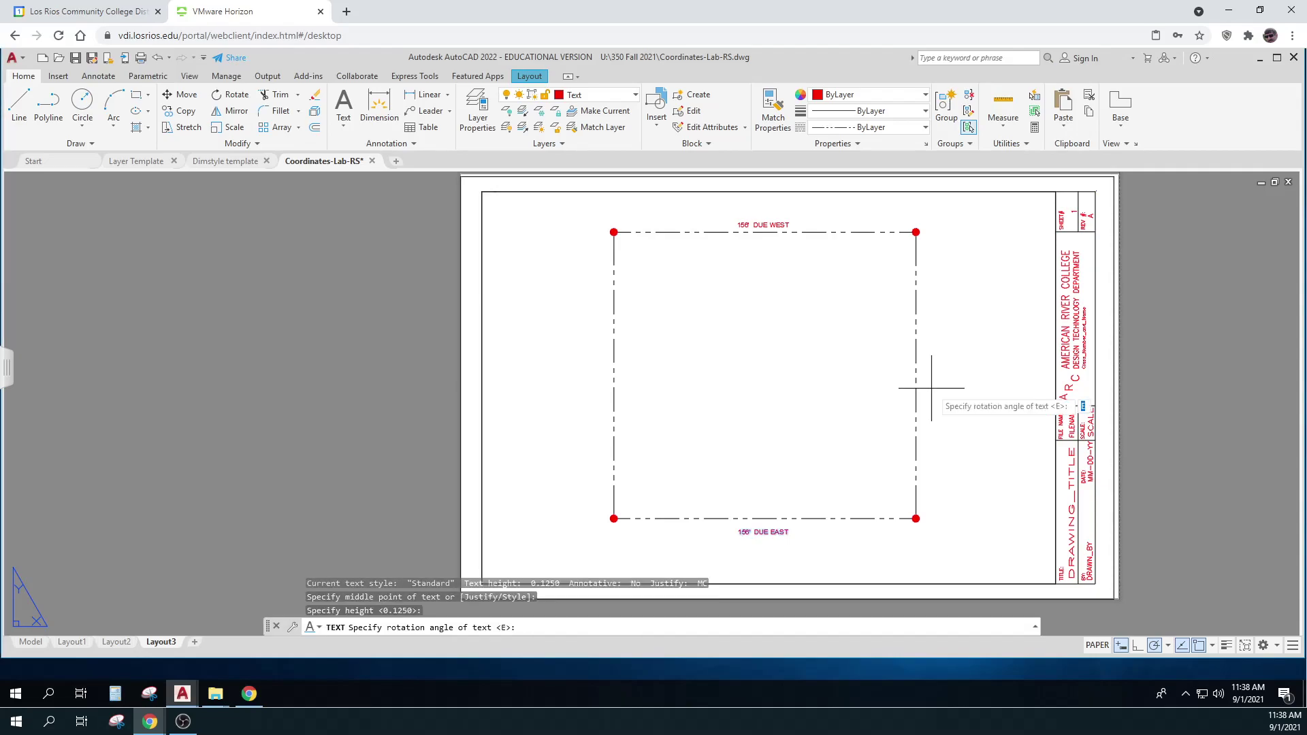
{"action": "type", "text": "N"}
{"action": "key", "text": "Return"}
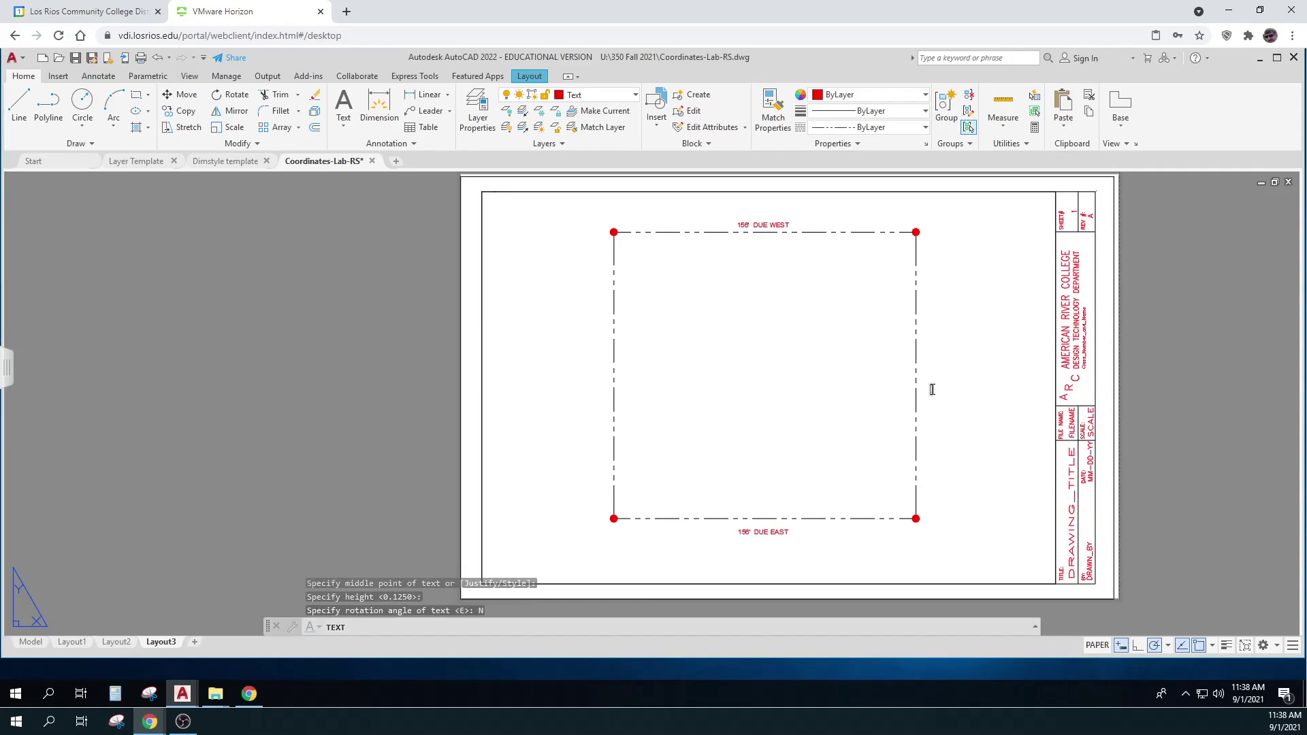
{"action": "type", "text": "156"}
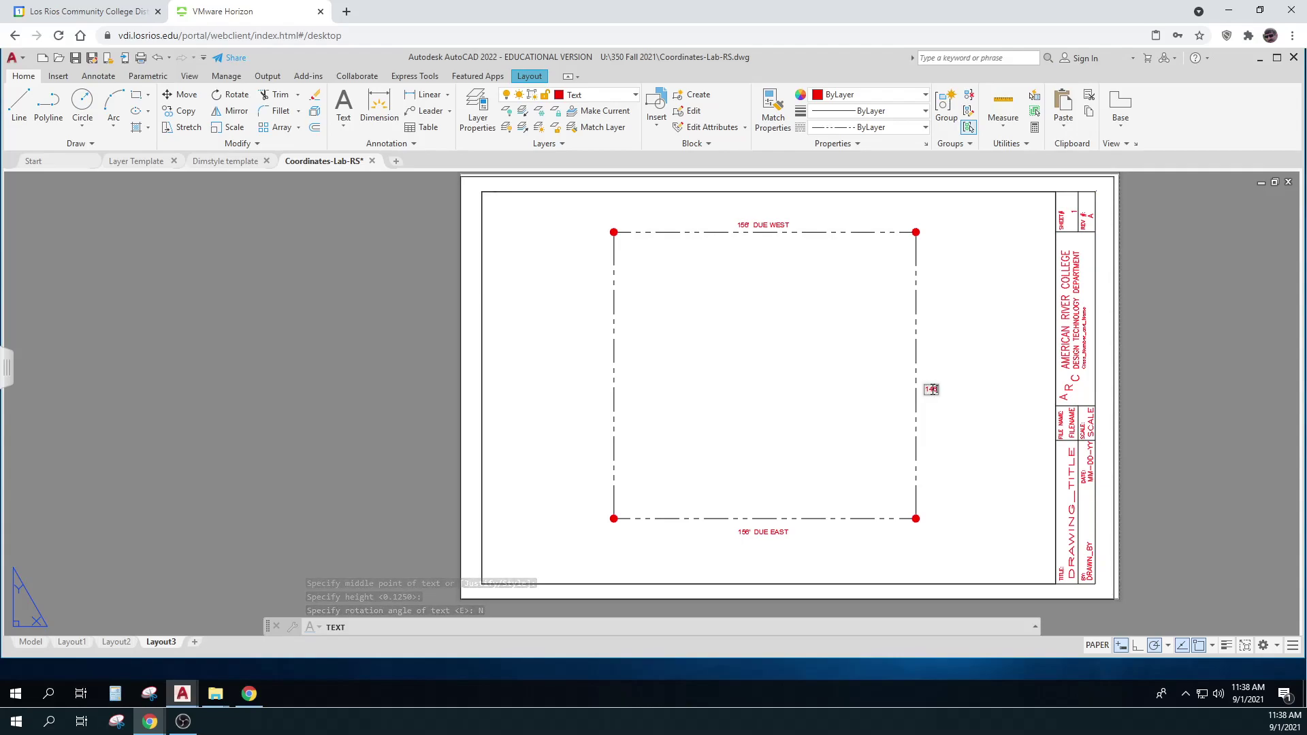
{"action": "type", "text": "' DUE NORTH"}
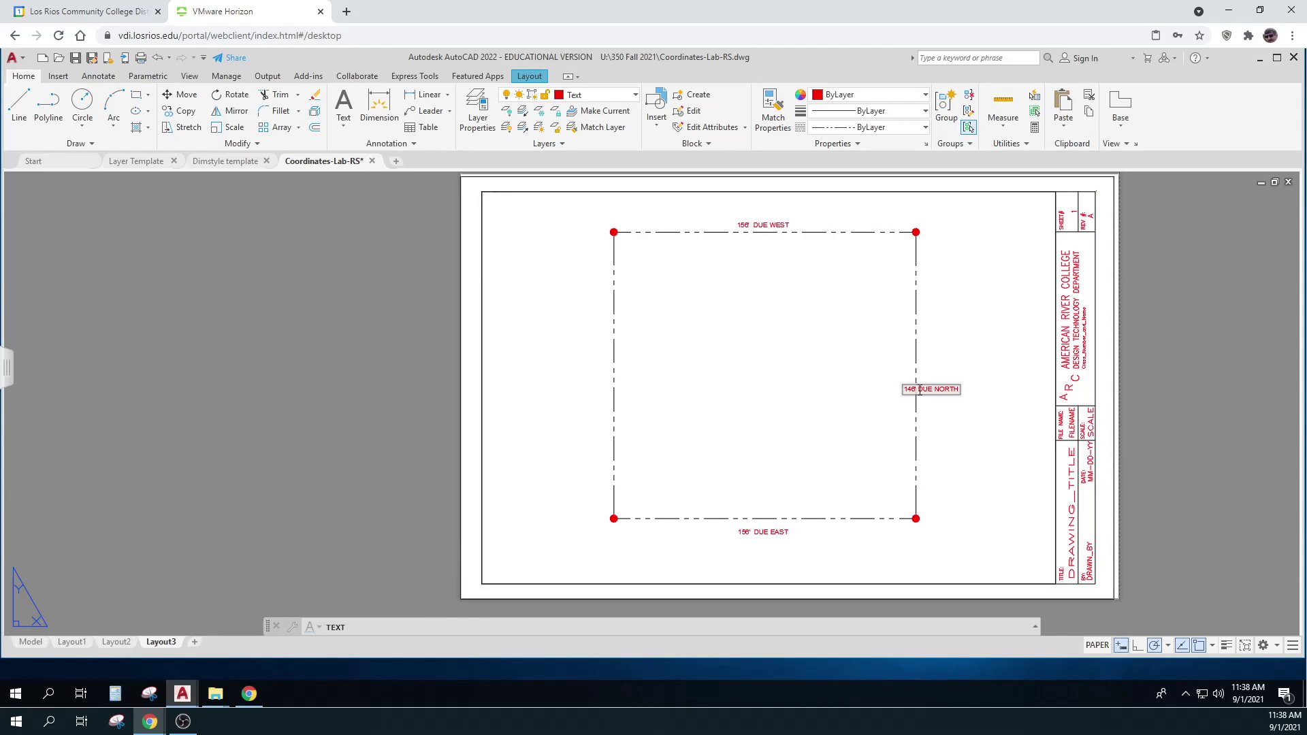
{"action": "key", "text": "Escape"}
{"action": "type", "text": "N"}
{"action": "key", "text": "Return"}
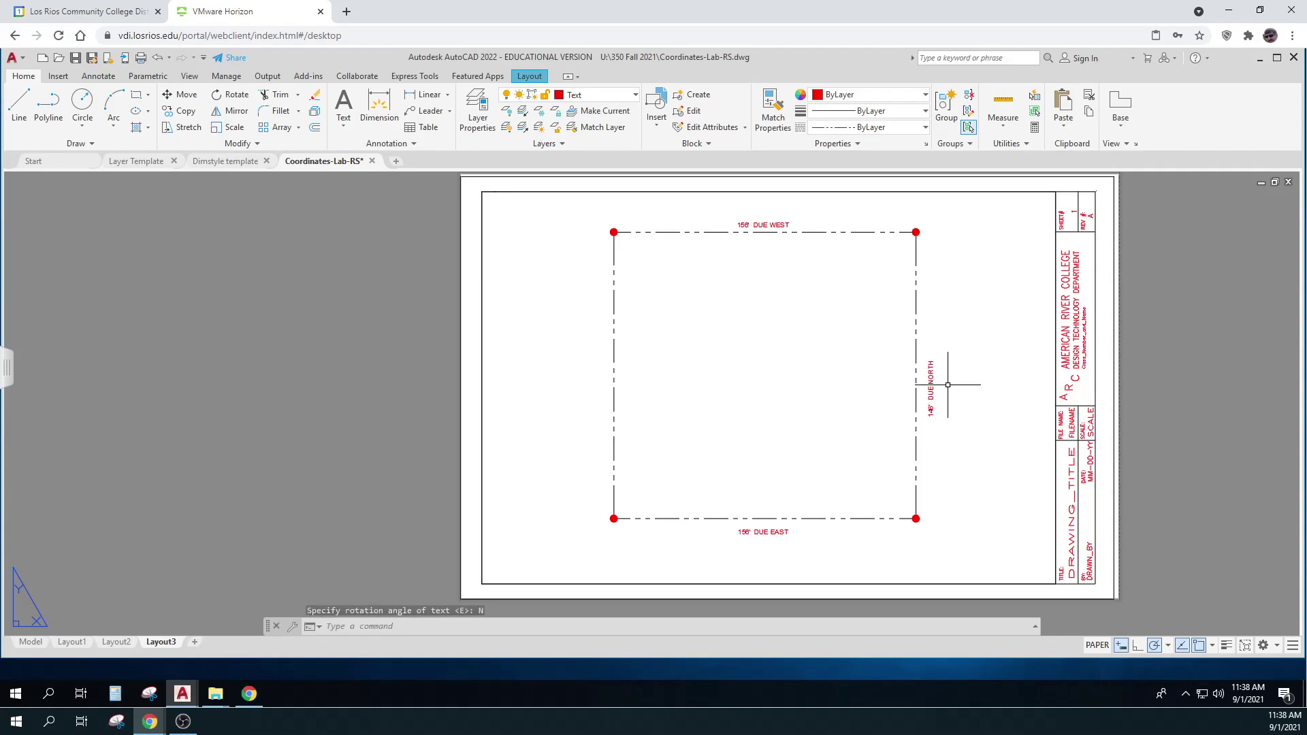
Select the north label and pick its base point to move it onto the right line
{"action": "type", "text": "m"}
{"action": "key", "text": "Return"}
{"action": "left_click", "coordinate": [932, 387]}
{"action": "key", "text": "Return"}
{"action": "left_click", "coordinate": [999, 382]}
Centre the north label on the right line, then copy it across to the left line
{"action": "left_click", "coordinate": [994, 380]}
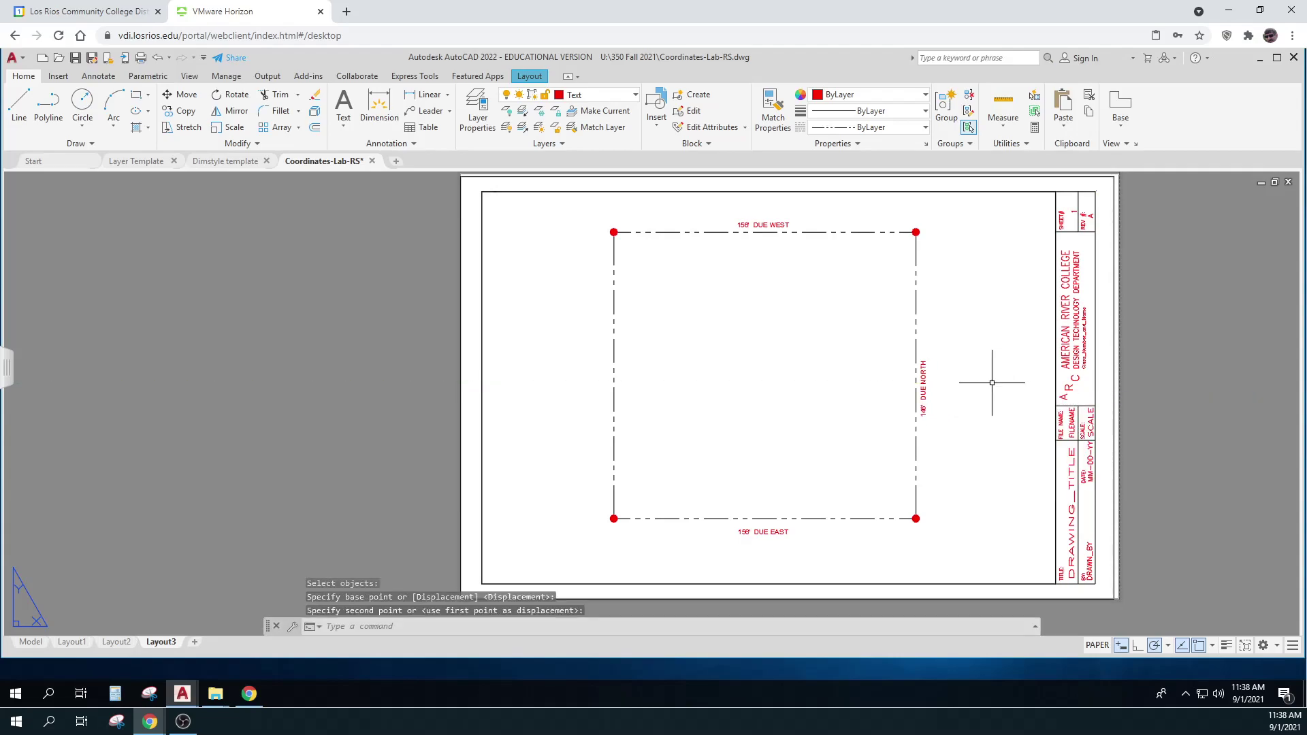
{"action": "type", "text": "co"}
{"action": "key", "text": "Return"}
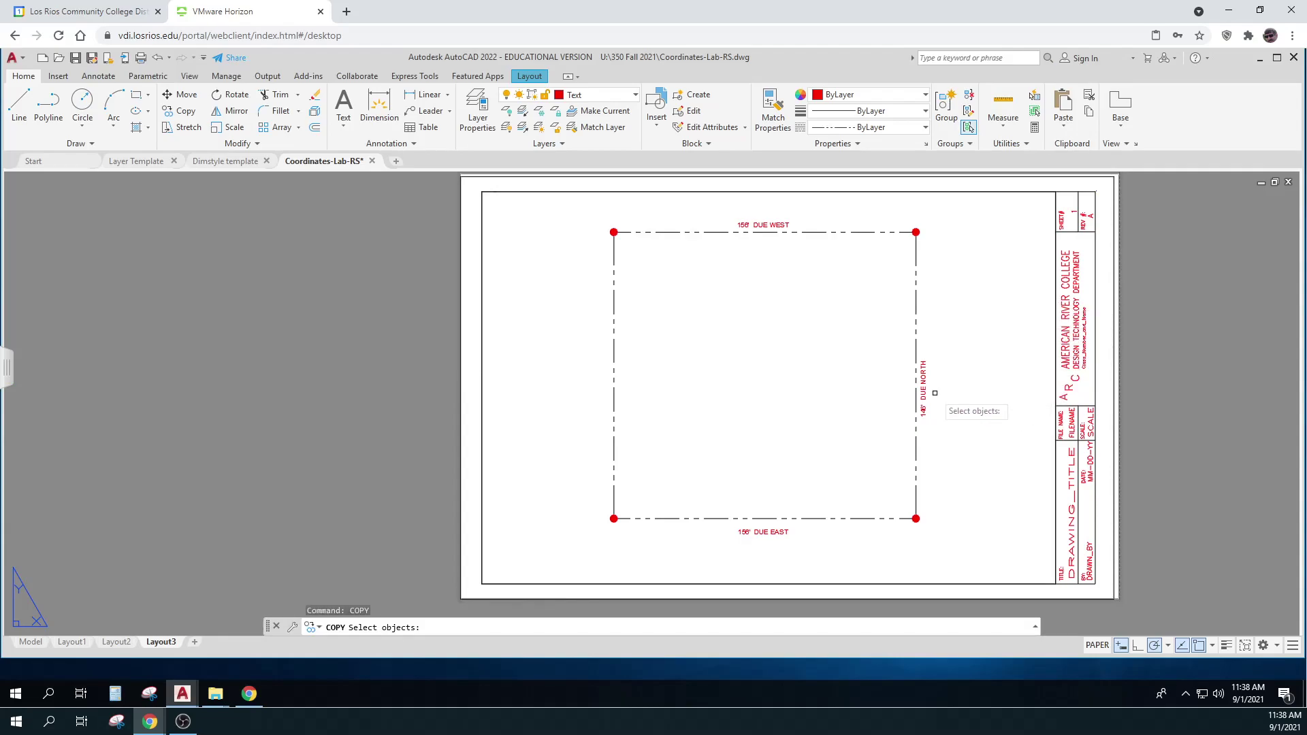
{"action": "left_click", "coordinate": [923, 389]}
{"action": "key", "text": "Return"}
{"action": "left_click", "coordinate": [1009, 422]}
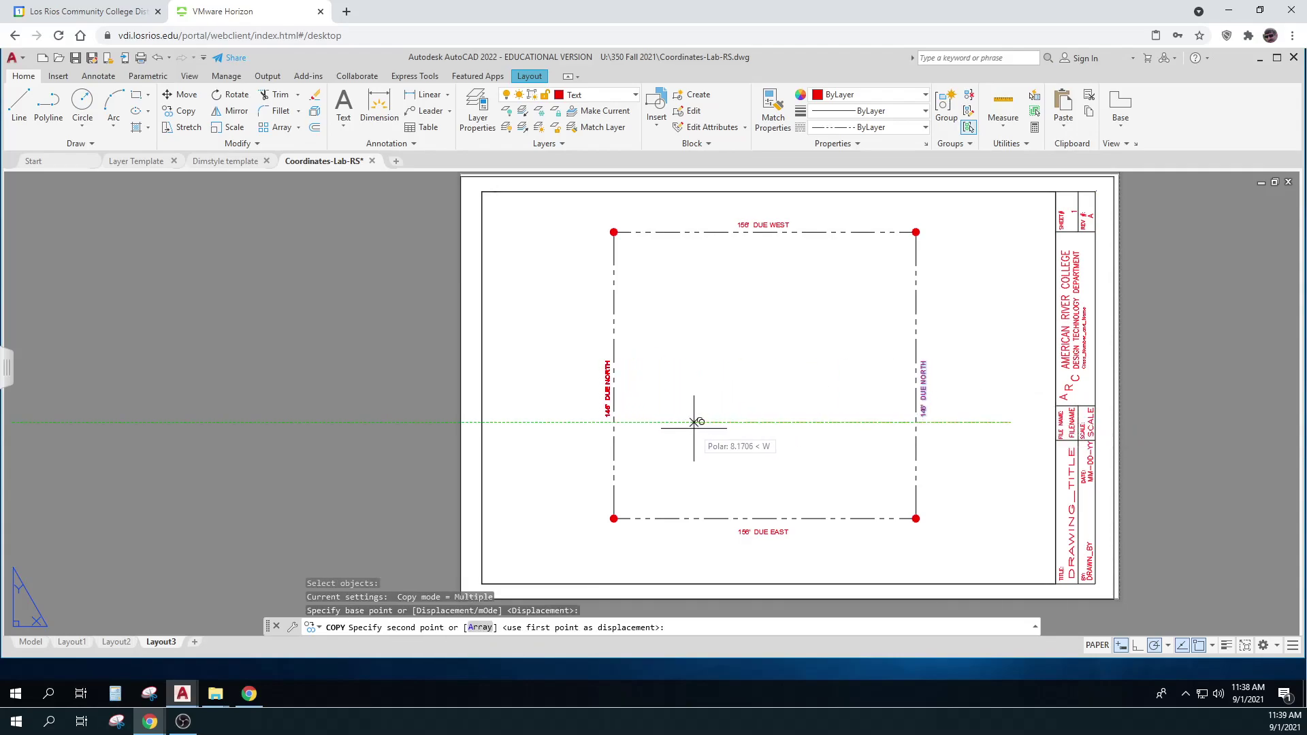
{"action": "left_click", "coordinate": [694, 422]}
{"action": "key", "text": "Escape"}
{"action": "key", "text": "Escape"}
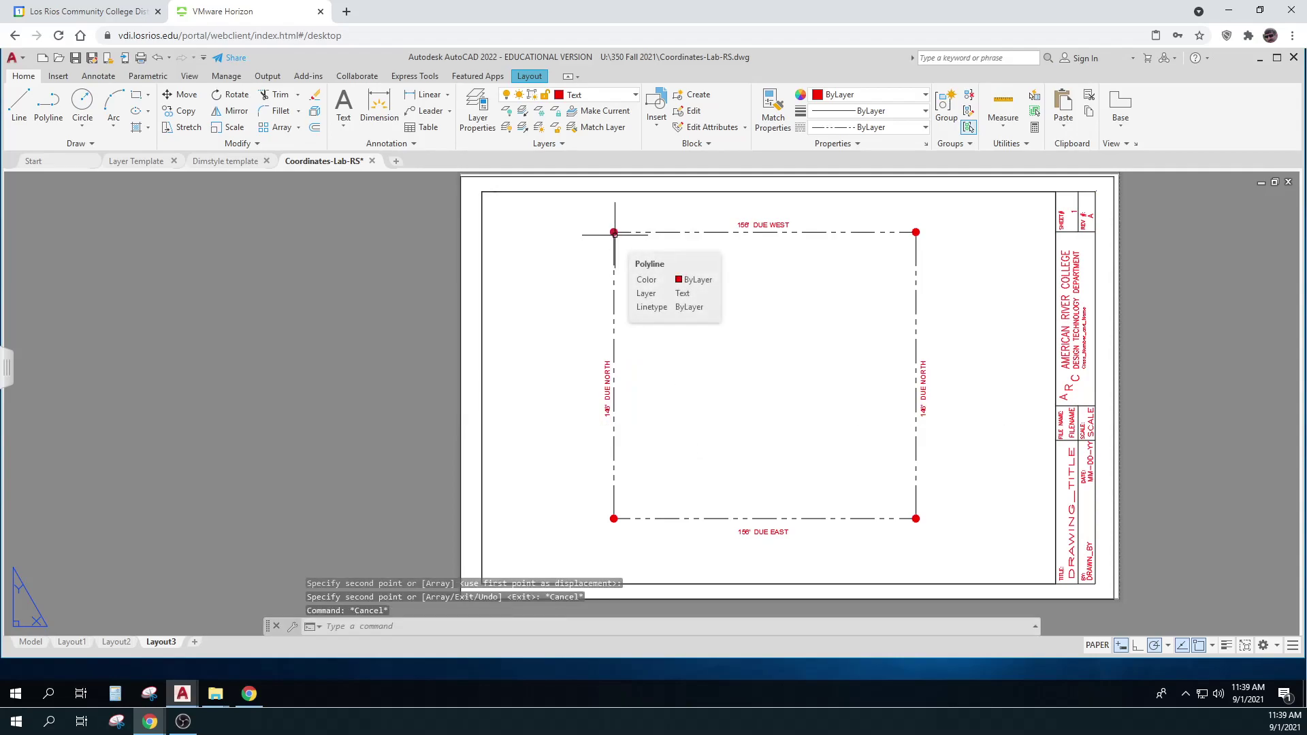
Change NORTH to SOUTH in the copied left-side label
{"action": "double_click", "coordinate": [608, 402]}
{"action": "left_click", "coordinate": [615, 393]}
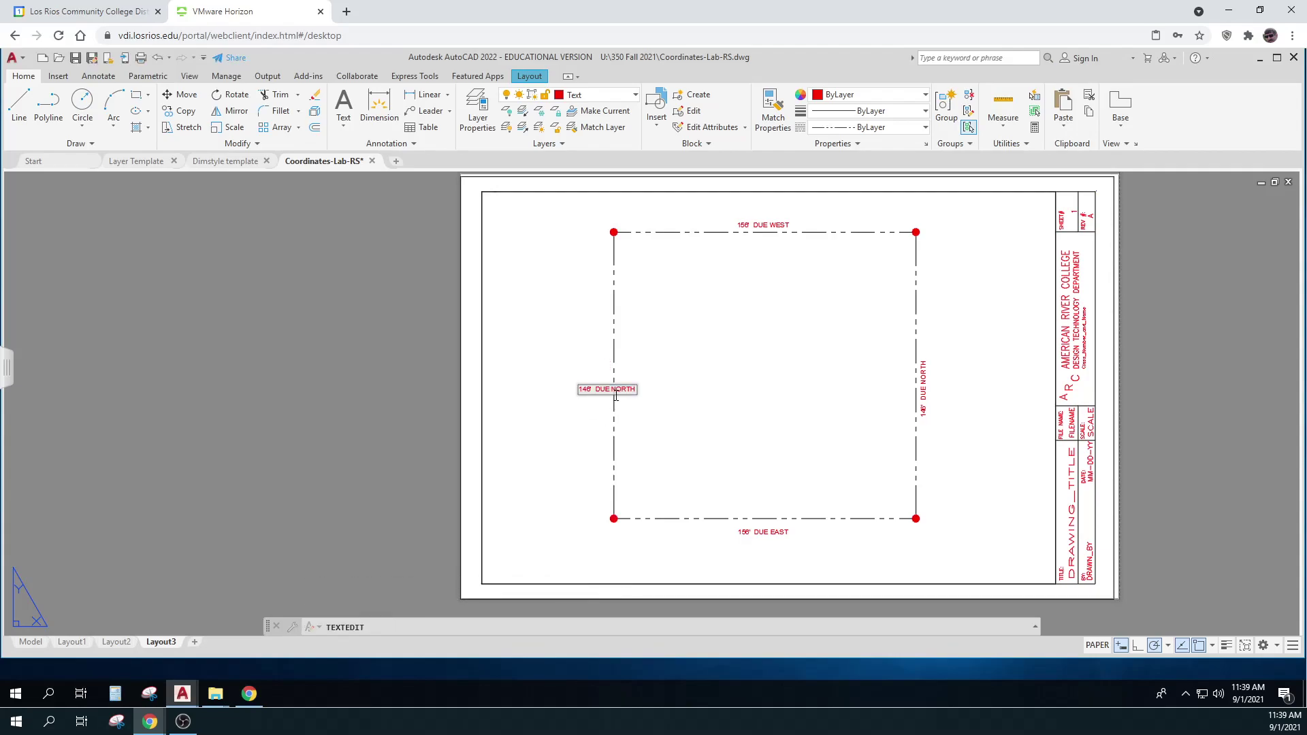
{"action": "left_click_drag", "start_coordinate": [639, 391], "coordinate": [629, 392]}
{"action": "type", "text": "SOUTH"}
{"action": "left_click", "coordinate": [958, 487]}
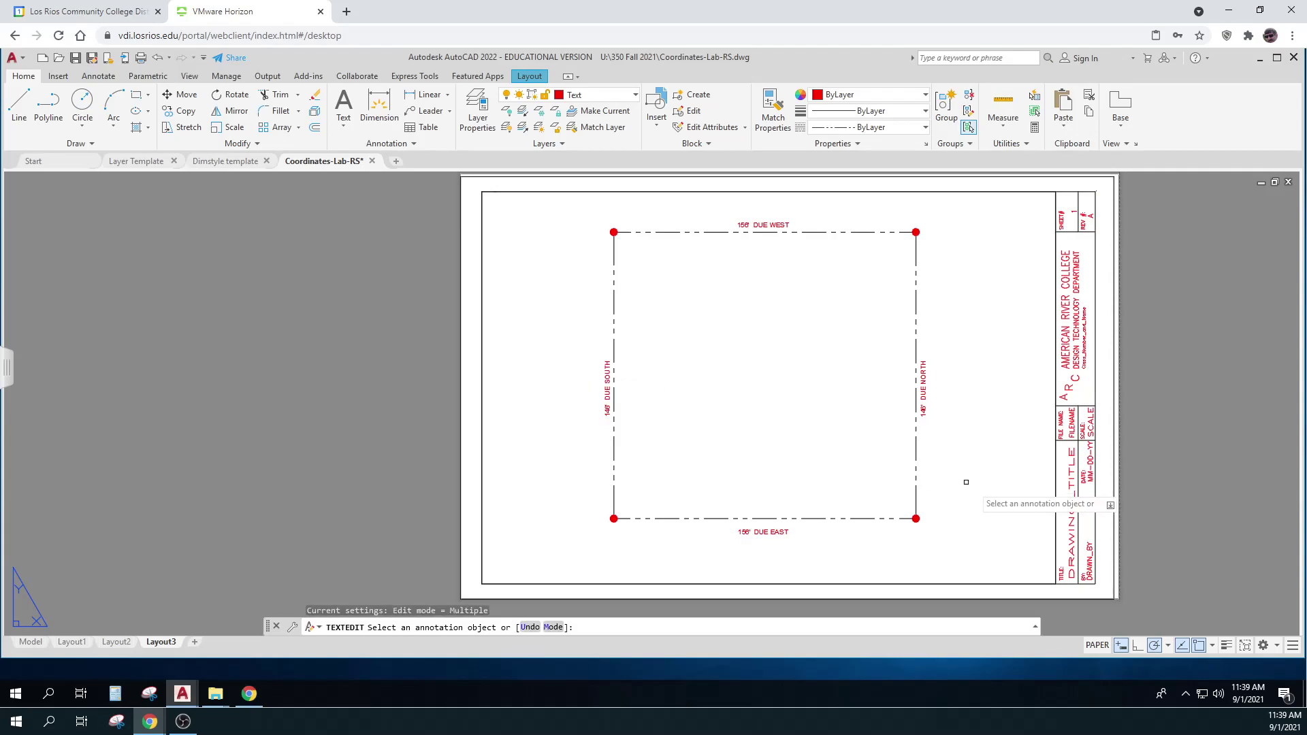
{"action": "key", "text": "Escape"}
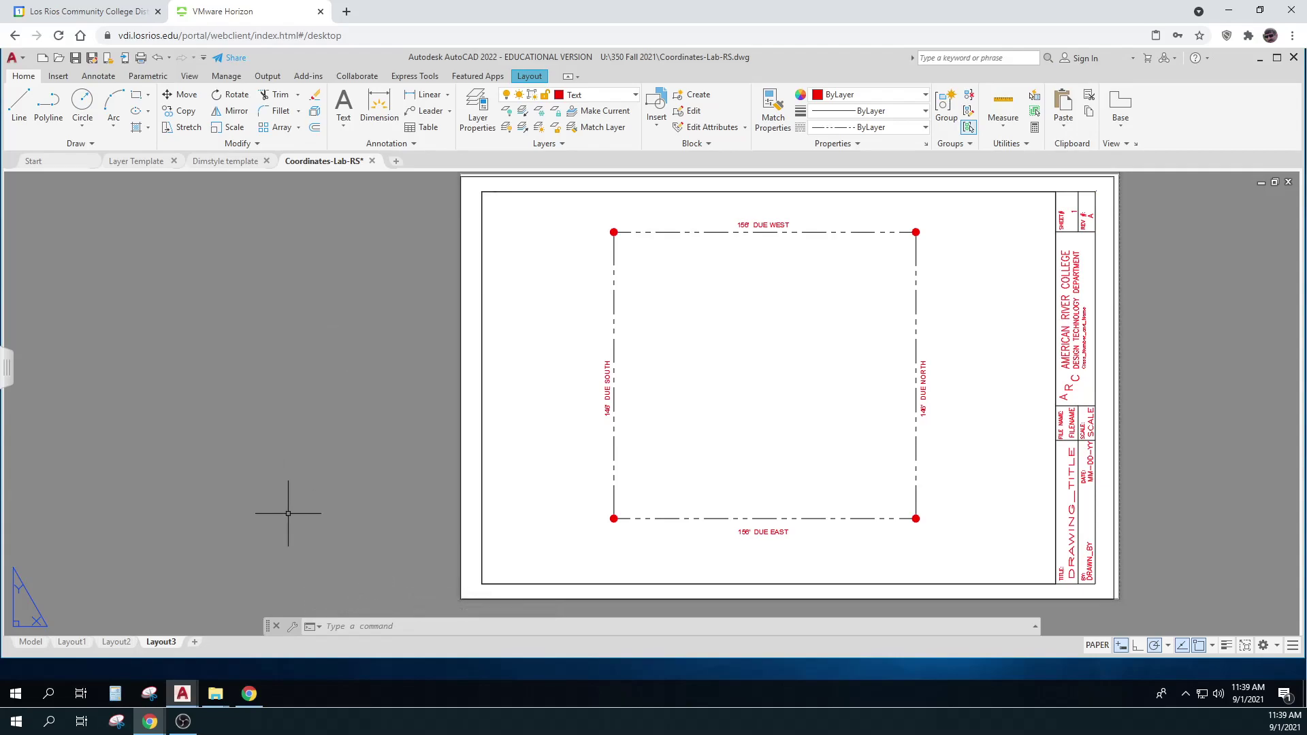
Browse This PC > U: > 350 Fall 2021 and open Draw Property Lines - Coordinates - 1.pdf
{"action": "mouse_move", "coordinate": [219, 694]}
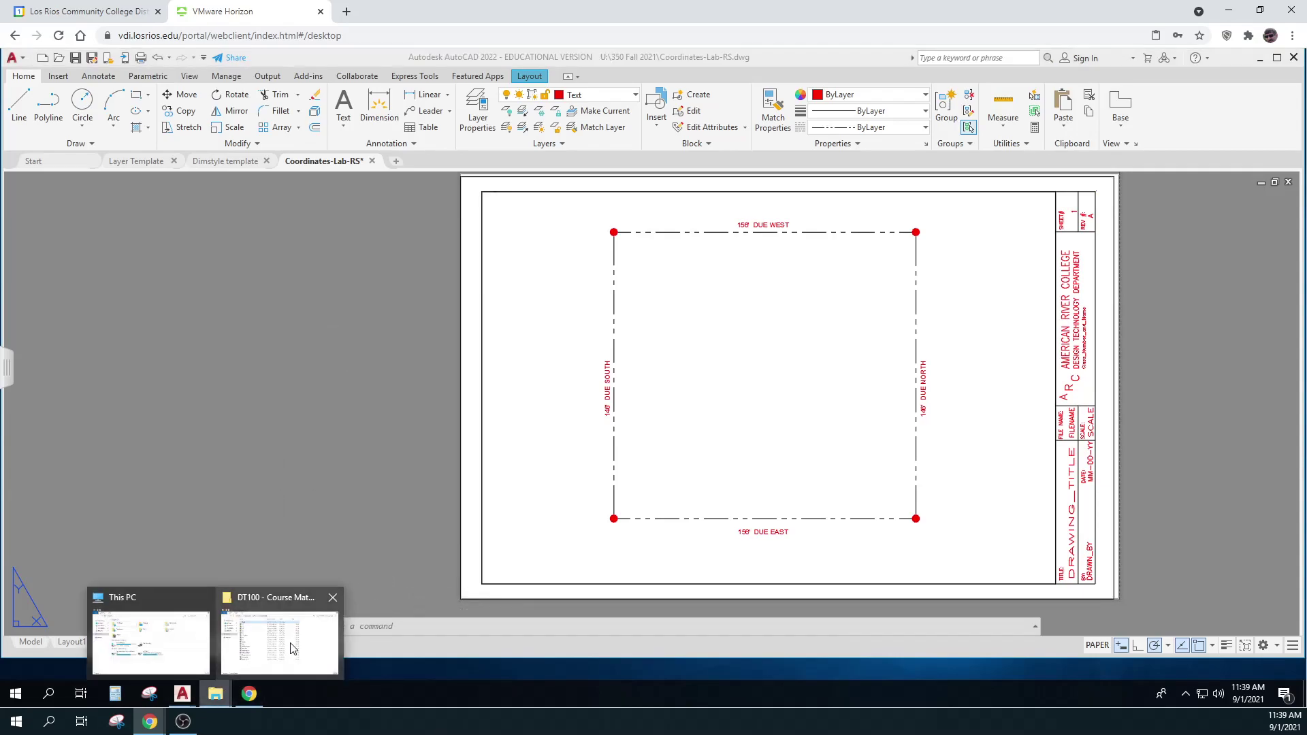
{"action": "mouse_move", "coordinate": [293, 648]}
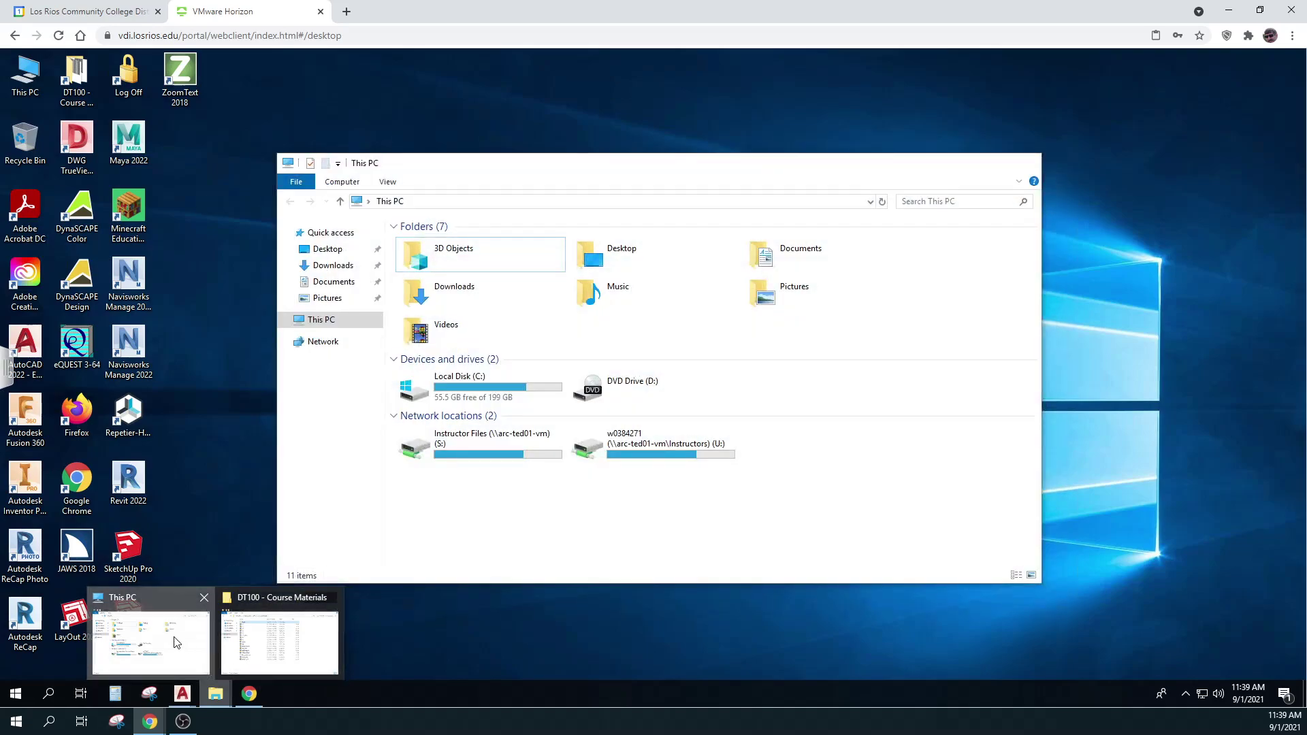
{"action": "left_click", "coordinate": [205, 646]}
{"action": "double_click", "coordinate": [656, 446]}
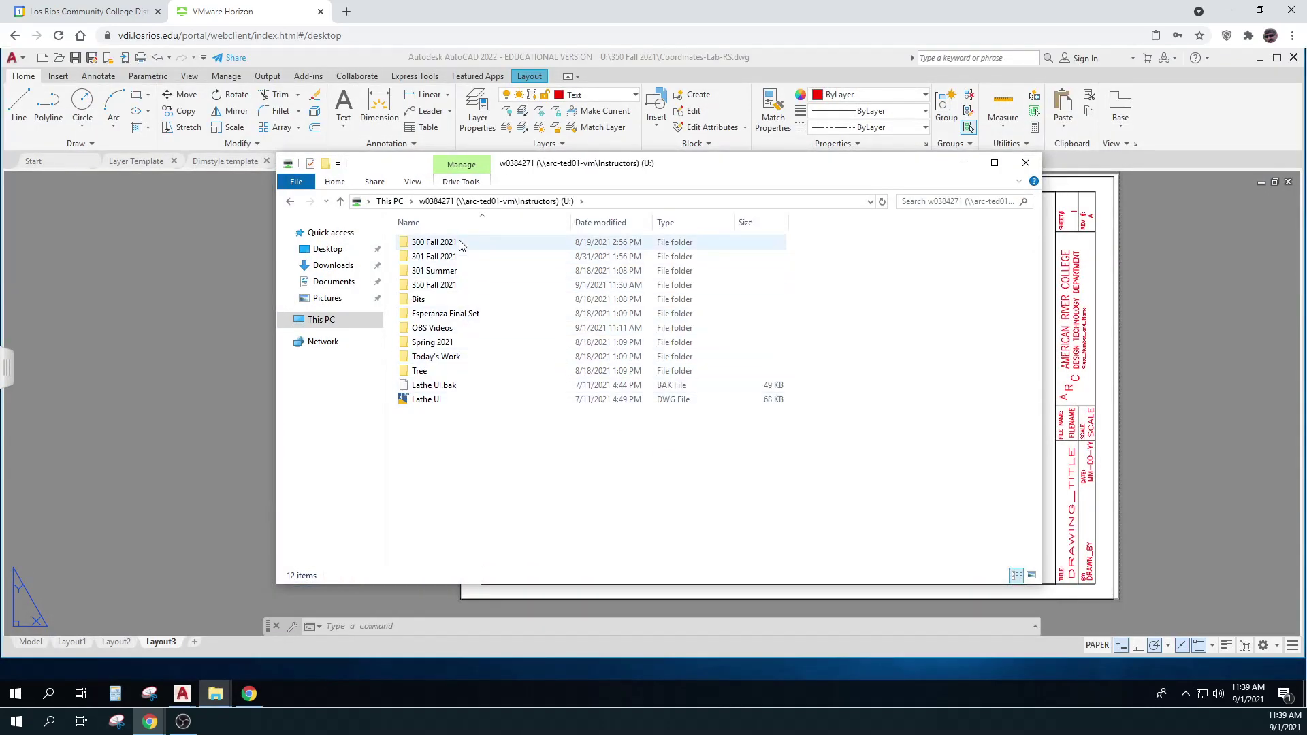
{"action": "double_click", "coordinate": [451, 289]}
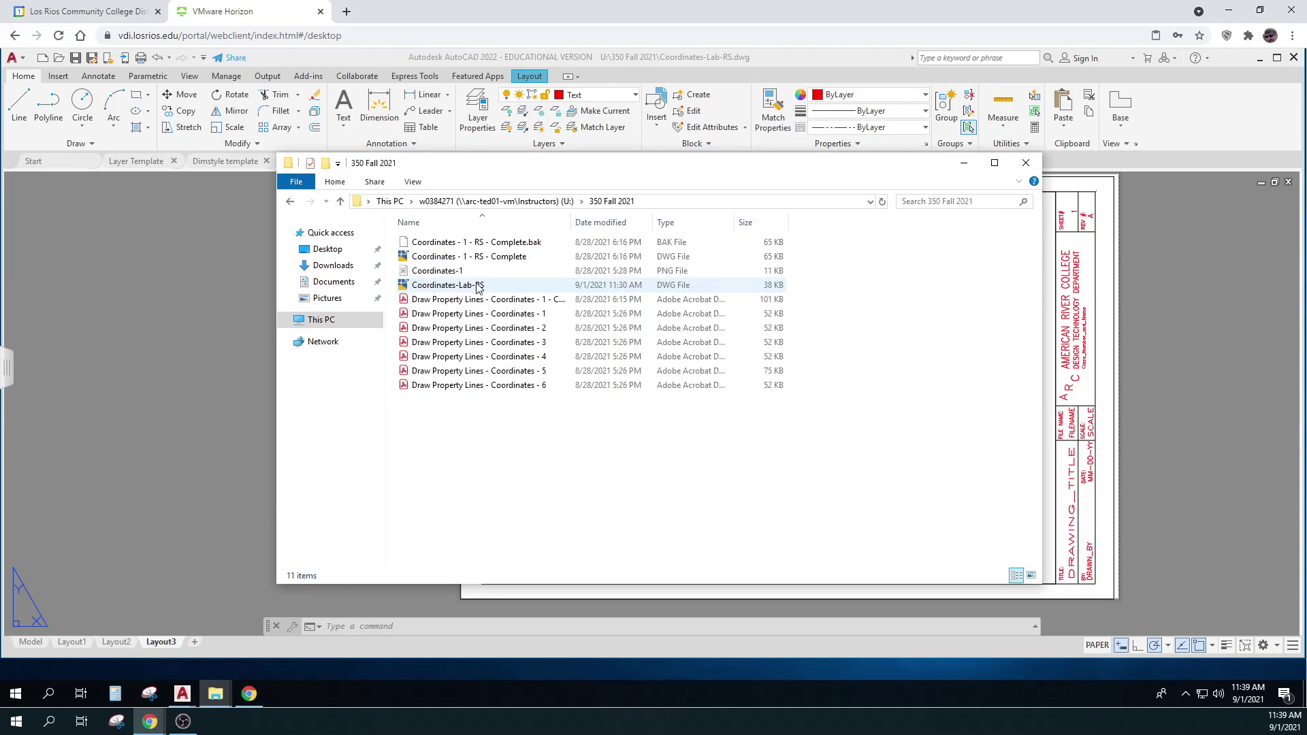
{"action": "left_click", "coordinate": [458, 319]}
{"action": "double_click", "coordinate": [458, 318]}
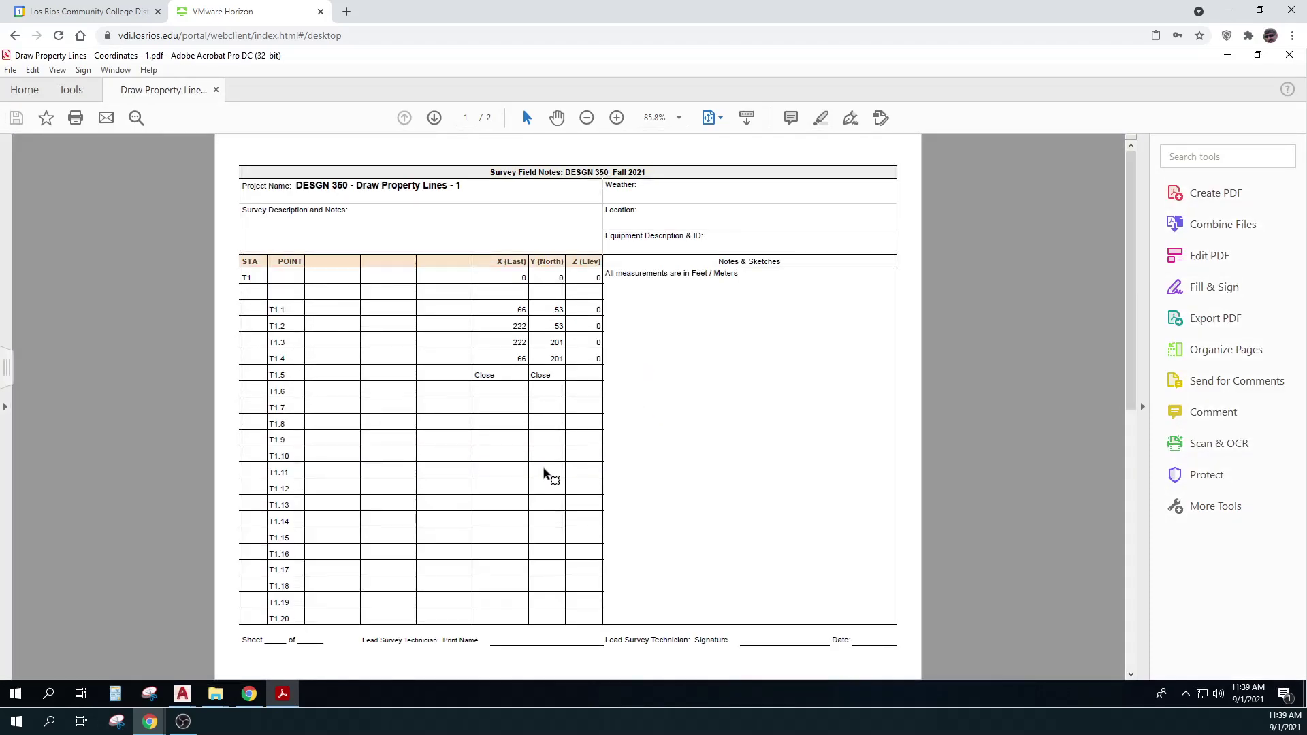
Dismiss the Snipping Tool and submit the college account e-mail in Adobe's sign-in
{"action": "left_click", "coordinate": [151, 694]}
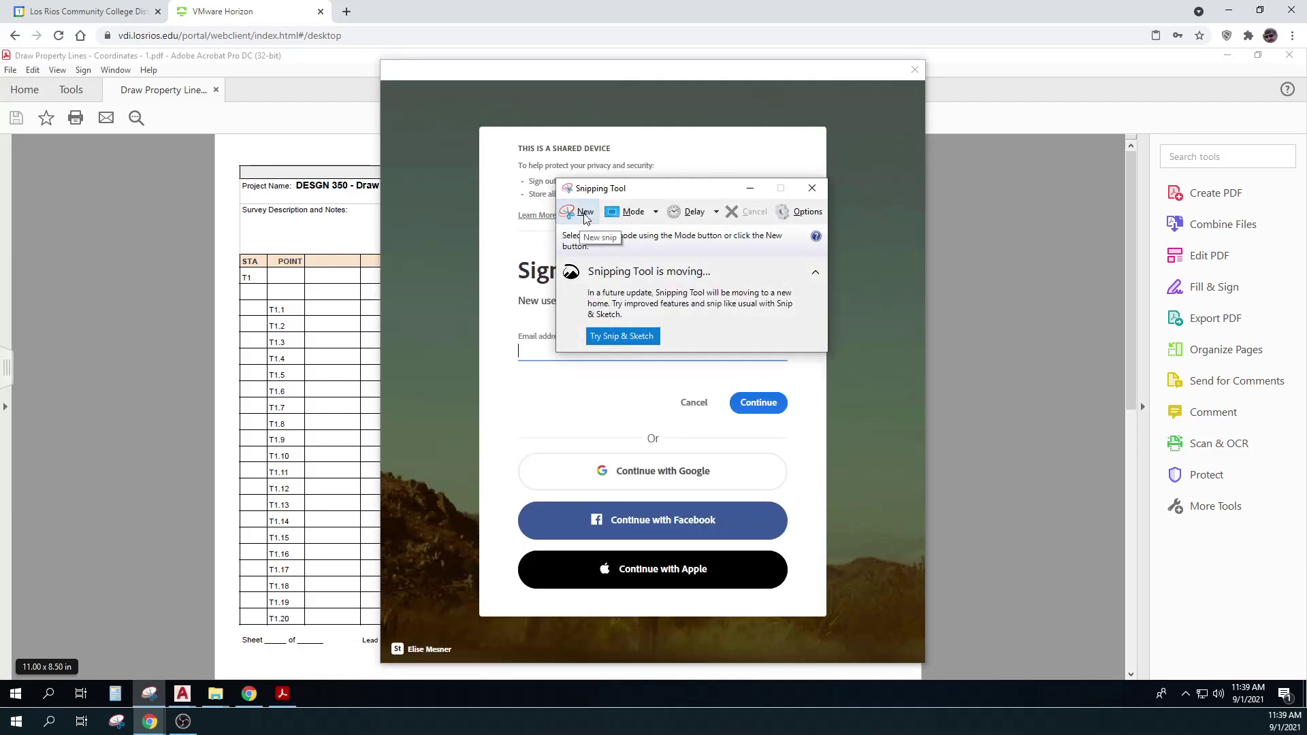
{"action": "left_click", "coordinate": [811, 189]}
{"action": "left_click", "coordinate": [621, 351]}
{"action": "type", "text": "SCHUYS"}
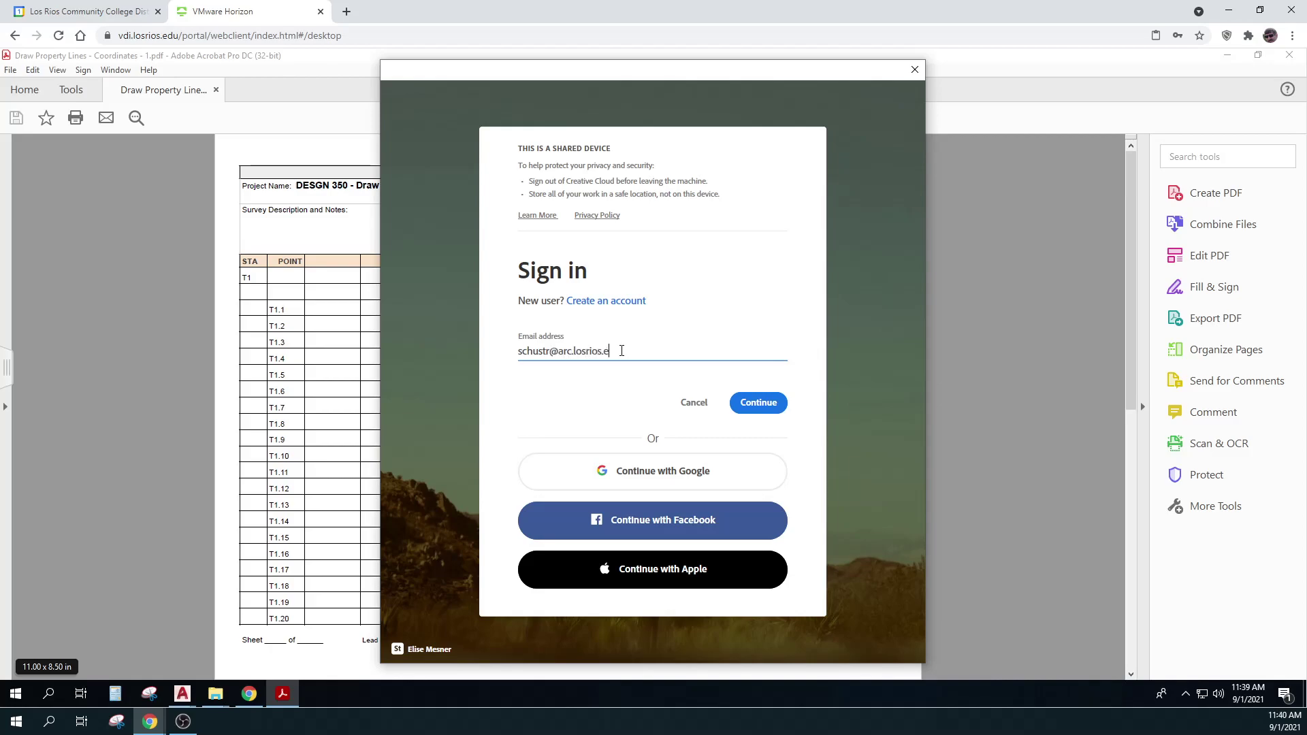
{"action": "left_click", "coordinate": [761, 402]}
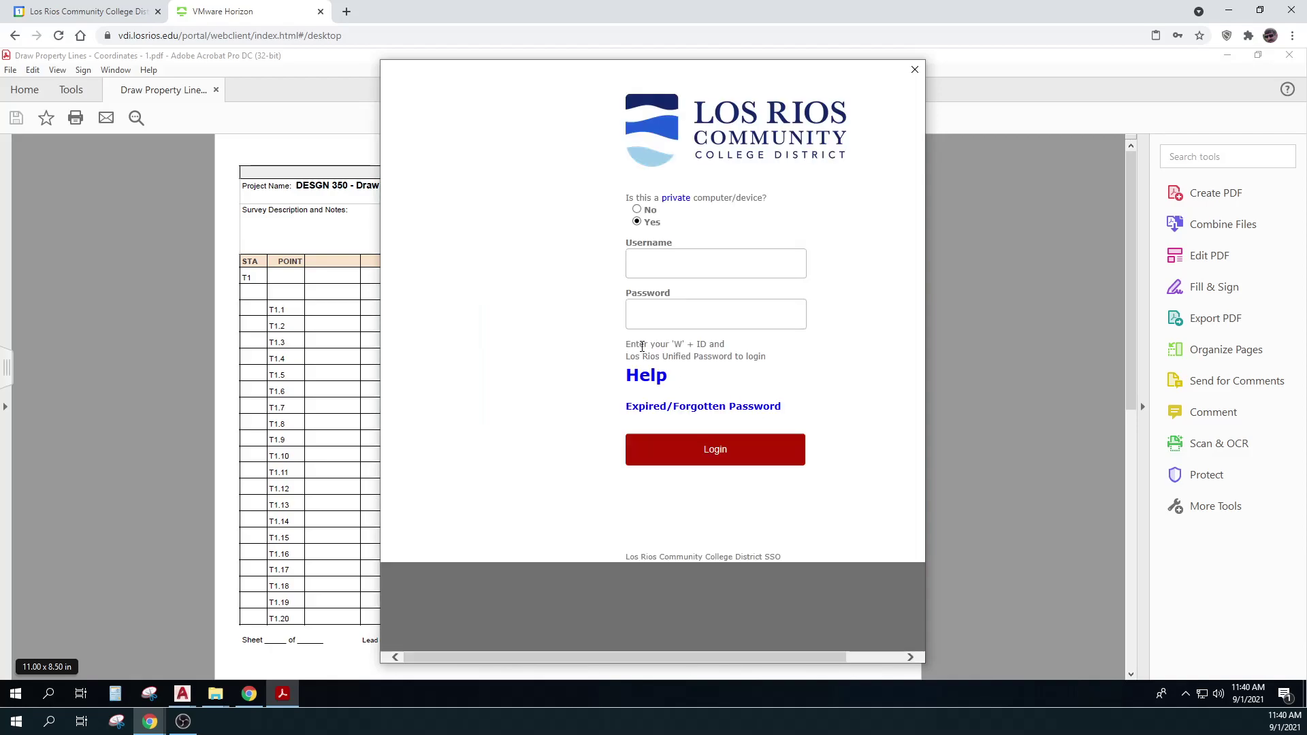
Enter the username and password on the college SSO page and log in
{"action": "left_click", "coordinate": [652, 265]}
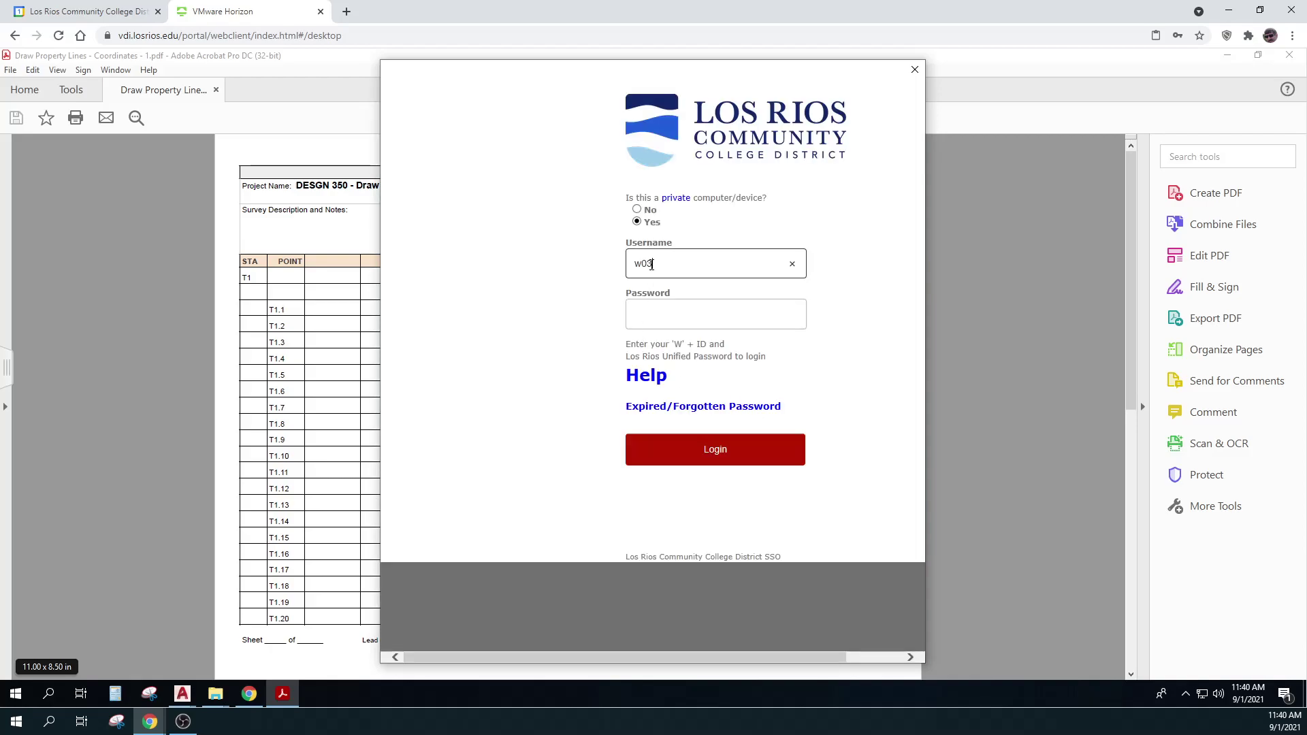
{"action": "left_click", "coordinate": [663, 313]}
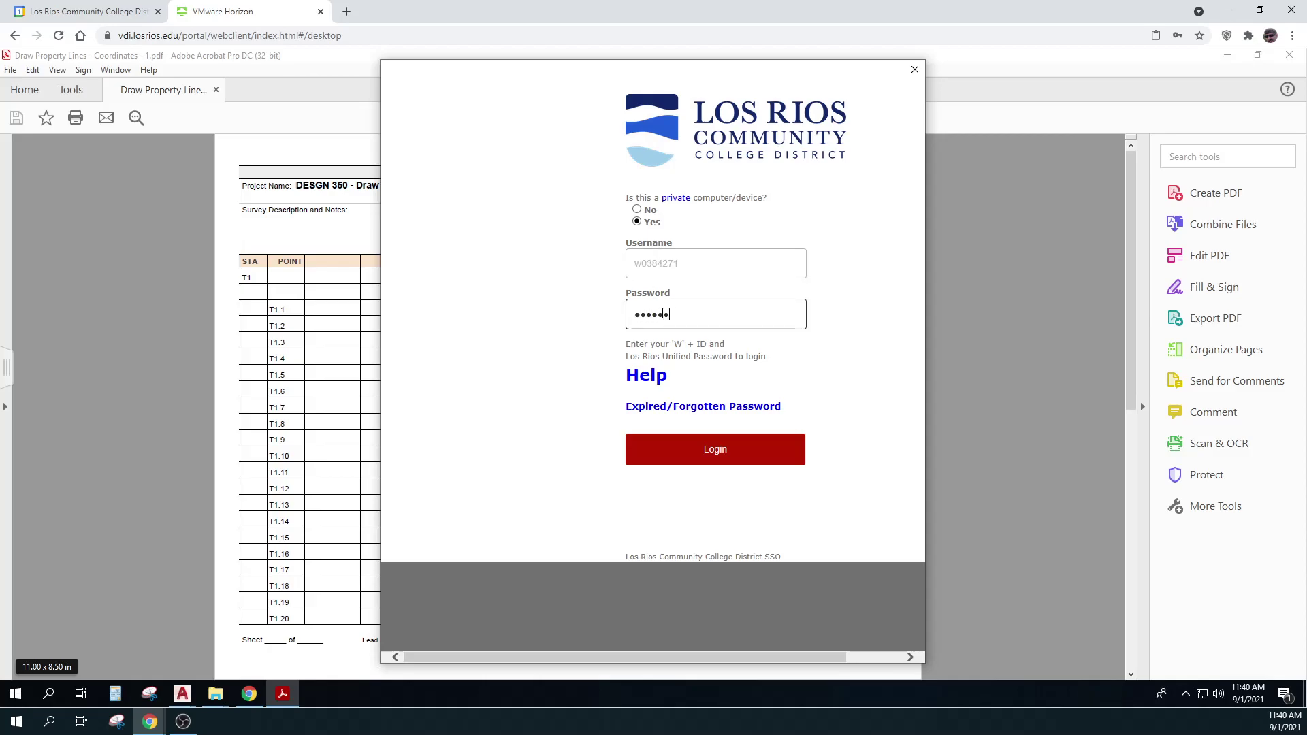
{"action": "key", "text": "Return"}
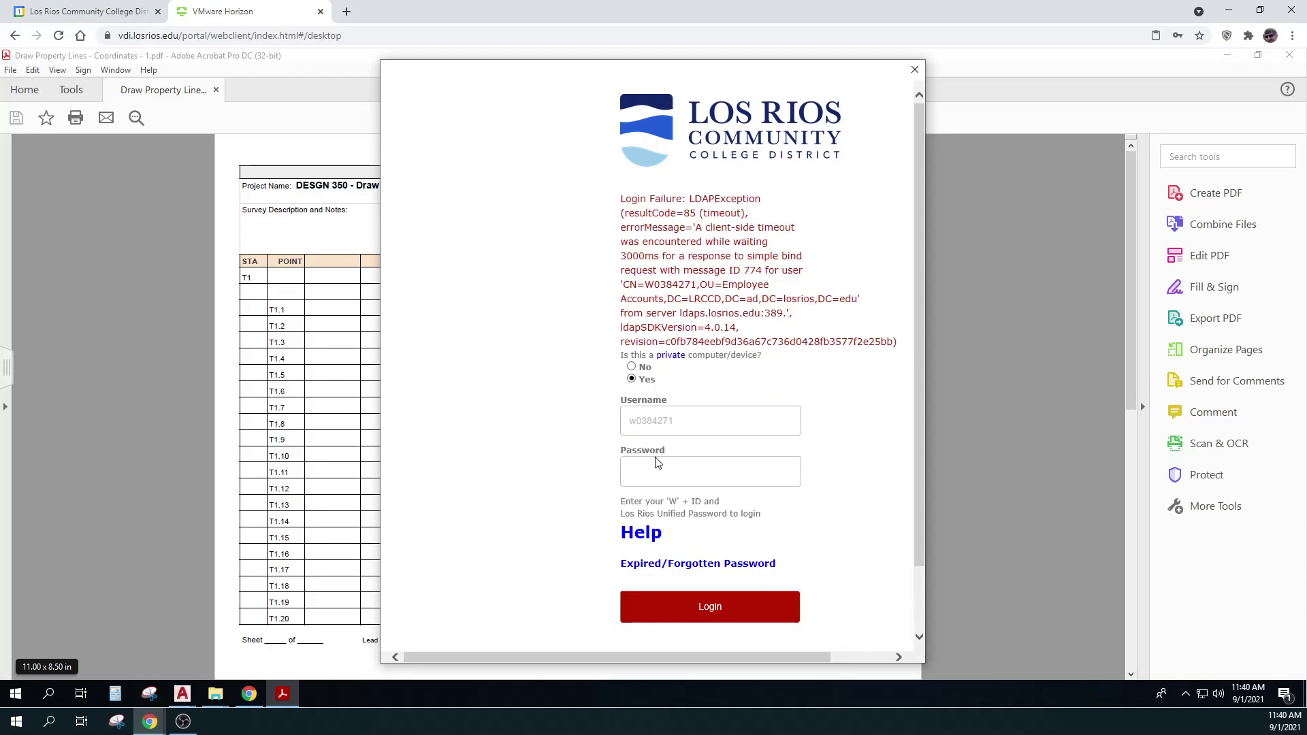
{"action": "left_click", "coordinate": [657, 475]}
{"action": "key", "text": "Caps_Lock"}
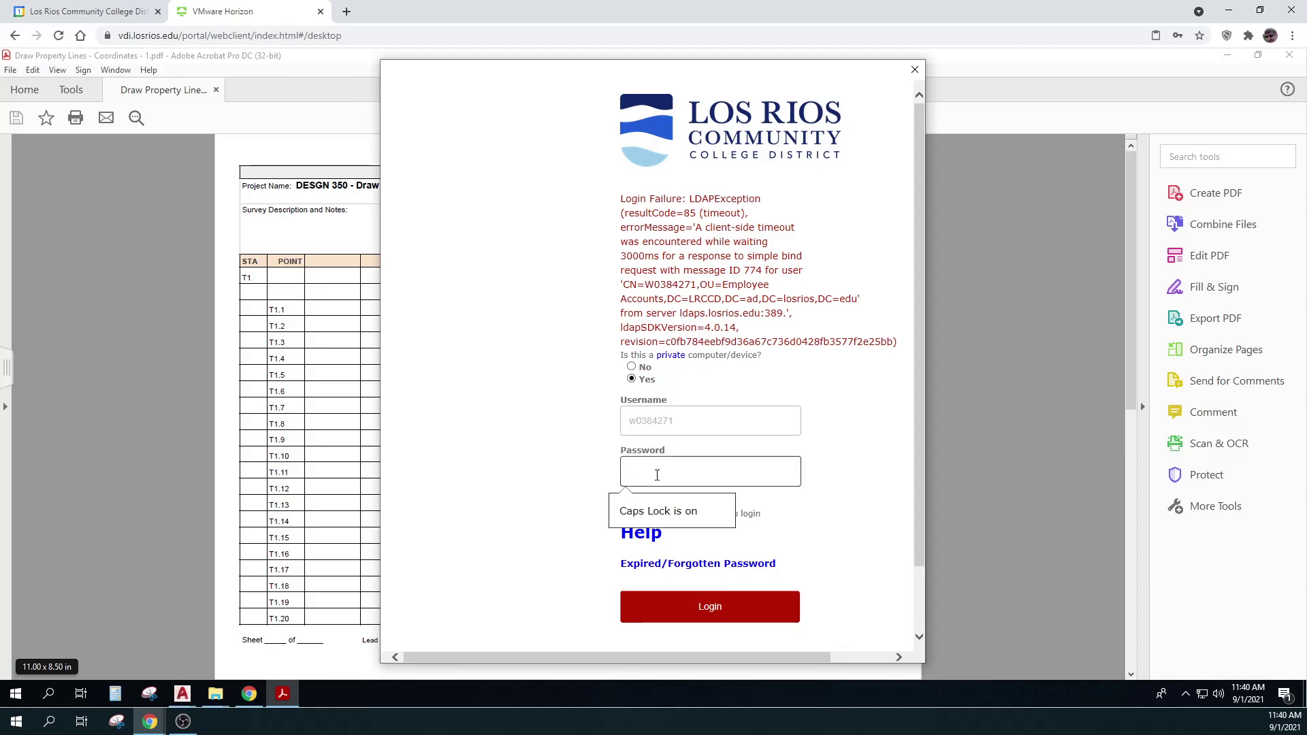
{"action": "key", "text": "Caps_Lock"}
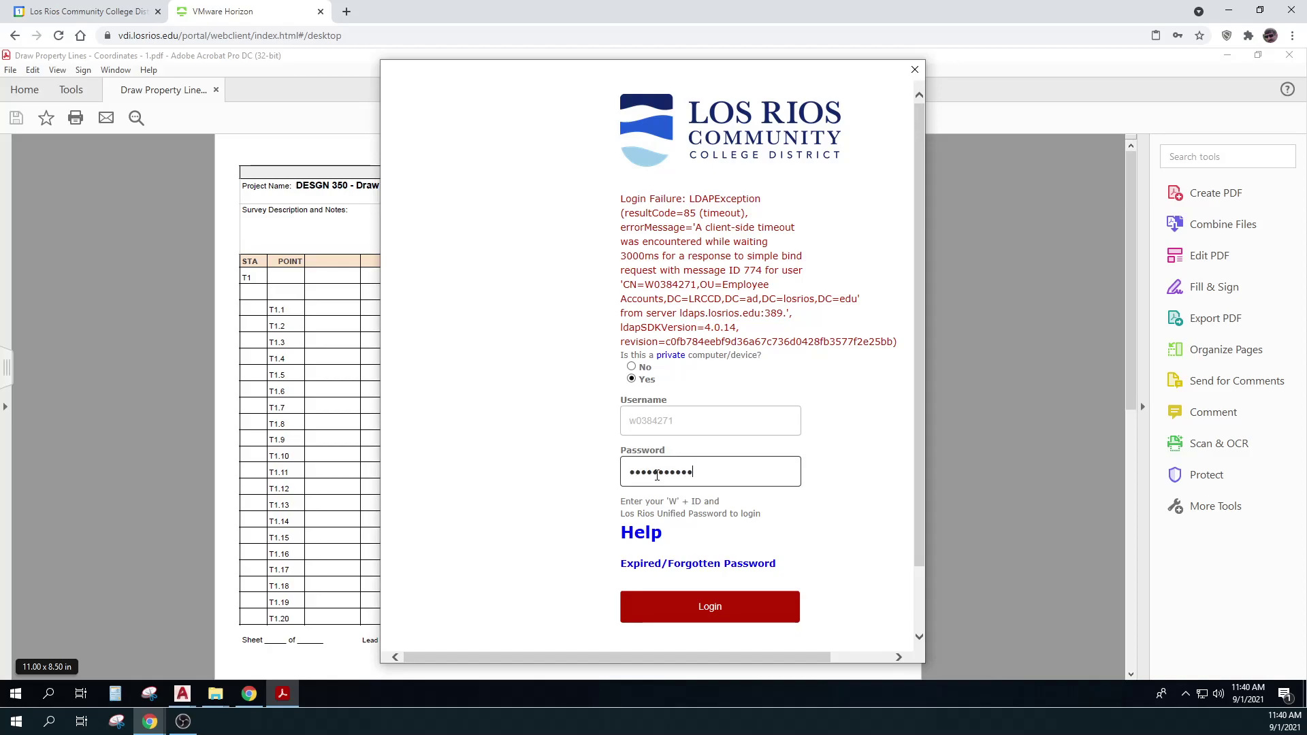
{"action": "left_click", "coordinate": [705, 608]}
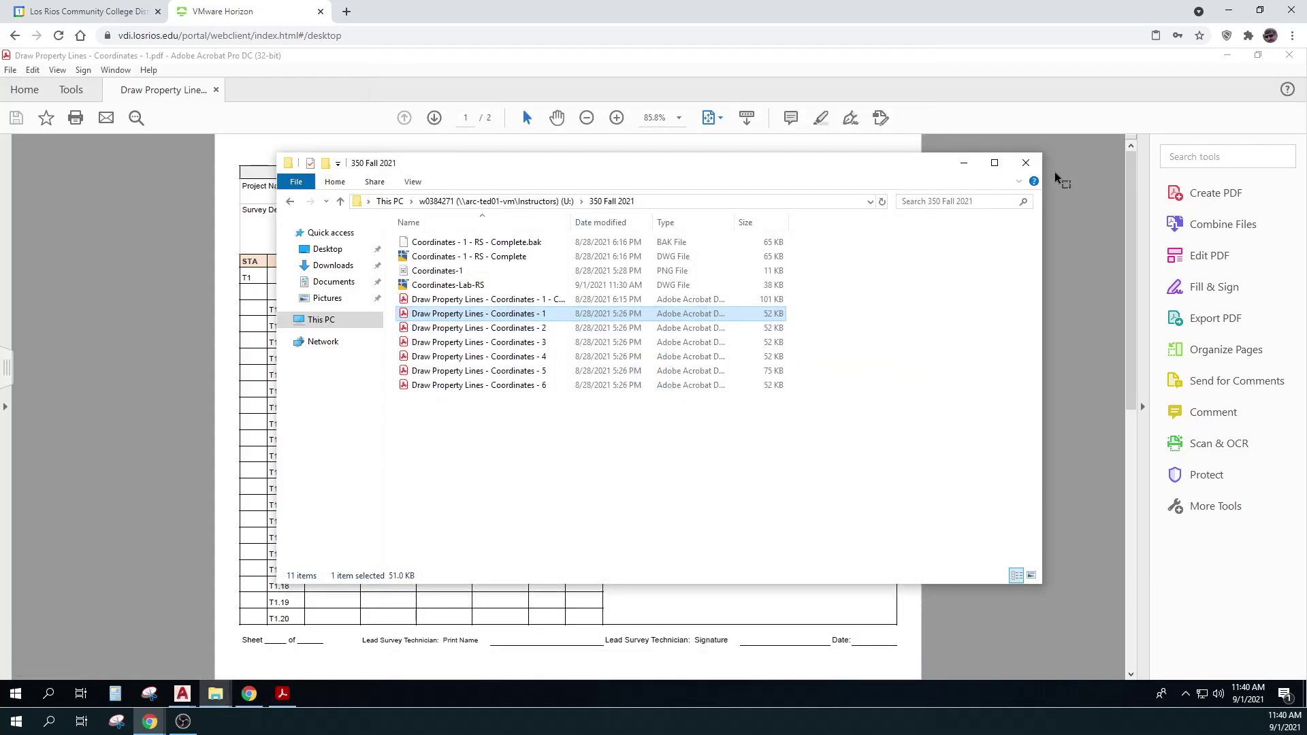
Capture a snip of the X (East), Y (North) and Z (Elev) columns from the field-notes PDF
{"action": "left_click", "coordinate": [1026, 163]}
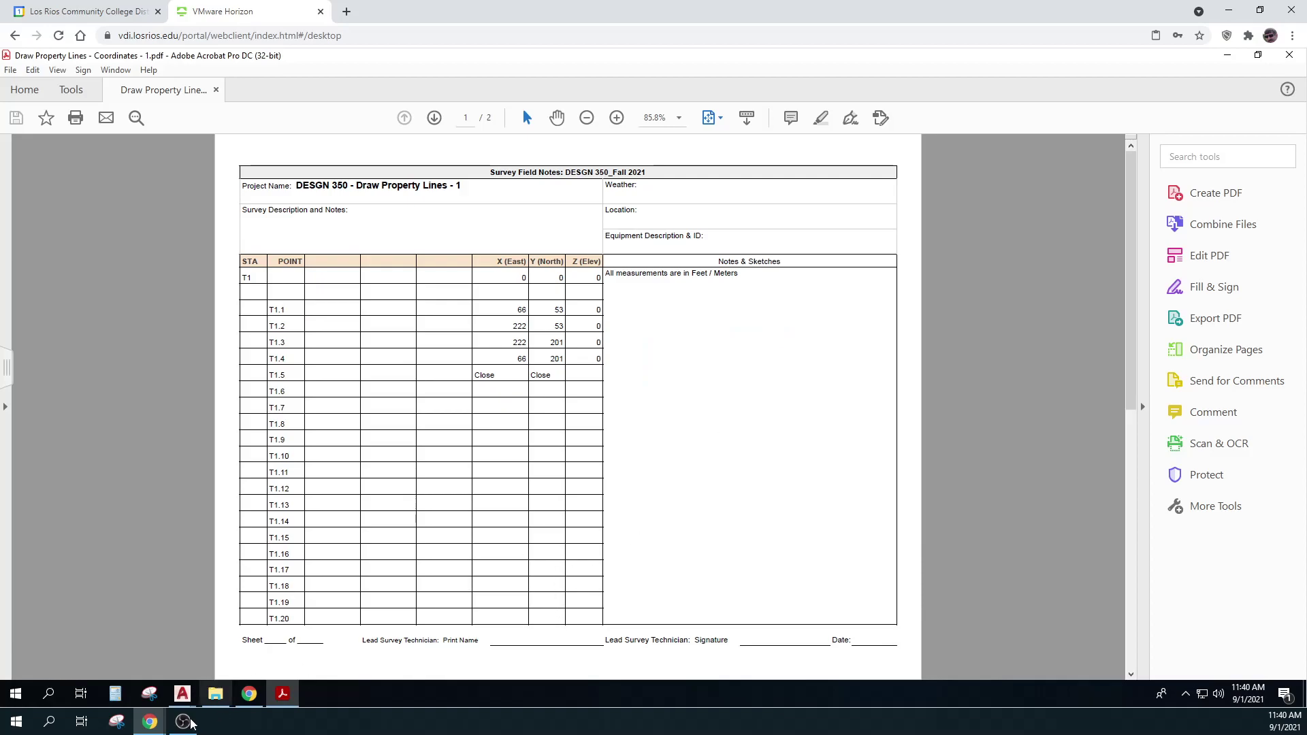
{"action": "left_click", "coordinate": [151, 694]}
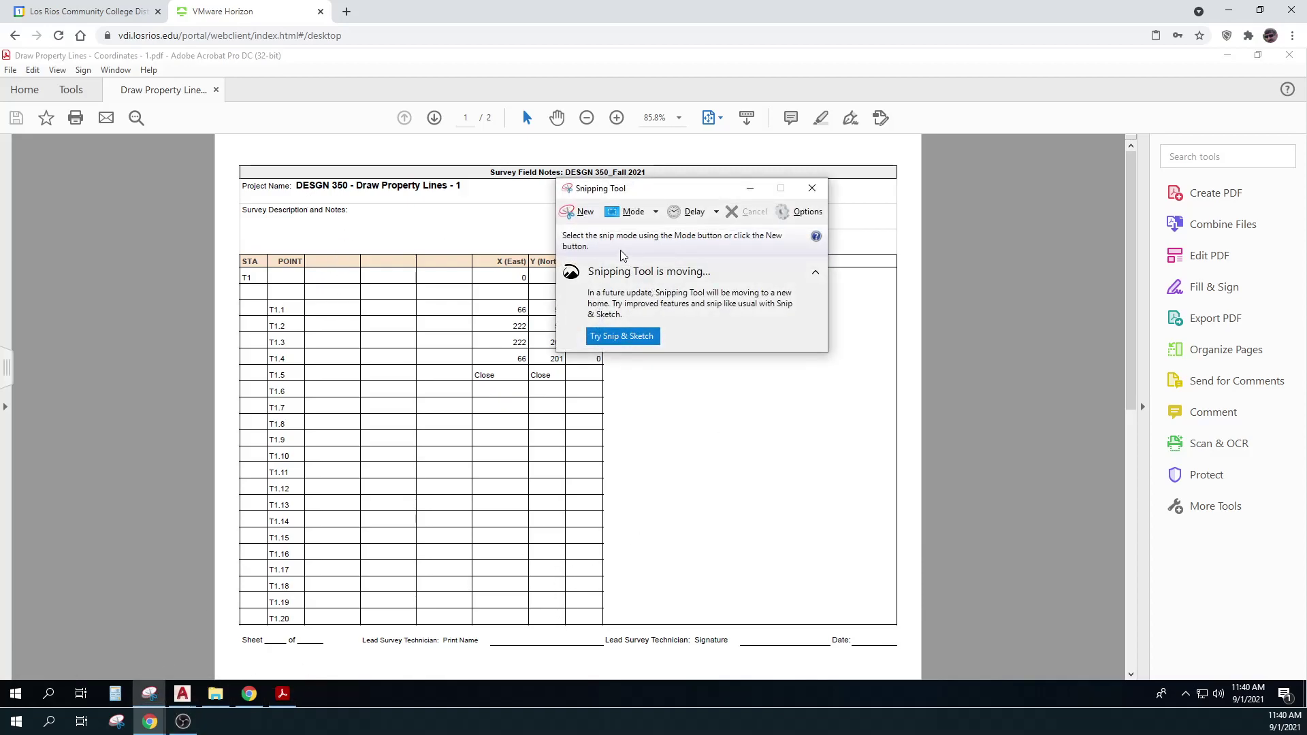
{"action": "key", "text": "ctrl+n"}
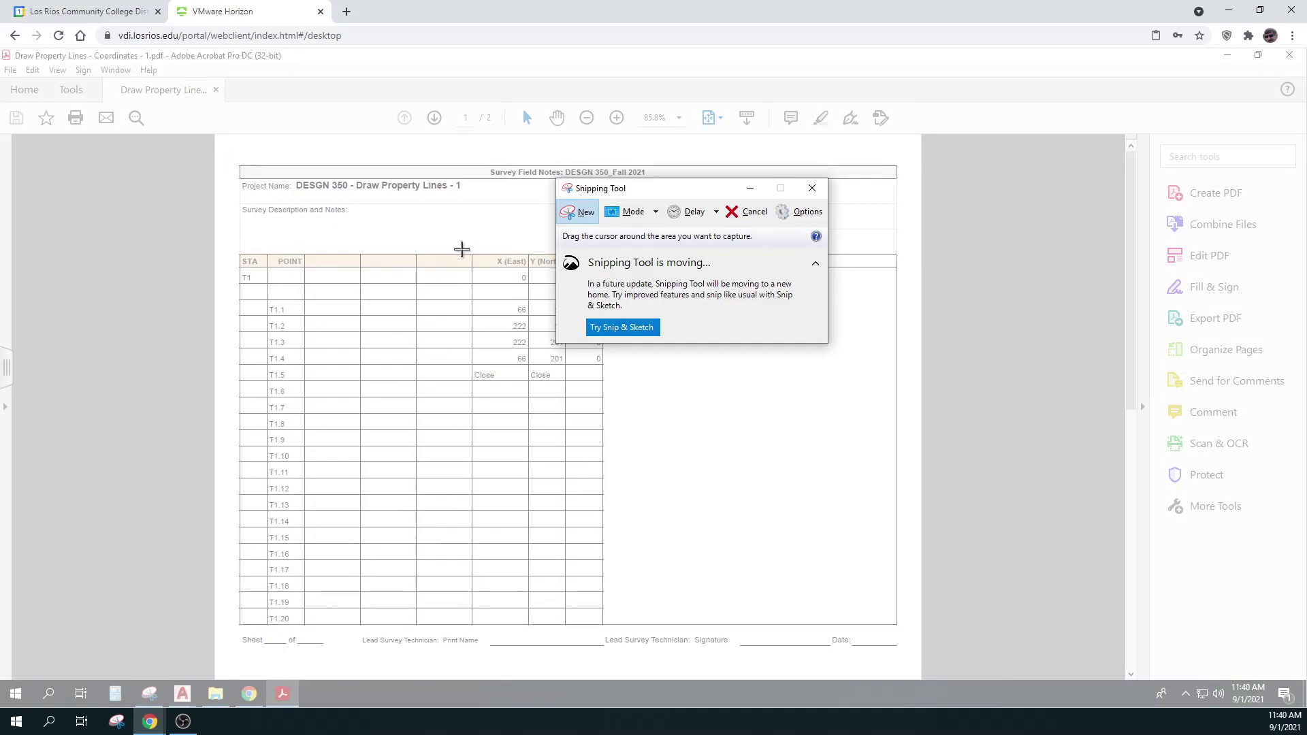
{"action": "left_click_drag", "start_coordinate": [461, 248], "coordinate": [608, 368]}
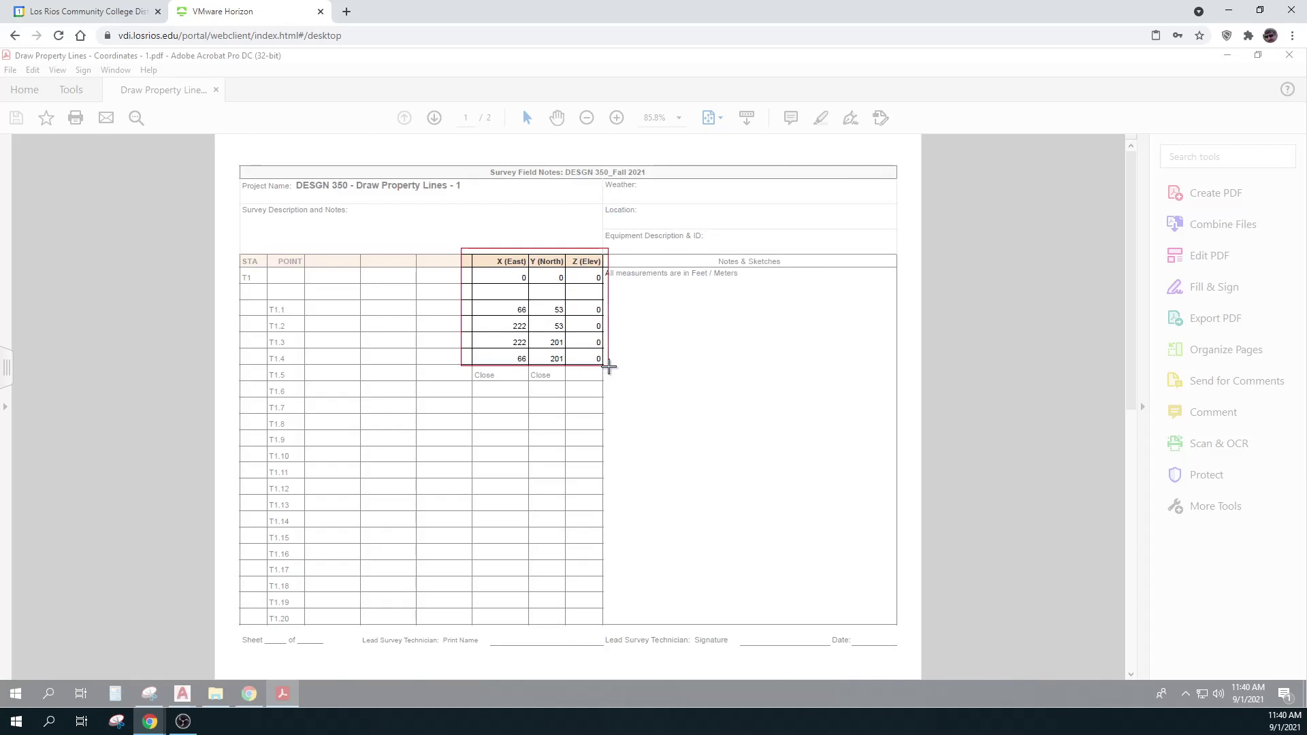
{"action": "left_click_drag", "start_coordinate": [609, 367], "coordinate": [609, 368]}
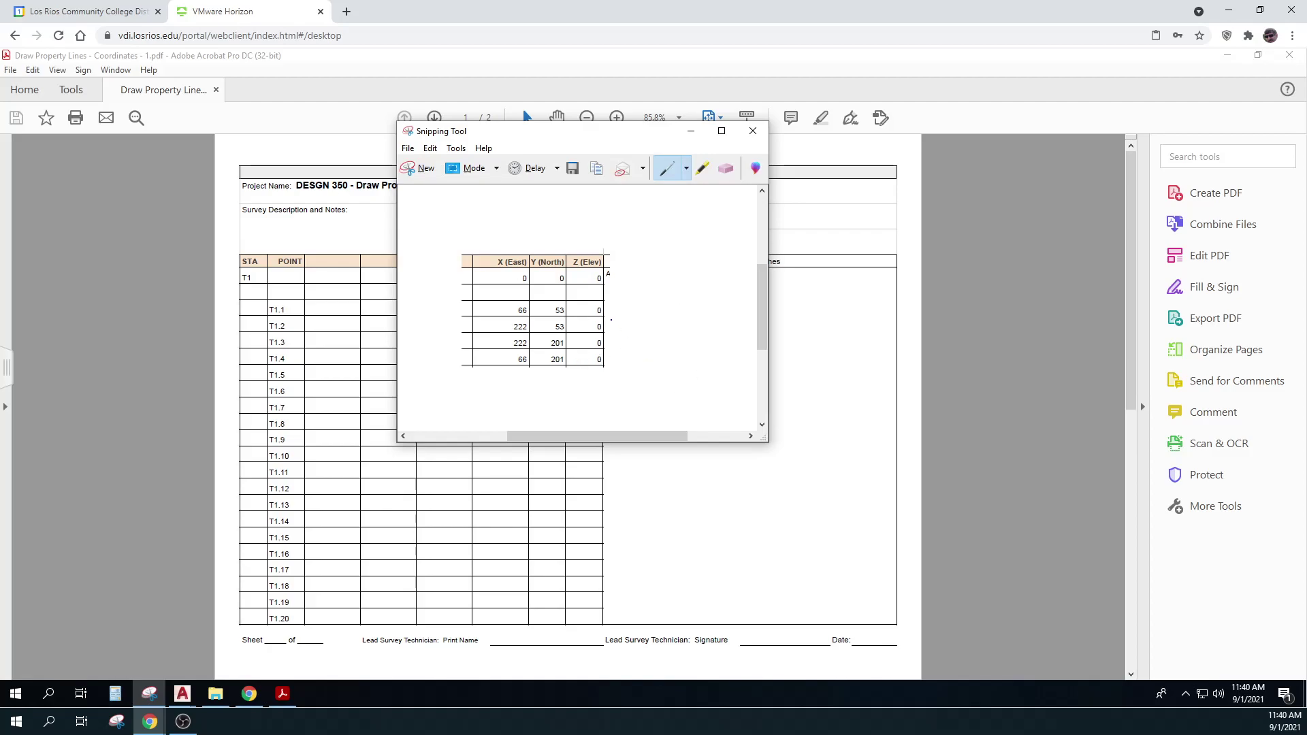
{"action": "left_click", "coordinate": [690, 131]}
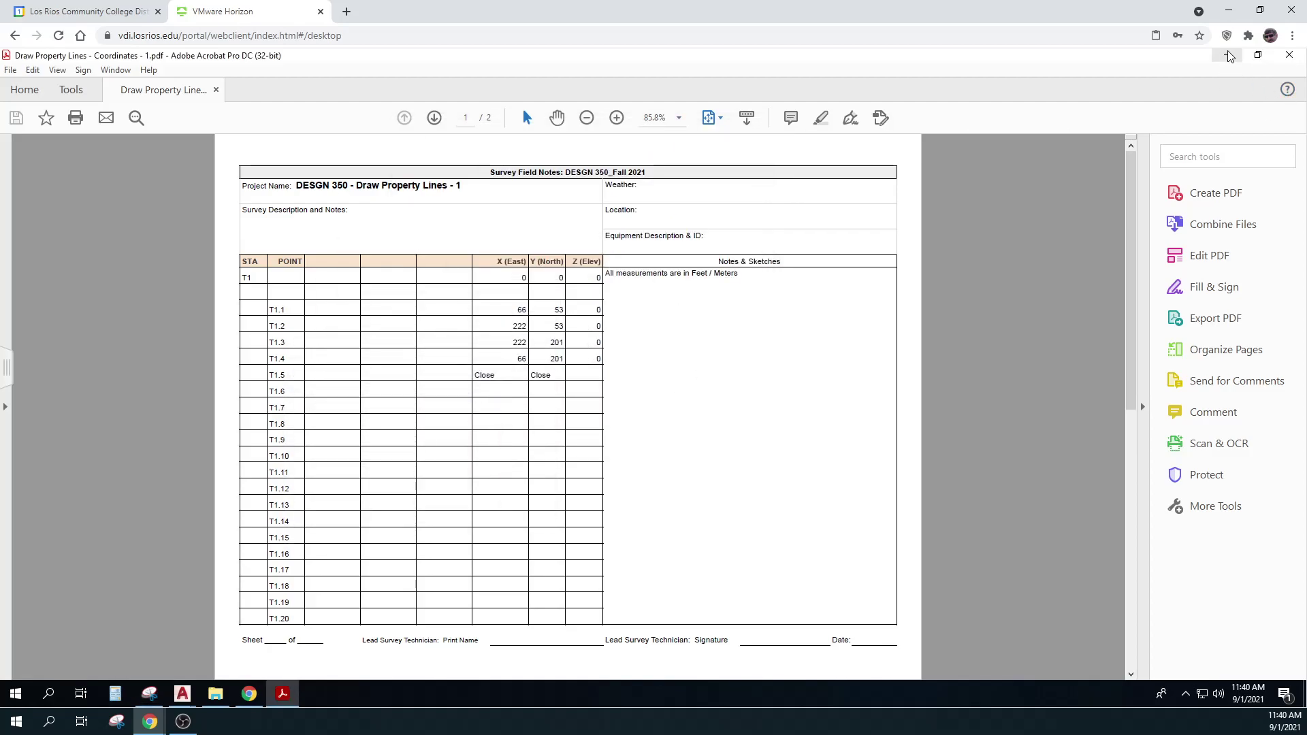
Paste into the AutoCAD layout and delete the wrongly pasted link text
{"action": "left_click", "coordinate": [1227, 55]}
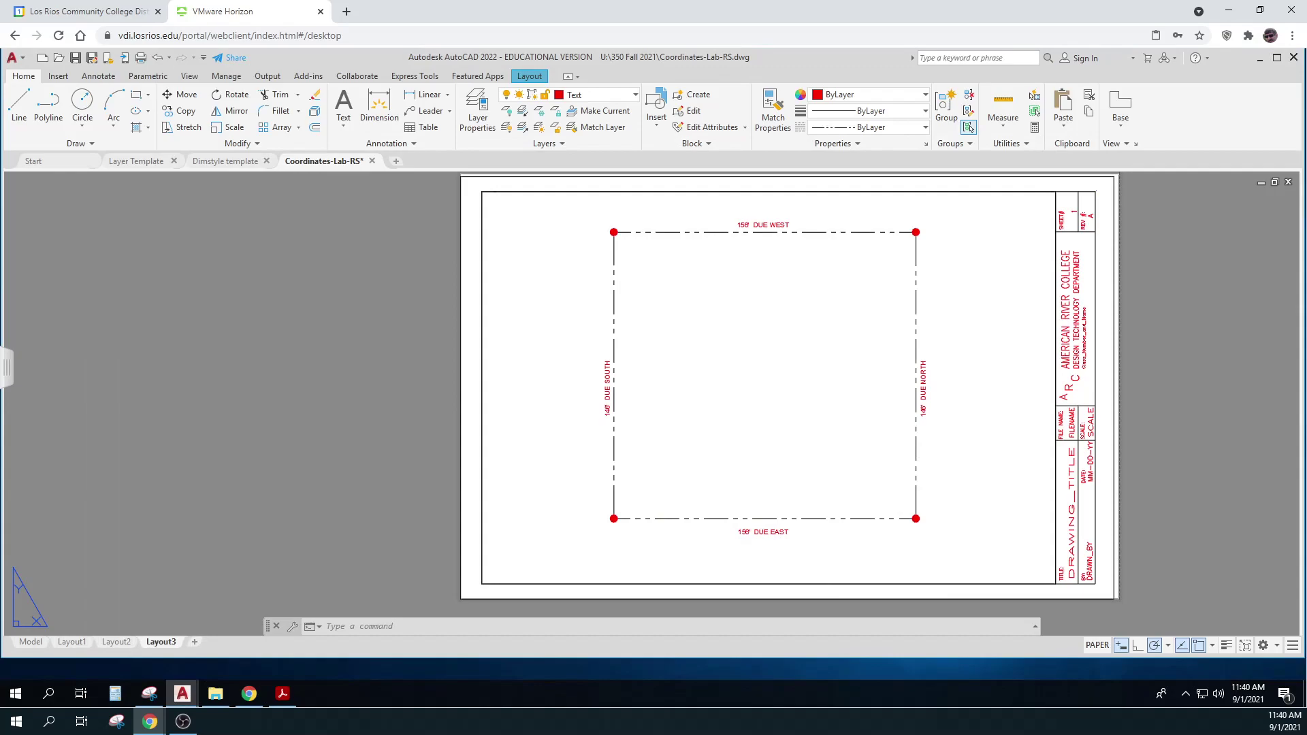
{"action": "key", "text": "ctrl+v"}
{"action": "left_click", "coordinate": [655, 479]}
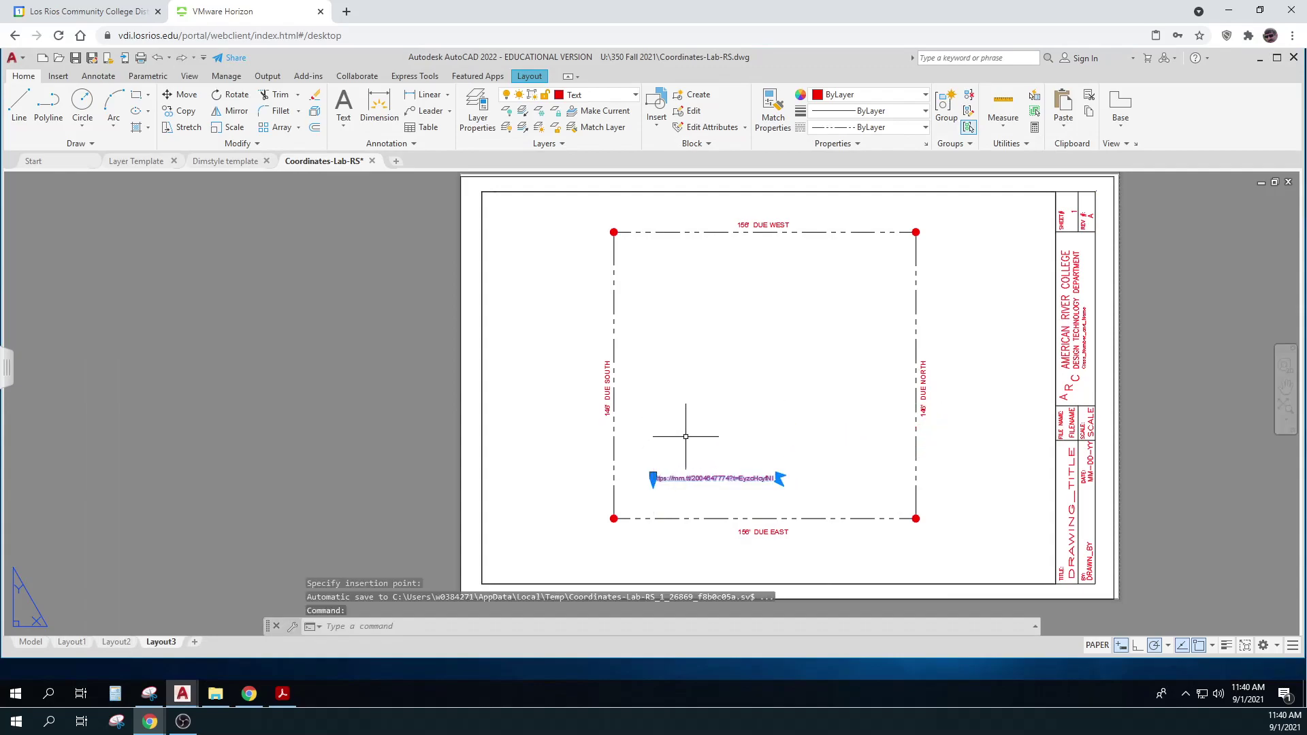
{"action": "left_click", "coordinate": [714, 478]}
{"action": "key", "text": "Delete"}
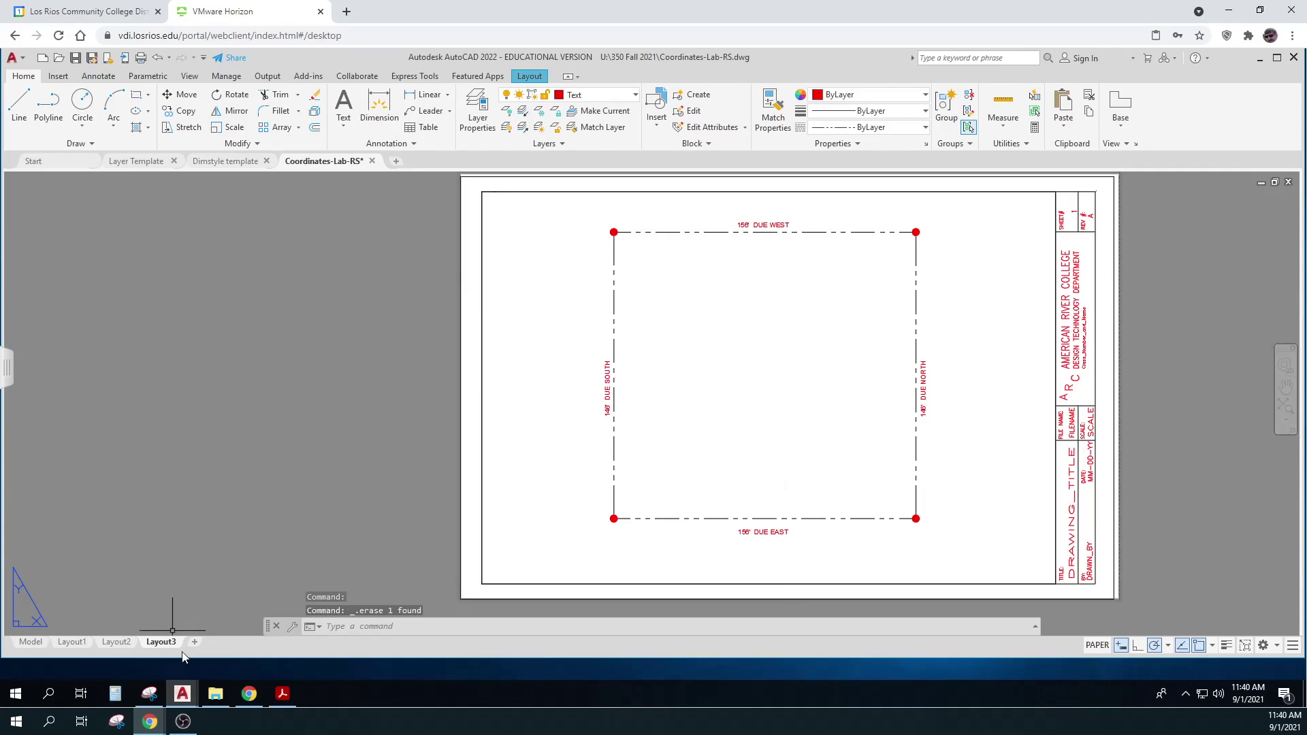
Copy the captured coordinate-table snip image to the clipboard and return to Layout3
{"action": "left_click", "coordinate": [283, 695]}
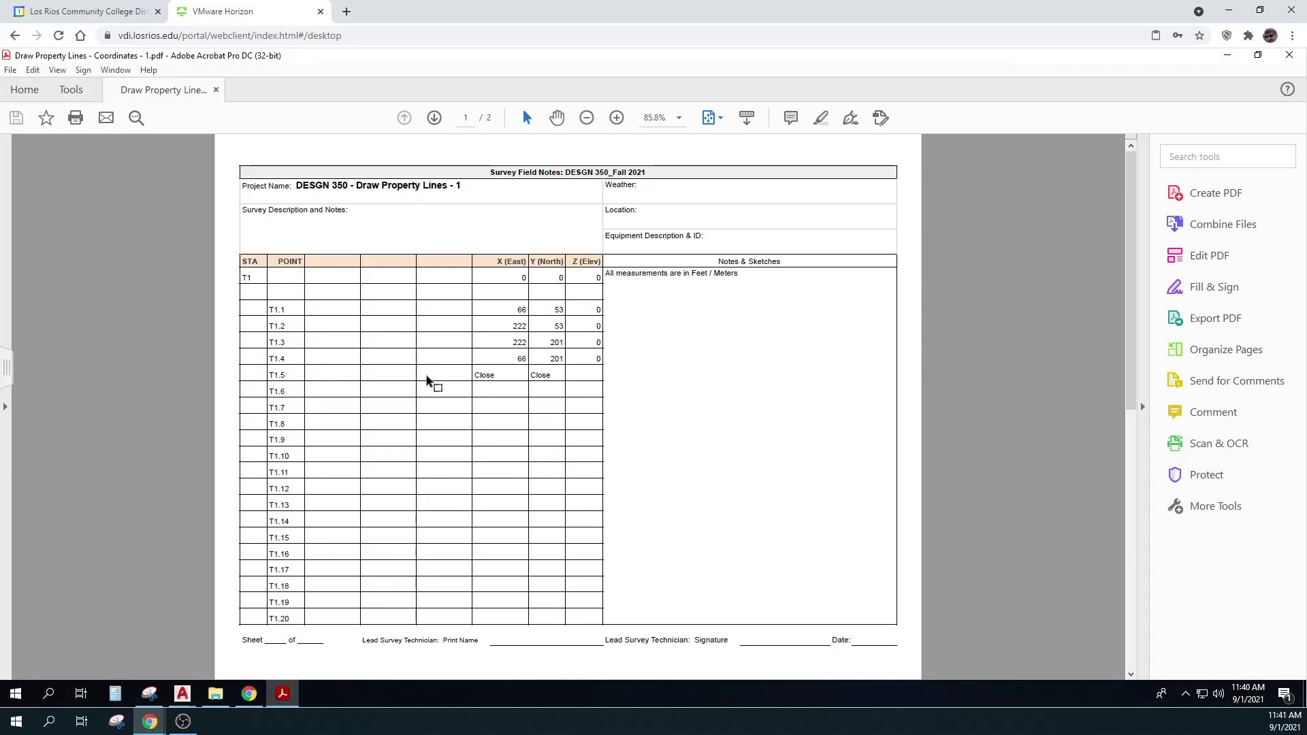
{"action": "left_click", "coordinate": [149, 693]}
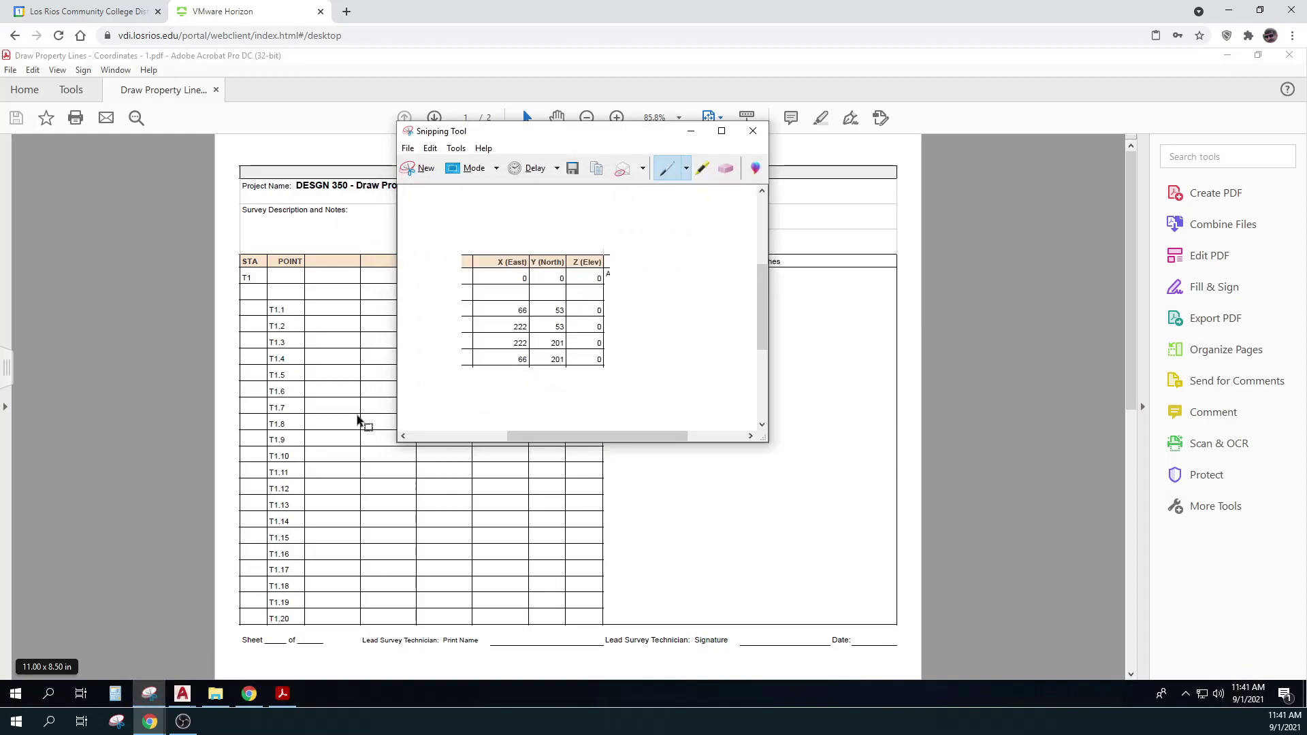
{"action": "left_click", "coordinate": [430, 148]}
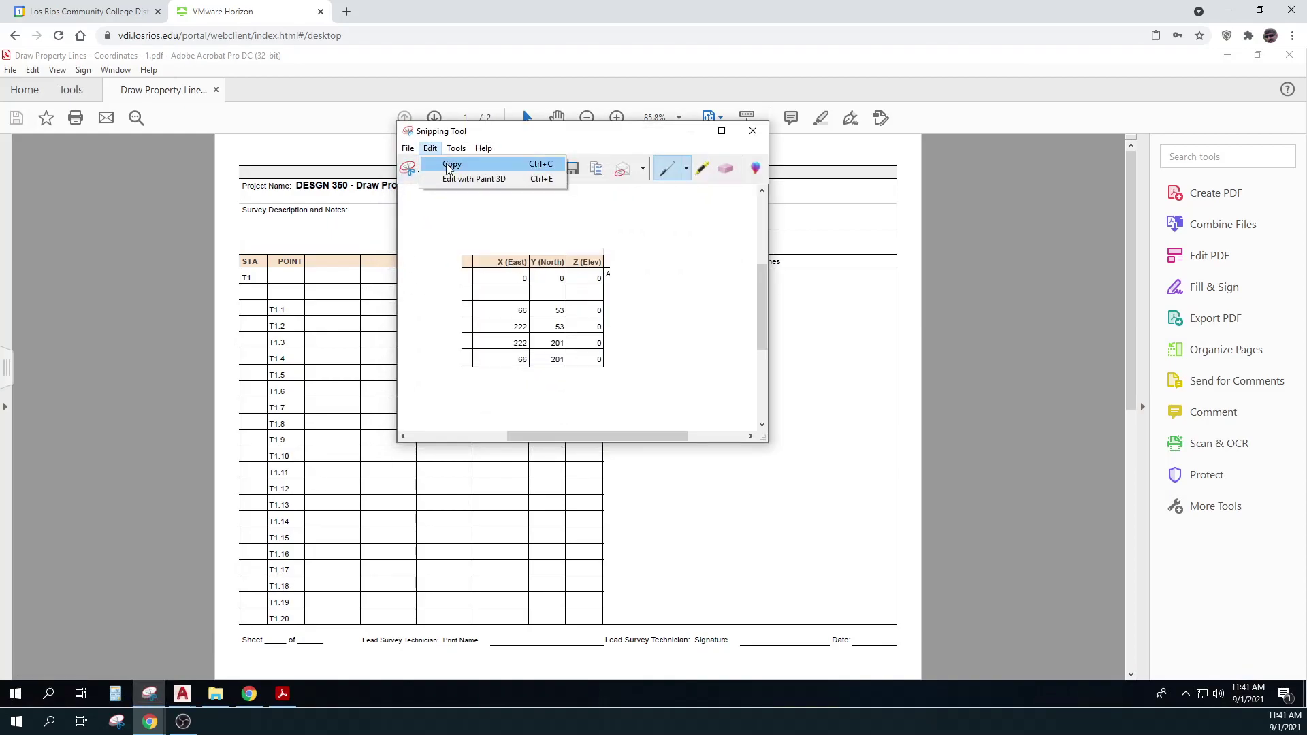
{"action": "left_click", "coordinate": [451, 165]}
{"action": "left_click", "coordinate": [1227, 56]}
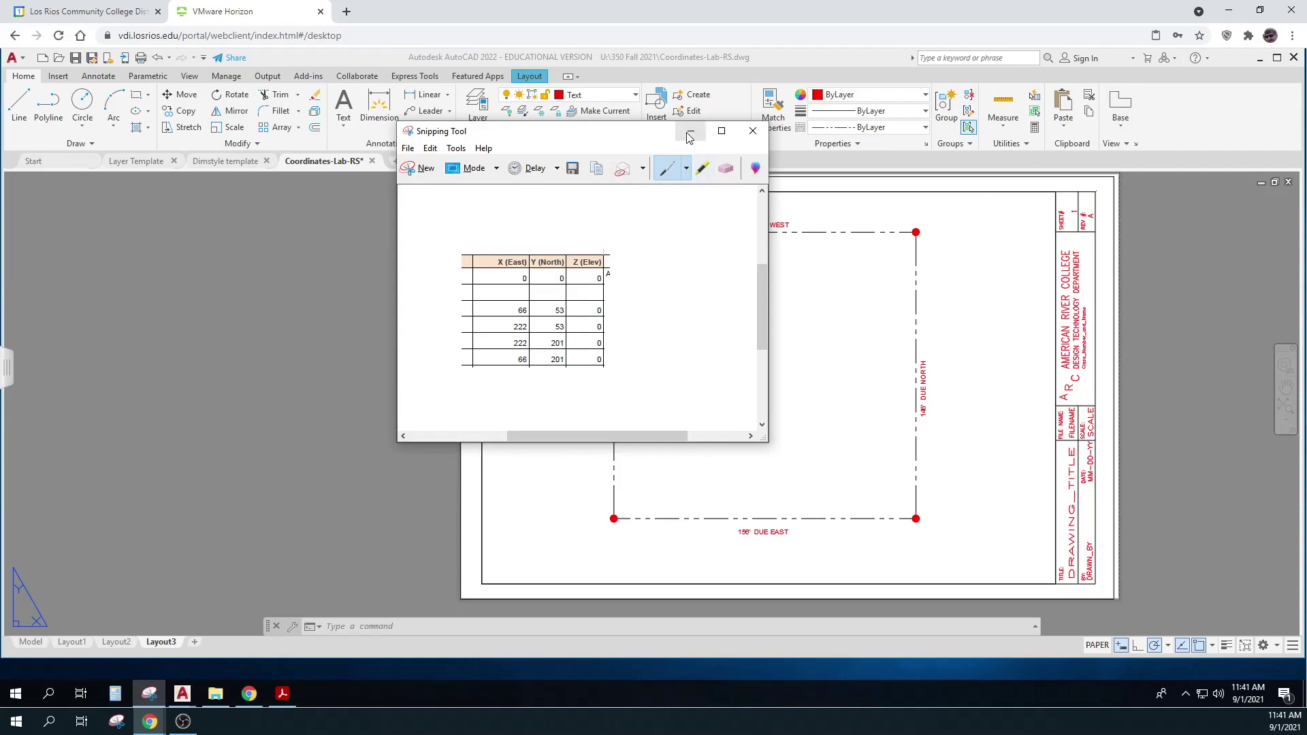
{"action": "left_click", "coordinate": [691, 136]}
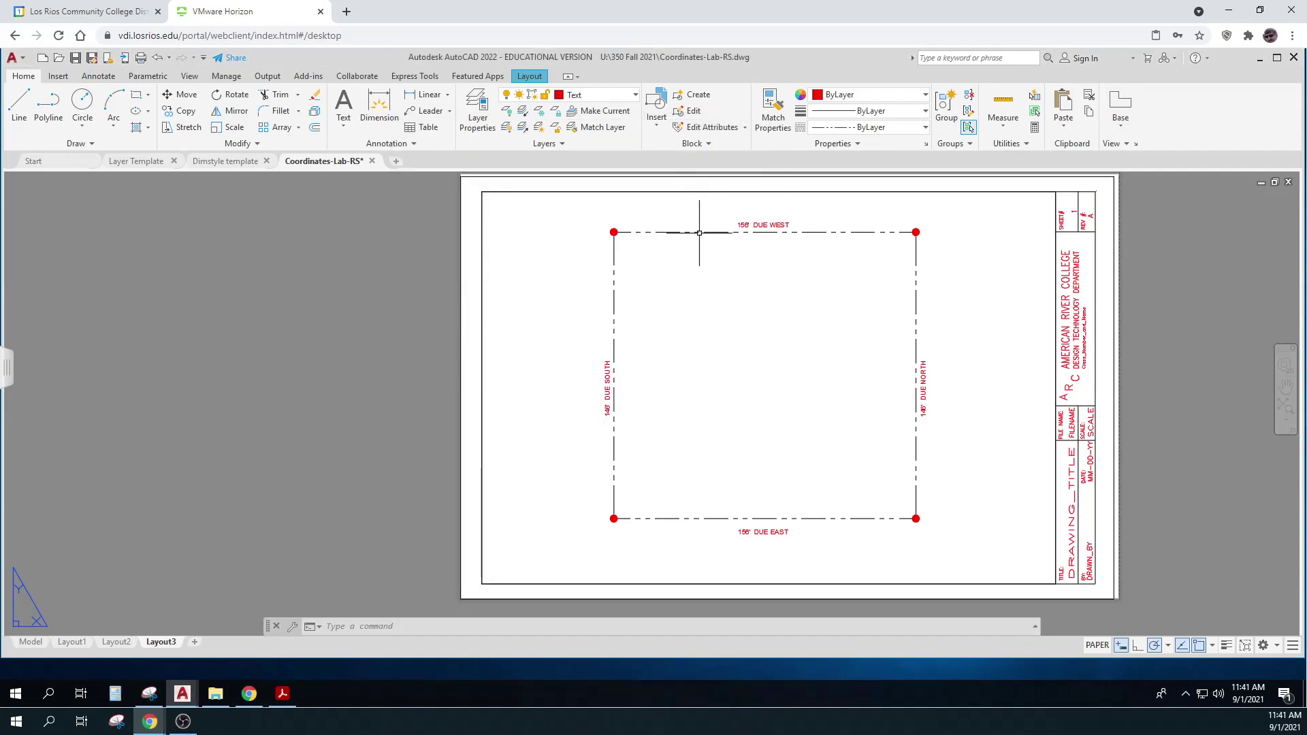
Paste the coordinate table image from the clipboard inside the property-line square
{"action": "right_click", "coordinate": [702, 278]}
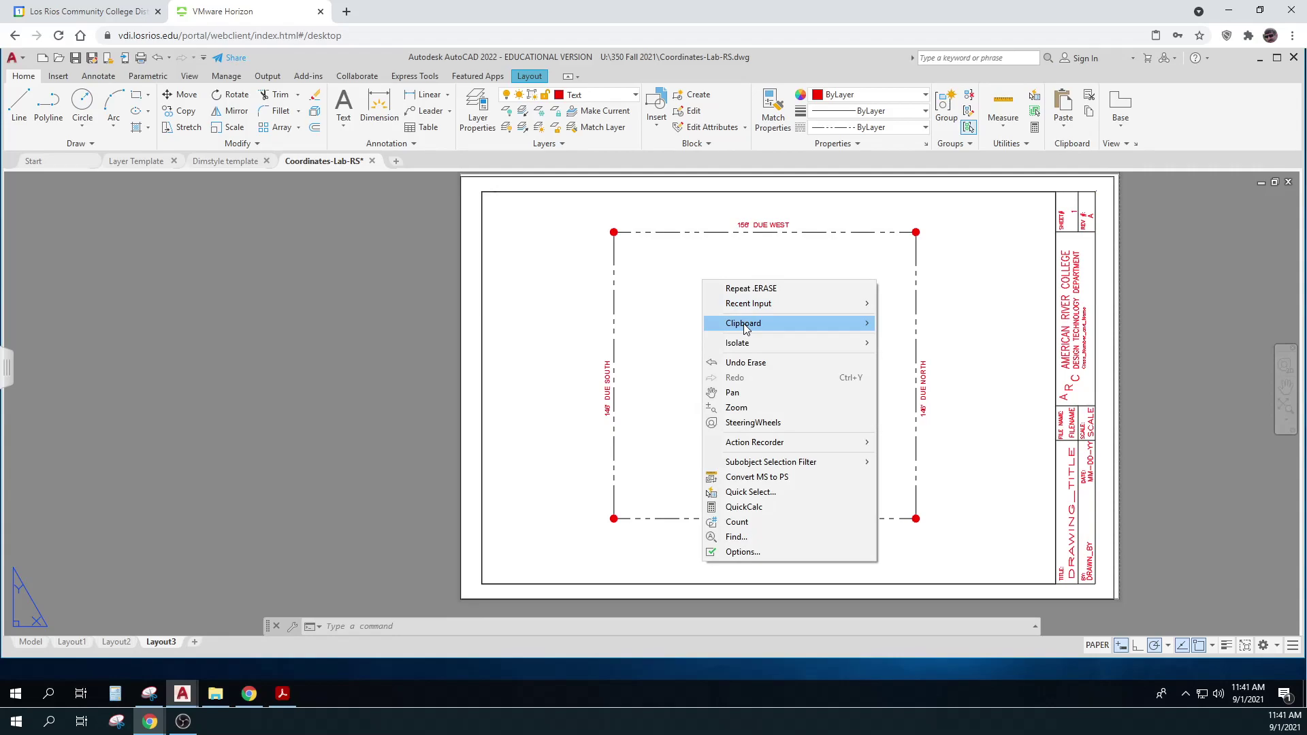
{"action": "mouse_move", "coordinate": [743, 323]}
{"action": "left_click", "coordinate": [916, 369]}
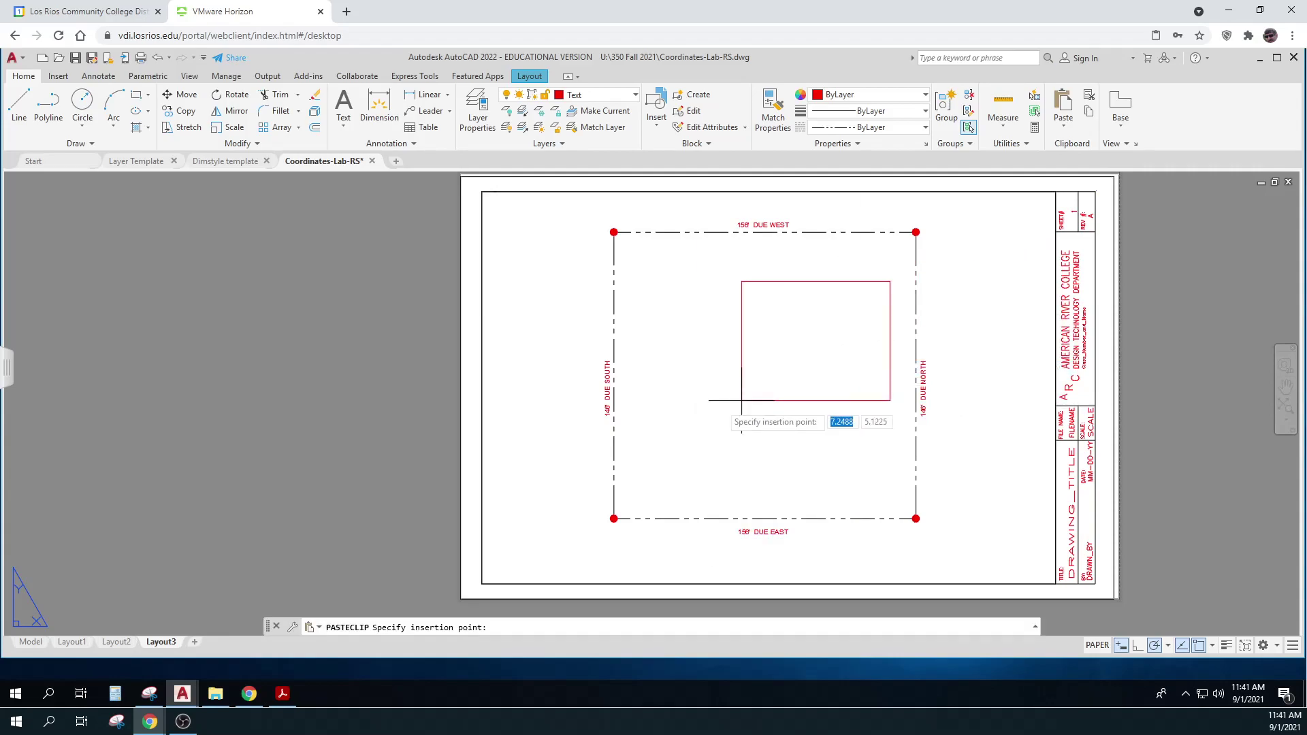
{"action": "left_click", "coordinate": [679, 419]}
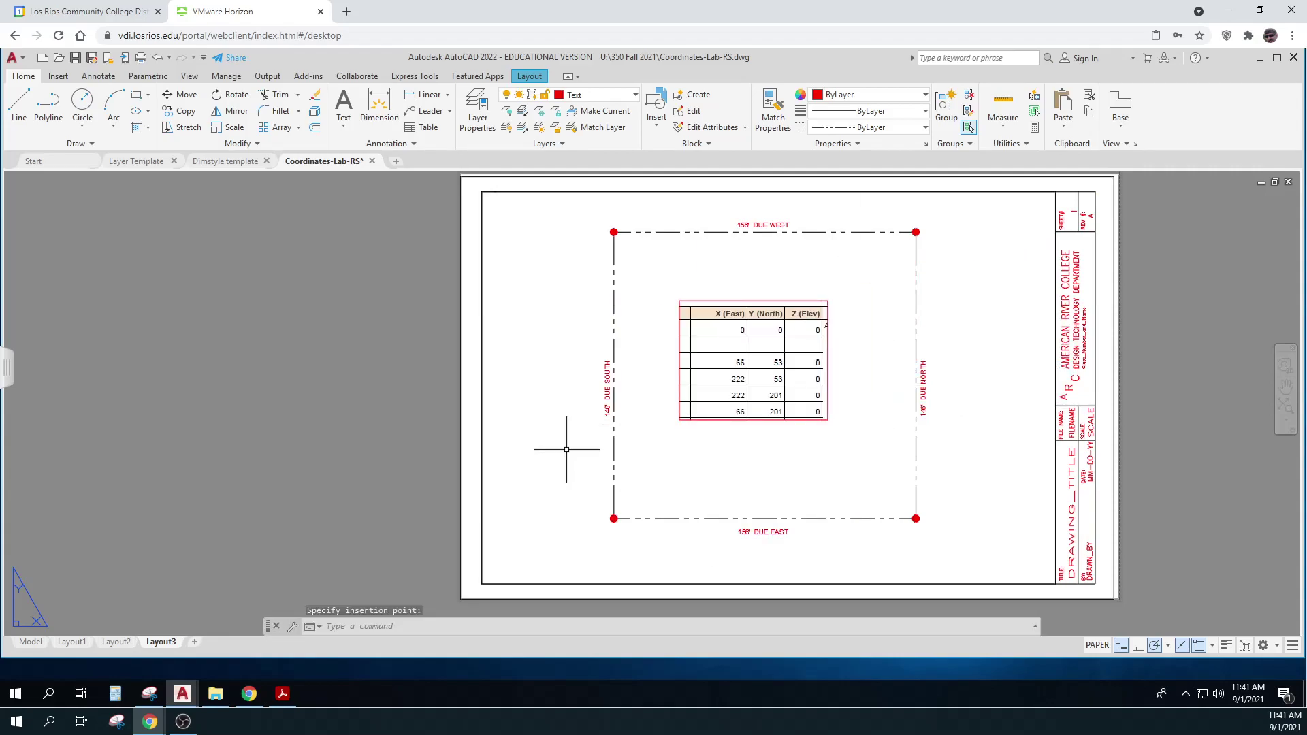
{"action": "key", "text": "Escape"}
{"action": "left_click", "coordinate": [230, 415]}
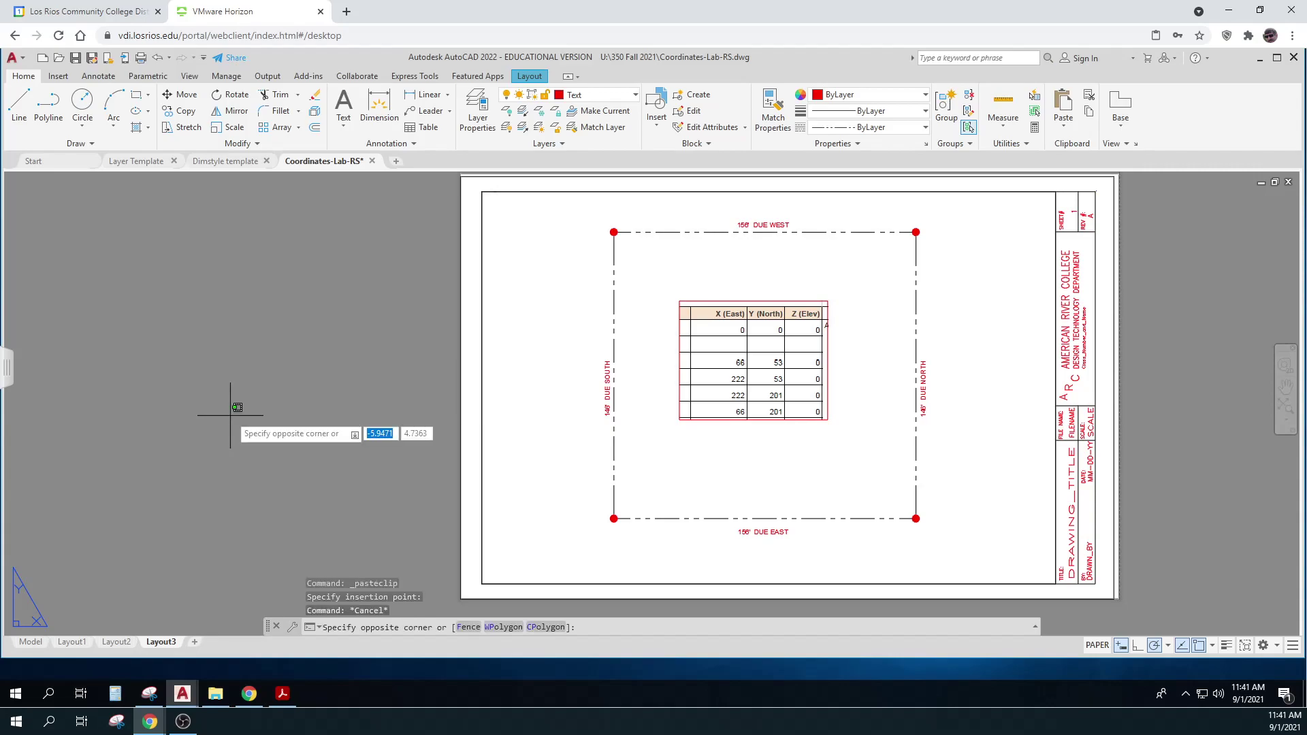
{"action": "key", "text": "Escape"}
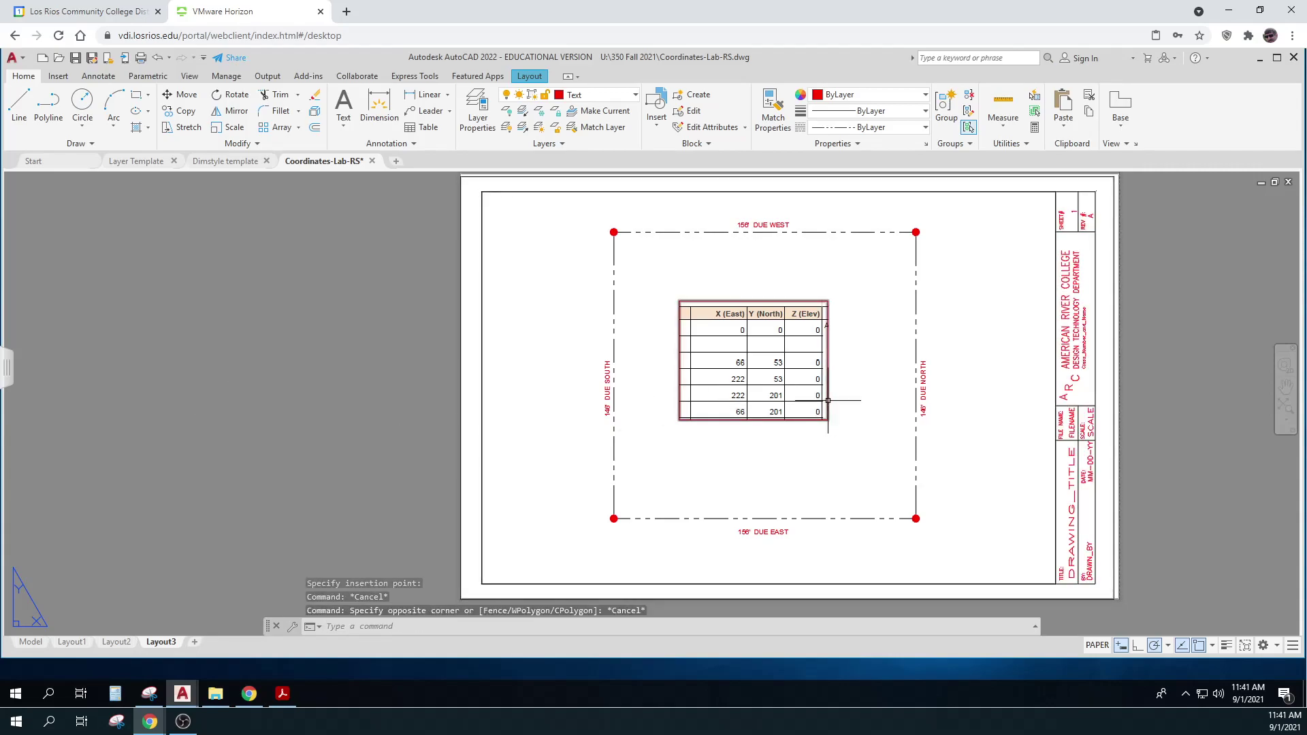
Enlarge the table image with its corner grips, then save Coordinates-Lab-RS.dwg
{"action": "left_click_drag", "start_coordinate": [834, 401], "coordinate": [829, 413]}
{"action": "left_click", "coordinate": [828, 418]}
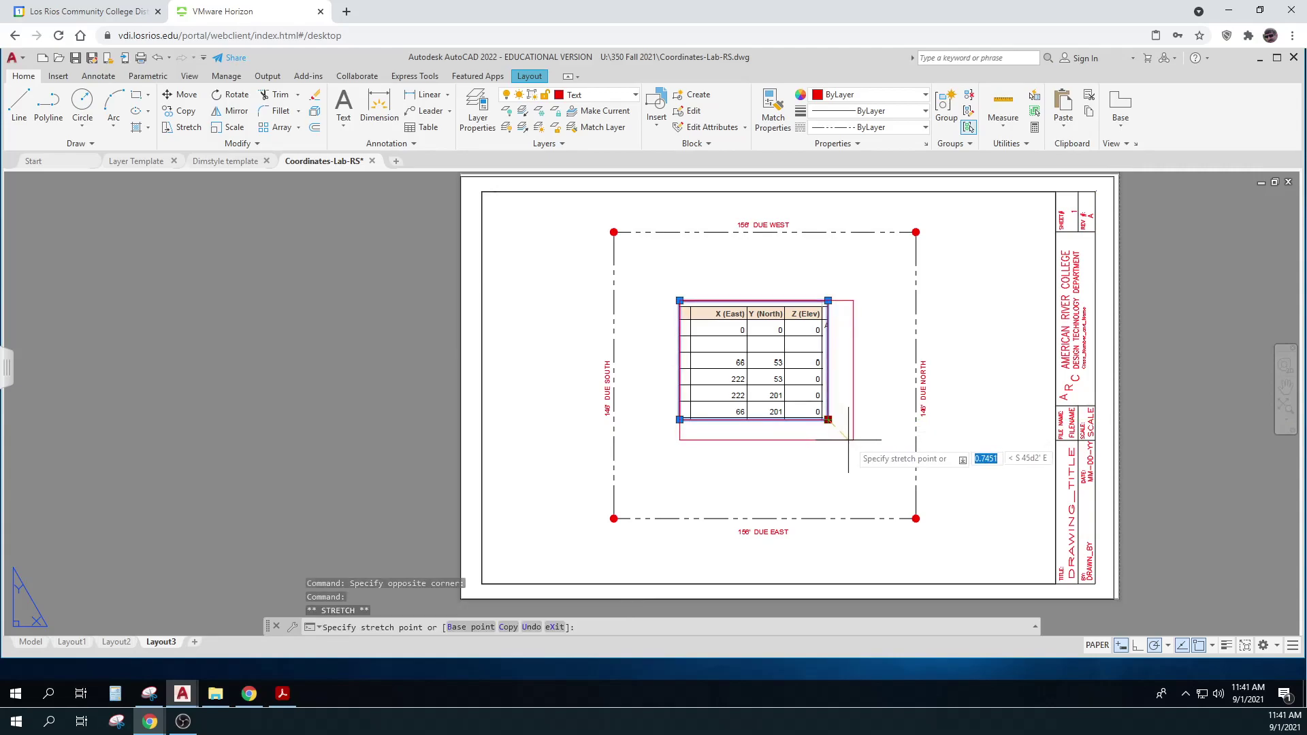
{"action": "left_click", "coordinate": [876, 458]}
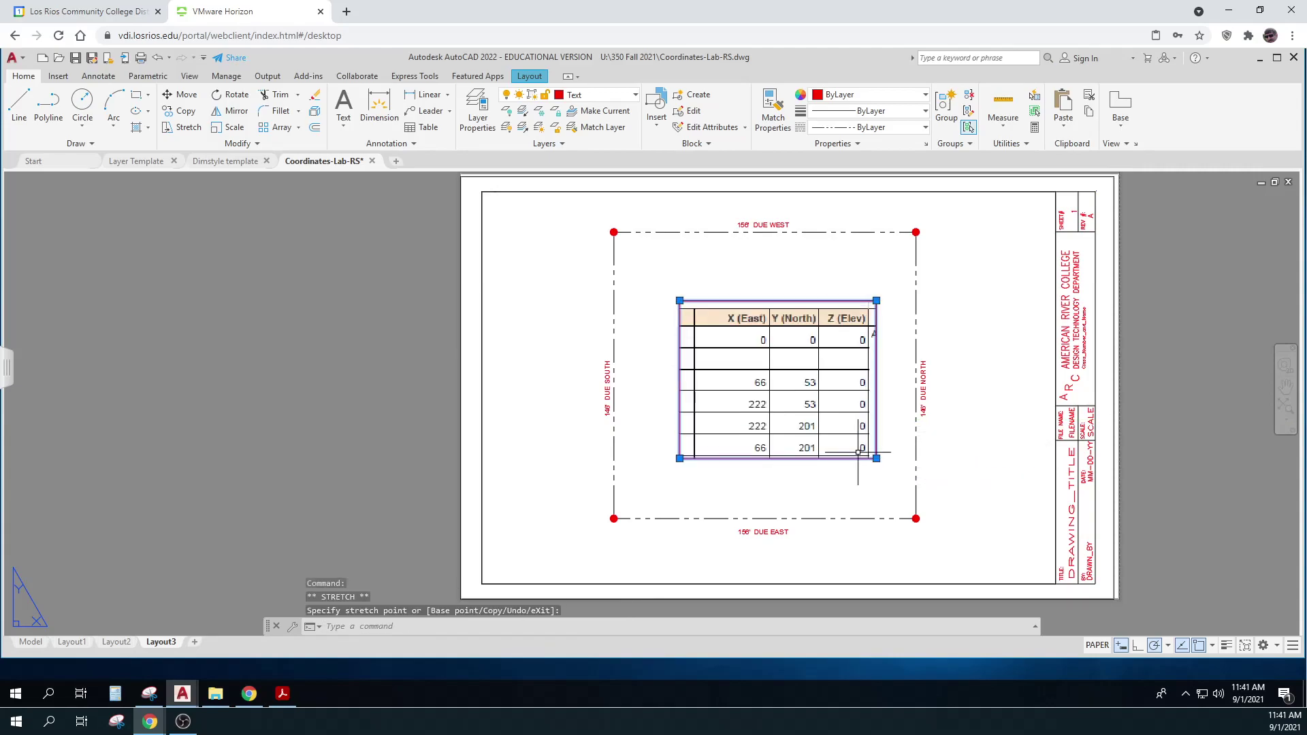
{"action": "left_click", "coordinate": [679, 300]}
{"action": "left_click", "coordinate": [651, 278]}
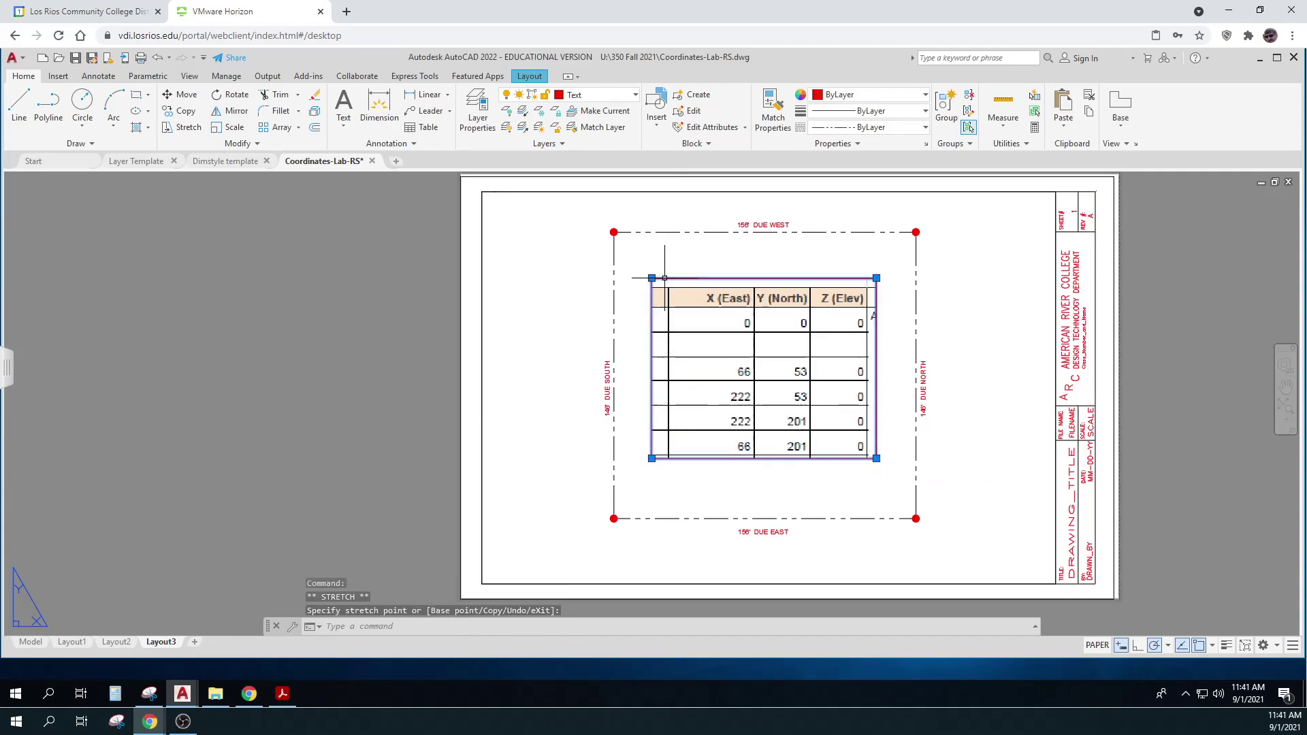
{"action": "left_click", "coordinate": [311, 336]}
{"action": "key", "text": "Escape"}
{"action": "key", "text": "Escape"}
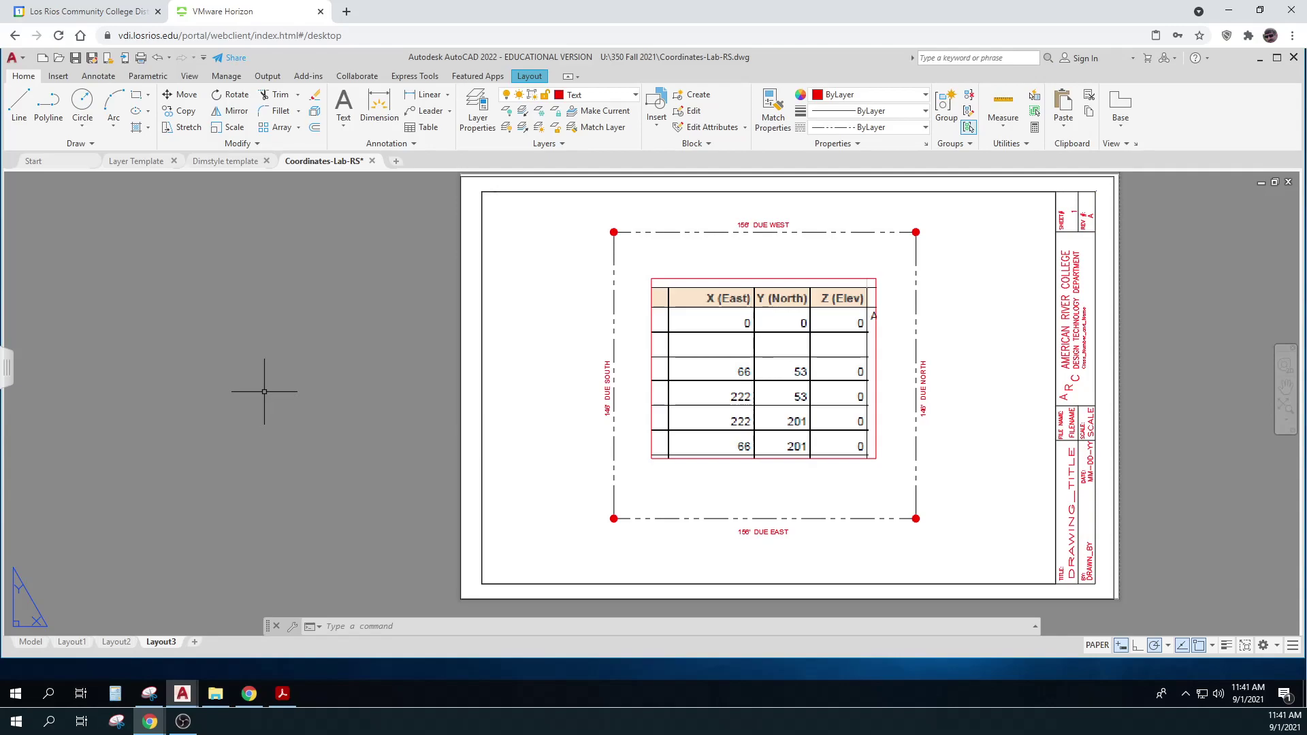
{"action": "left_click", "coordinate": [75, 58]}
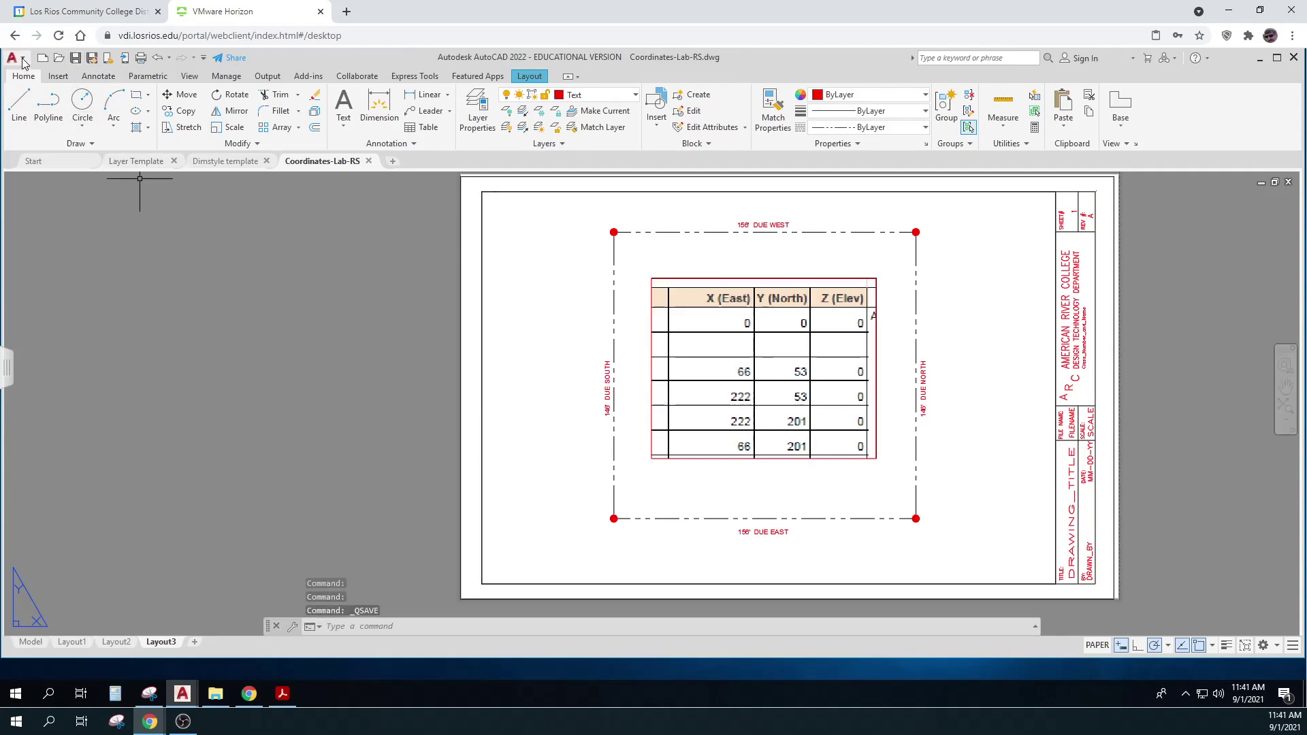
Plot Layout3 as a single sheet to Adobe PDF after previewing it
{"action": "left_click", "coordinate": [140, 58]}
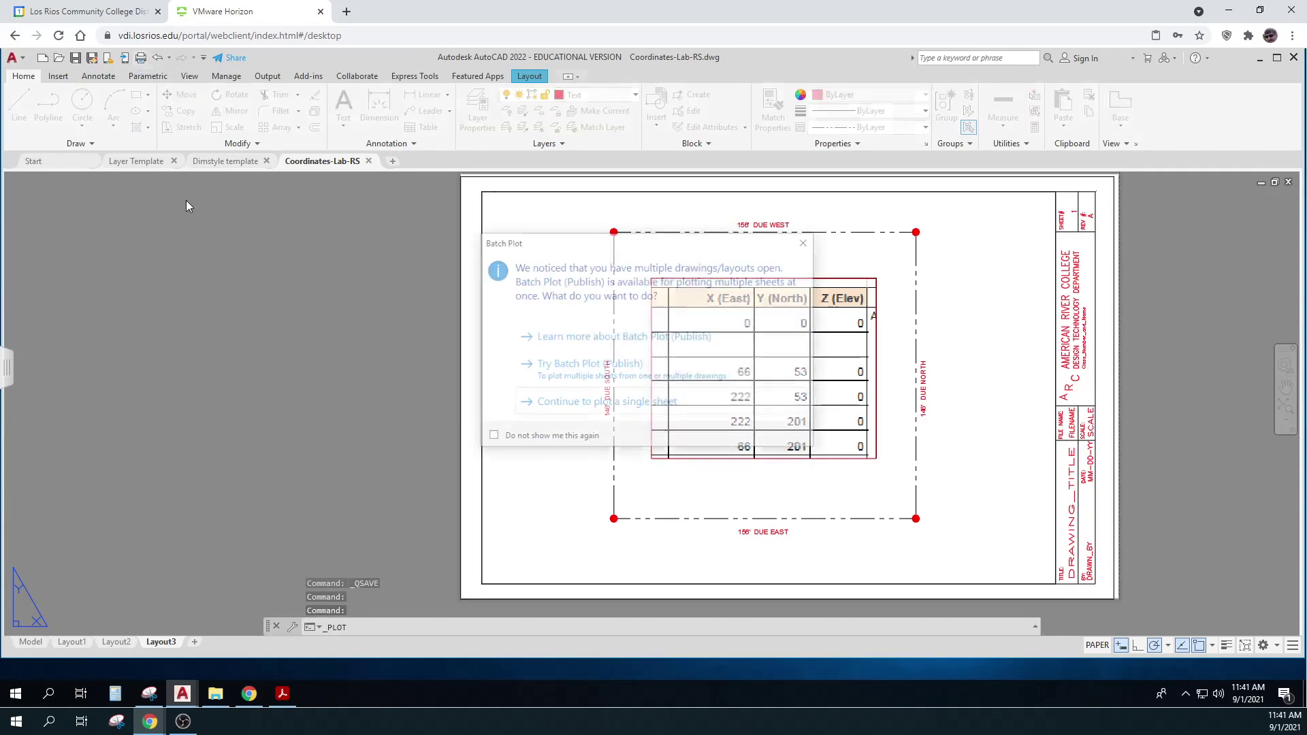
{"action": "left_click", "coordinate": [579, 404]}
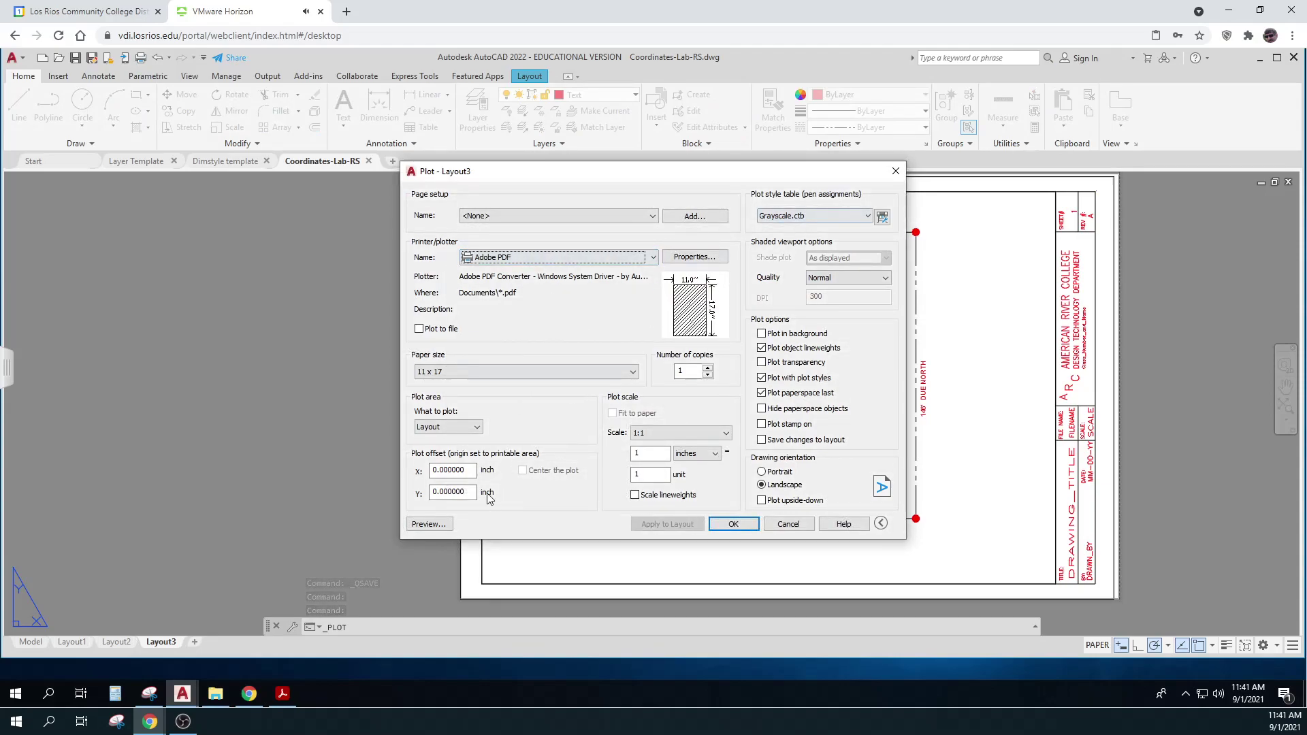
{"action": "left_click", "coordinate": [430, 524]}
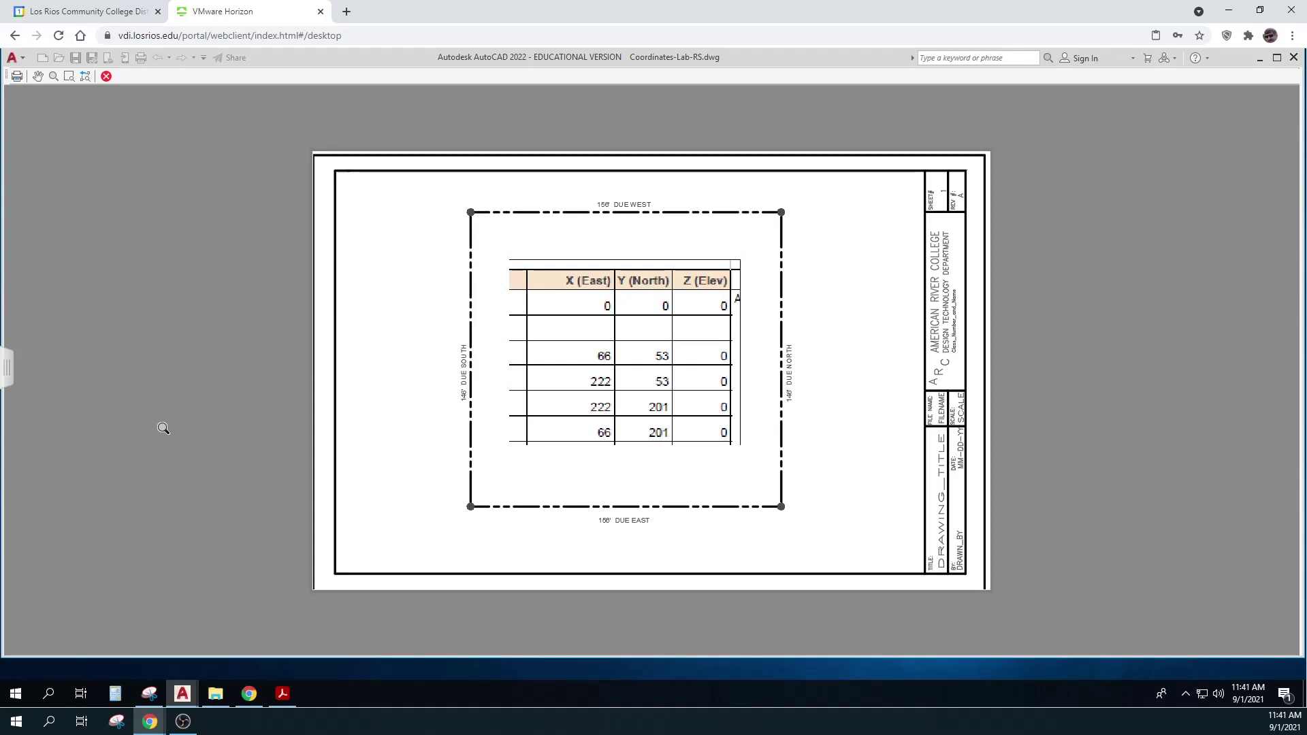
{"action": "left_click", "coordinate": [17, 76]}
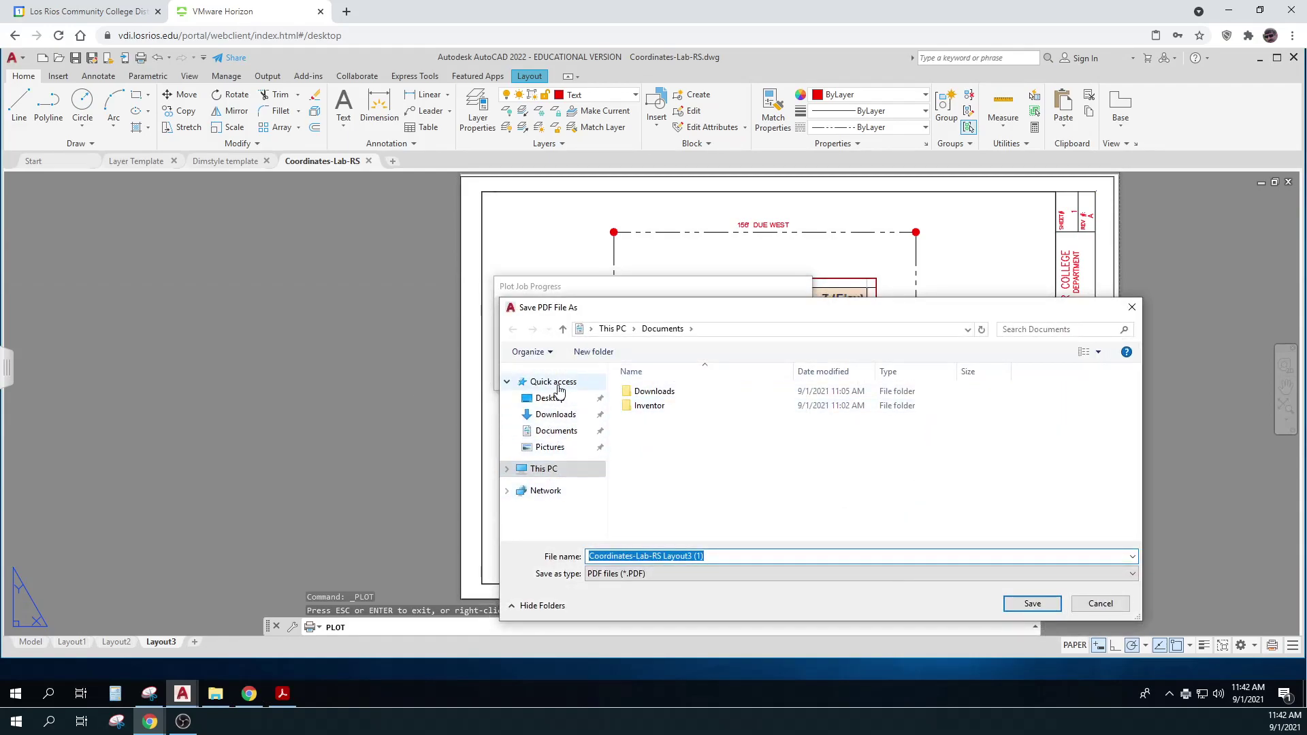
Save the plot in U:\350 Fall 2021 as 'Draw Property Lines - Coordinates - 2 - Complete - RS.pdf'
{"action": "left_click", "coordinate": [538, 469]}
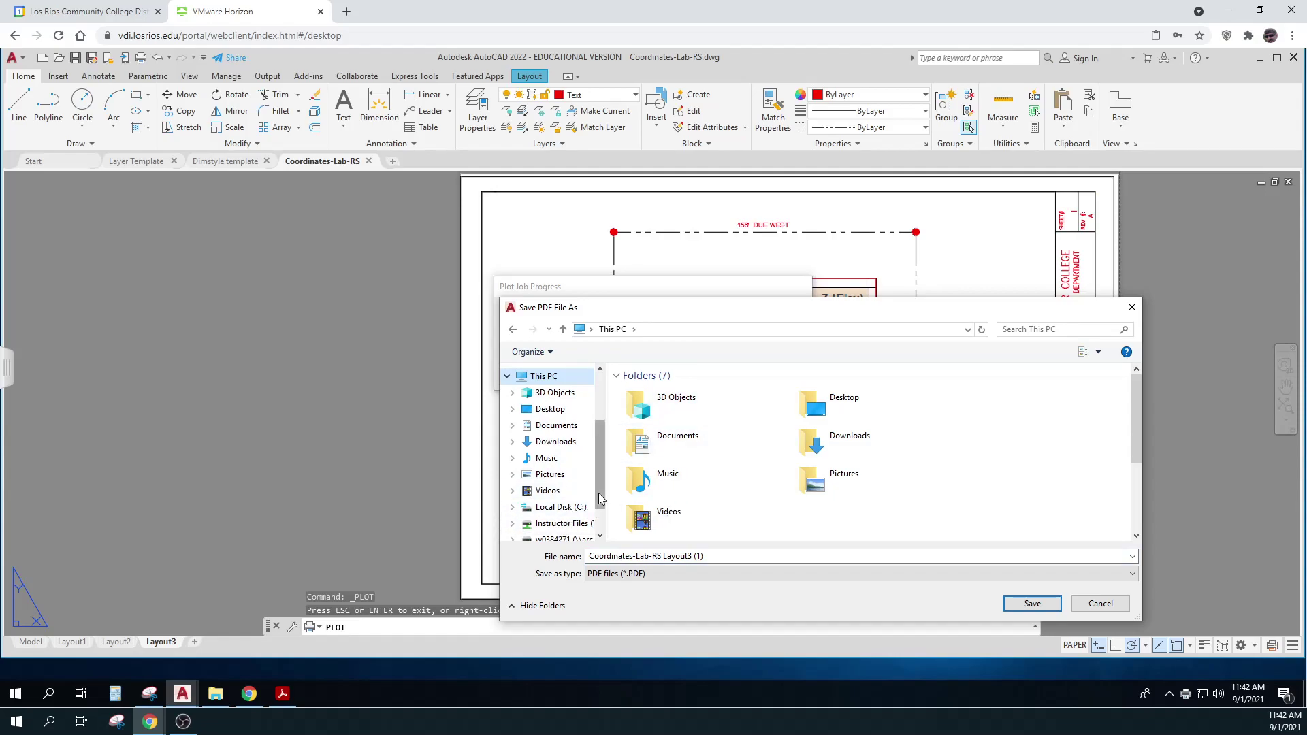
{"action": "left_click_drag", "start_coordinate": [598, 493], "coordinate": [600, 522]}
{"action": "left_click", "coordinate": [563, 502]}
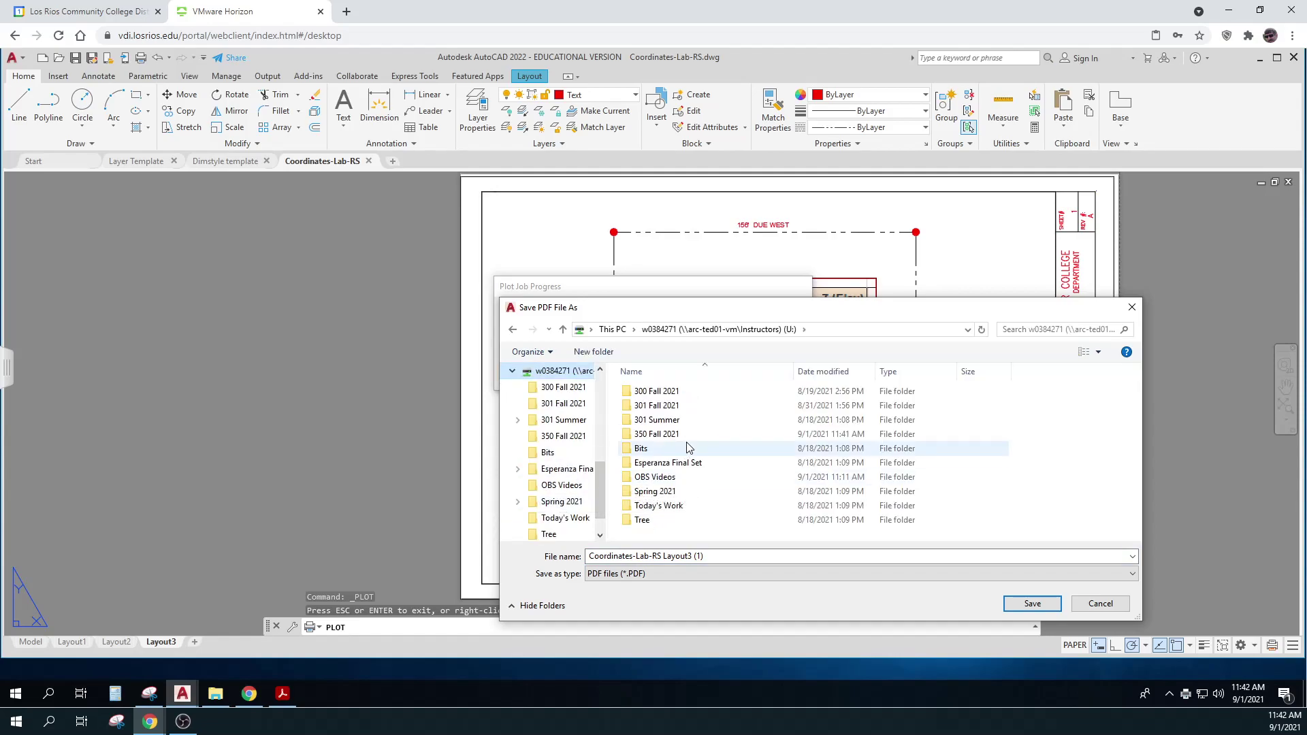
{"action": "double_click", "coordinate": [678, 434]}
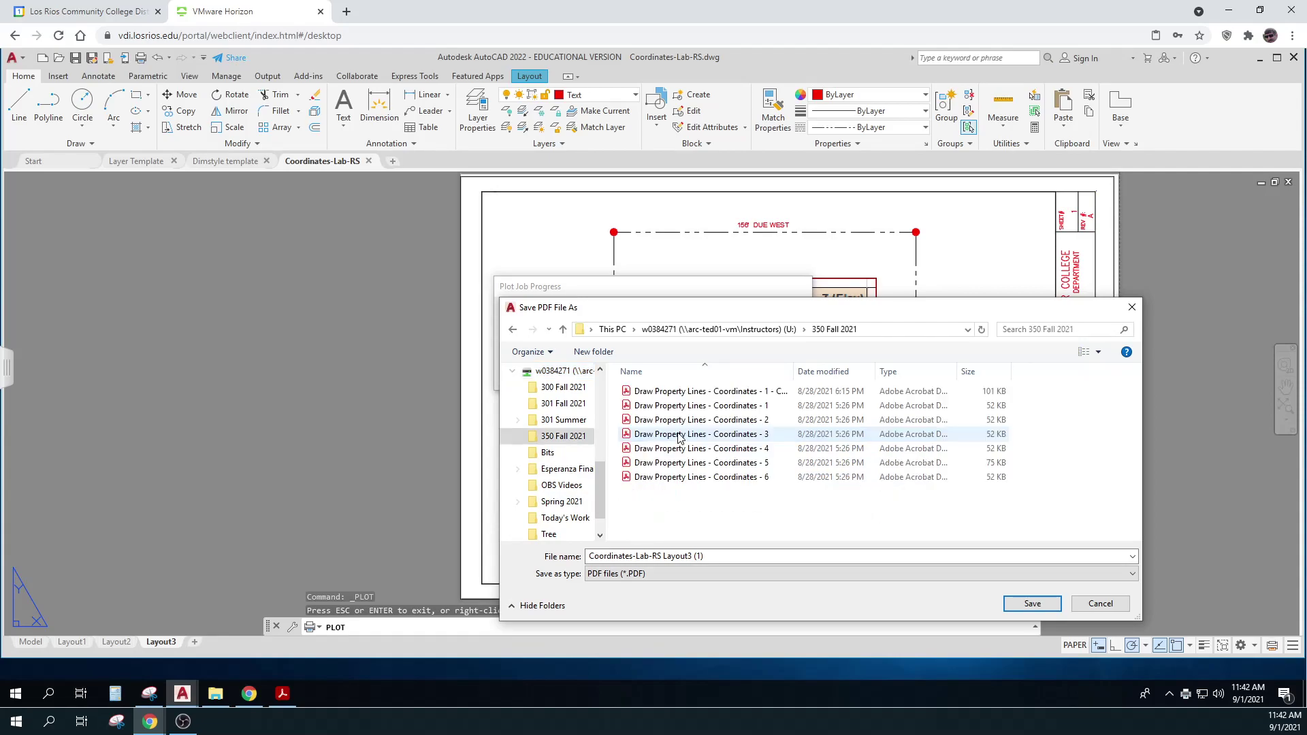
{"action": "left_click", "coordinate": [724, 392]}
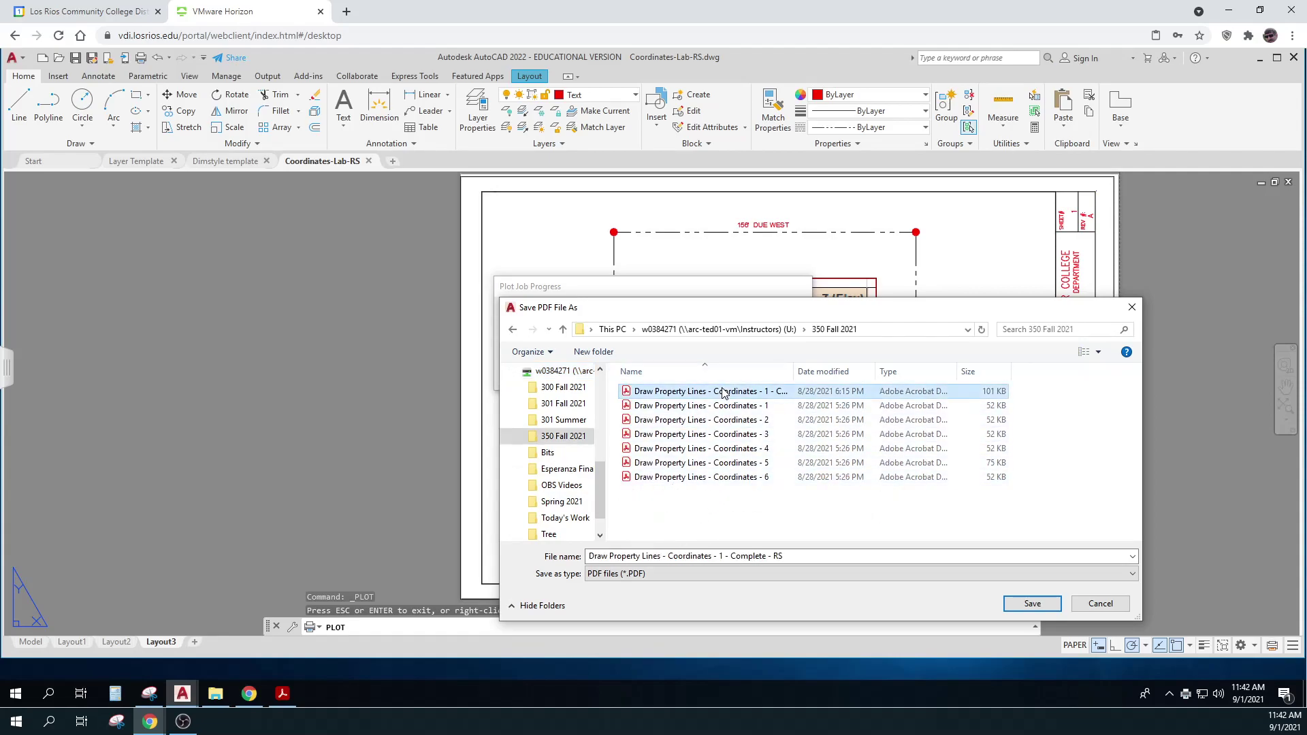
{"action": "left_click", "coordinate": [723, 557]}
{"action": "left_click", "coordinate": [722, 557]}
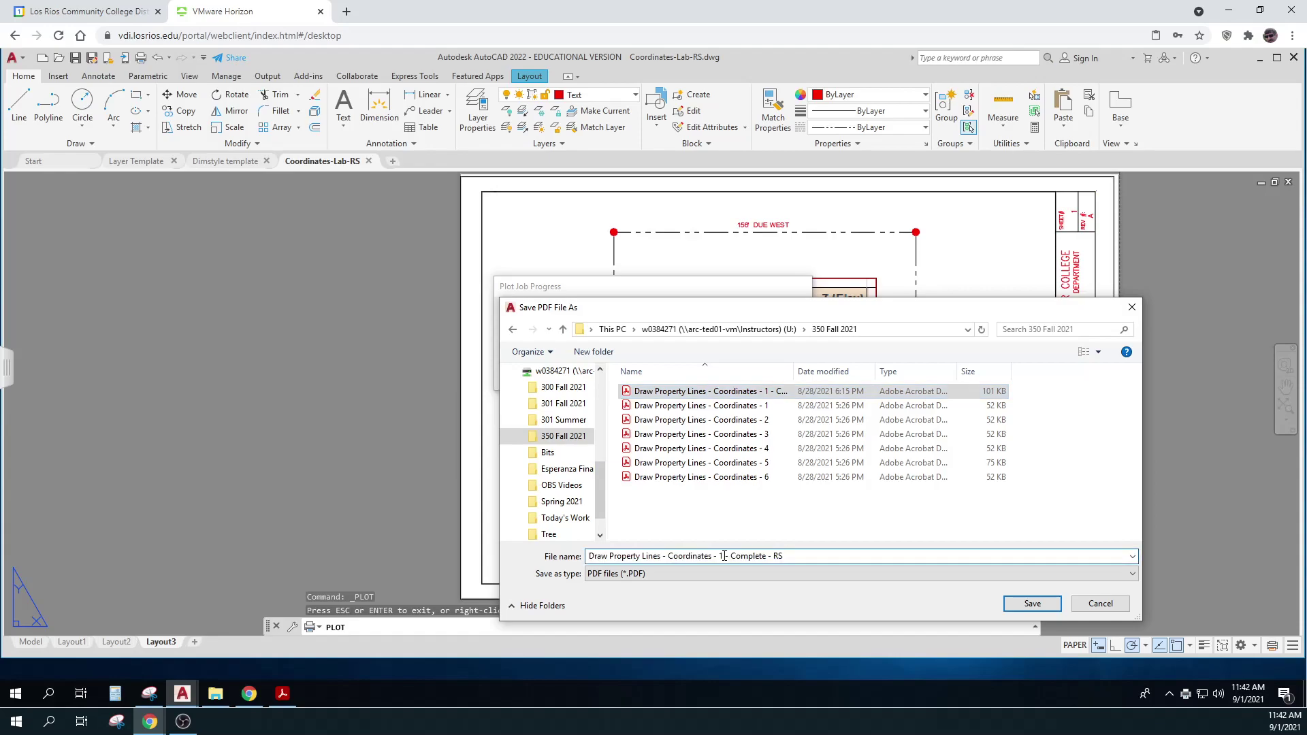
{"action": "key", "text": "BackSpace"}
{"action": "type", "text": "2"}
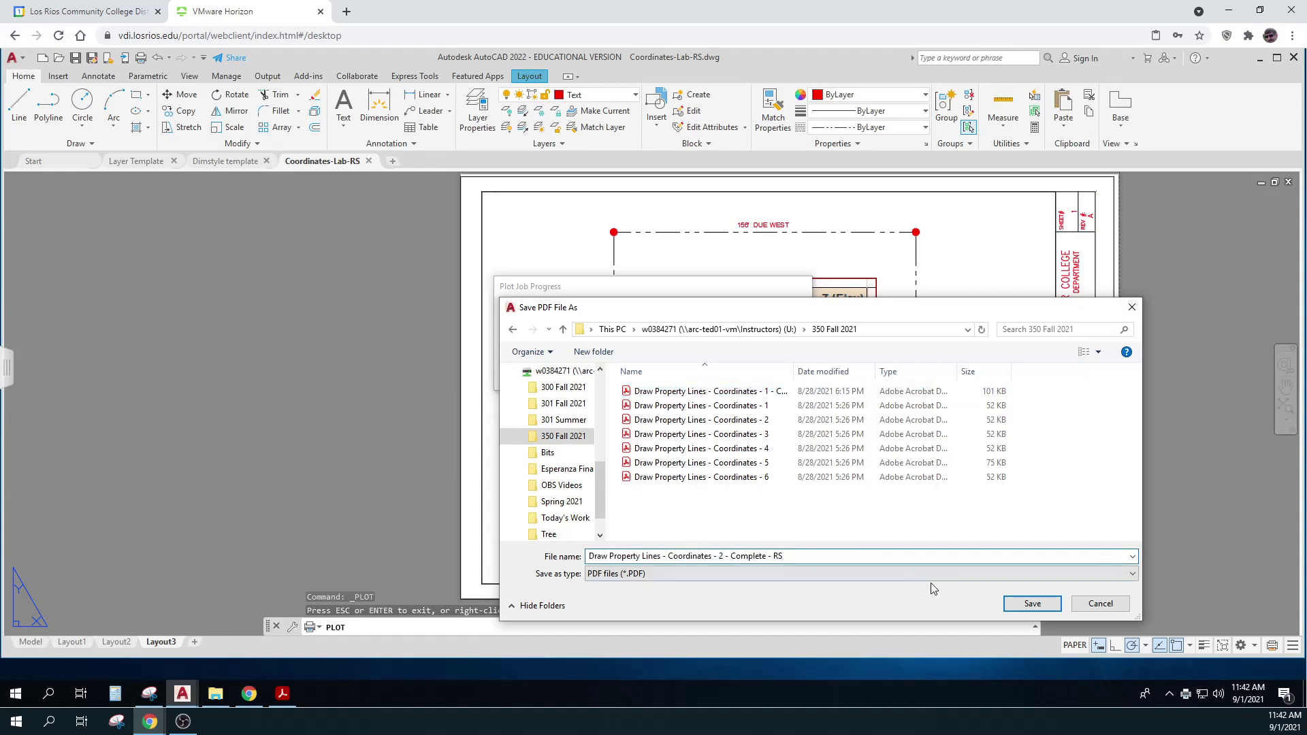
{"action": "left_click", "coordinate": [1015, 603]}
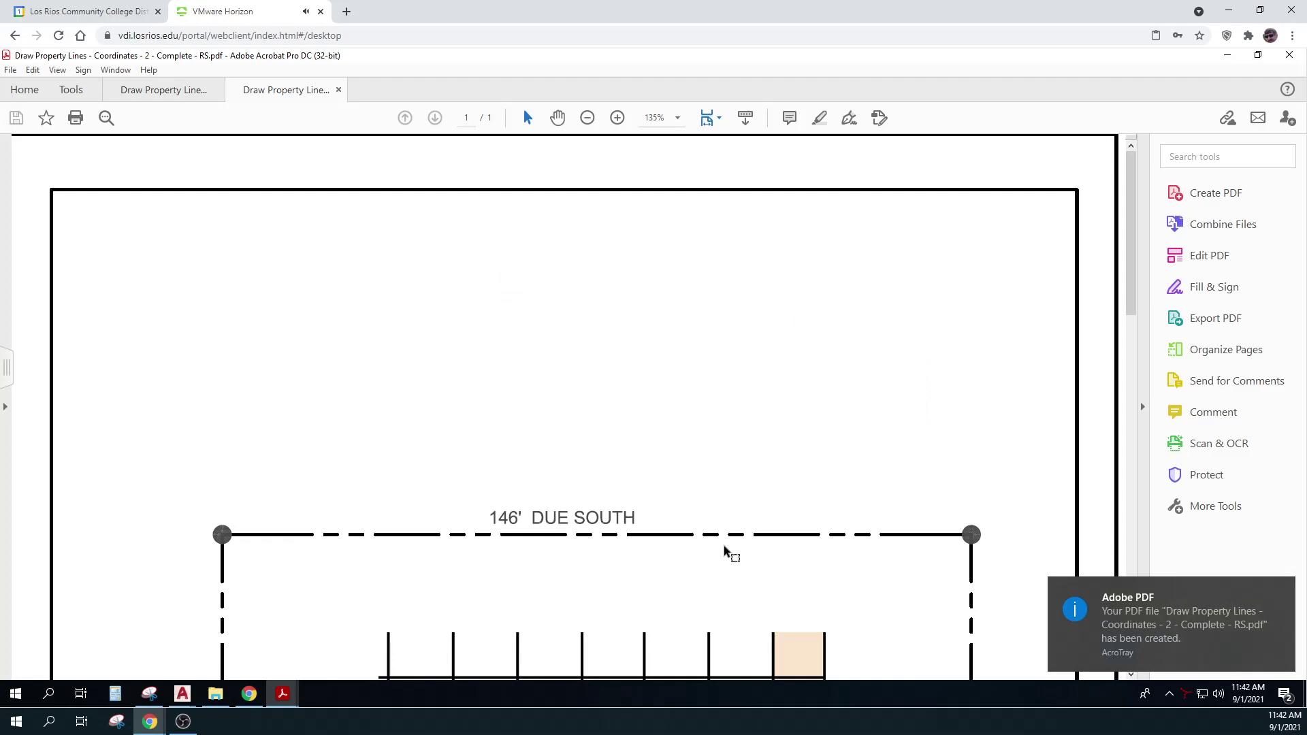
Rotate the plotted page clockwise three times to upright landscape, zoom out, and minimize Acrobat
{"action": "scroll", "coordinate": [576, 303], "scroll_direction": "down", "scroll_amount": 10}
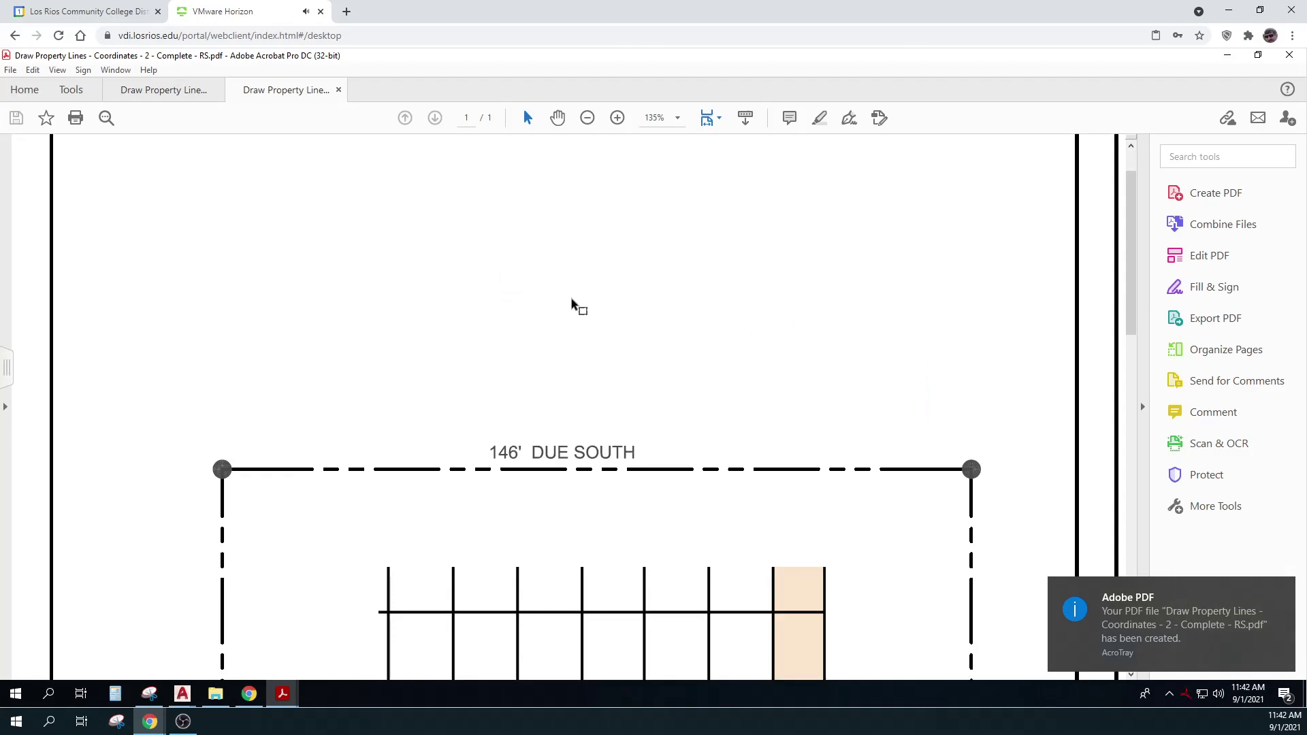
{"action": "scroll", "coordinate": [575, 320], "scroll_direction": "up", "scroll_amount": 10}
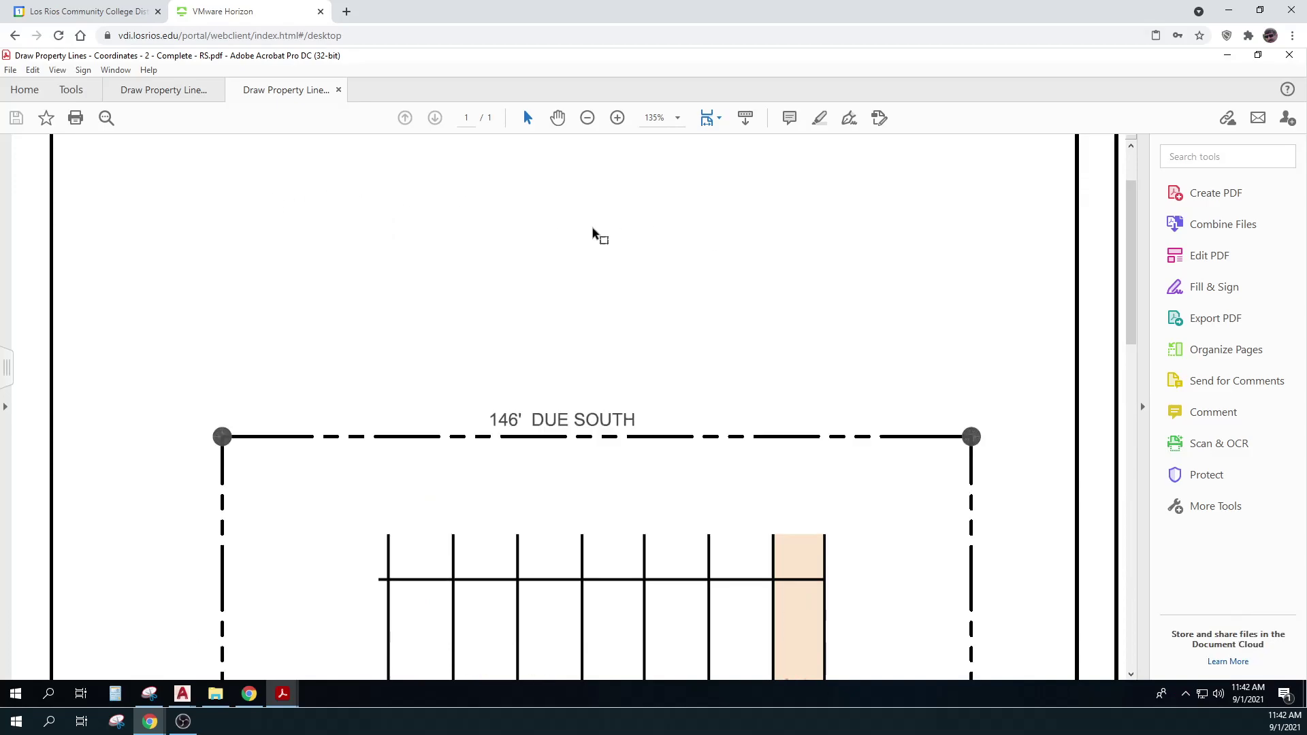
{"action": "right_click", "coordinate": [659, 262]}
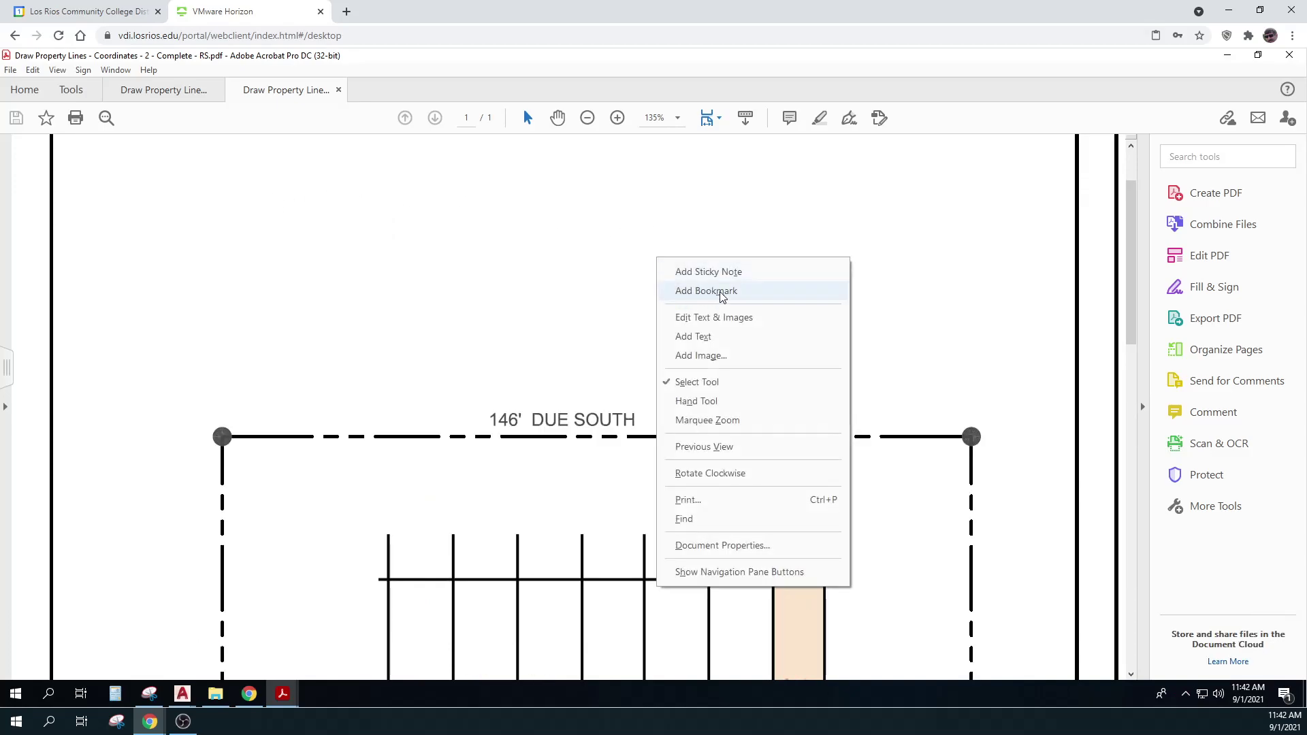
{"action": "left_click", "coordinate": [708, 474]}
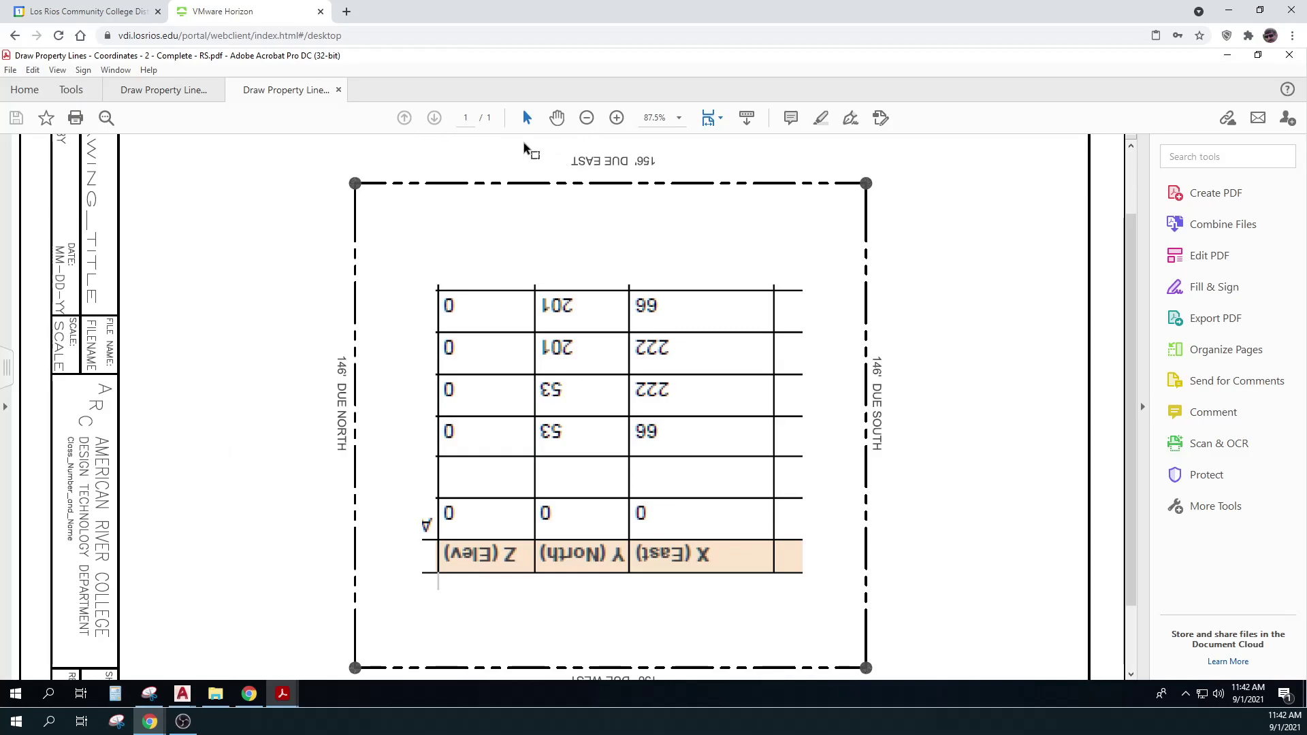
{"action": "left_click", "coordinate": [589, 119]}
{"action": "left_click", "coordinate": [587, 118]}
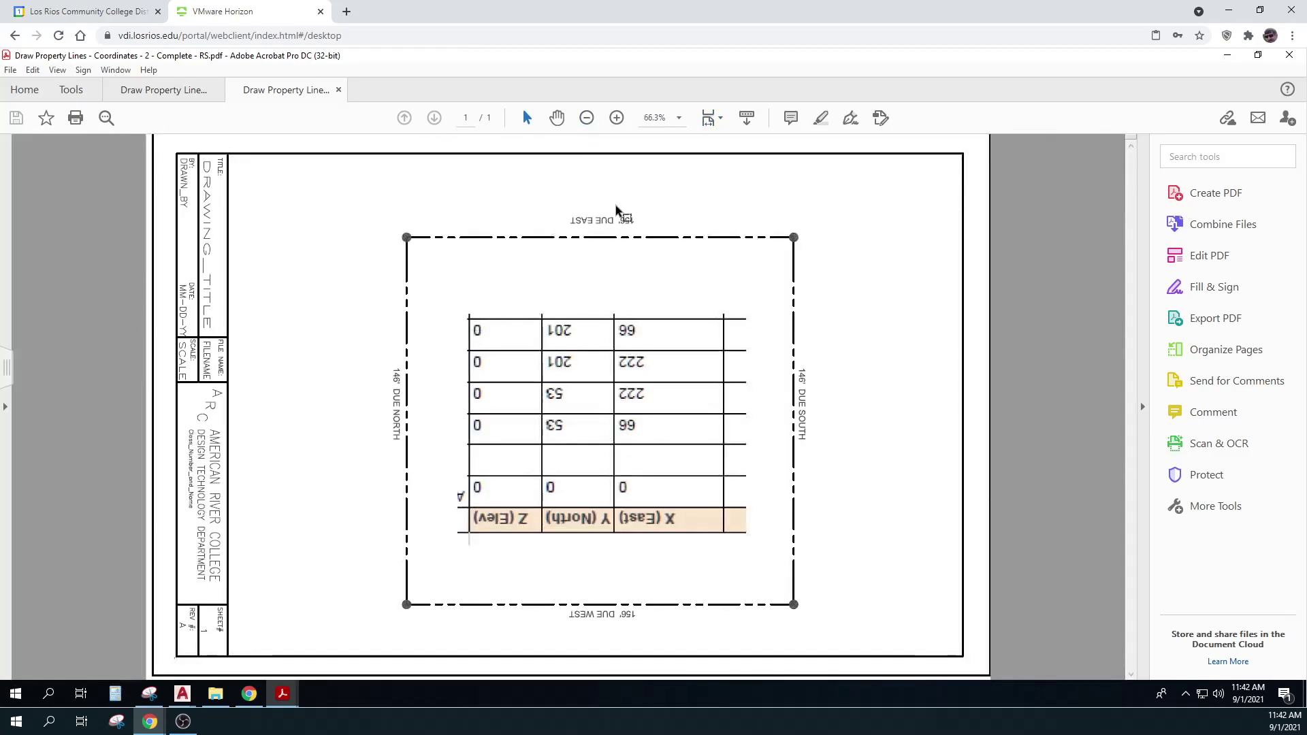
{"action": "right_click", "coordinate": [618, 208]}
{"action": "left_click", "coordinate": [670, 424]}
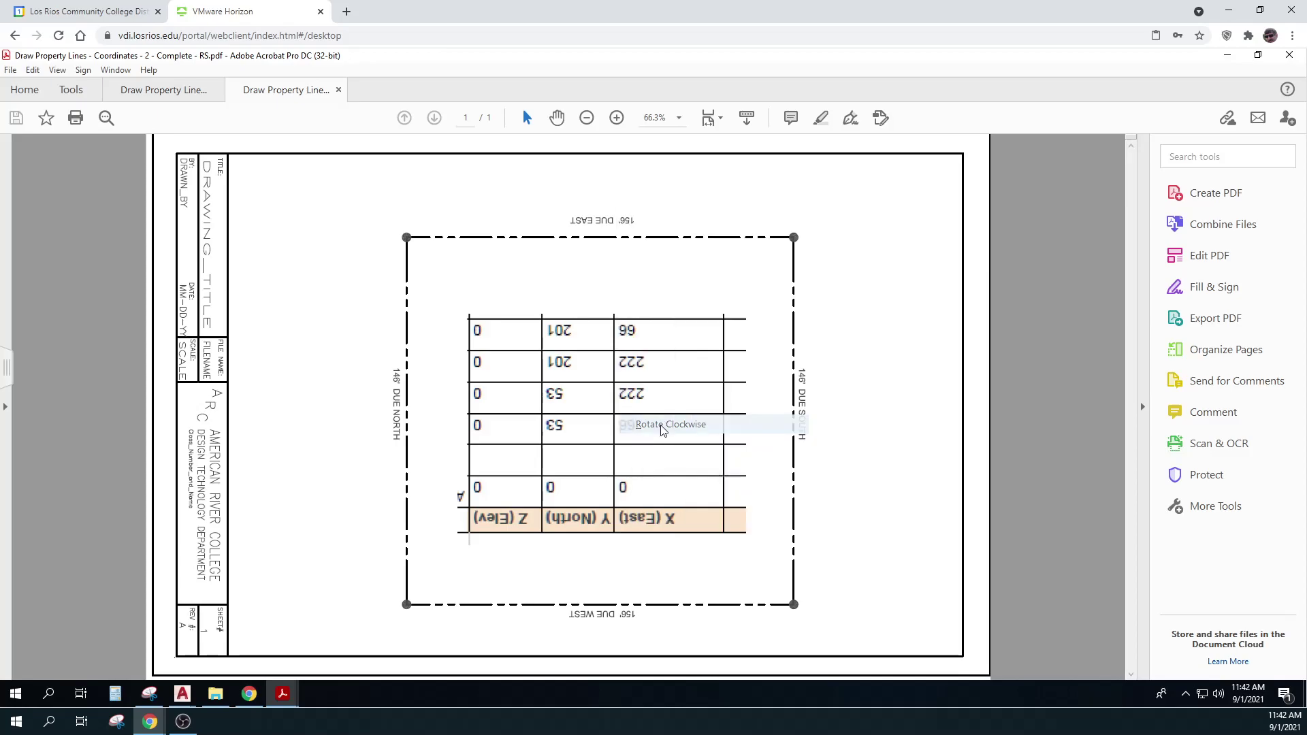
{"action": "right_click", "coordinate": [665, 333]}
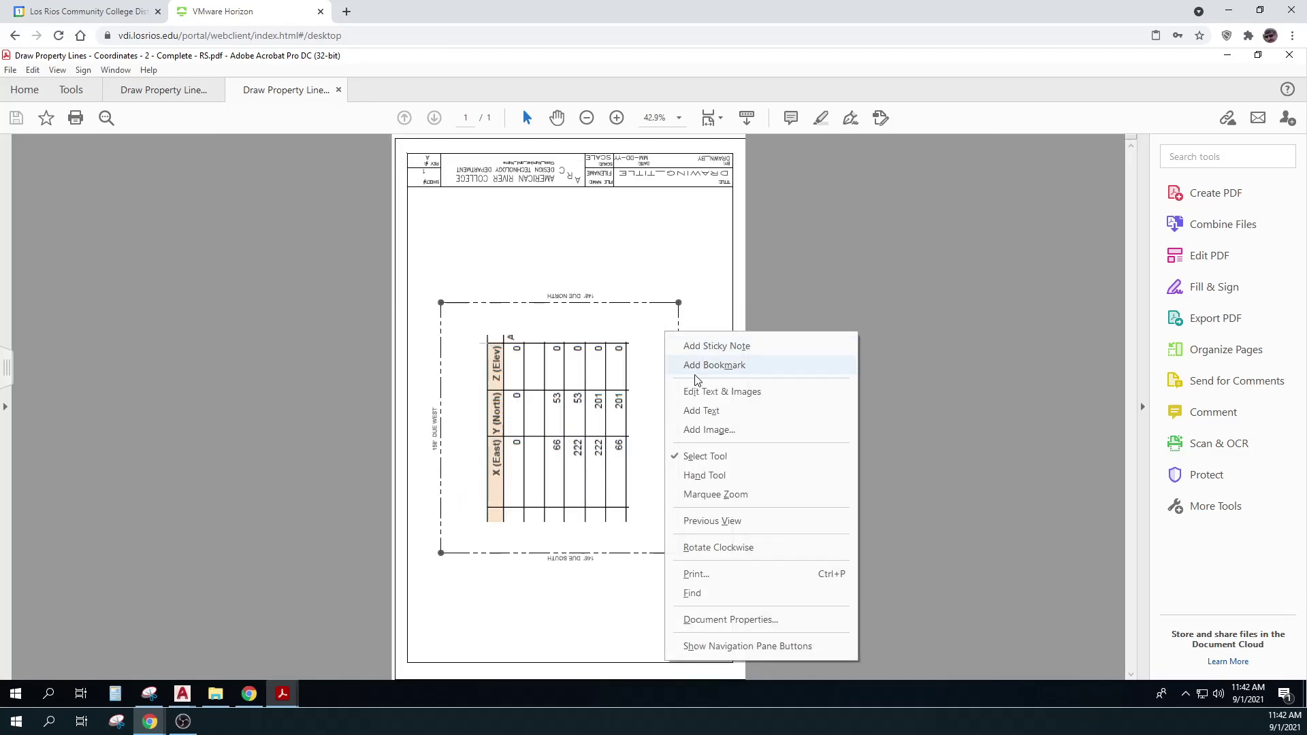
{"action": "left_click", "coordinate": [715, 547]}
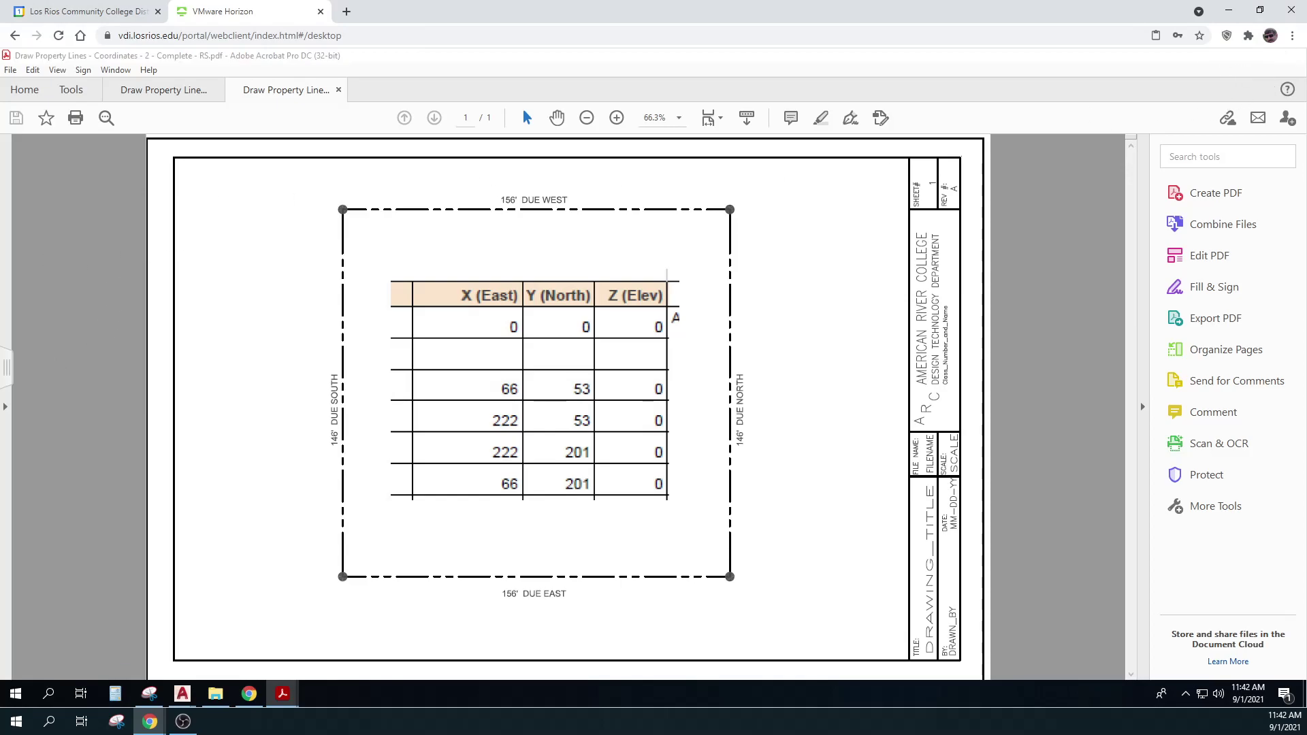
{"action": "left_click", "coordinate": [1227, 55]}
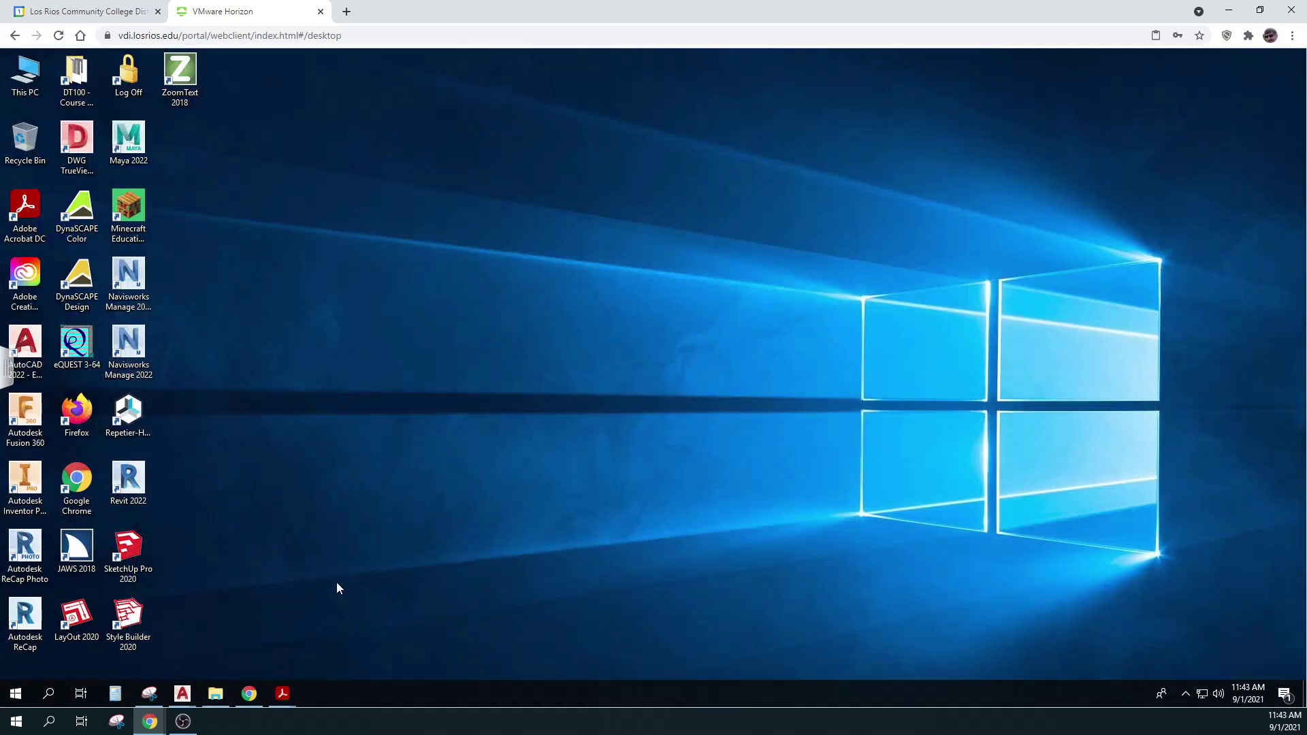
Drag Coordinates-Lab-RS.dwg and the Complete - RS PDF from 350 Fall 2021 into Drive's Week 2 folder
{"action": "mouse_move", "coordinate": [182, 694]}
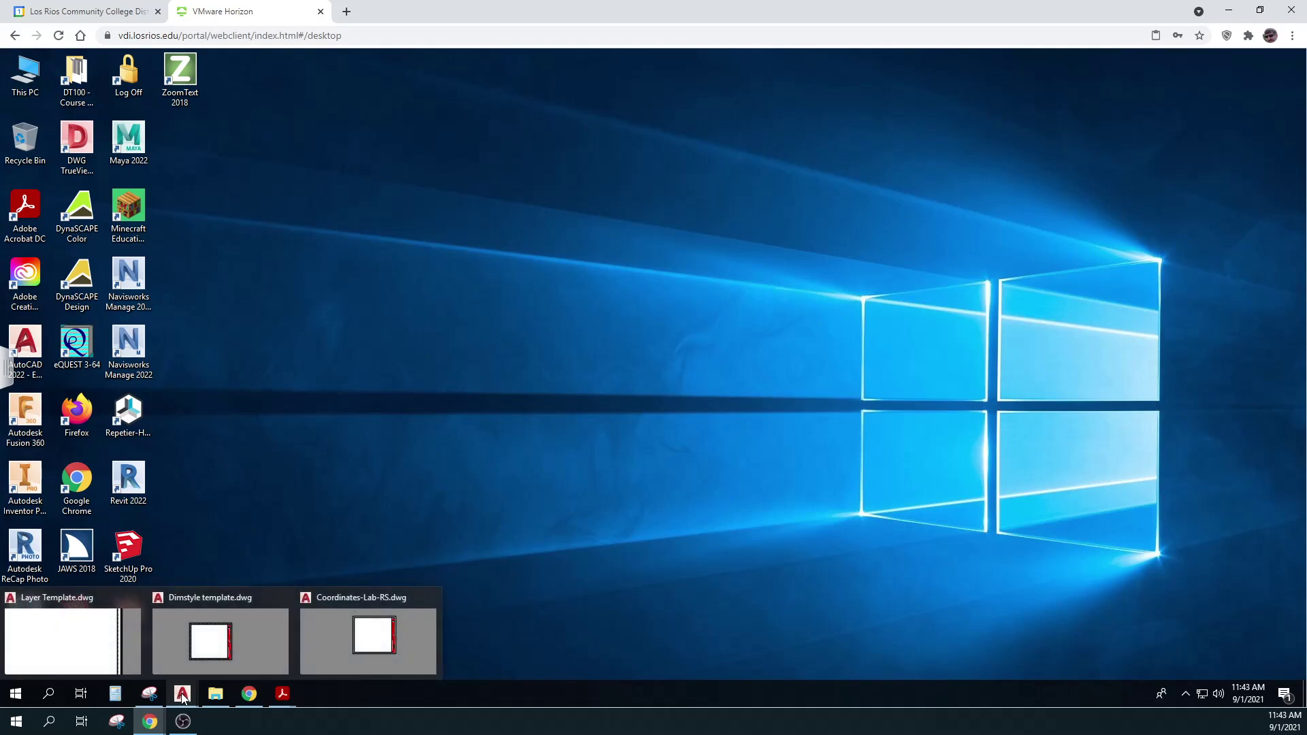
{"action": "left_click", "coordinate": [250, 696]}
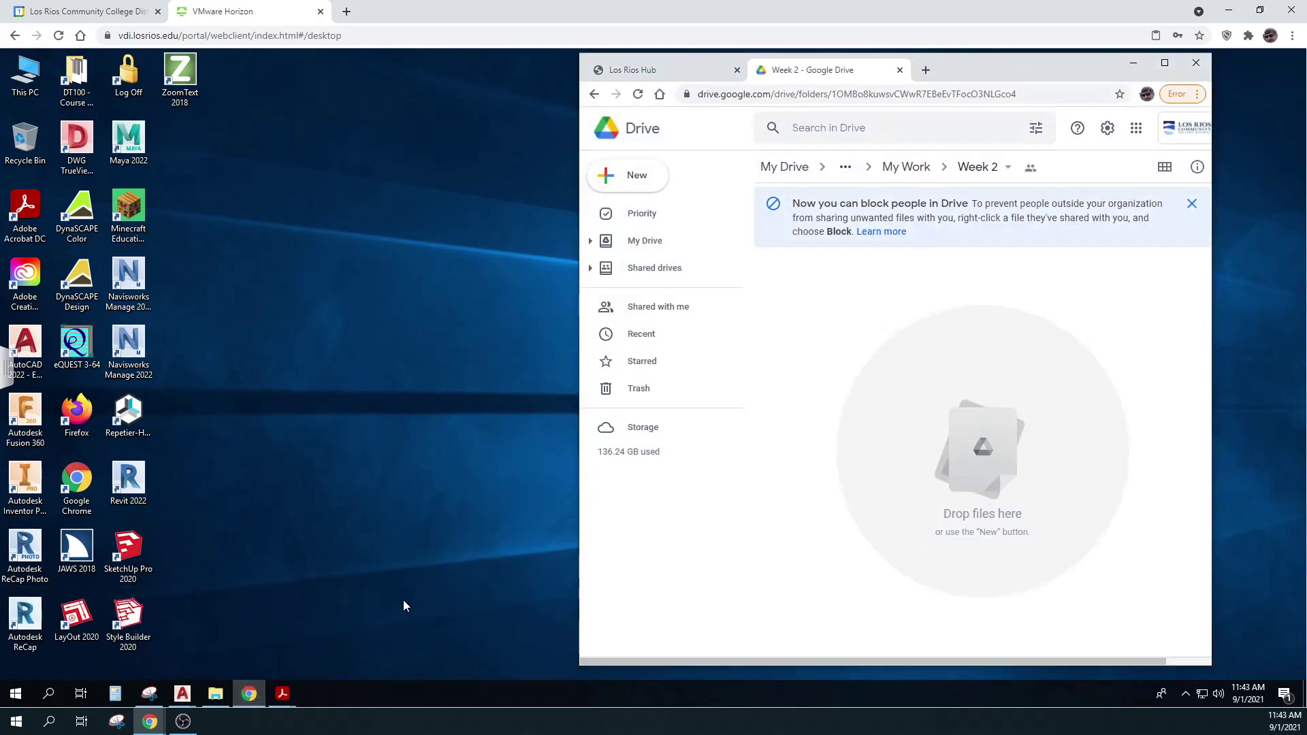
{"action": "left_click", "coordinate": [216, 694]}
{"action": "left_click_drag", "start_coordinate": [647, 183], "coordinate": [347, 216]}
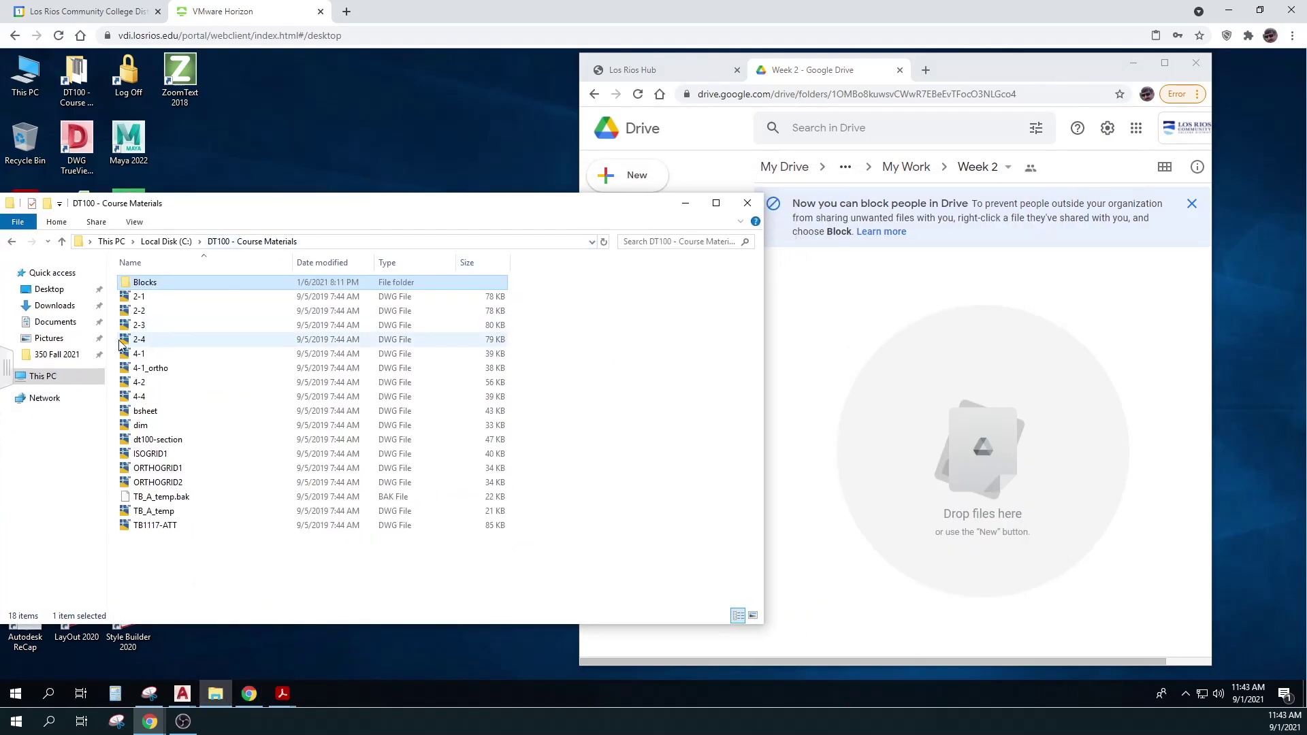
{"action": "left_click", "coordinate": [57, 355]}
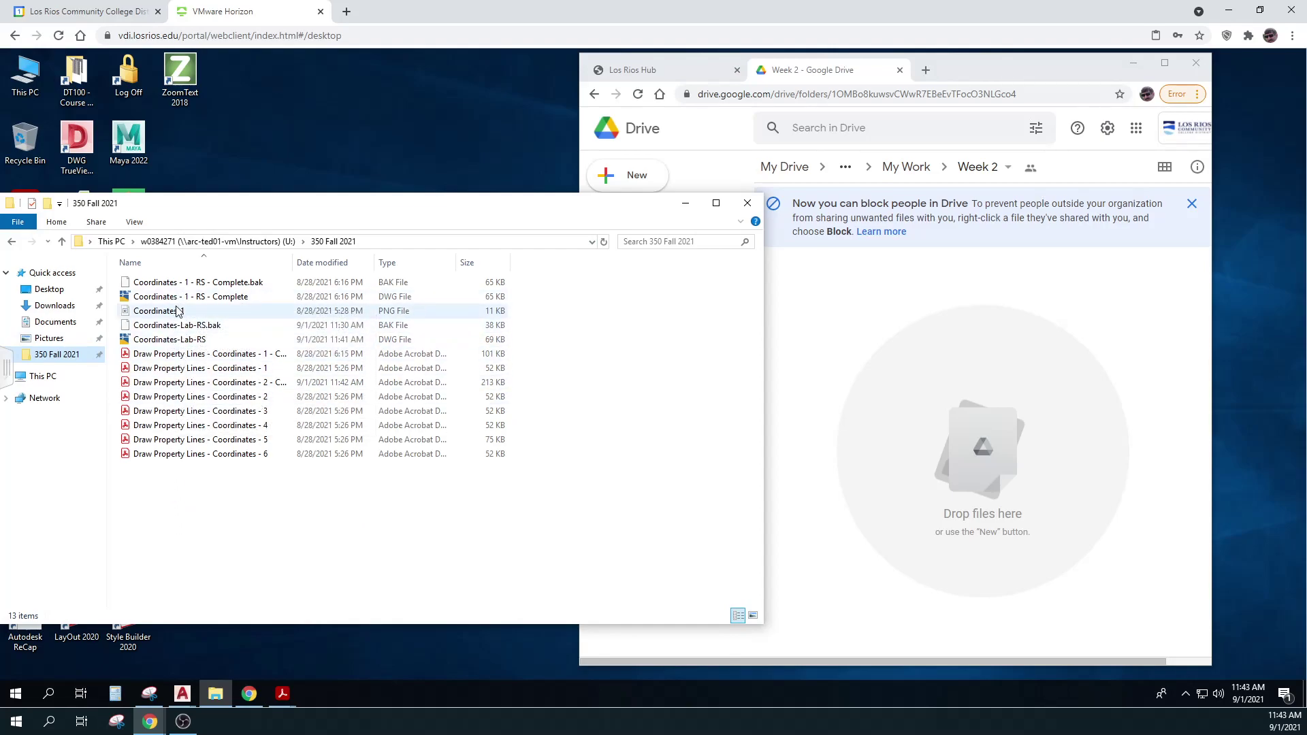
{"action": "left_click_drag", "start_coordinate": [170, 339], "coordinate": [896, 366]}
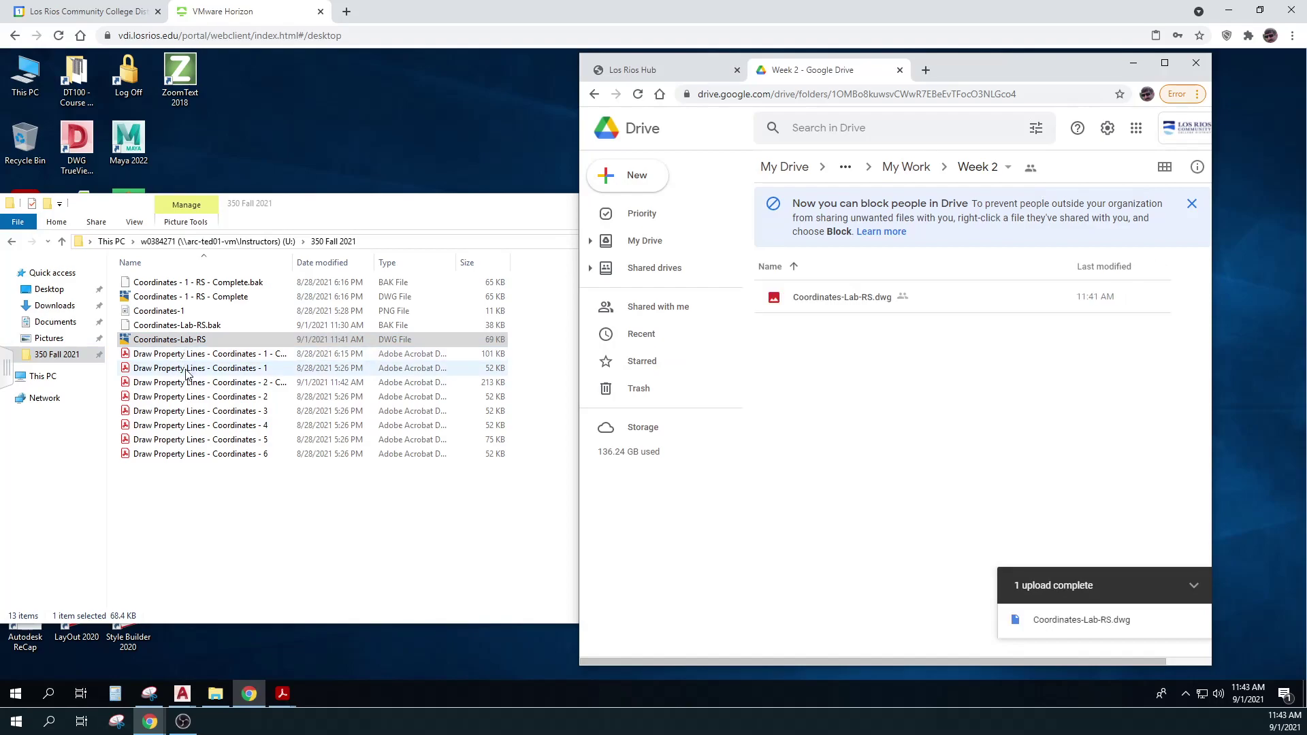
{"action": "mouse_move", "coordinate": [190, 385]}
{"action": "left_mouse_down"}
{"action": "mouse_move", "coordinate": [641, 417]}
{"action": "mouse_move", "coordinate": [848, 414]}
{"action": "left_mouse_up"}
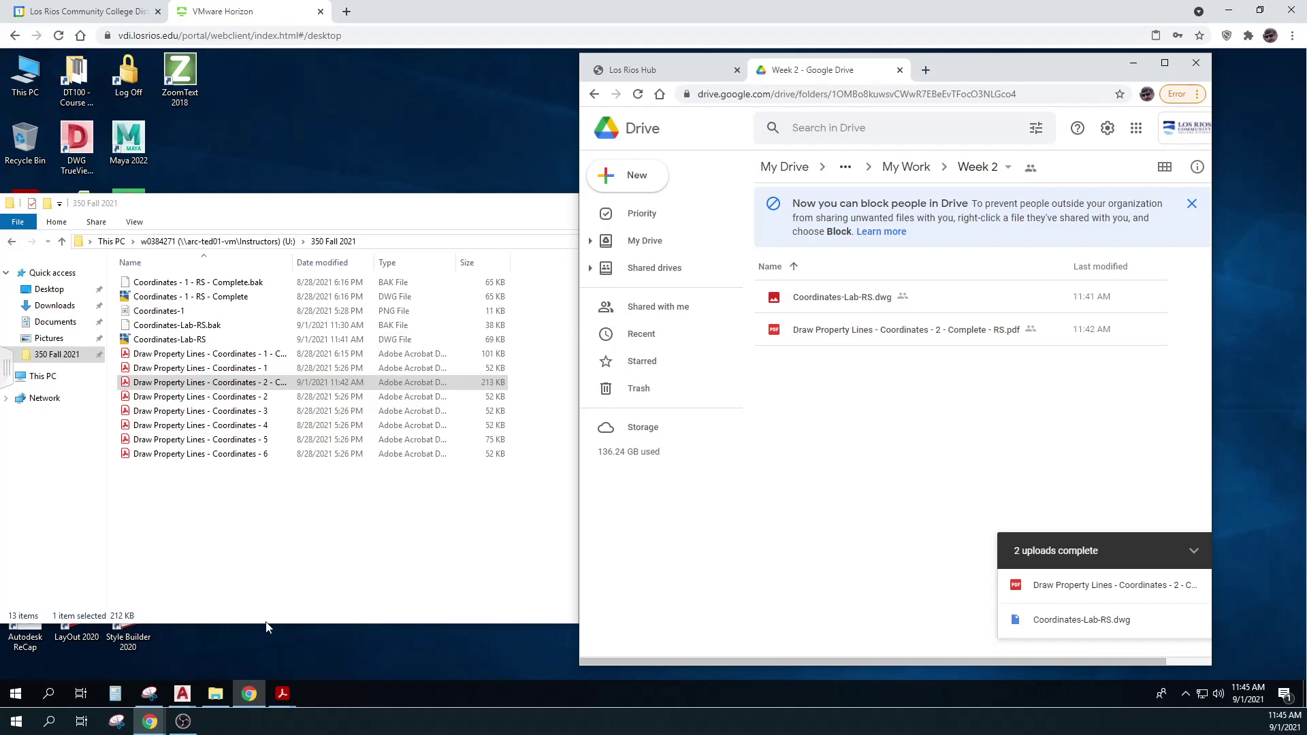
{"action": "mouse_move", "coordinate": [285, 689]}
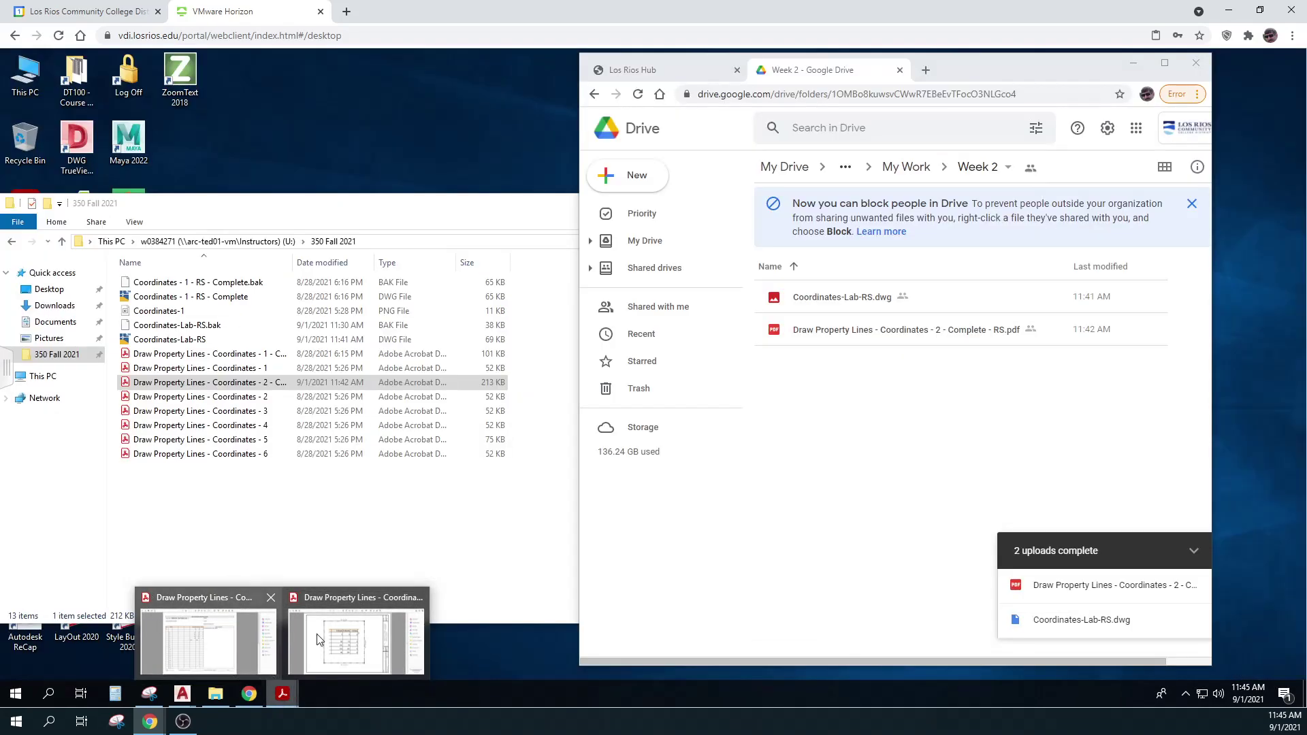
Restore the finished PDF from the taskbar, then switch back to the Coordinates-Lab-RS drawing
{"action": "left_click", "coordinate": [322, 637]}
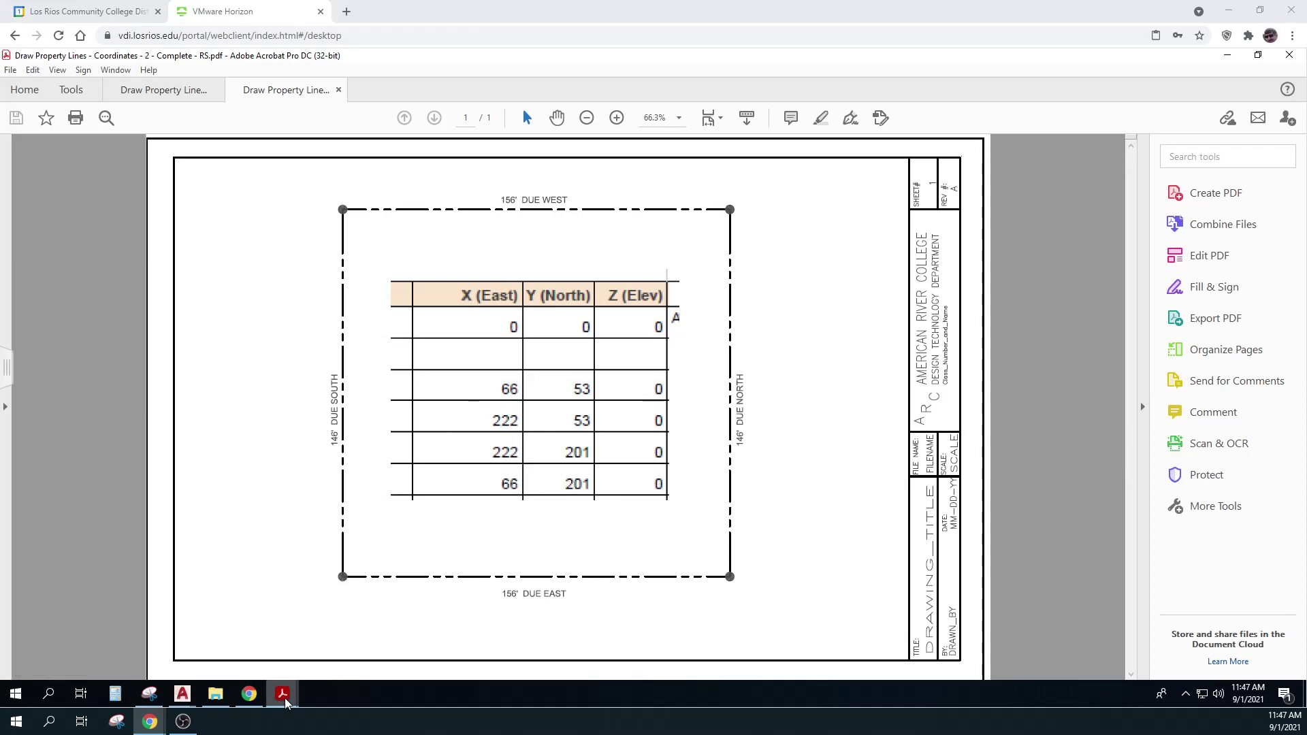
{"action": "mouse_move", "coordinate": [182, 693]}
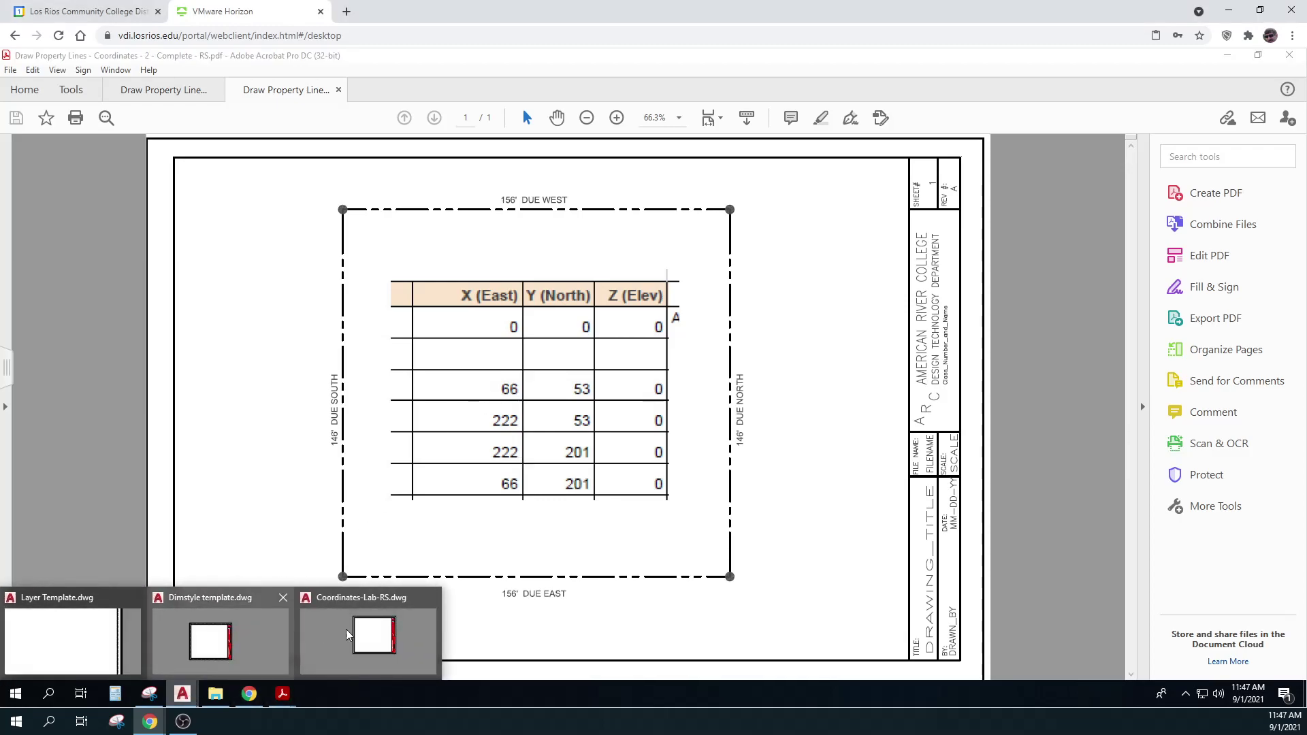
{"action": "left_click", "coordinate": [320, 632]}
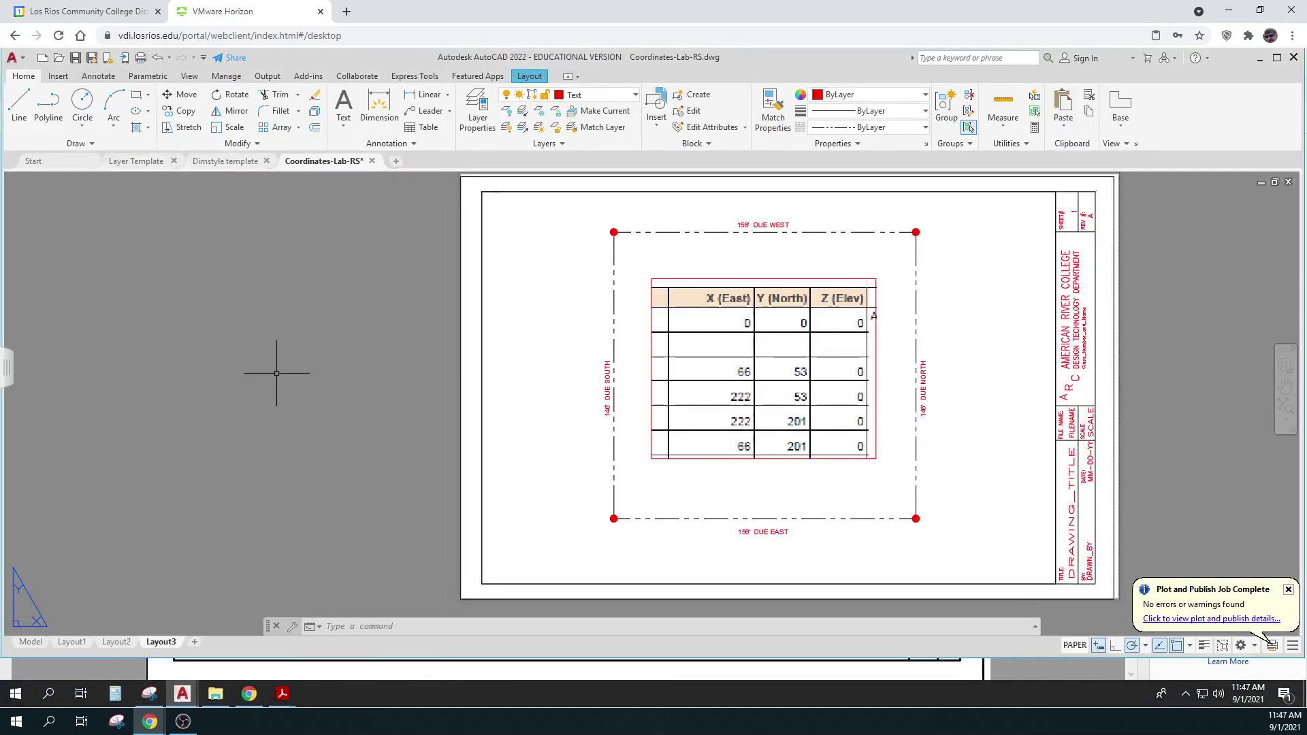
Bring the Coordinates-Lab-RS.dwg window with Layout3 back into view
{"action": "mouse_move", "coordinate": [225, 166]}
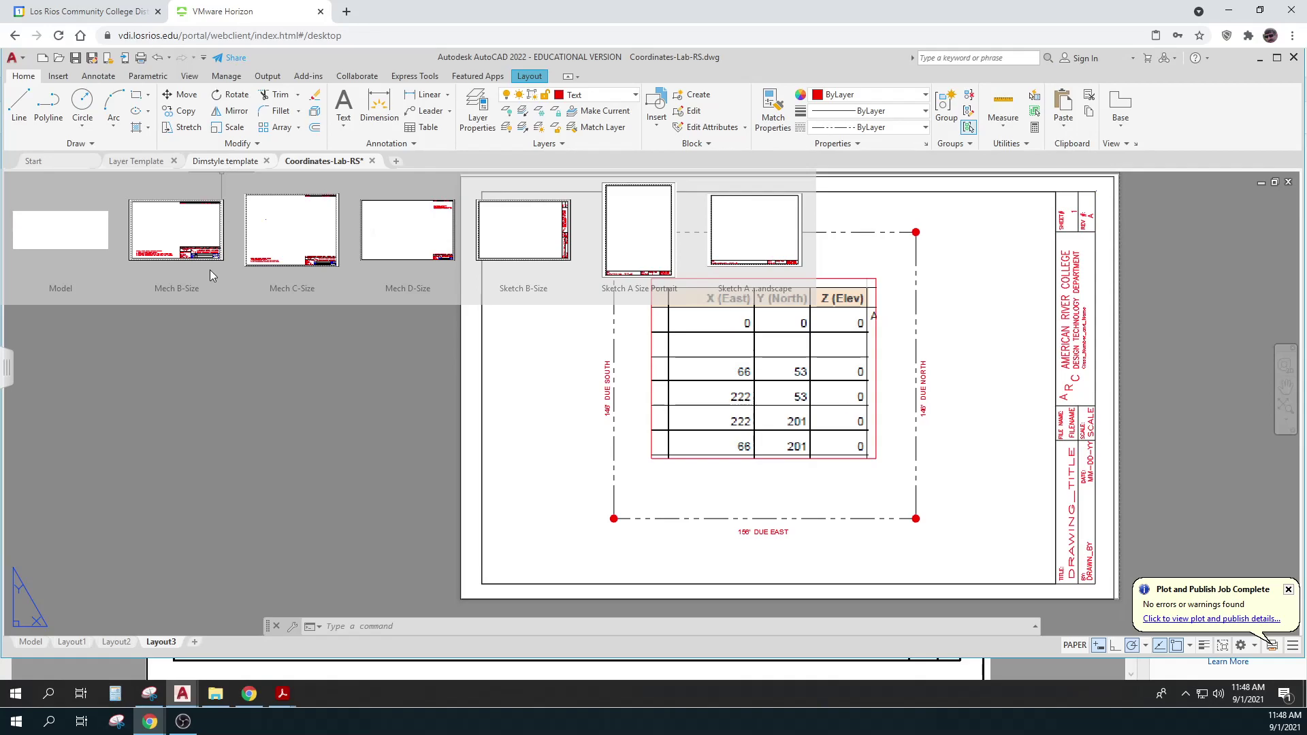
Open and close DesignCenter with DC, then review the drawing's layers in Layer Properties Manager
{"action": "type", "text": "dc"}
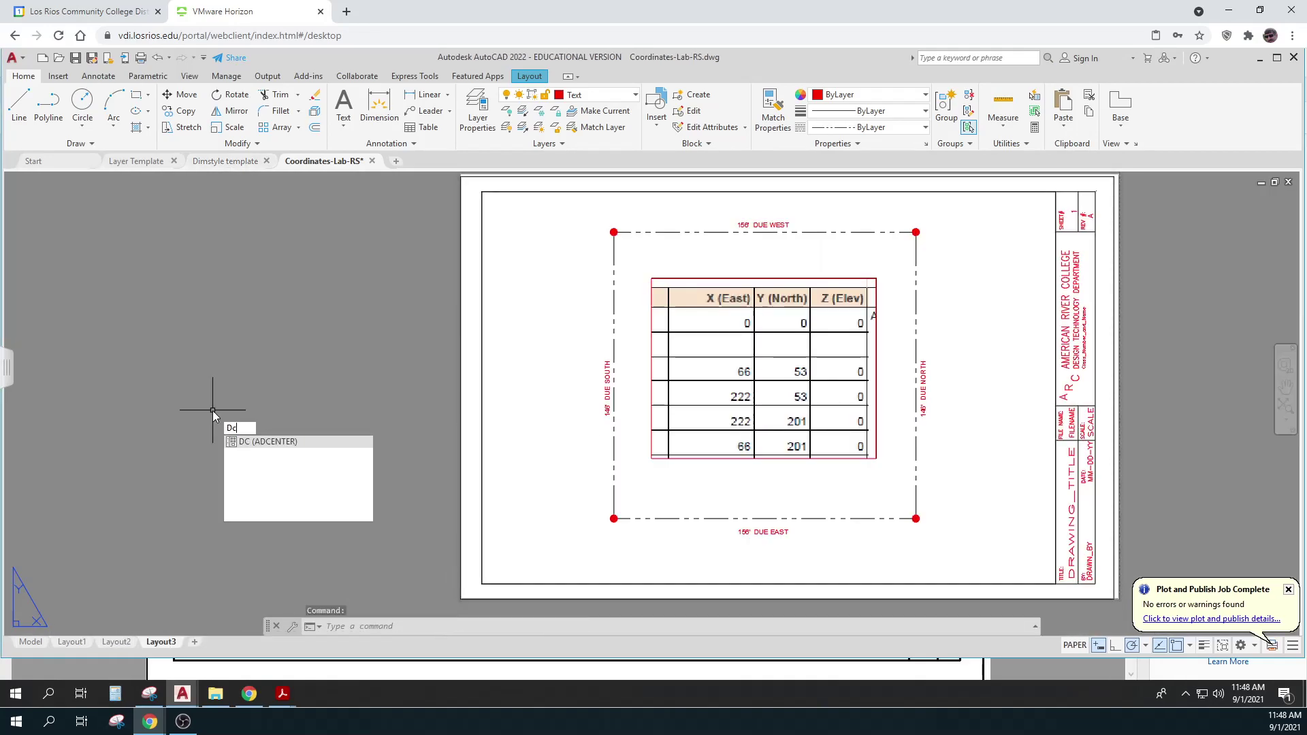
{"action": "key", "text": "Return"}
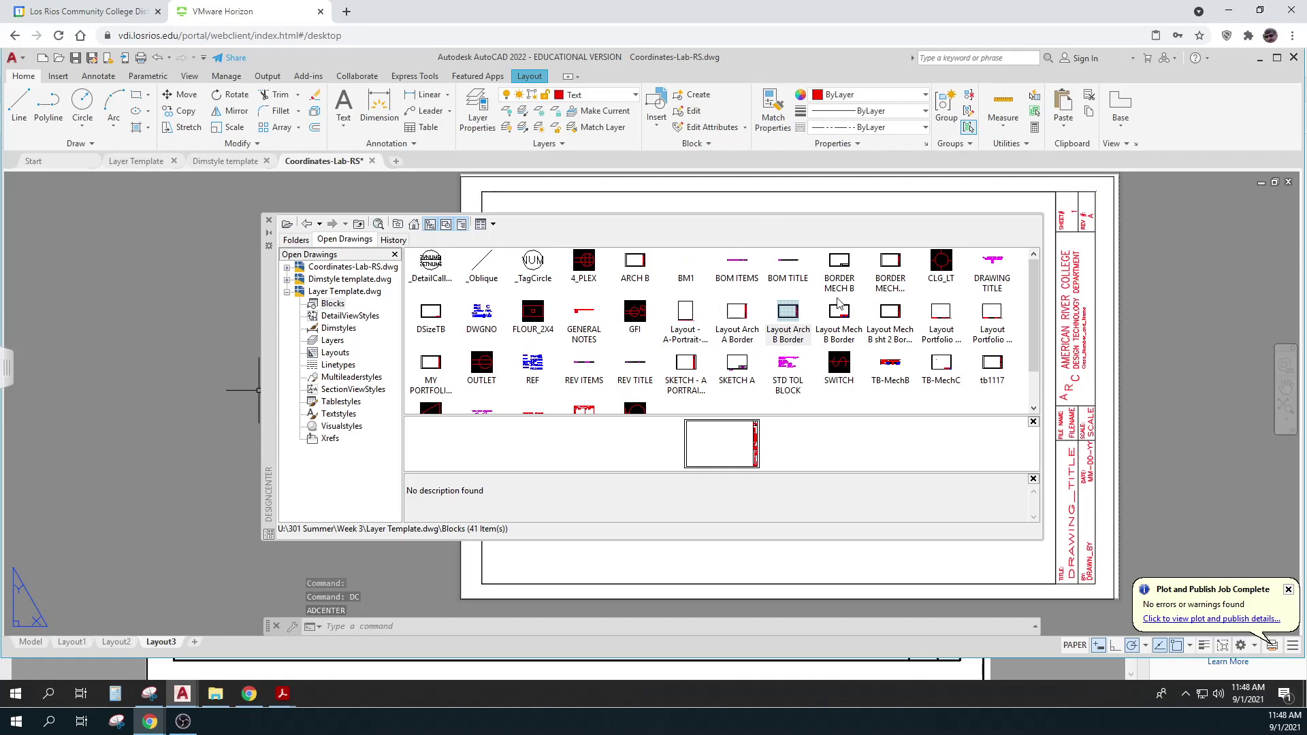
{"action": "left_click", "coordinate": [270, 223]}
{"action": "left_click", "coordinate": [484, 98]}
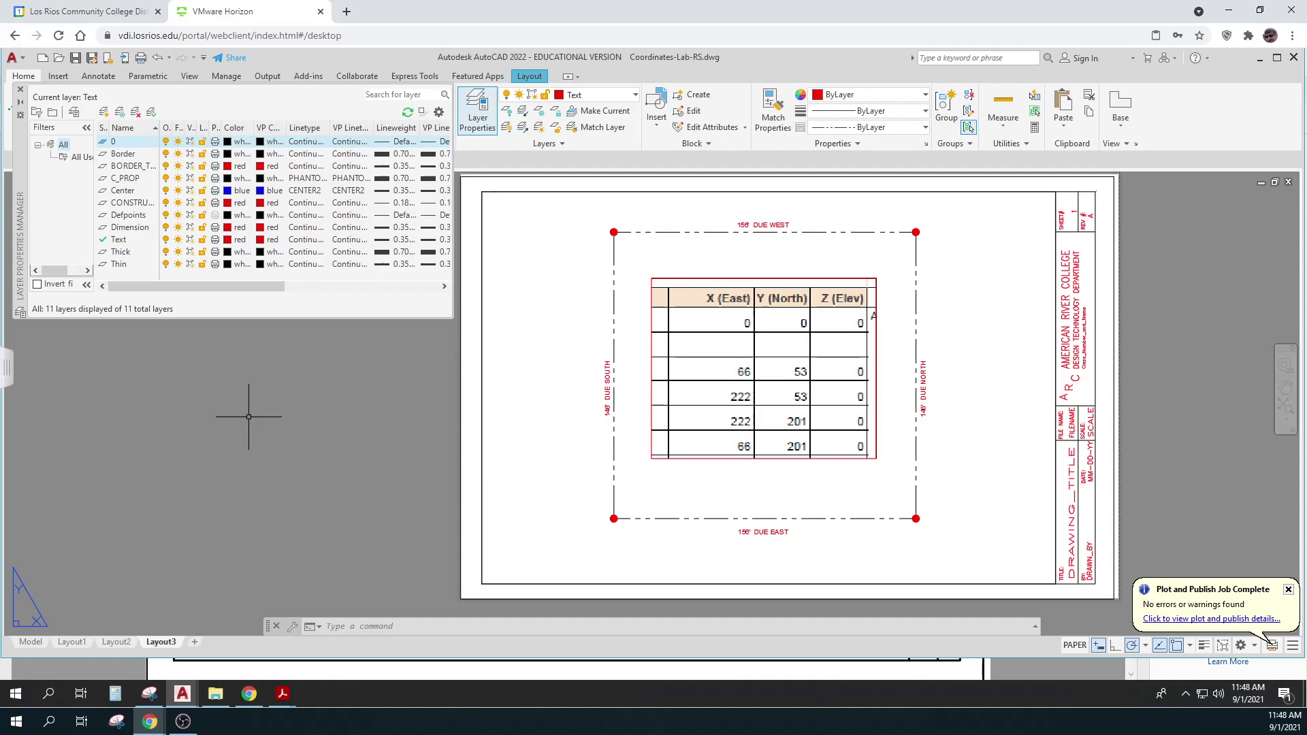
{"action": "left_click", "coordinate": [20, 89]}
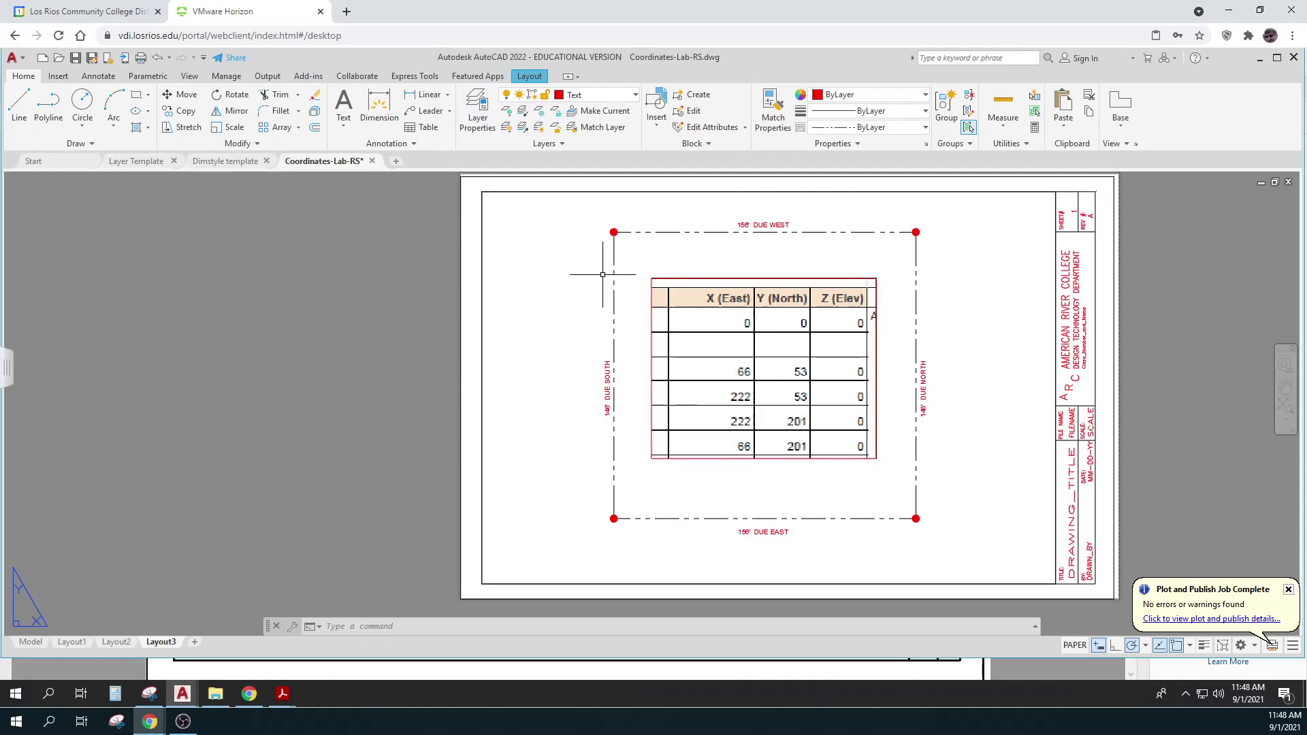
{"action": "middle_click_drag", "start_coordinate": [975, 402], "coordinate": [959, 402]}
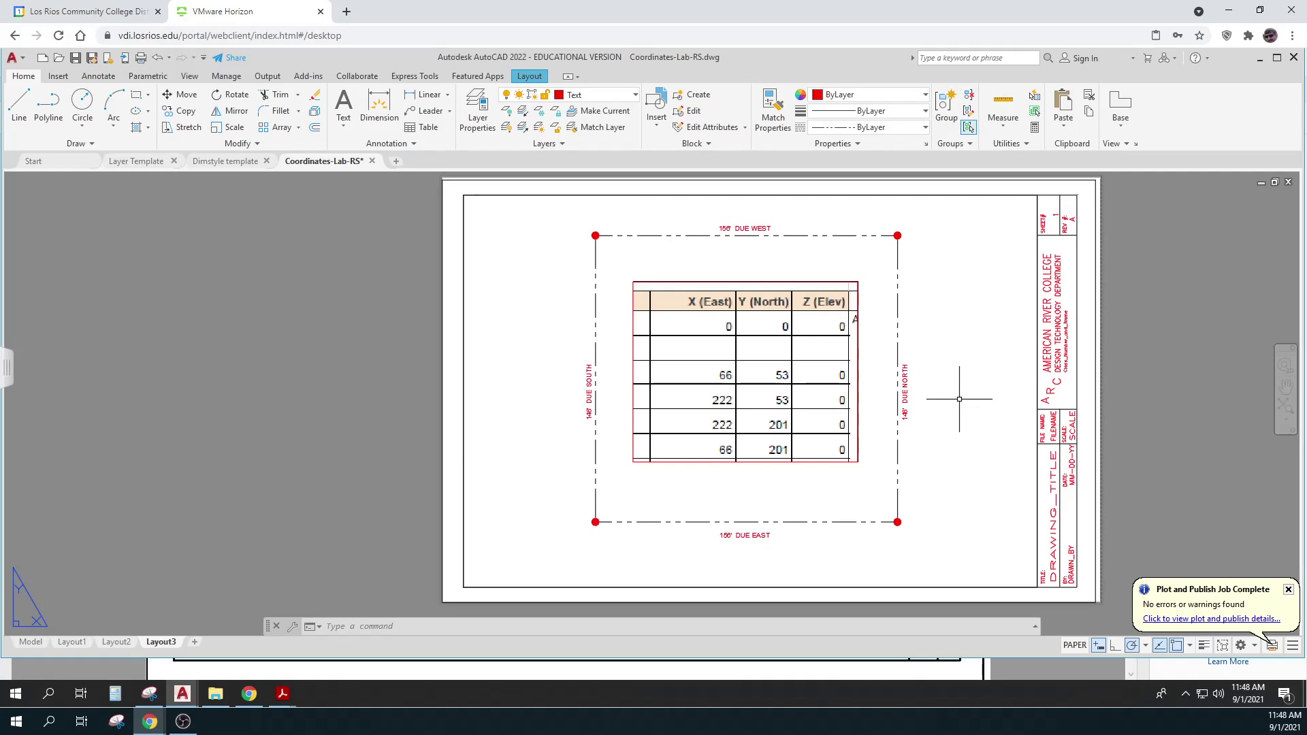
{"action": "left_click", "coordinate": [856, 394]}
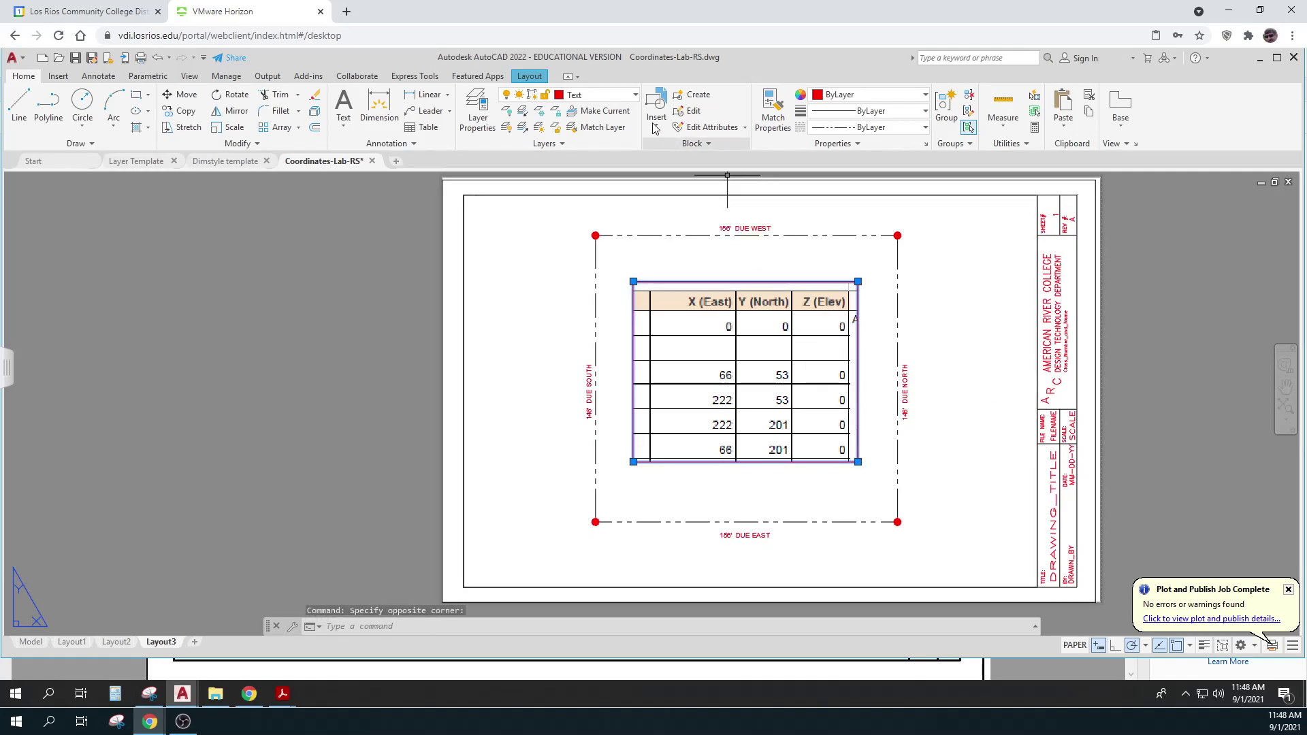
{"action": "left_click", "coordinate": [636, 97]}
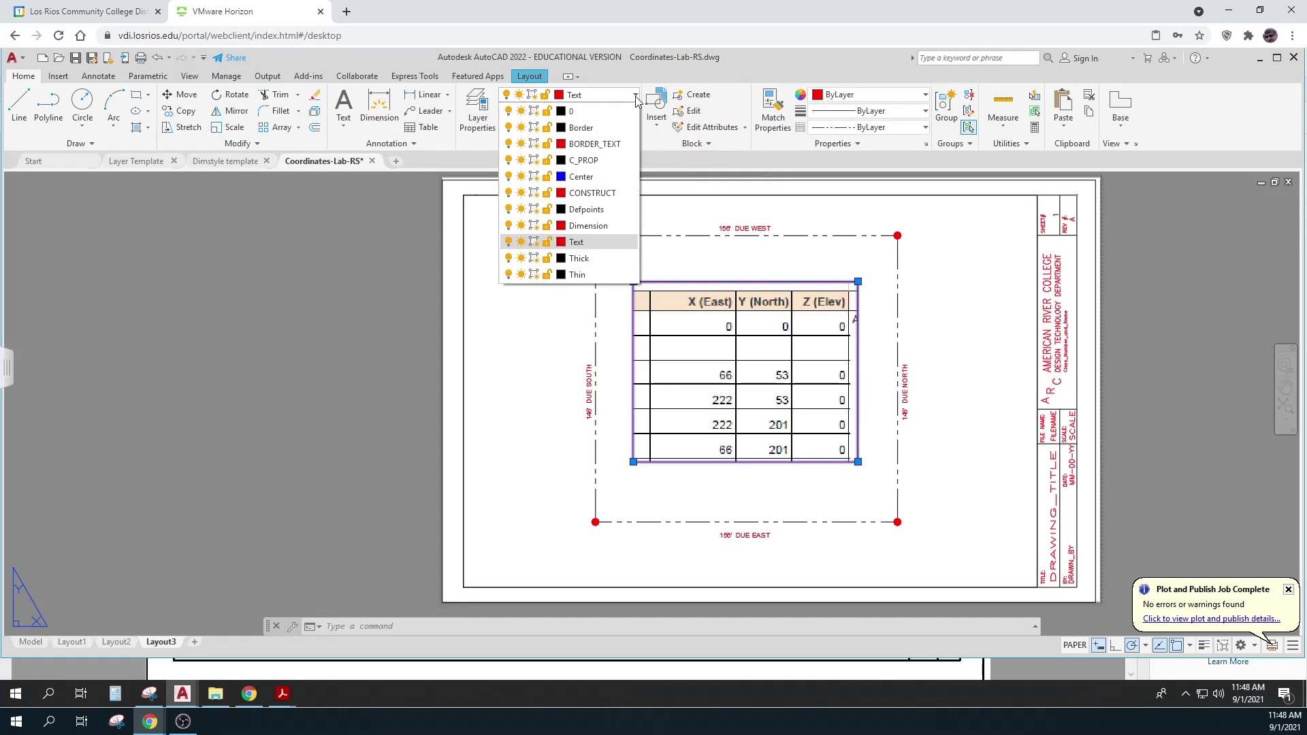
{"action": "key", "text": "Escape"}
{"action": "key", "text": "Escape"}
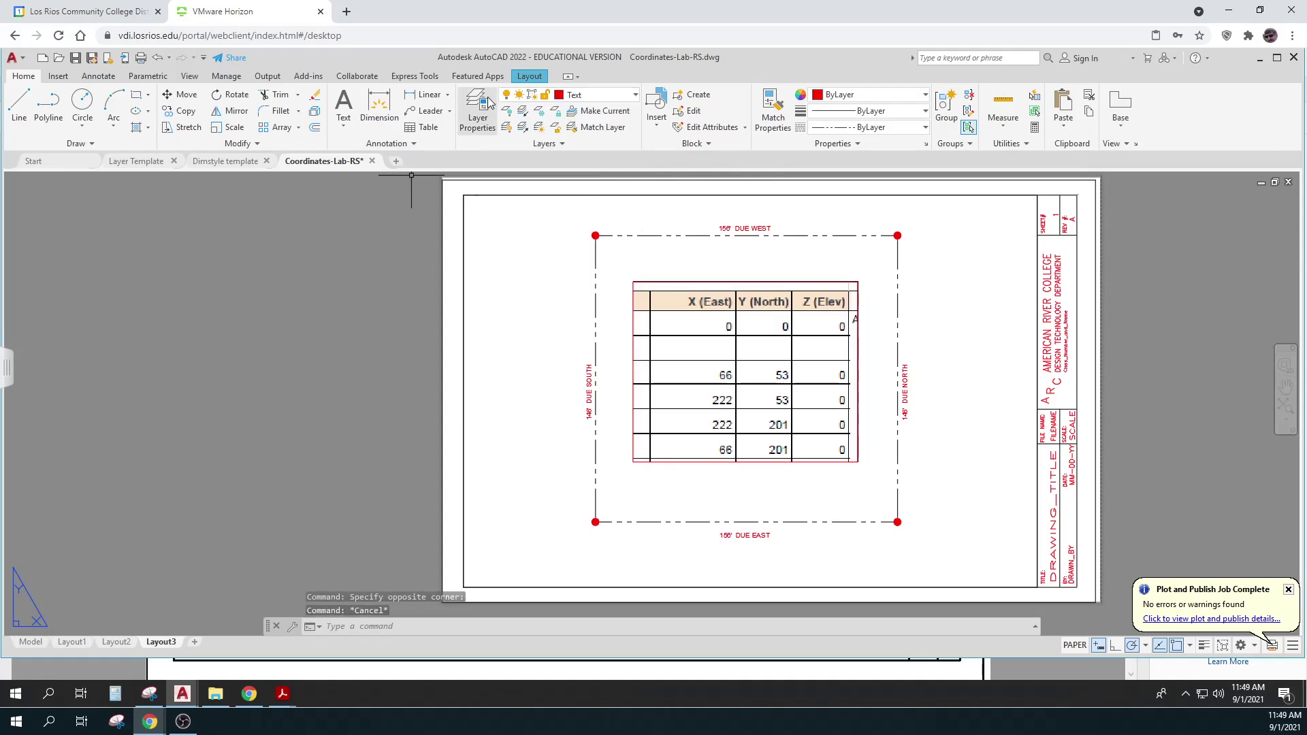
Create a layer named 'image' in Layer Properties and give it colour 250
{"action": "left_click", "coordinate": [477, 110]}
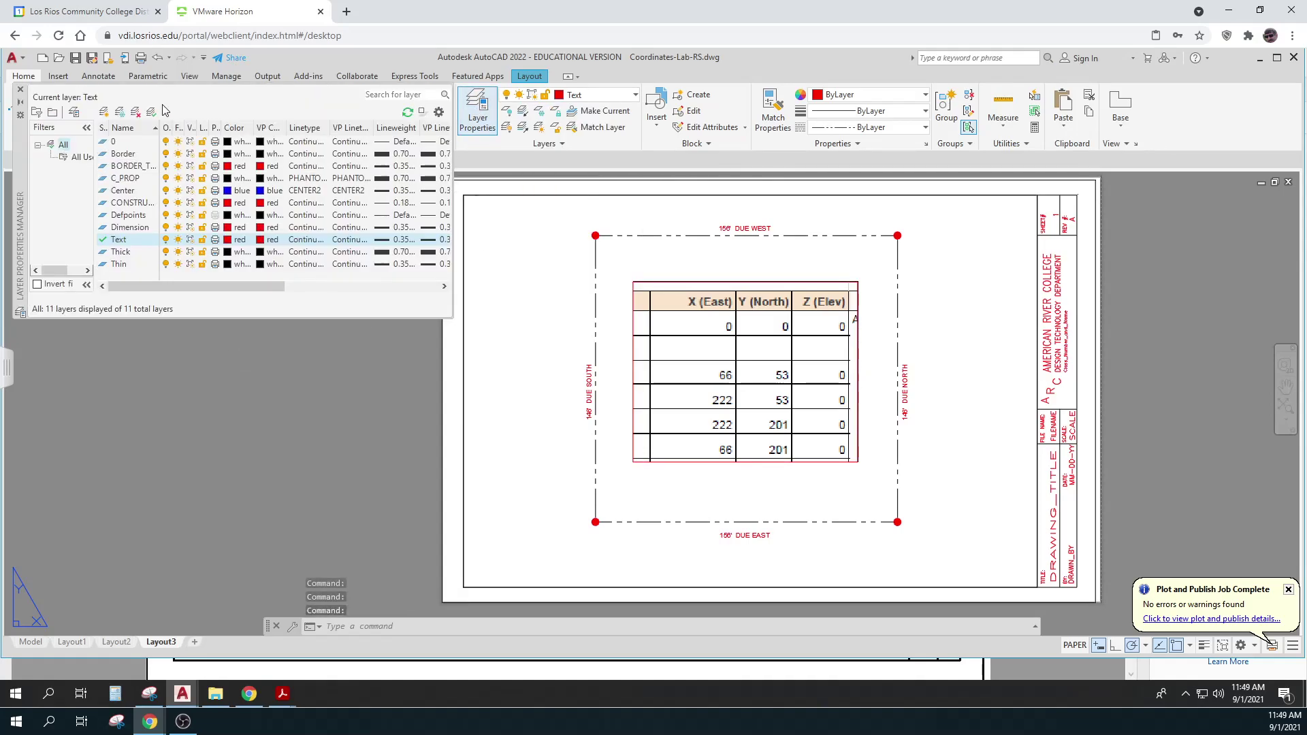
{"action": "left_click", "coordinate": [104, 111]}
{"action": "type", "text": "image"}
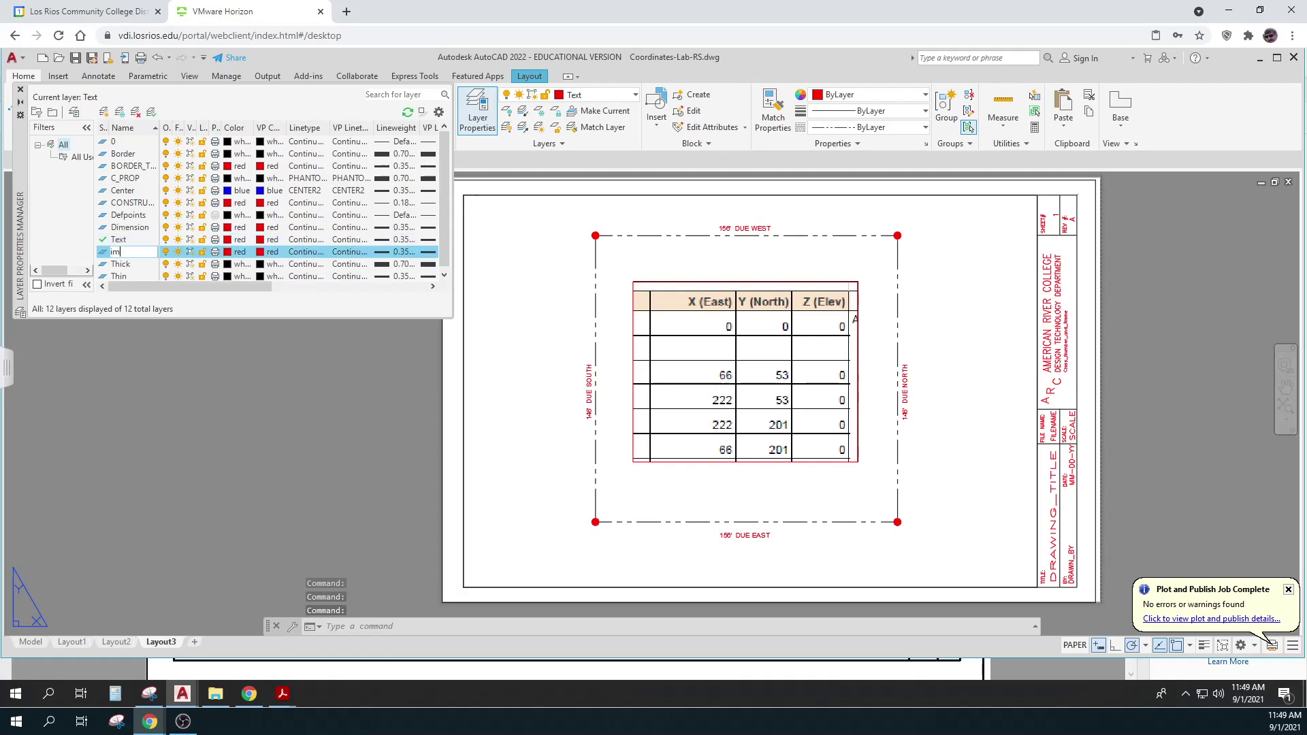
{"action": "left_click", "coordinate": [230, 258]}
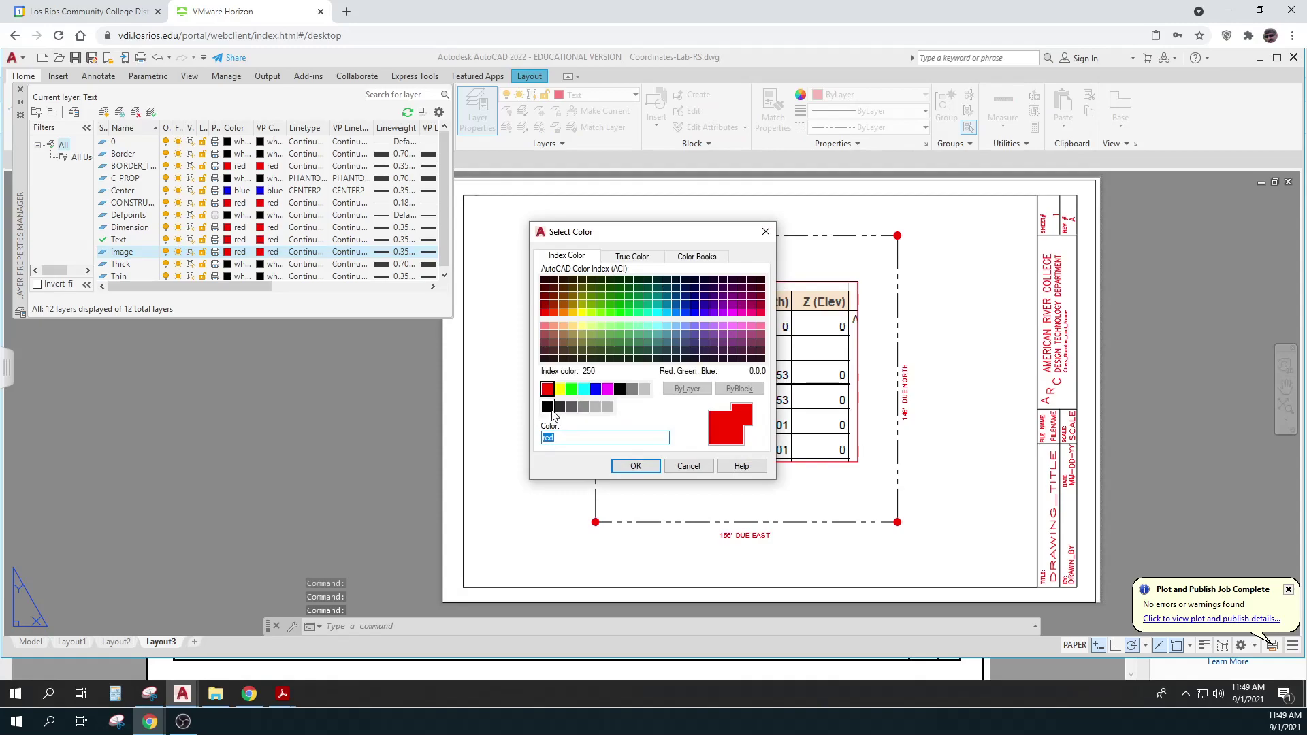
{"action": "left_click", "coordinate": [549, 408]}
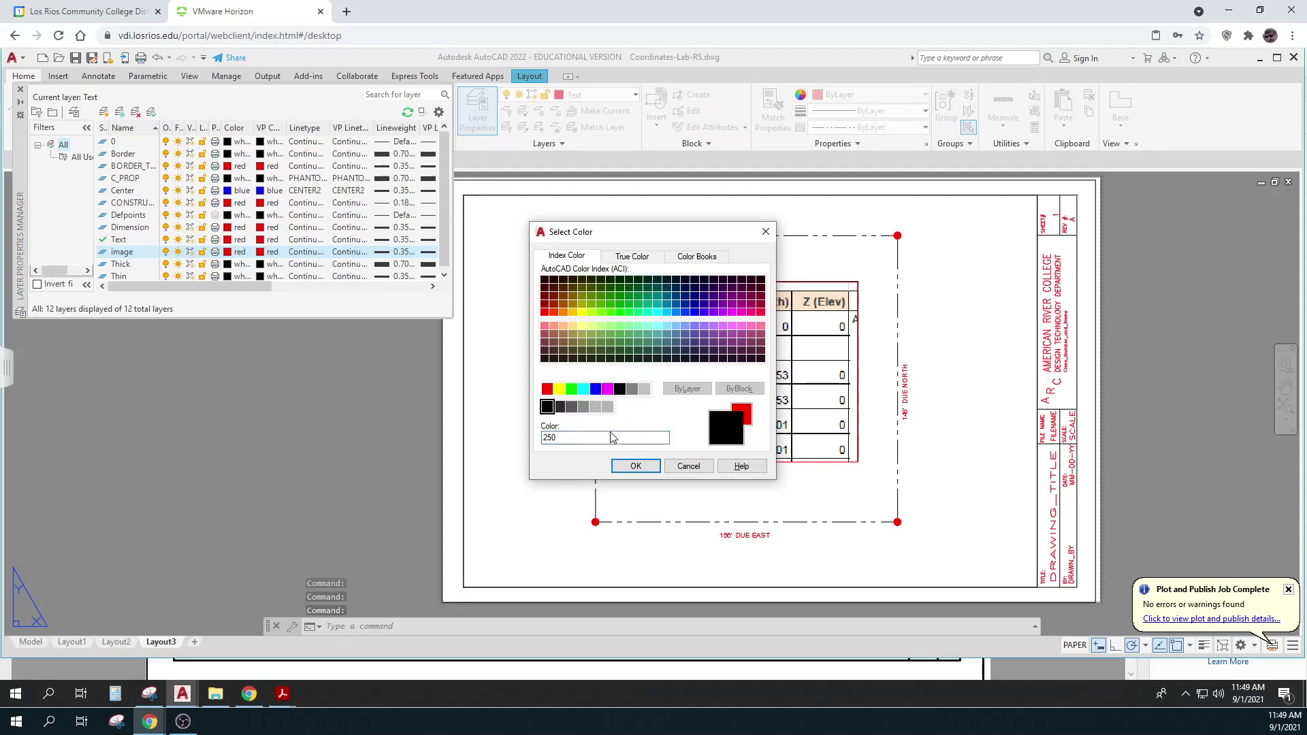
{"action": "left_click", "coordinate": [636, 467]}
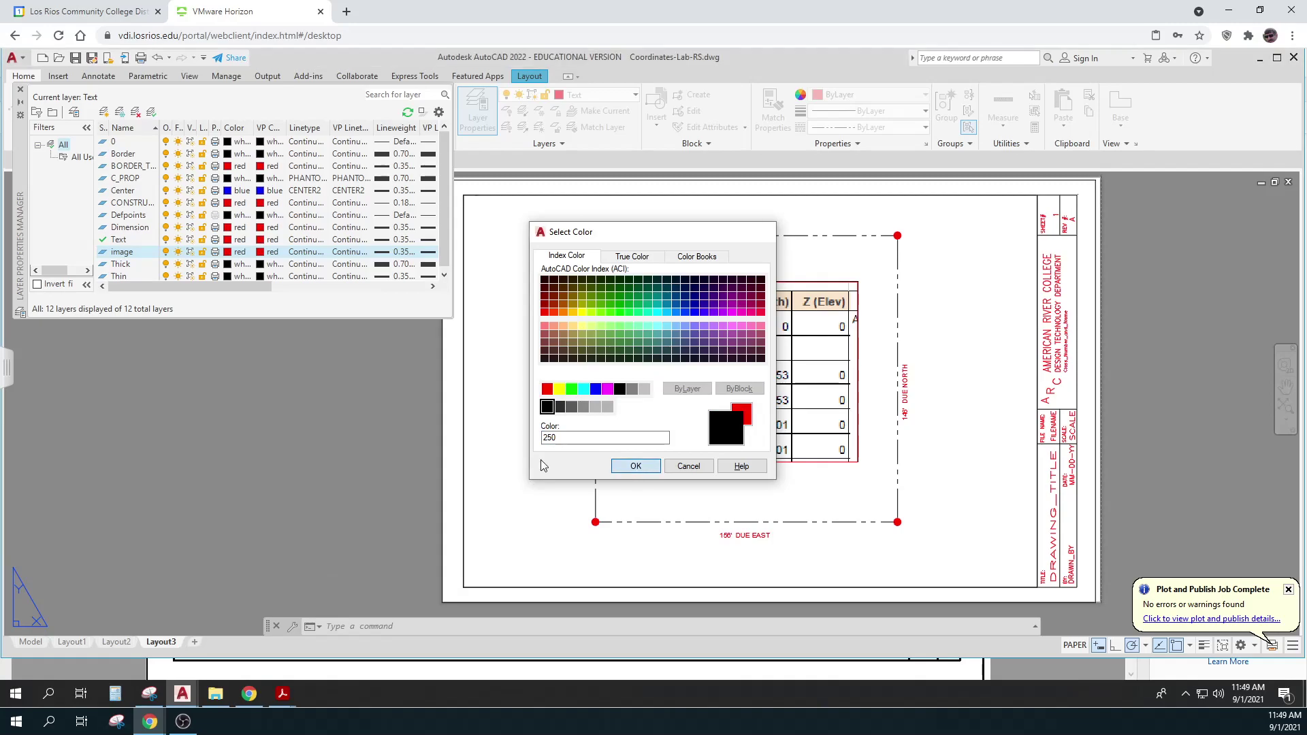
{"action": "key", "text": "Escape"}
{"action": "key", "text": "Escape"}
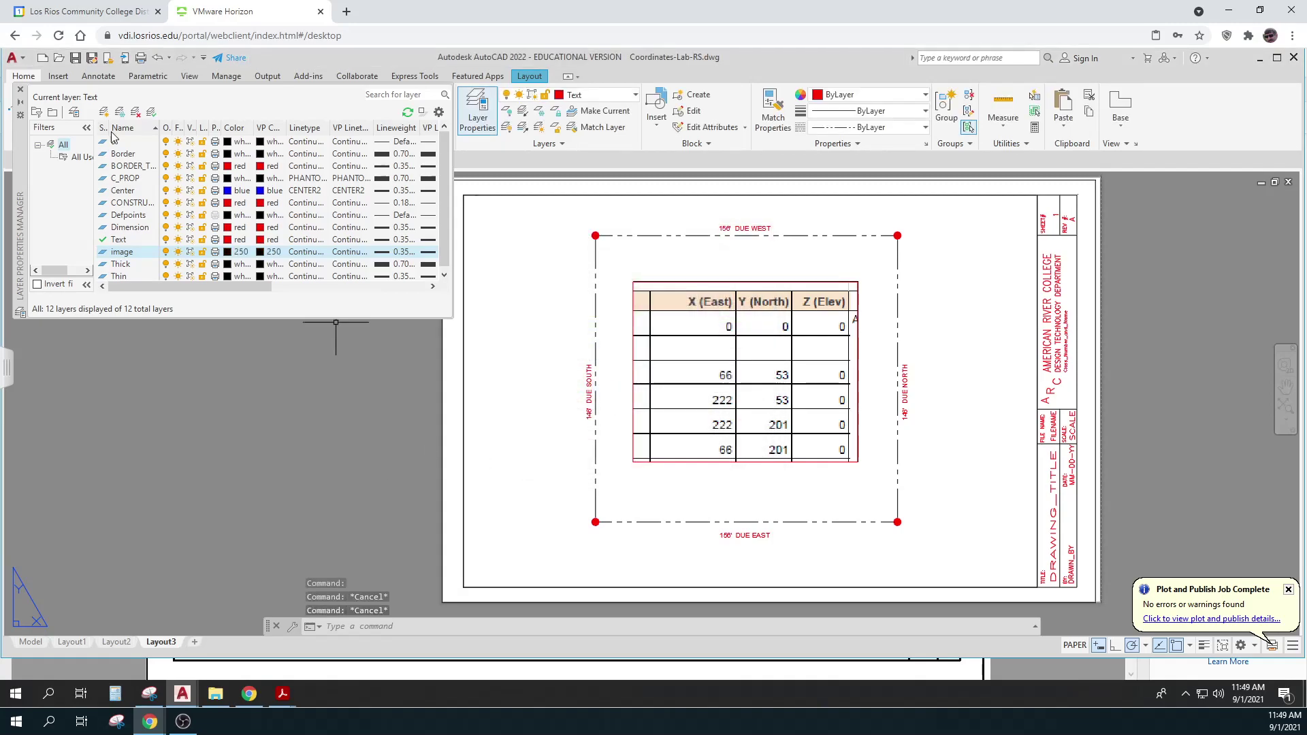
Set the coordinate table image's Transparency to 70 in its Properties, then clear the selection
{"action": "left_click", "coordinate": [21, 90]}
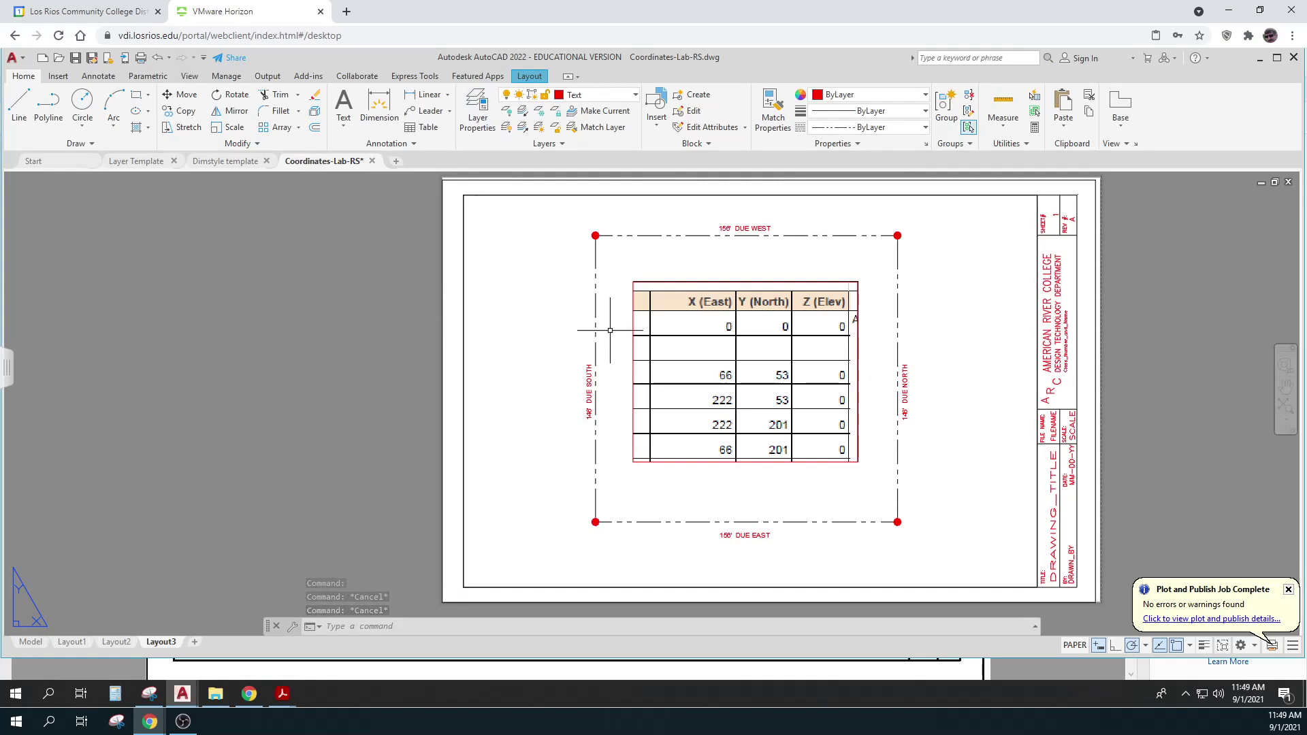
{"action": "left_click", "coordinate": [633, 318]}
{"action": "right_click", "coordinate": [633, 318]}
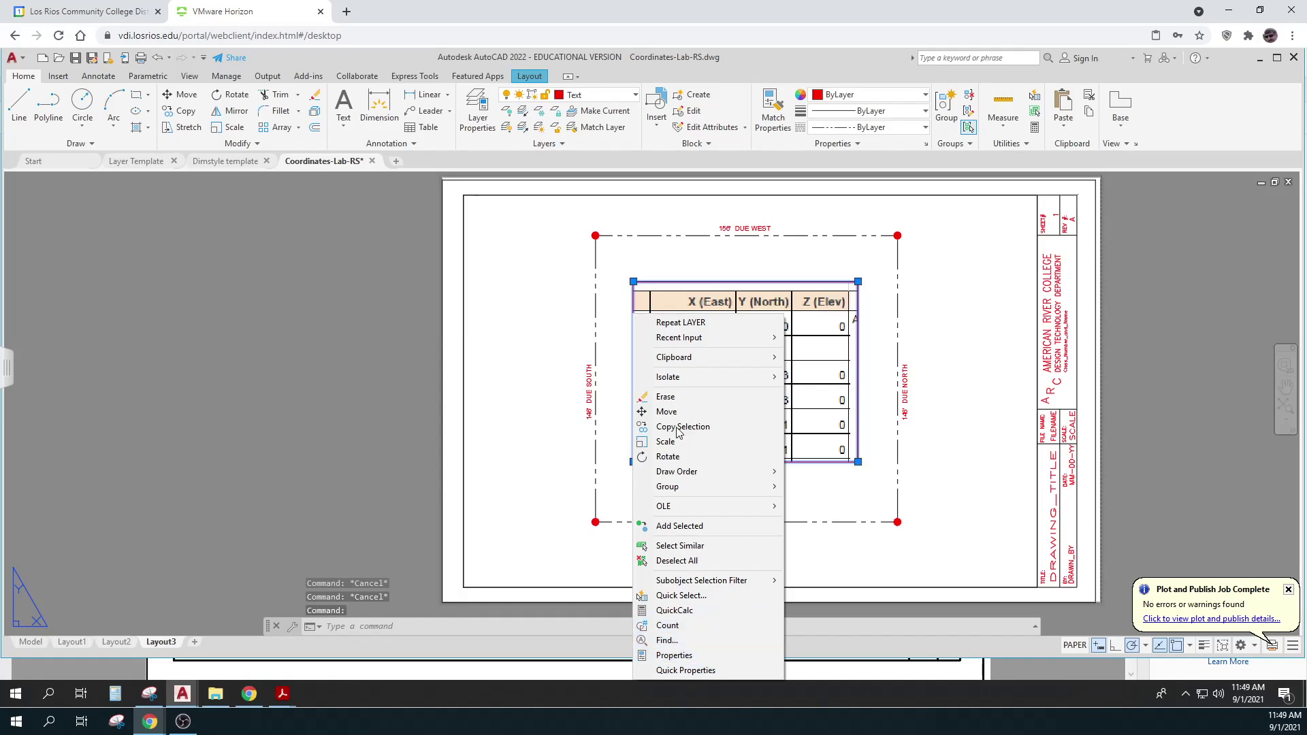
{"action": "left_click", "coordinate": [673, 655]}
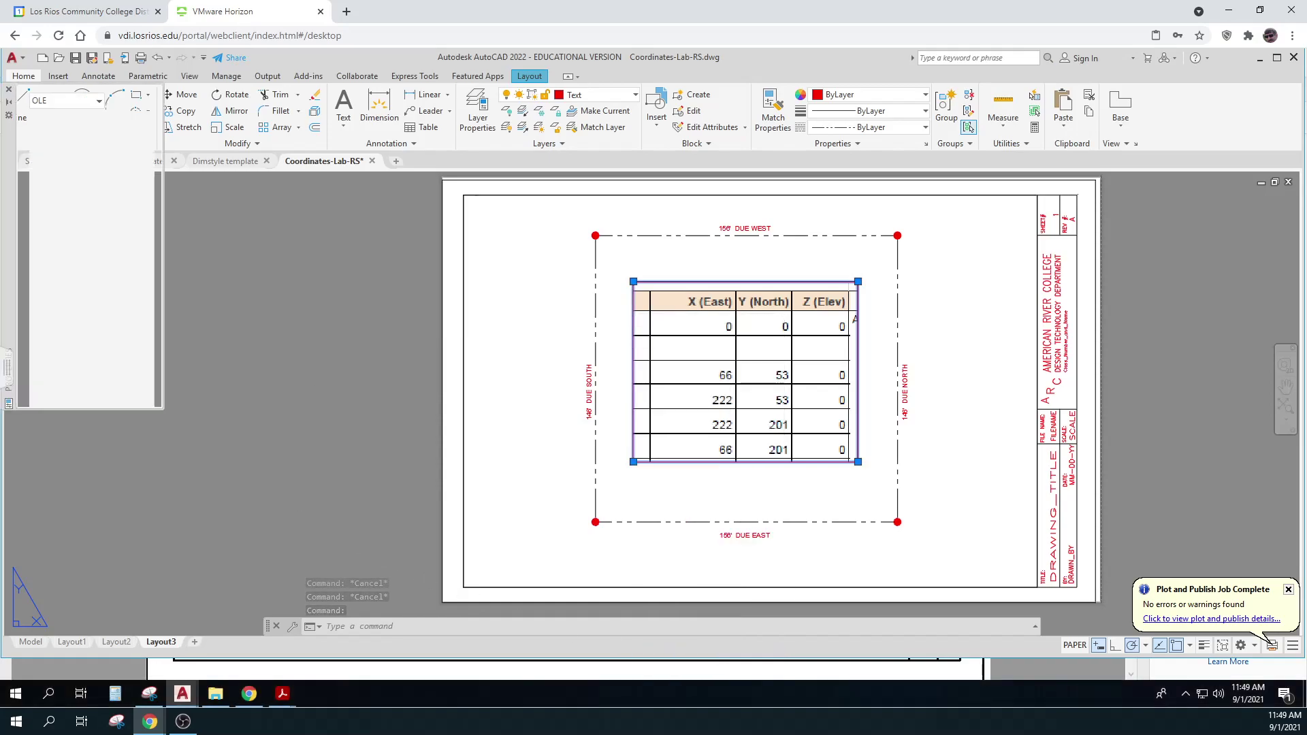
{"action": "left_click", "coordinate": [123, 210]}
{"action": "type", "text": "70"}
{"action": "key", "text": "Return"}
{"action": "left_click", "coordinate": [244, 316]}
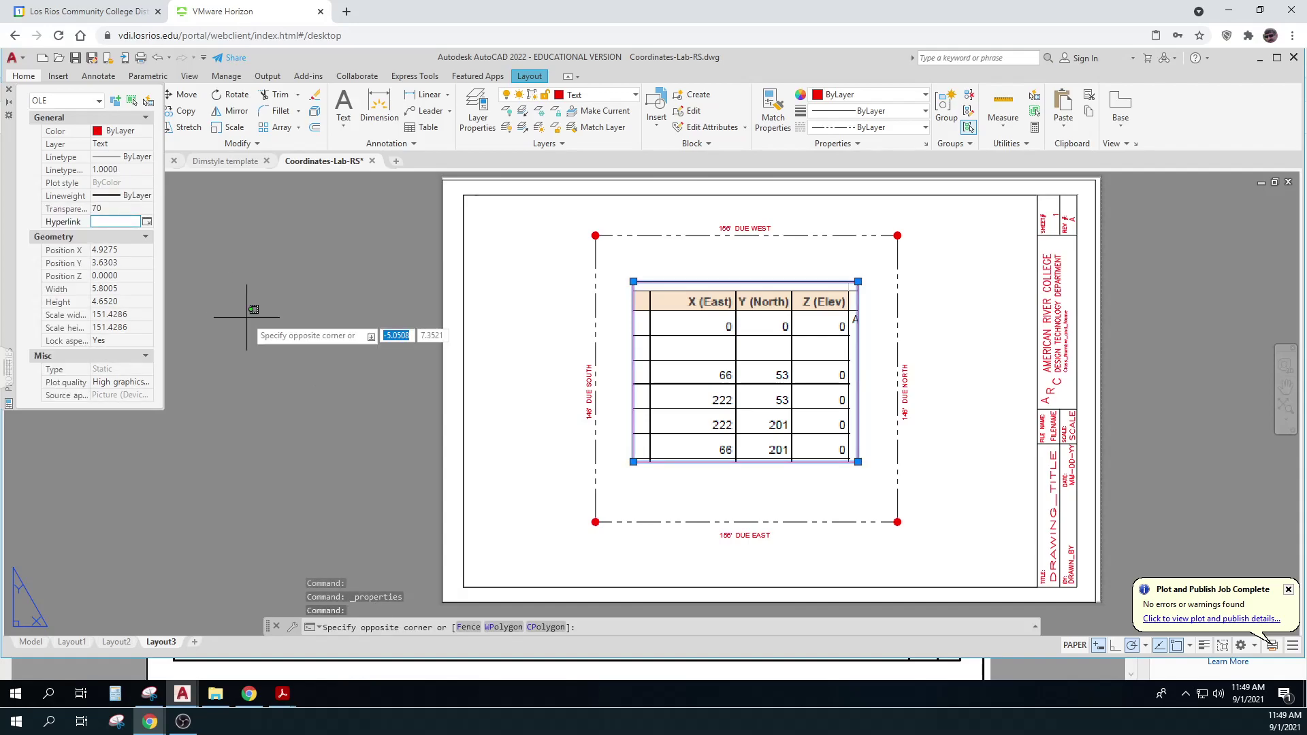
{"action": "key", "text": "Escape"}
{"action": "key", "text": "Escape"}
{"action": "key", "text": "Escape"}
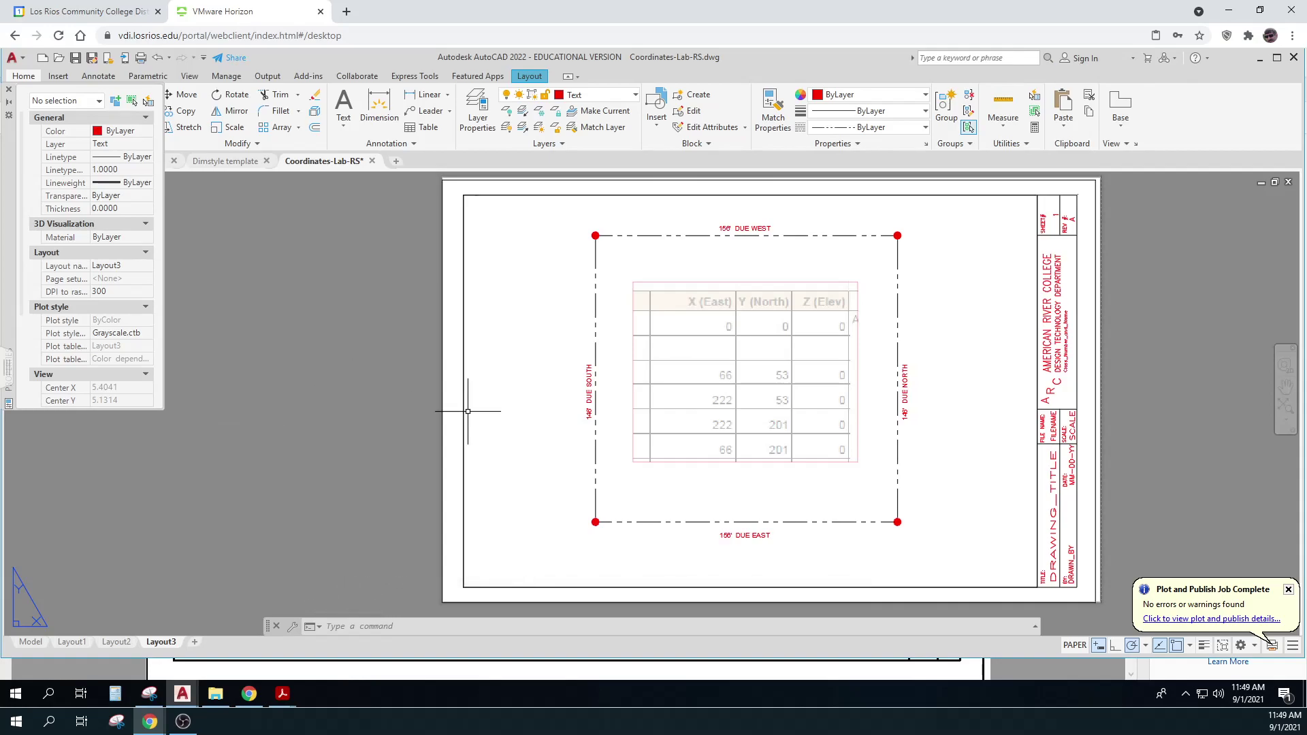
Turn off the image layer and move the coordinate table image onto it
{"action": "left_click", "coordinate": [635, 94]}
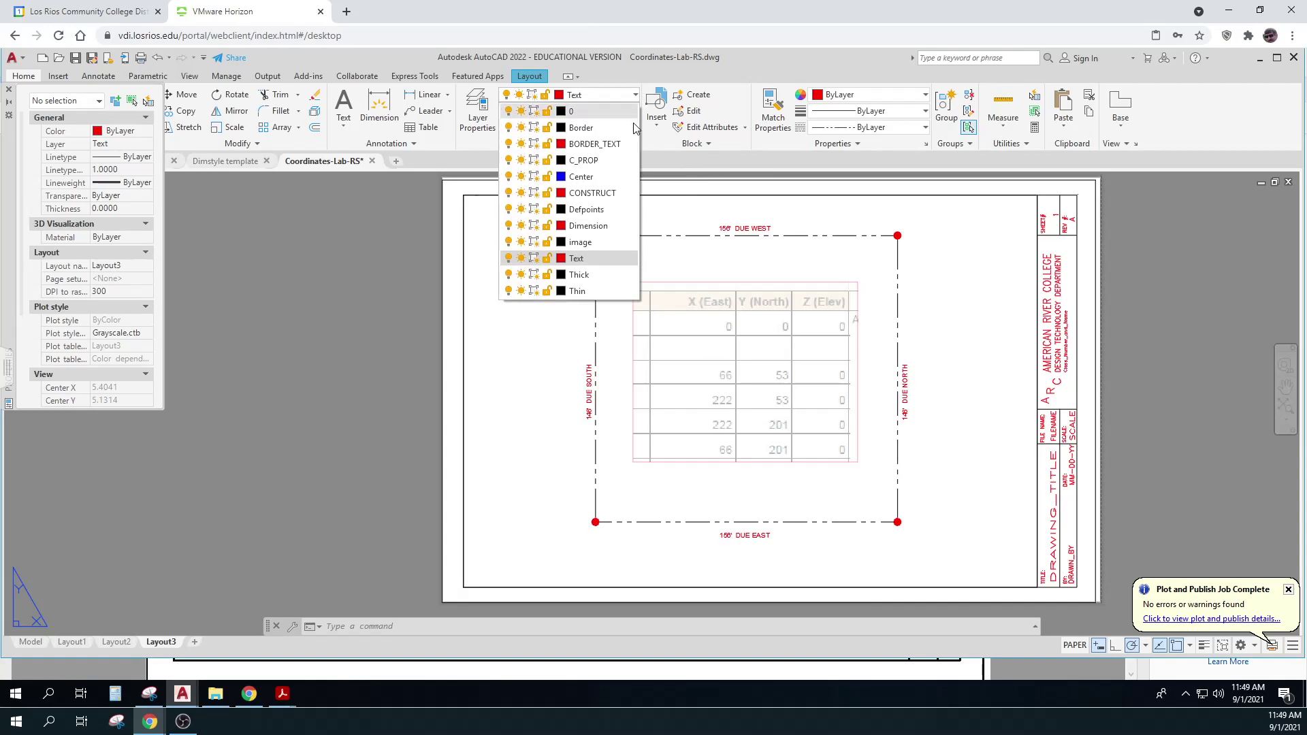
{"action": "left_click", "coordinate": [516, 242]}
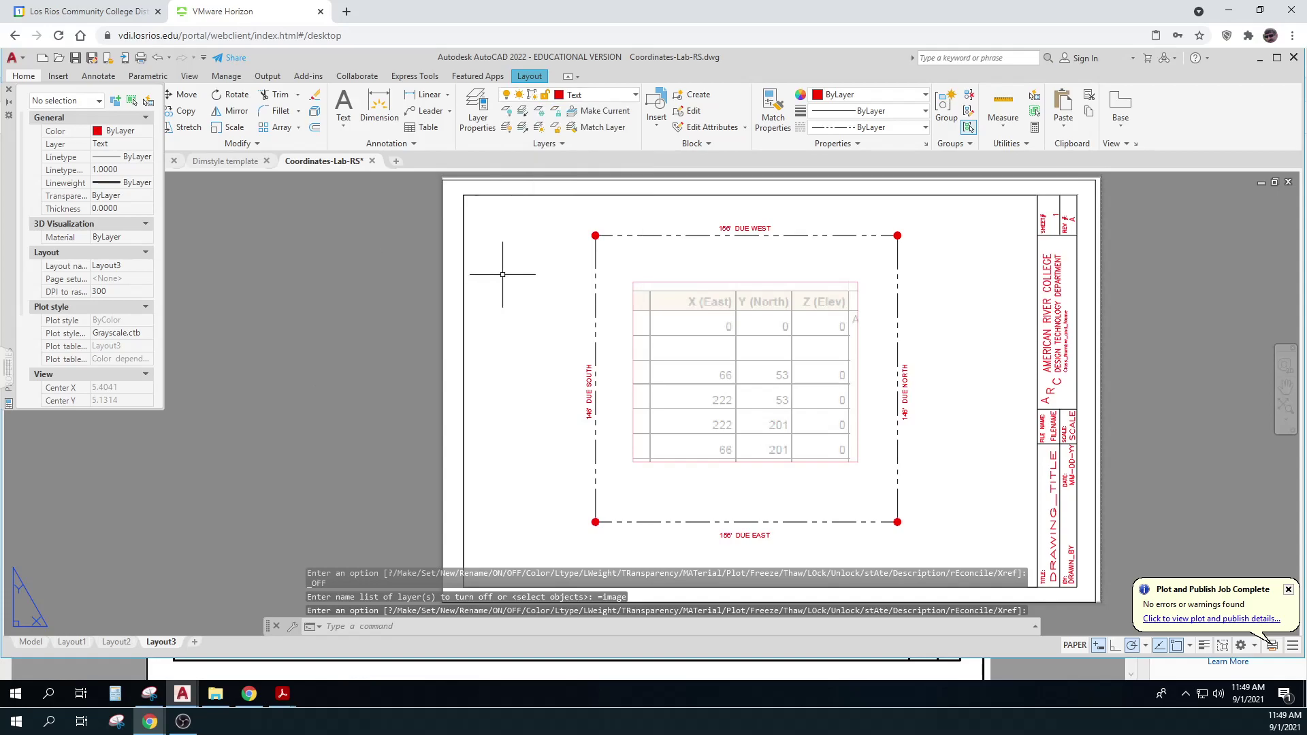
{"action": "key", "text": "Escape"}
{"action": "key", "text": "Escape"}
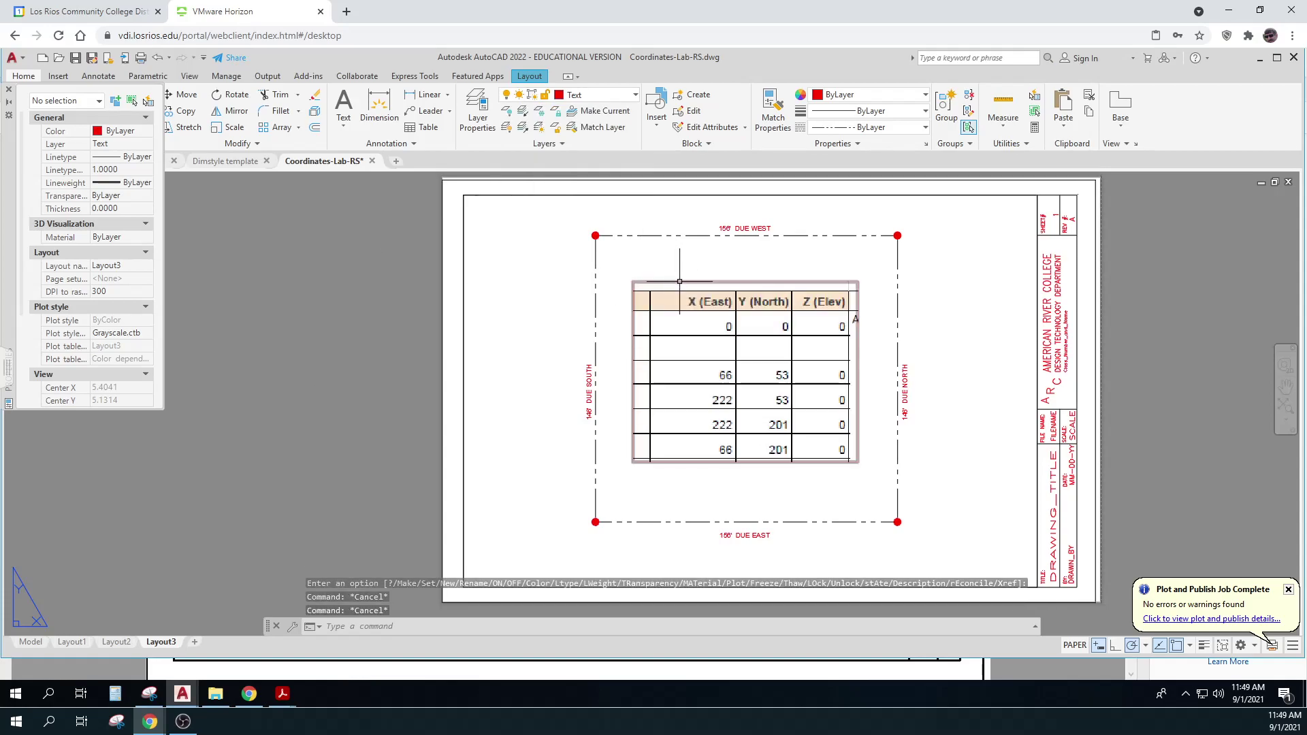
{"action": "left_click", "coordinate": [678, 282]}
{"action": "left_click", "coordinate": [635, 95]}
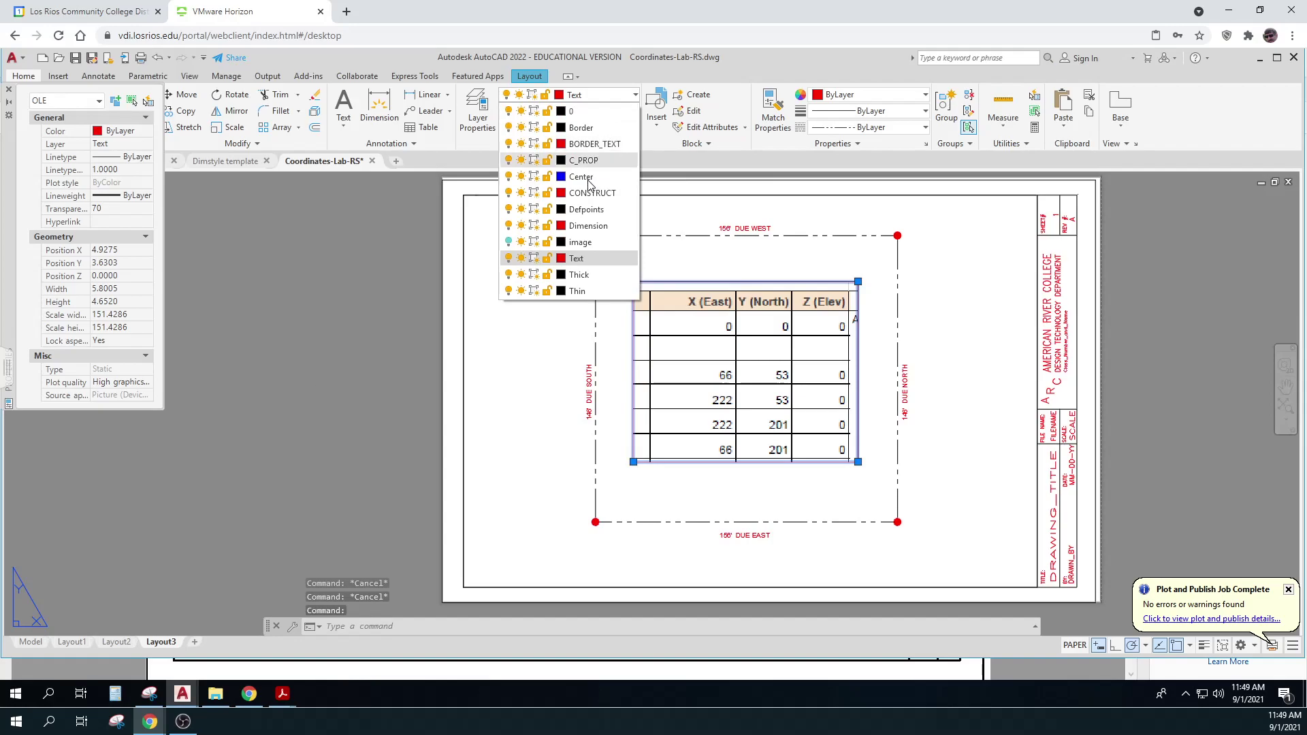
{"action": "left_click", "coordinate": [580, 220]}
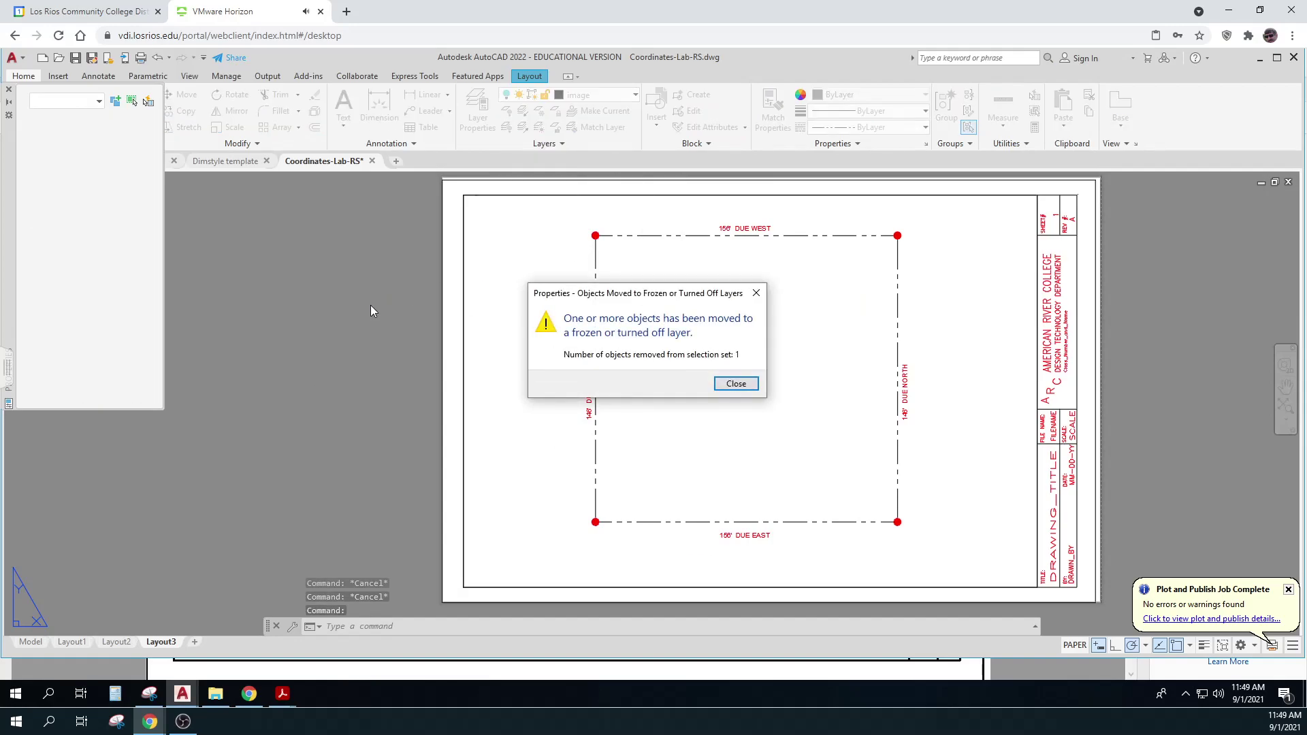
{"action": "key", "text": "Escape"}
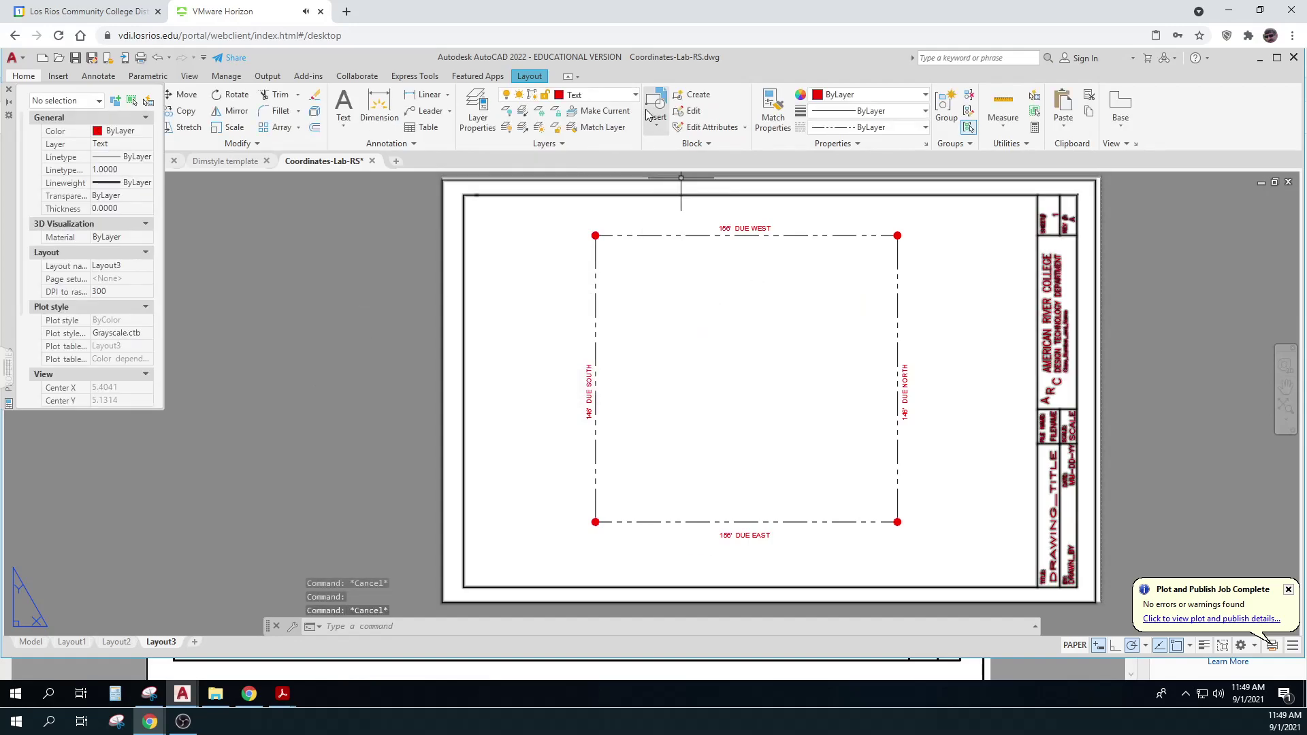
Turn the image layer back on so the faded table shows
{"action": "left_click", "coordinate": [635, 95]}
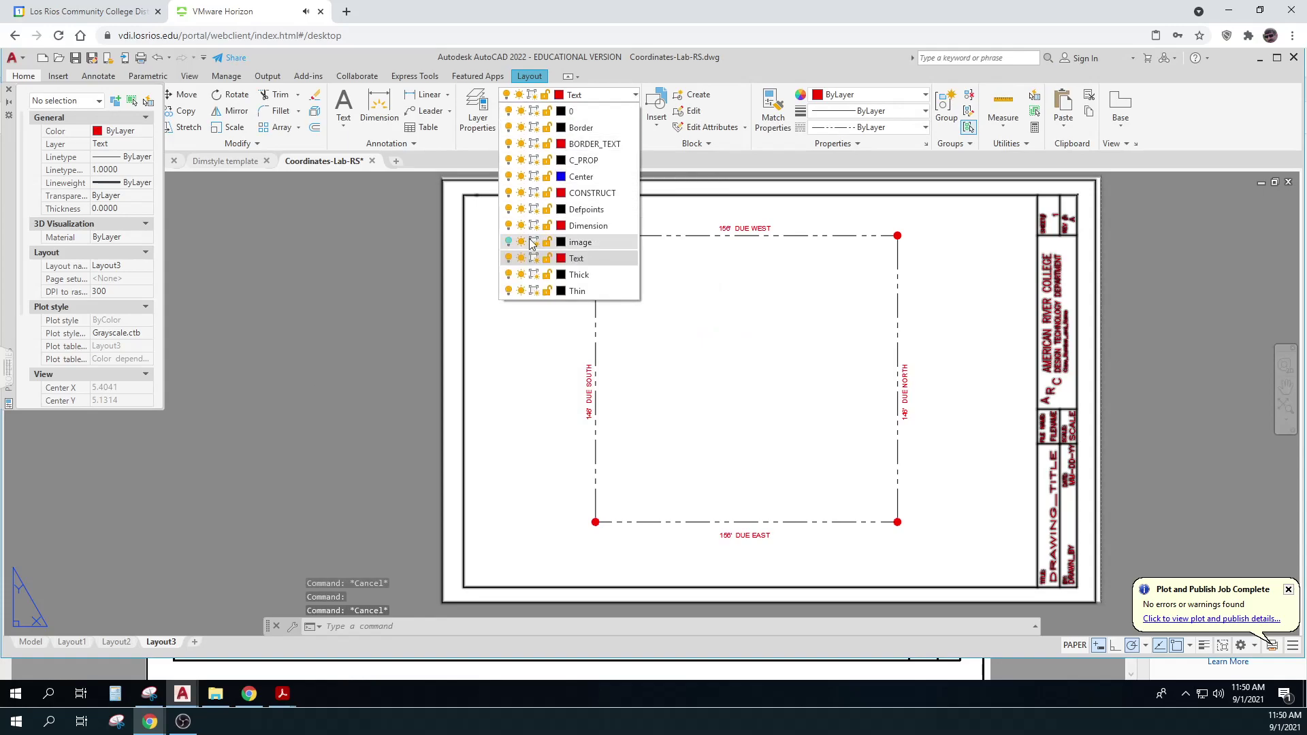
{"action": "left_click", "coordinate": [508, 243]}
{"action": "key", "text": "Escape"}
{"action": "key", "text": "Escape"}
{"action": "key", "text": "Escape"}
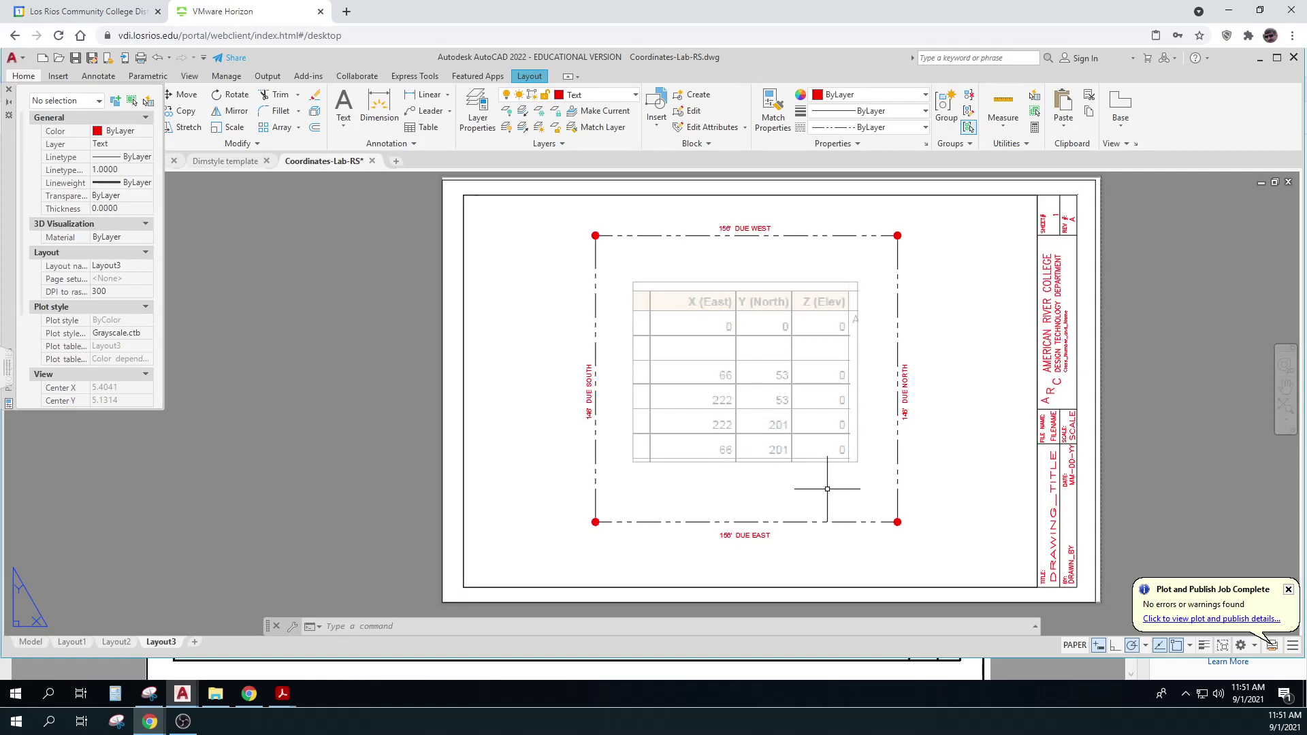
{"action": "key", "text": "Escape"}
{"action": "key", "text": "Escape"}
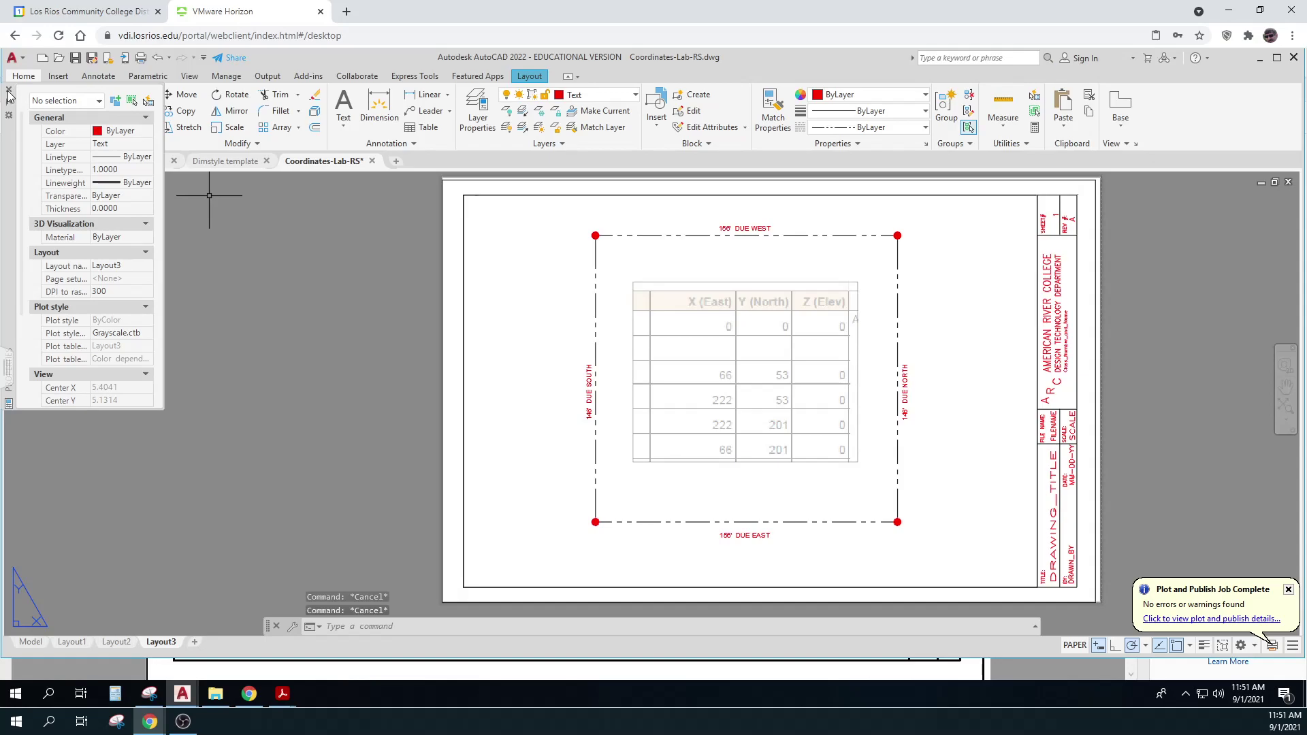
Close the properties palette and navigate Explorer from 301 Summer back to the U: drive
{"action": "left_click", "coordinate": [9, 91]}
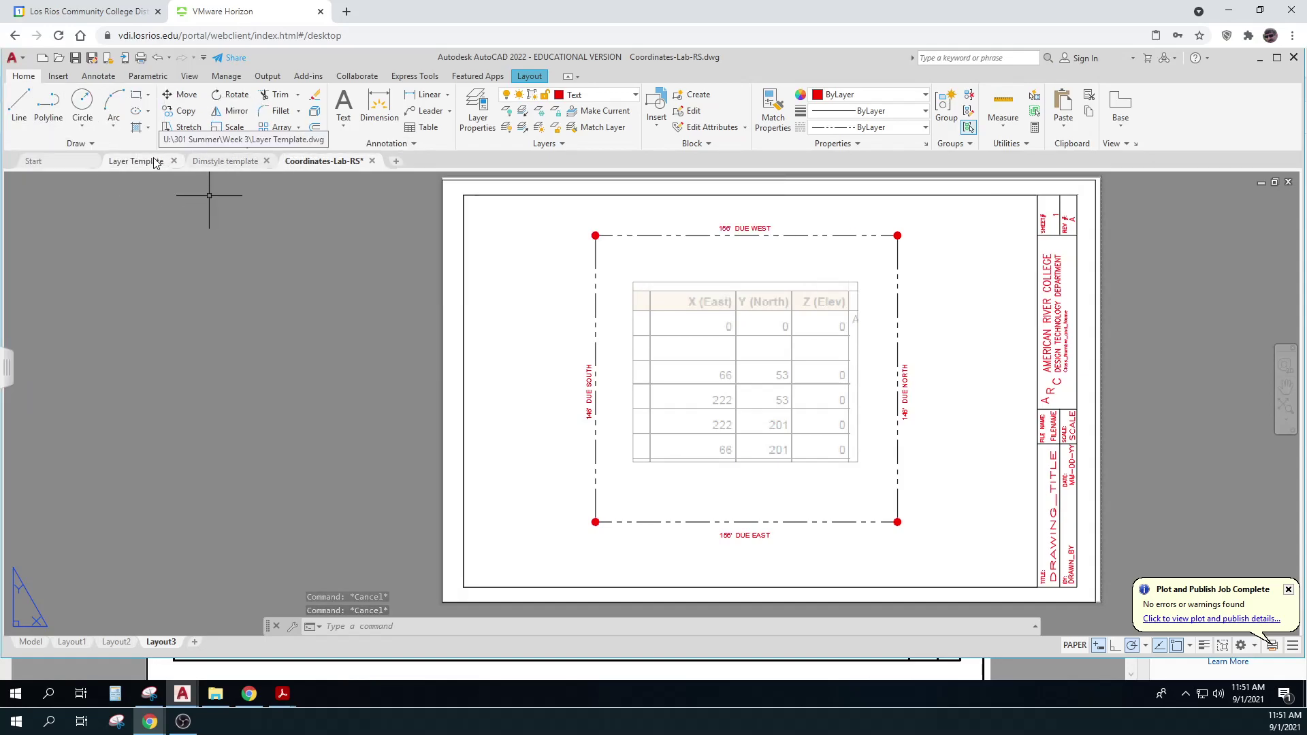
{"action": "mouse_move", "coordinate": [234, 164]}
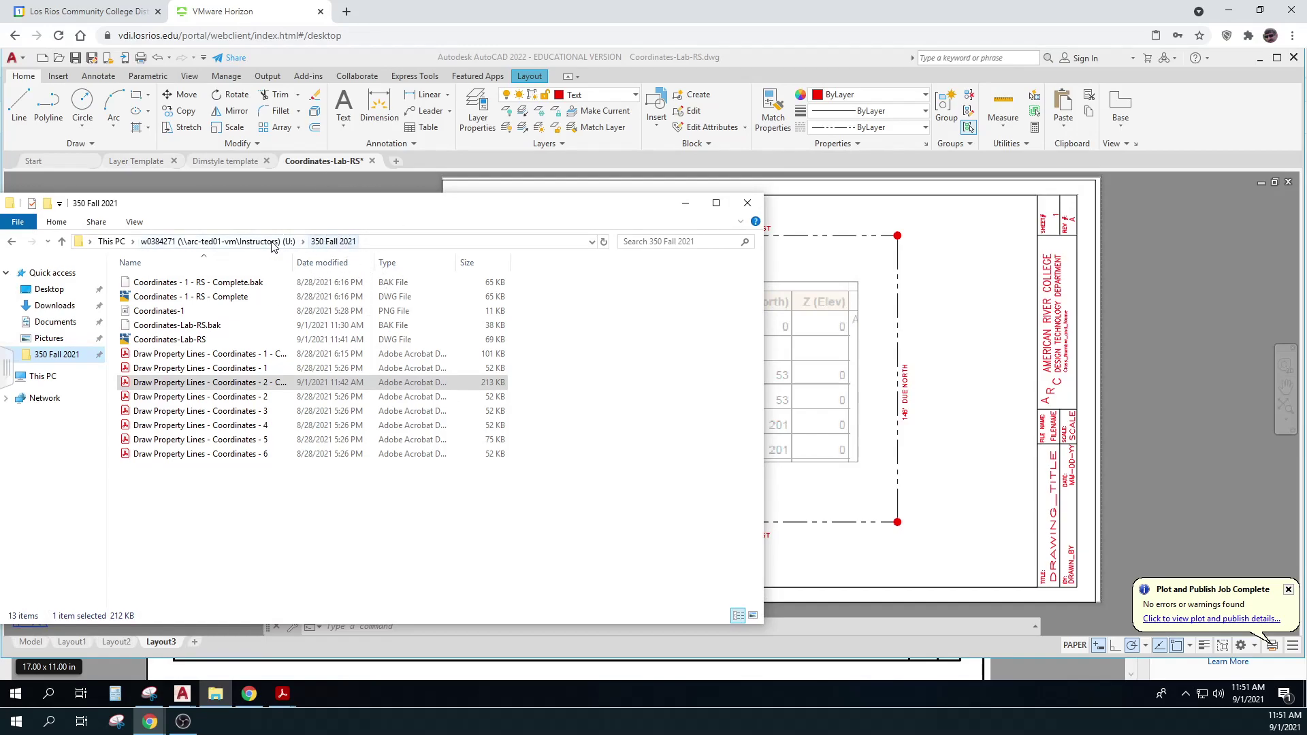
{"action": "left_click", "coordinate": [239, 244]}
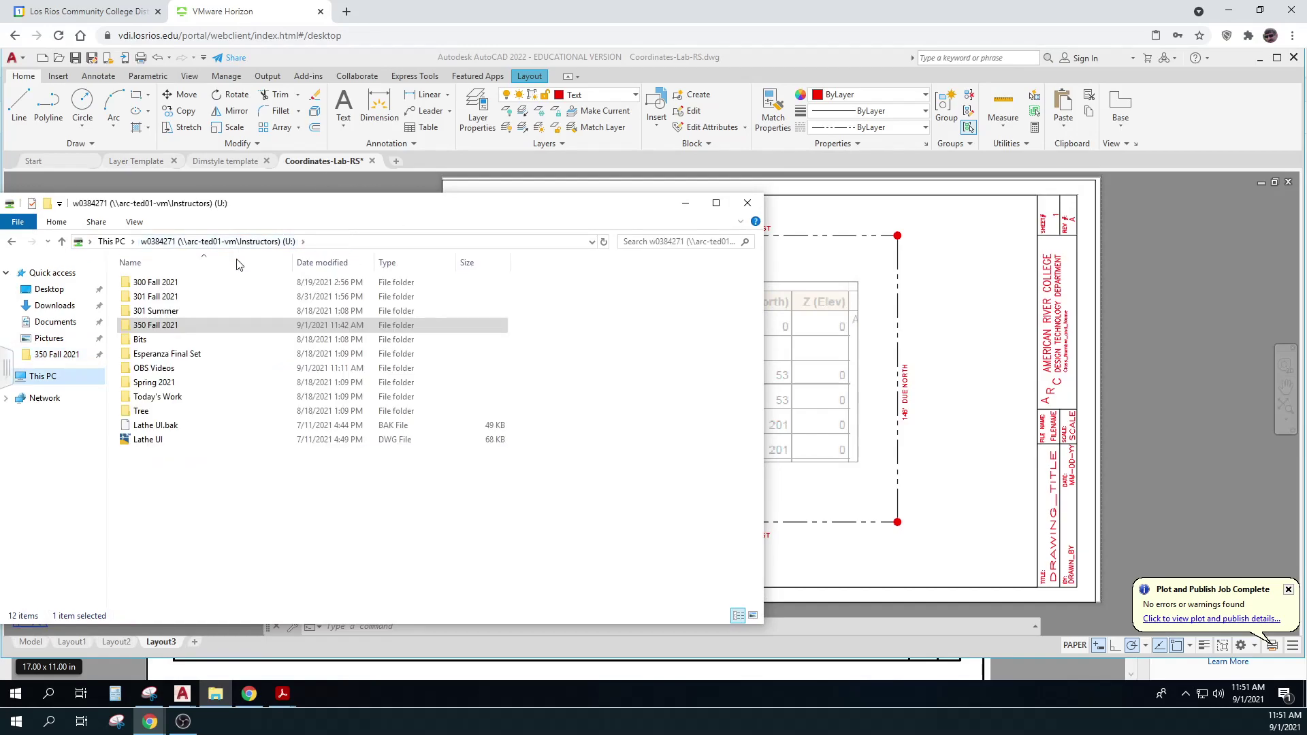
{"action": "double_click", "coordinate": [156, 310]}
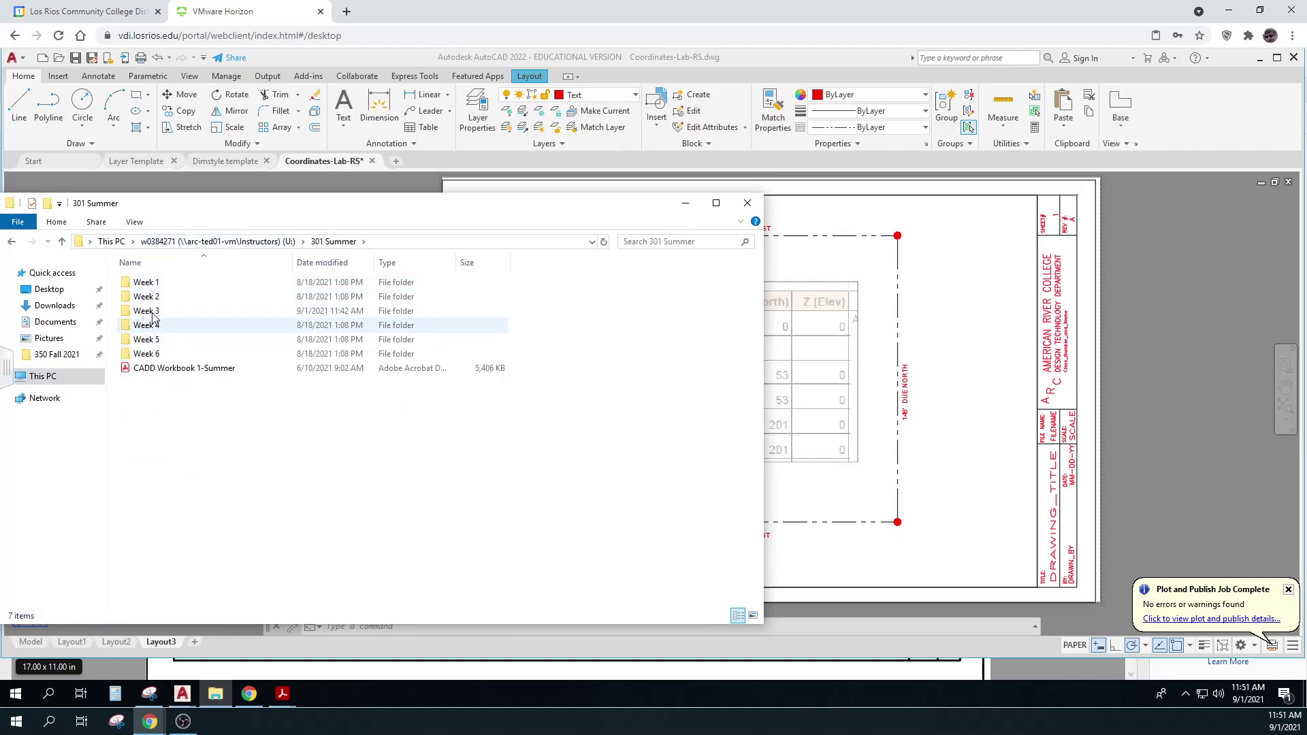
{"action": "left_click", "coordinate": [242, 242]}
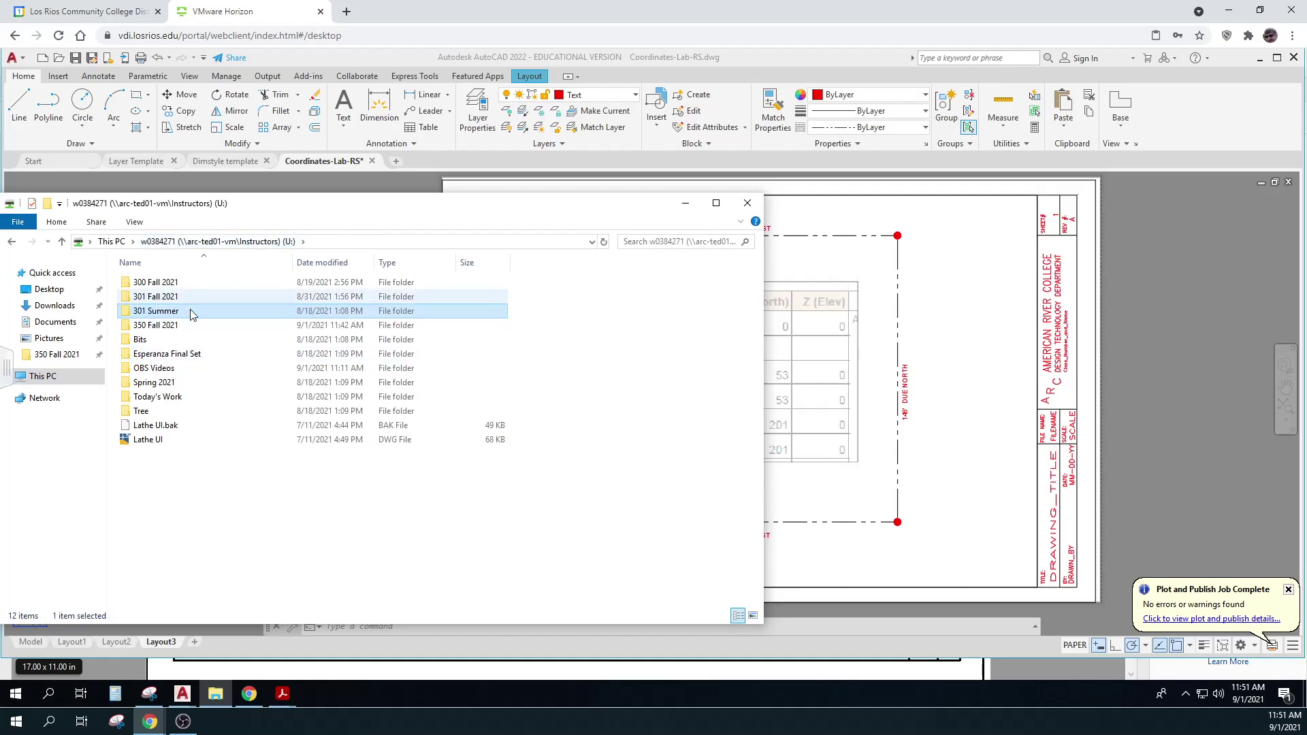
Check the lab event on the class Google Calendar
{"action": "left_click", "coordinate": [190, 243]}
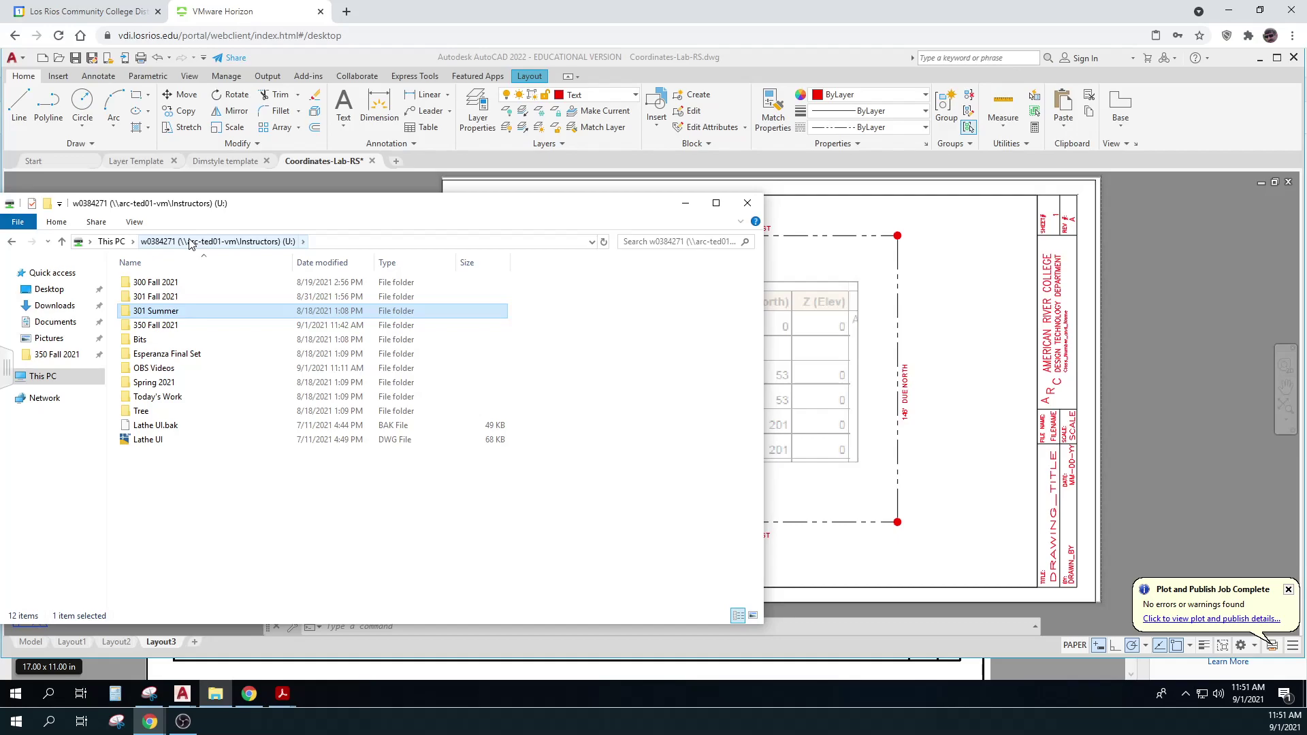
{"action": "left_click", "coordinate": [155, 372]}
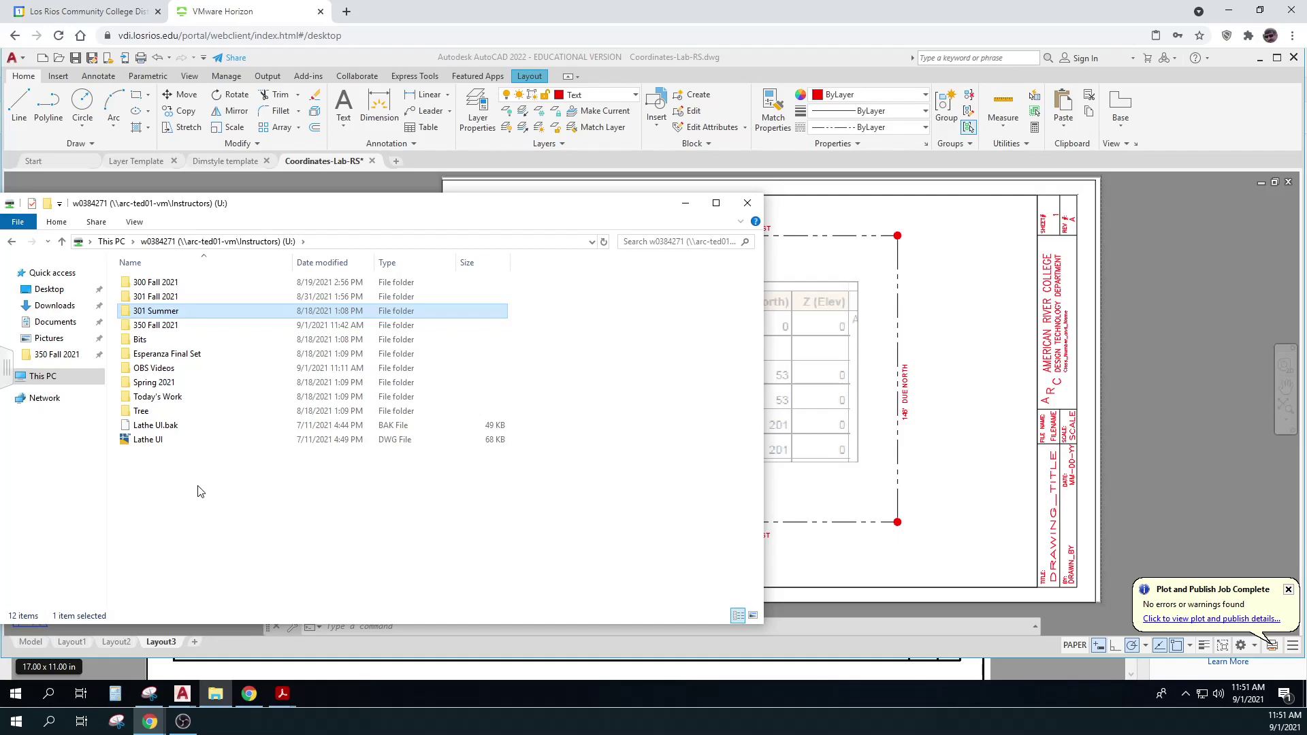
{"action": "left_click", "coordinate": [140, 15]}
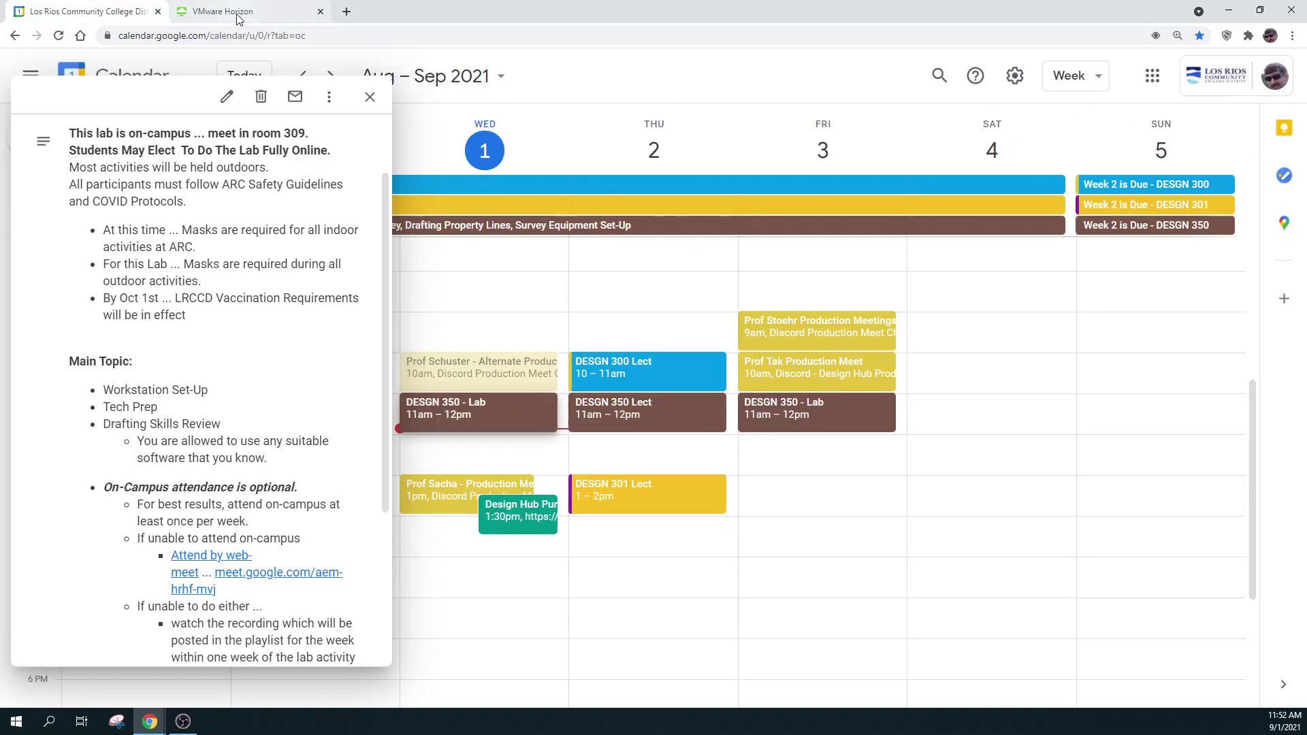
Return to the remote desktop and minimize File Explorer to uncover the Layout3 sheet
{"action": "left_click", "coordinate": [195, 15]}
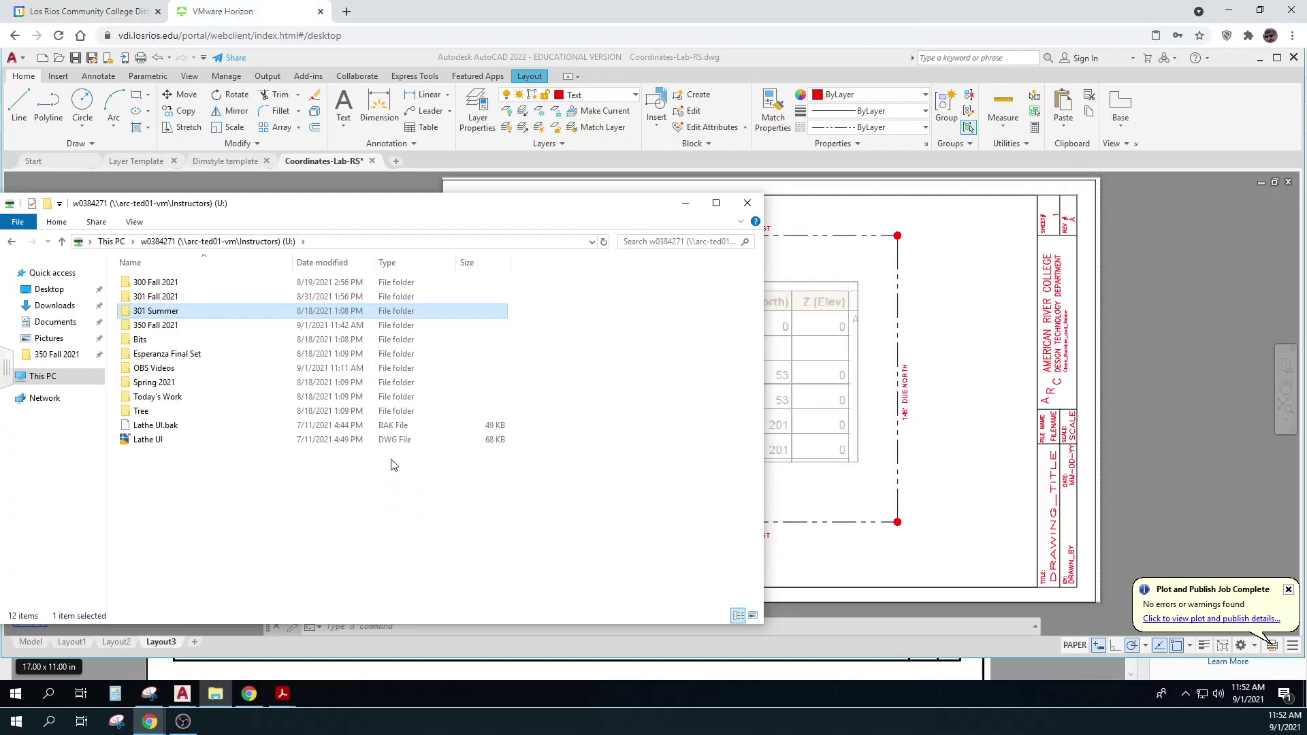
{"action": "left_click", "coordinate": [685, 202]}
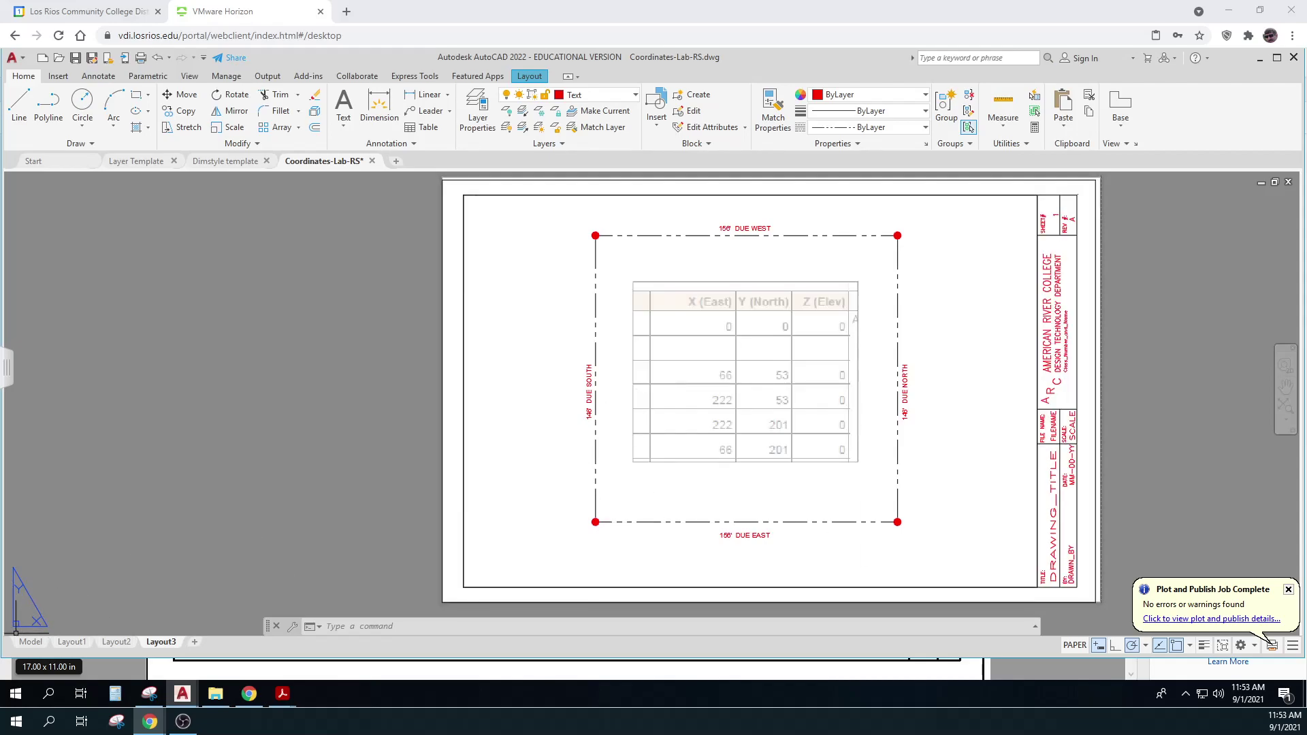
In model space, verify the bottom property line's Delta X is 156, then return to Layout3
{"action": "left_click", "coordinate": [30, 642]}
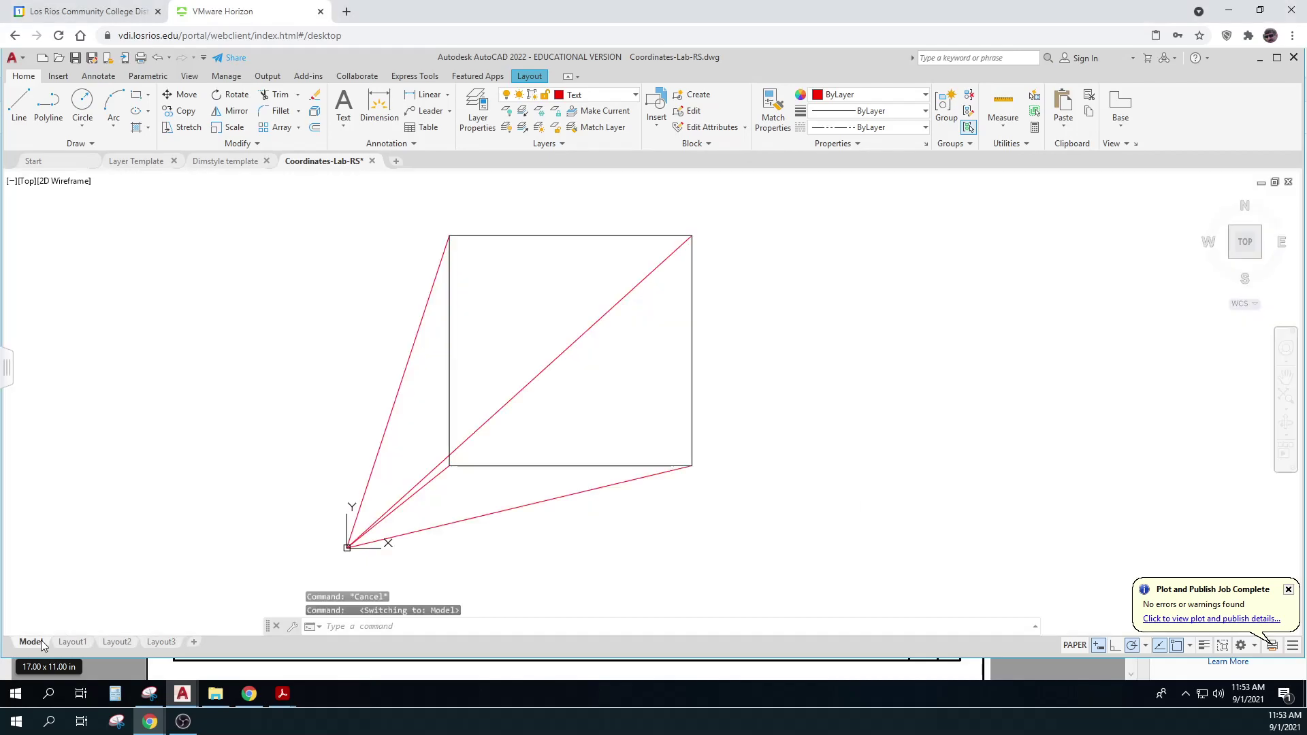
{"action": "left_click", "coordinate": [566, 466]}
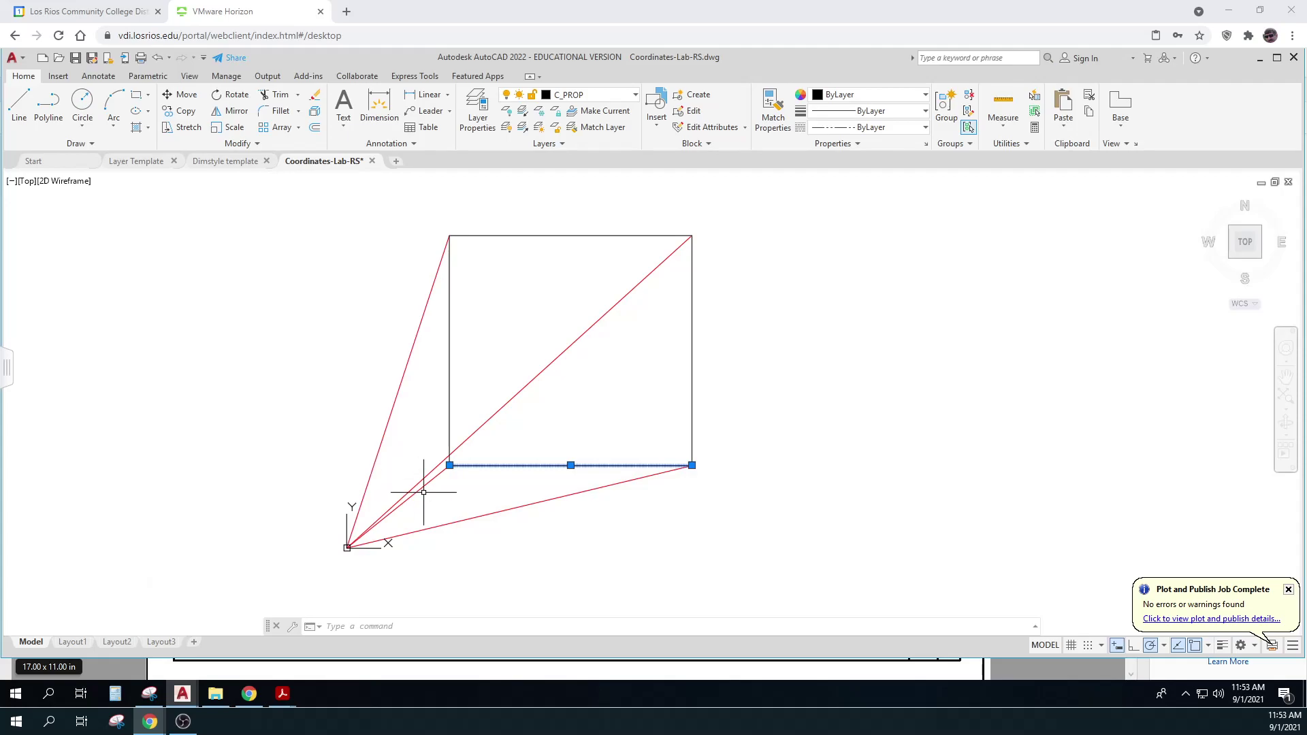
{"action": "right_click", "coordinate": [487, 464]}
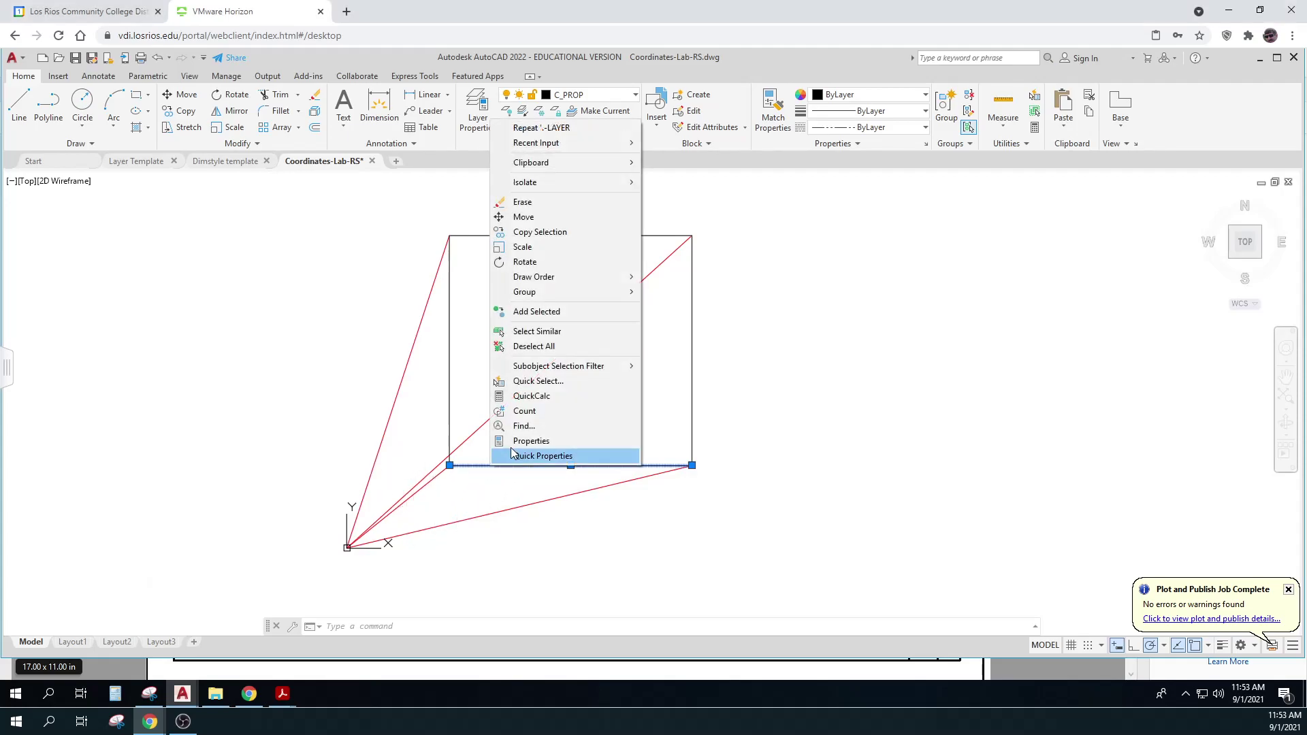
{"action": "left_click", "coordinate": [521, 440]}
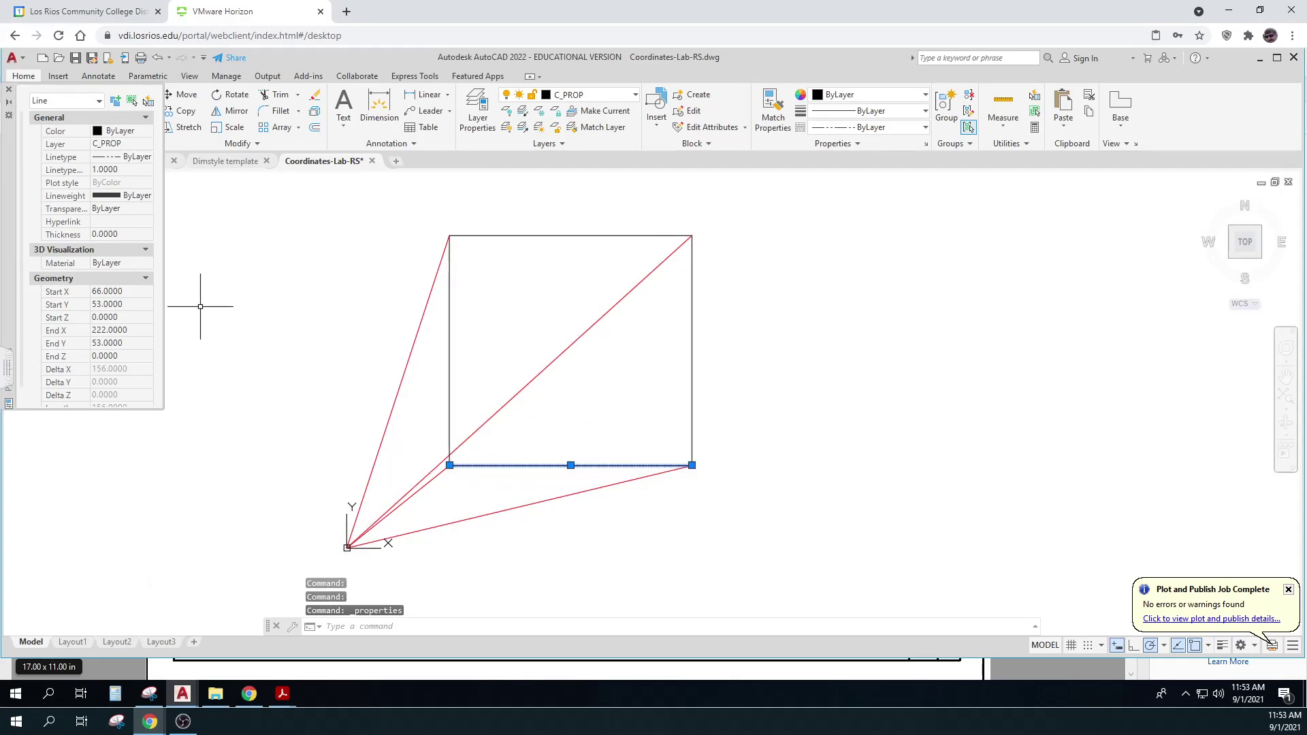
{"action": "key", "text": "ctrl"}
{"action": "key", "text": "ctrl"}
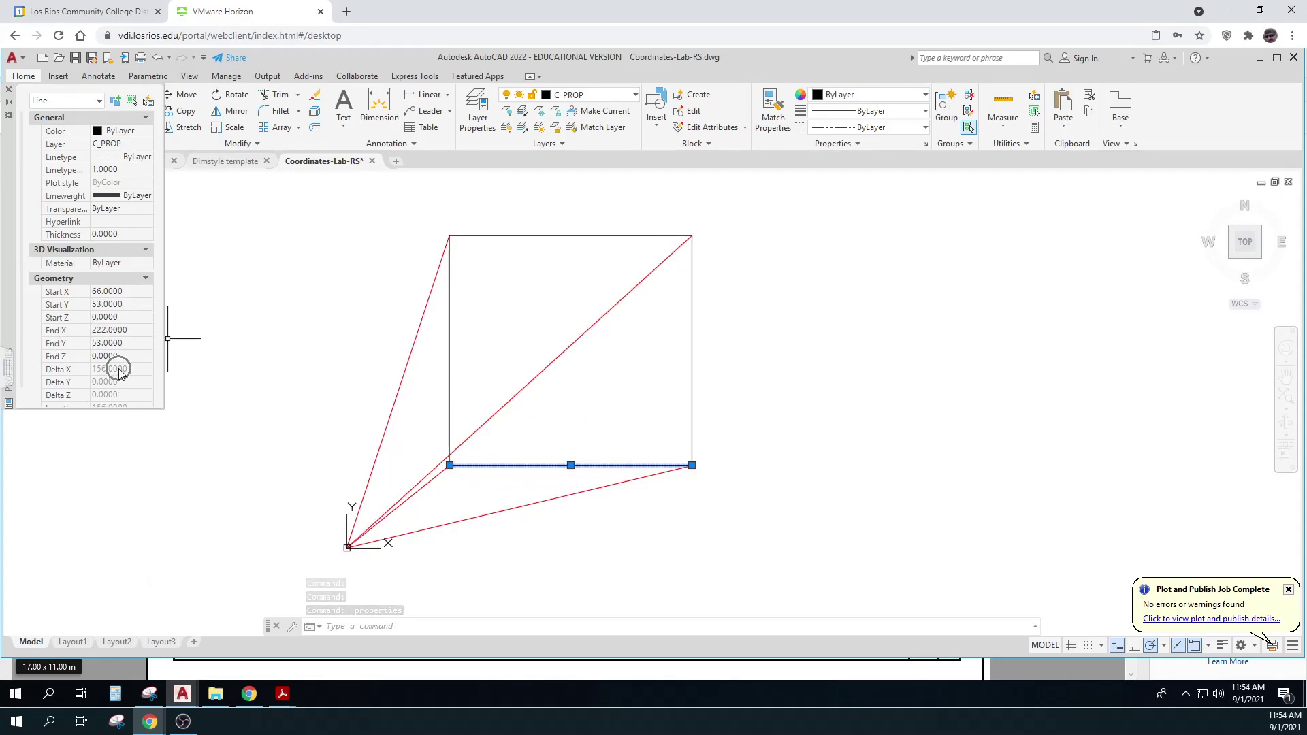
{"action": "key", "text": "Escape"}
{"action": "key", "text": "Escape"}
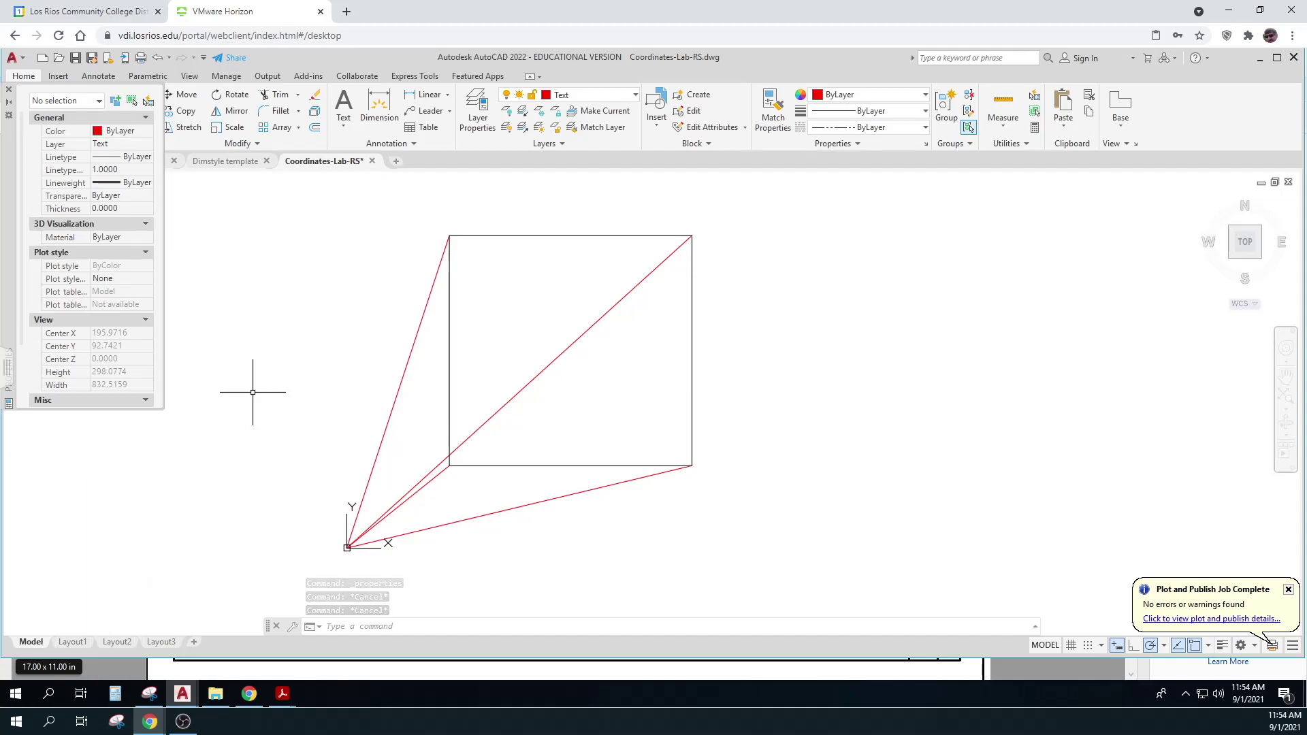
{"action": "left_click", "coordinate": [161, 641]}
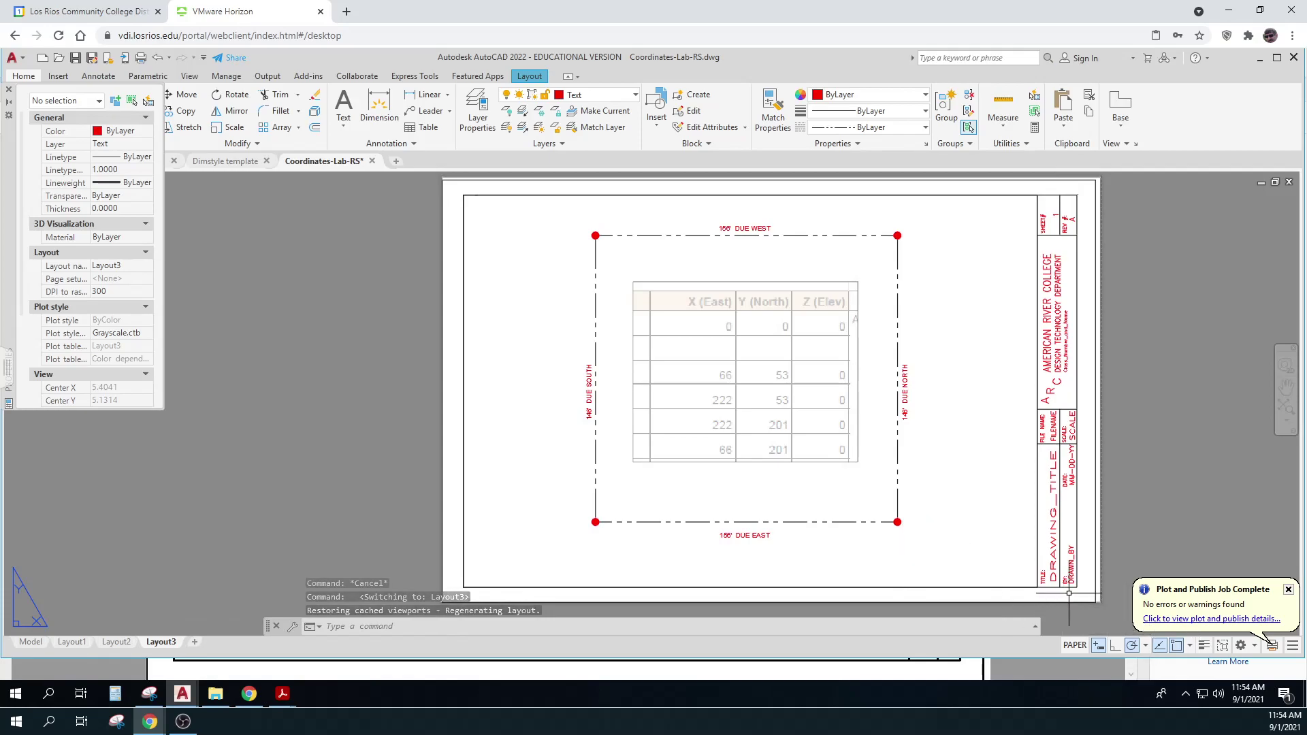
Pan to the title block and start ATTEDIT on it
{"action": "middle_click_drag", "start_coordinate": [939, 554], "coordinate": [750, 545]}
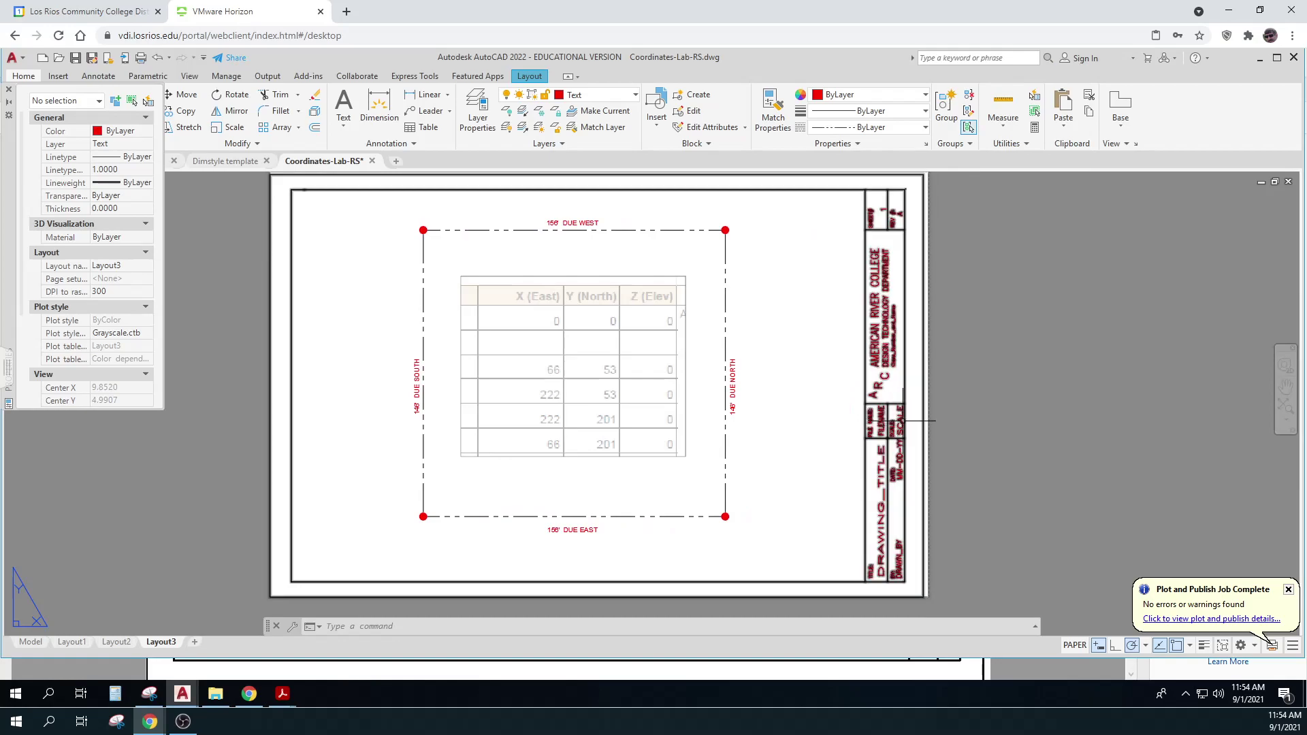
{"action": "type", "text": "atted"}
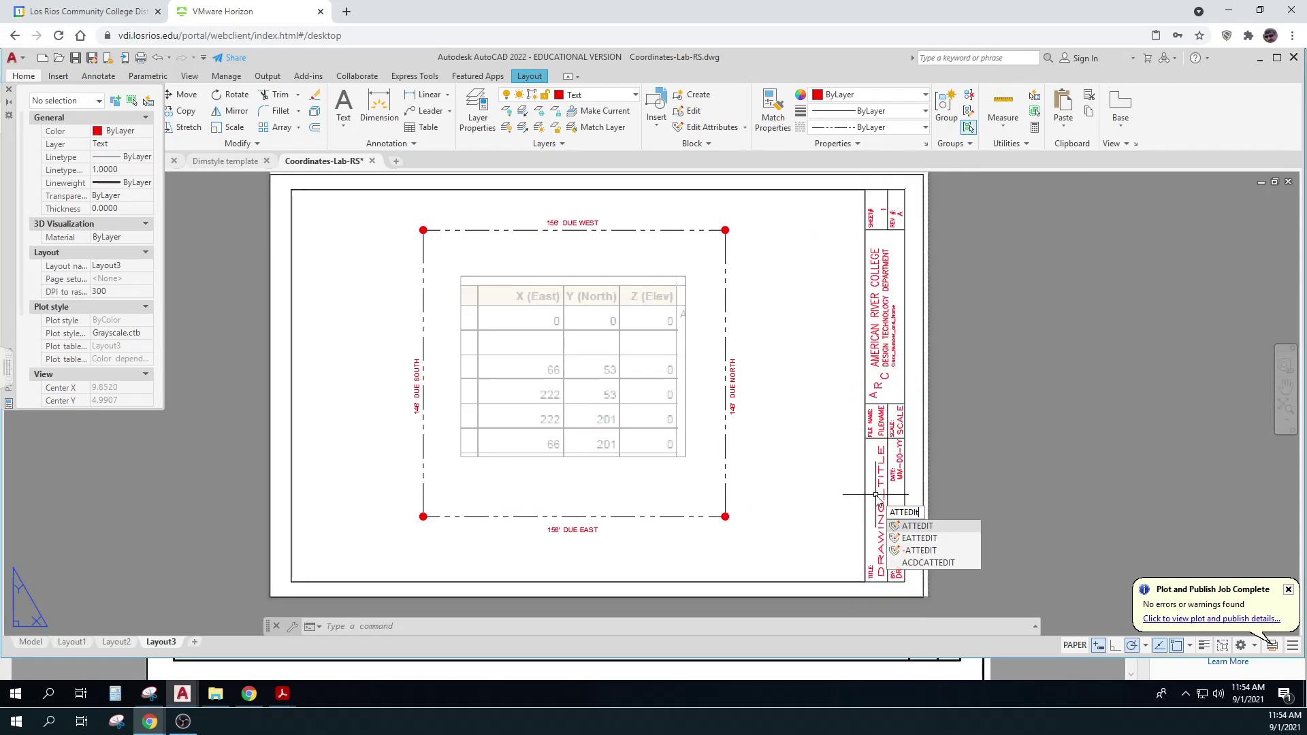
{"action": "key", "text": "Return"}
{"action": "left_click", "coordinate": [882, 481]}
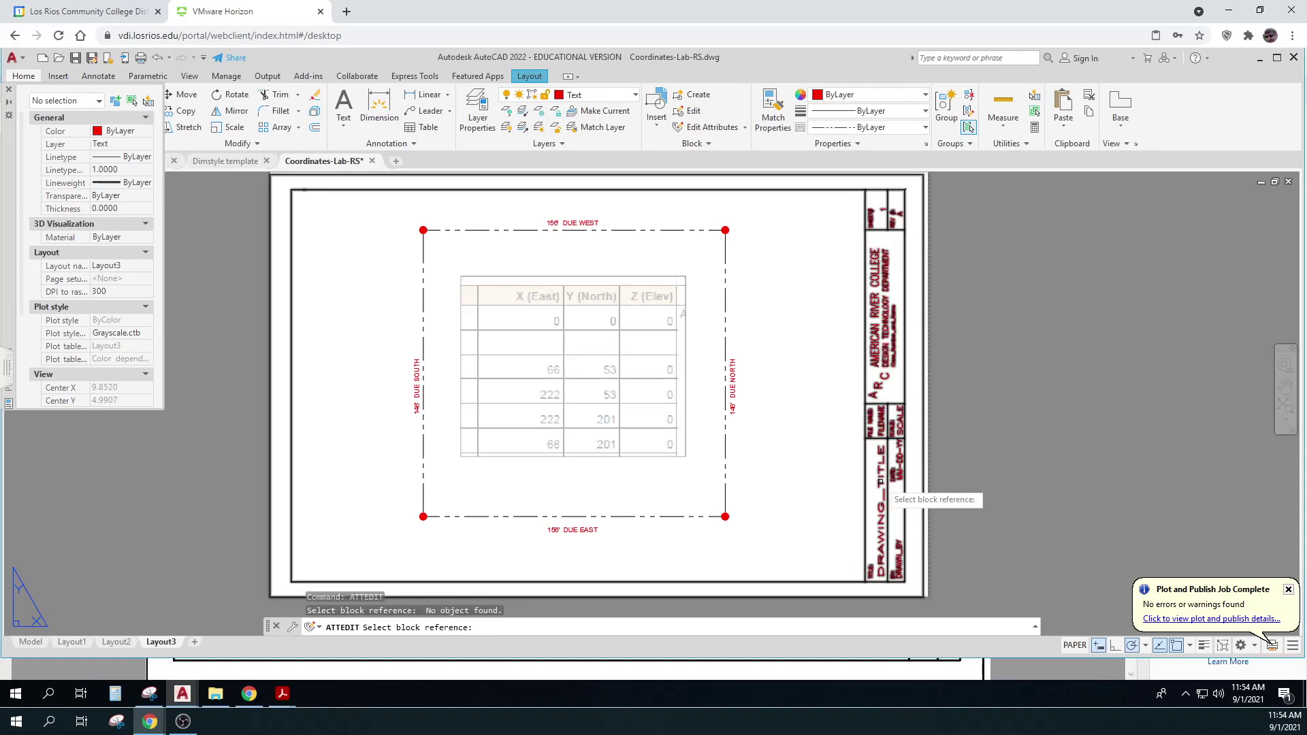
{"action": "left_click", "coordinate": [882, 481]}
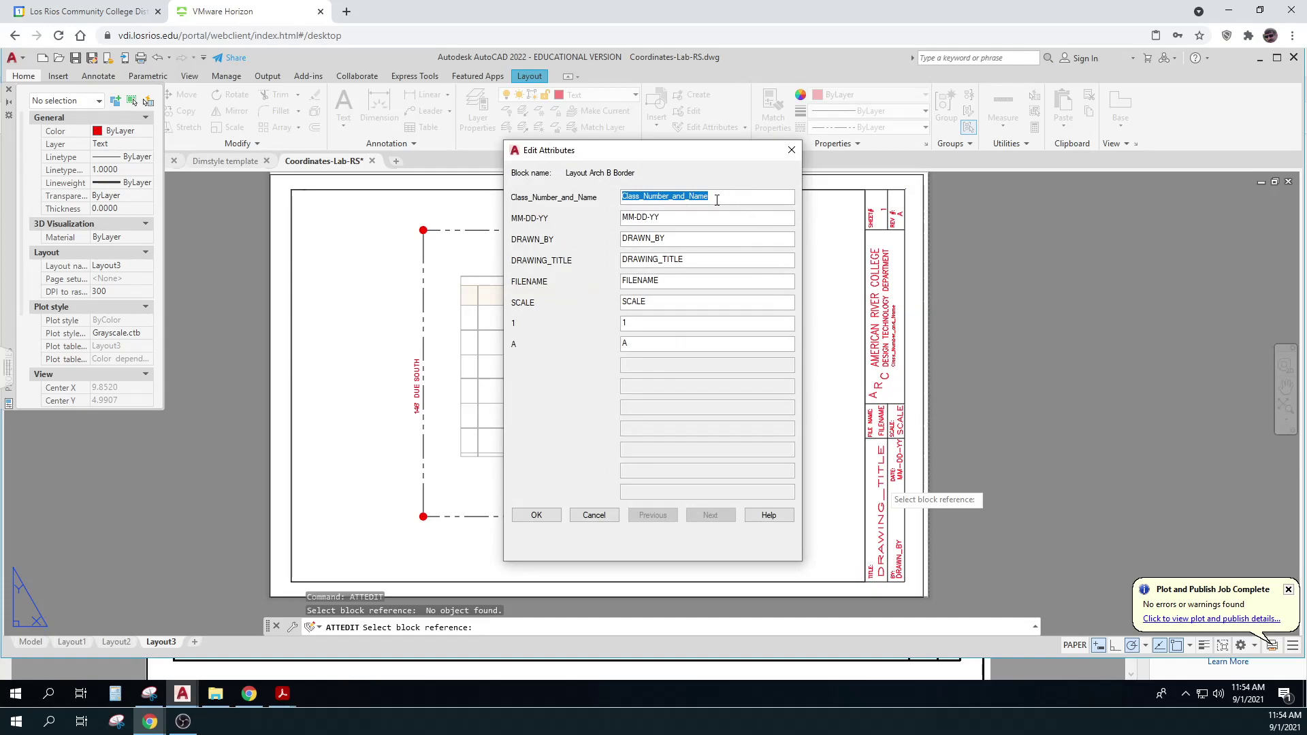
Enter DESGN 350, date 09-01-21, the drafter's initials and title 'Prop Lines By Coordinates - 1'
{"action": "type", "text": "DESGN 350"}
{"action": "key", "text": "Tab"}
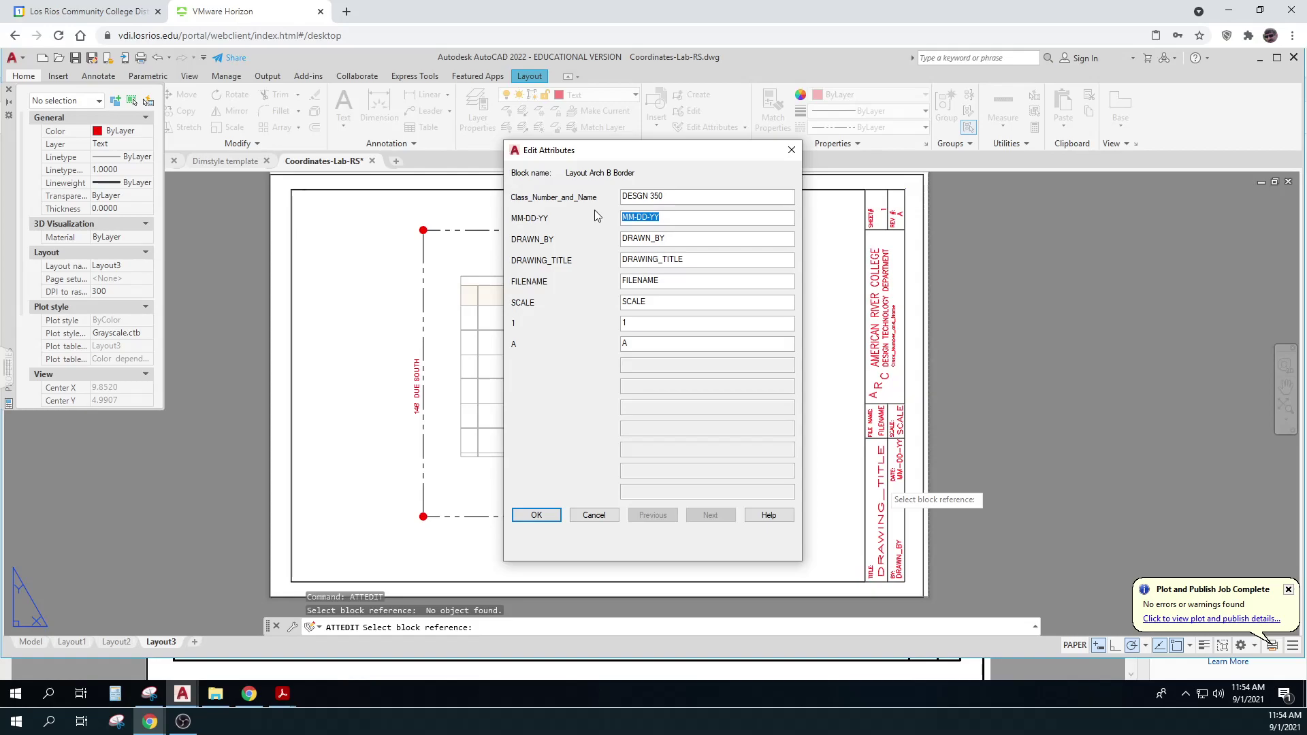
{"action": "type", "text": "09-01-21"}
{"action": "key", "text": "Tab"}
{"action": "type", "text": "RO"}
{"action": "key", "text": "Tab"}
{"action": "type", "text": "Prop Line"}
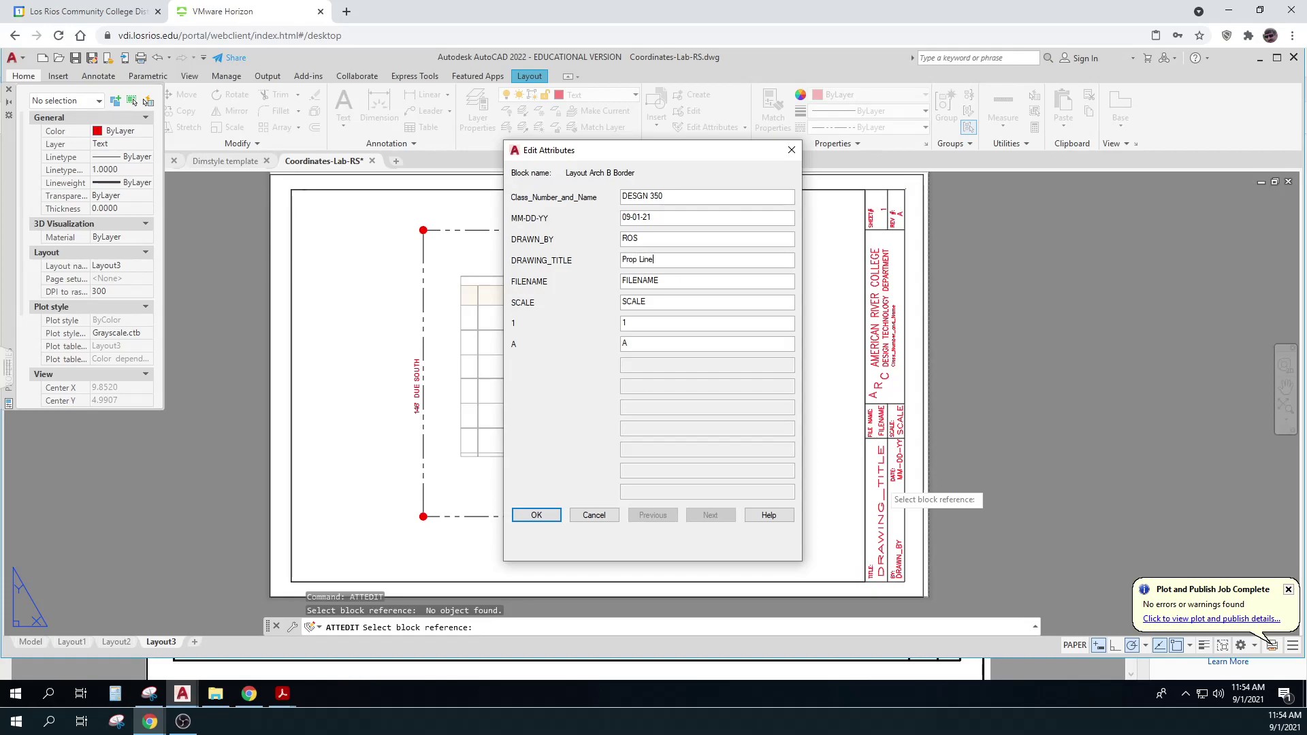
{"action": "type", "text": "s By Coorindin"}
{"action": "key", "text": "BackSpace"}
{"action": "key", "text": "BackSpace"}
{"action": "type", "text": "dinates - 2"}
{"action": "key", "text": "BackSpace"}
{"action": "type", "text": "1"}
Fill in the file name field, set the scale to 1=20, and apply the attributes
{"action": "key", "text": "Tab"}
{"action": "type", "text": "RO"}
{"action": "left_click_drag", "start_coordinate": [664, 300], "coordinate": [618, 302]}
{"action": "type", "text": "1=20"}
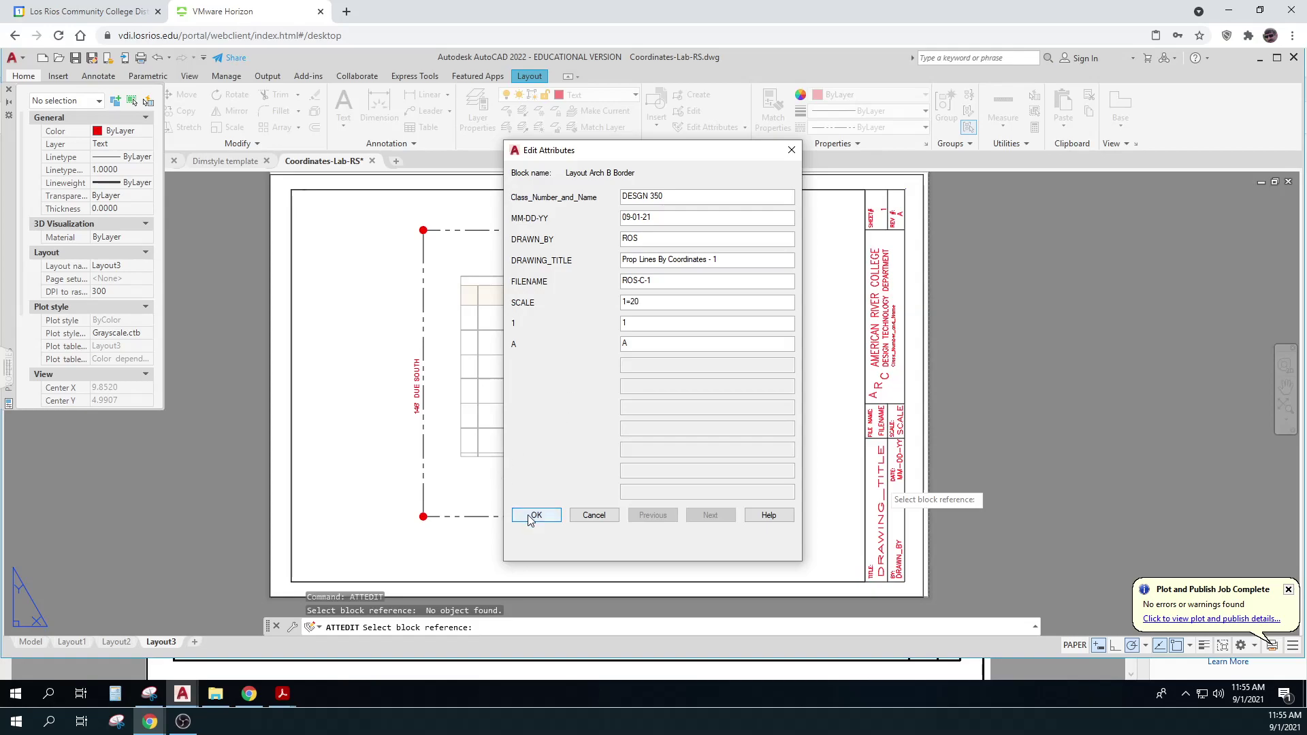
{"action": "left_click", "coordinate": [535, 515]}
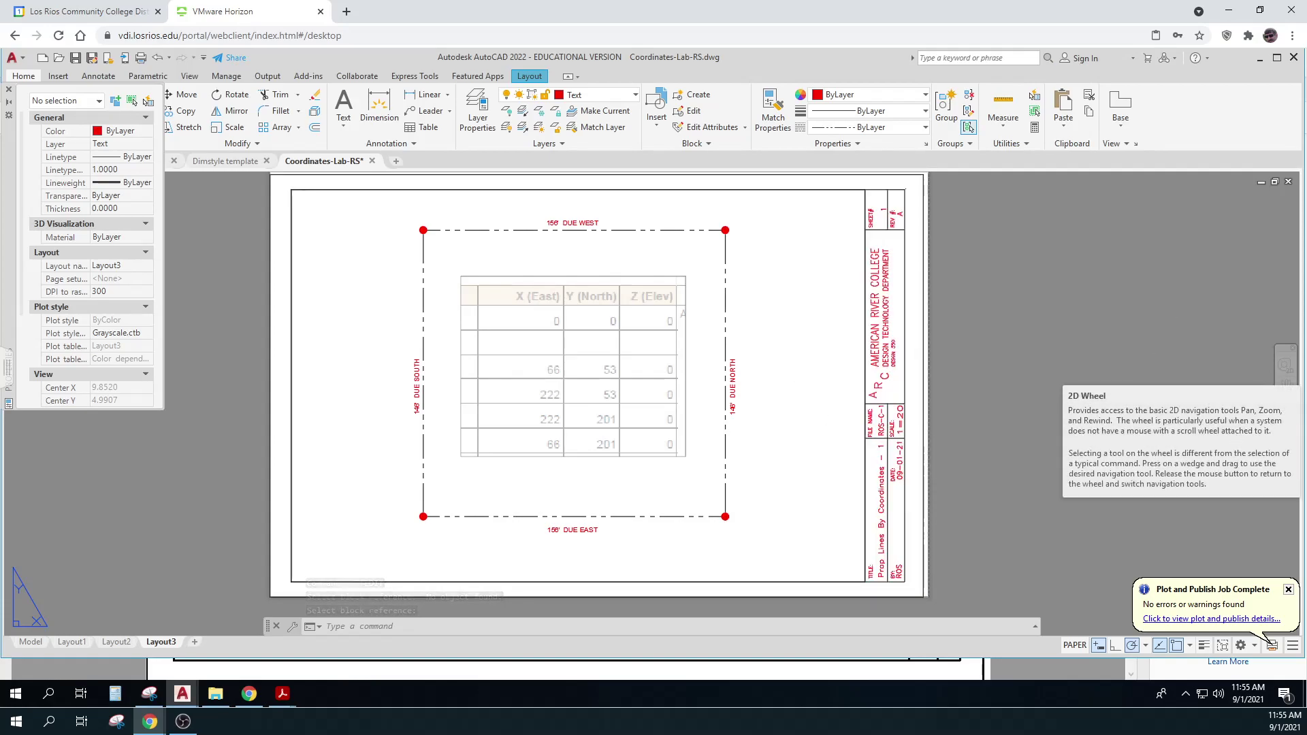
{"action": "middle_click", "coordinate": [978, 409]}
{"action": "middle_click", "coordinate": [978, 408]}
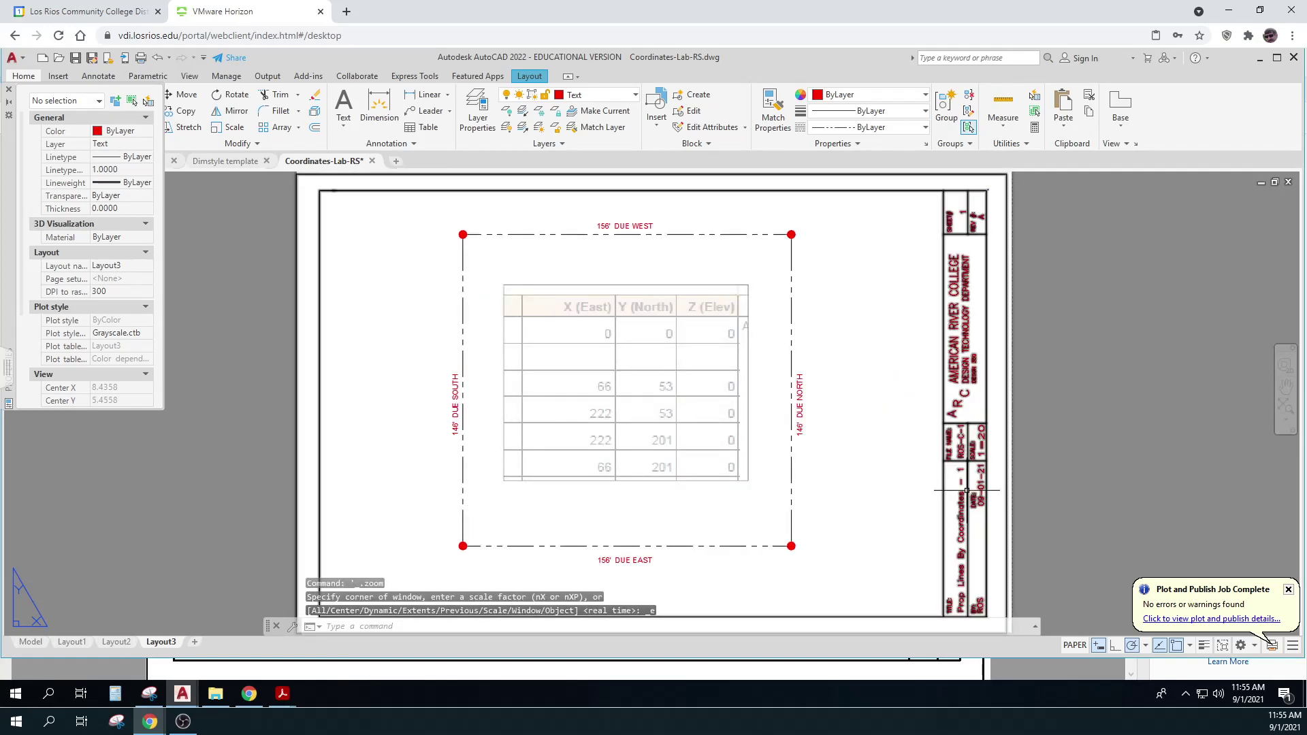
{"action": "scroll", "coordinate": [1135, 422], "scroll_direction": "up", "scroll_amount": 2}
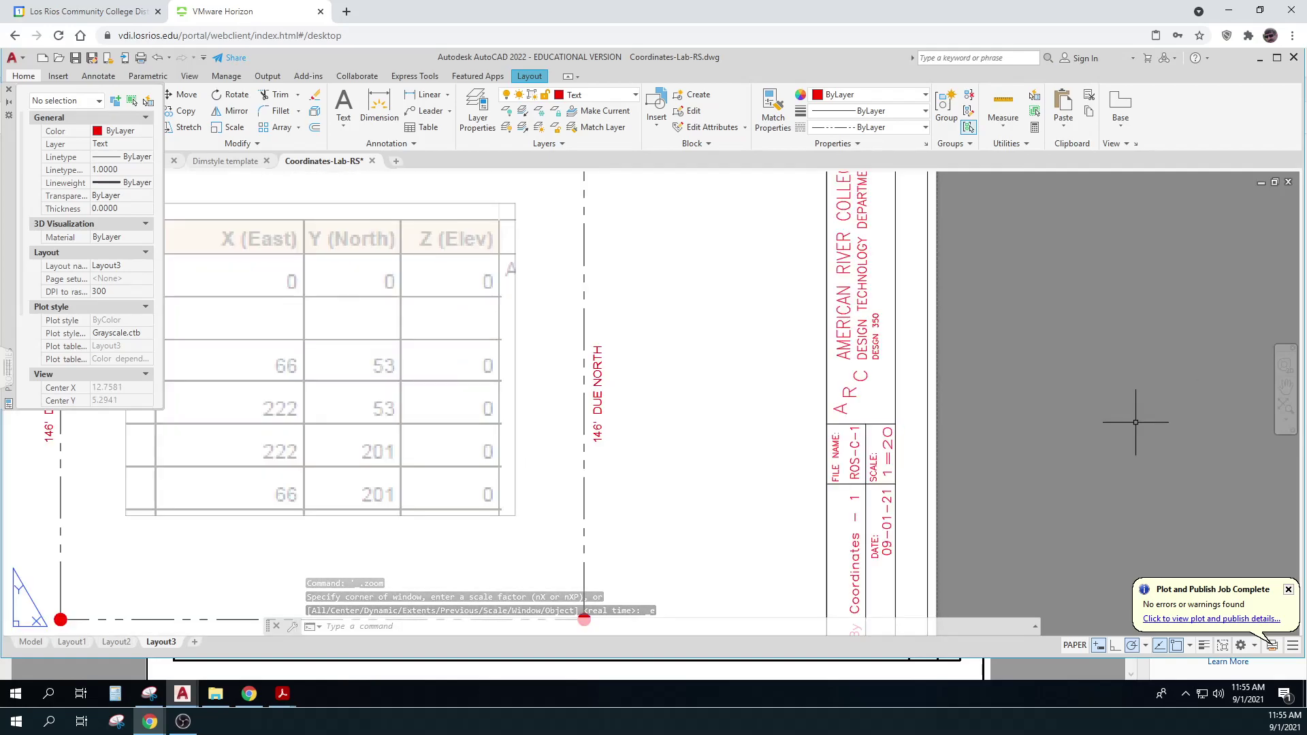
{"action": "scroll", "coordinate": [1136, 422], "scroll_direction": "down", "scroll_amount": 4}
{"action": "middle_click_drag", "start_coordinate": [1132, 420], "coordinate": [997, 403]}
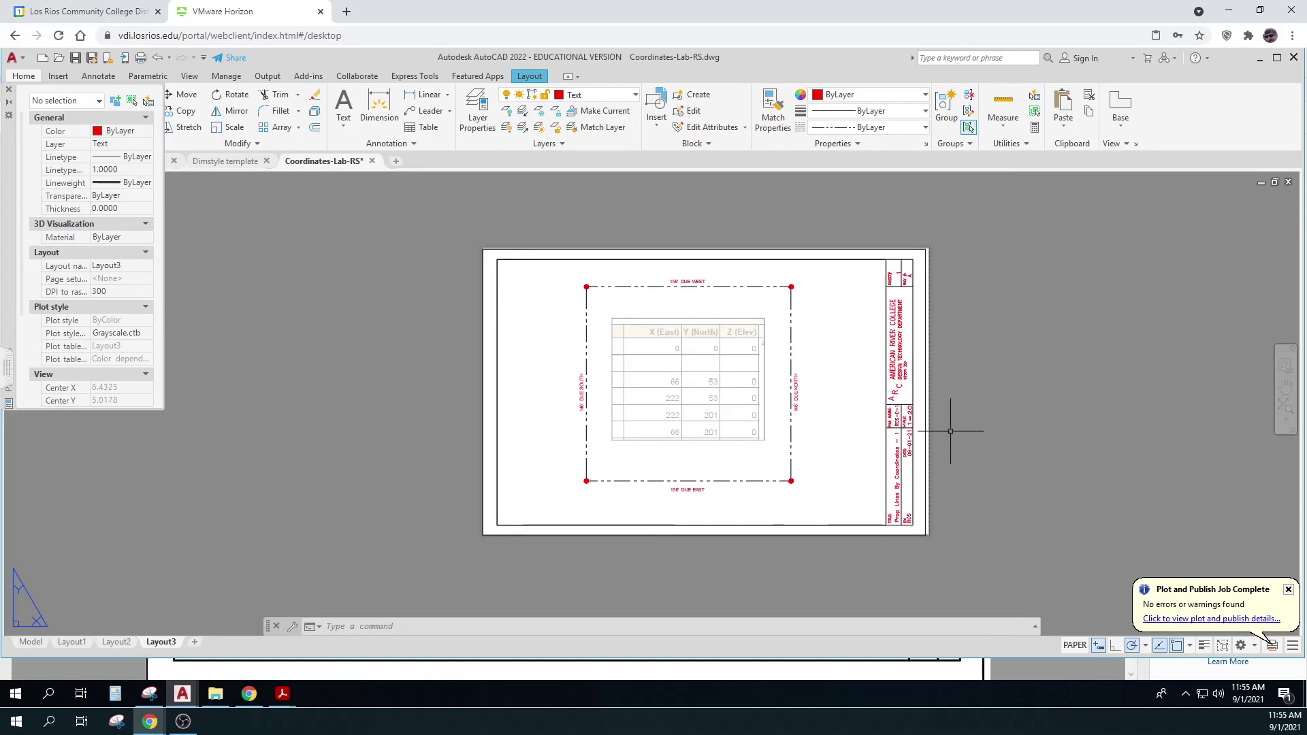